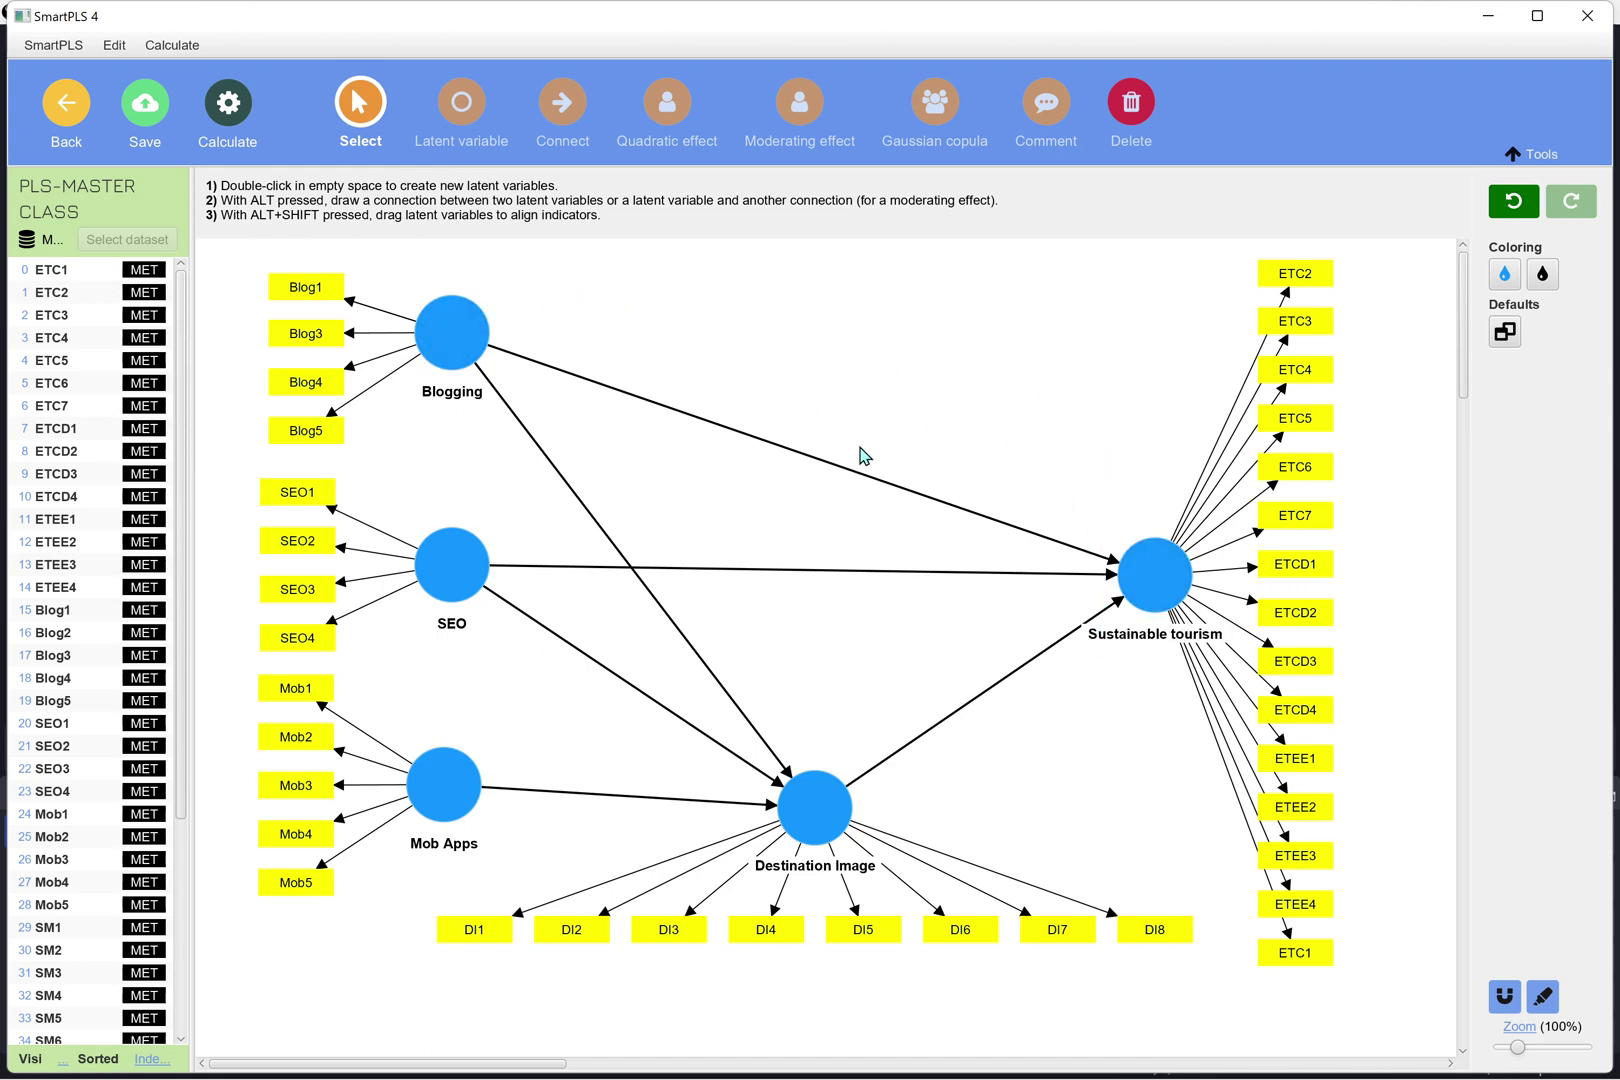
# Inspect the number of segments setting in the Finite mixture (FIMIX) segmentation setup, and close it without calculating
pyautogui.click(230, 120)
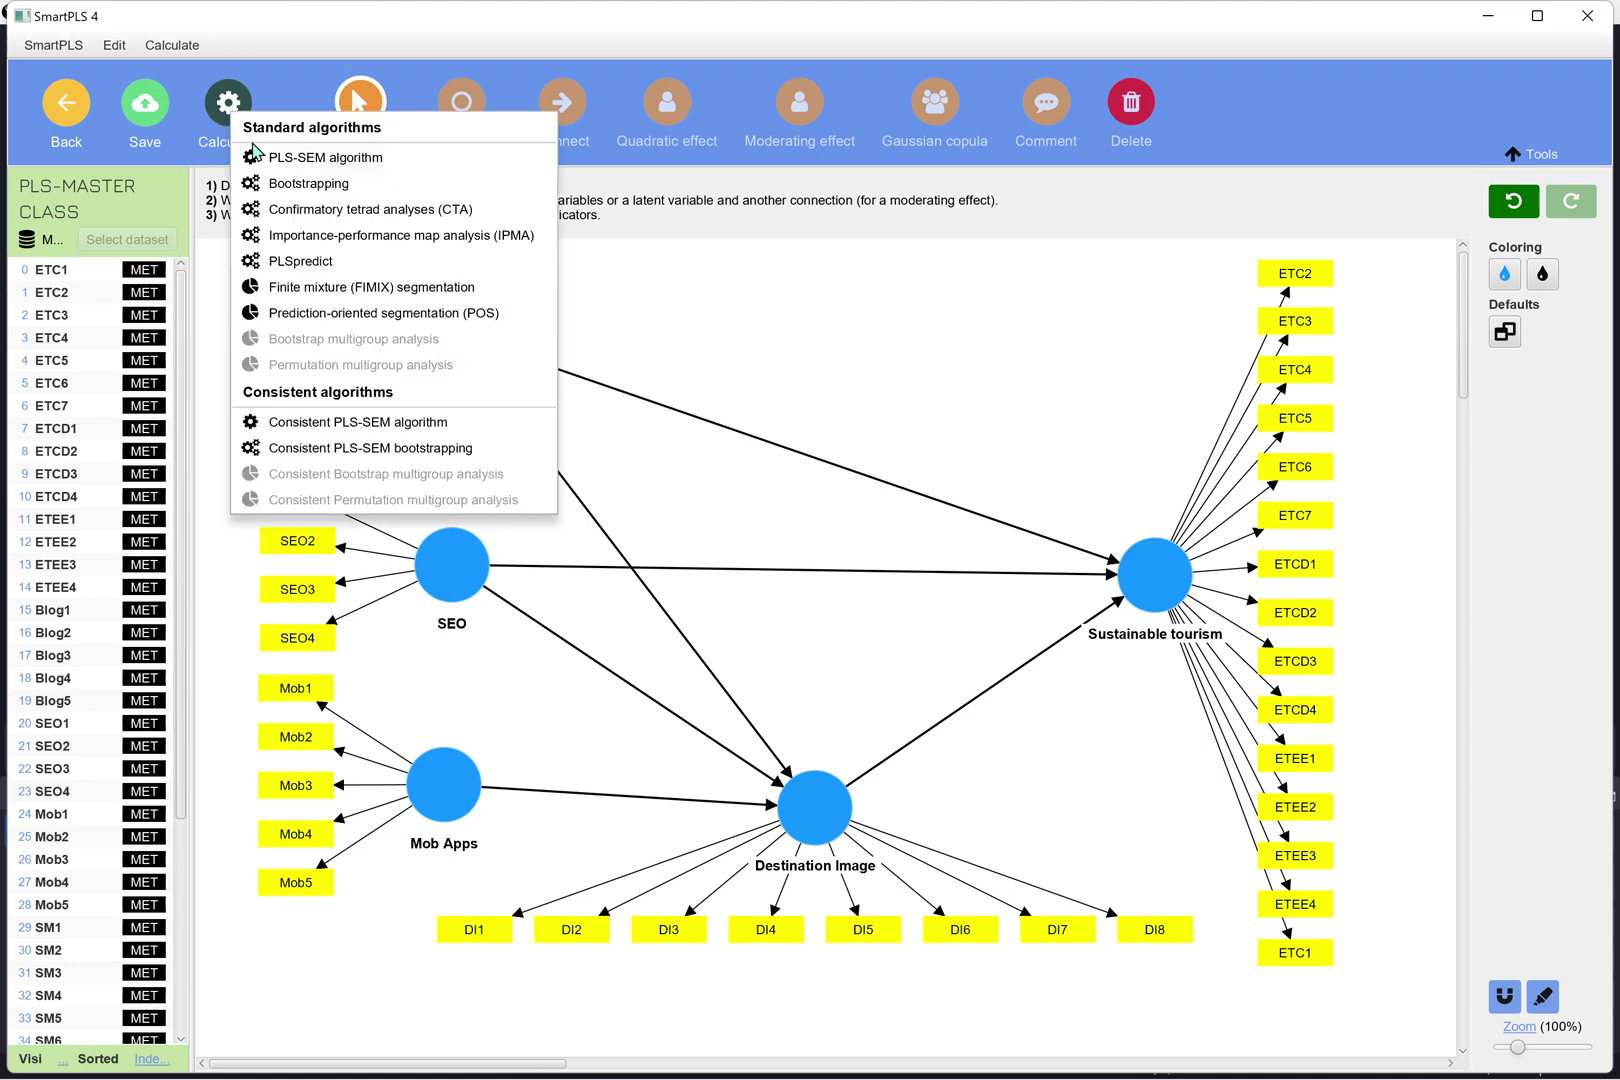
pyautogui.click(323, 290)
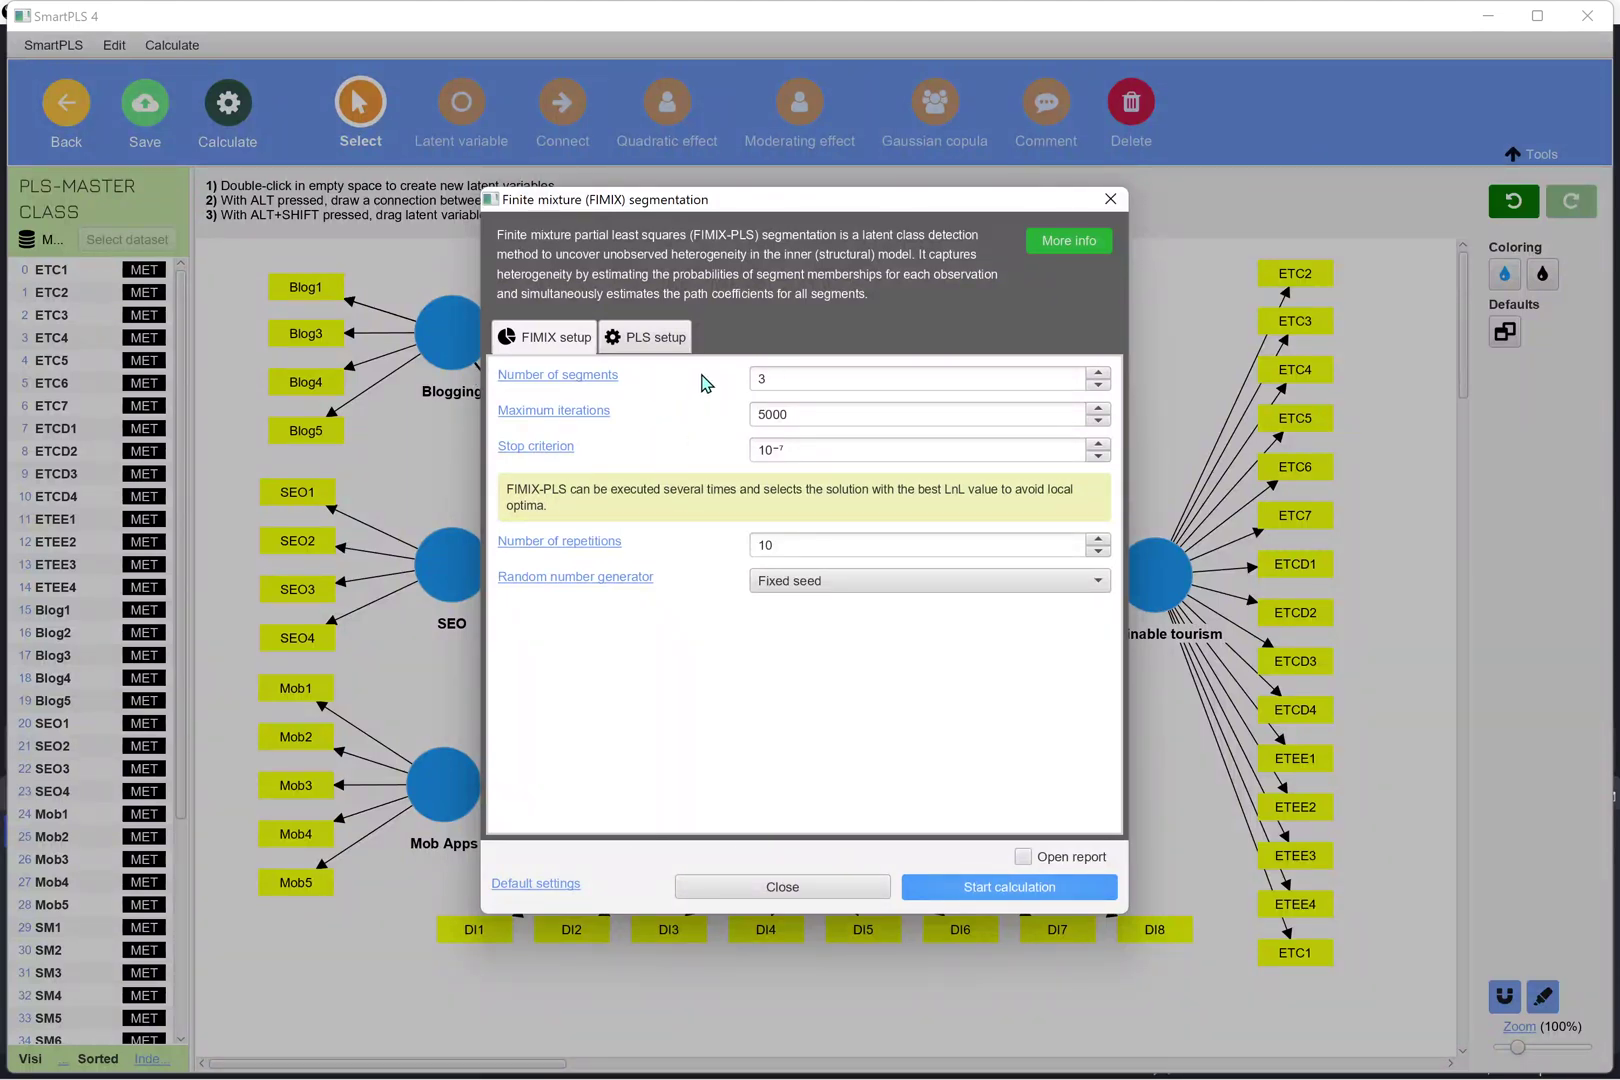
pyautogui.moveTo(770, 378); pyautogui.dragTo(738, 376)
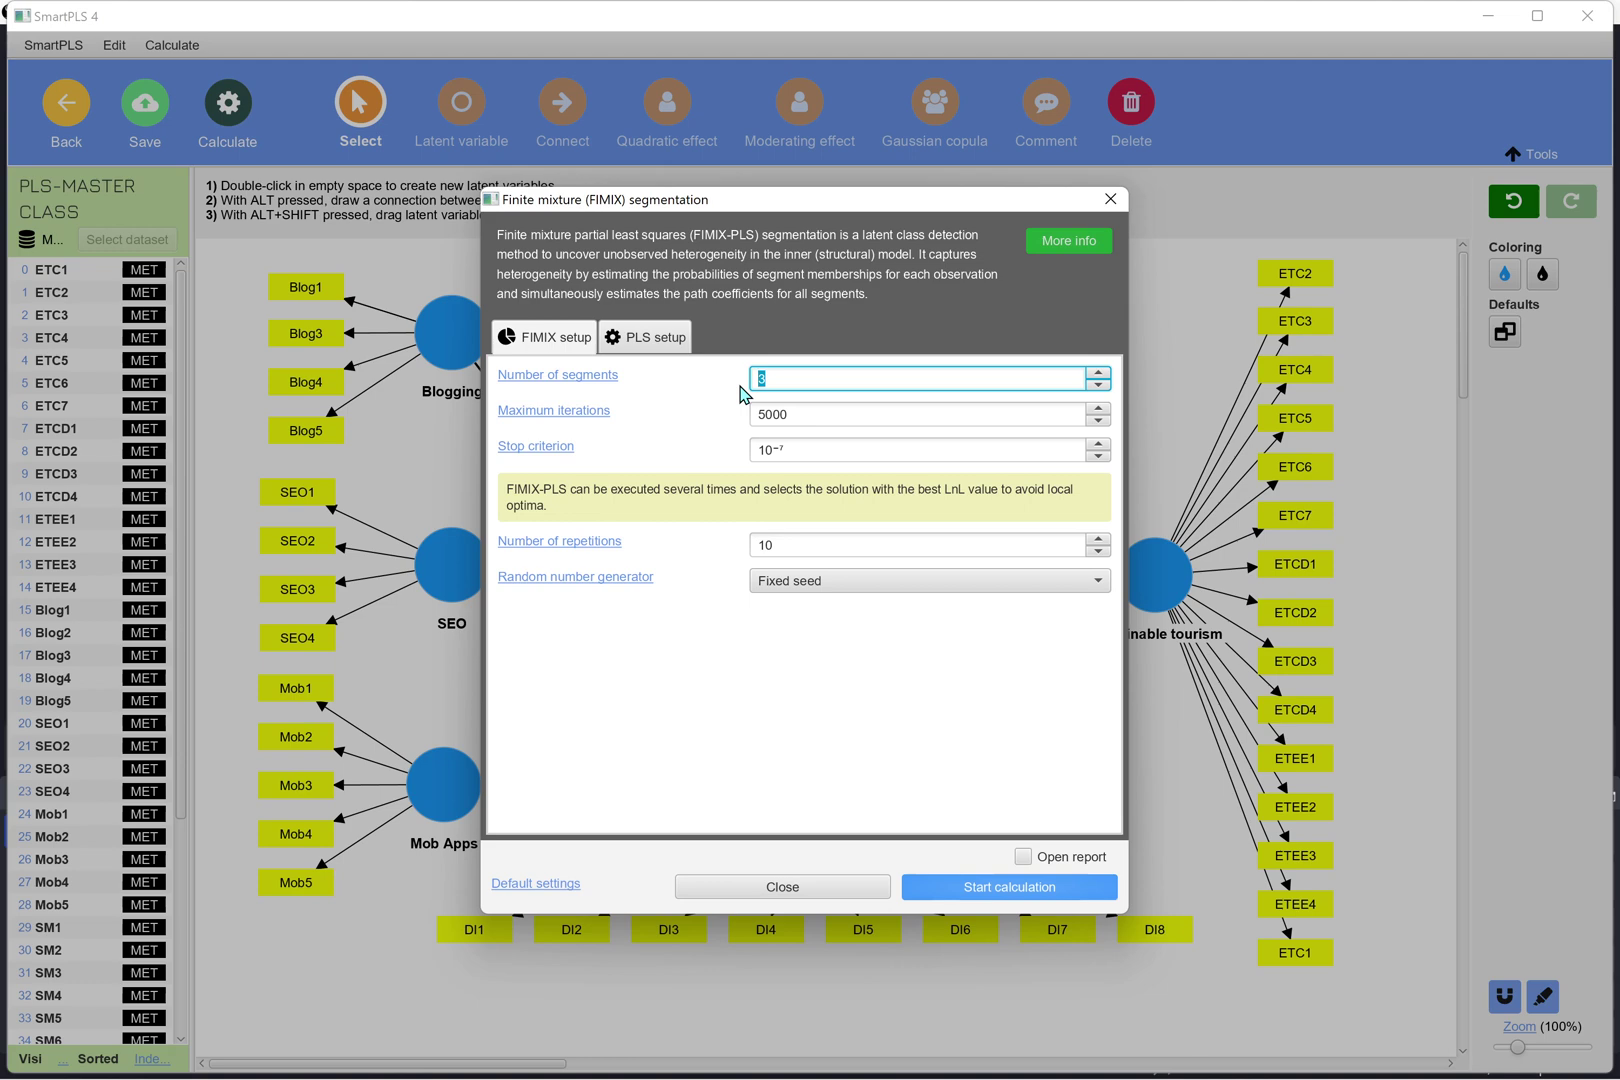
pyautogui.click(780, 886)
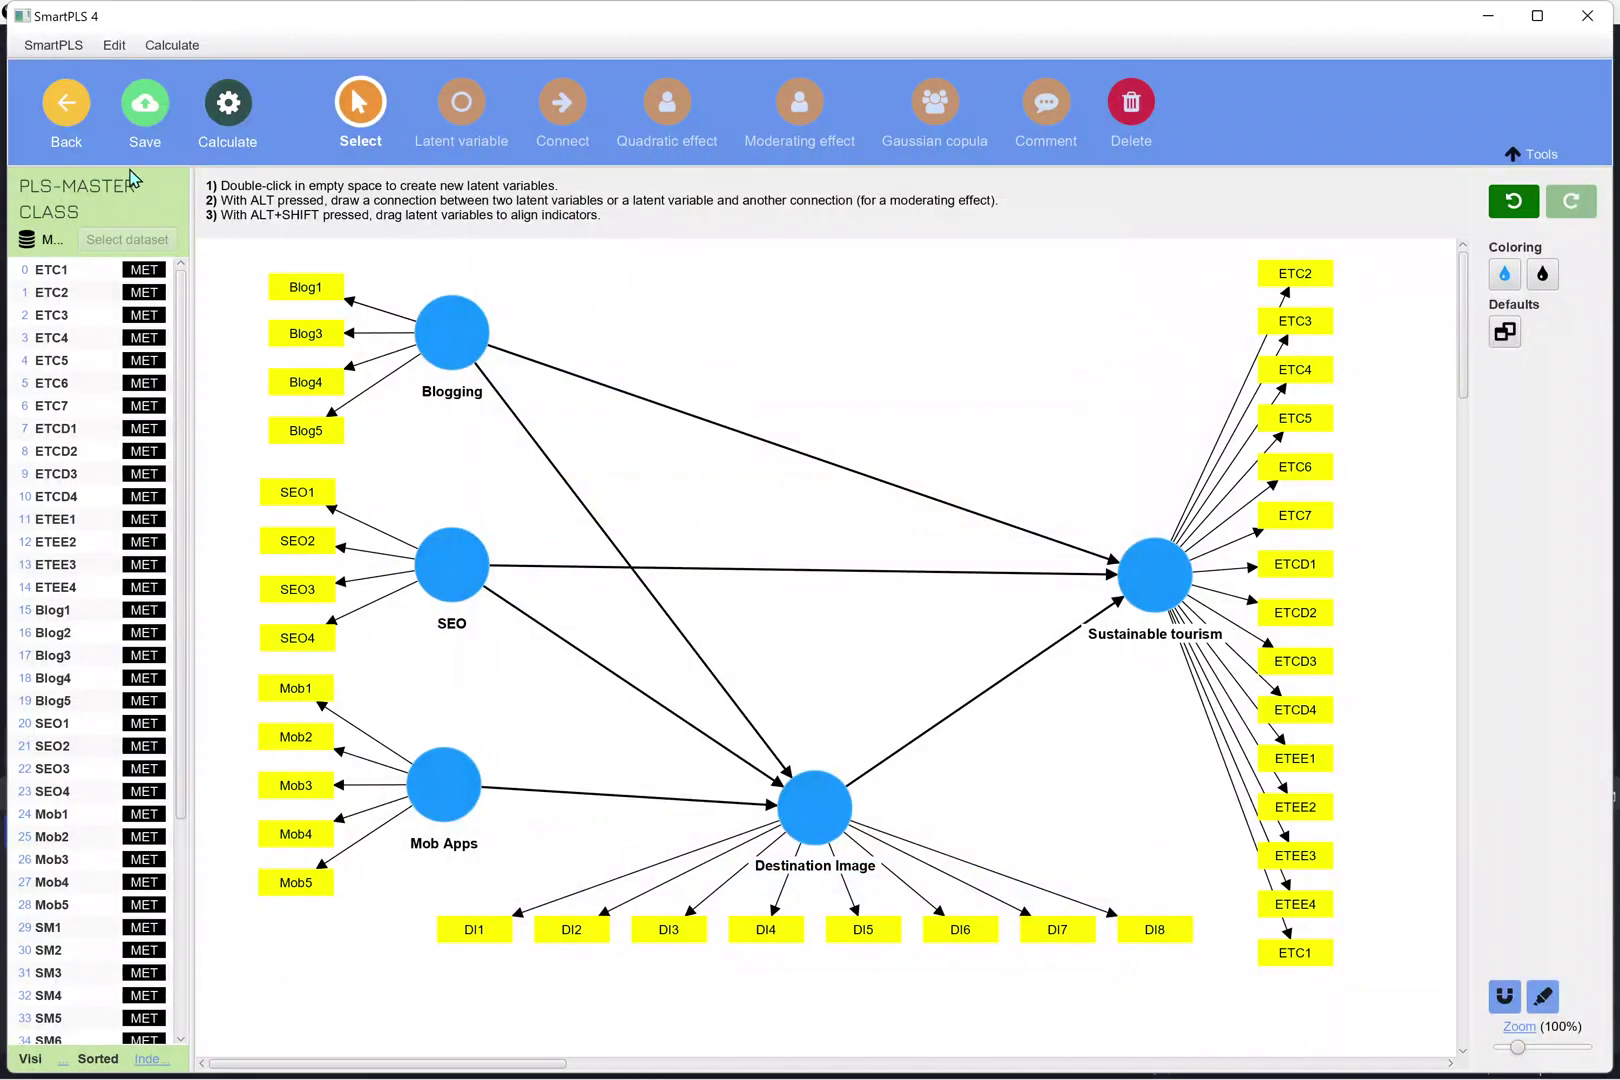
# Leave the model without saving its changes and reopen PLS-MASTER CLASS from the SMARTPLS MASTER CLASS project
pyautogui.click(78, 110)
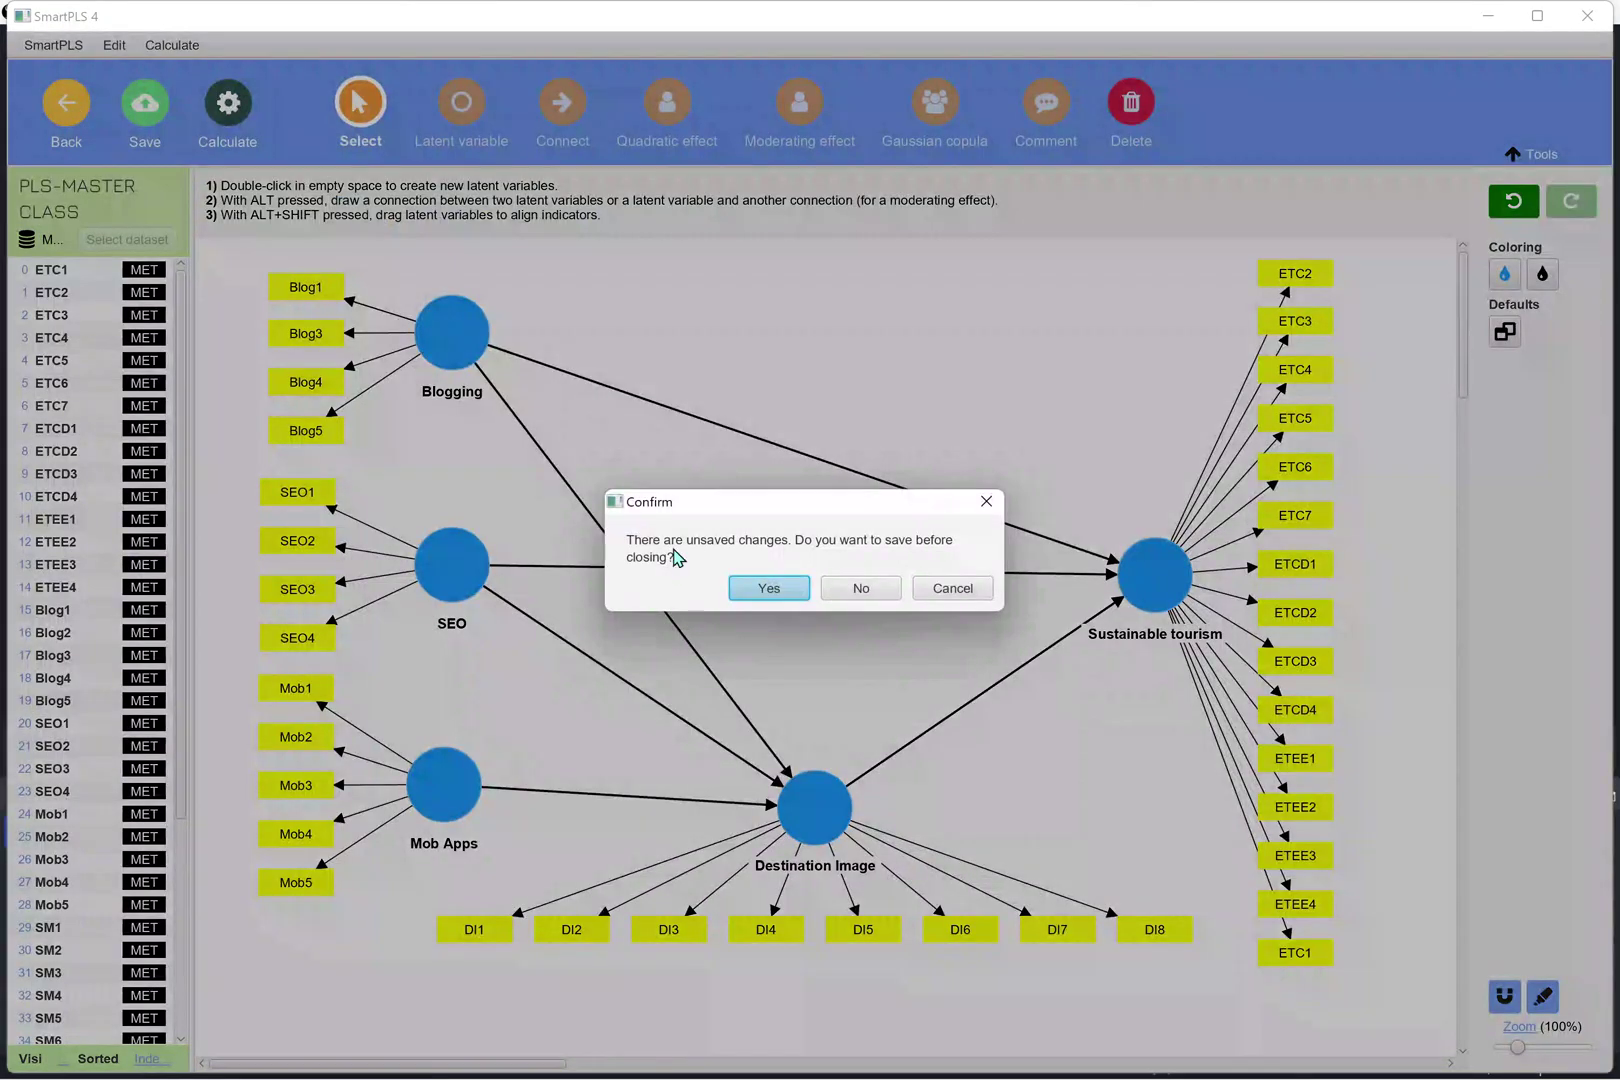
pyautogui.click(861, 588)
pyautogui.click(318, 350)
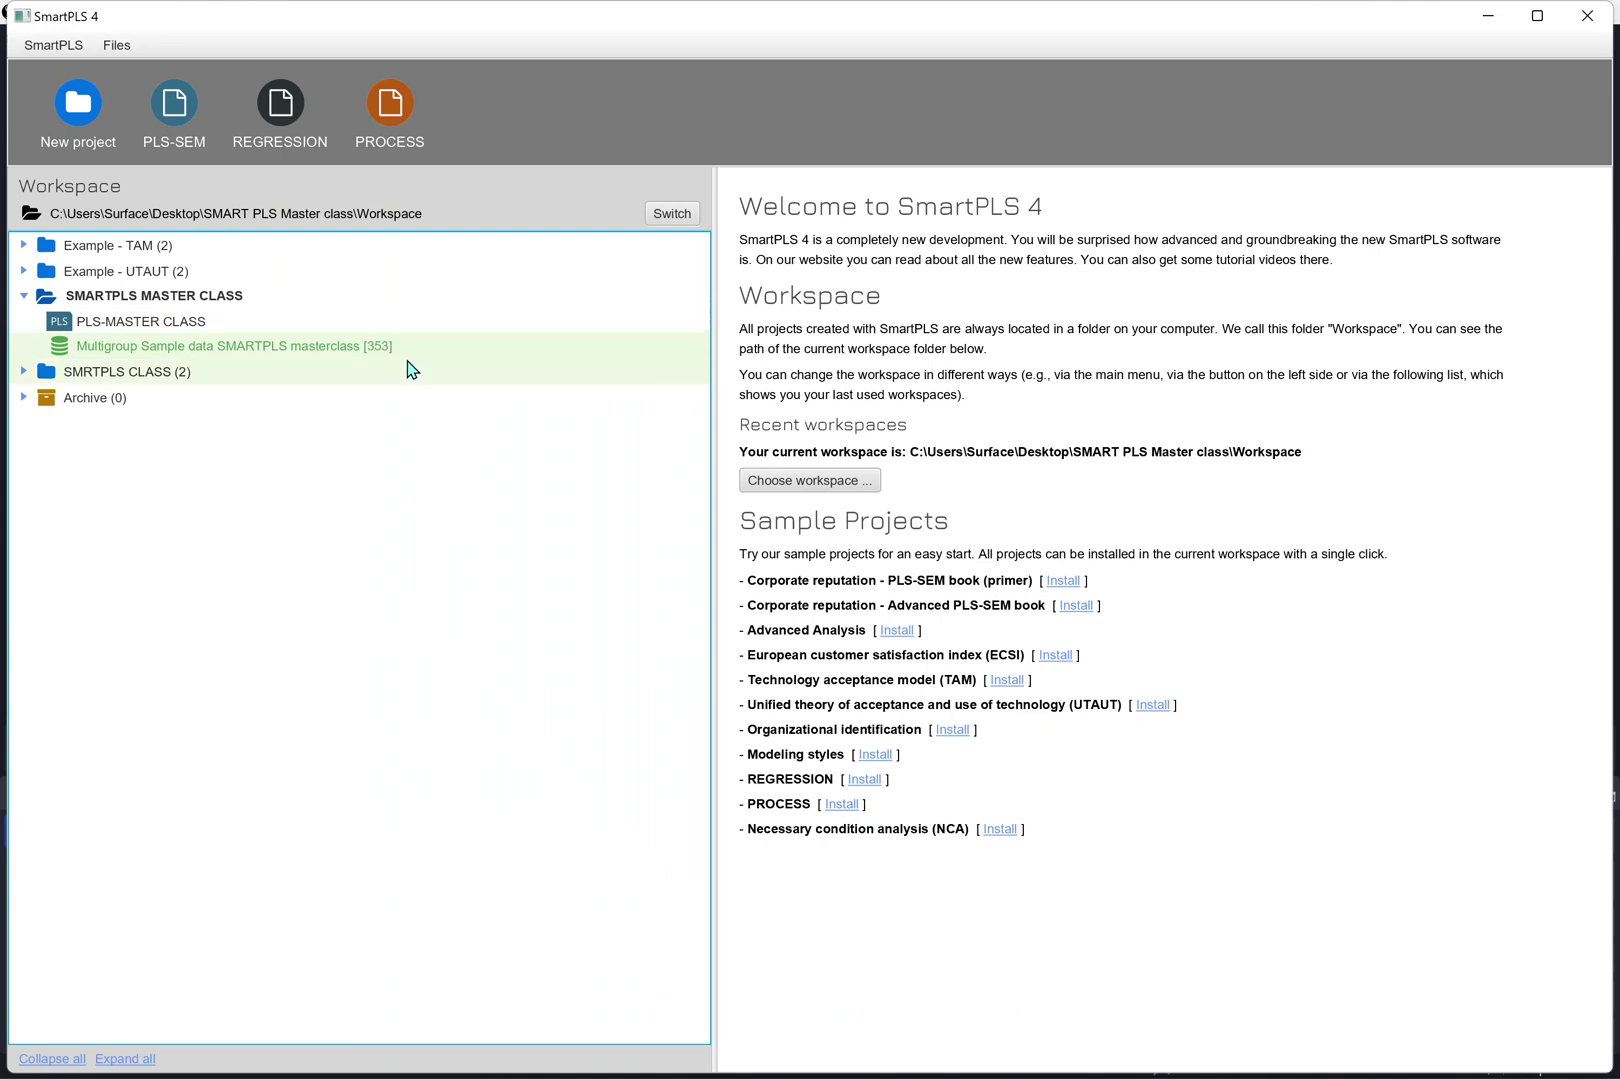
pyautogui.click(196, 326)
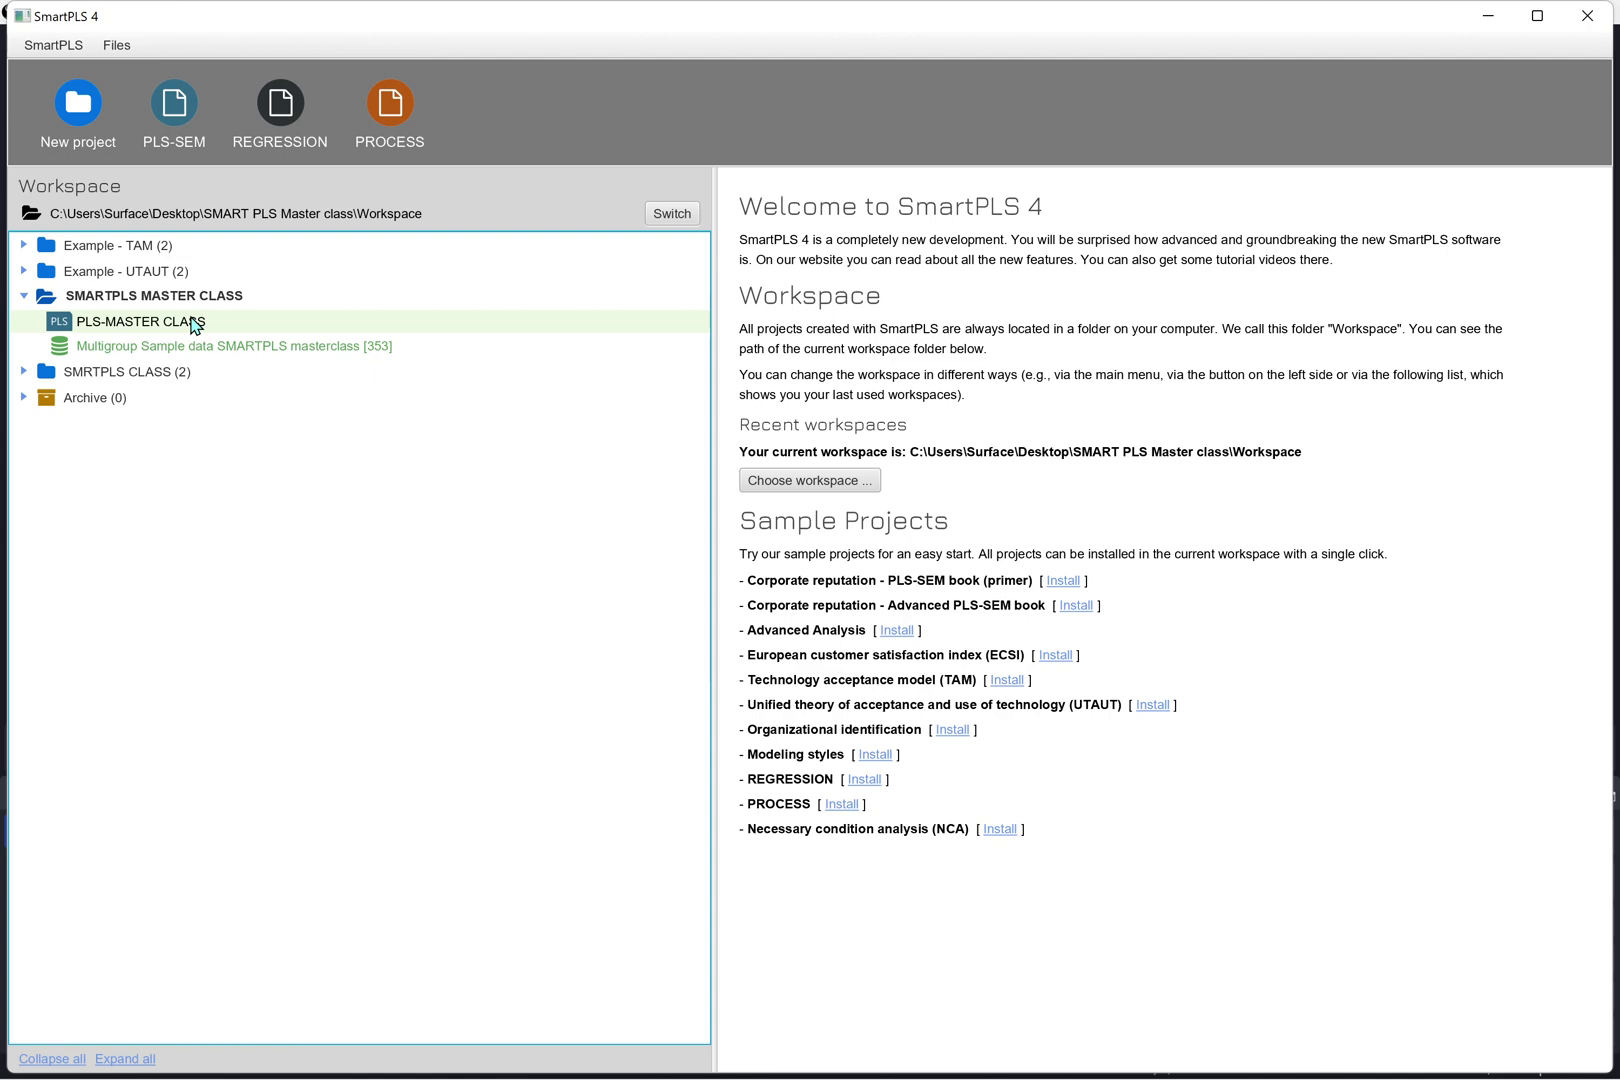
pyautogui.doubleClick(196, 326)
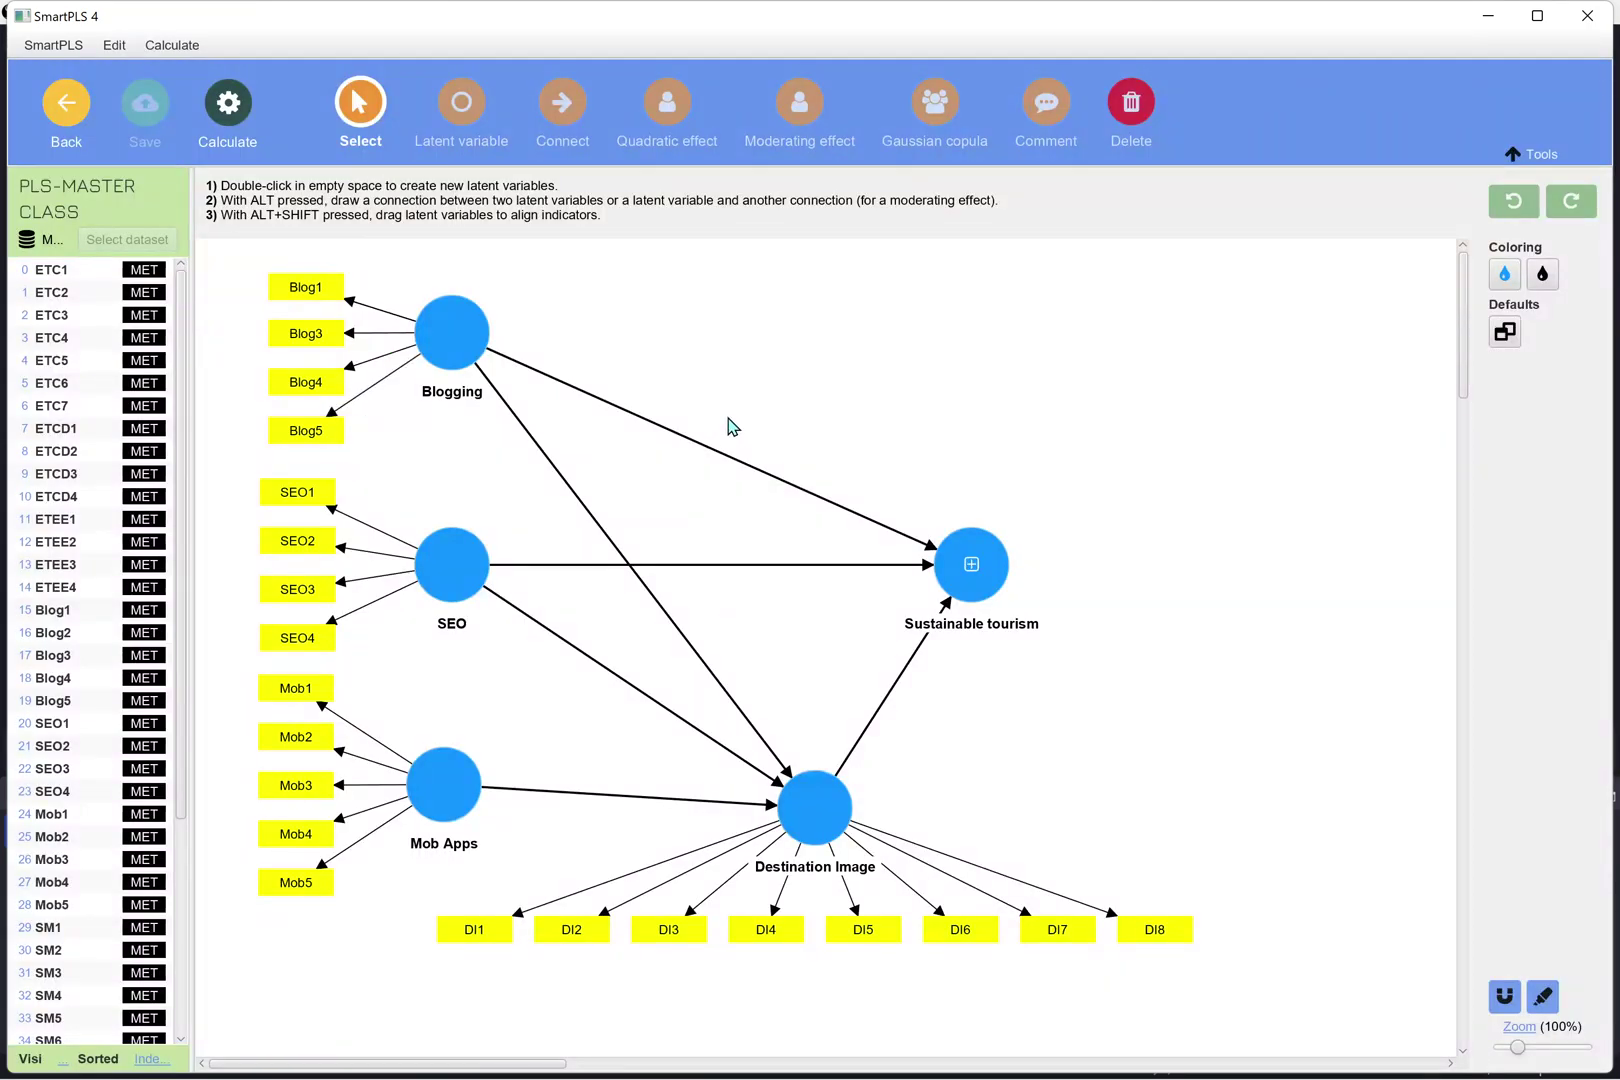
# Show the indicators of the Sustainable tourism construct and move it up and to the right, away from Destination Image
pyautogui.rightClick(970, 563)
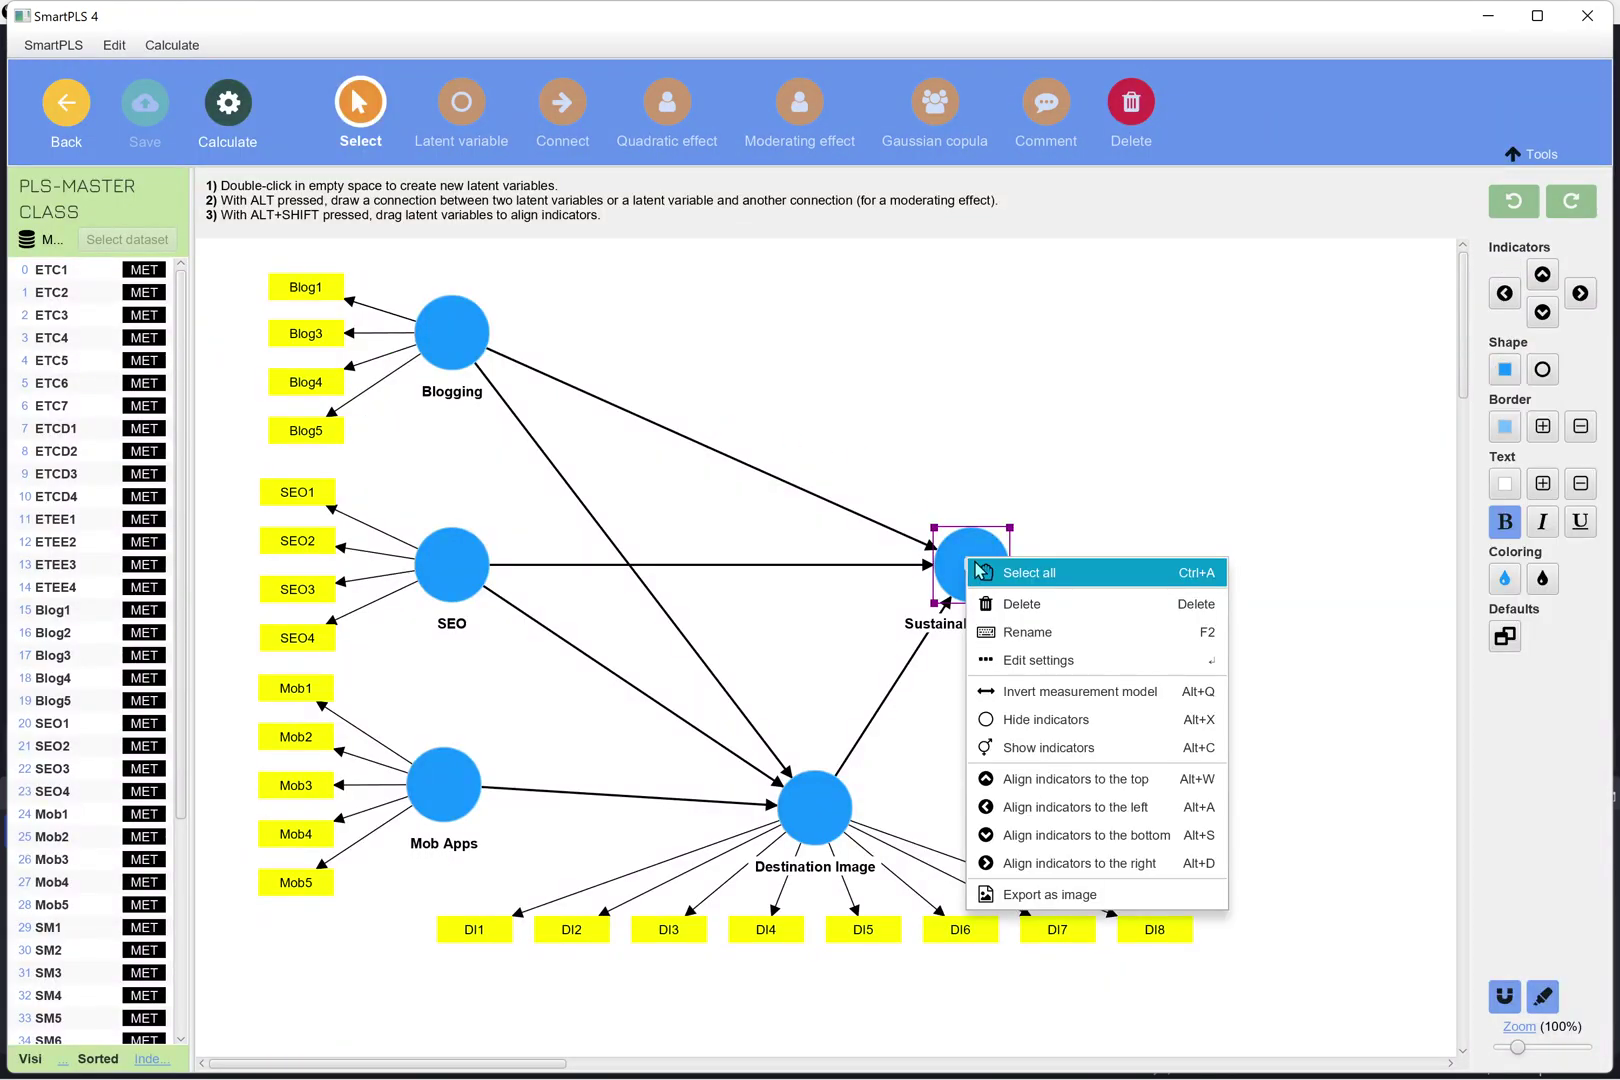
pyautogui.click(1050, 720)
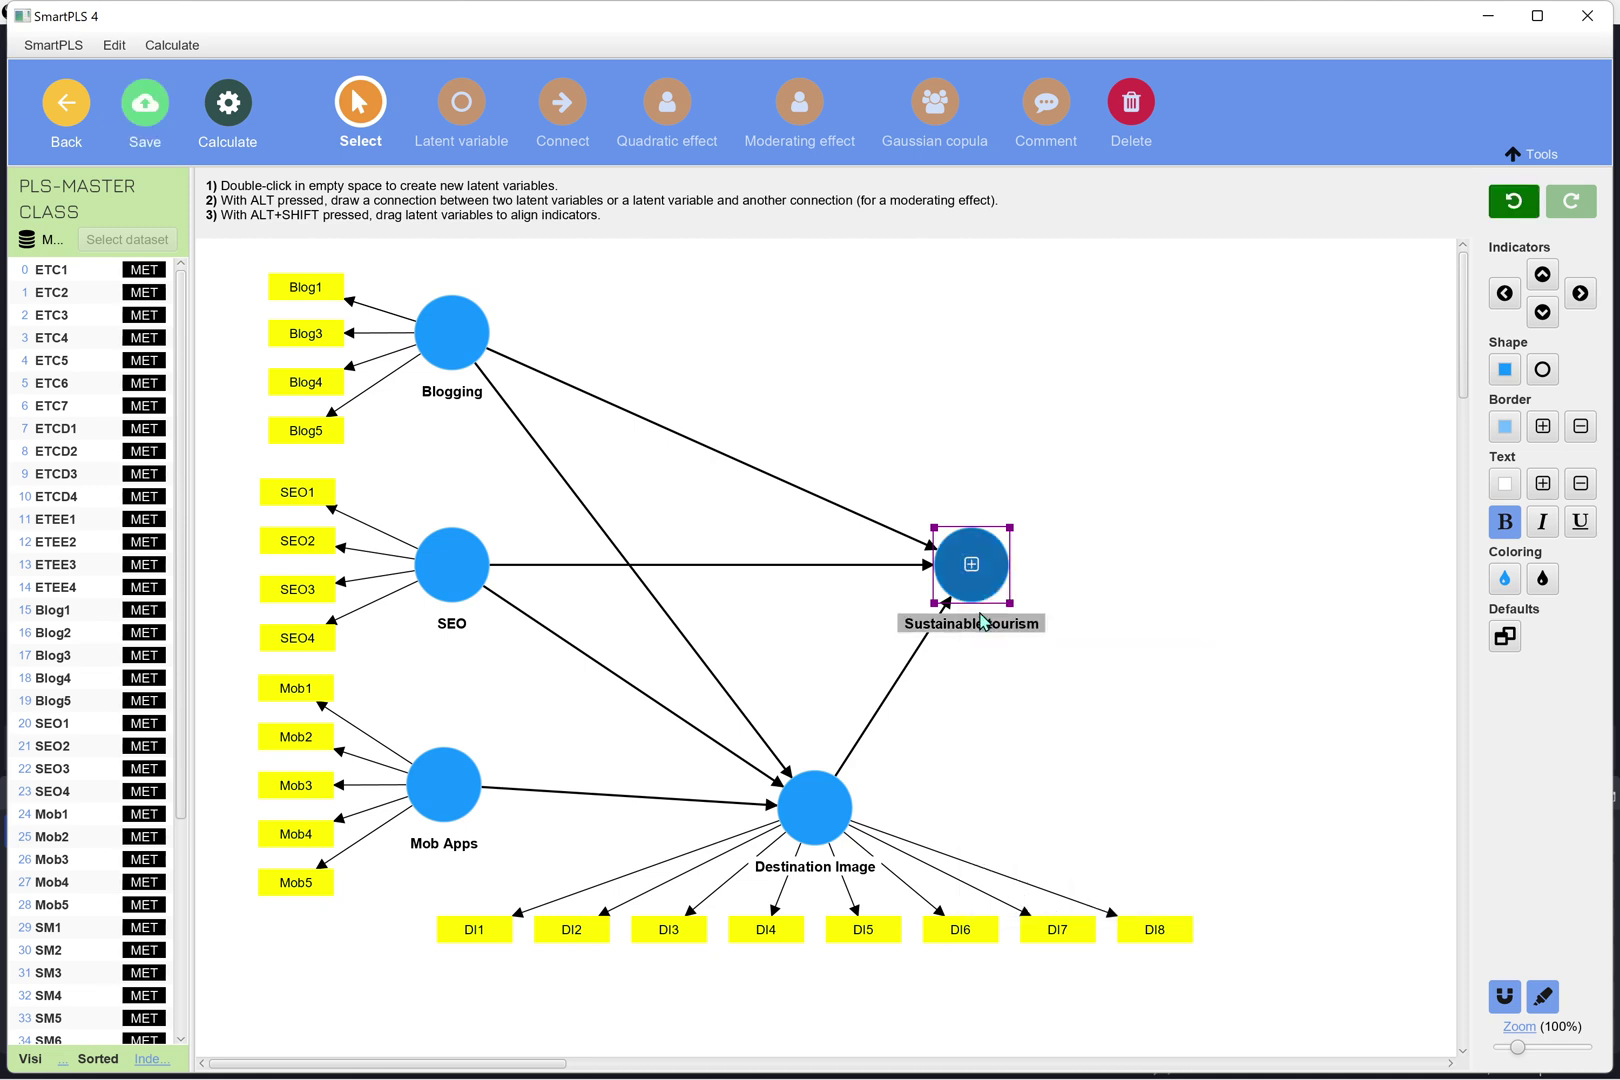
pyautogui.rightClick(986, 576)
pyautogui.click(1057, 757)
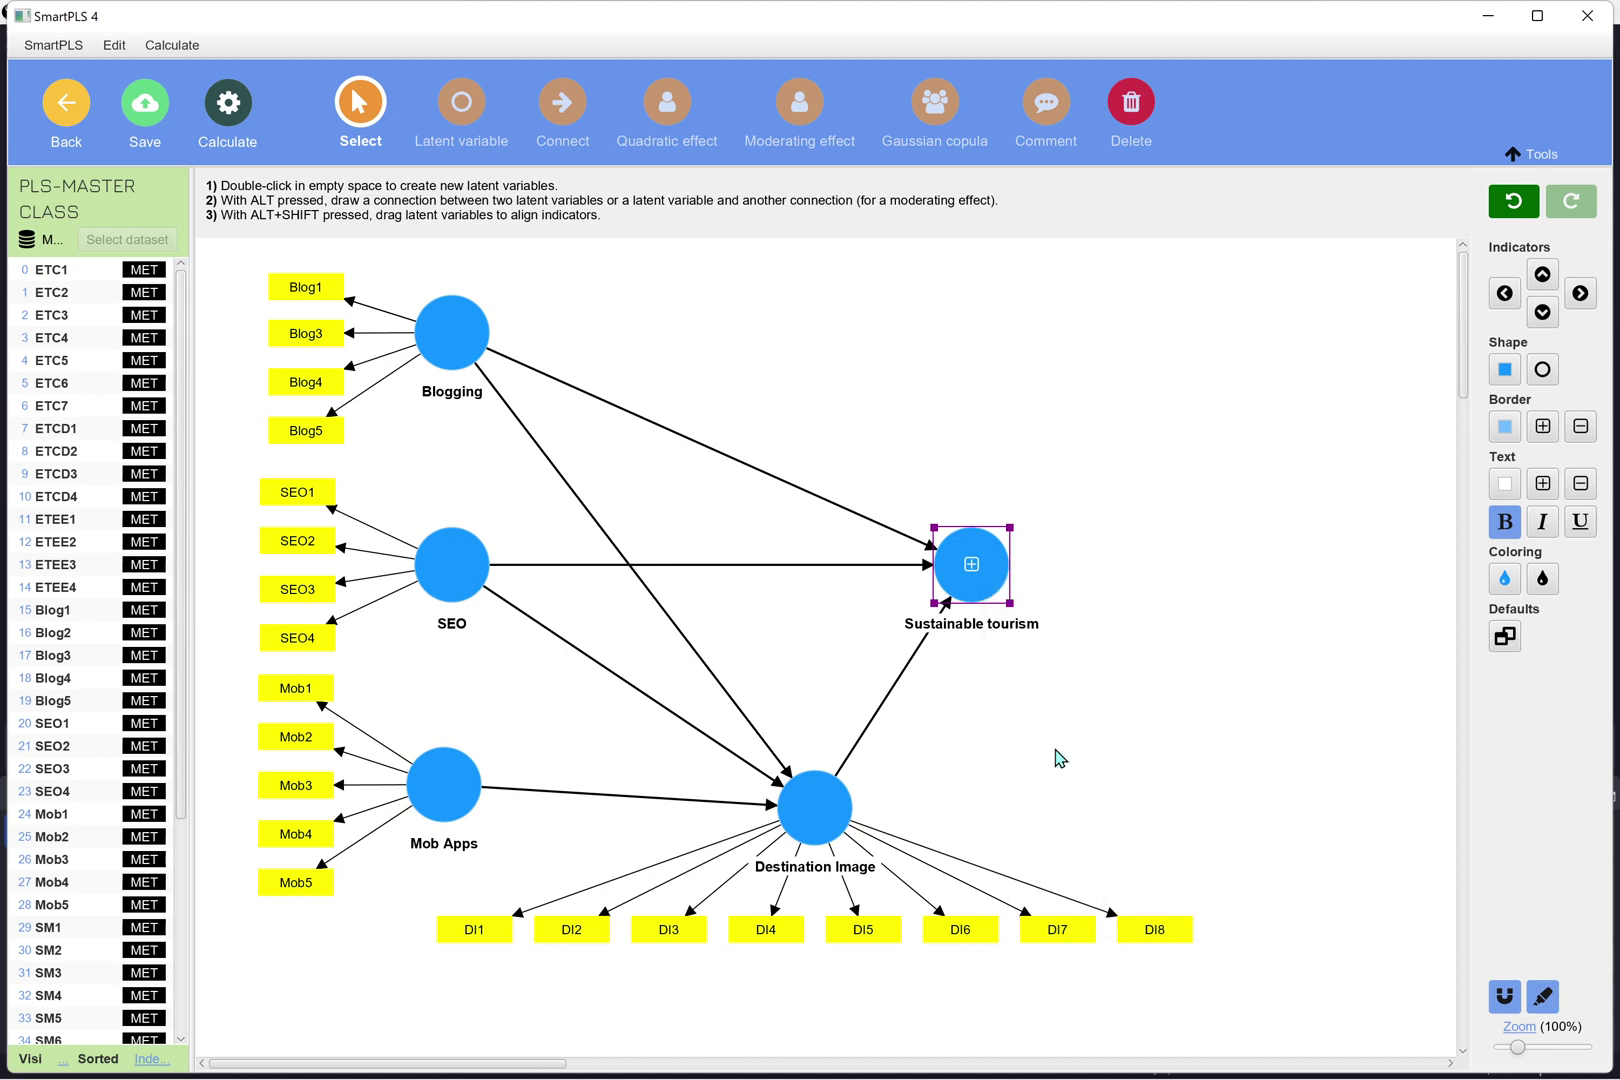
pyautogui.moveTo(1007, 577); pyautogui.dragTo(1192, 512)
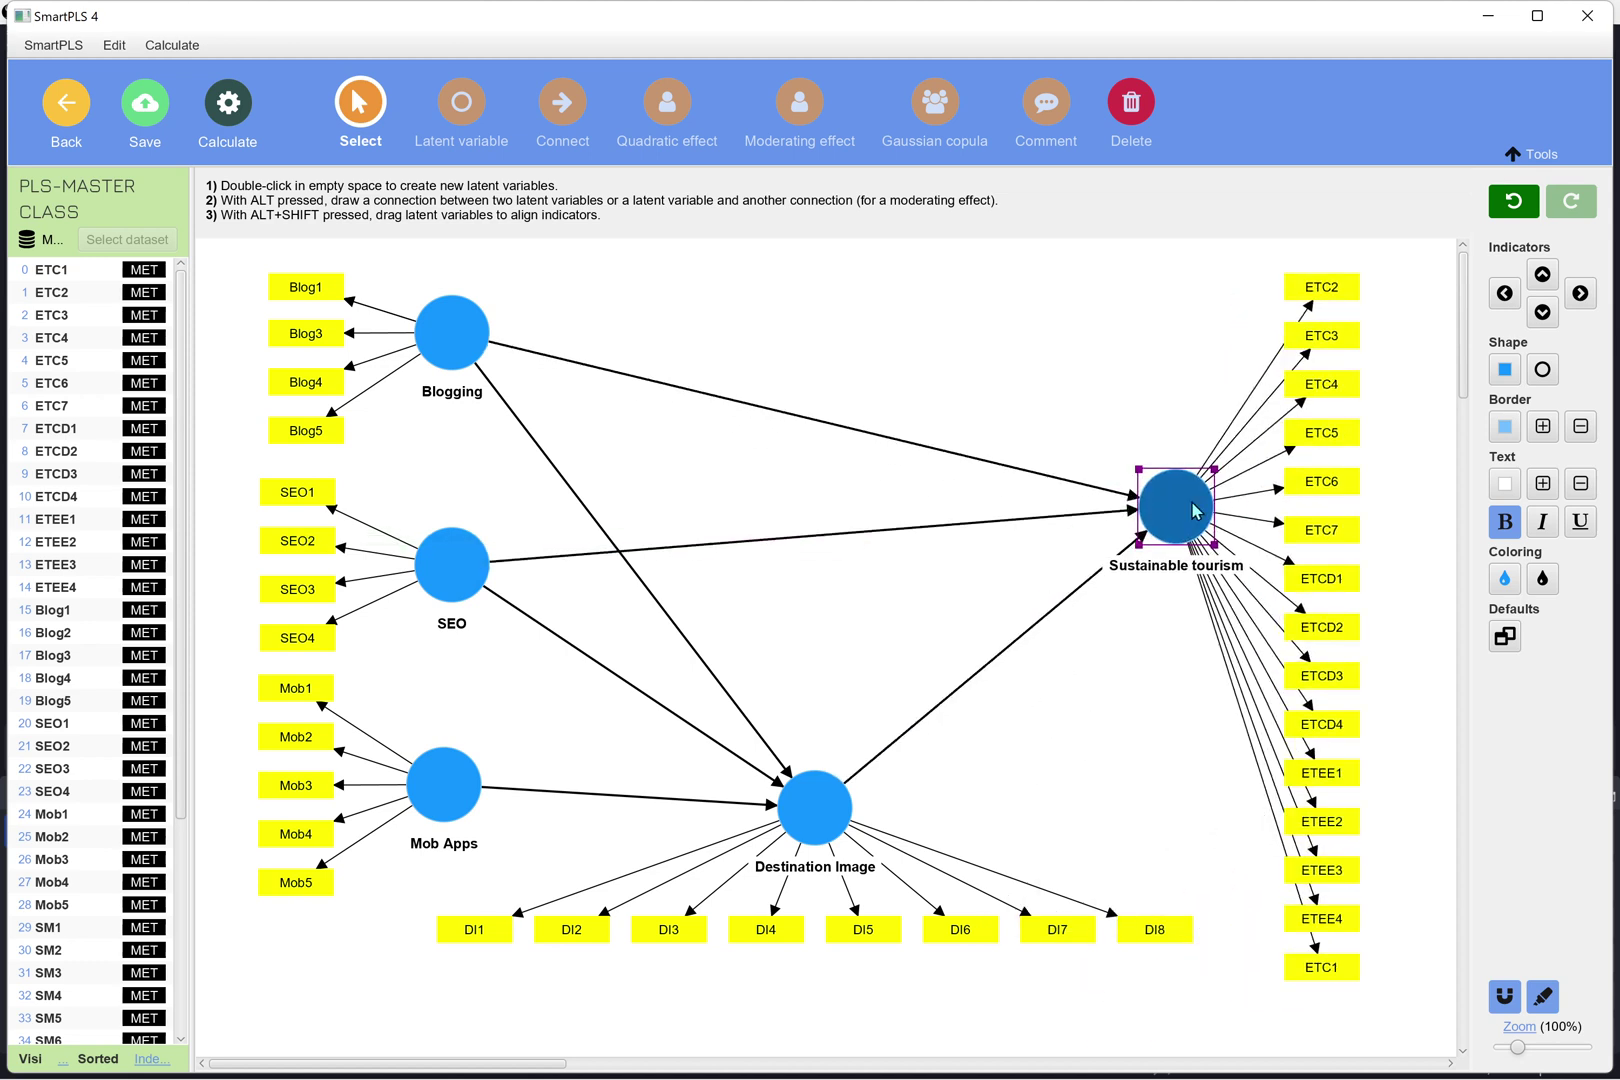
pyautogui.click(985, 553)
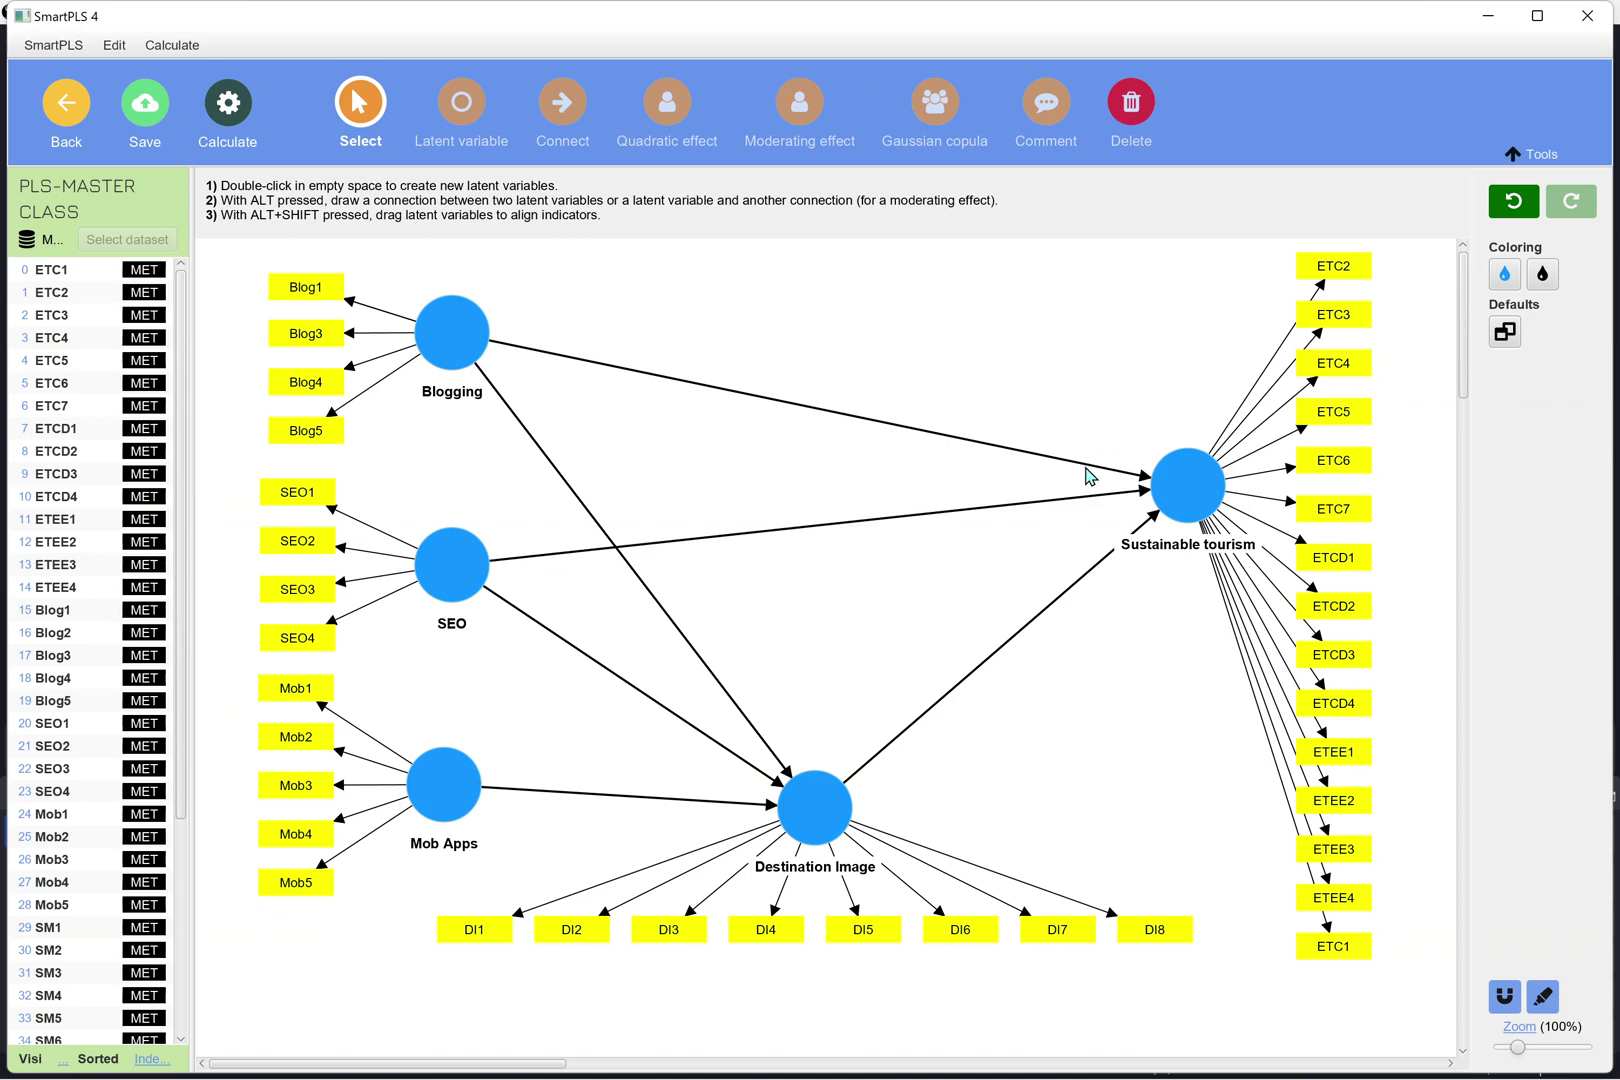
# Switch to GPower 3.1 through the system search and place its window over the middle of the path model
pyautogui.moveTo(778, 1070)
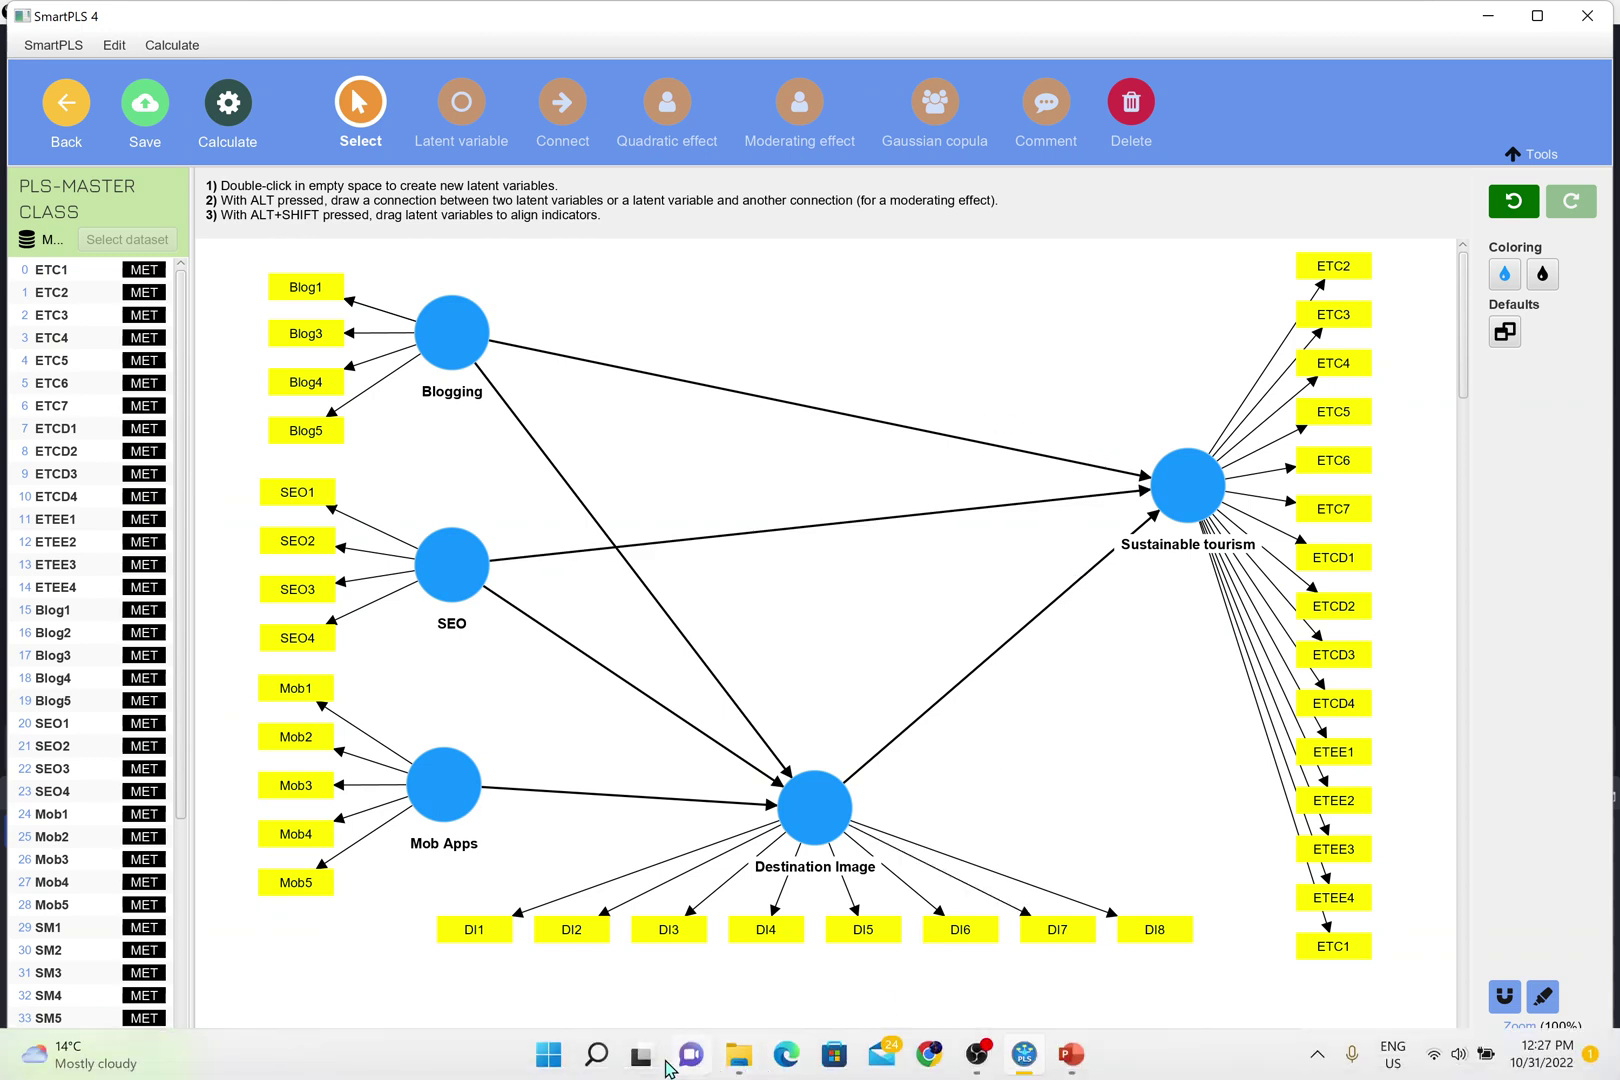
pyautogui.click(597, 1055)
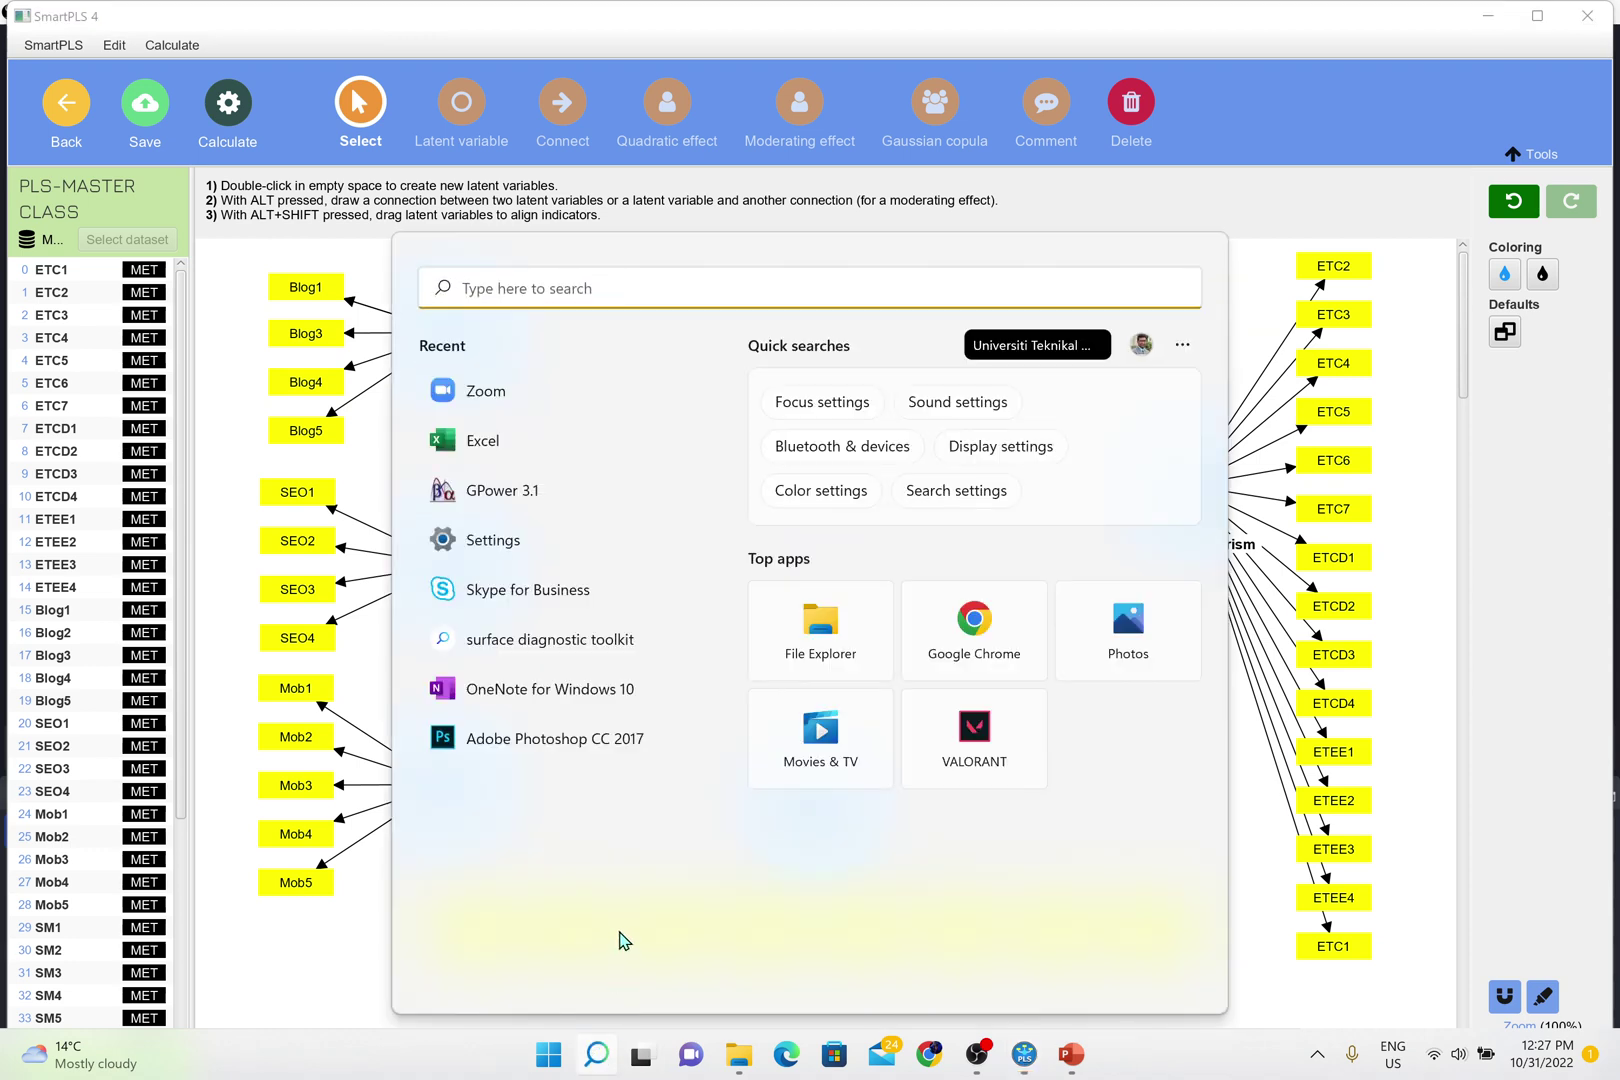
pyautogui.write('g')
pyautogui.click(497, 492)
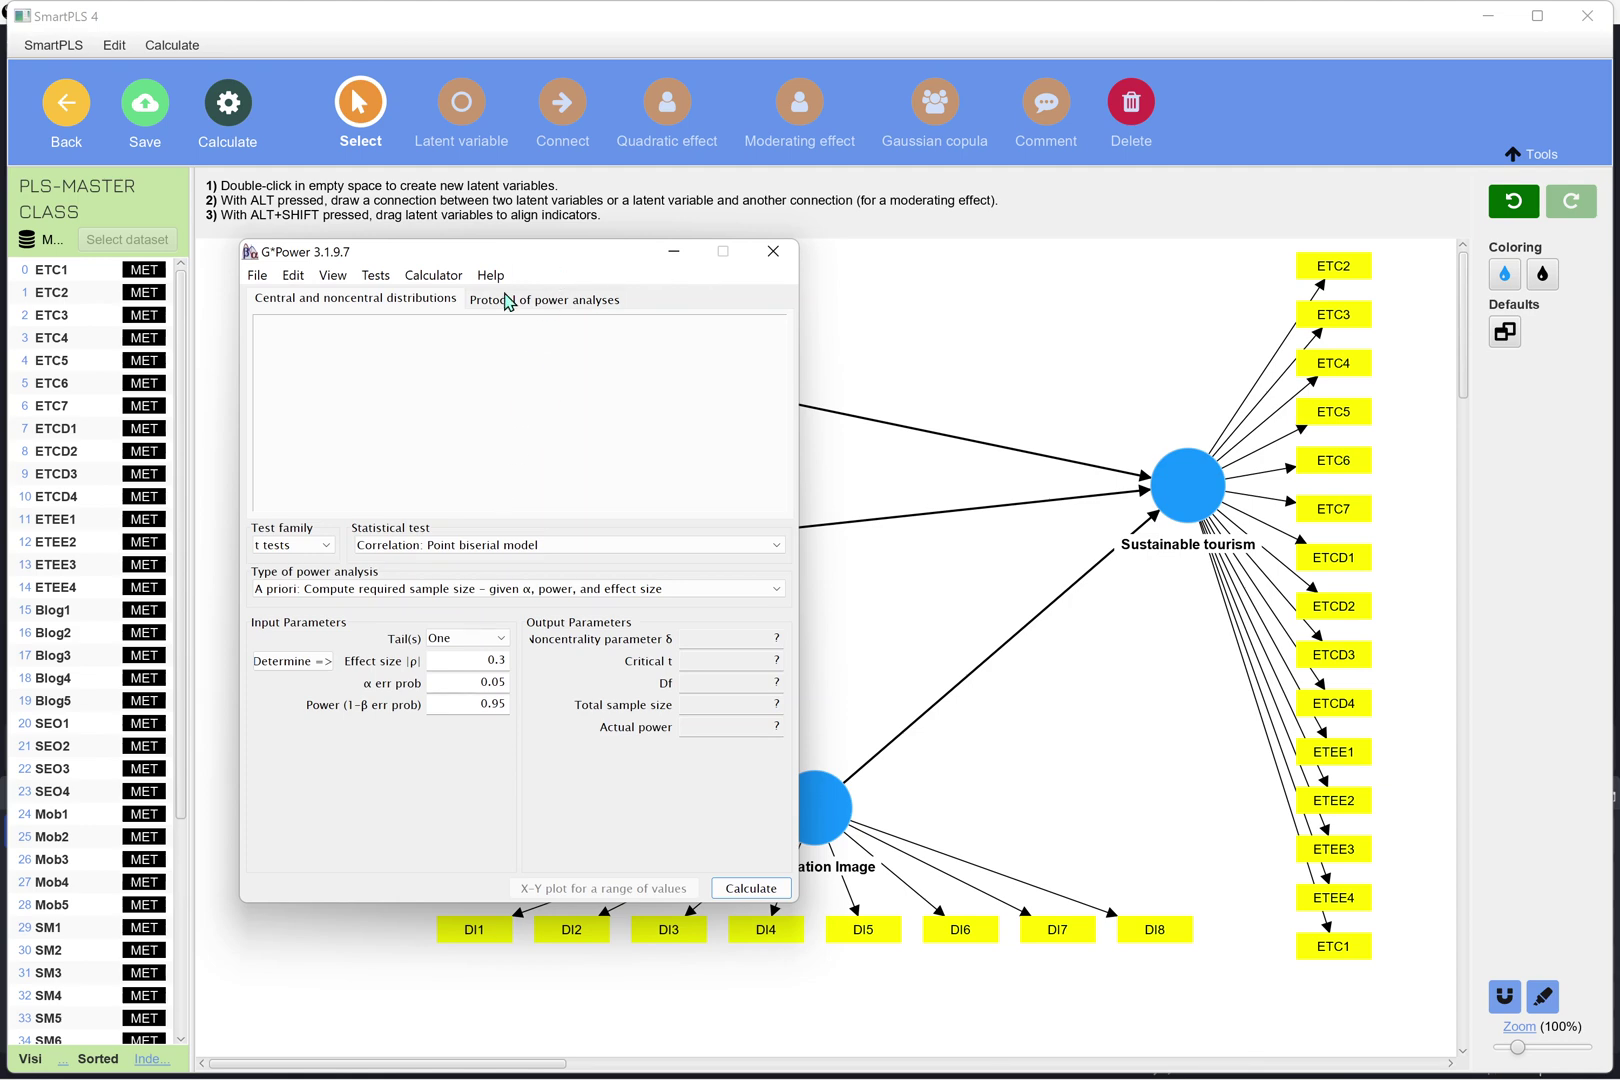
pyautogui.moveTo(494, 250); pyautogui.dragTo(691, 231)
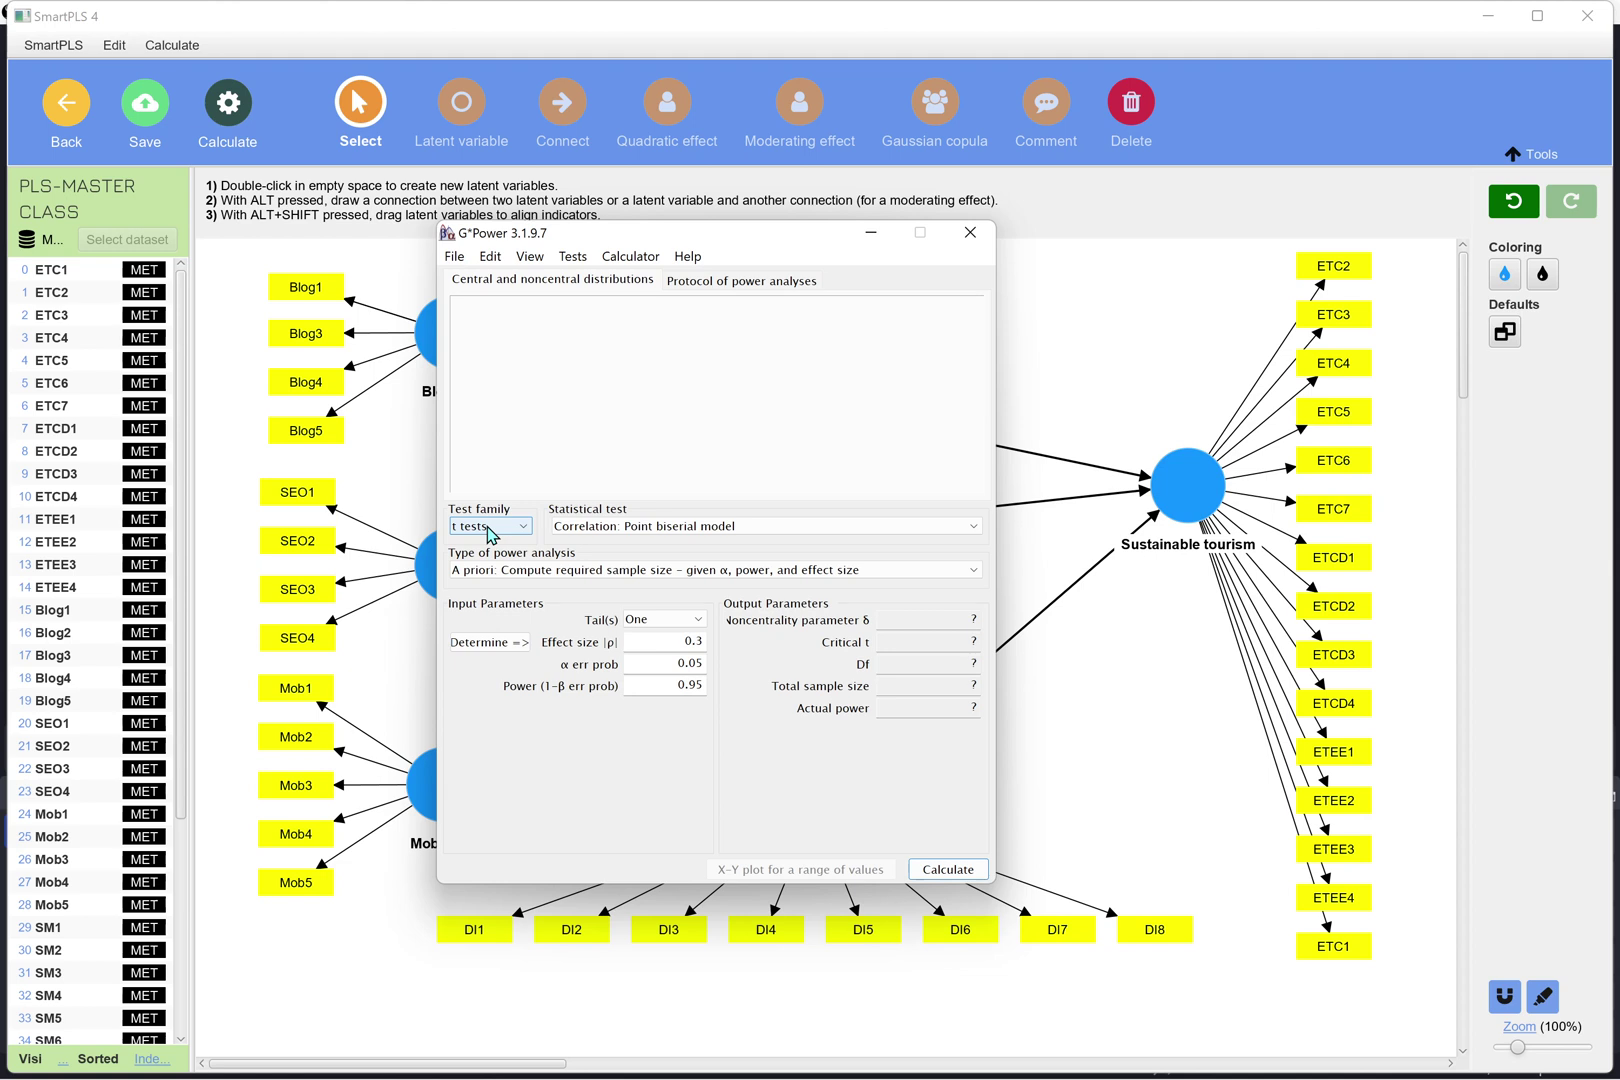
# Choose the statistical test Linear multiple regression: Fixed model, single regression coefficient, with two tails
pyautogui.click(610, 526)
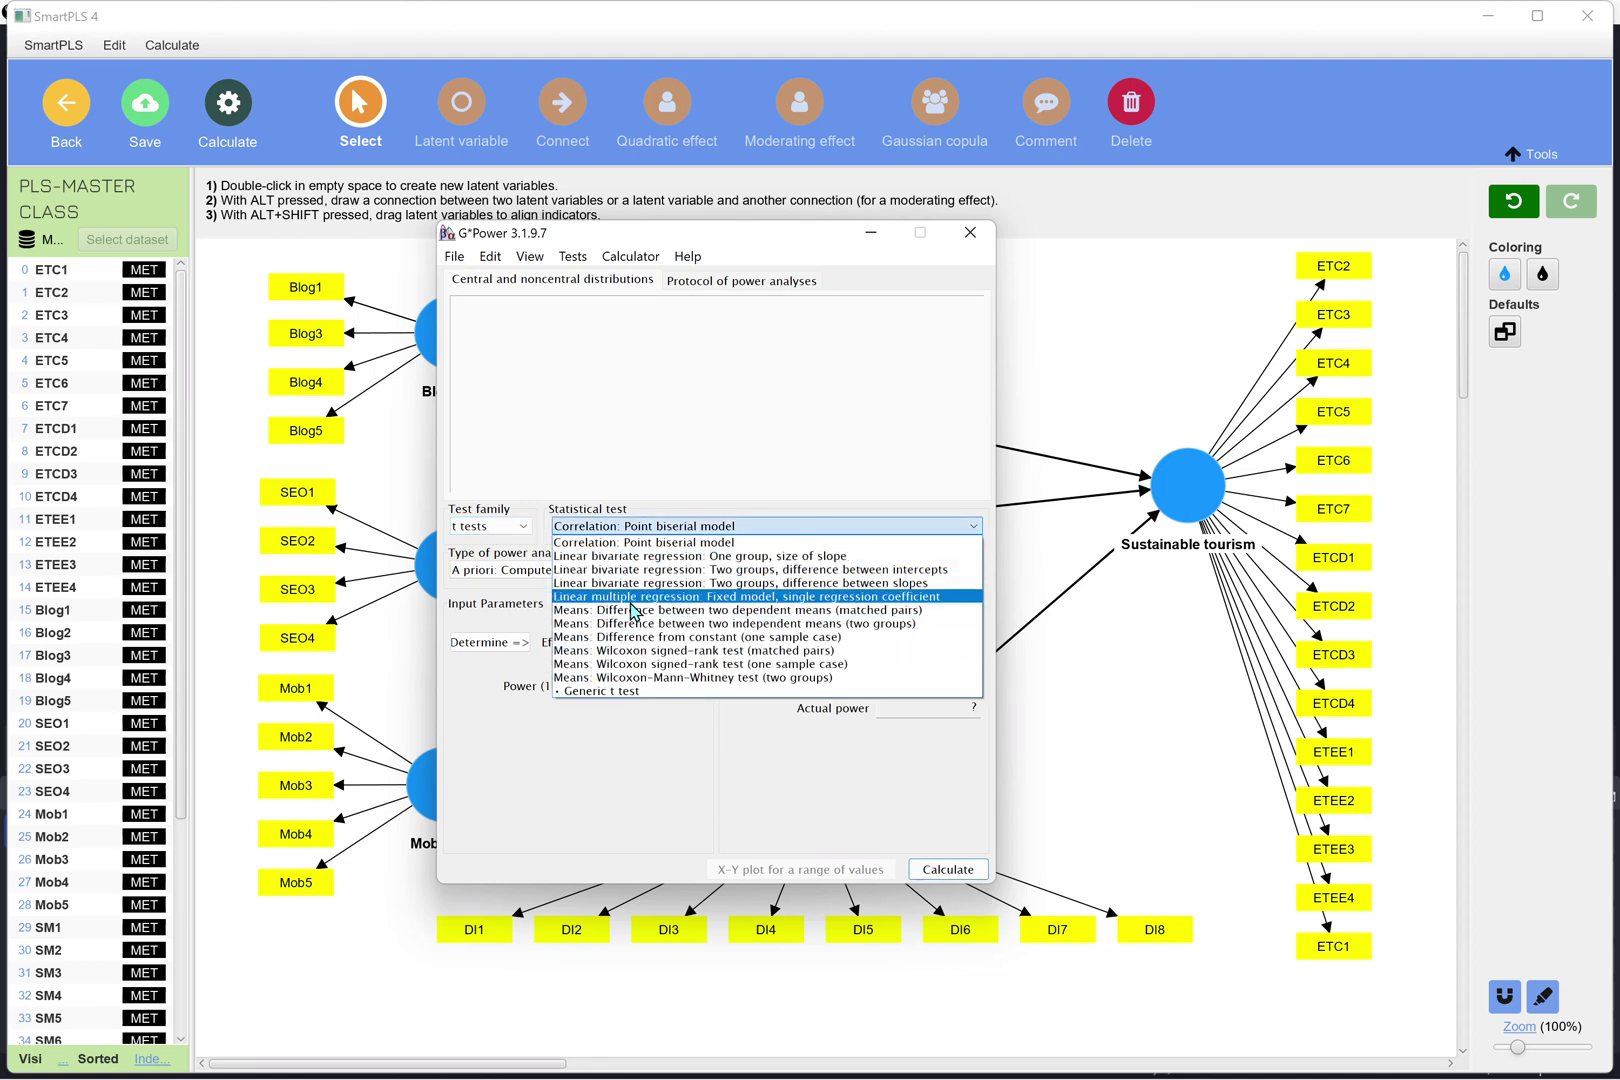
pyautogui.click(634, 597)
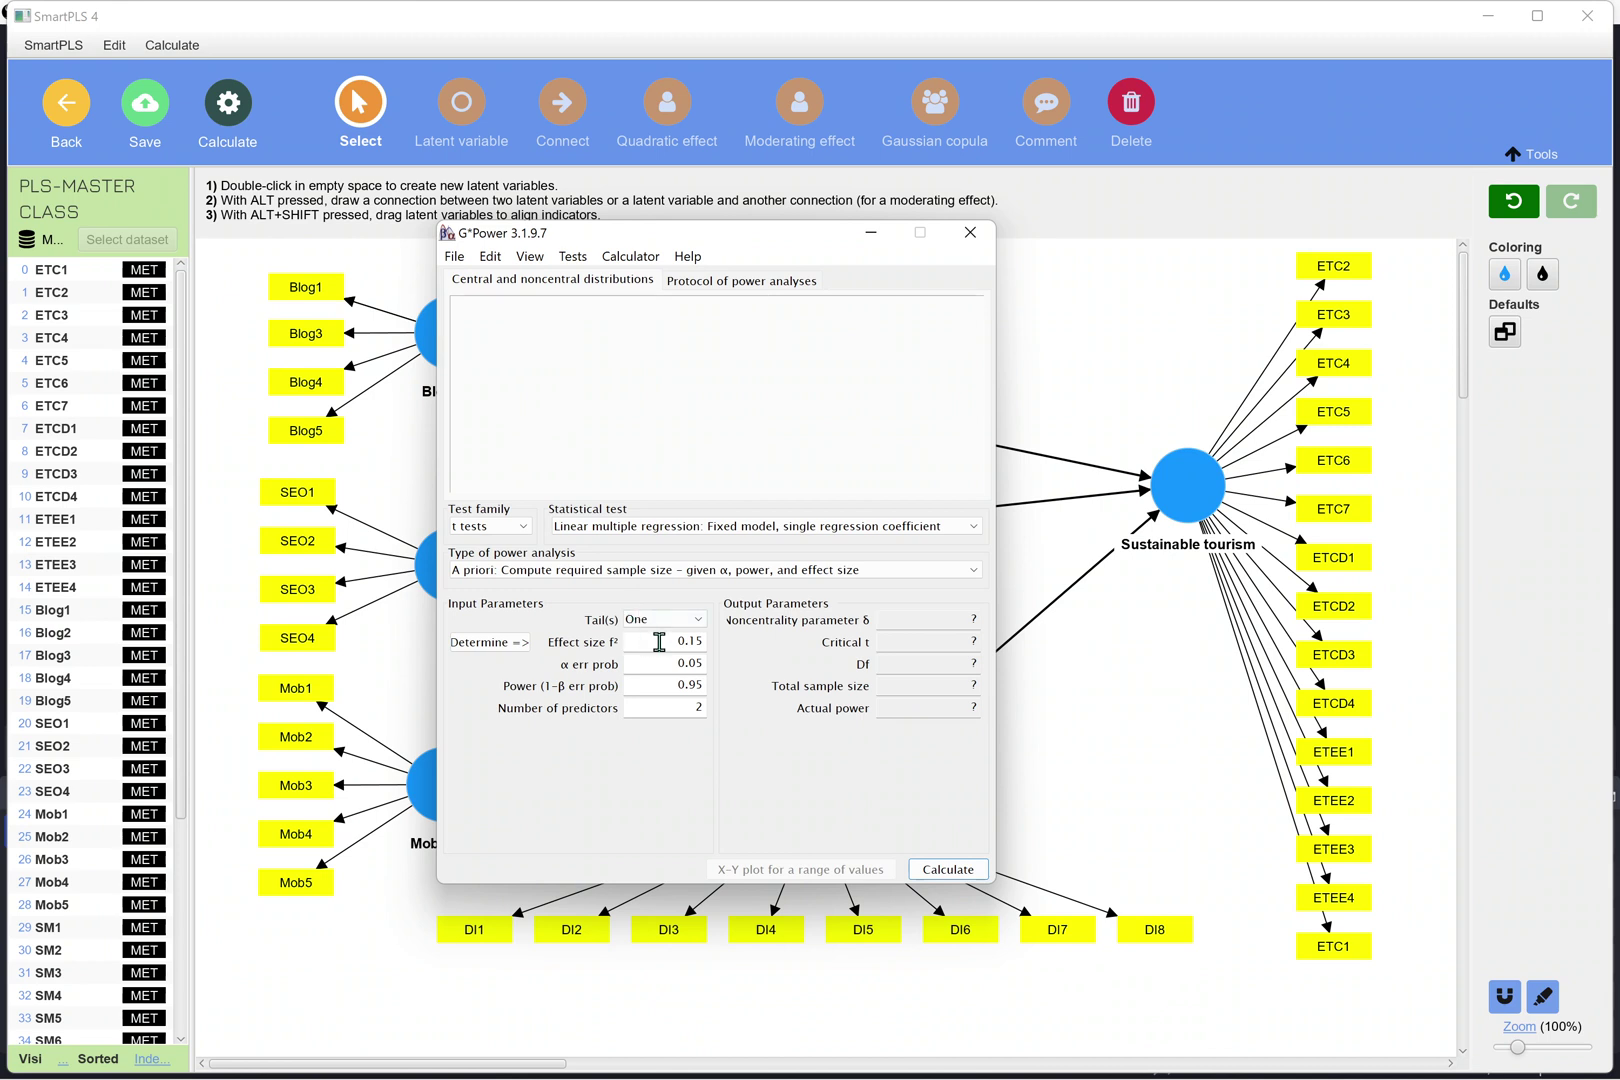
pyautogui.click(660, 621)
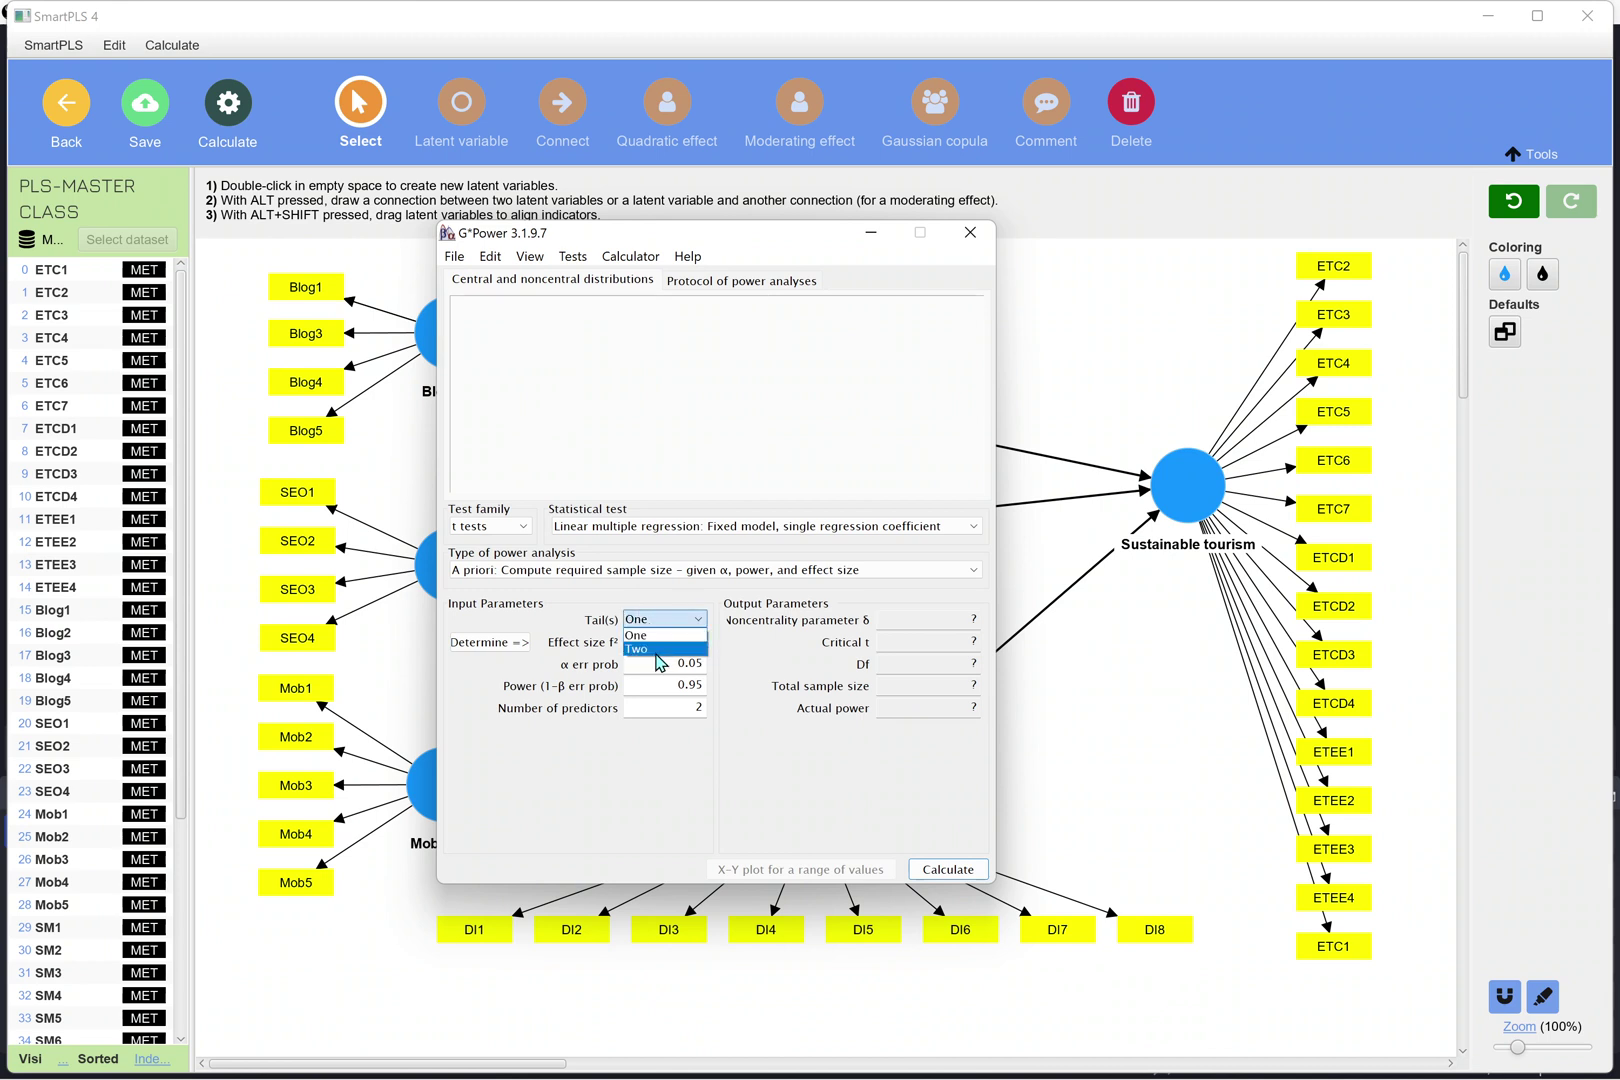
pyautogui.click(660, 650)
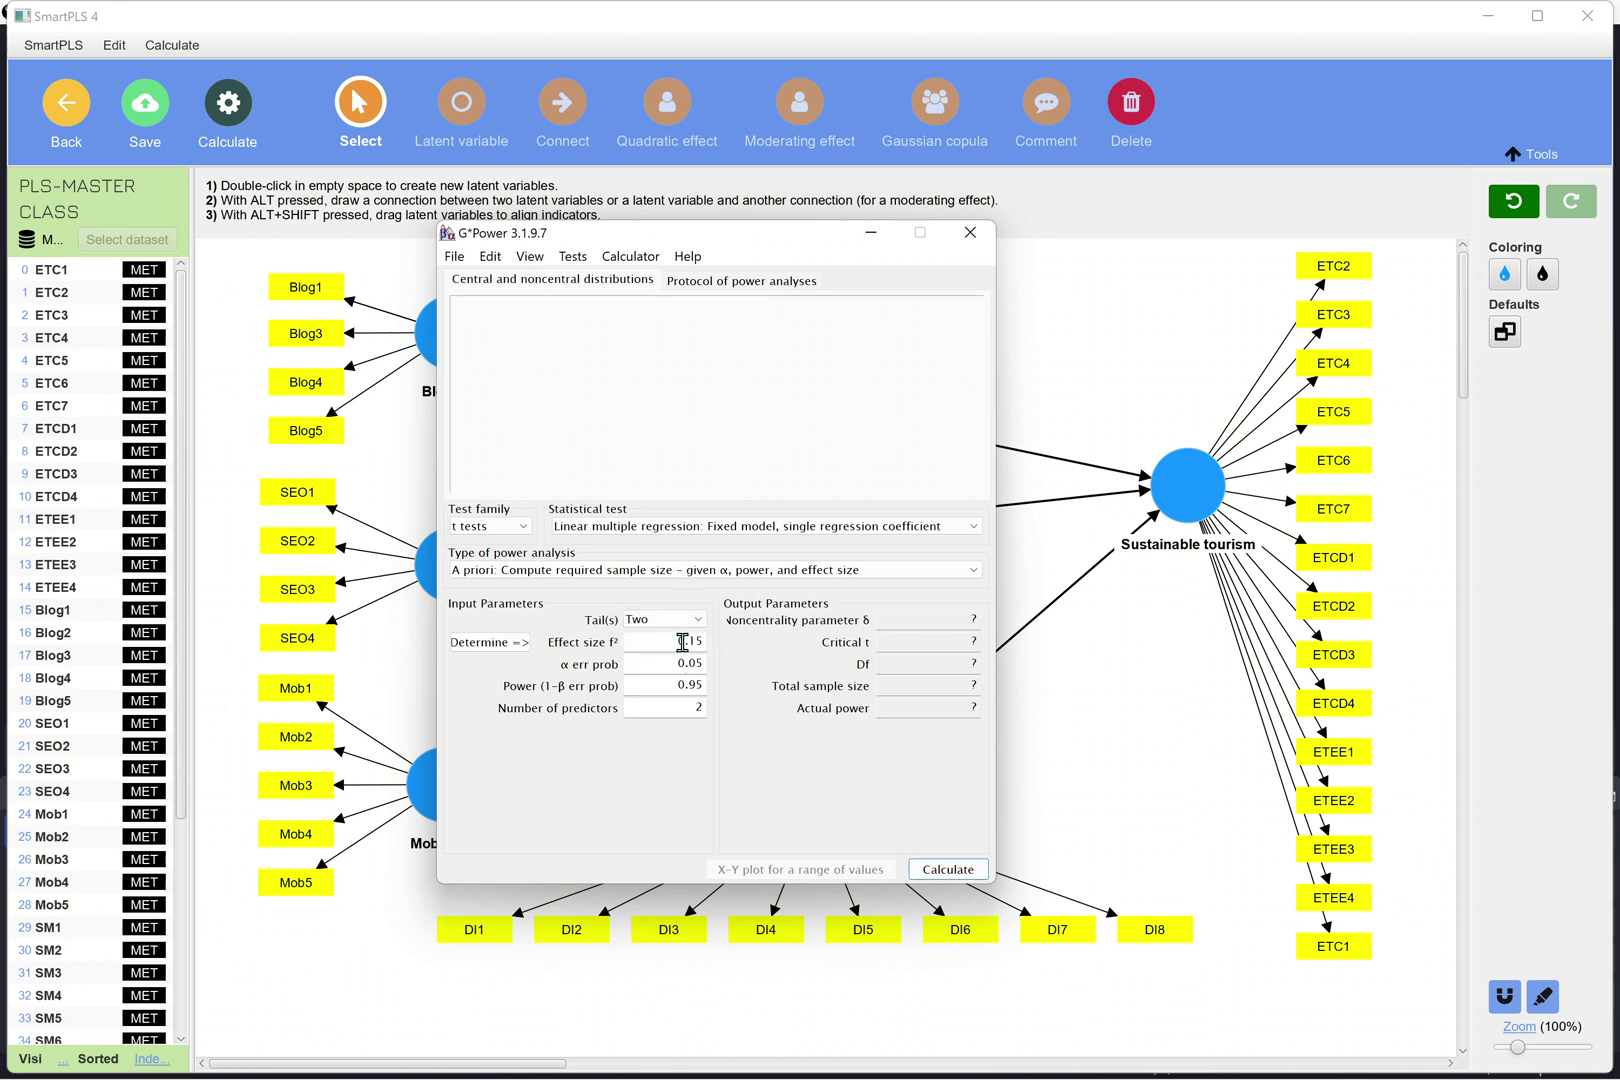
# Review the effect size, α, power and predictor inputs, and check the path model for the number of predictors
pyautogui.click(695, 641)
pyautogui.click(648, 662)
pyautogui.click(655, 684)
pyautogui.click(668, 711)
pyautogui.moveTo(750, 240); pyautogui.dragTo(3, 291)
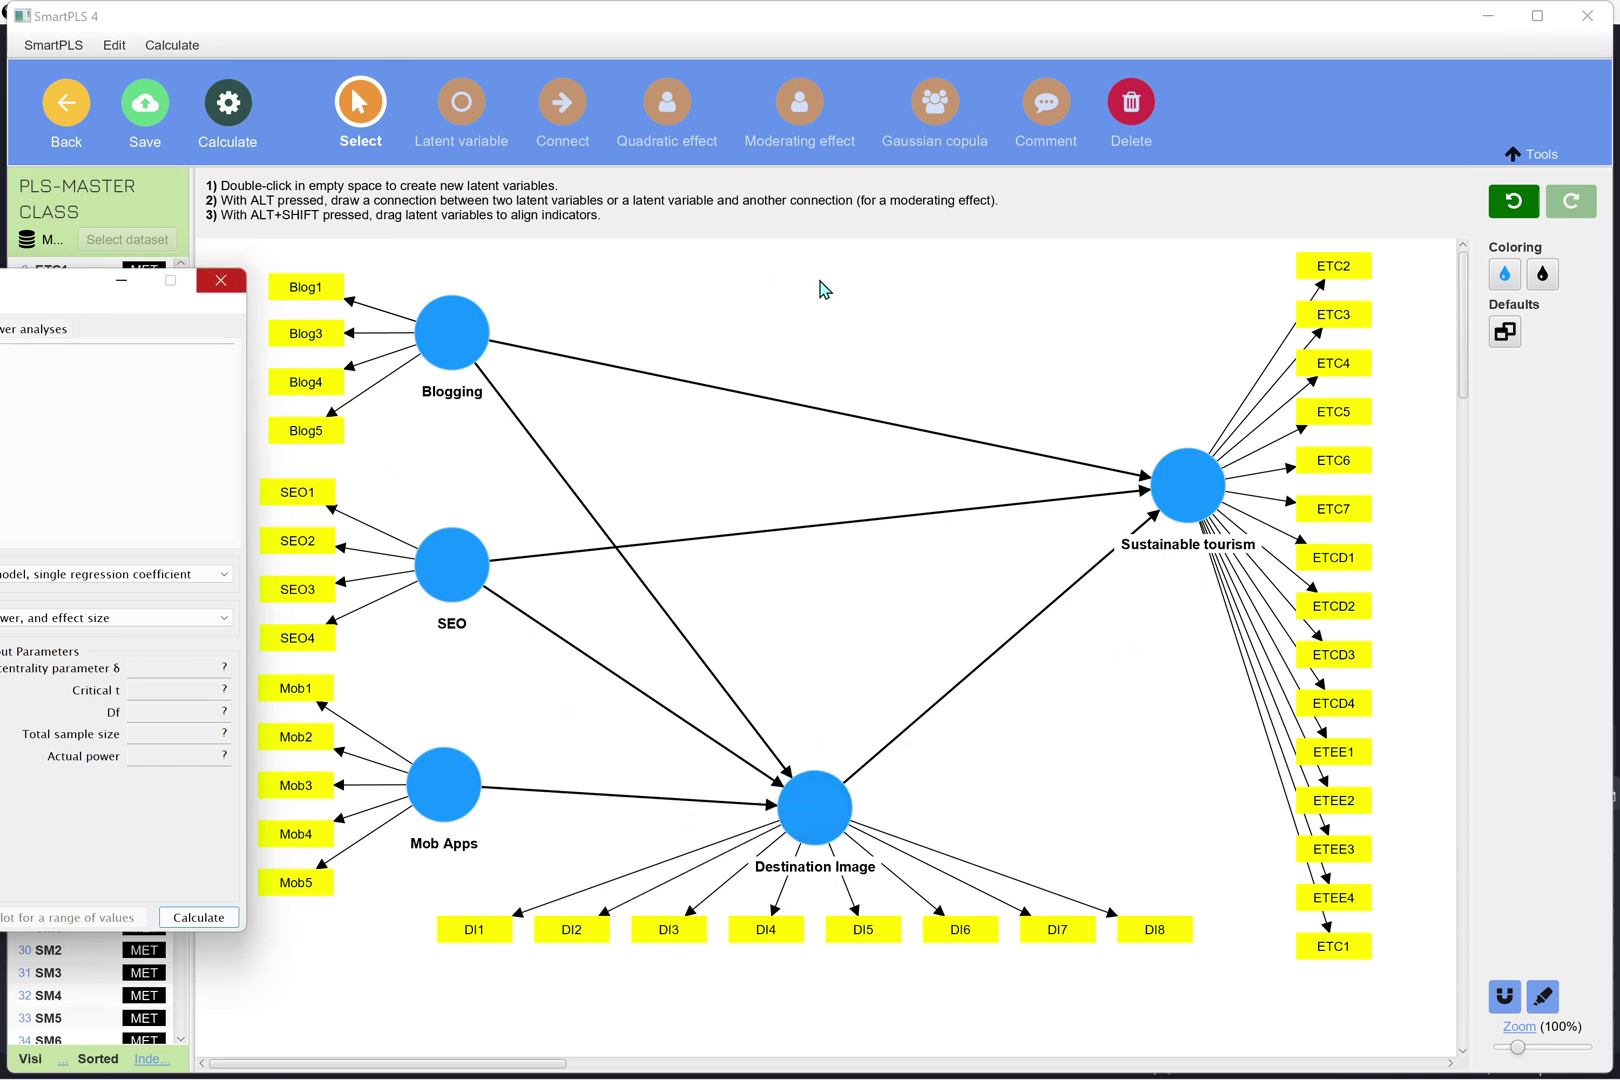
pyautogui.moveTo(25, 290); pyautogui.dragTo(788, 245)
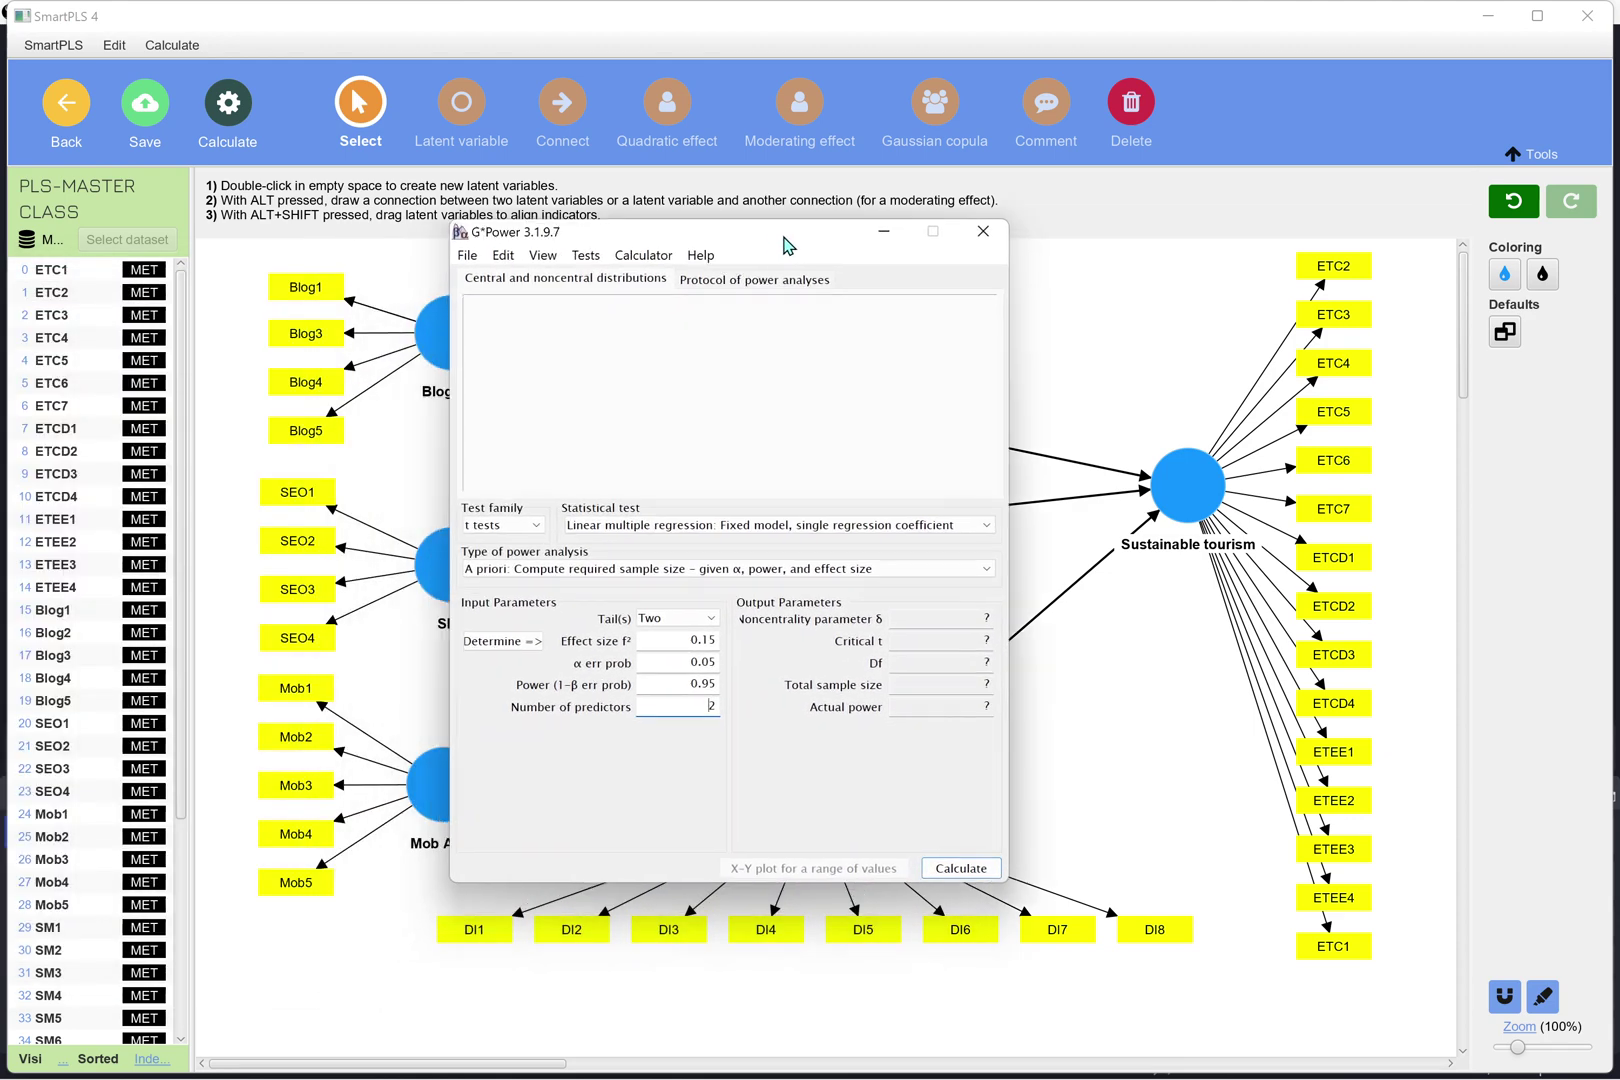
# Set the number of predictors to 4, calculate the required total sample size, and close the power analysis
pyautogui.doubleClick(714, 709)
pyautogui.write('4')
pyautogui.click(950, 868)
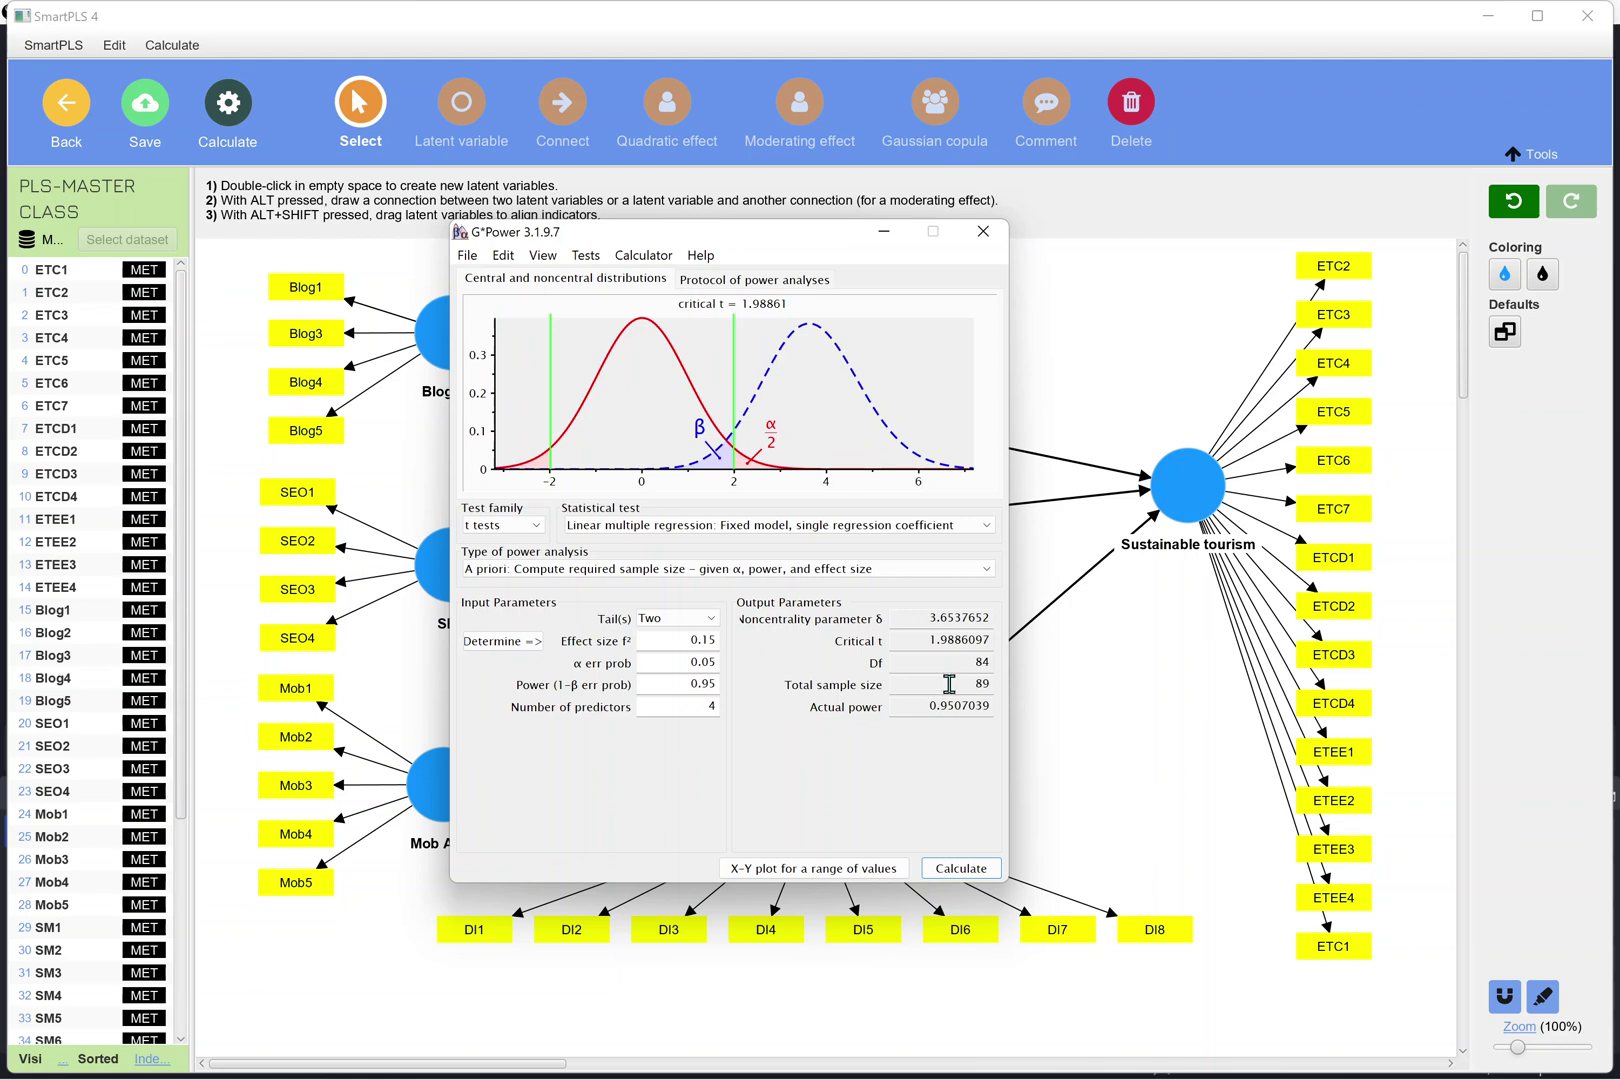
pyautogui.doubleClick(985, 684)
pyautogui.click(983, 232)
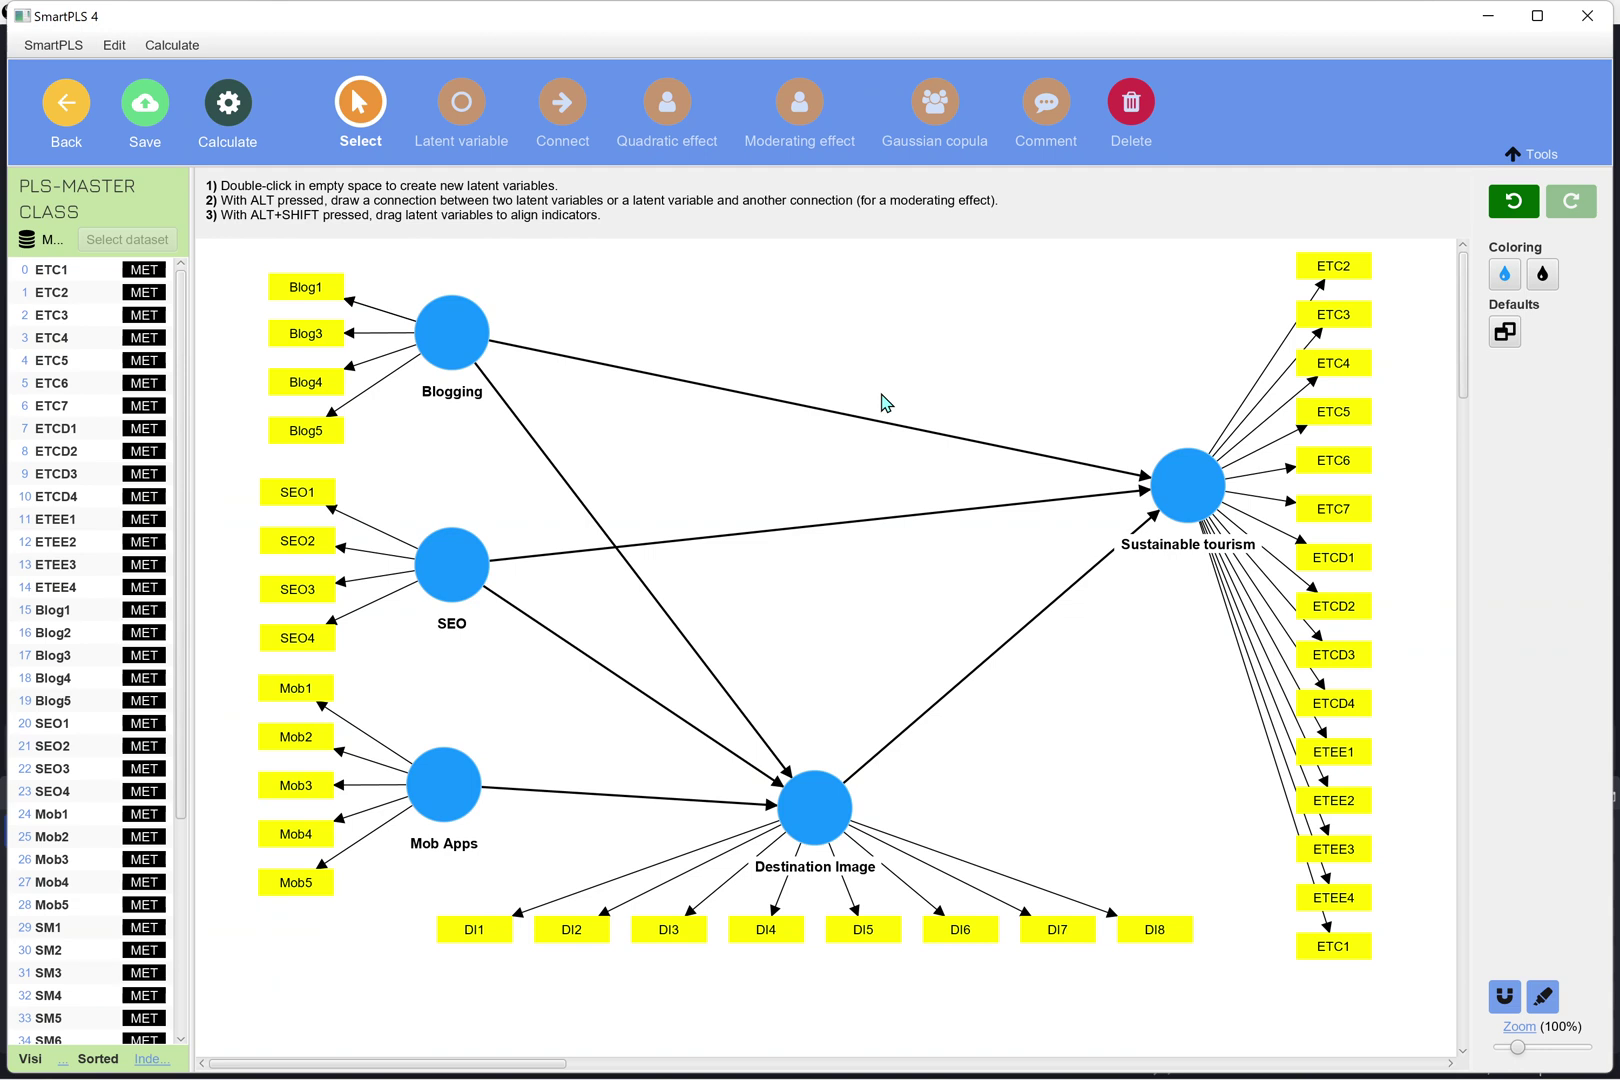
# Switch to Excel through the system search, create a blank workbook and maximize its window
pyautogui.moveTo(1015, 1077)
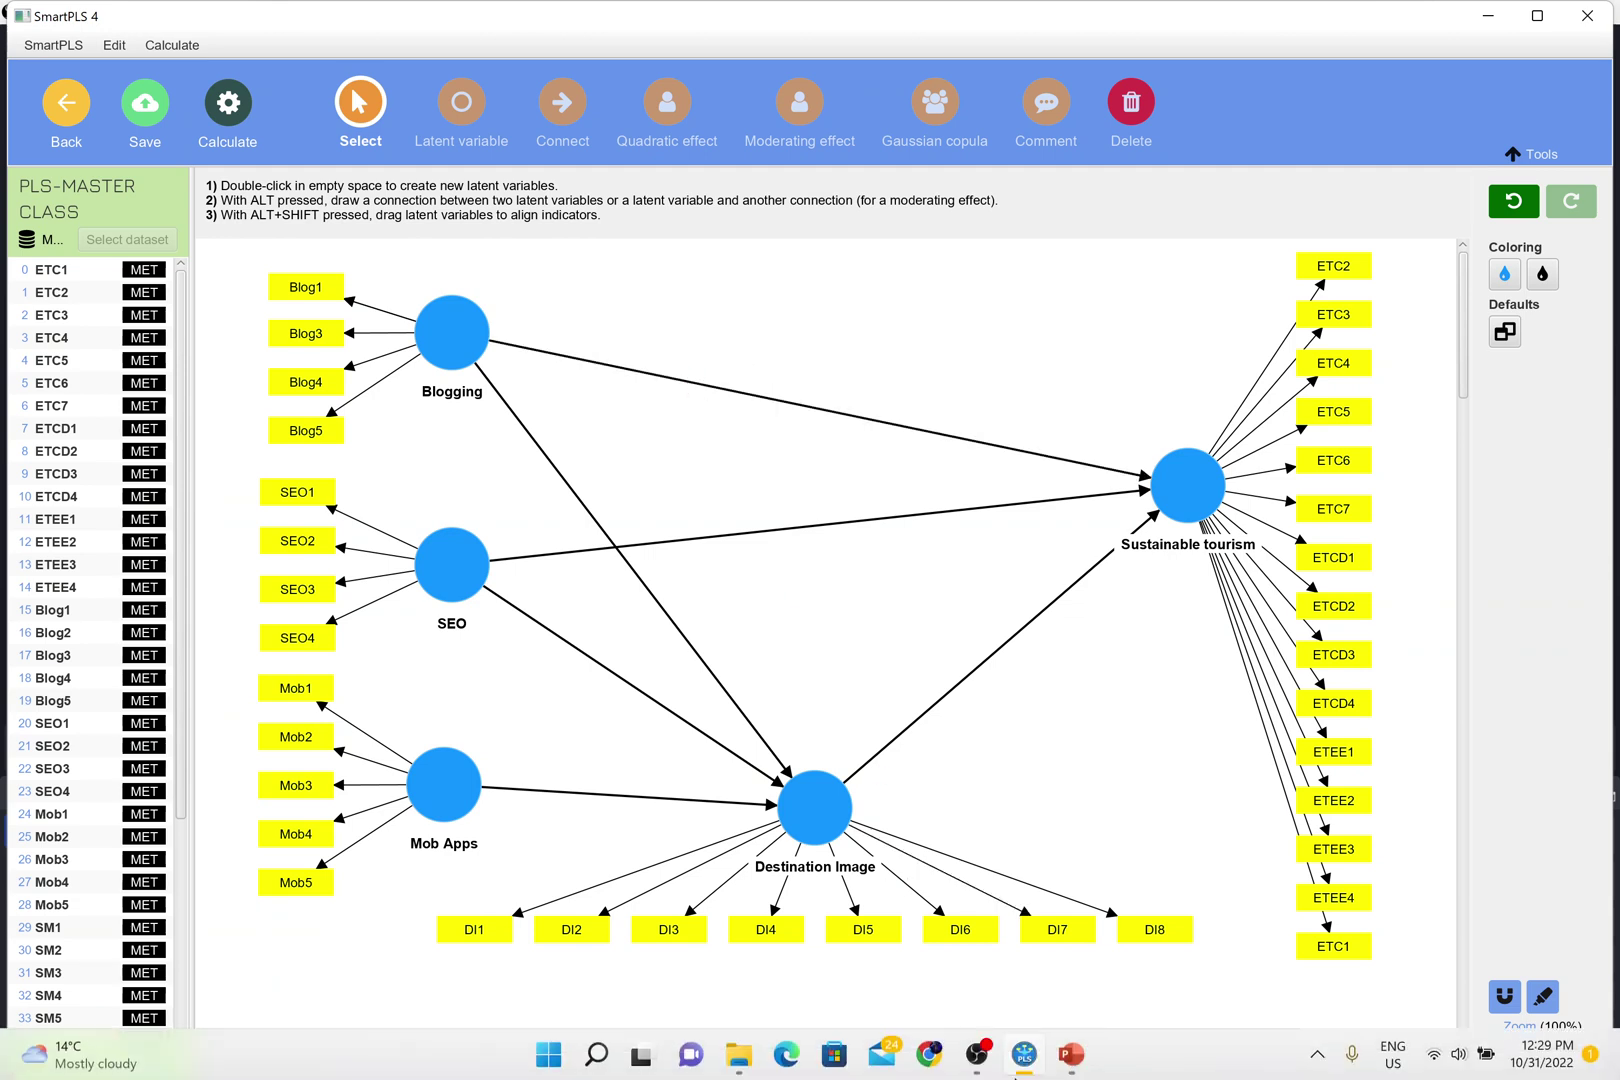
pyautogui.click(610, 1056)
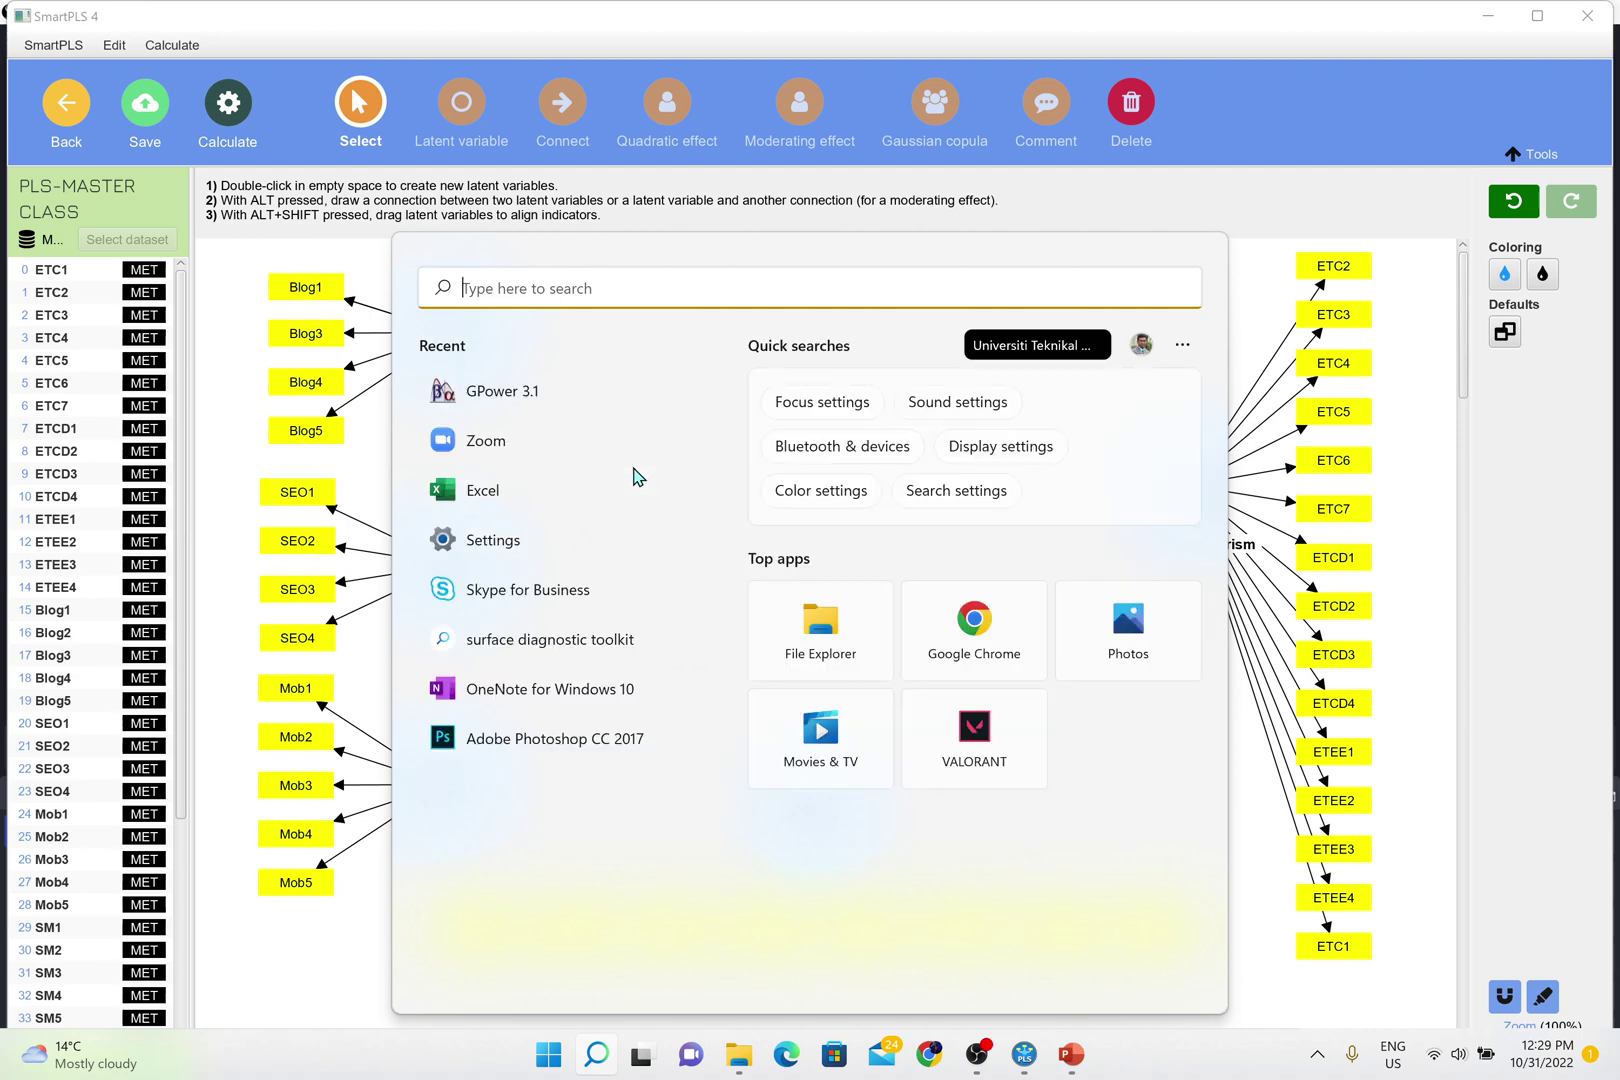
pyautogui.click(550, 490)
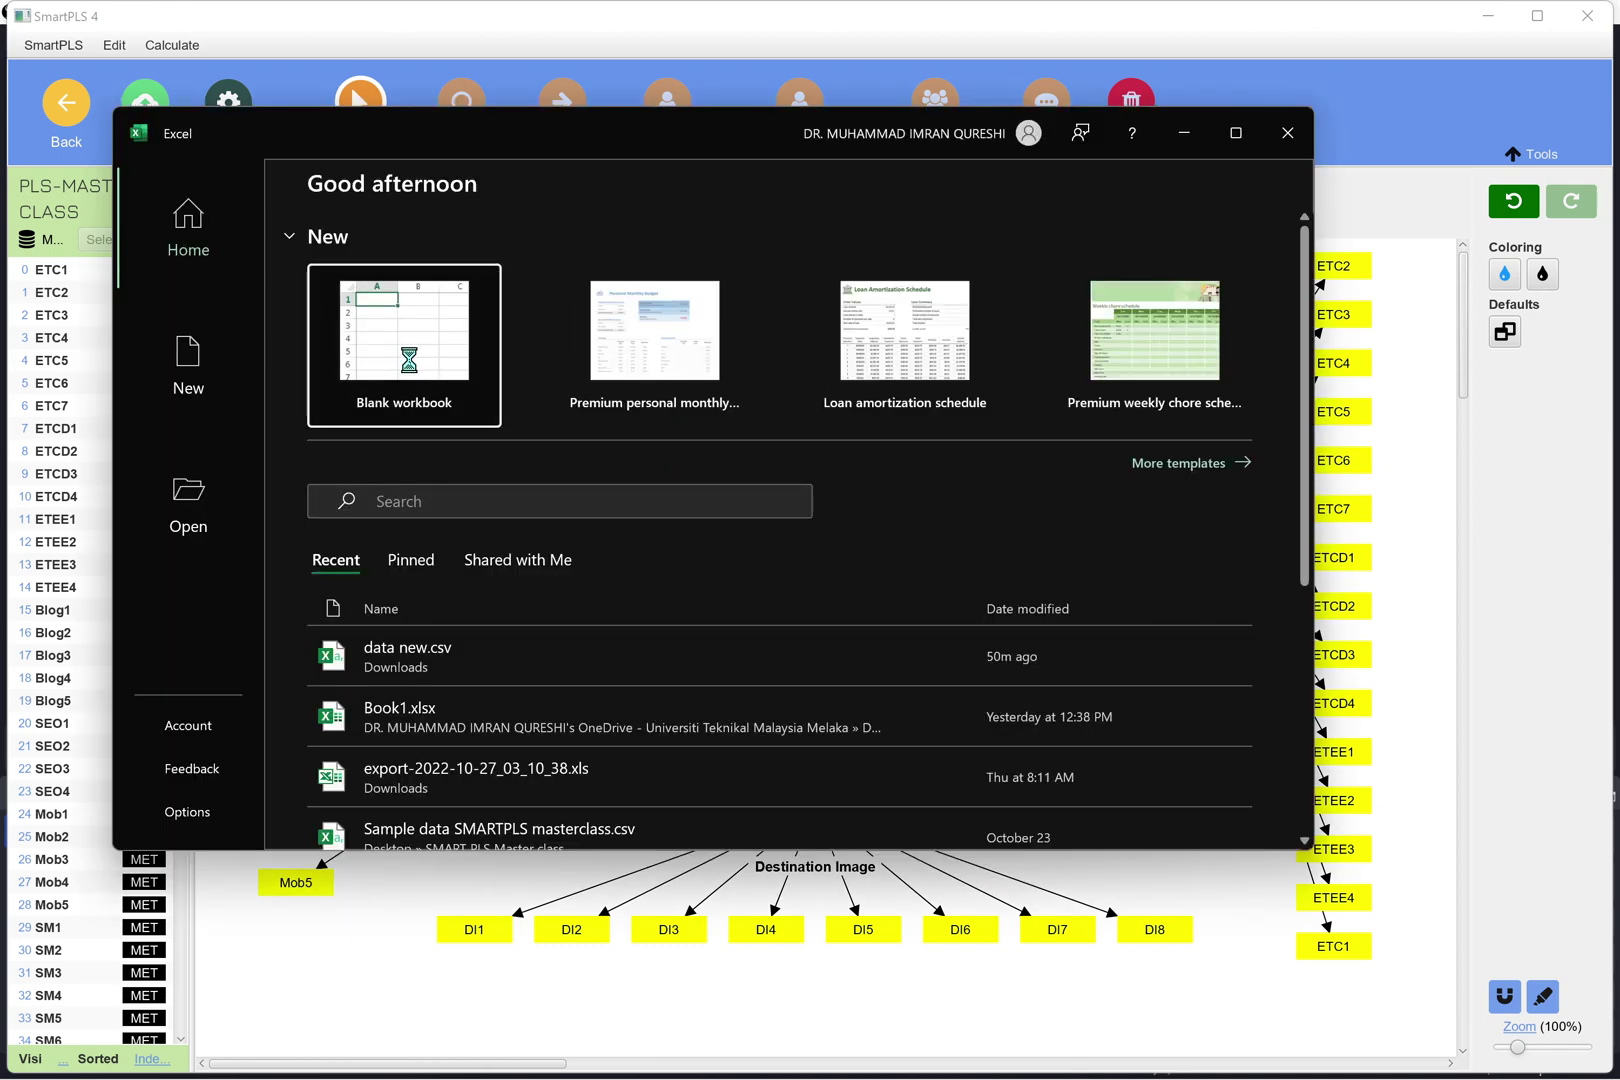
pyautogui.click(408, 360)
pyautogui.click(412, 368)
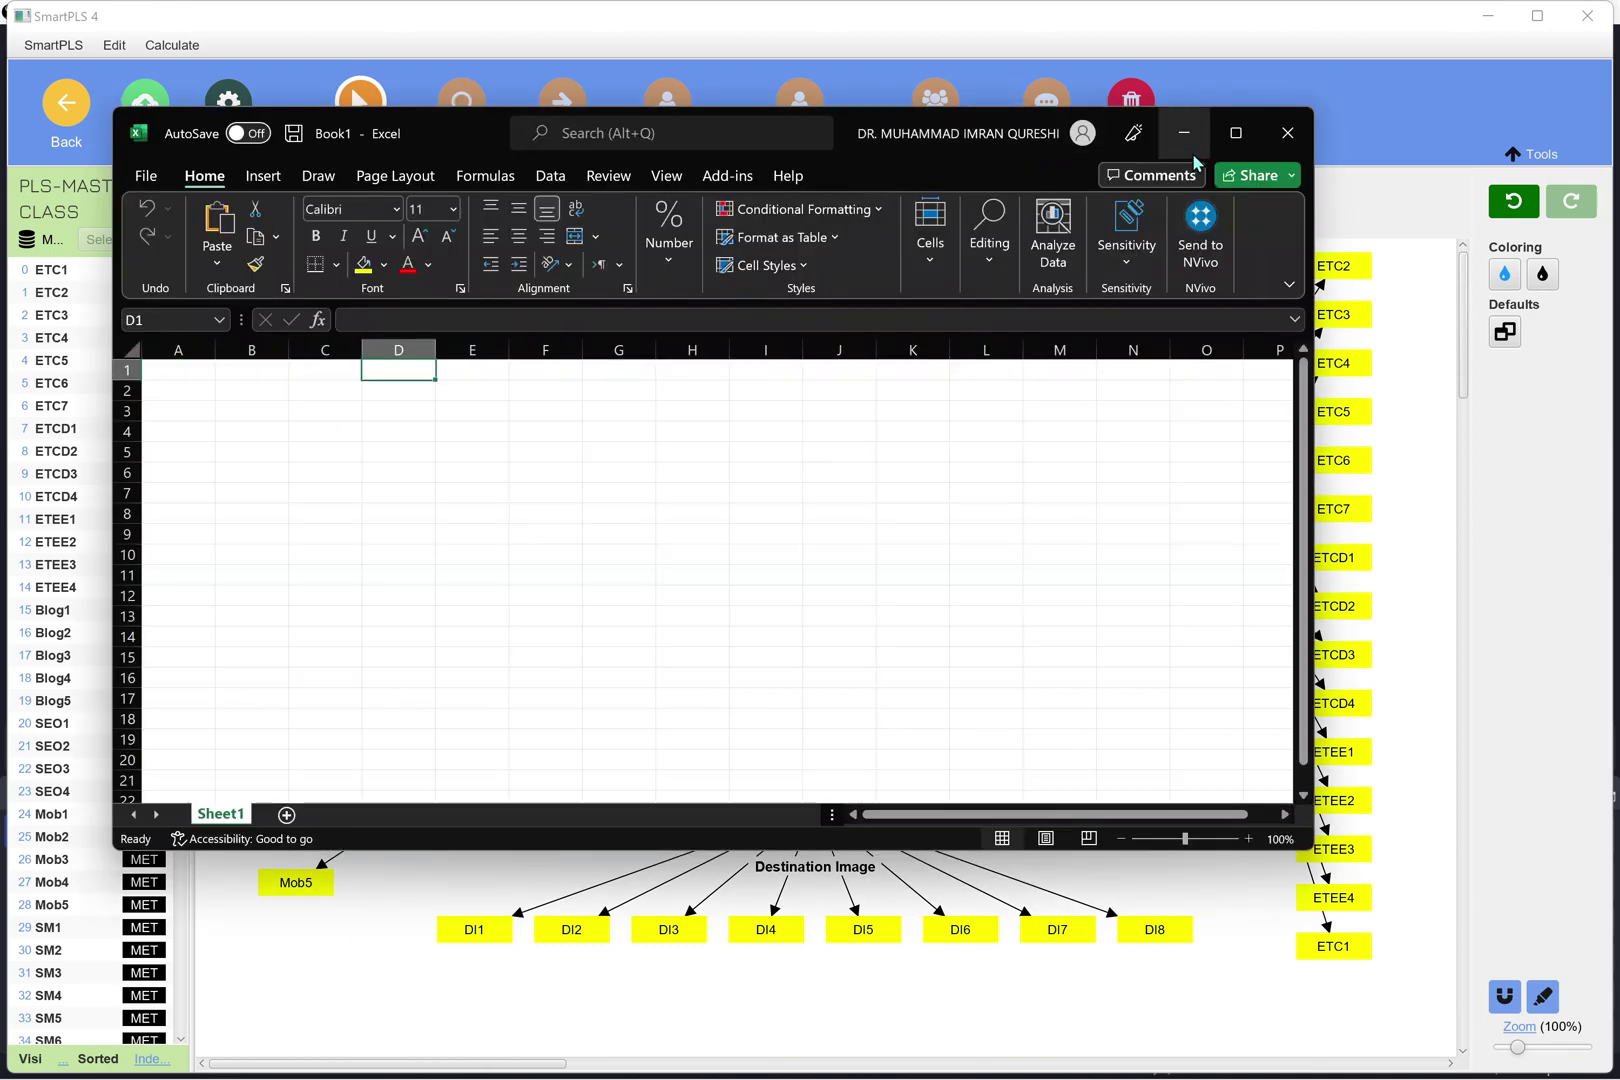
pyautogui.click(1235, 133)
# Label cell F8 "Sample" and enter a sample size of 353 in G8
pyautogui.click(446, 411)
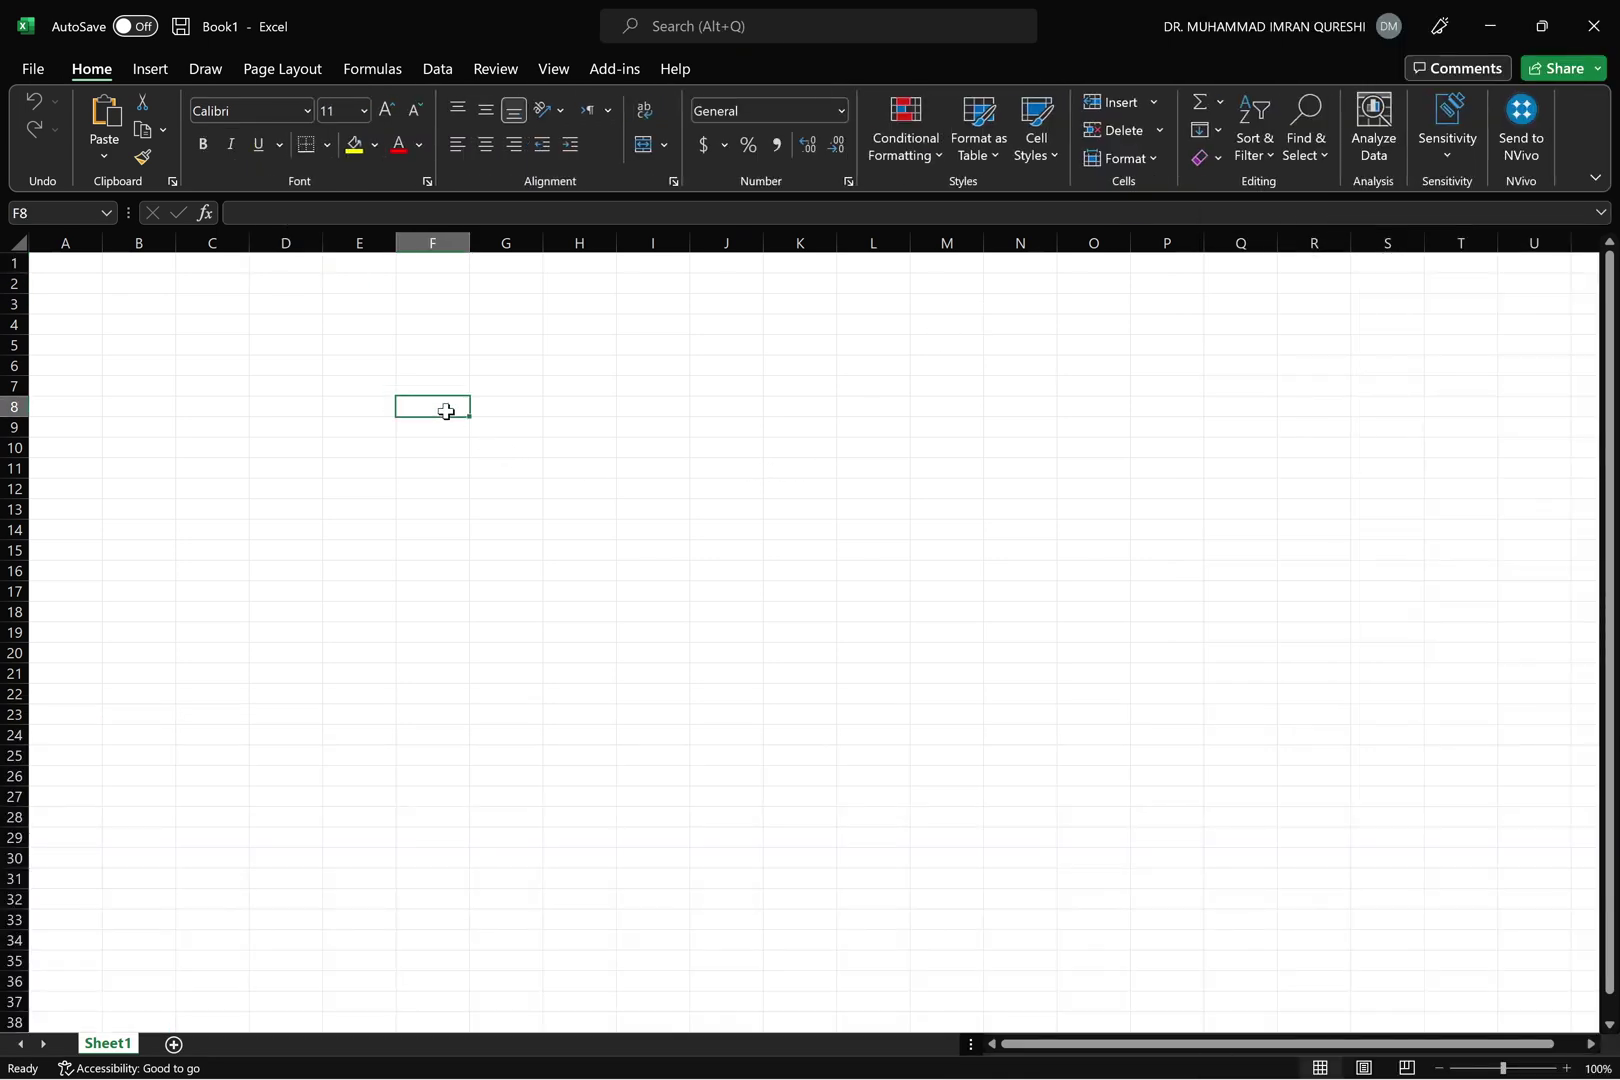
pyautogui.write('Sample')
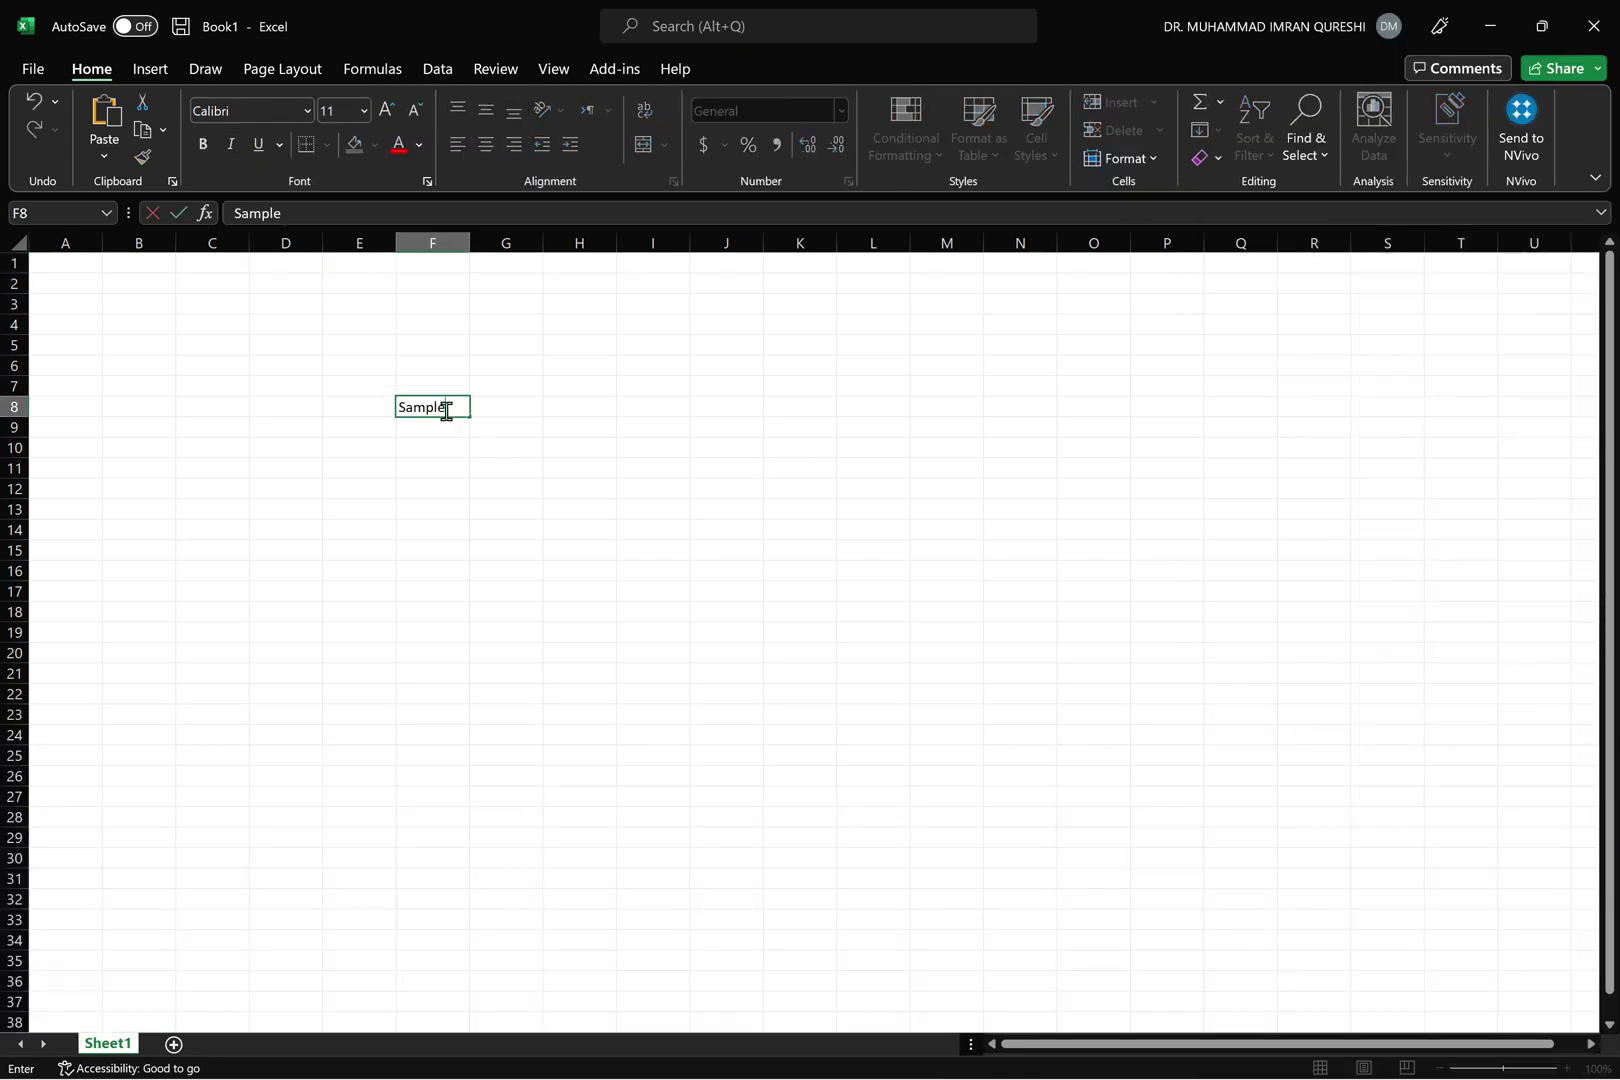
pyautogui.press('Tab')
pyautogui.write('353')
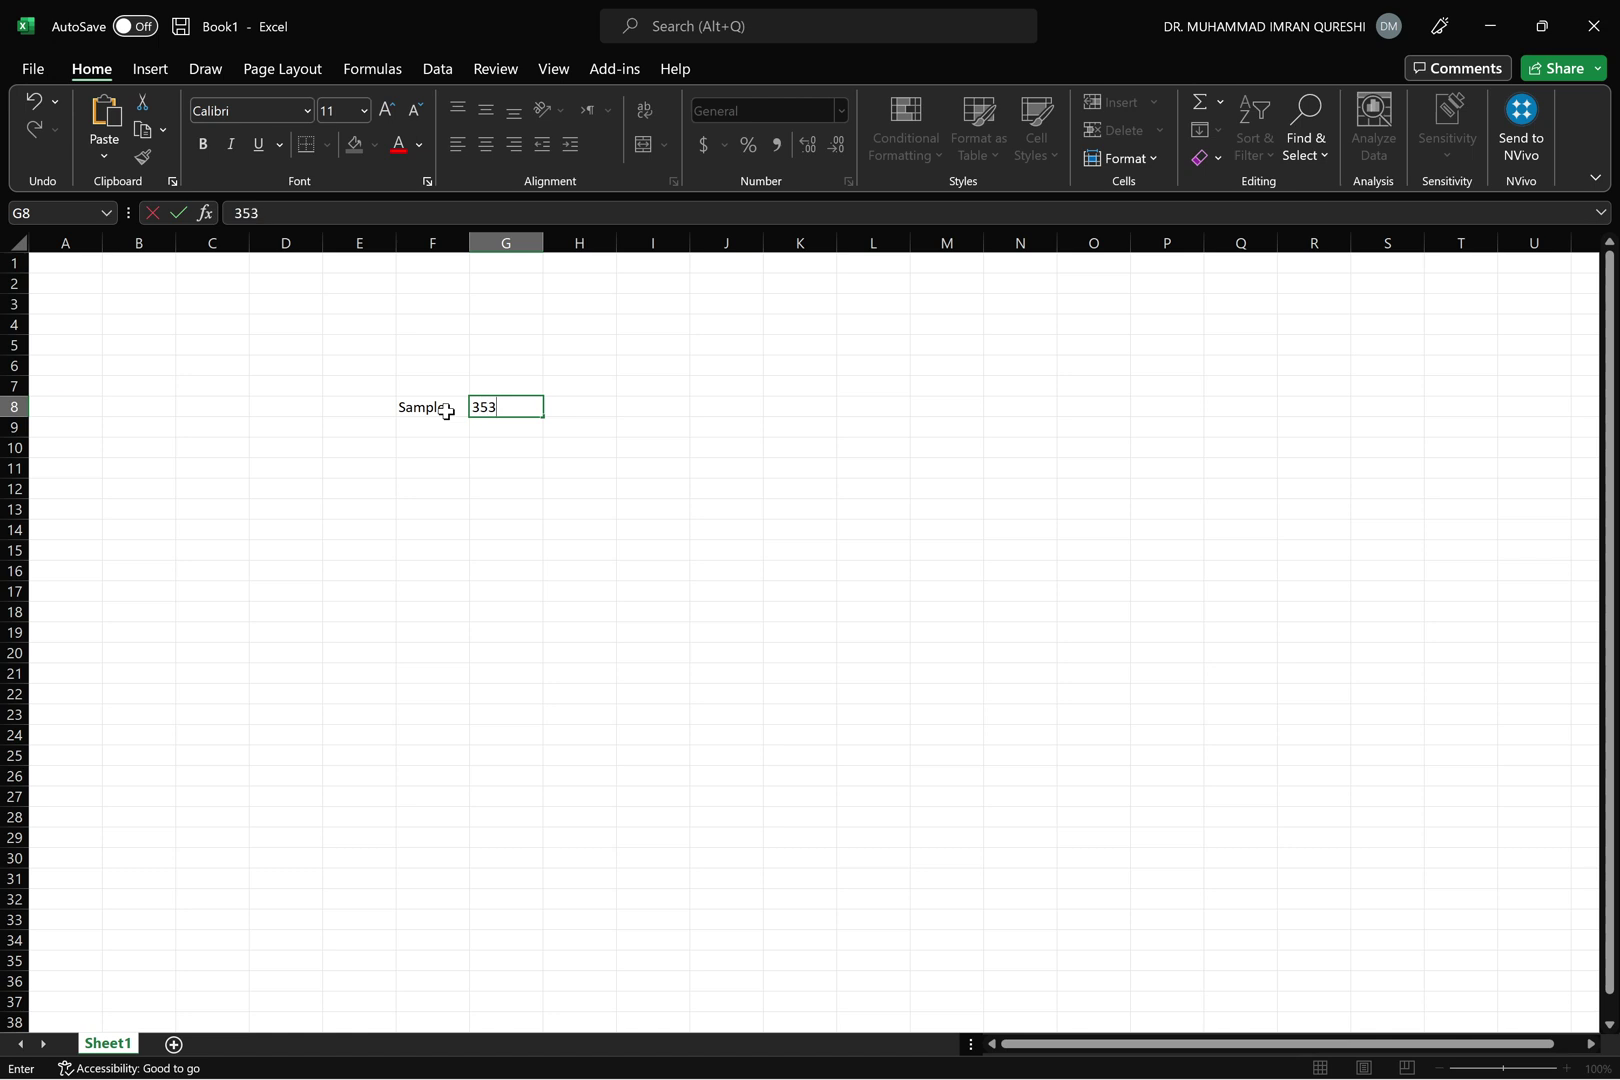
pyautogui.press('Return')
# Add the row "Min sample required" in F9 with 89 in G9, and widen column F to fit the label
pyautogui.press('Left')
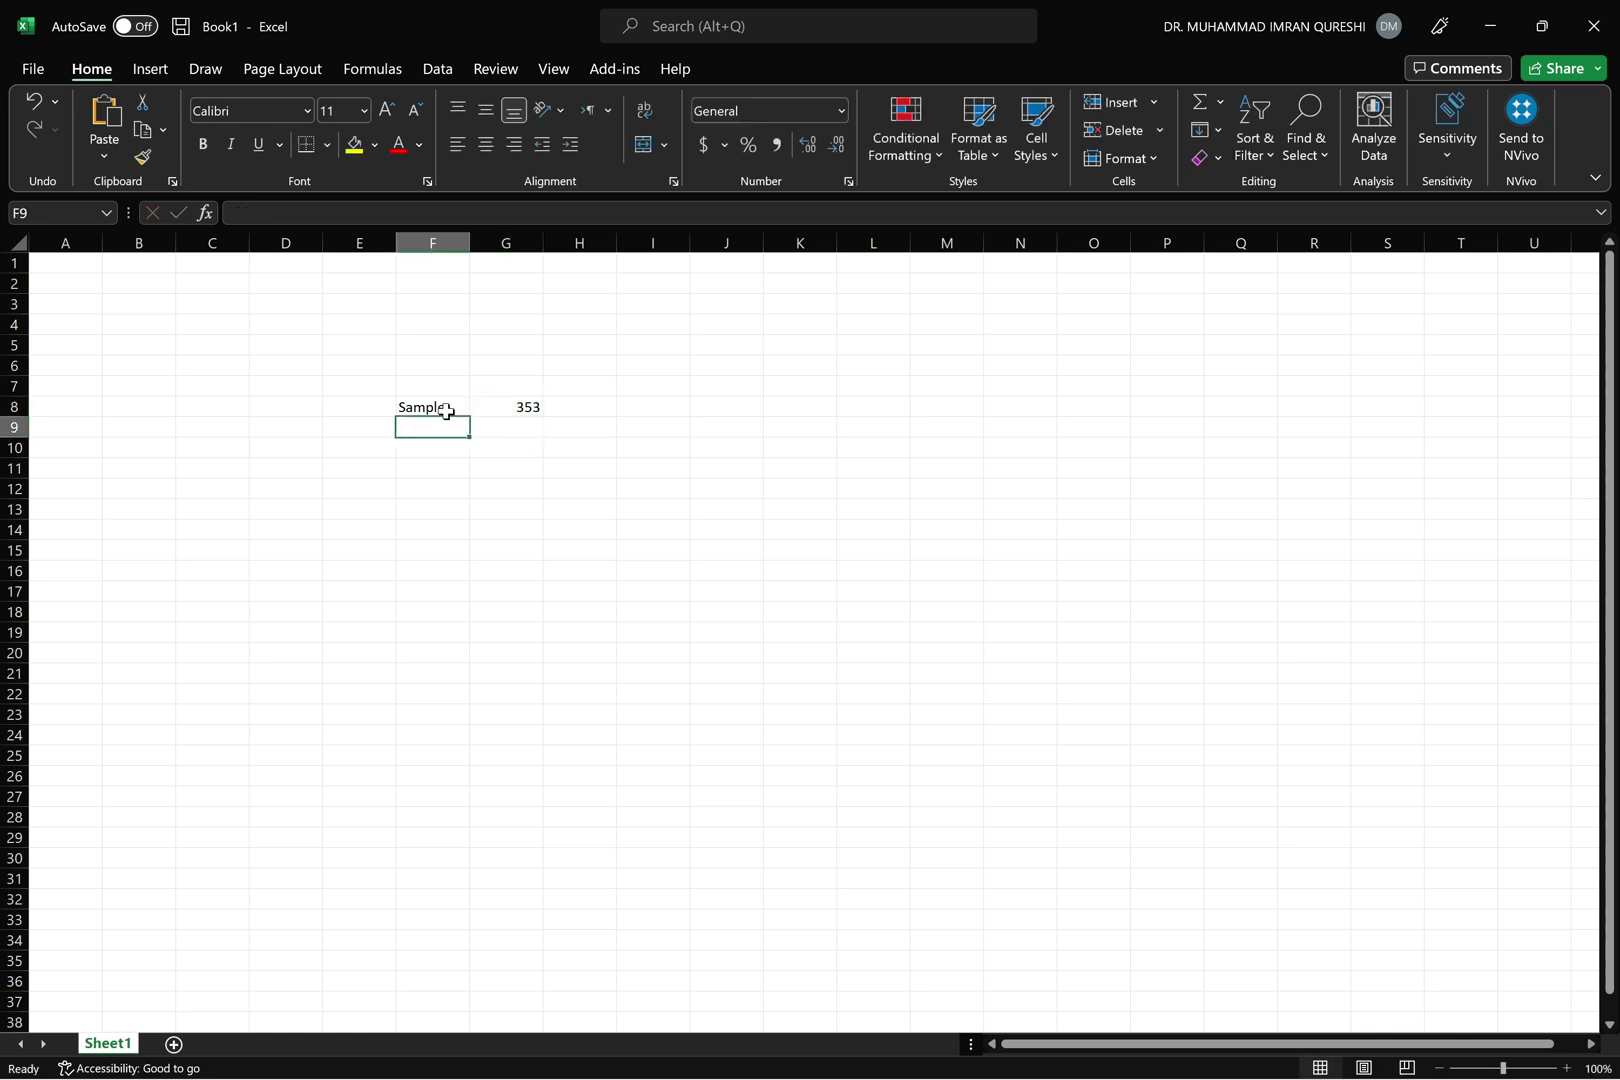
pyautogui.write('Min')
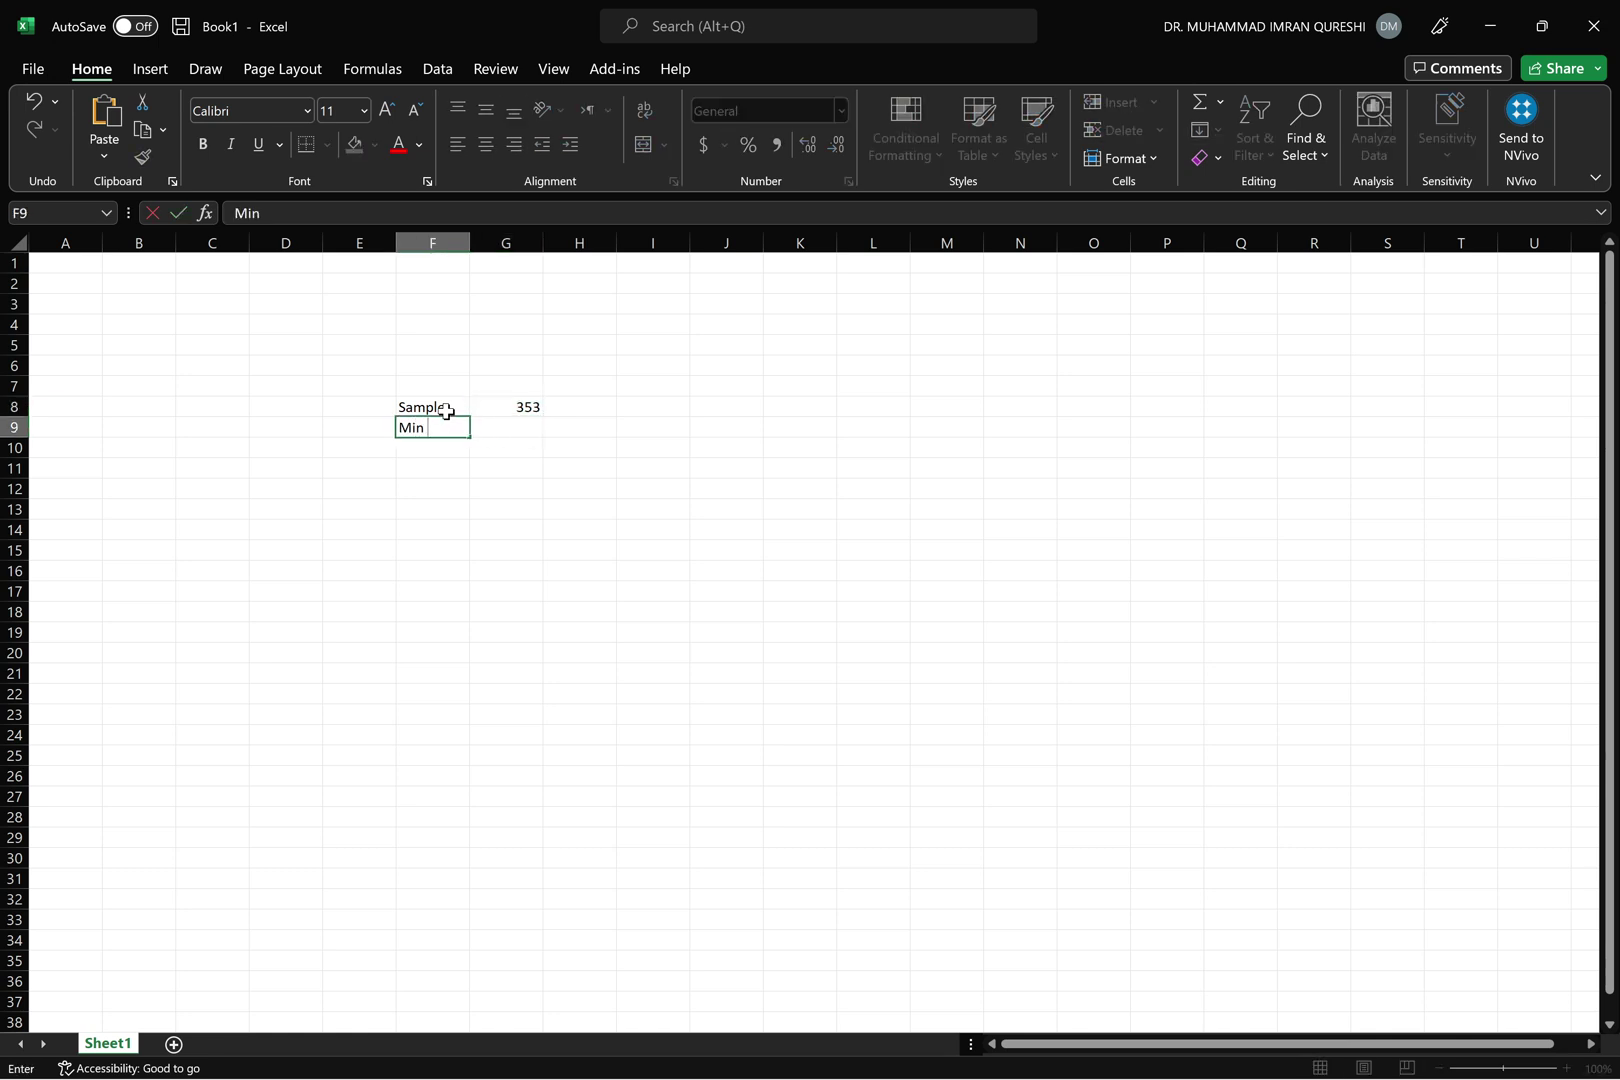
pyautogui.write(' sample required')
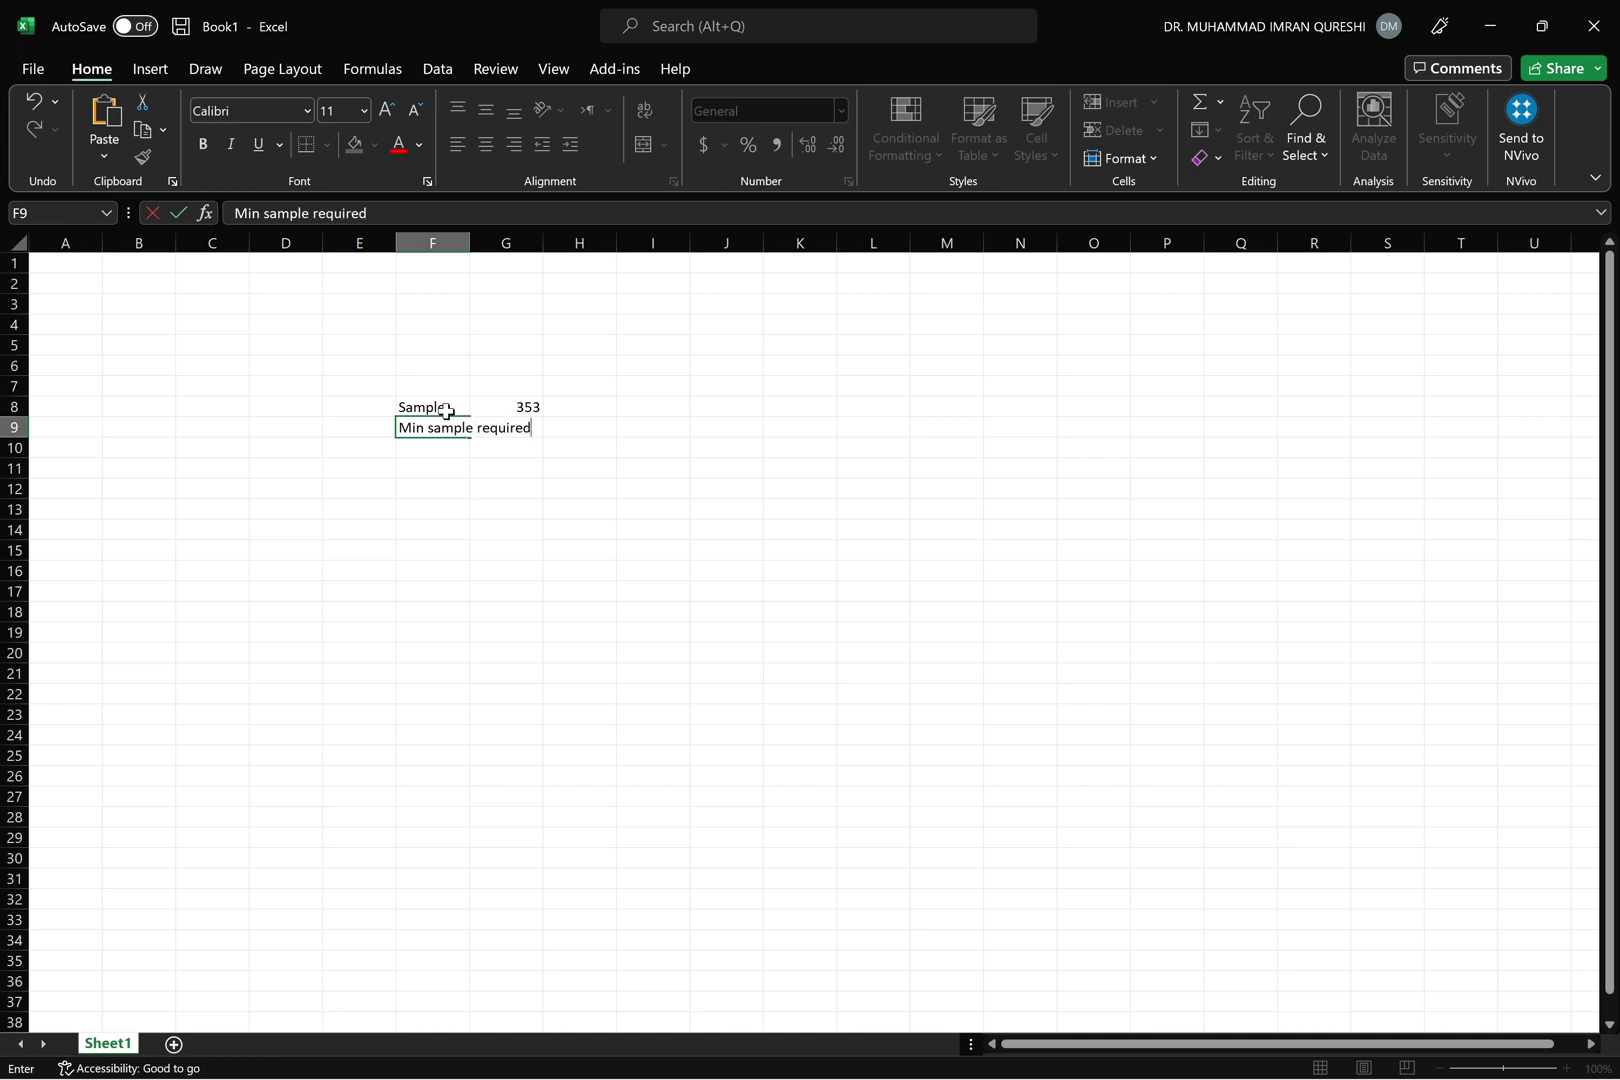
pyautogui.press('Tab')
pyautogui.write('90')
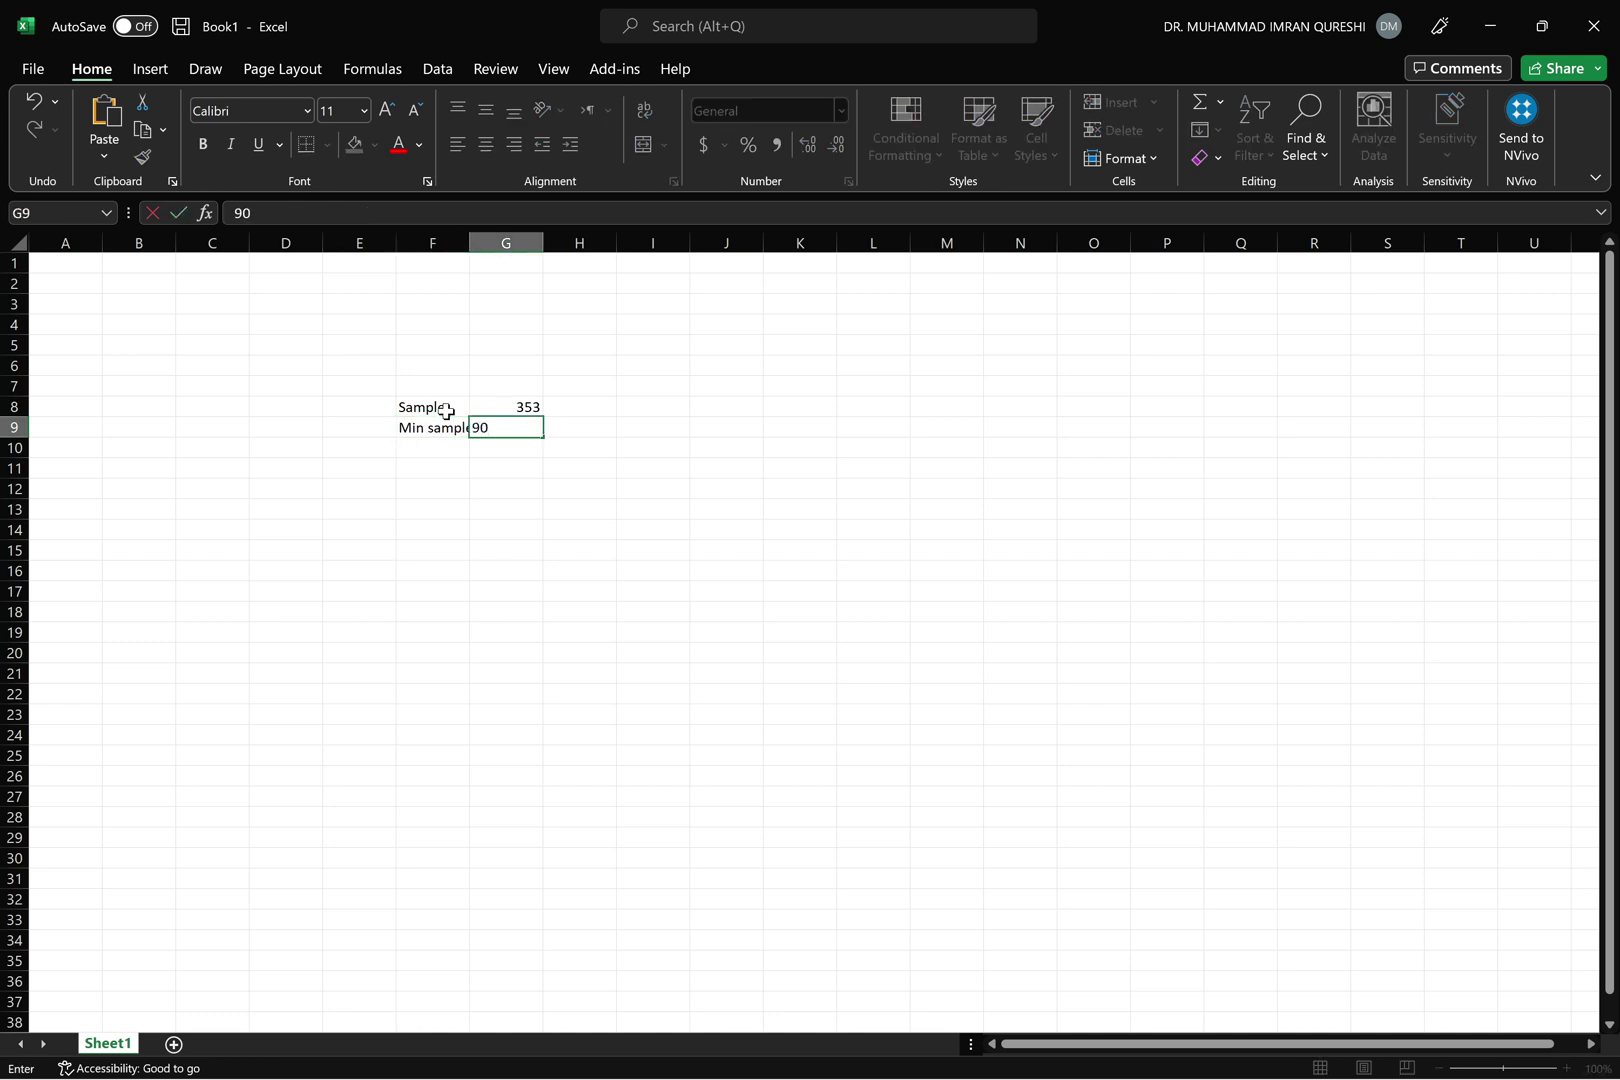
pyautogui.press('Return')
pyautogui.press('Up')
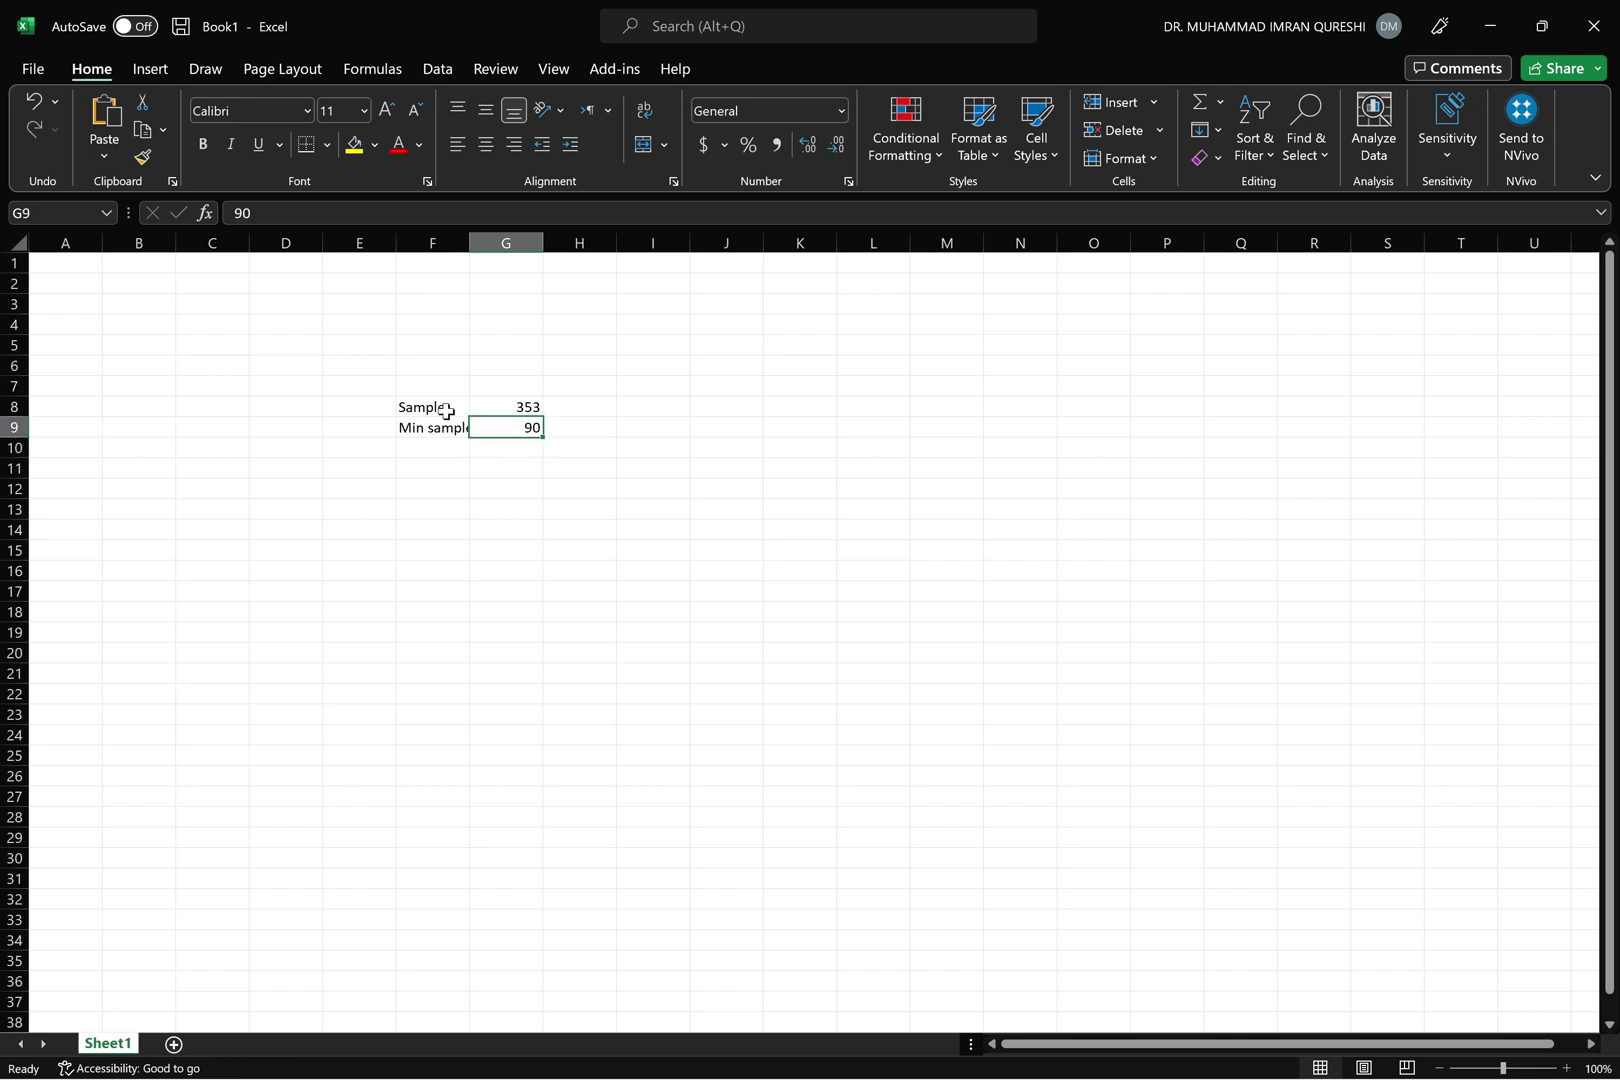
pyautogui.write('89')
pyautogui.press('Return')
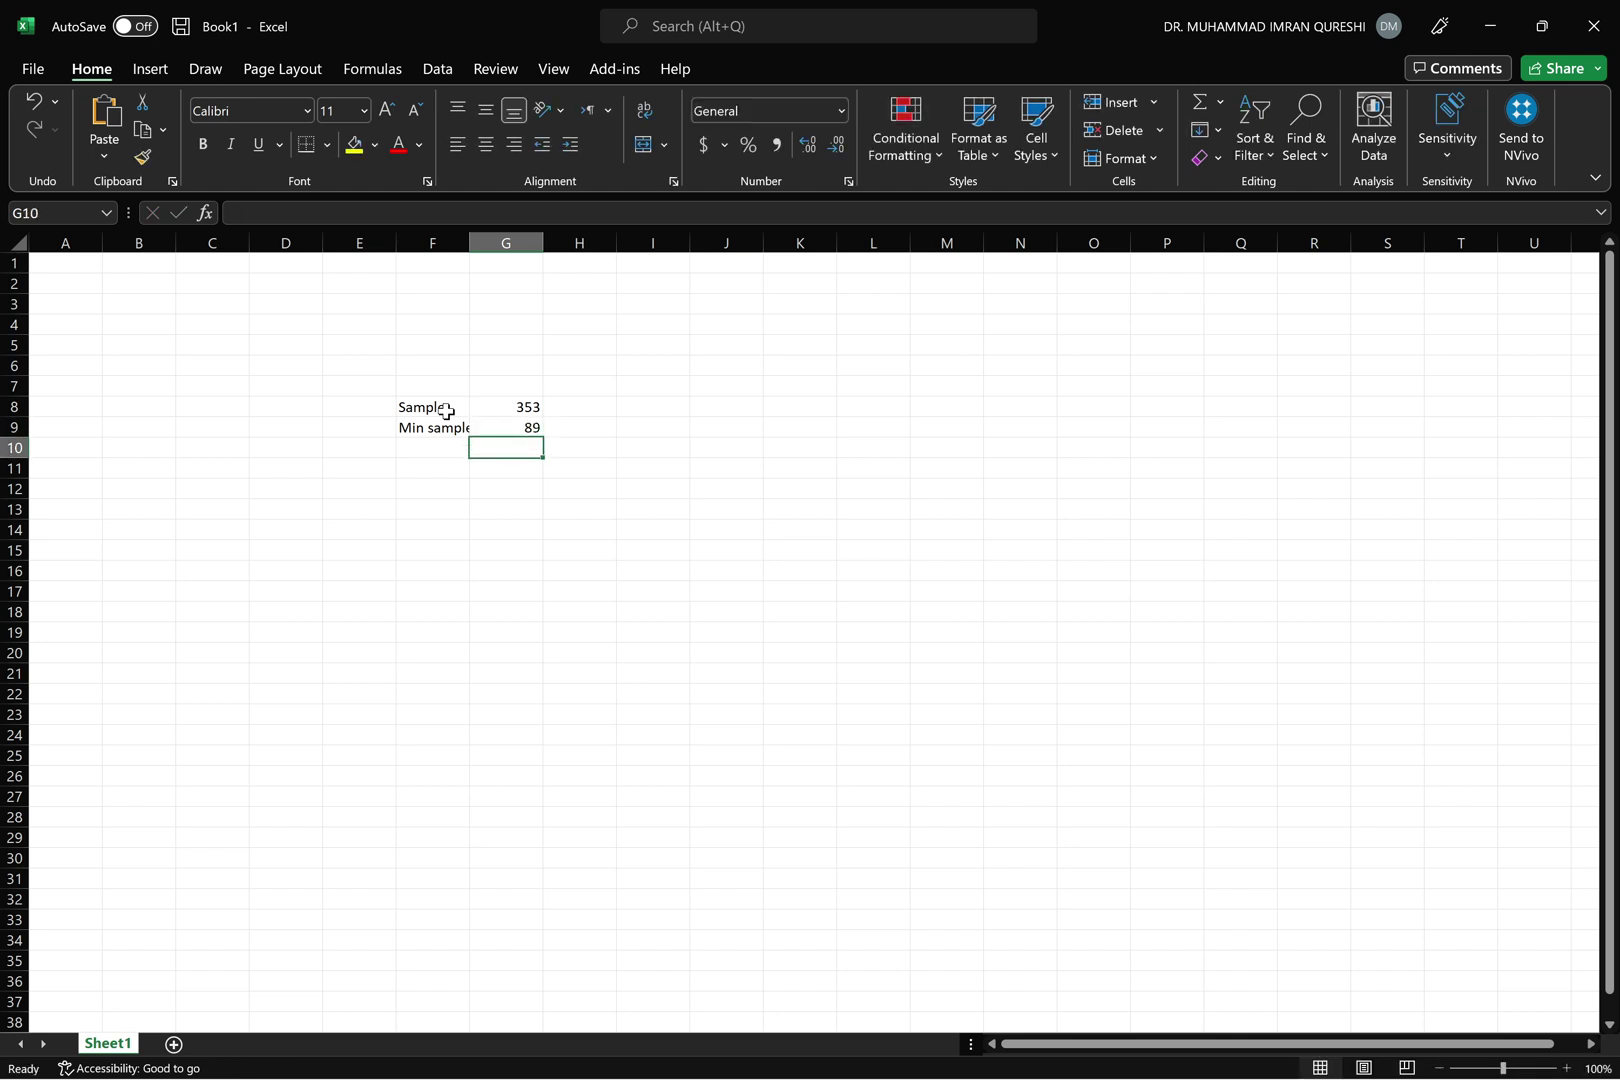
pyautogui.moveTo(470, 245); pyautogui.dragTo(572, 243)
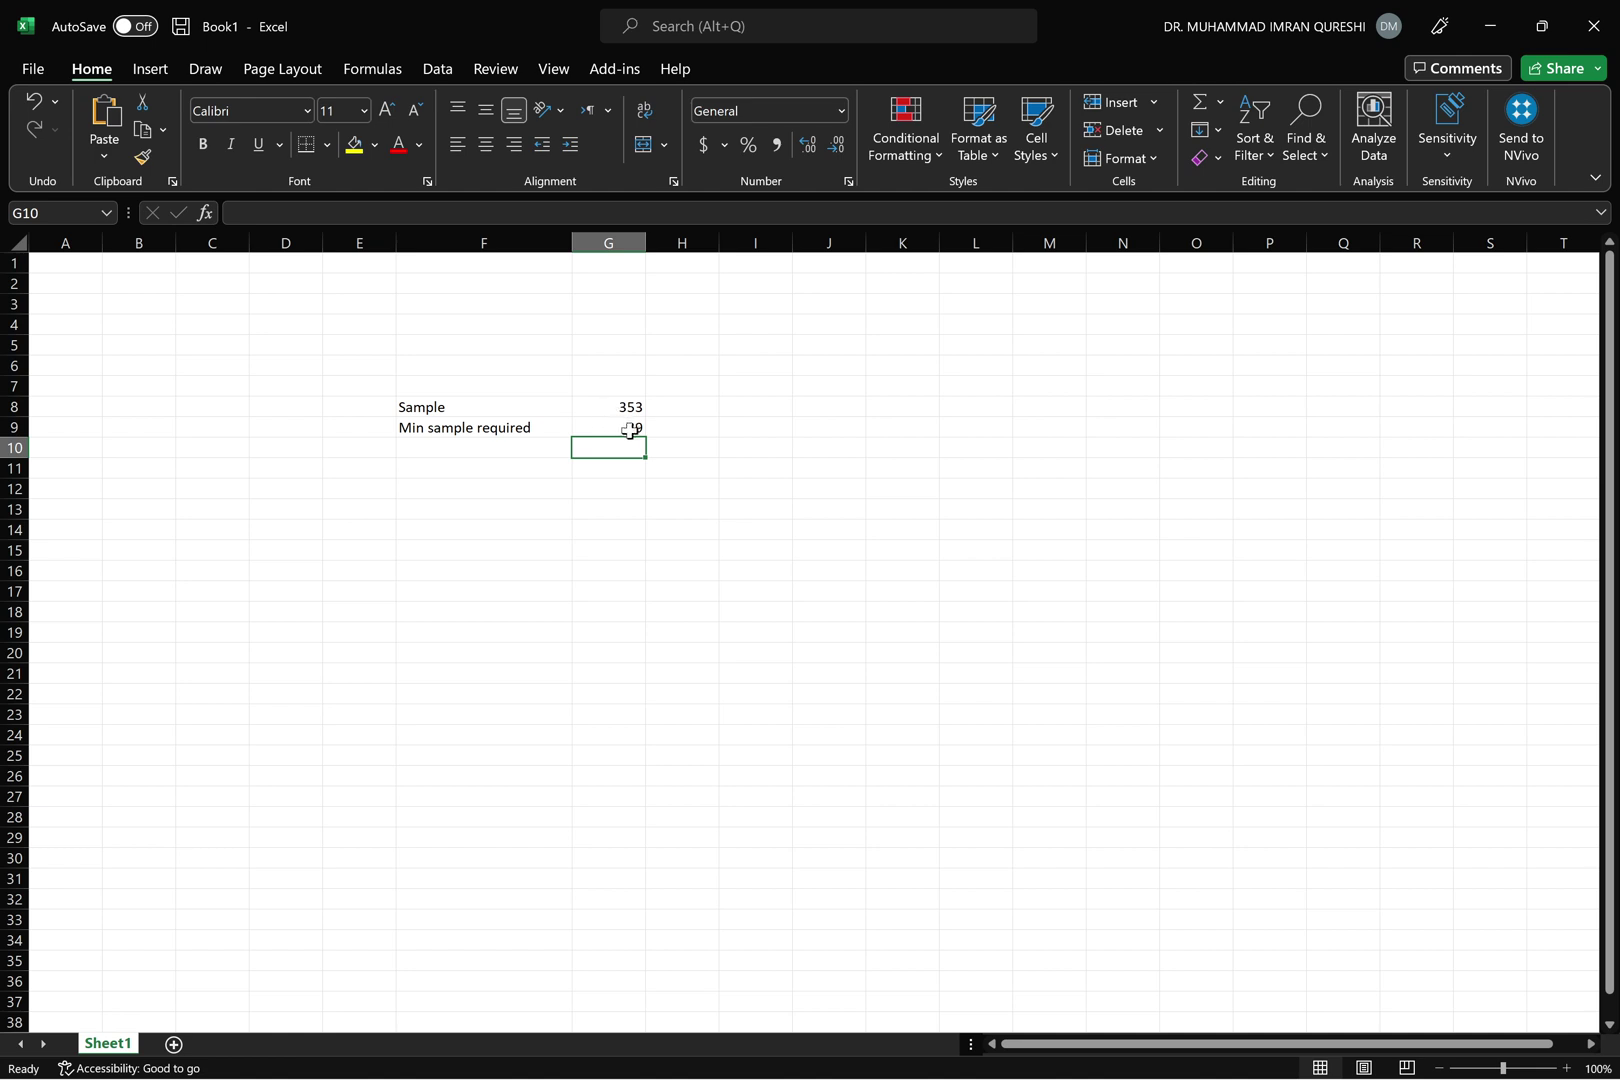
# Label cell F10 "Segments" below the minimum sample row
pyautogui.click(456, 447)
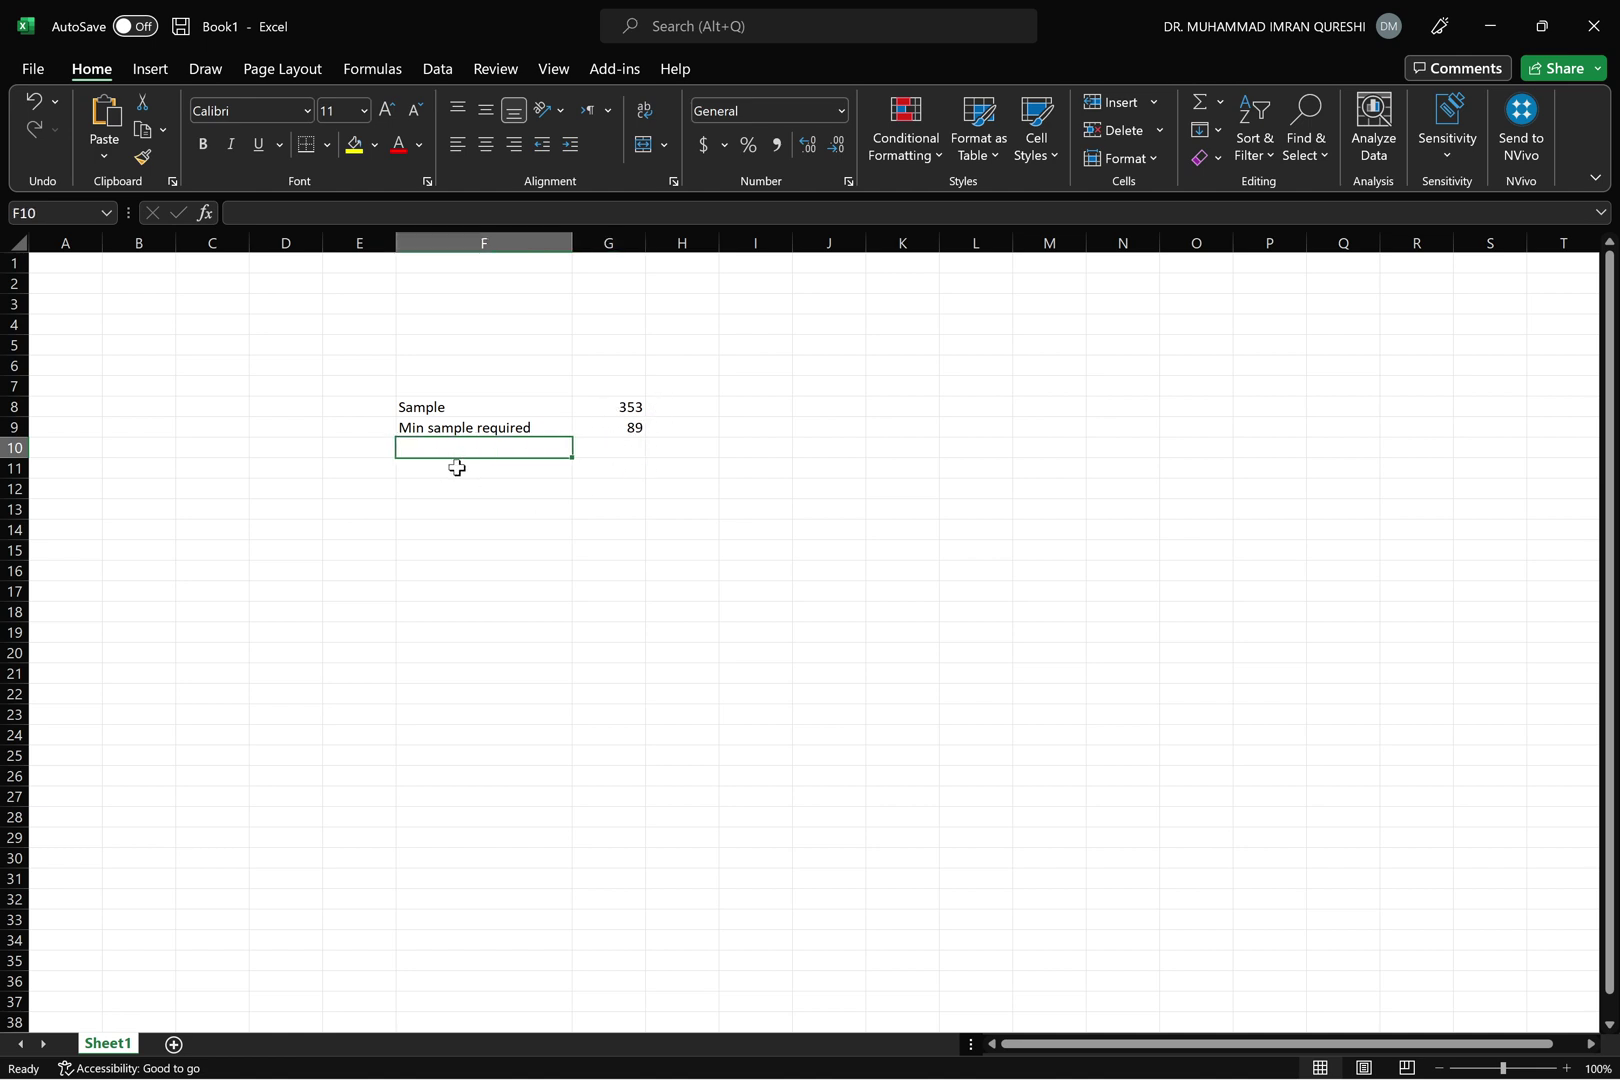
pyautogui.write('Seq')
pyautogui.press('BackSpace')
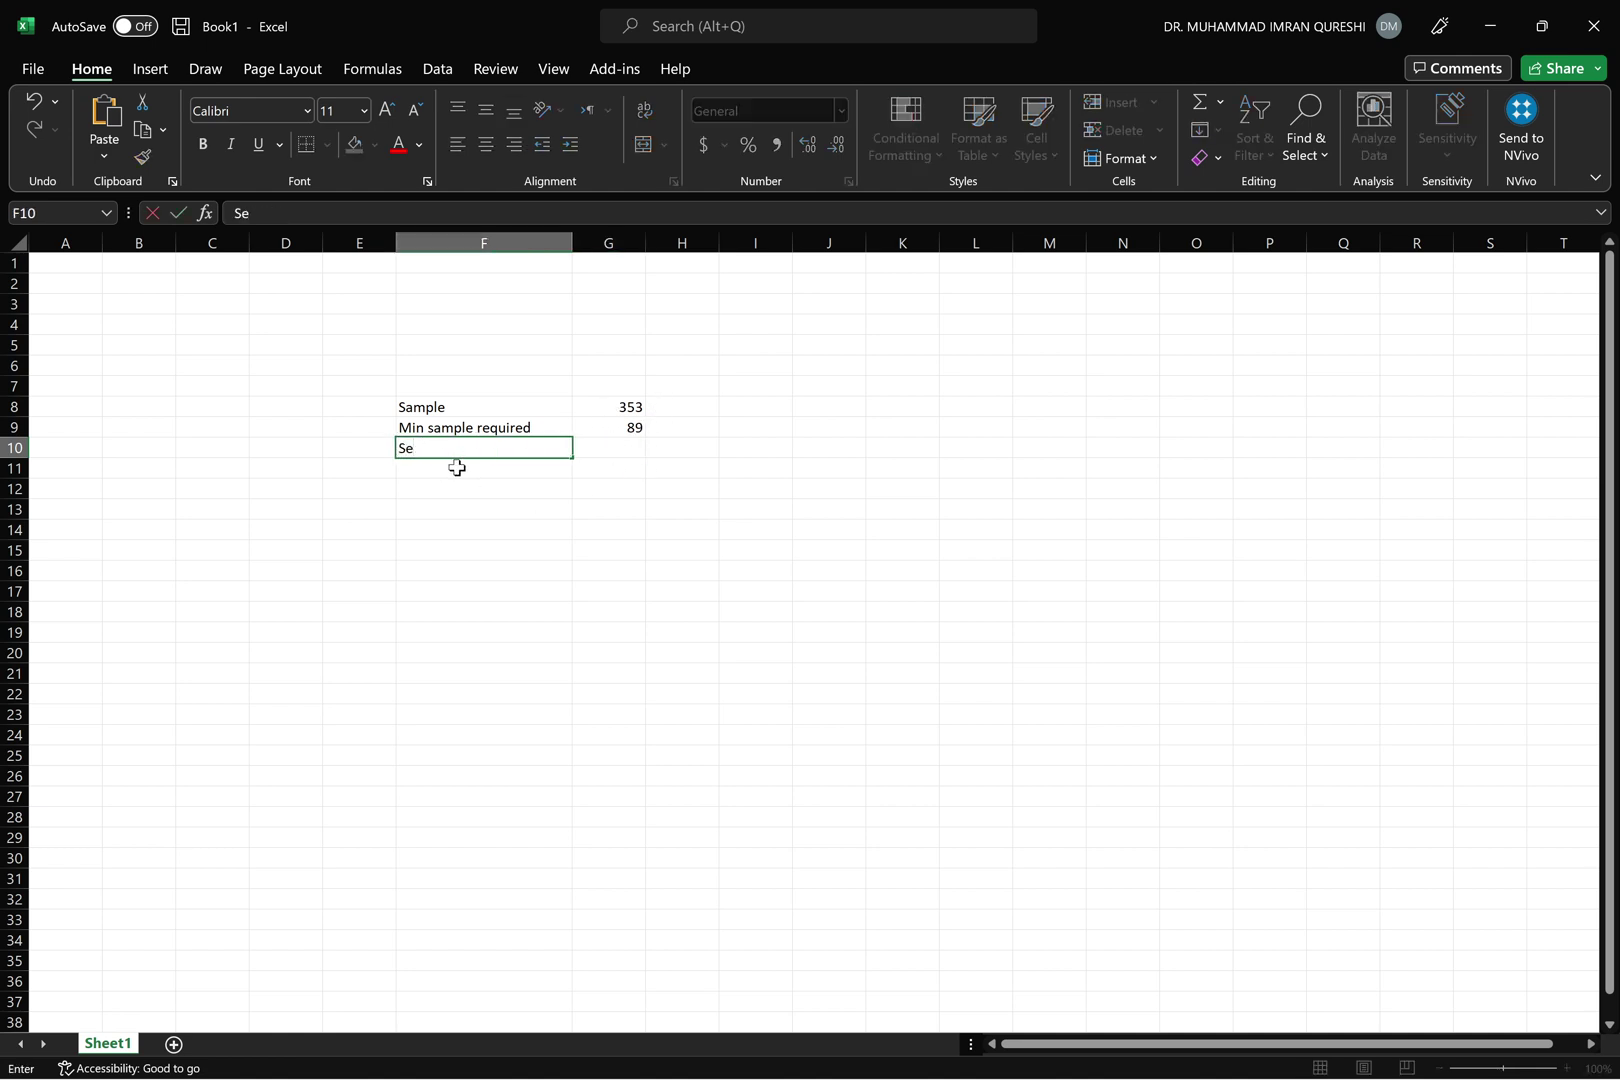
pyautogui.write('gments')
pyautogui.press('Return')
pyautogui.press('Up')
pyautogui.press('Right')
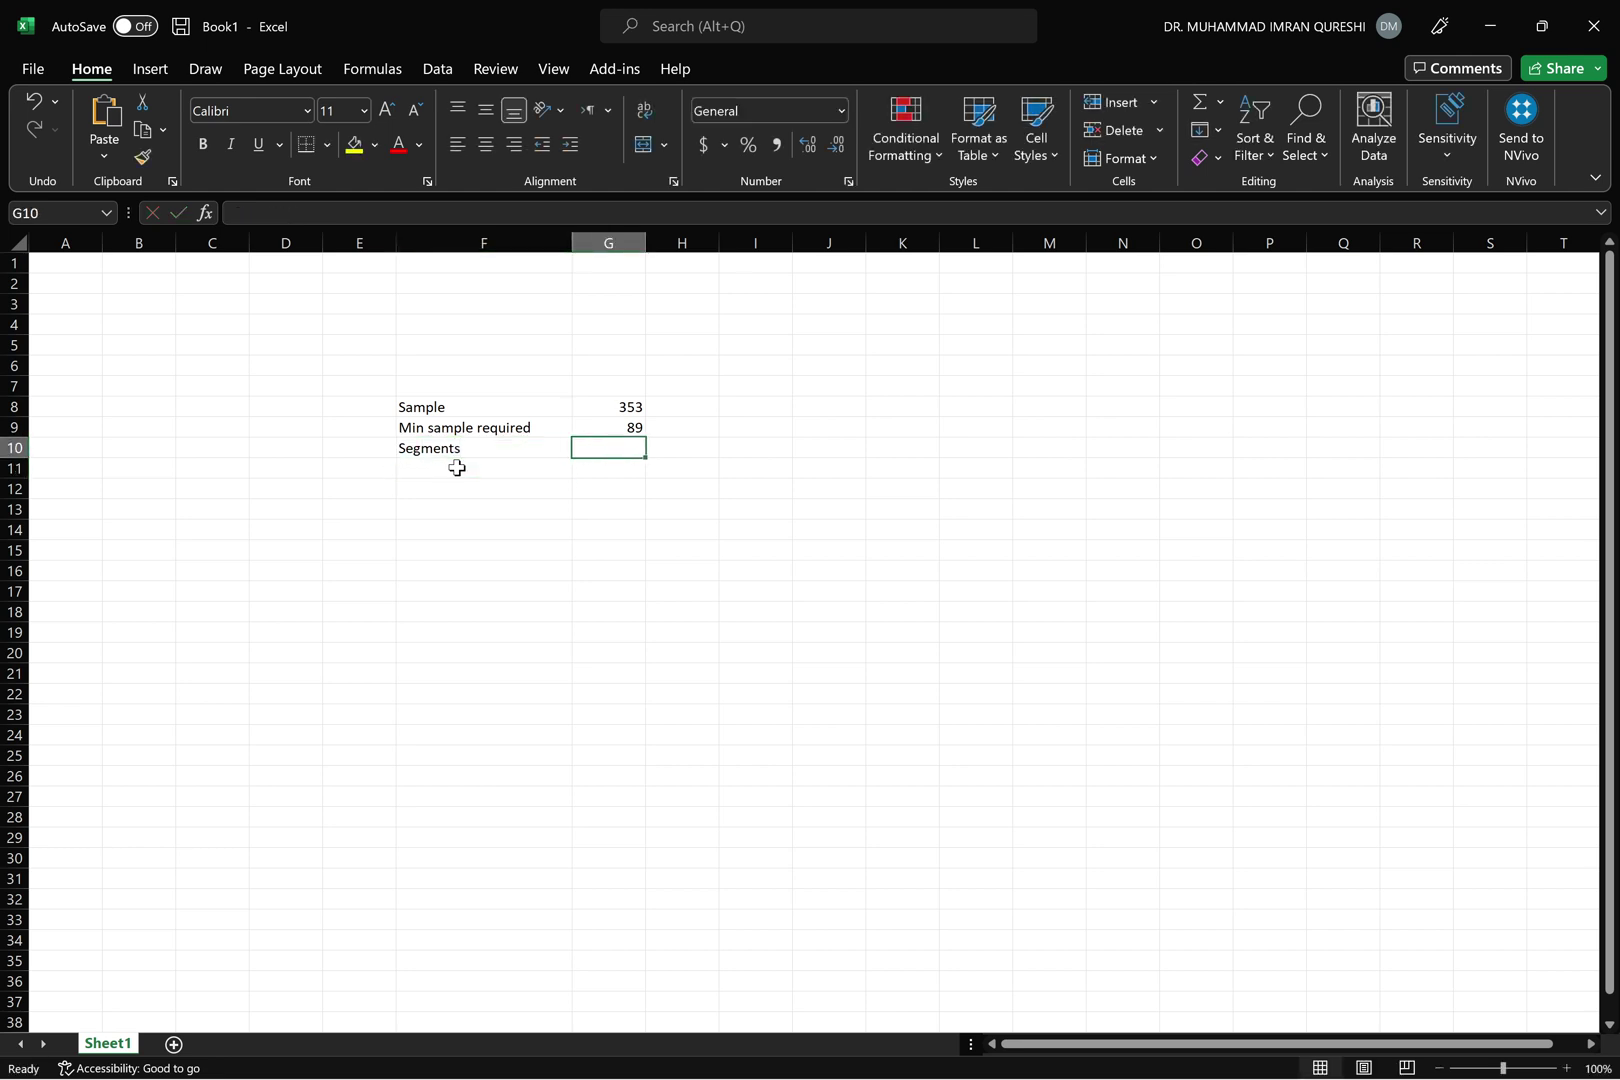
# Calculate the segments in G10 by dividing the sample by the minimum sample required with =G8/G9
pyautogui.press('Up')
pyautogui.press('Up')
pyautogui.press('alt')
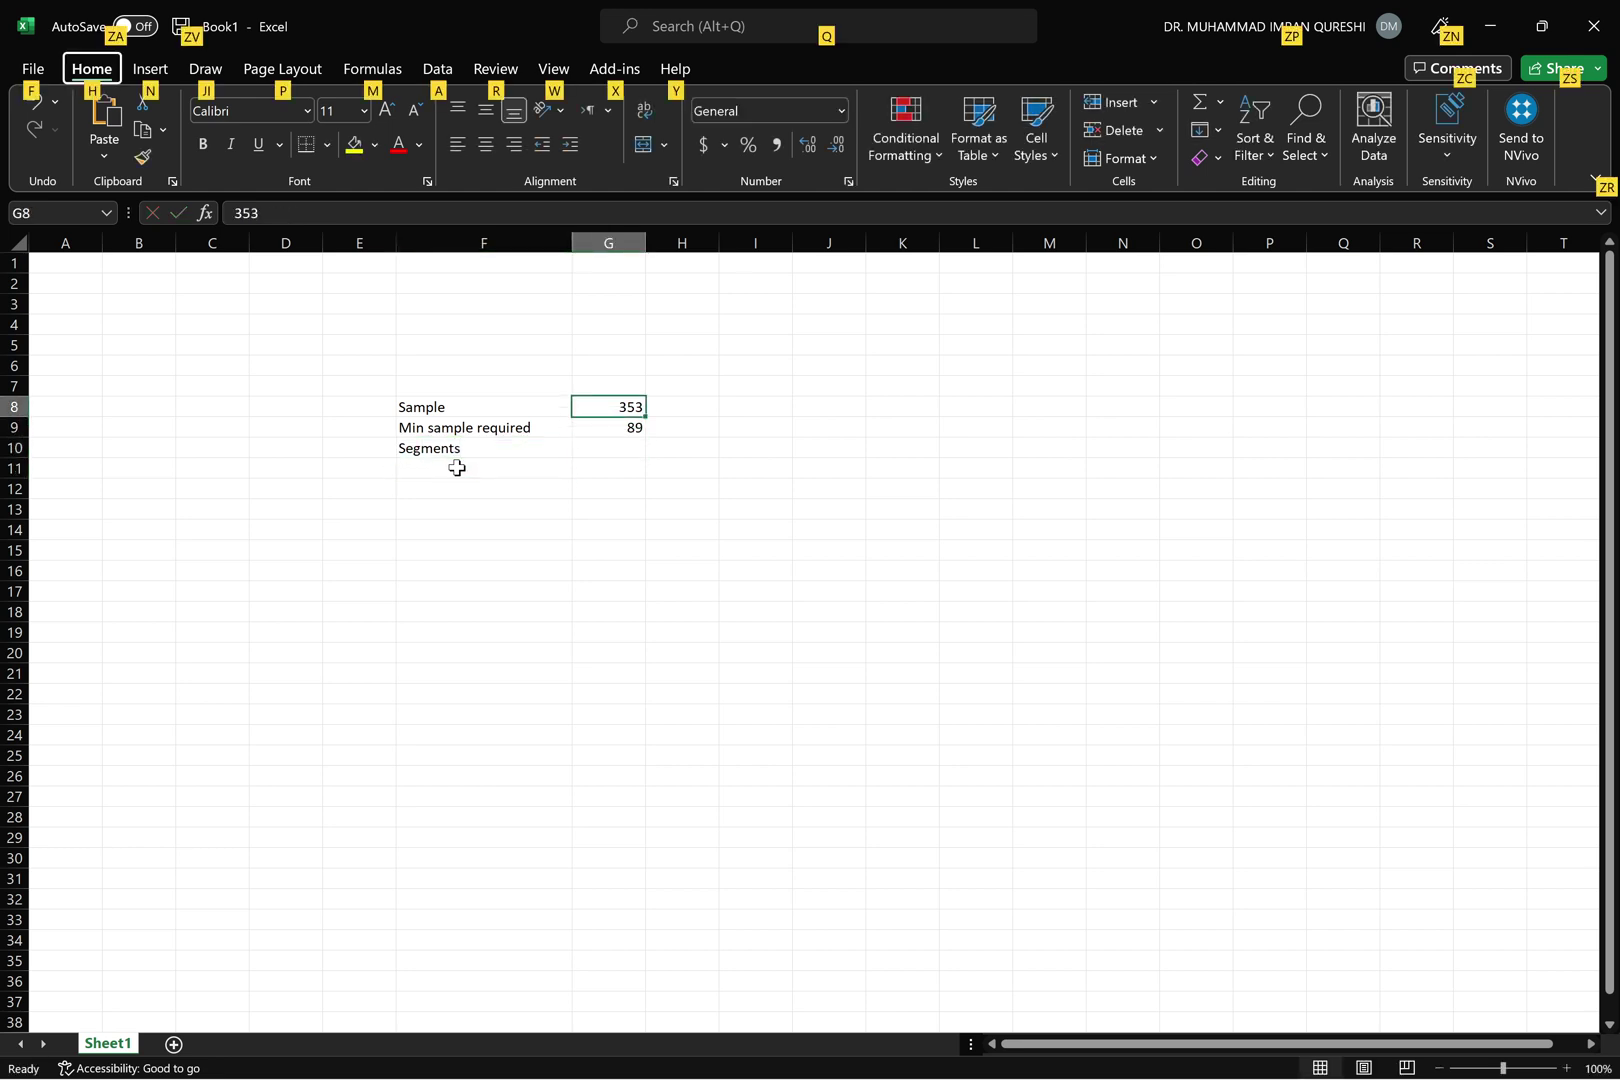
pyautogui.press('Down')
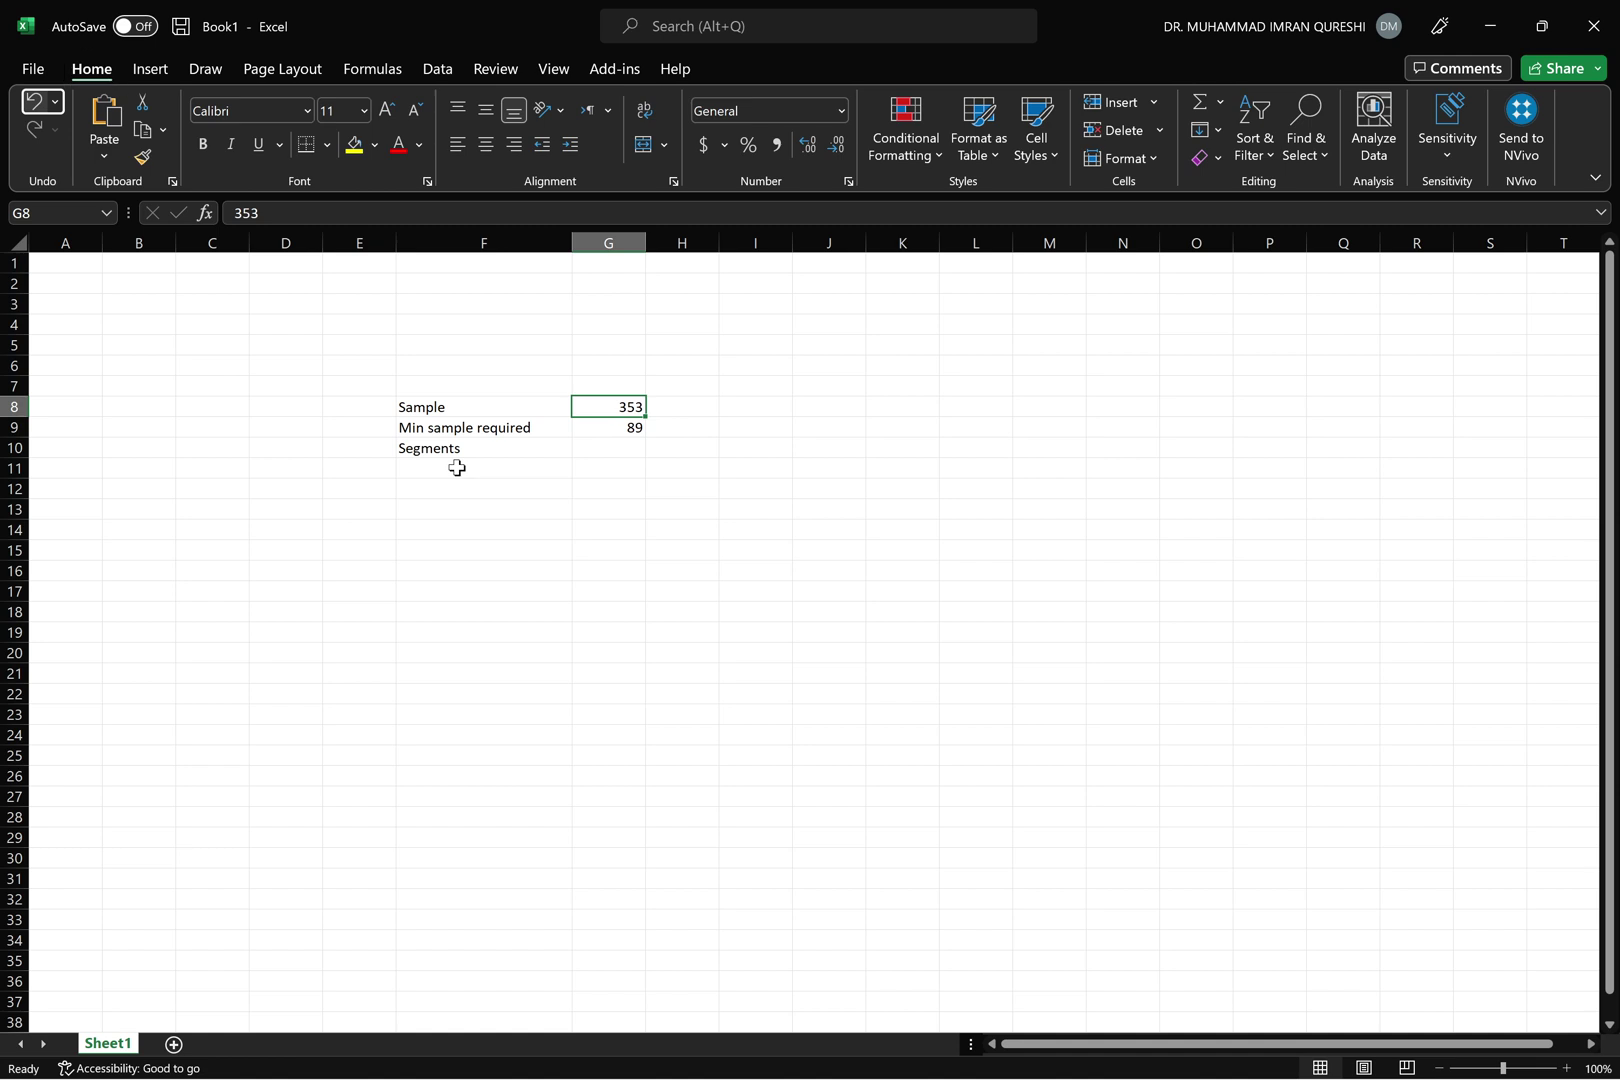
pyautogui.click(599, 443)
pyautogui.write('=')
pyautogui.press('Up')
pyautogui.press('Up')
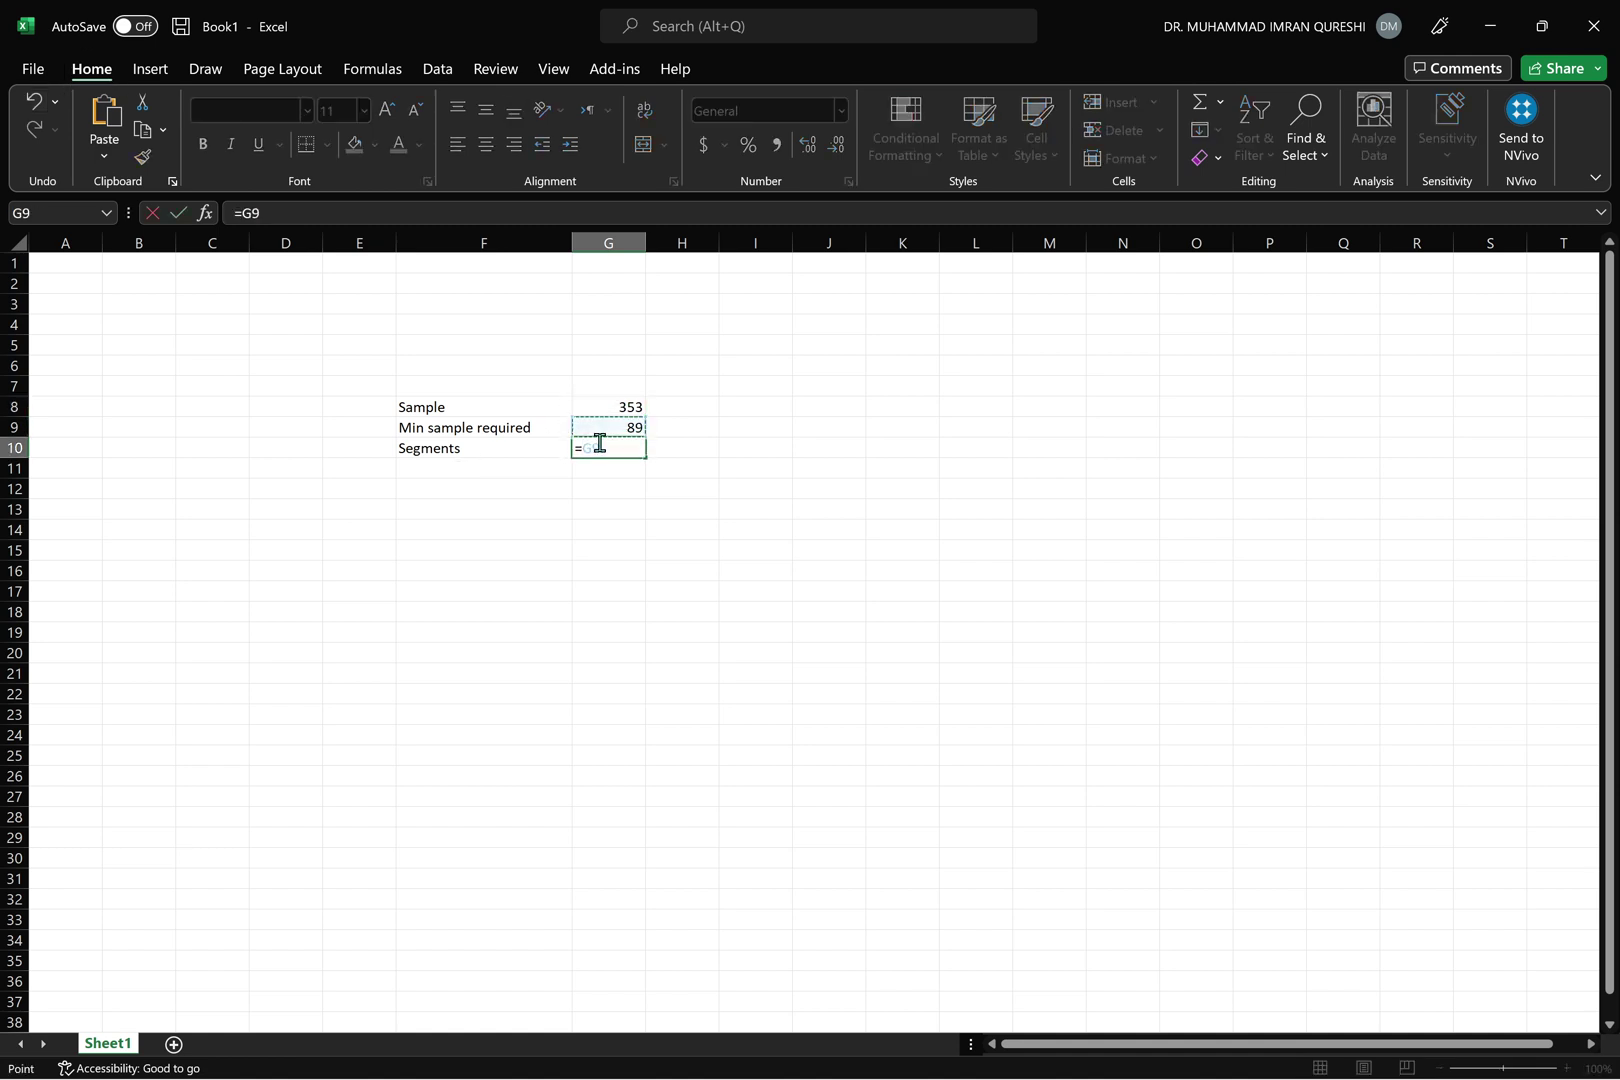
pyautogui.write('/')
pyautogui.press('Up')
pyautogui.press('Return')
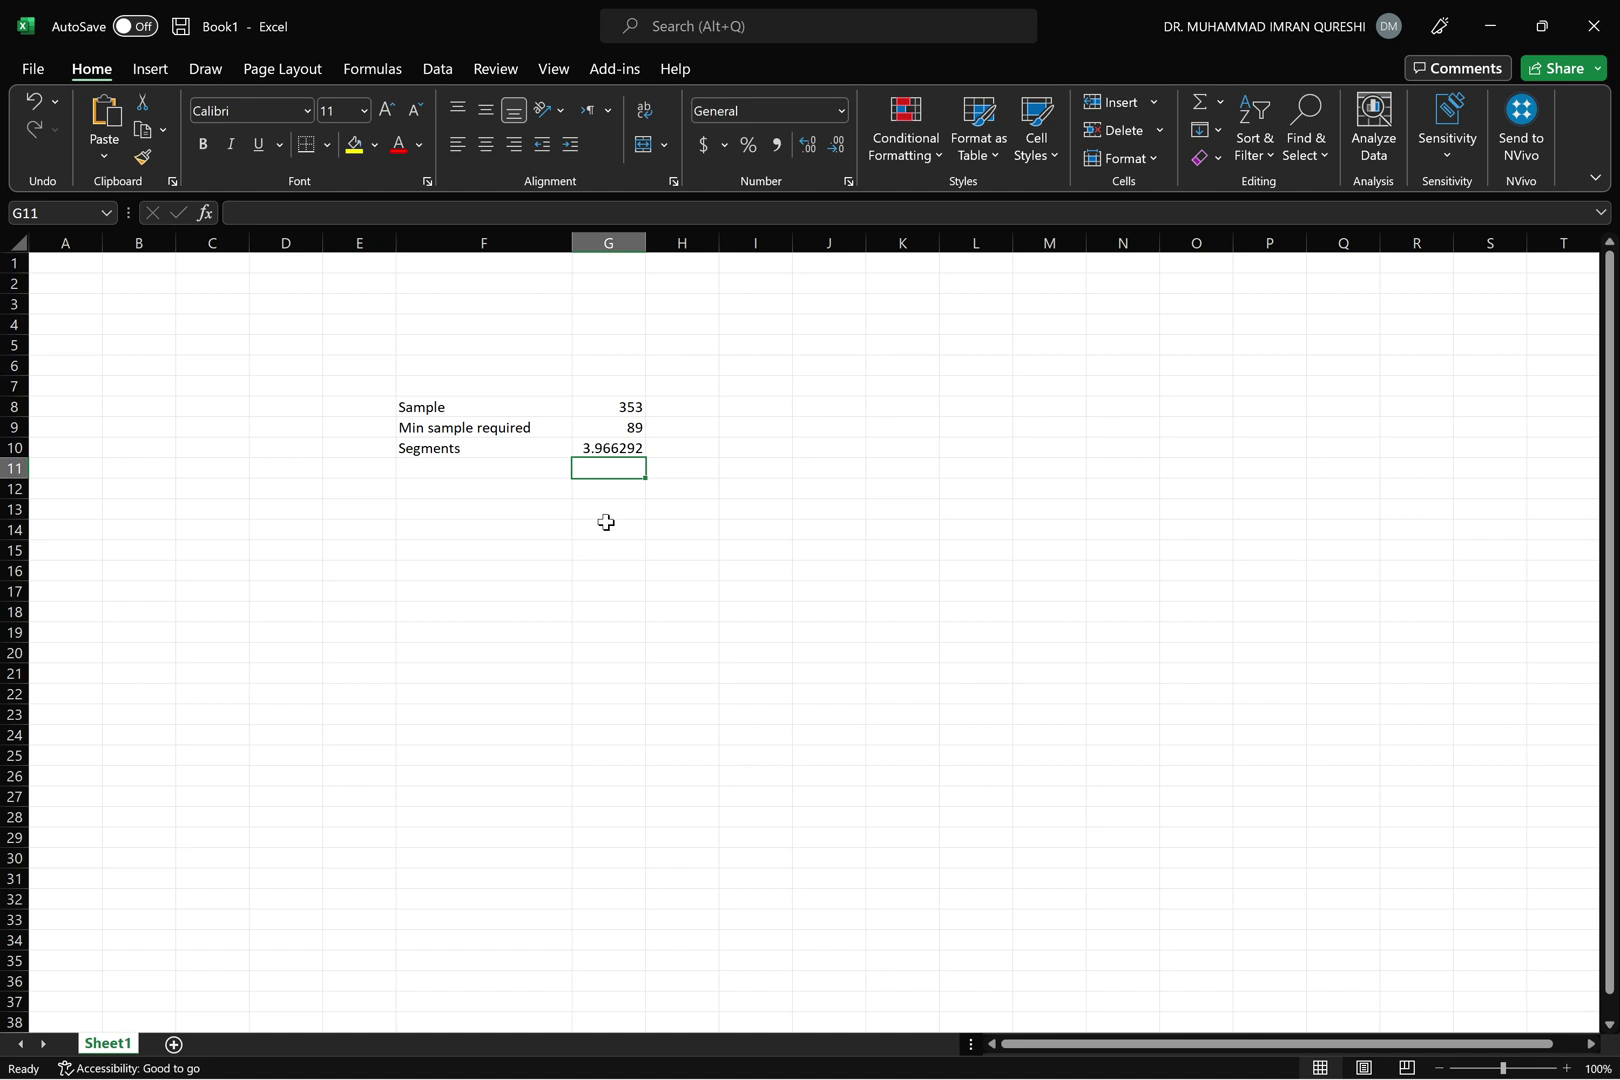
# Enter the rounded number of segments, 4, in H10 beside the calculated value
pyautogui.press('Up')
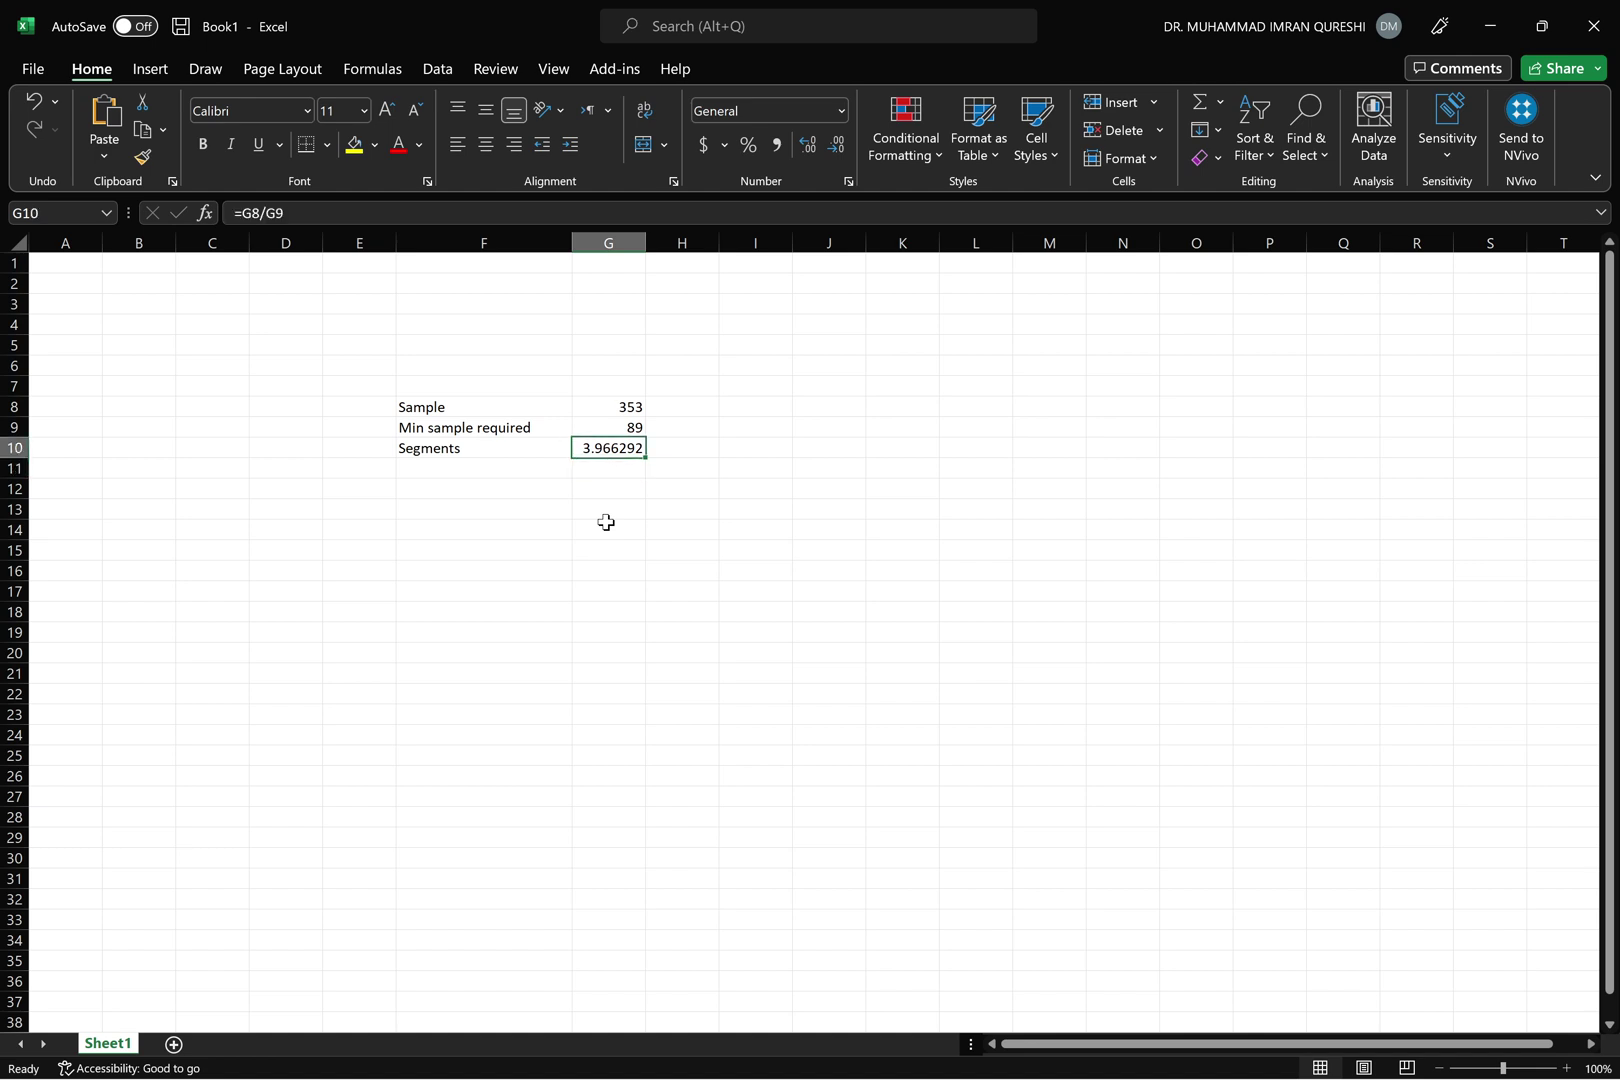
pyautogui.press('Right')
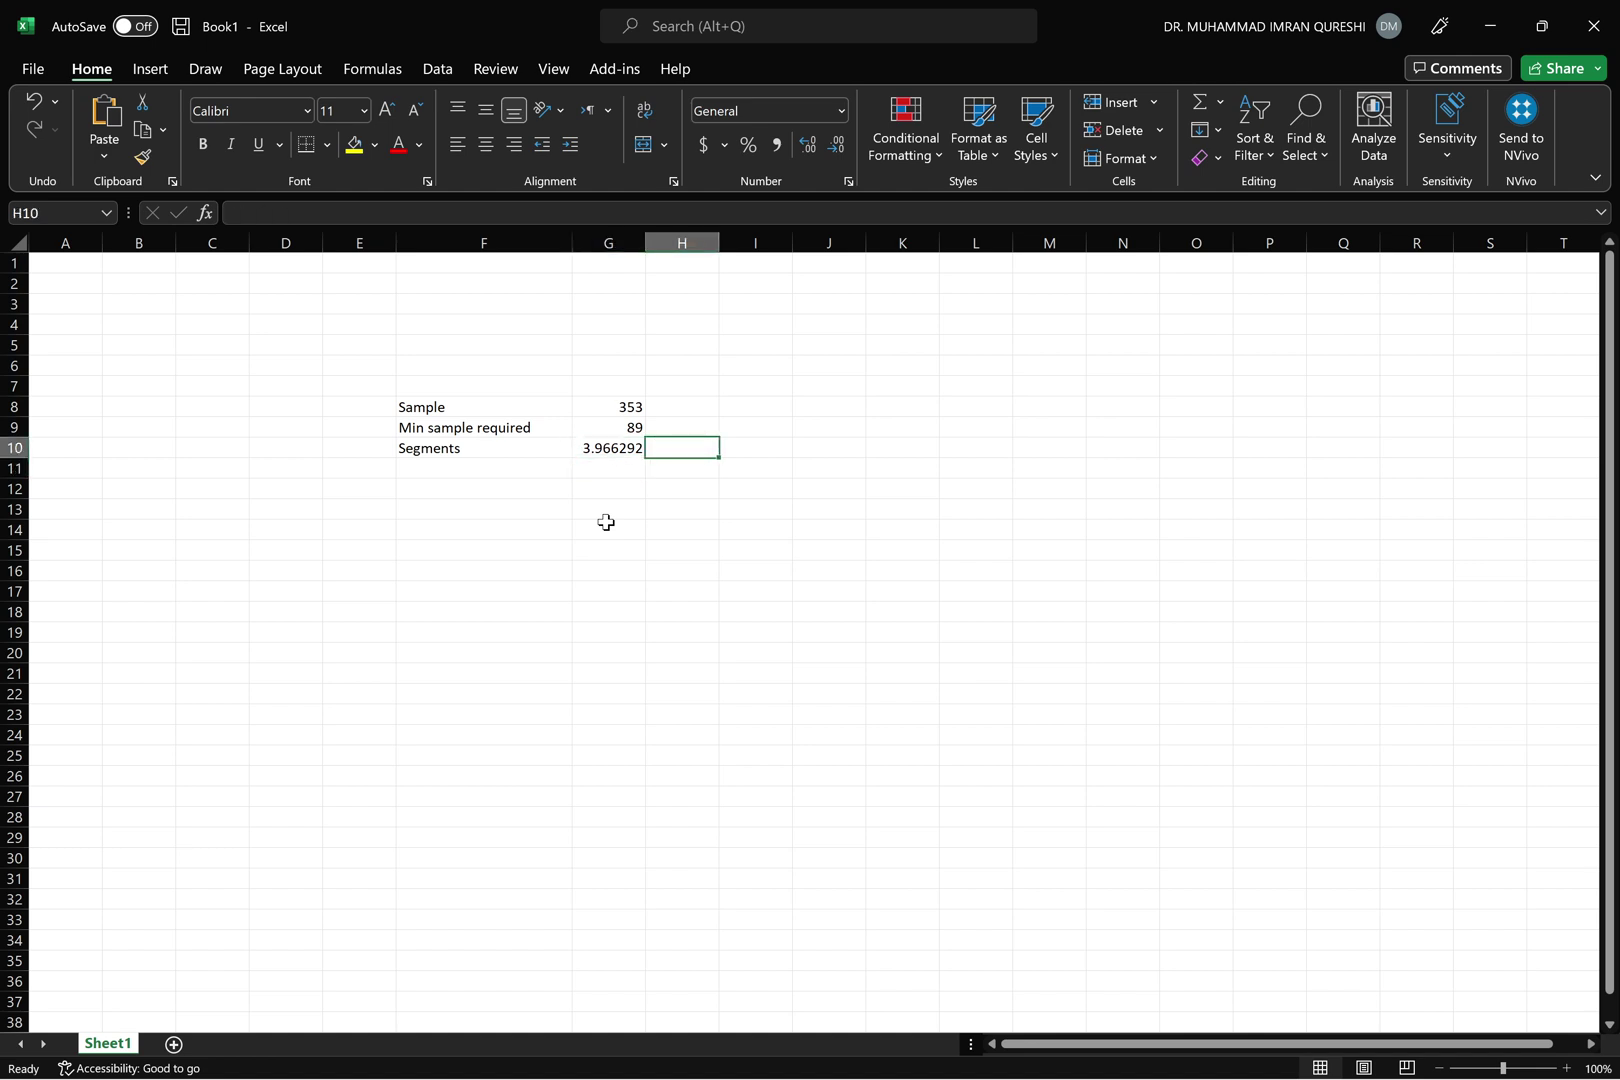
pyautogui.write('4')
pyautogui.press('Return')
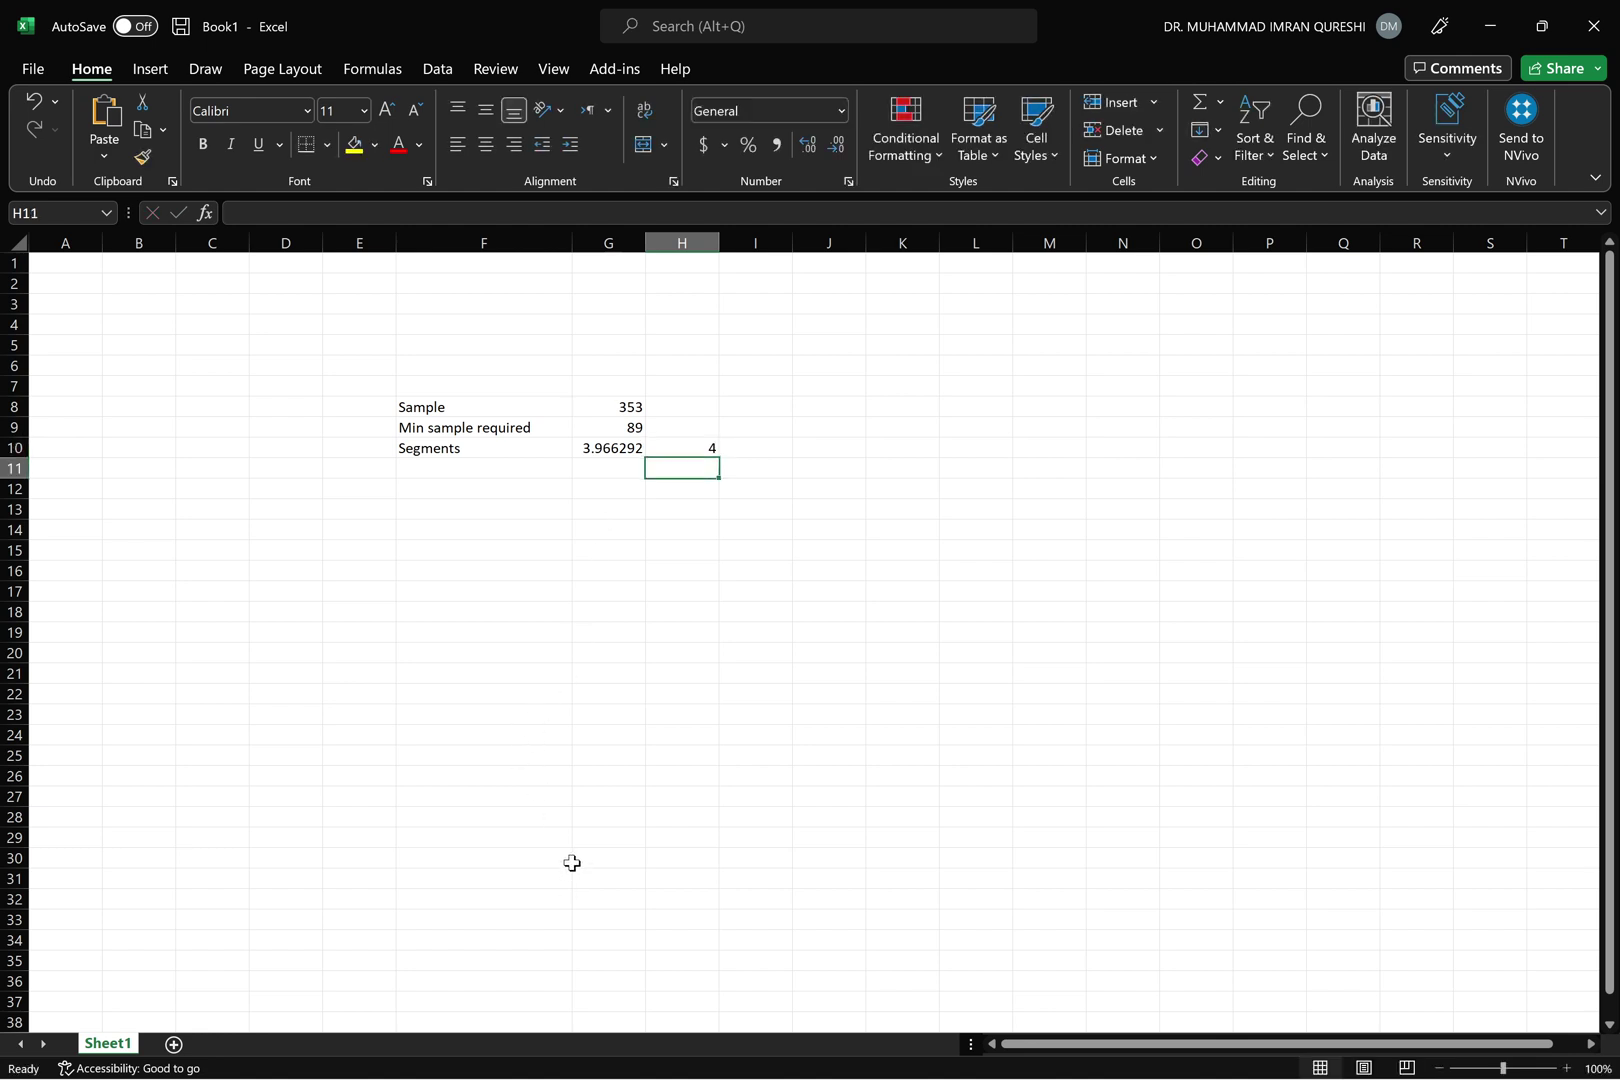
# Switch to SmartPLS and open the Finite mixture (FIMIX) segmentation setup for the path model
pyautogui.moveTo(480, 1075)
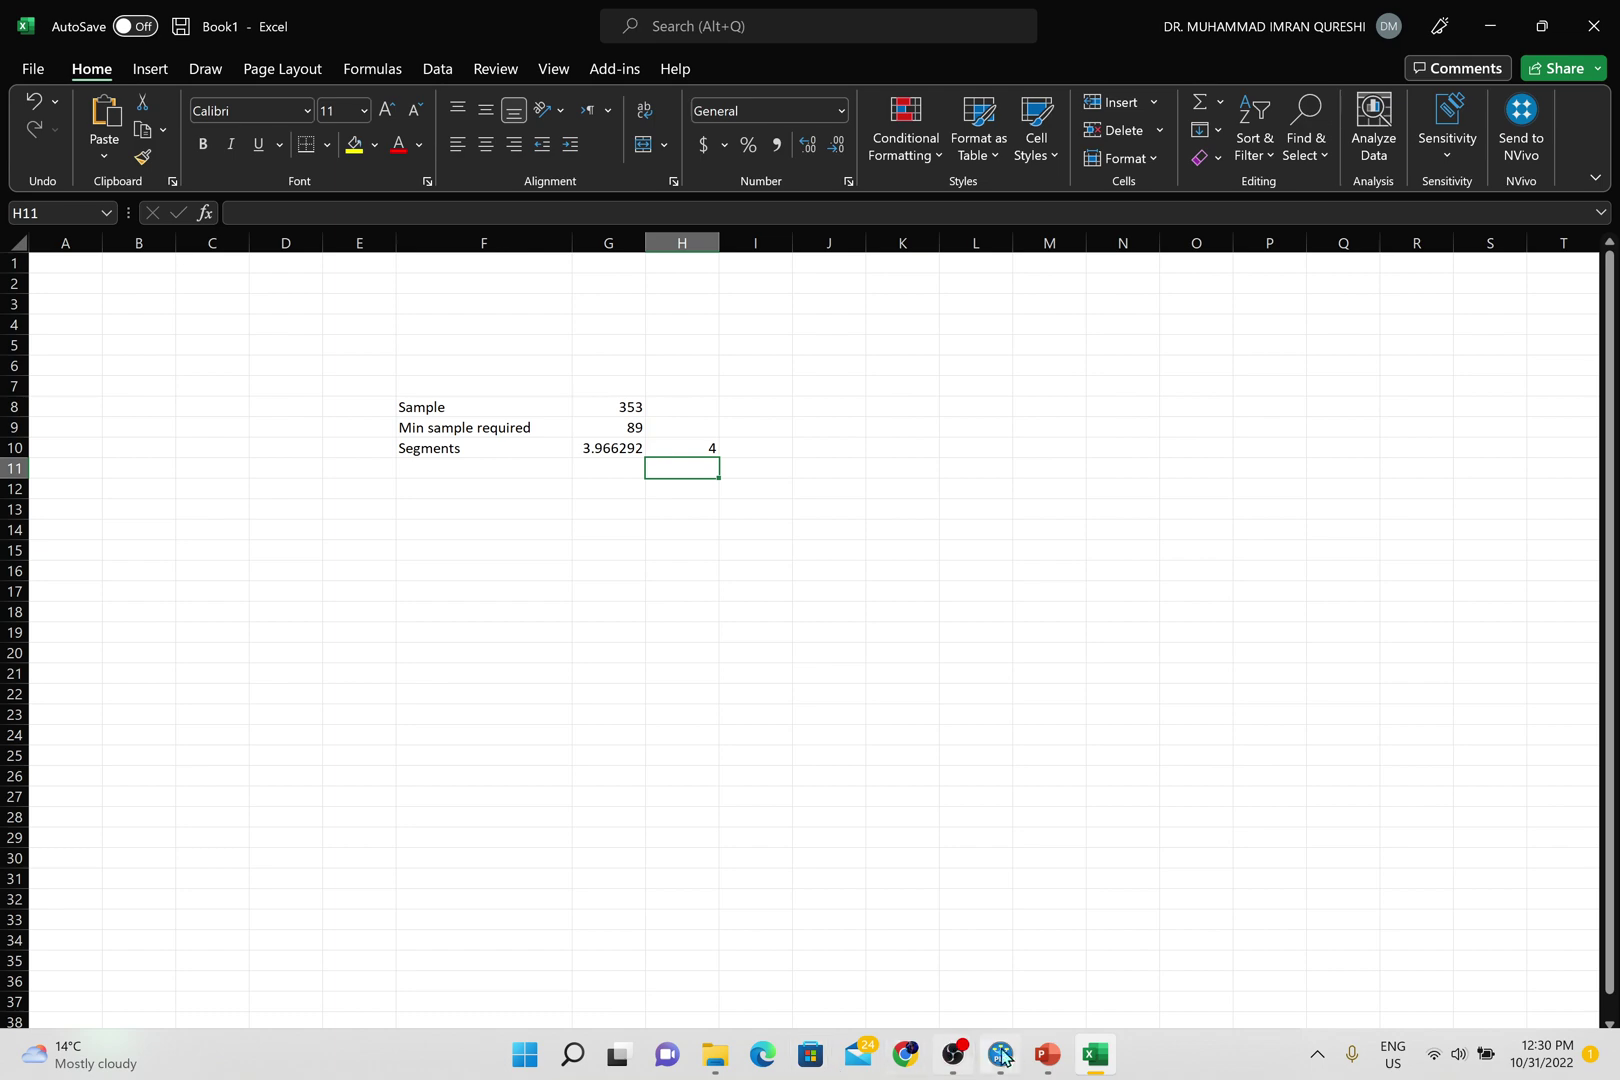
pyautogui.moveTo(1000, 1055)
pyautogui.click(987, 907)
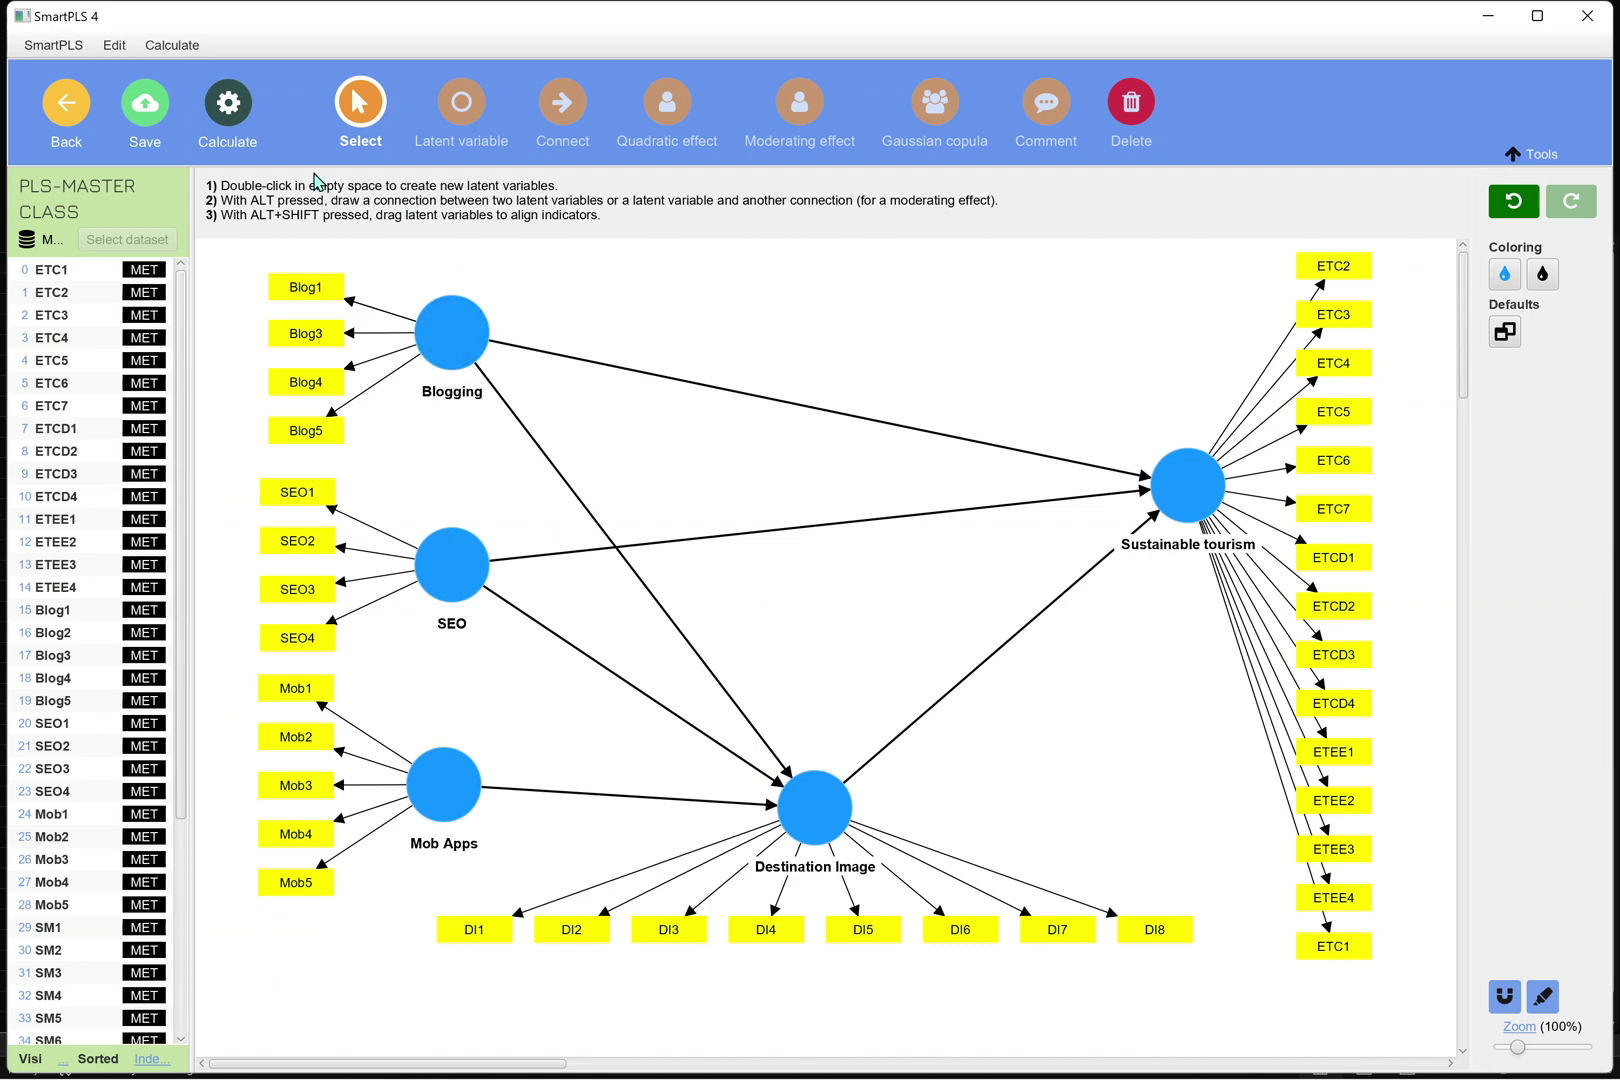
pyautogui.click(240, 115)
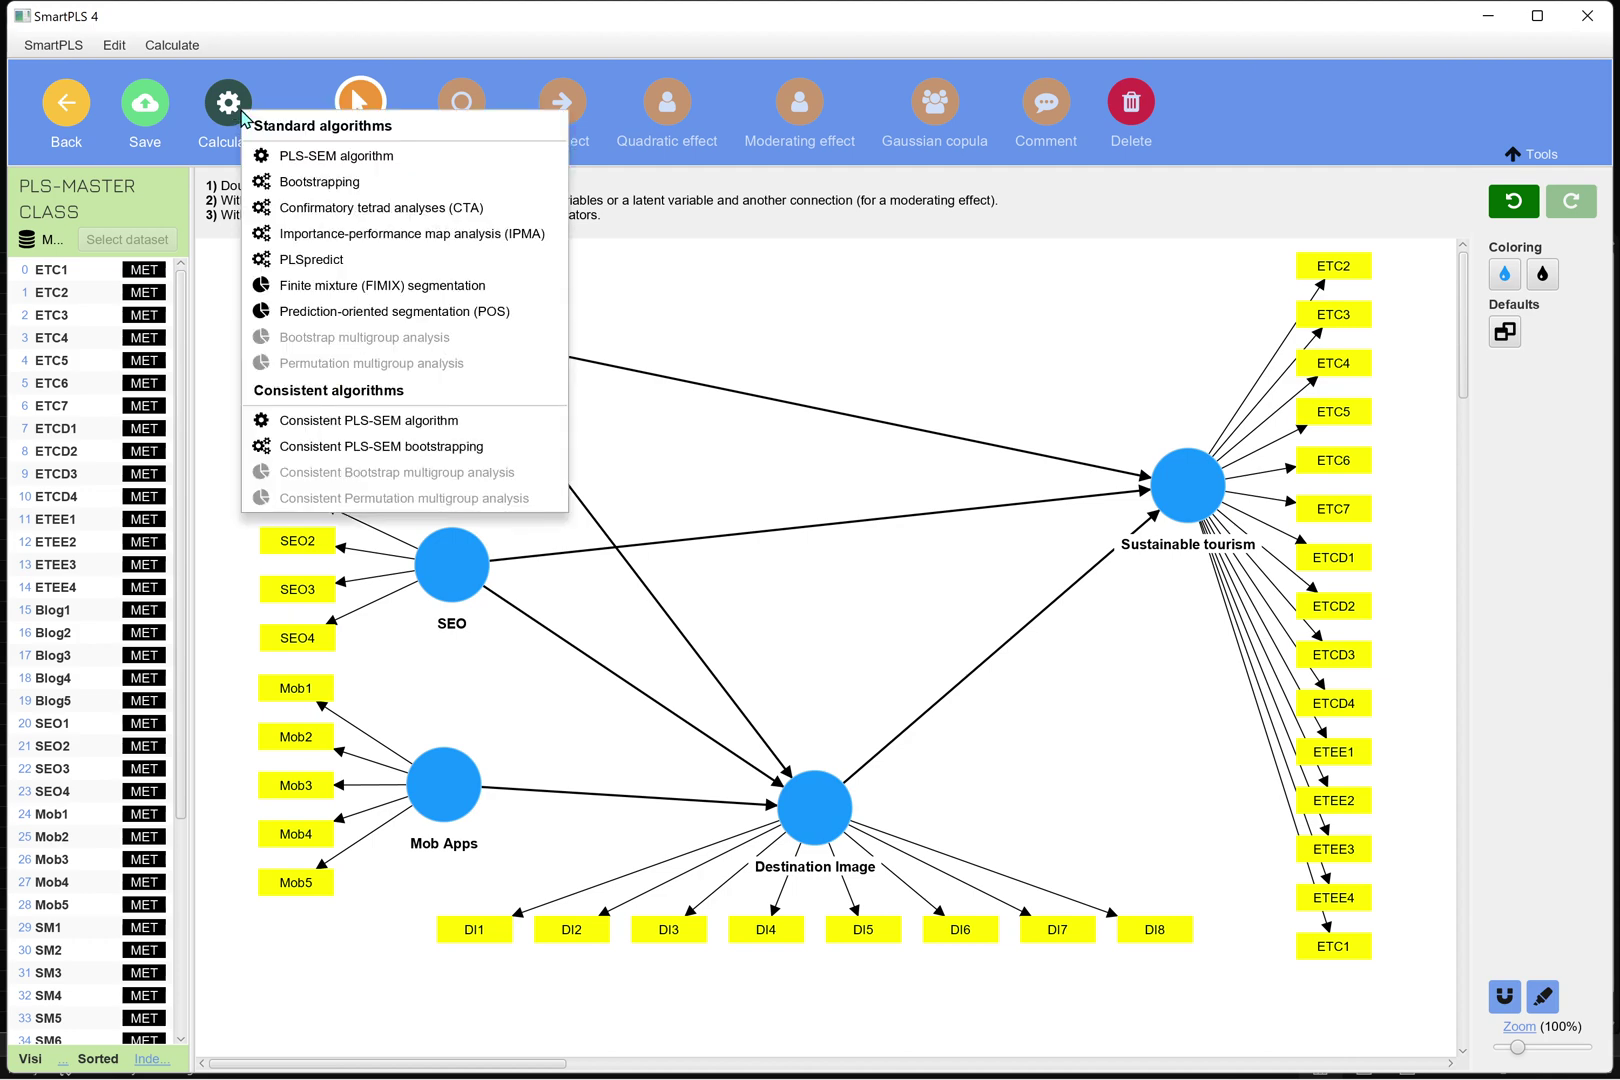
pyautogui.click(310, 285)
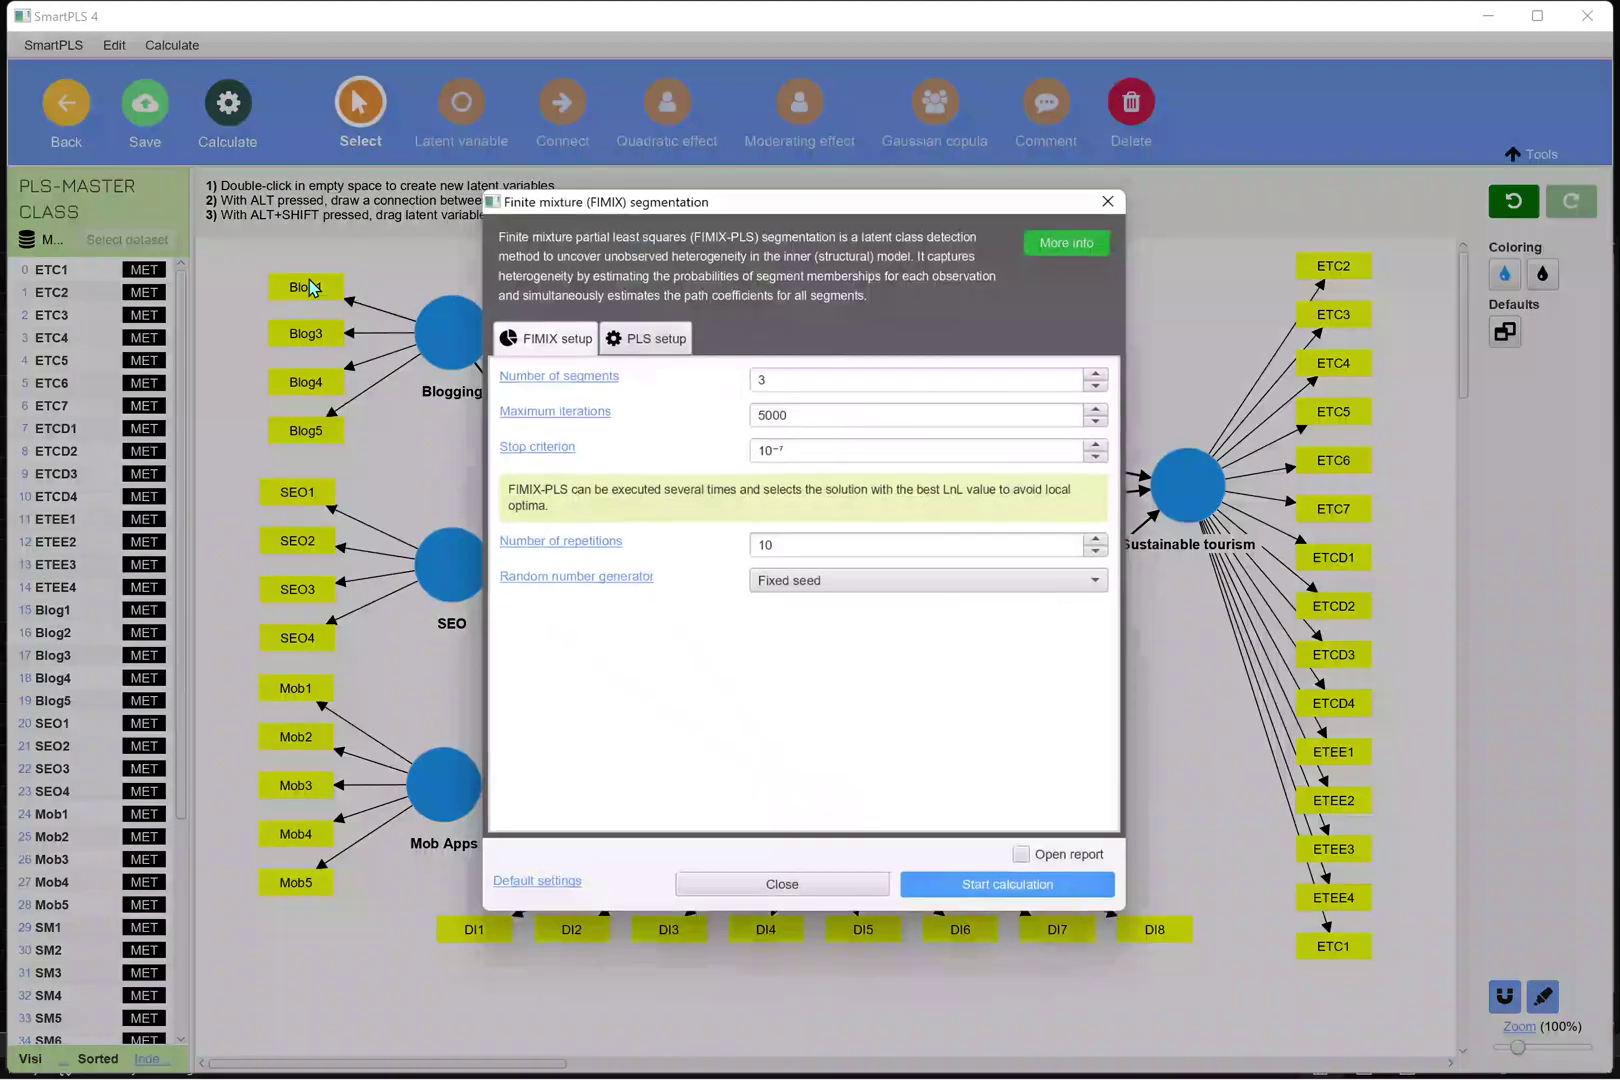
# Set the number of segments to 1, check the PLS setup, and run the FIMIX calculation
pyautogui.moveTo(777, 381); pyautogui.dragTo(752, 380)
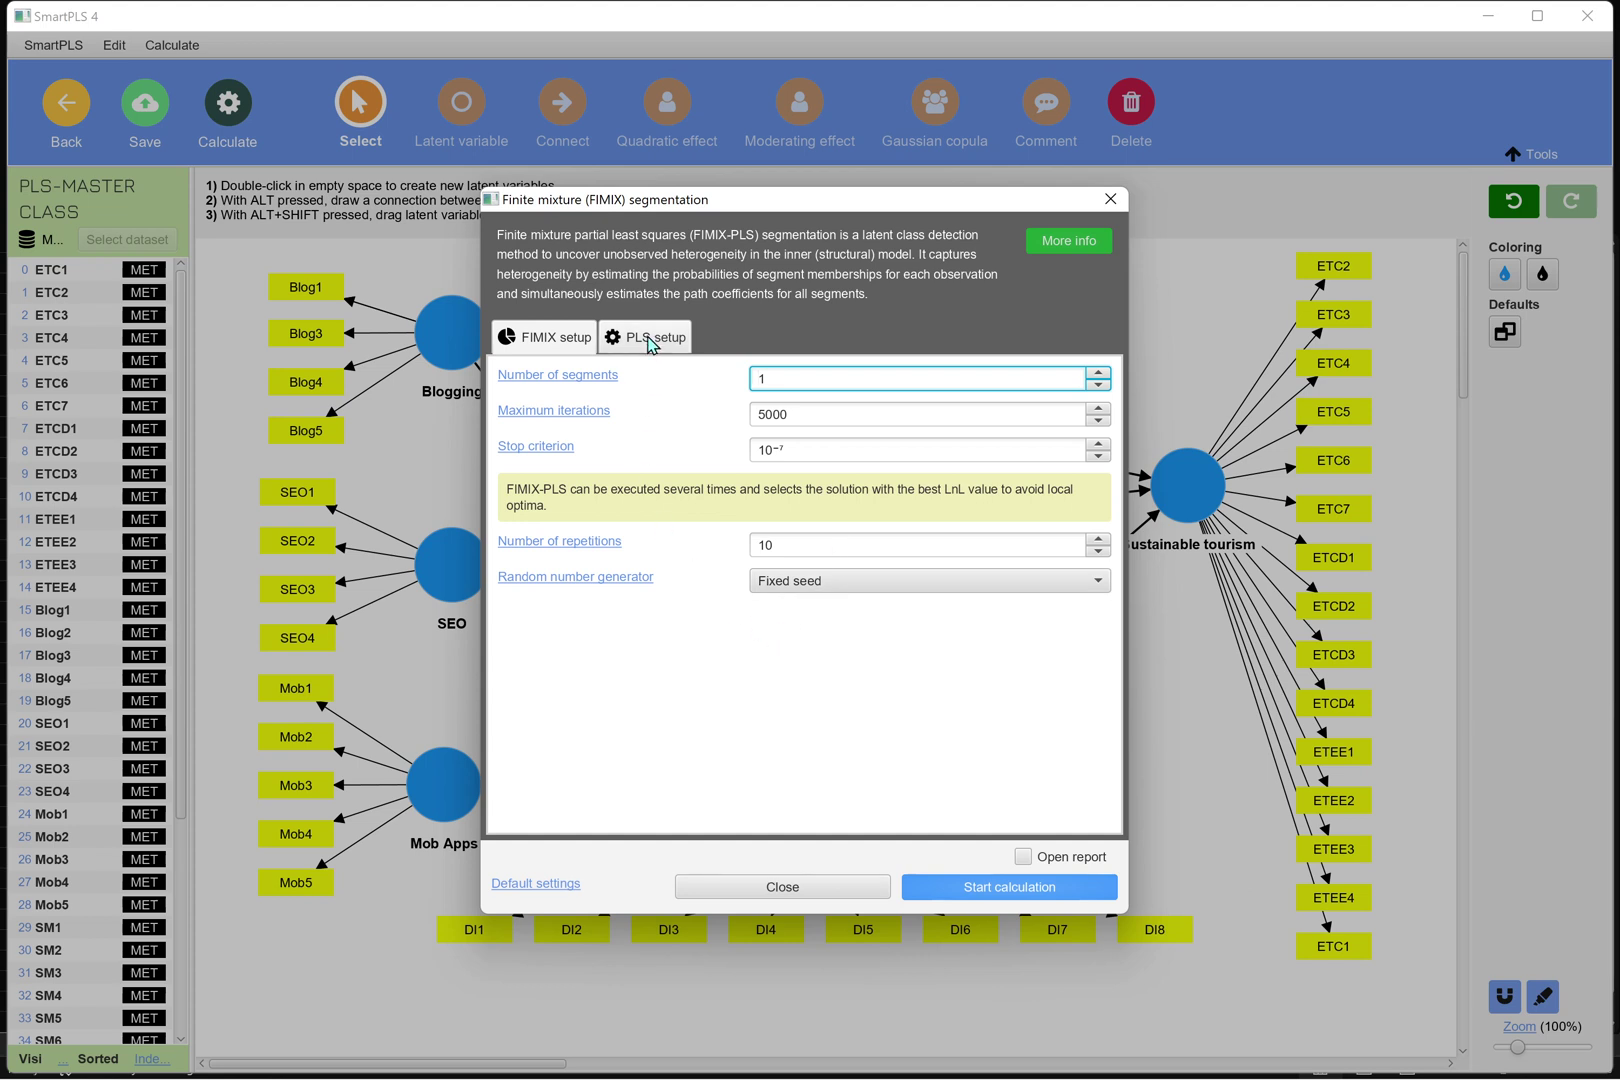
pyautogui.click(650, 340)
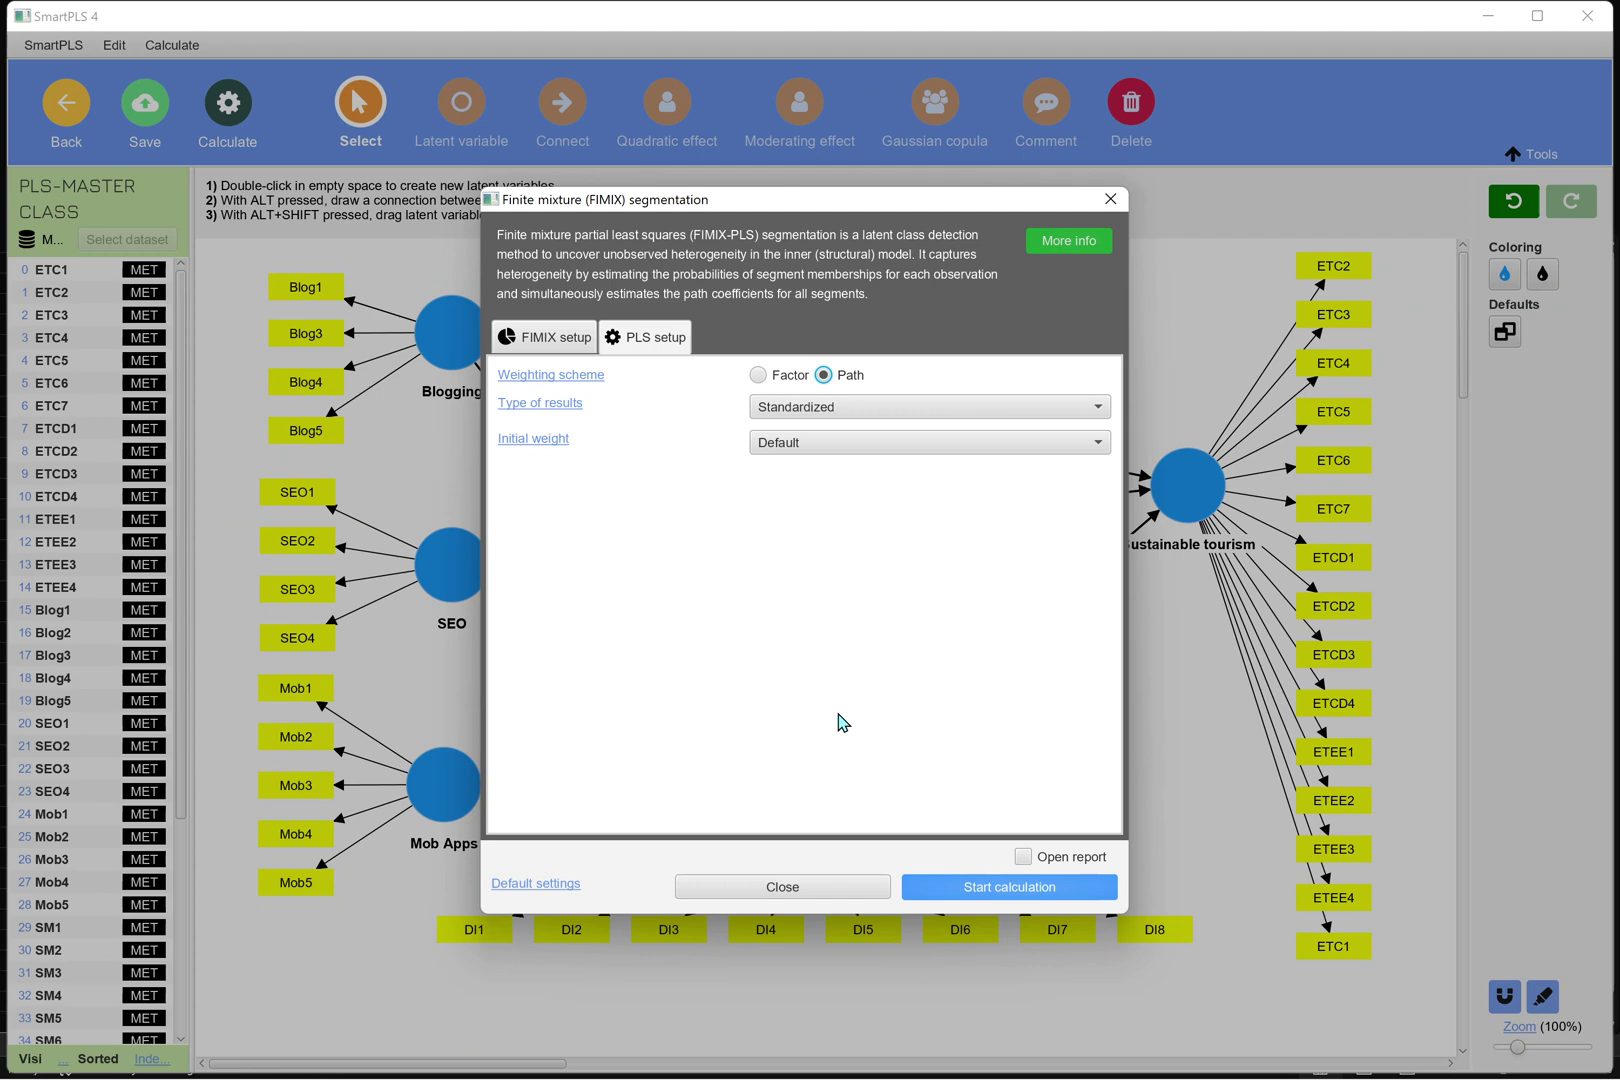
pyautogui.click(954, 893)
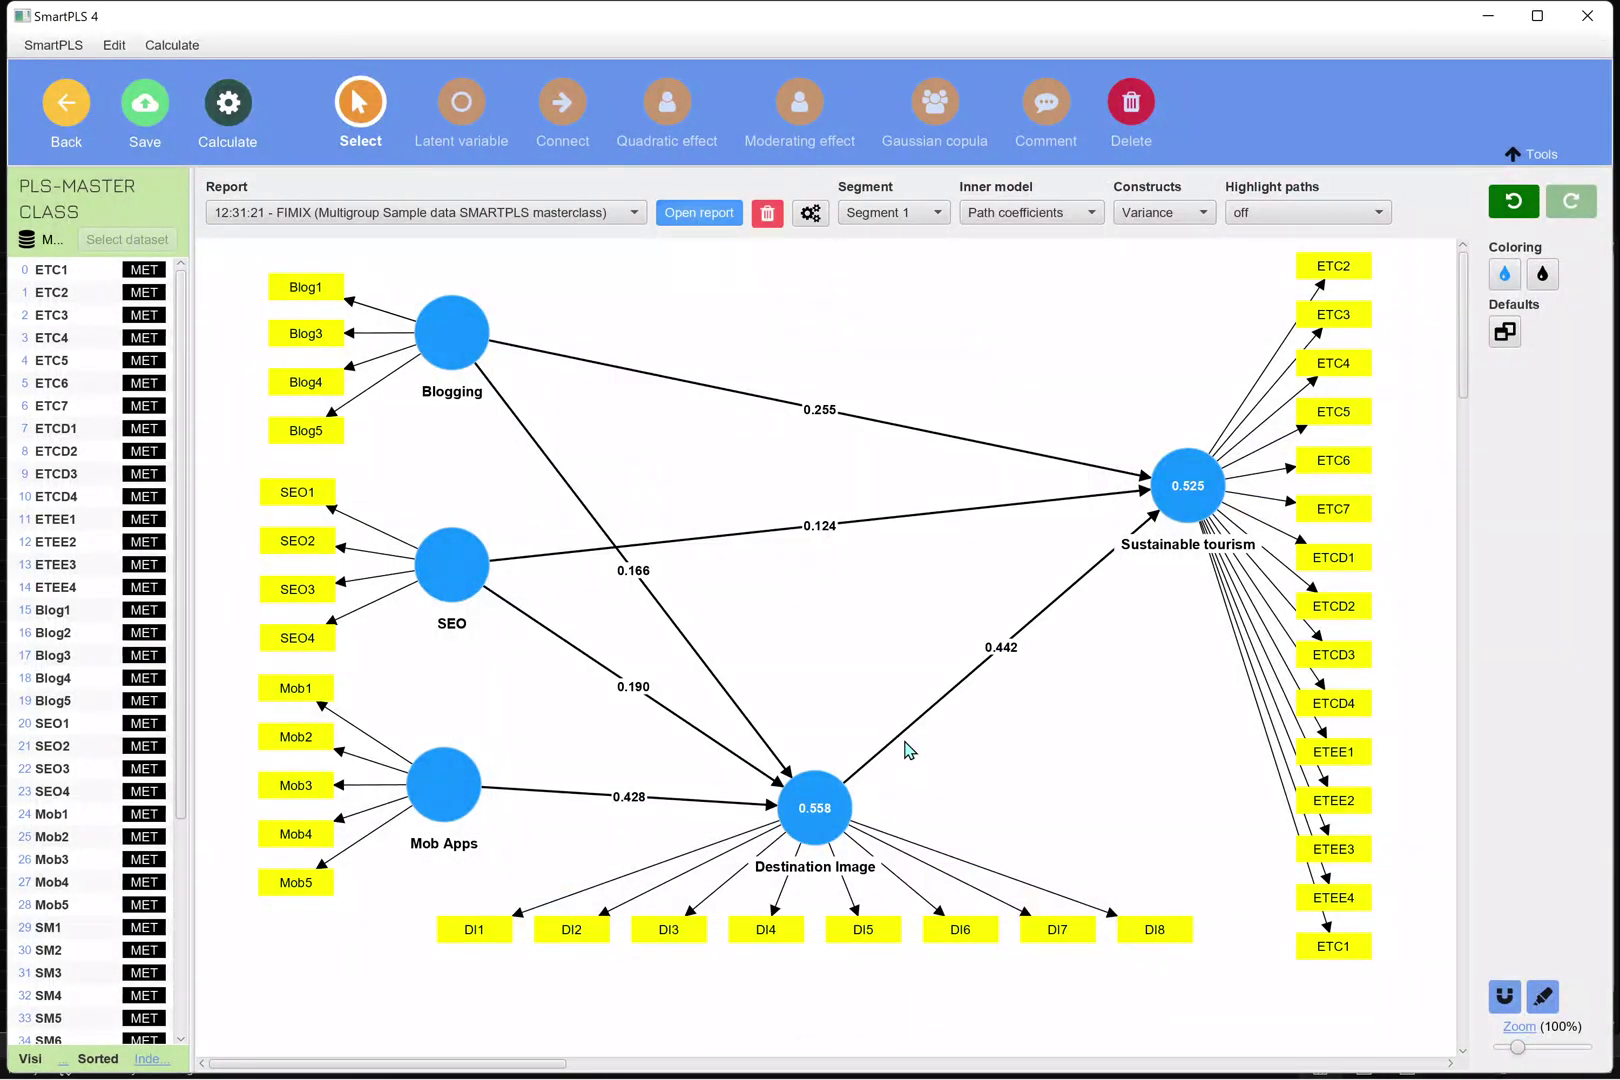
# Open the FIMIX report and copy its model selection criteria table in Excel format
pyautogui.click(706, 225)
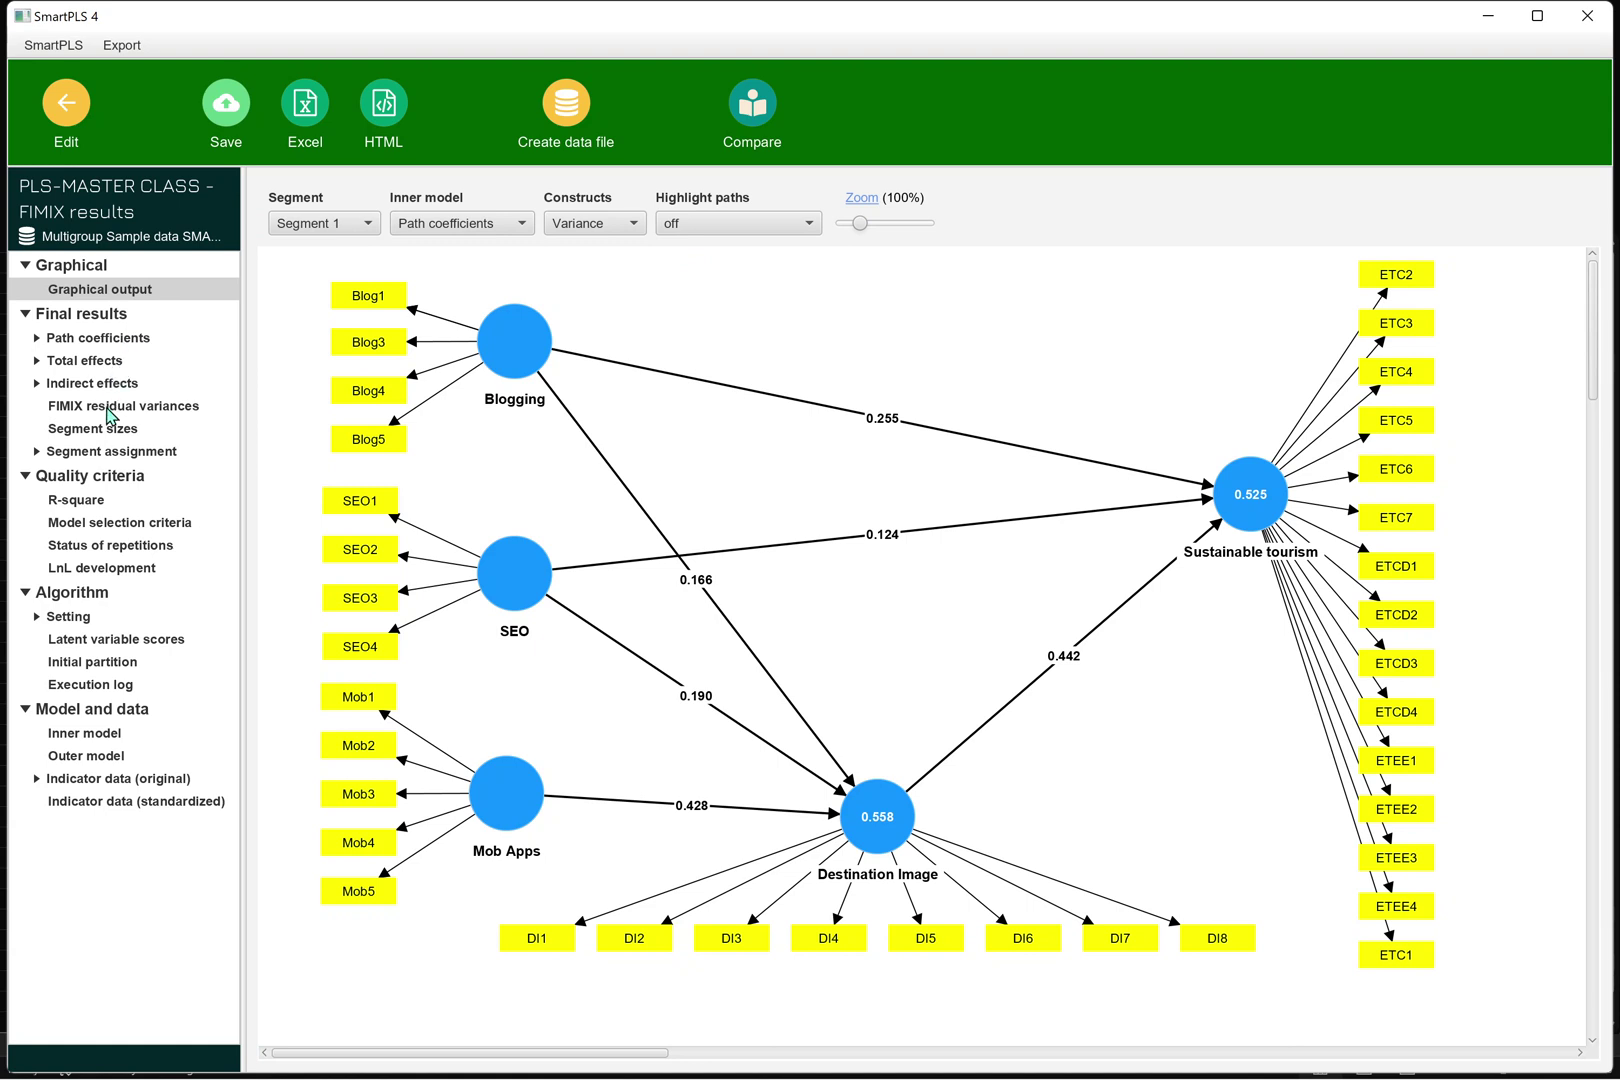
pyautogui.click(96, 526)
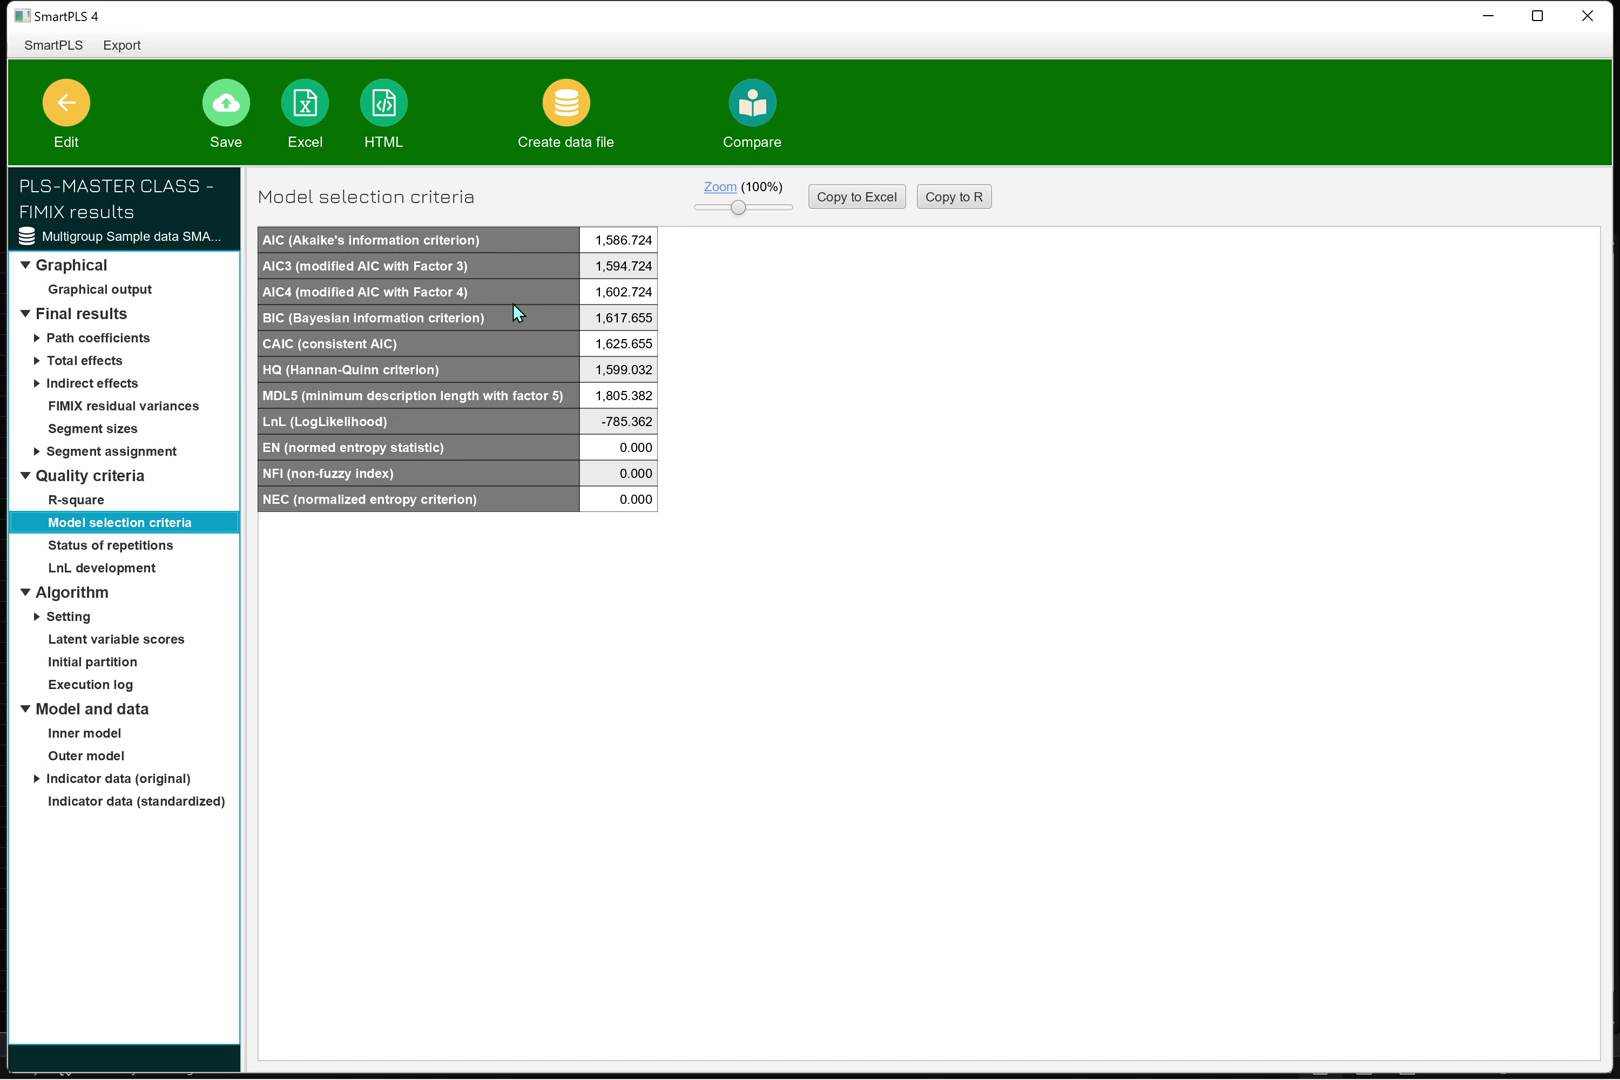
pyautogui.click(858, 201)
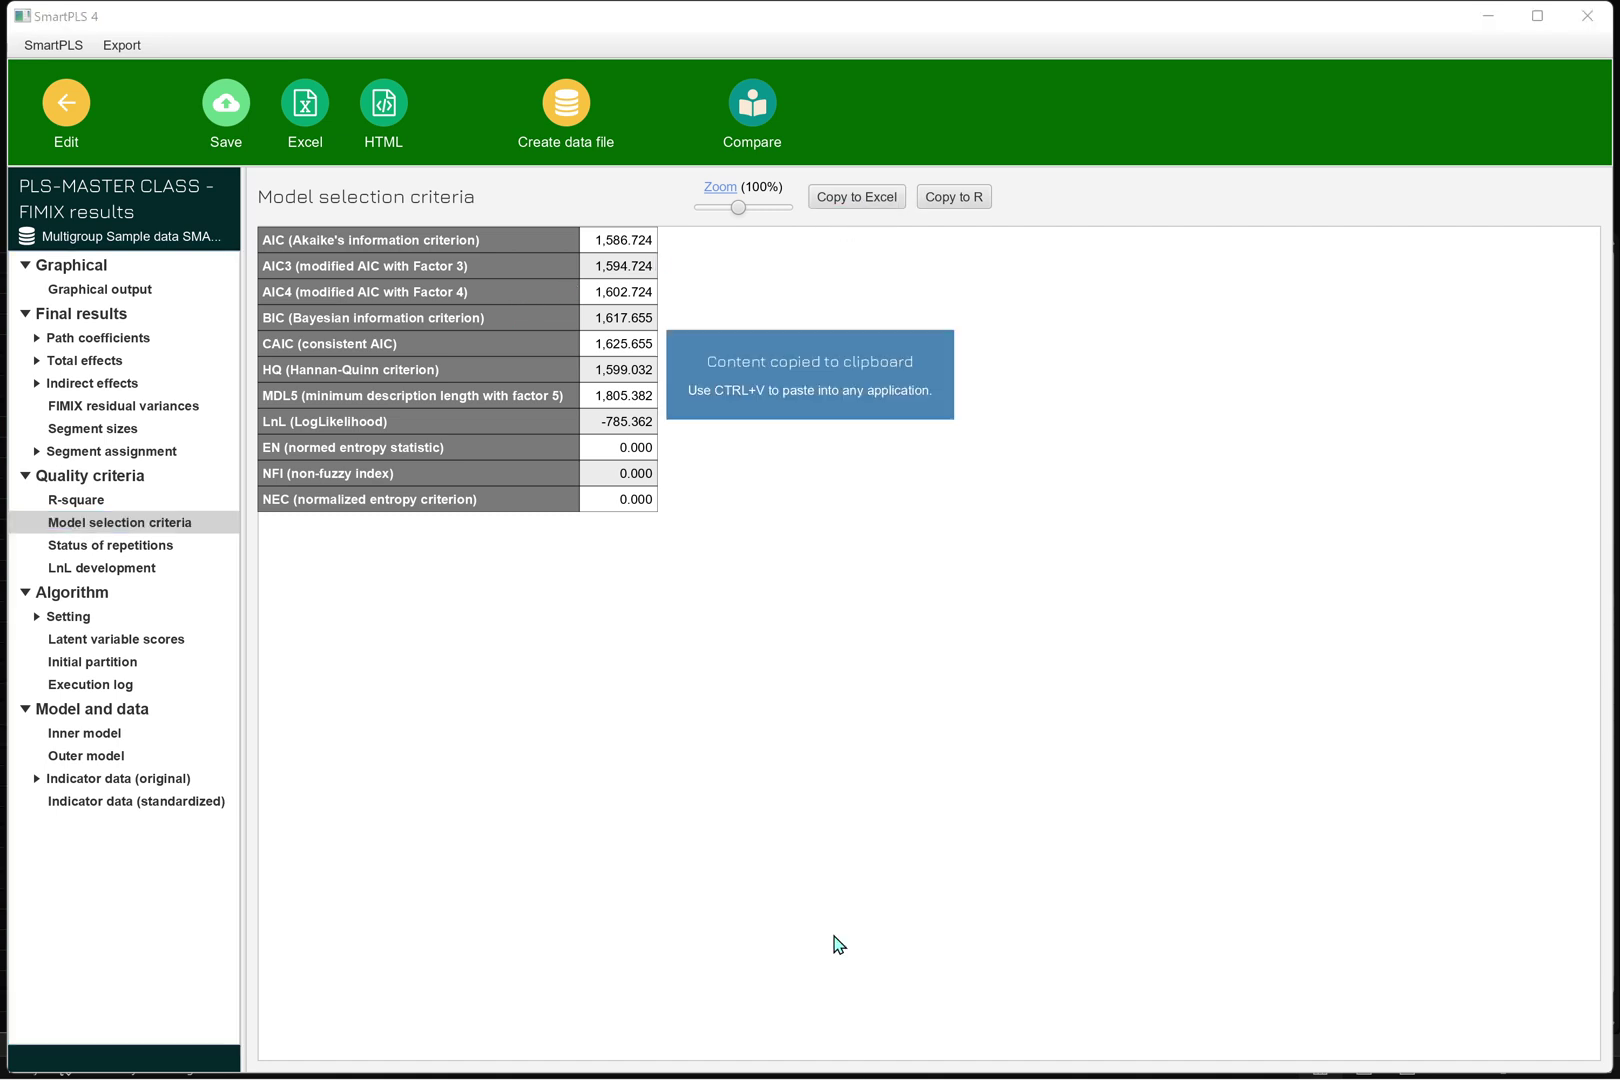
# Switch to Excel and paste the model selection criteria at F7, over the segment calculation
pyautogui.click(1094, 1060)
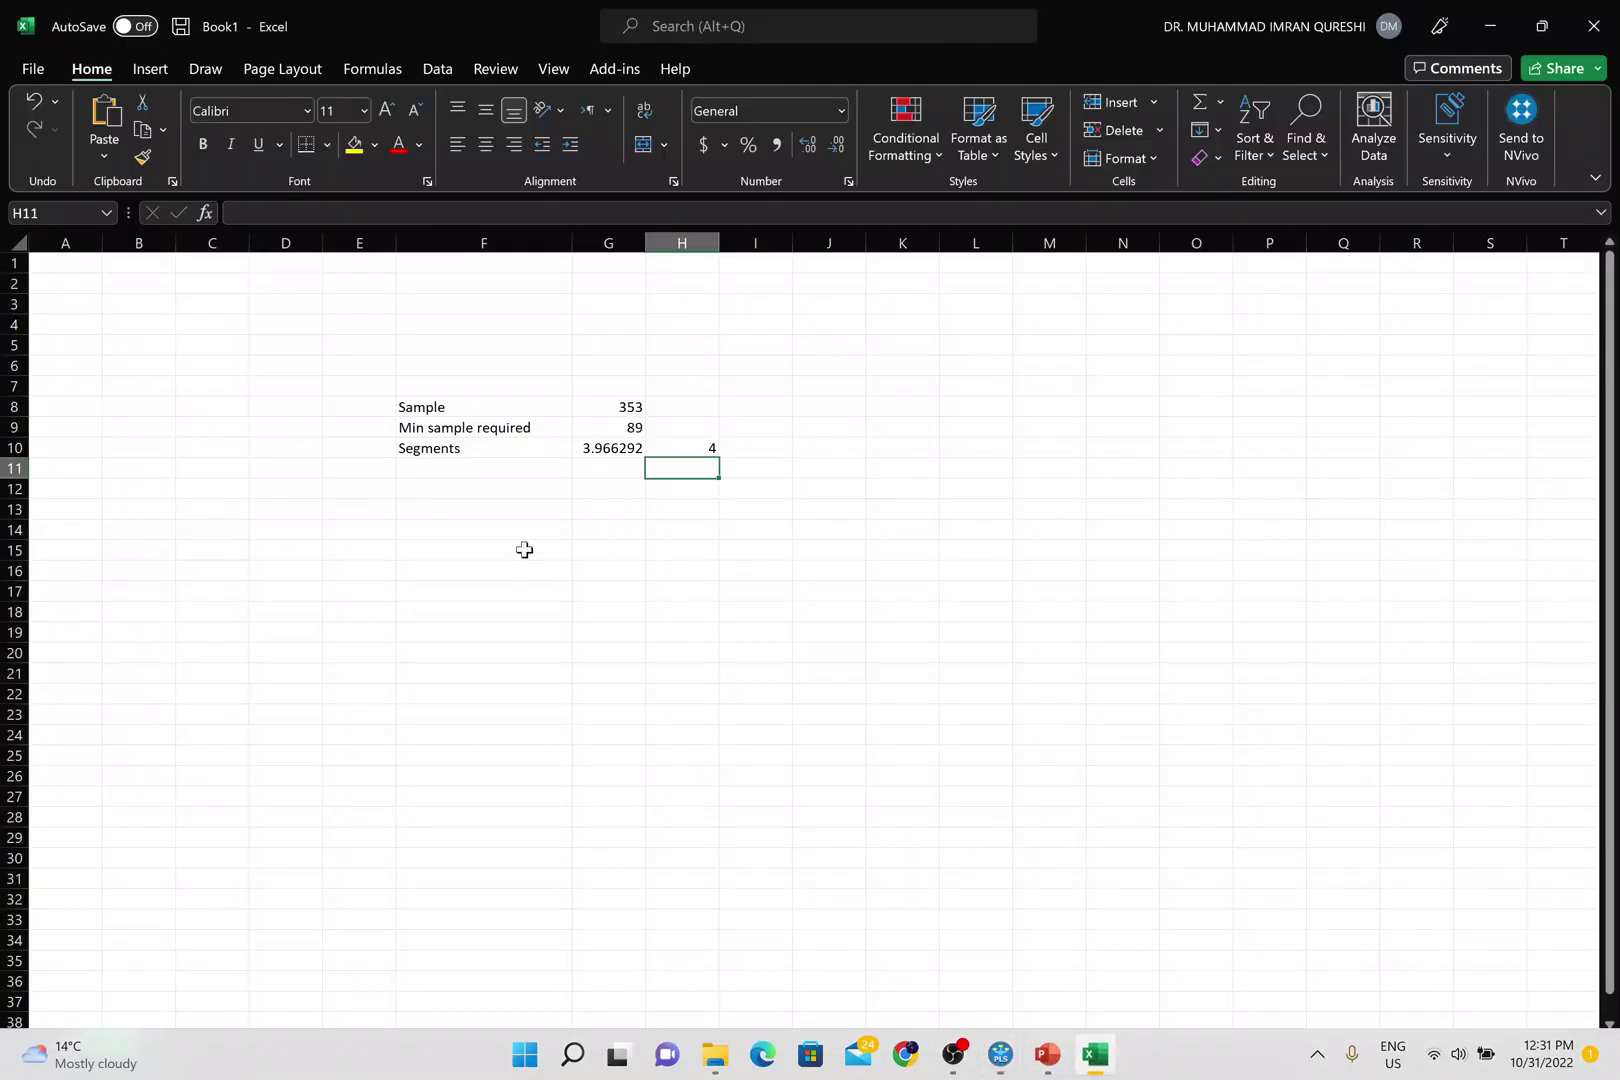
pyautogui.click(422, 392)
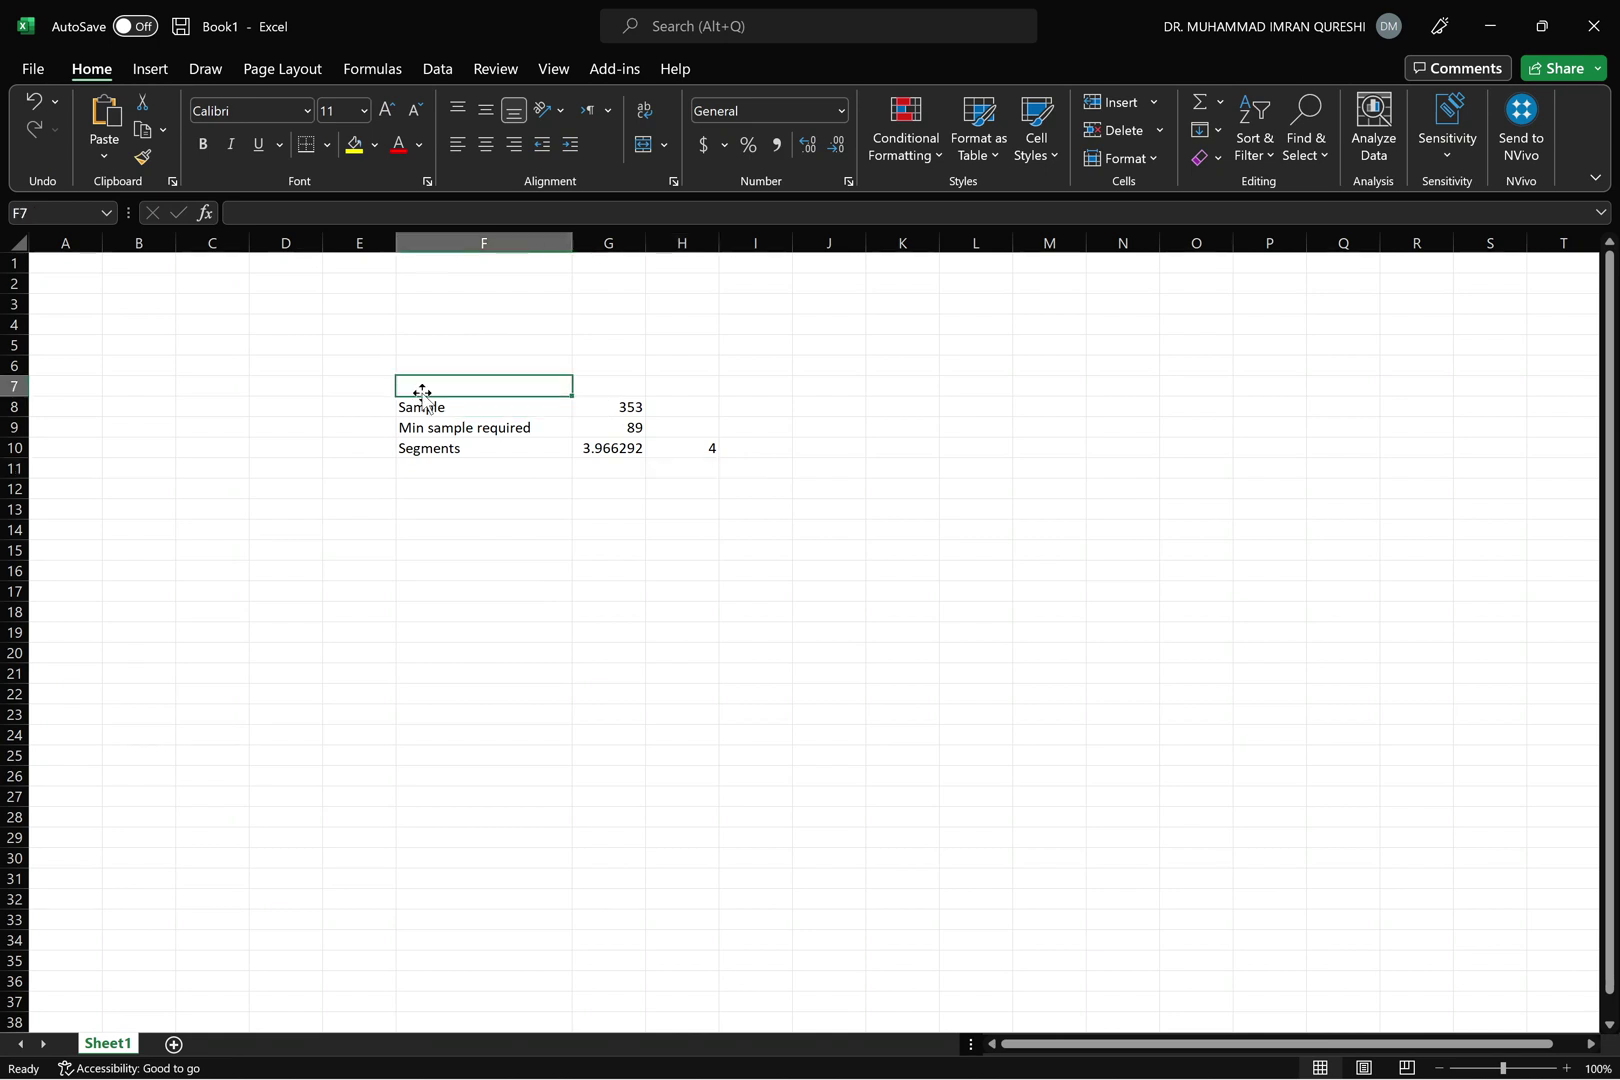
pyautogui.hotkey('ctrl', 'v')
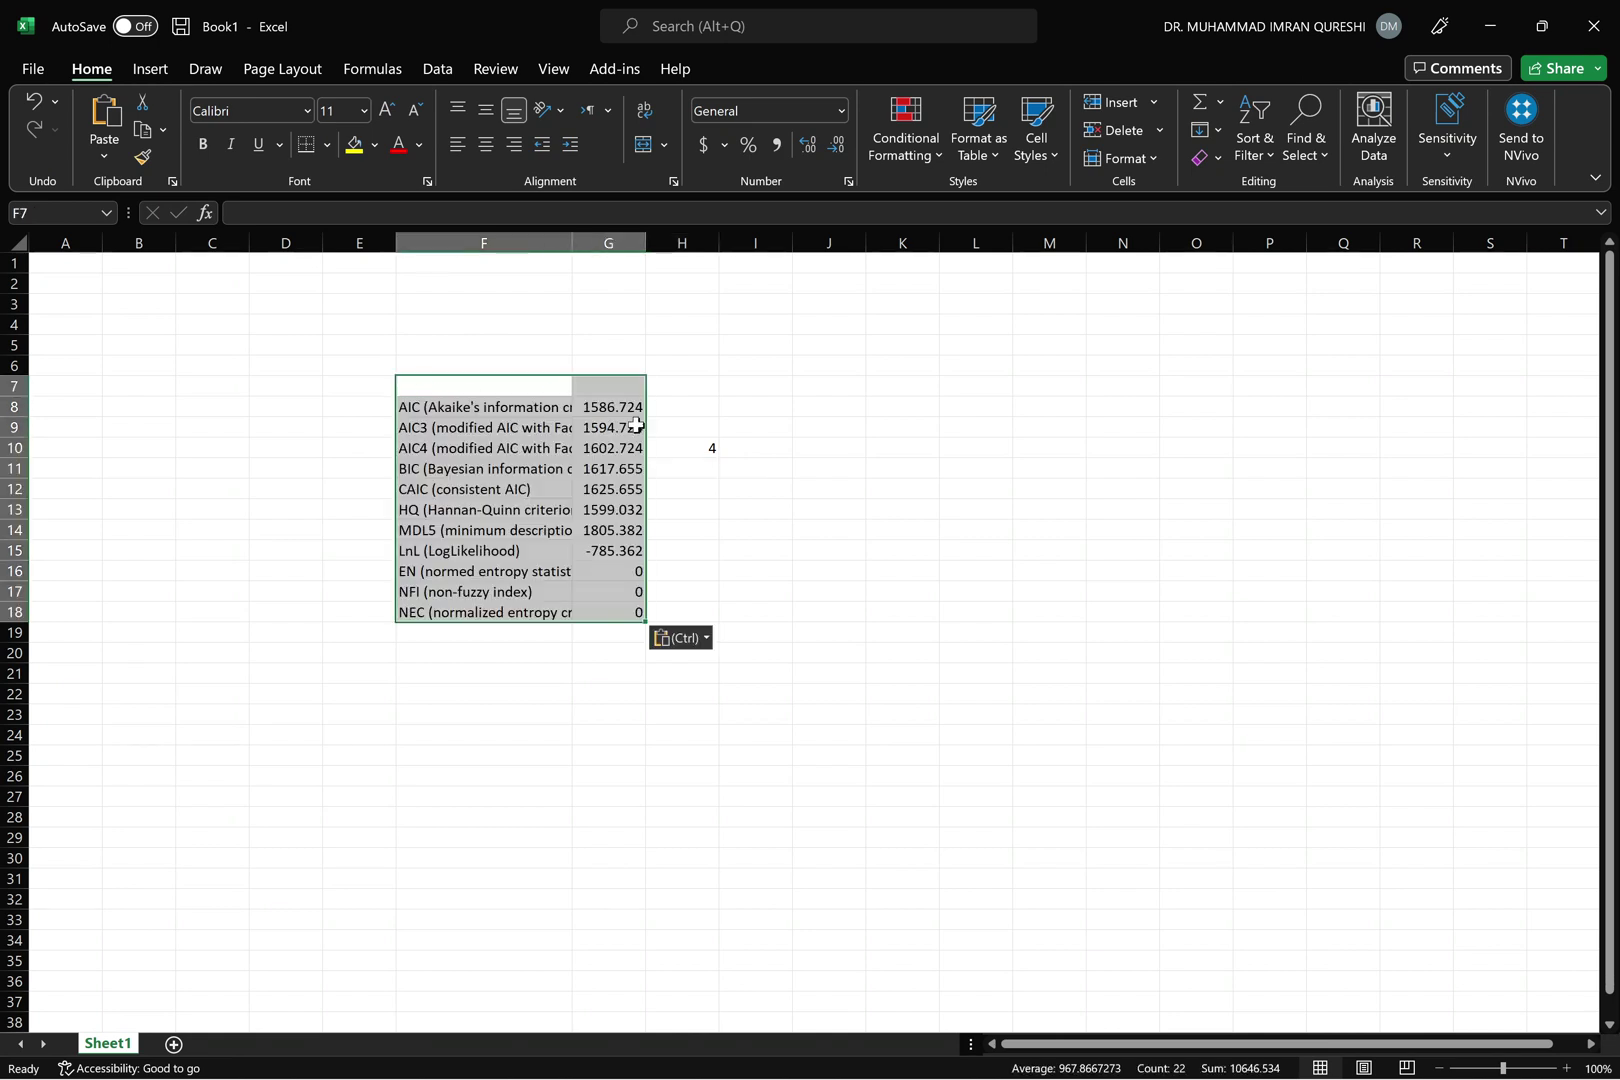
# Delete columns H and I next to the pasted criteria table
pyautogui.moveTo(690, 244); pyautogui.dragTo(745, 264)
pyautogui.rightClick(735, 288)
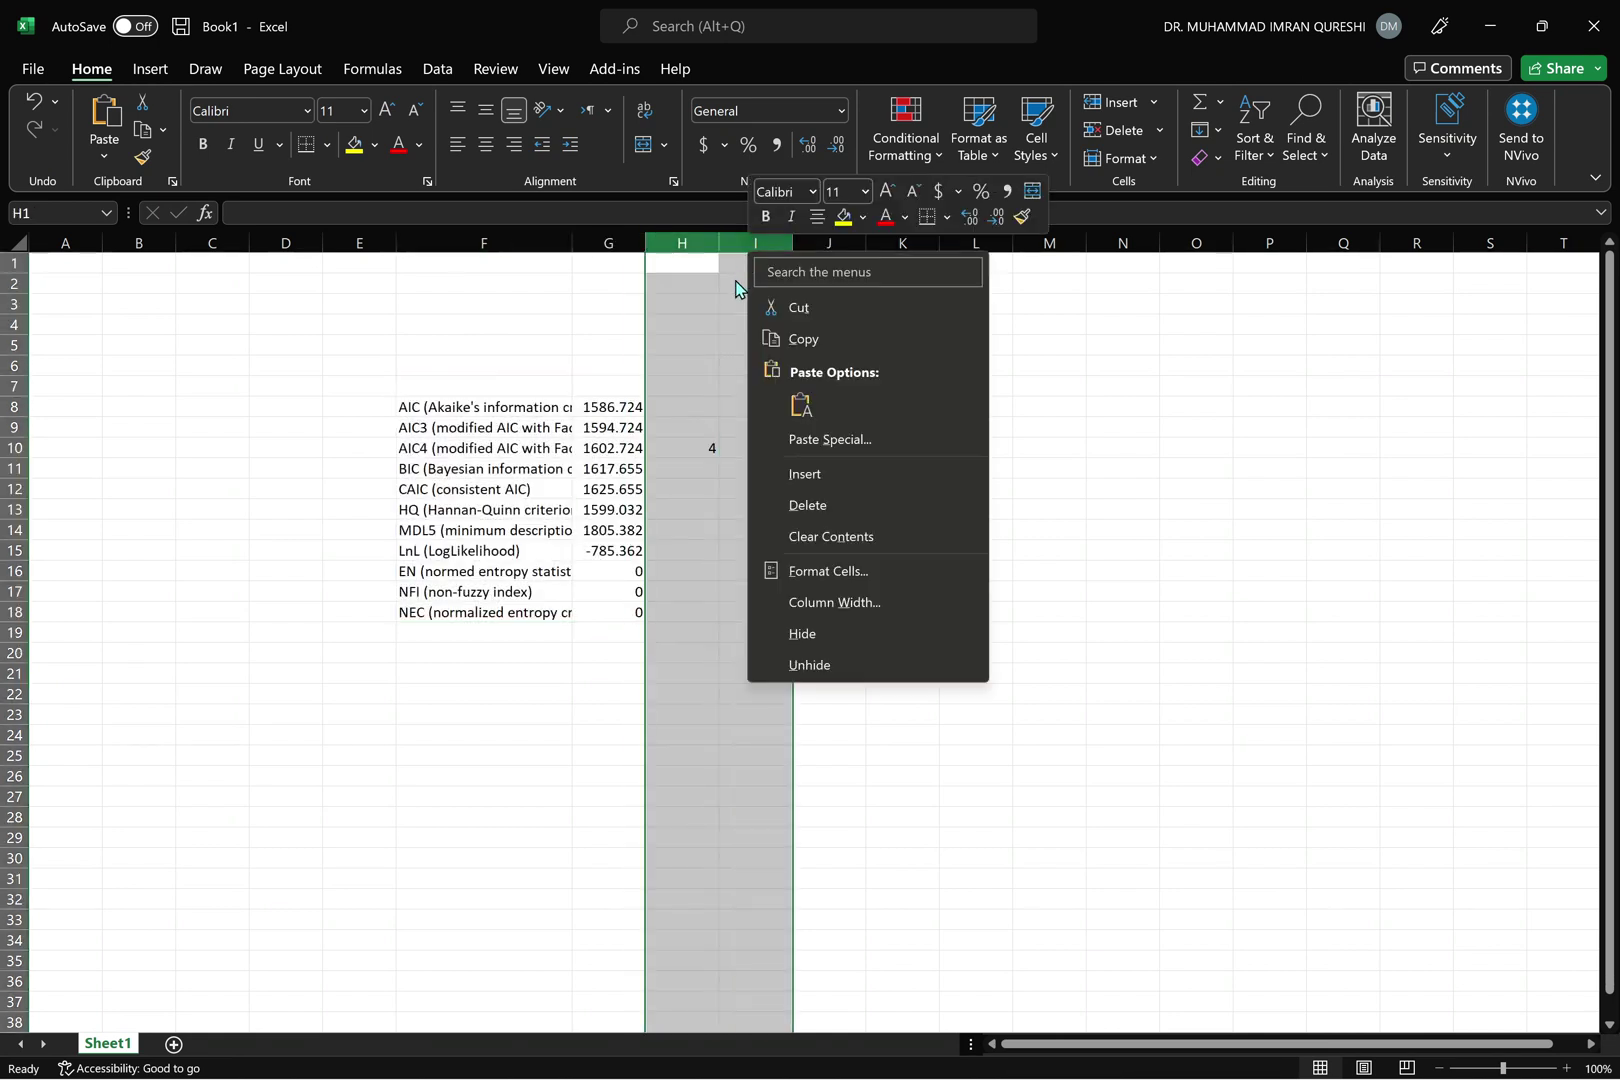
pyautogui.click(817, 505)
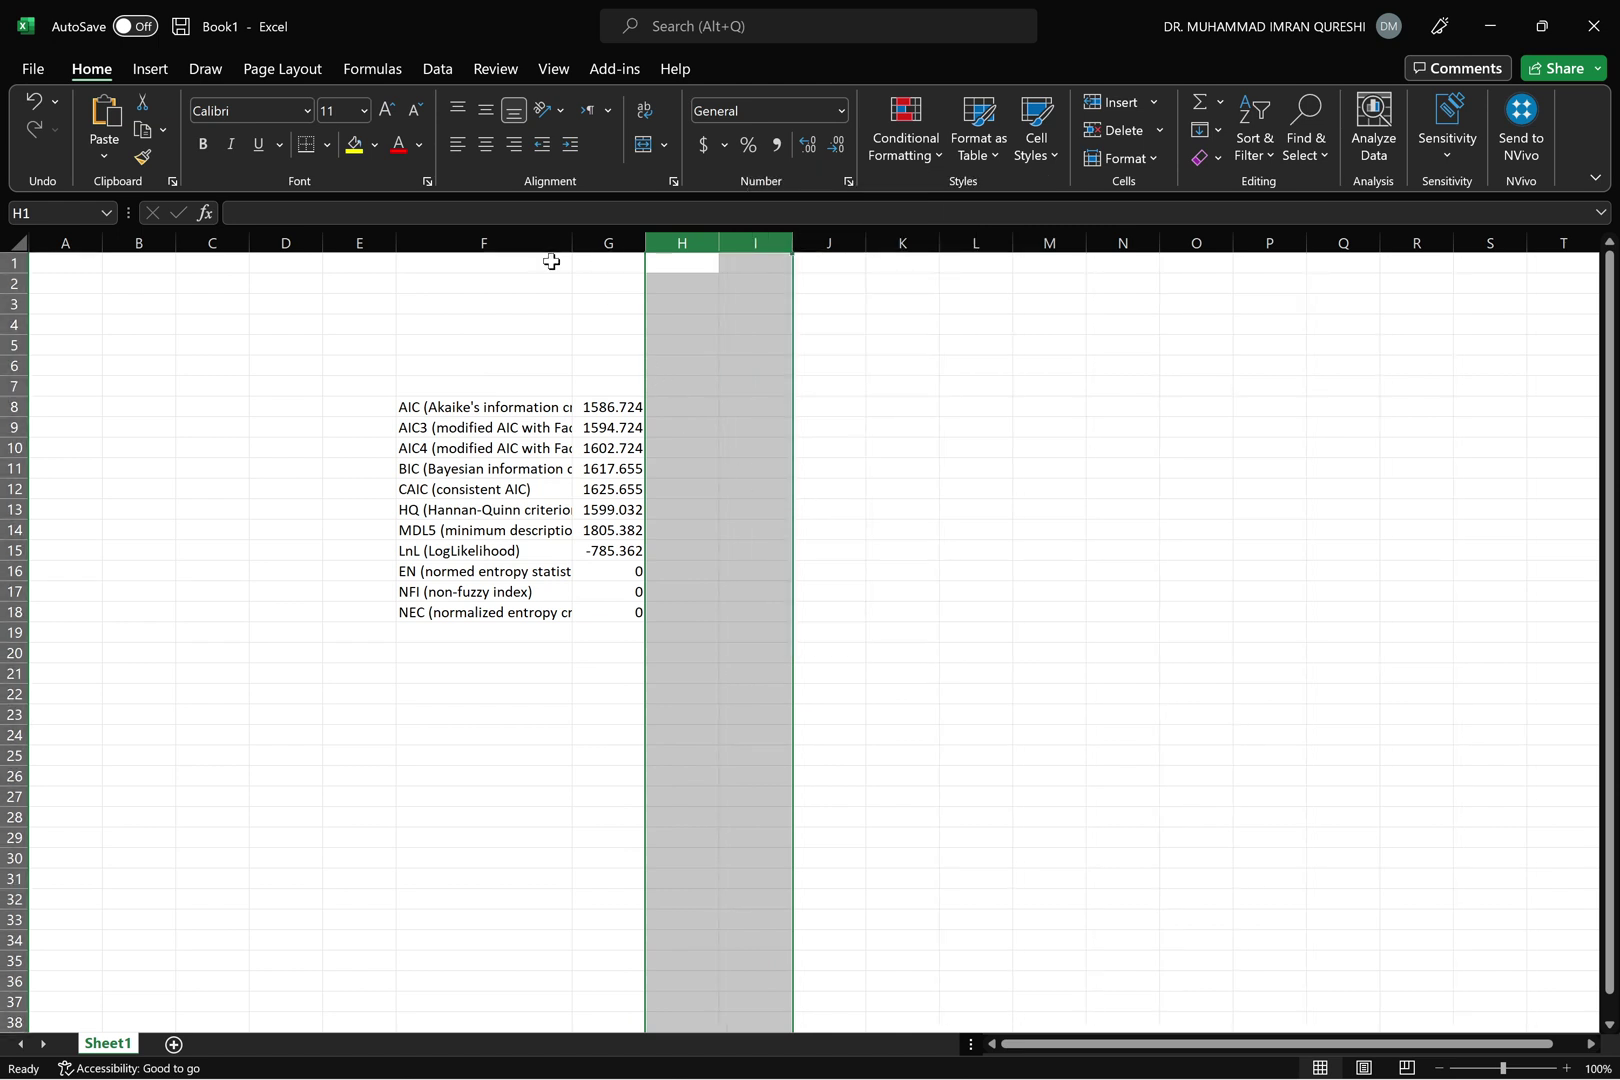
# Widen column F to fit the full criterion names and go through the list of criteria
pyautogui.moveTo(566, 243); pyautogui.dragTo(745, 252)
pyautogui.click(534, 405)
pyautogui.press('Down')
pyautogui.press('Down')
pyautogui.press('Down')
pyautogui.press('Down')
pyautogui.press('Down')
pyautogui.press('Down')
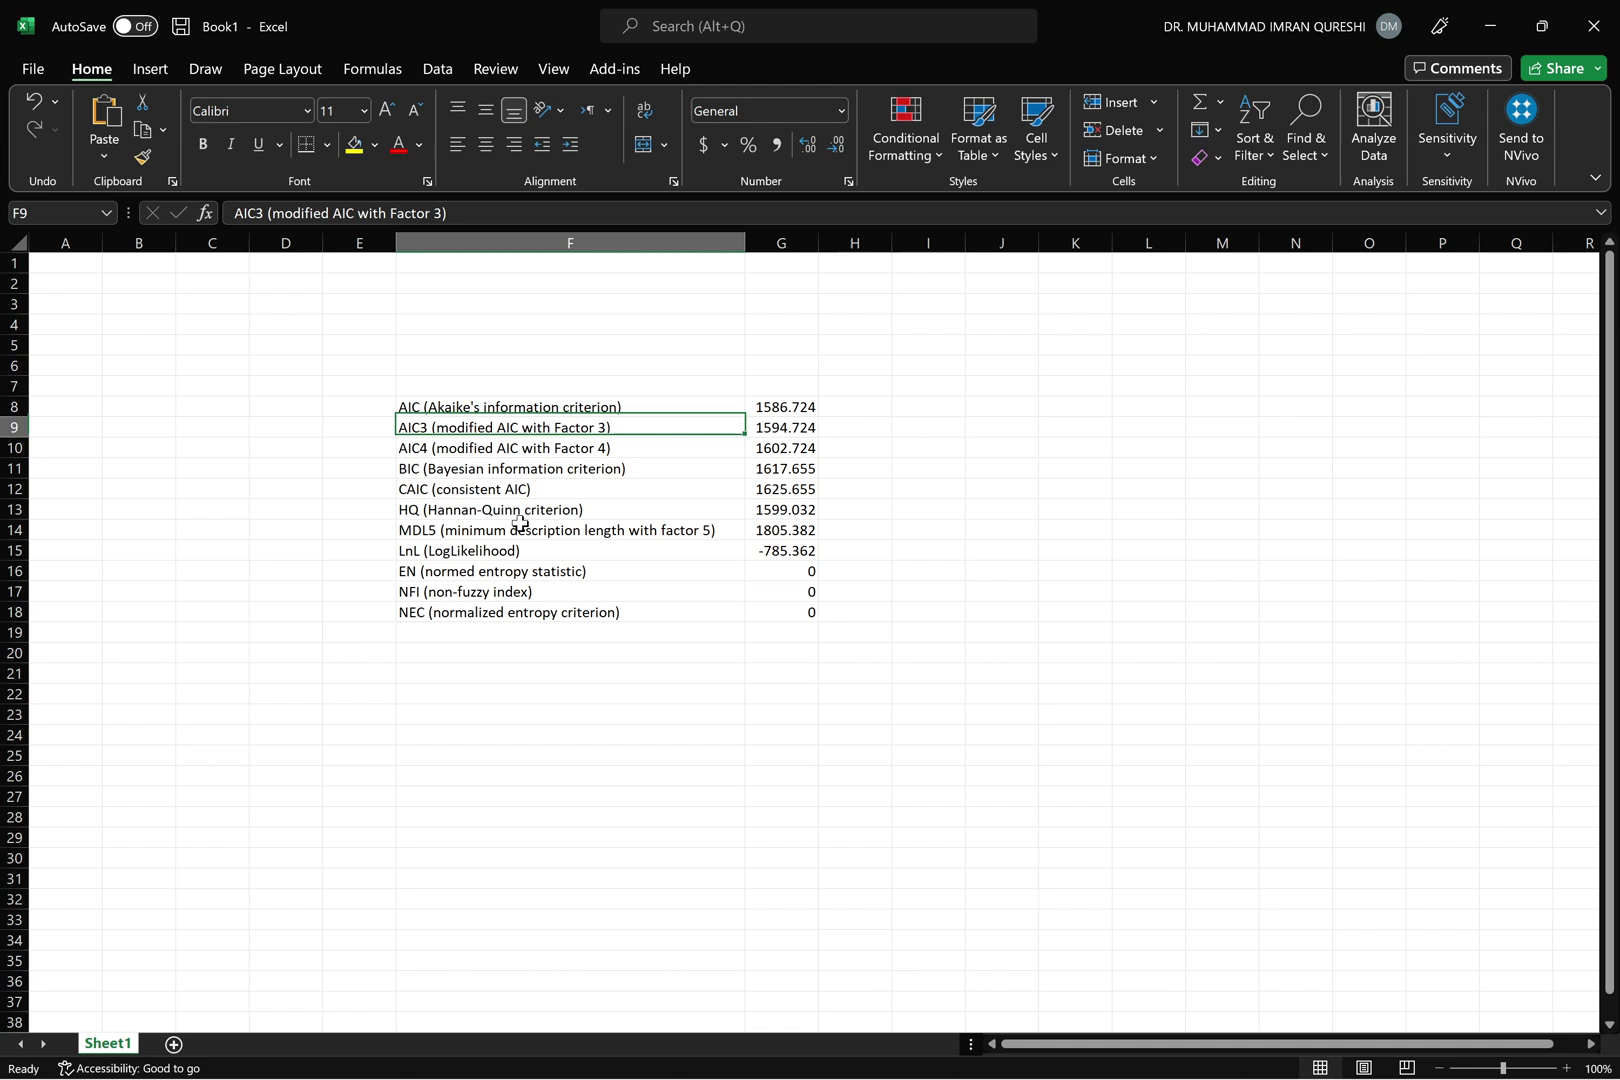
pyautogui.press('Down')
pyautogui.press('Down')
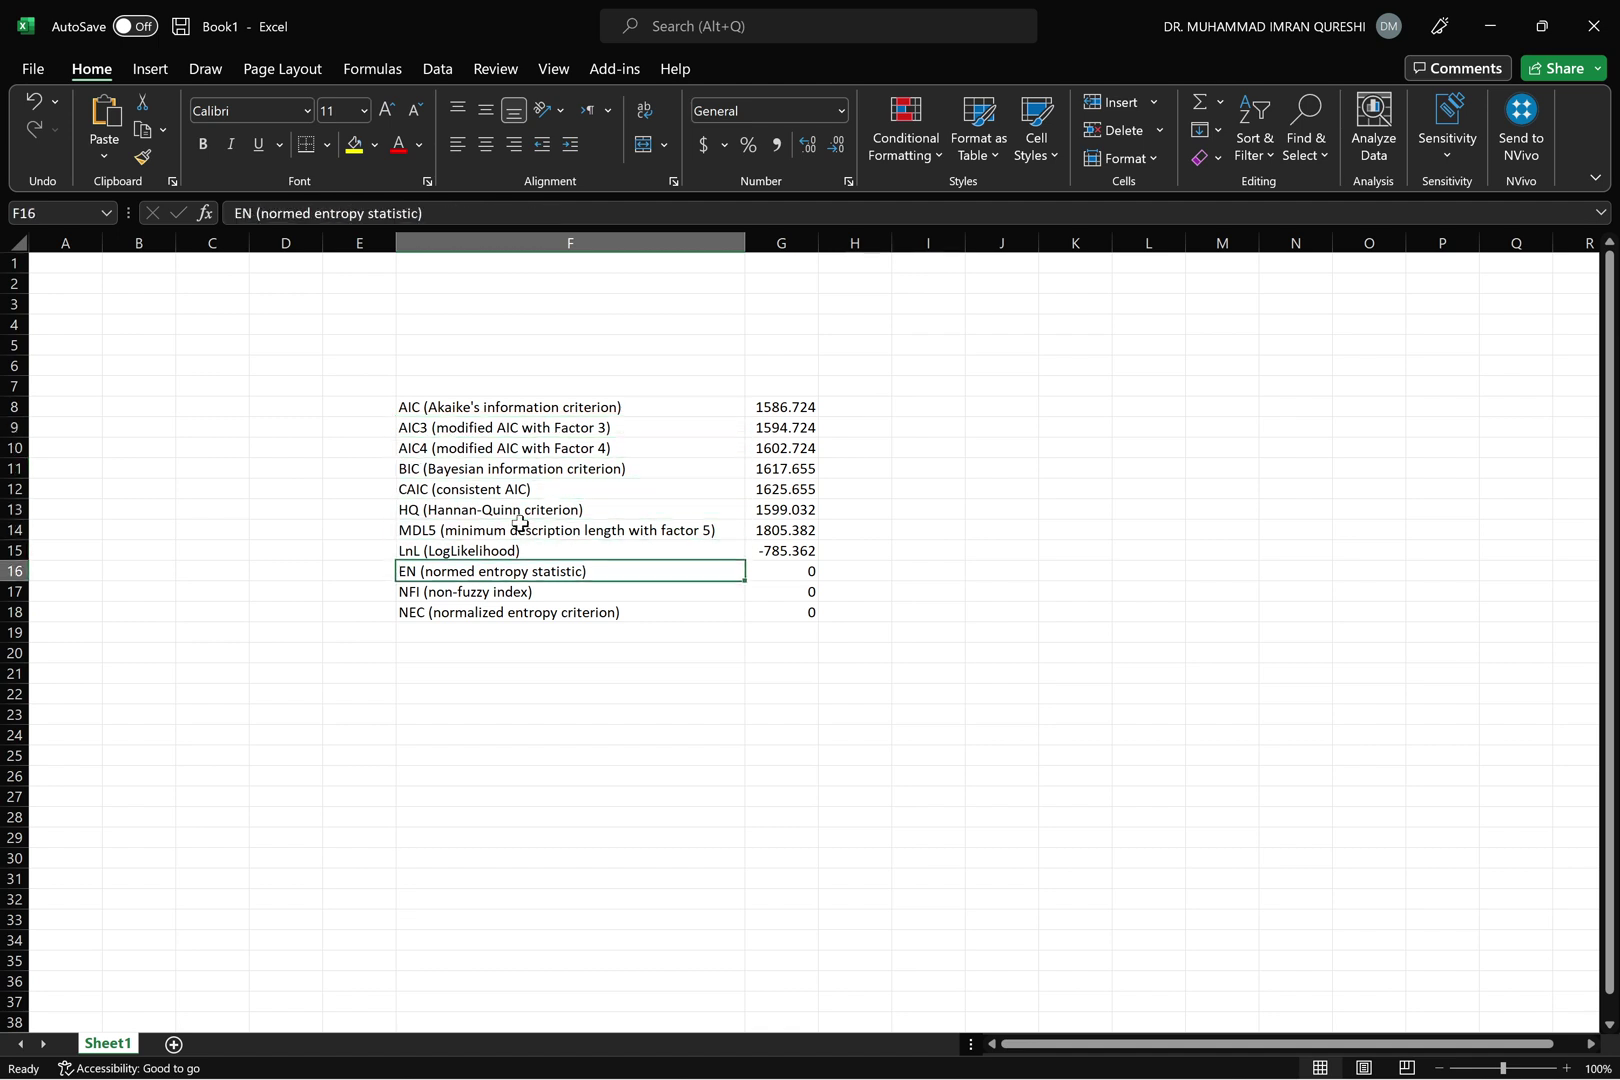
# Enter the headers "Criteria" in F7 and "Segement 1" in G7, and make both bold
pyautogui.press('Up')
pyautogui.press('Up')
pyautogui.press('Up')
pyautogui.press('Up')
pyautogui.press('Up')
pyautogui.press('Up')
pyautogui.press('Up')
pyautogui.press('Up')
pyautogui.press('Up')
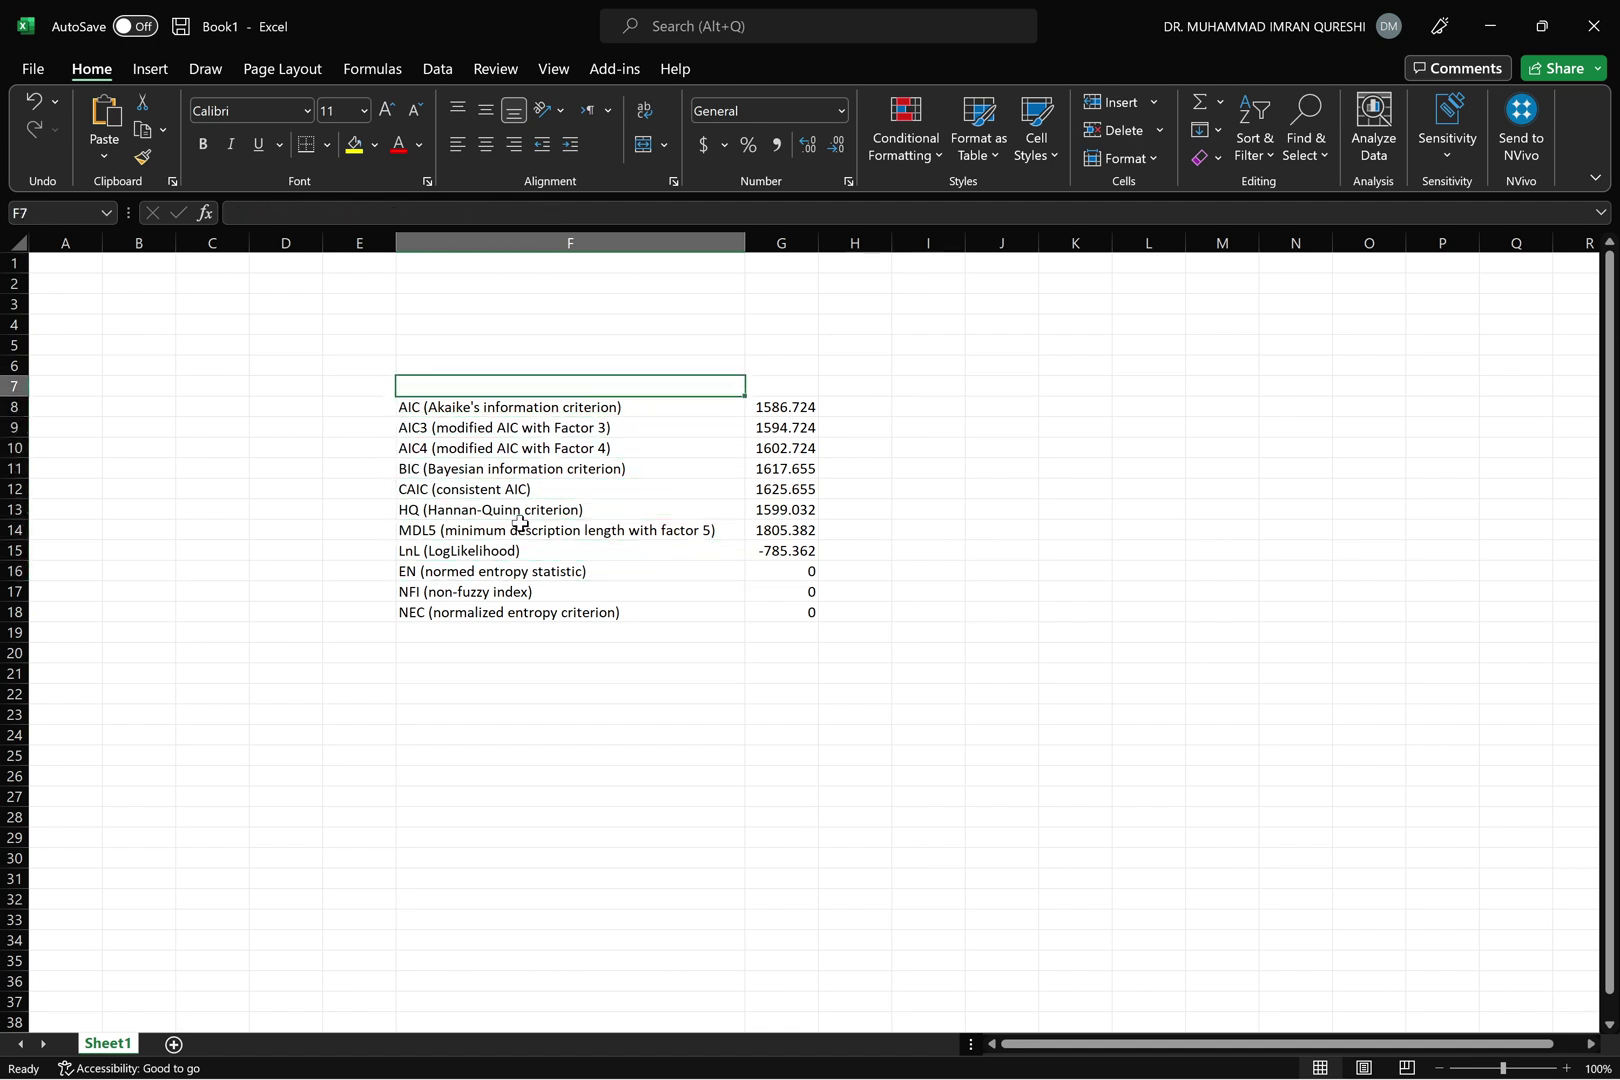
pyautogui.write('Criteria')
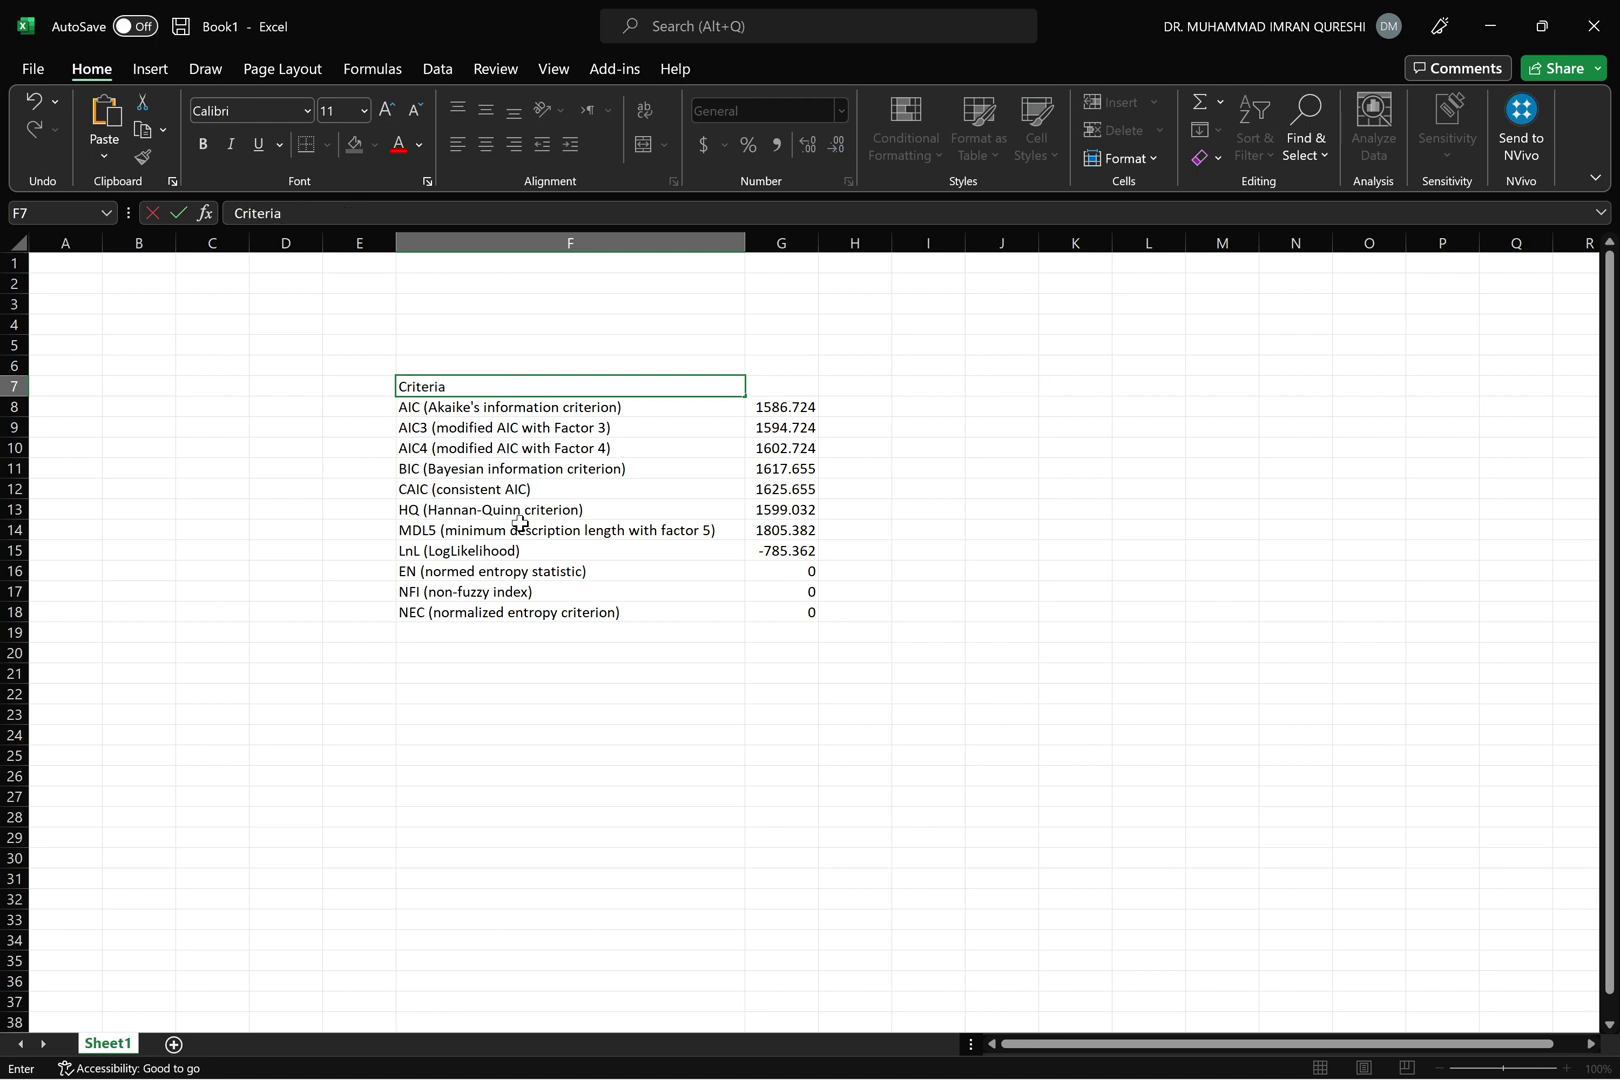
pyautogui.press('Tab')
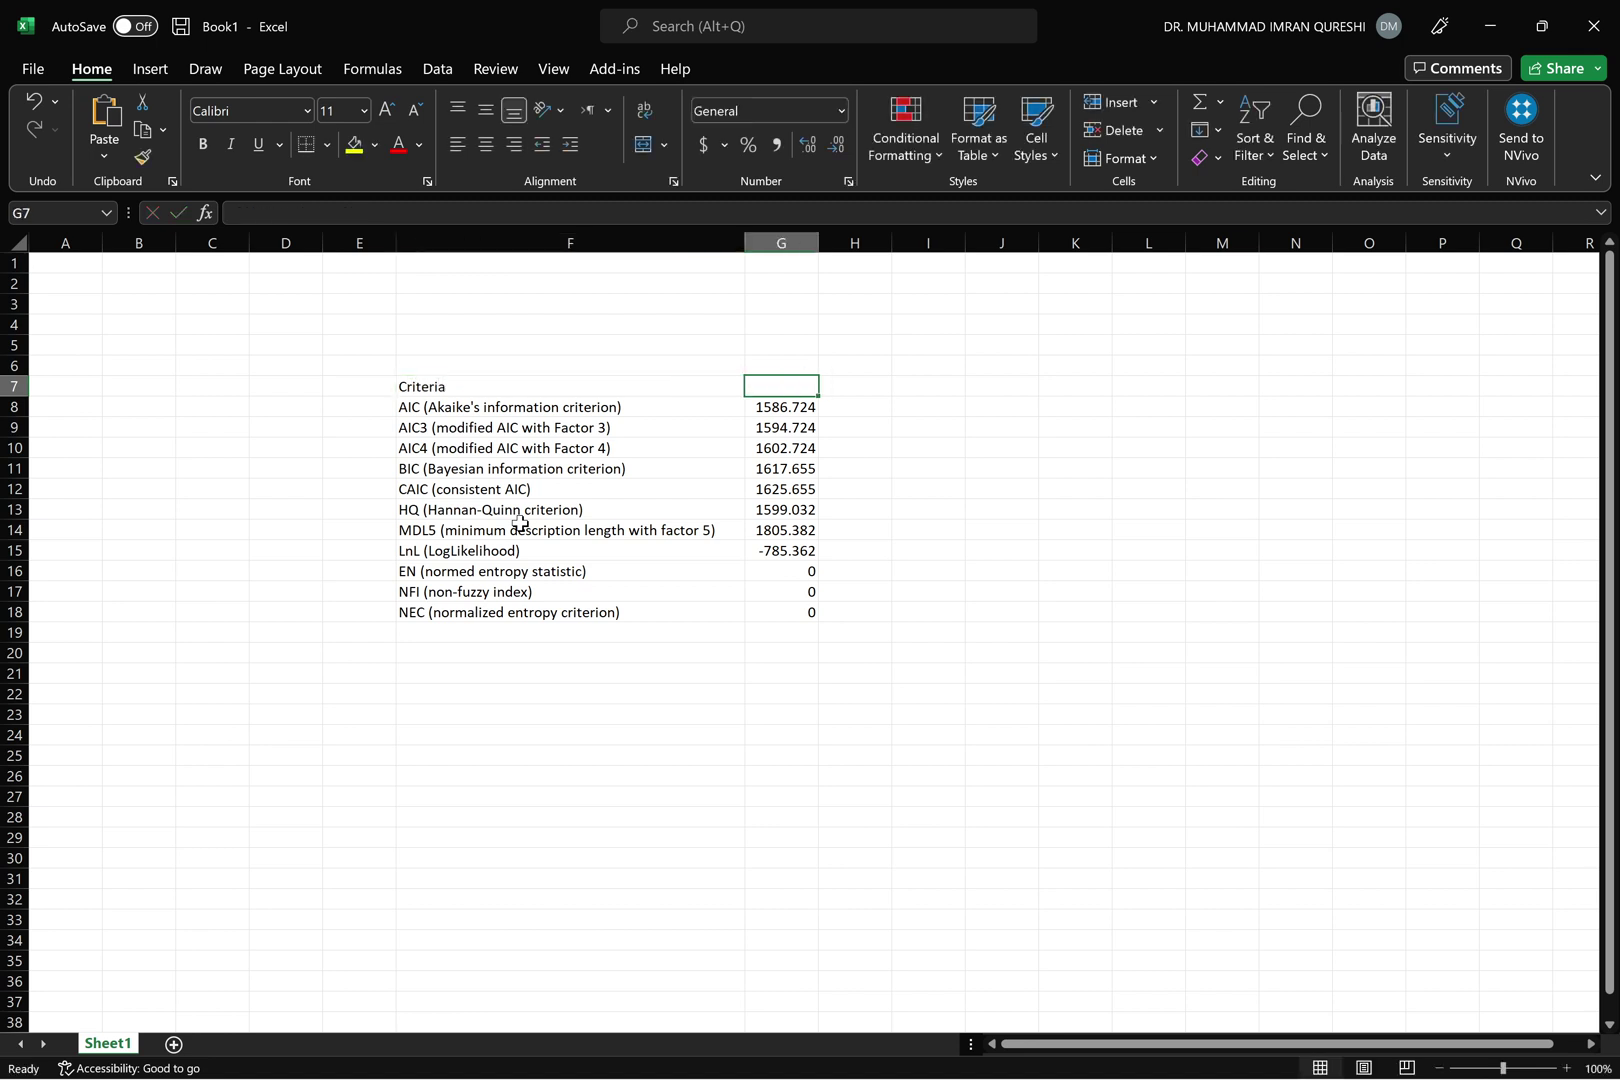
pyautogui.write('Sege')
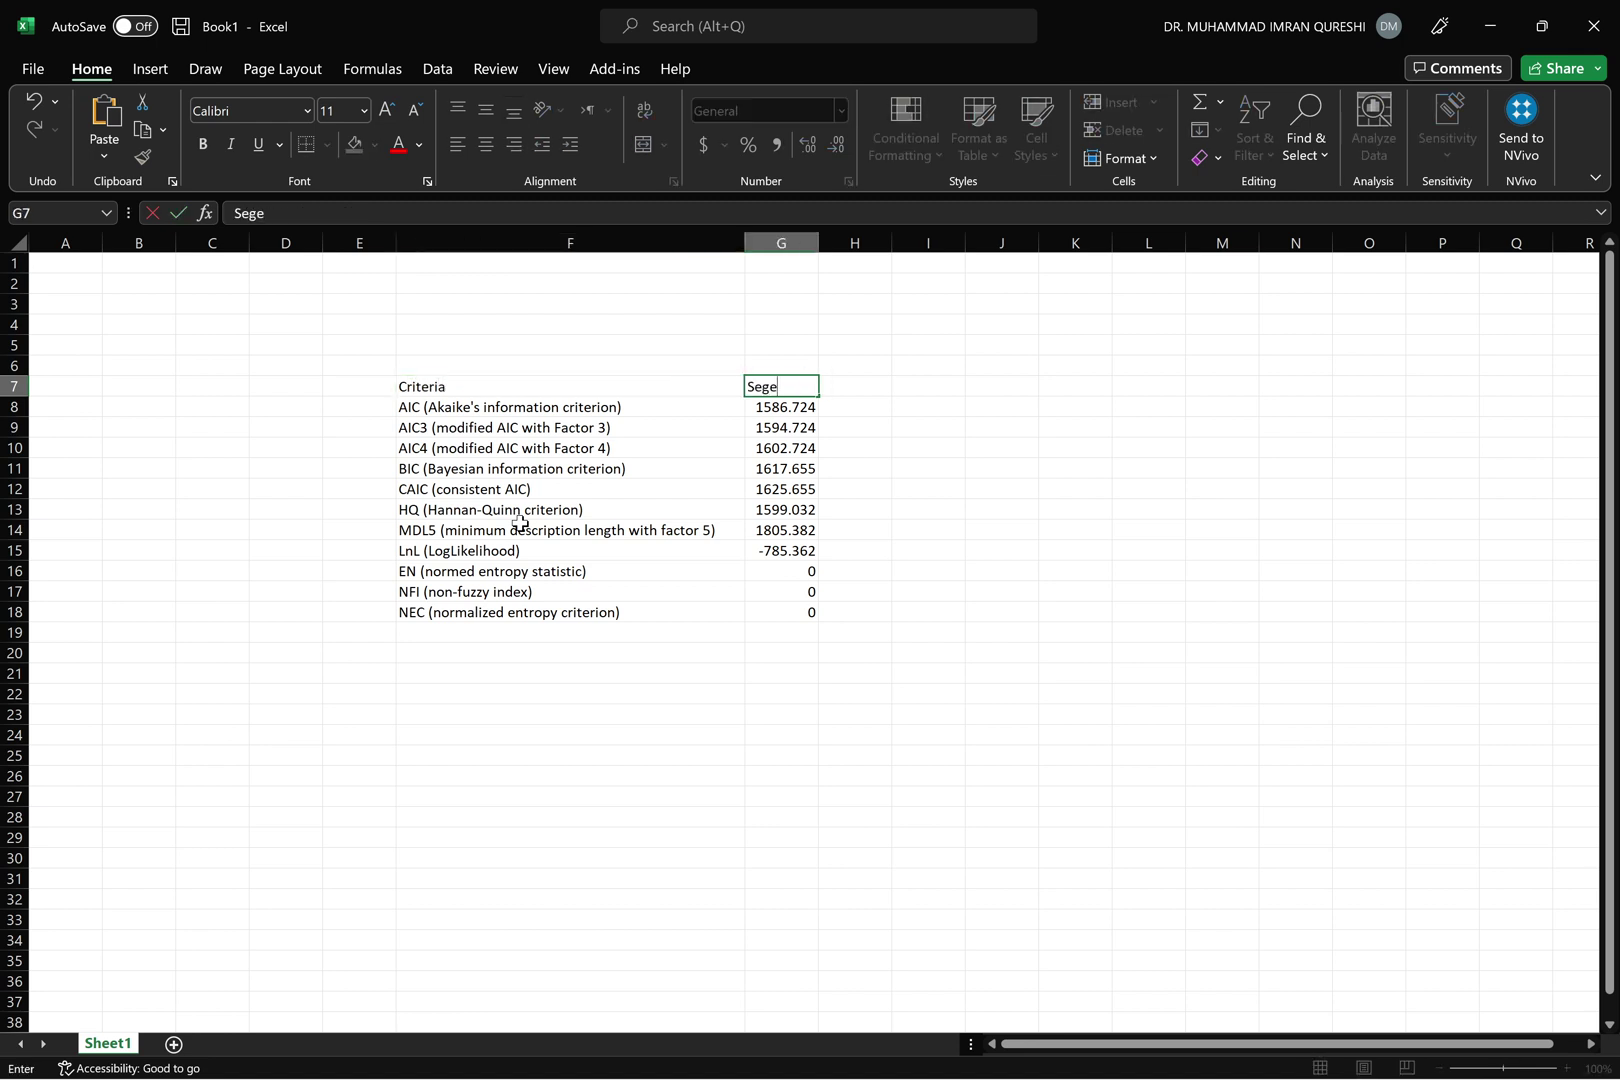
pyautogui.write('ment 1')
pyautogui.press('Return')
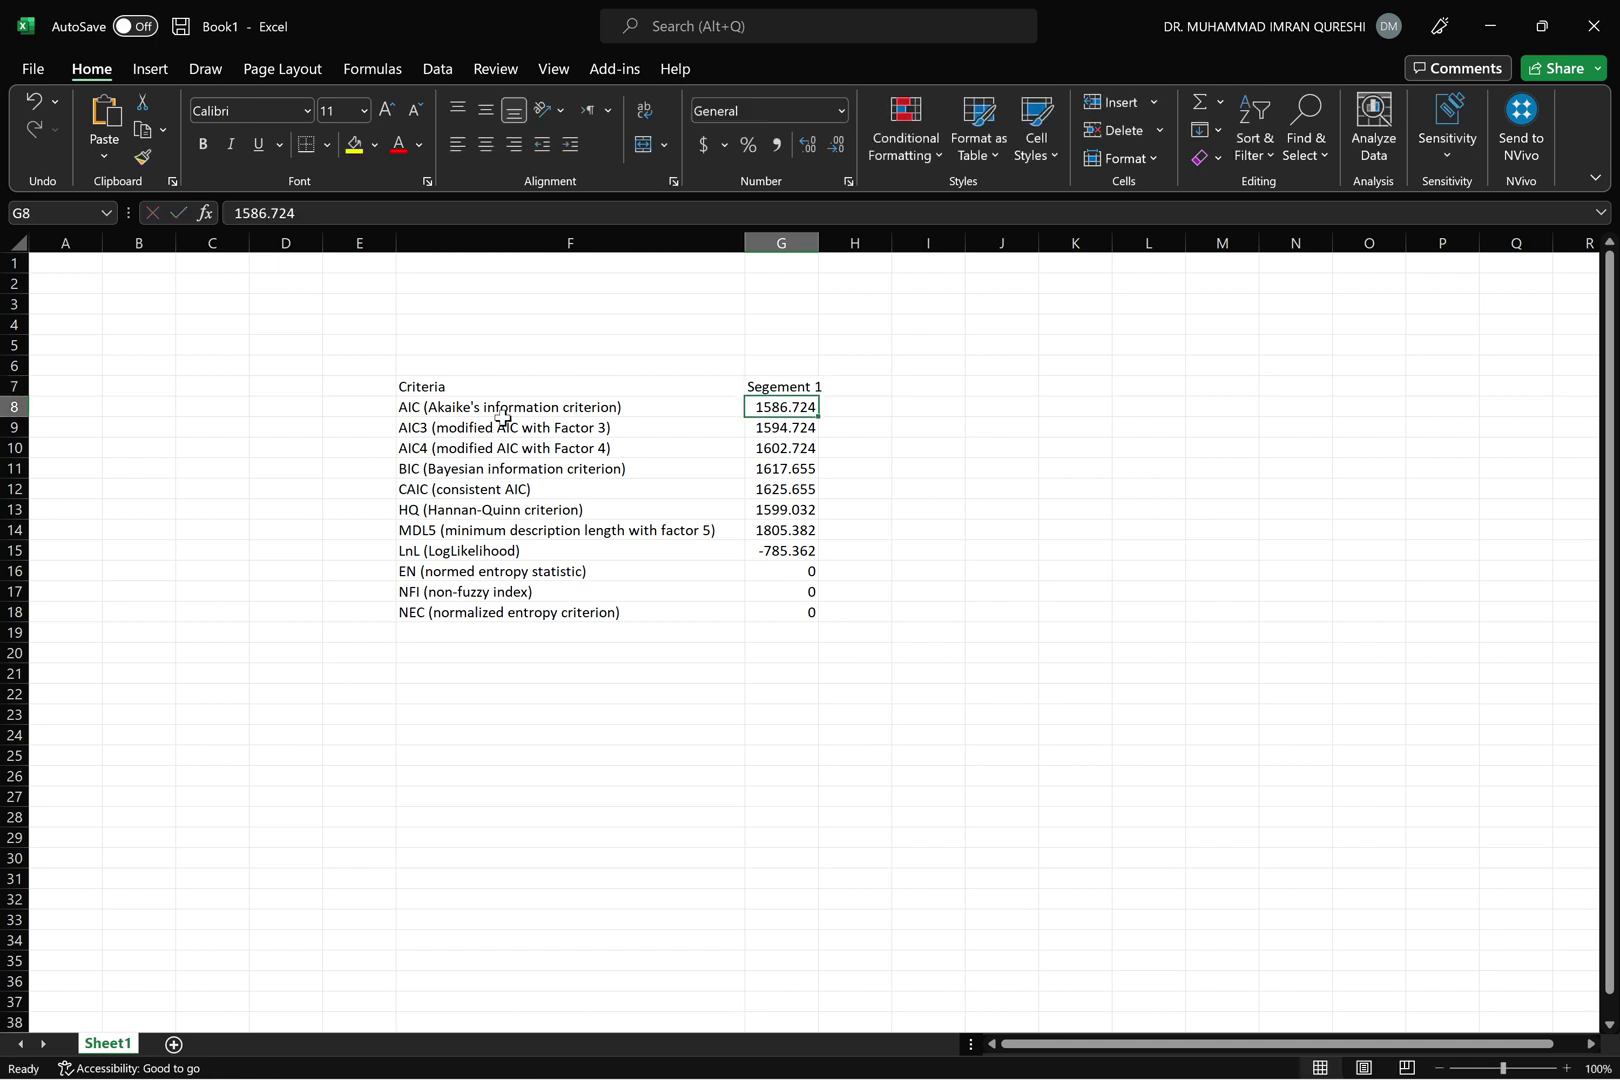
pyautogui.moveTo(505, 387); pyautogui.dragTo(750, 380)
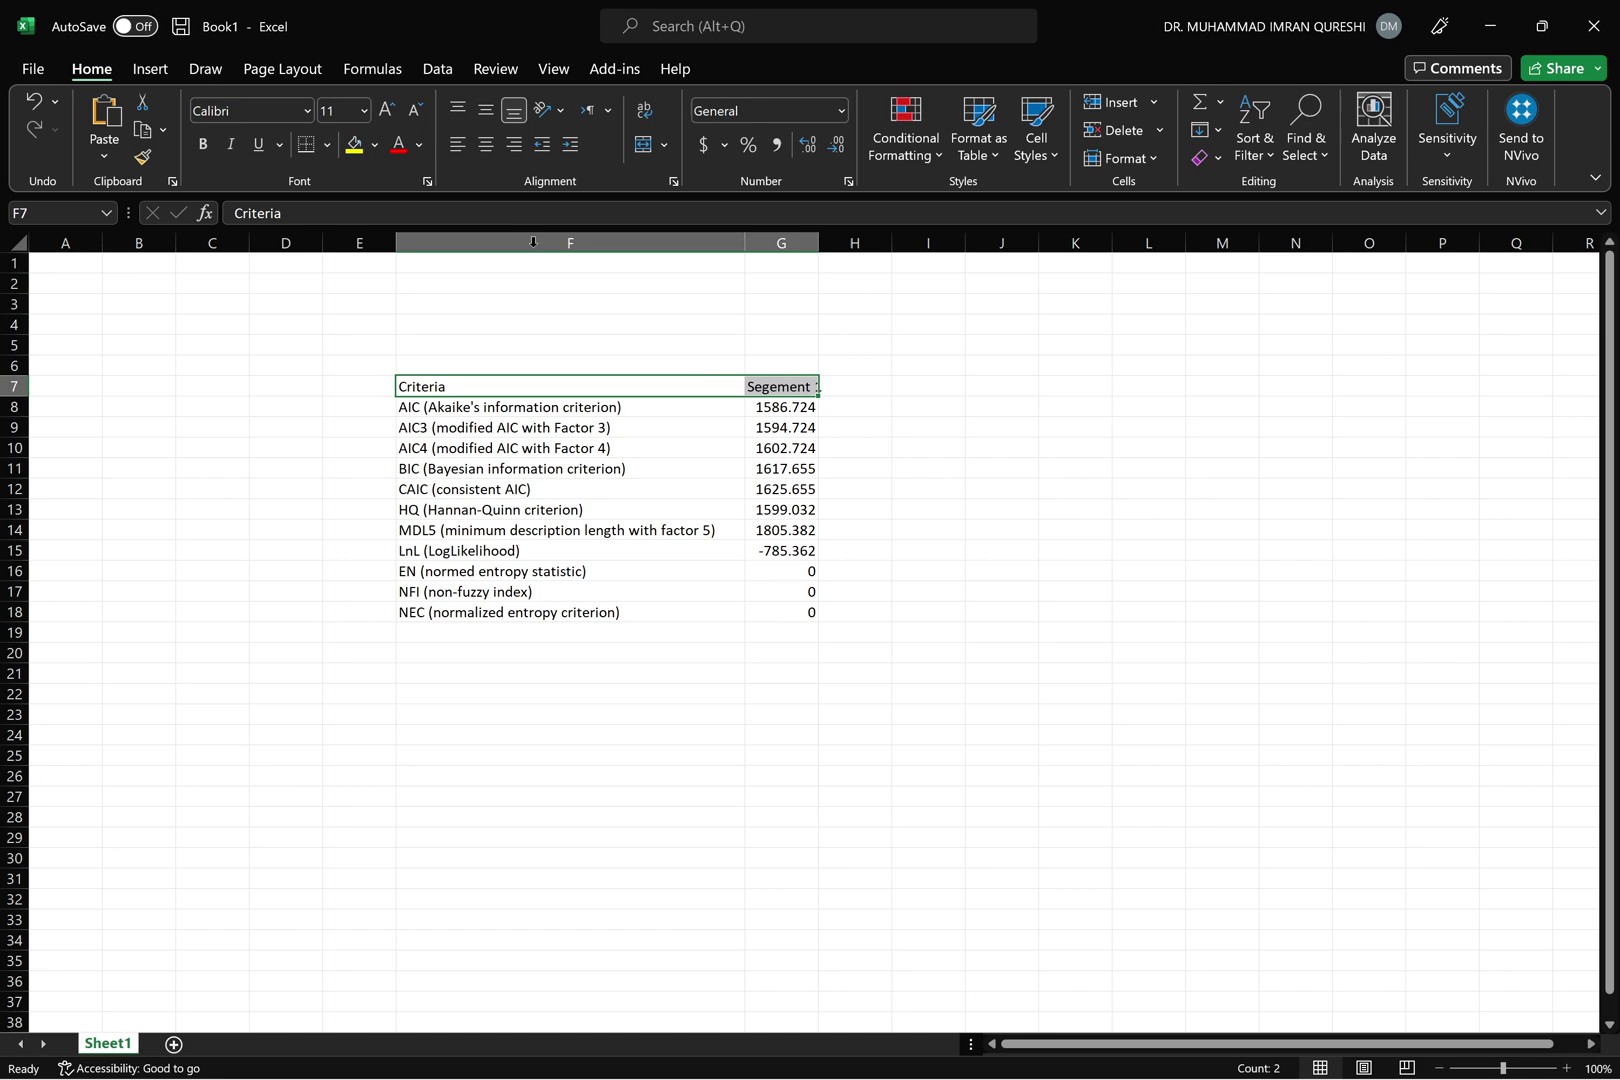
pyautogui.click(208, 143)
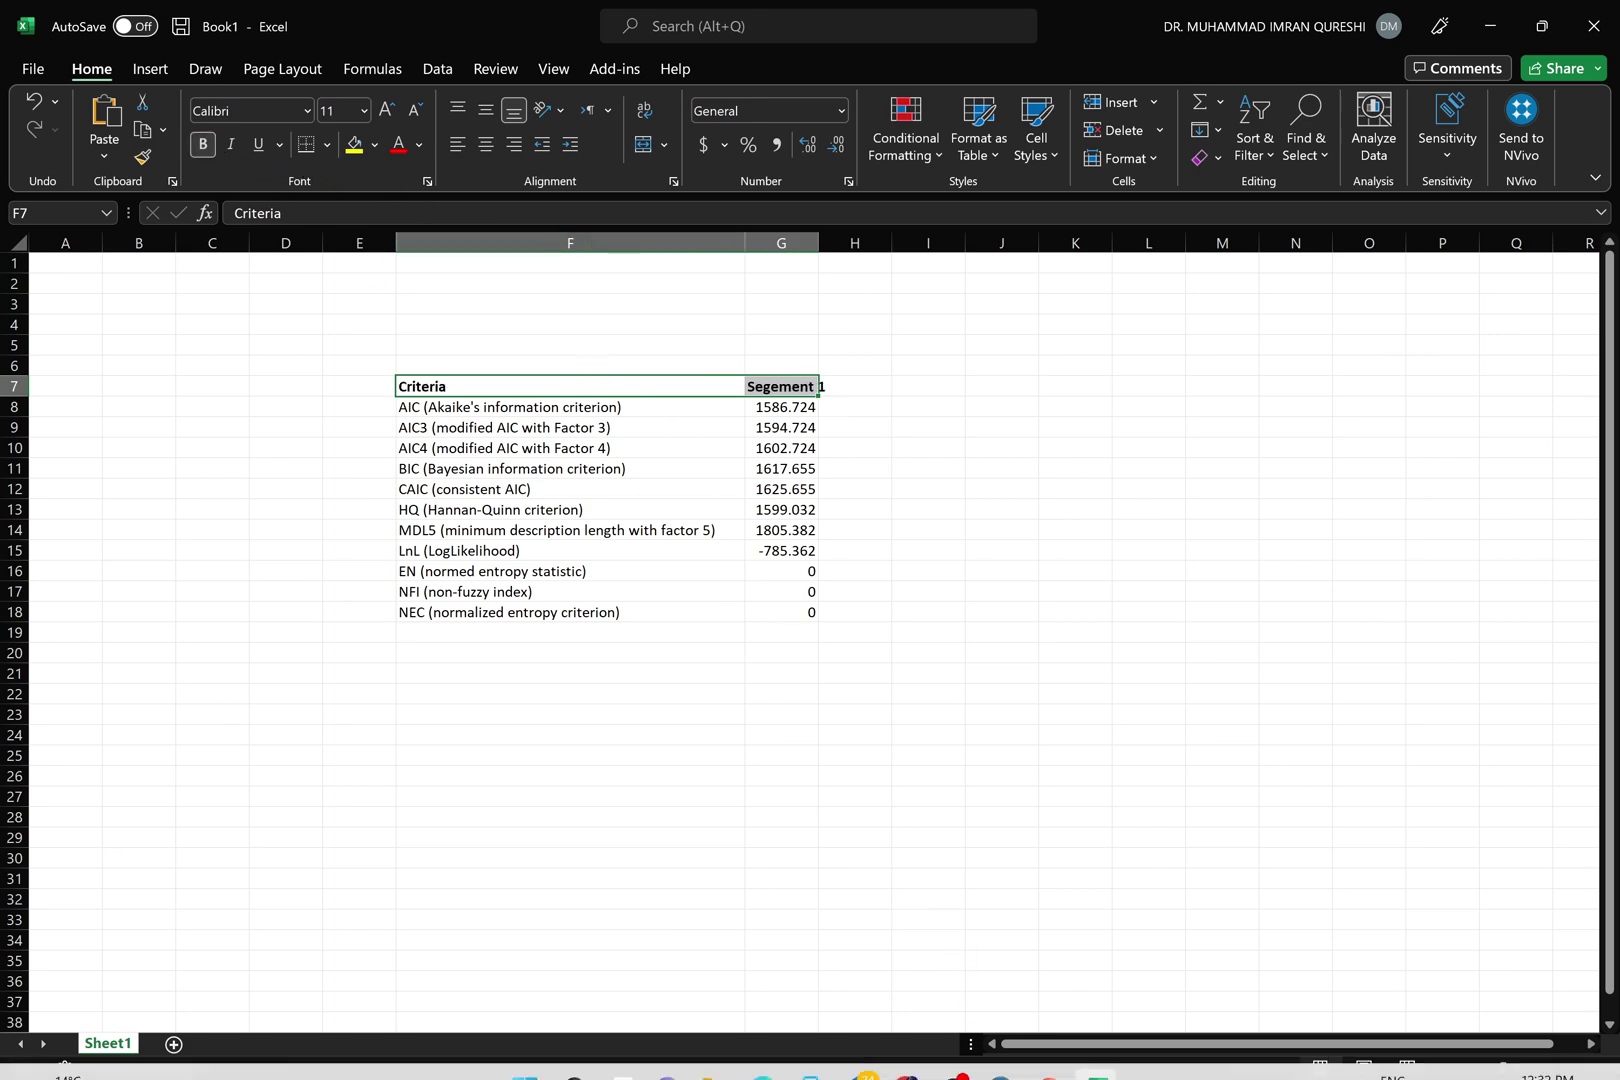
# Switch to SmartPLS, return to the model, and run the FIMIX segmentation with 2 segments
pyautogui.click(998, 1058)
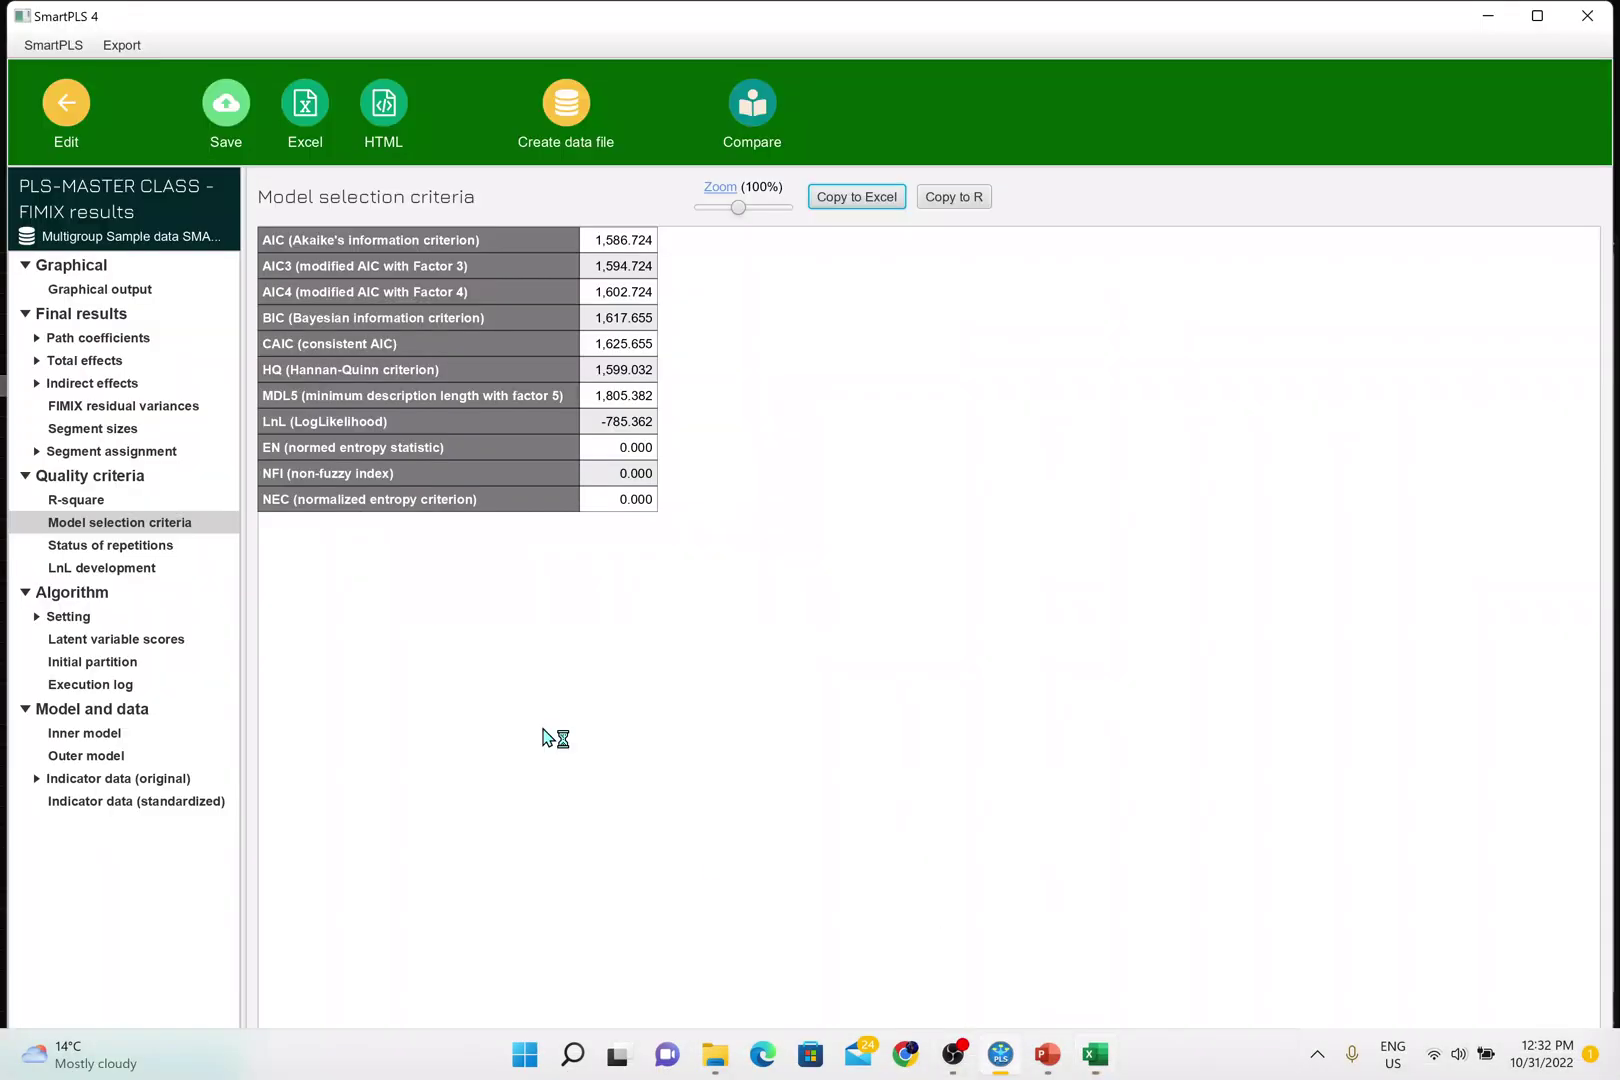
pyautogui.click(76, 120)
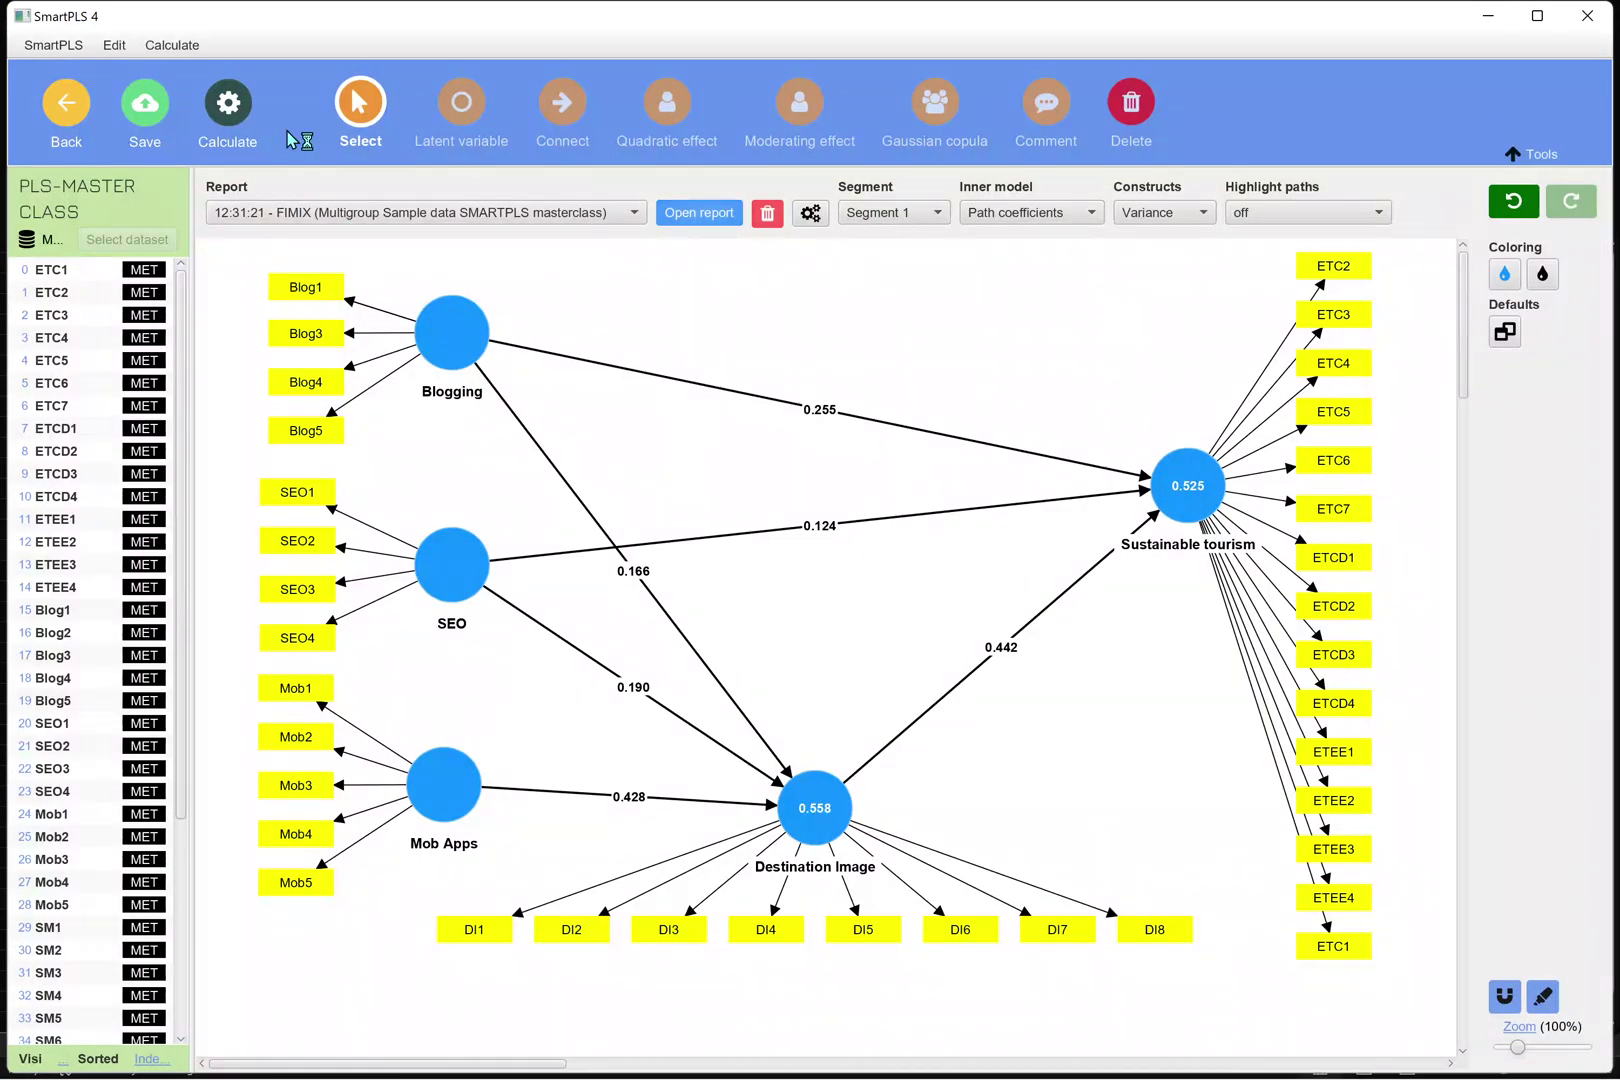
pyautogui.click(215, 106)
pyautogui.click(306, 272)
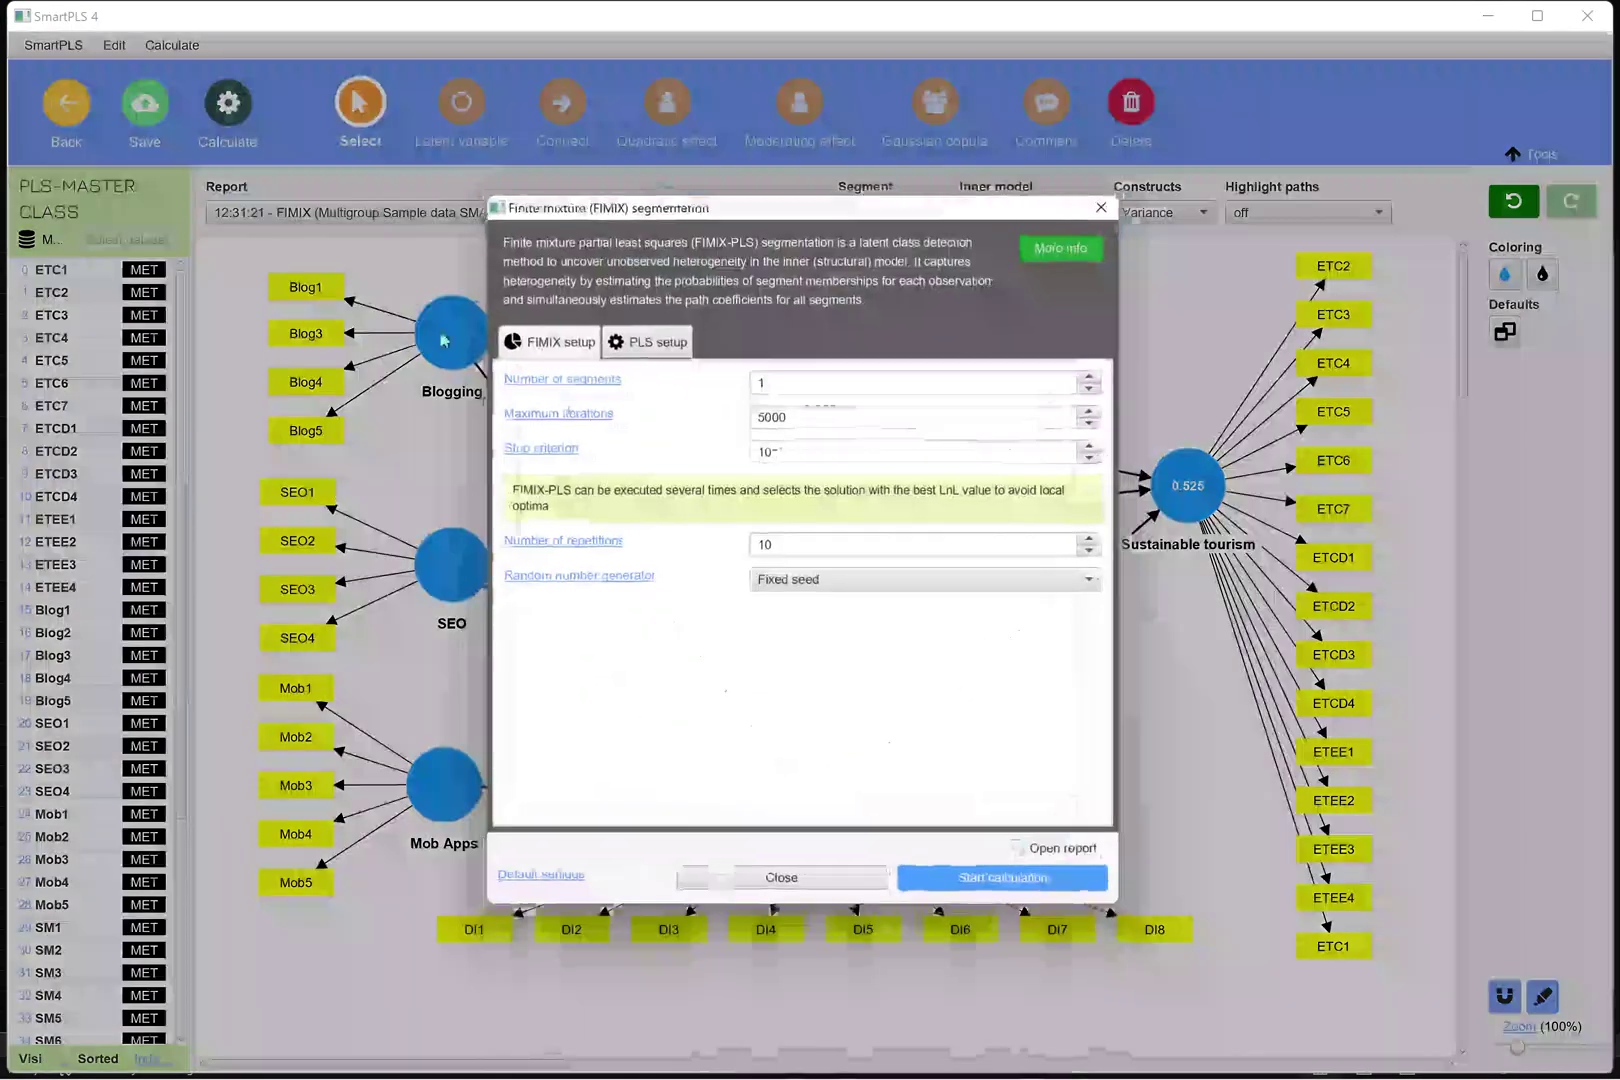
pyautogui.click(1100, 377)
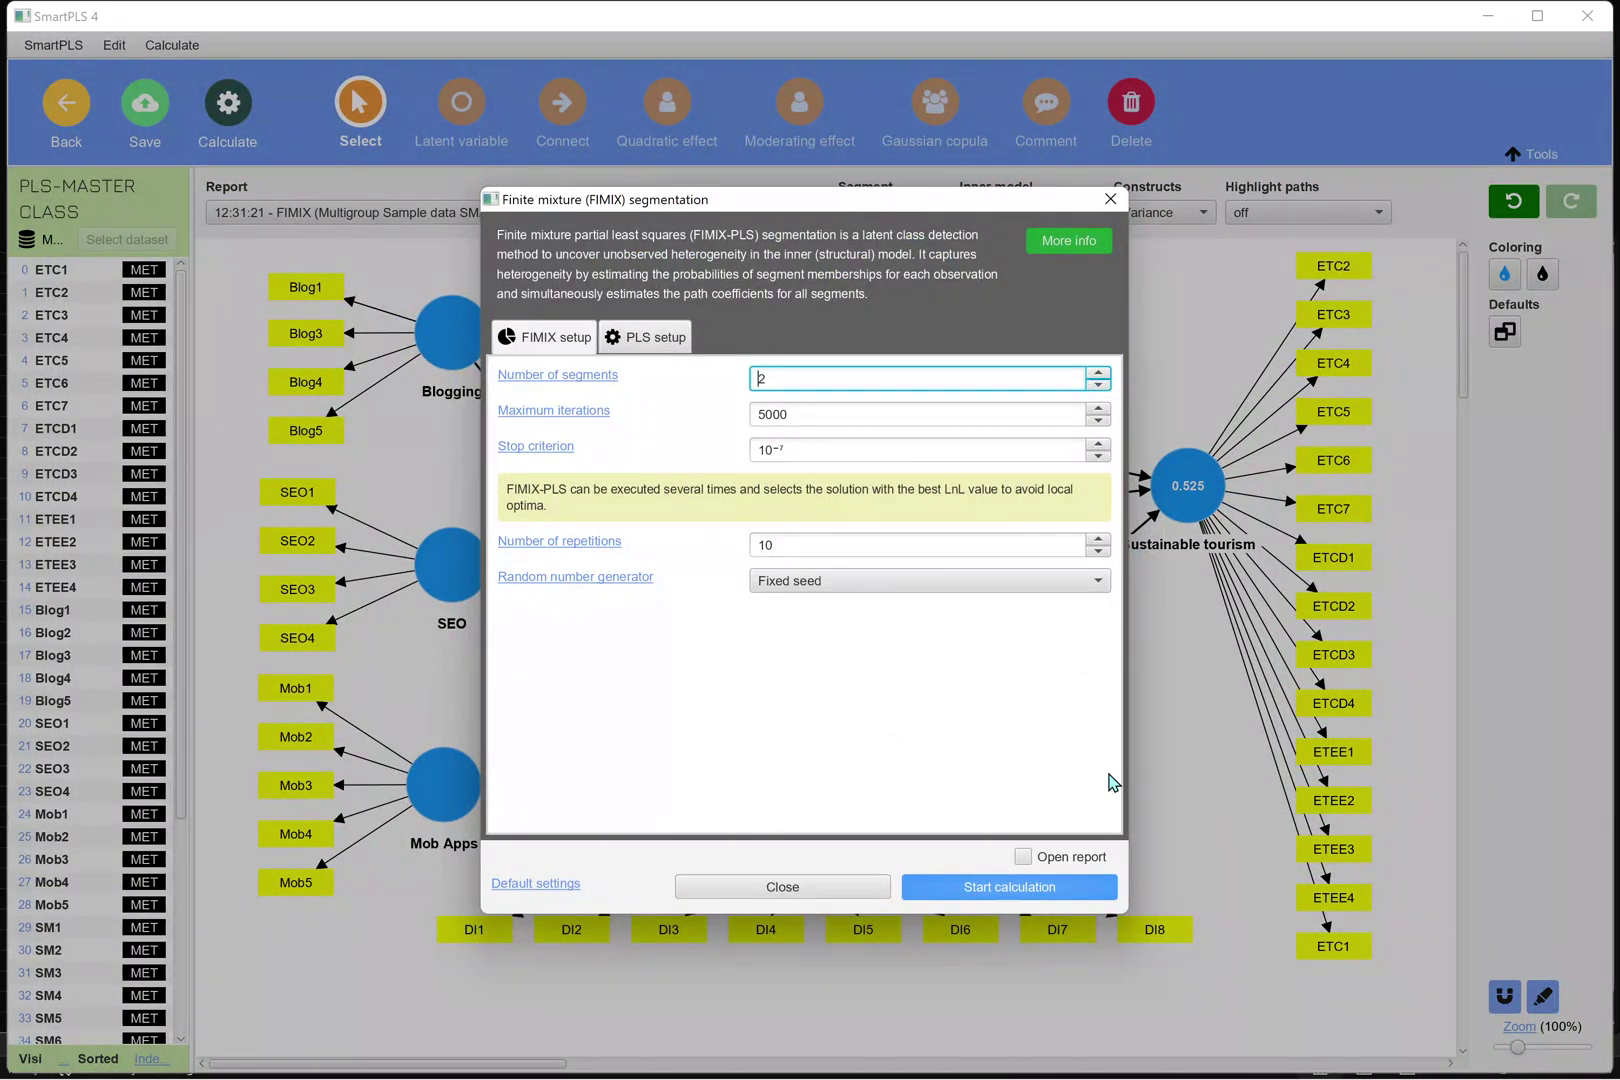
pyautogui.click(1100, 887)
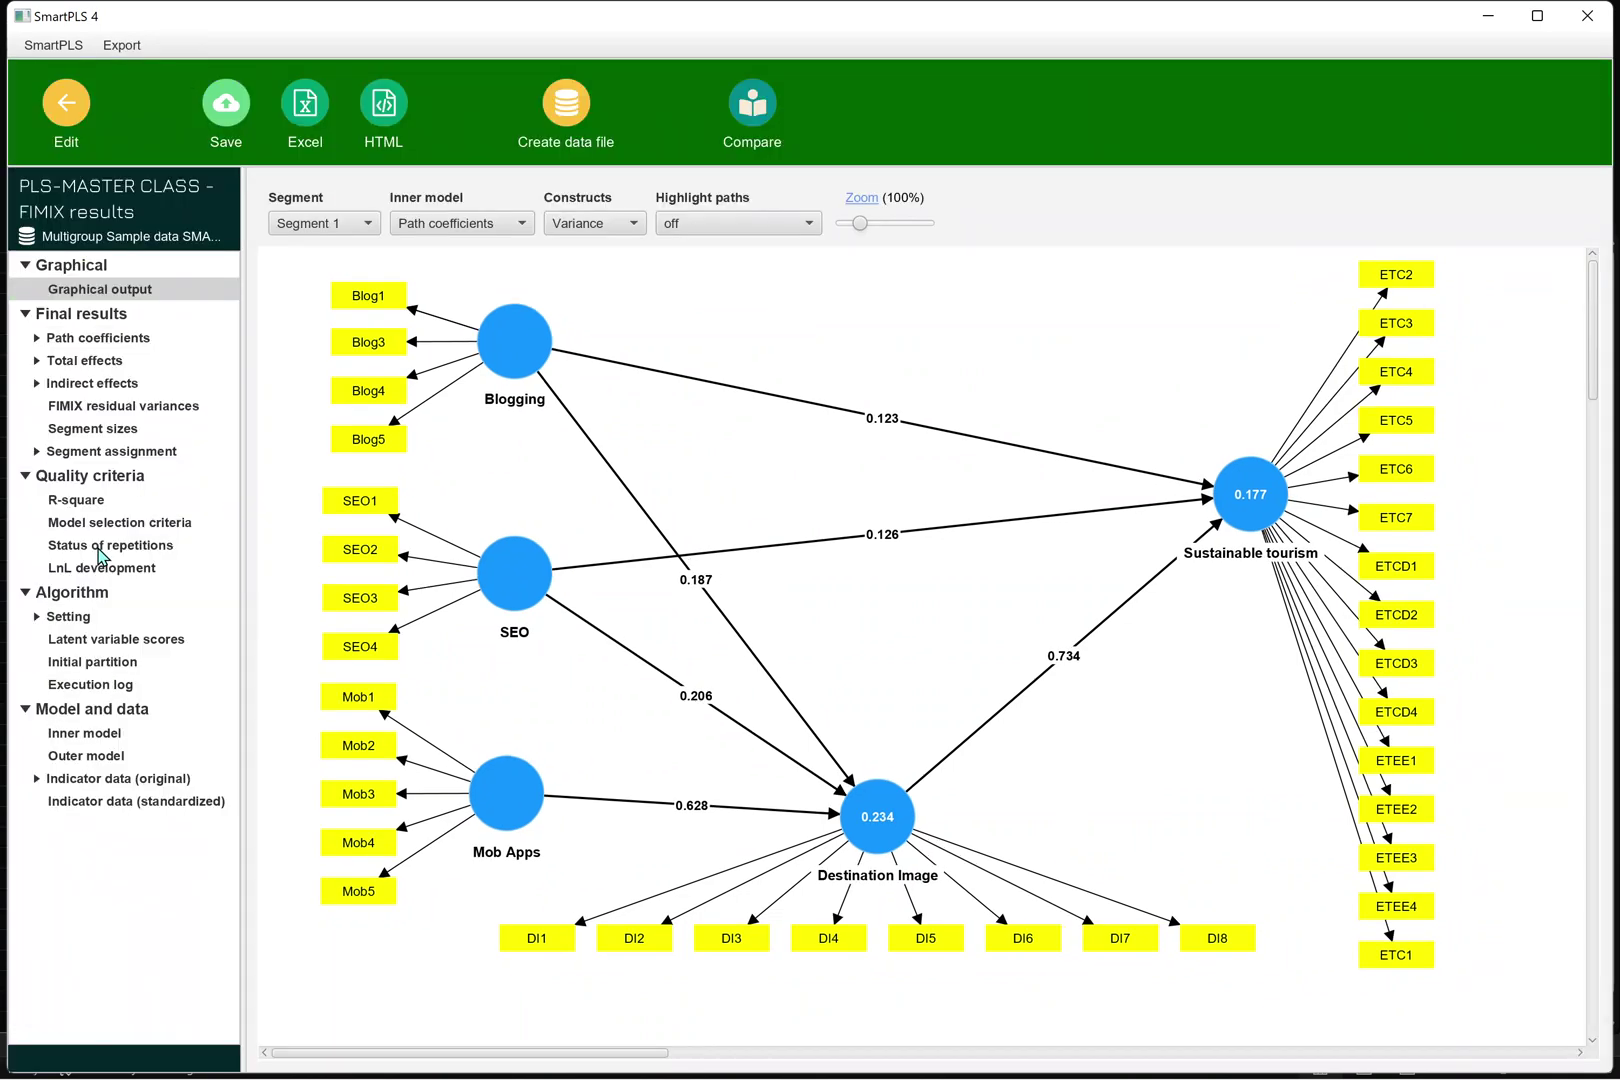
# Copy the two-segment model selection criteria in Excel format and paste them at H7 in the Excel sheet
pyautogui.click(98, 524)
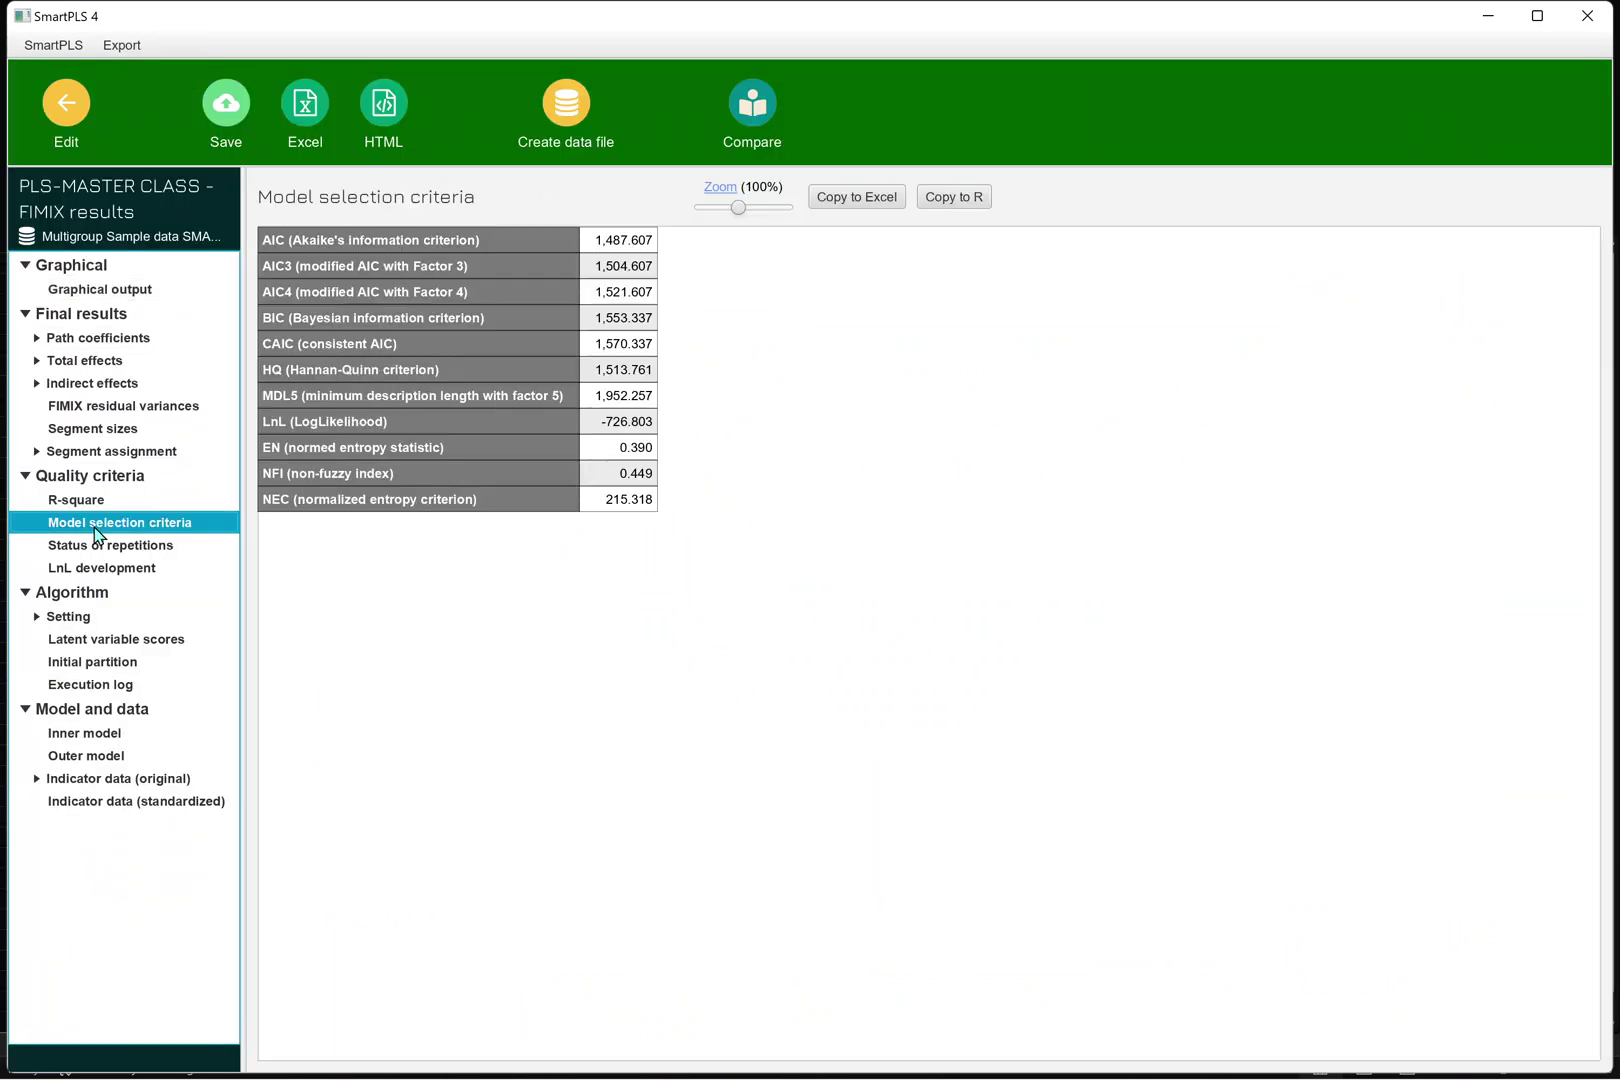
pyautogui.click(858, 197)
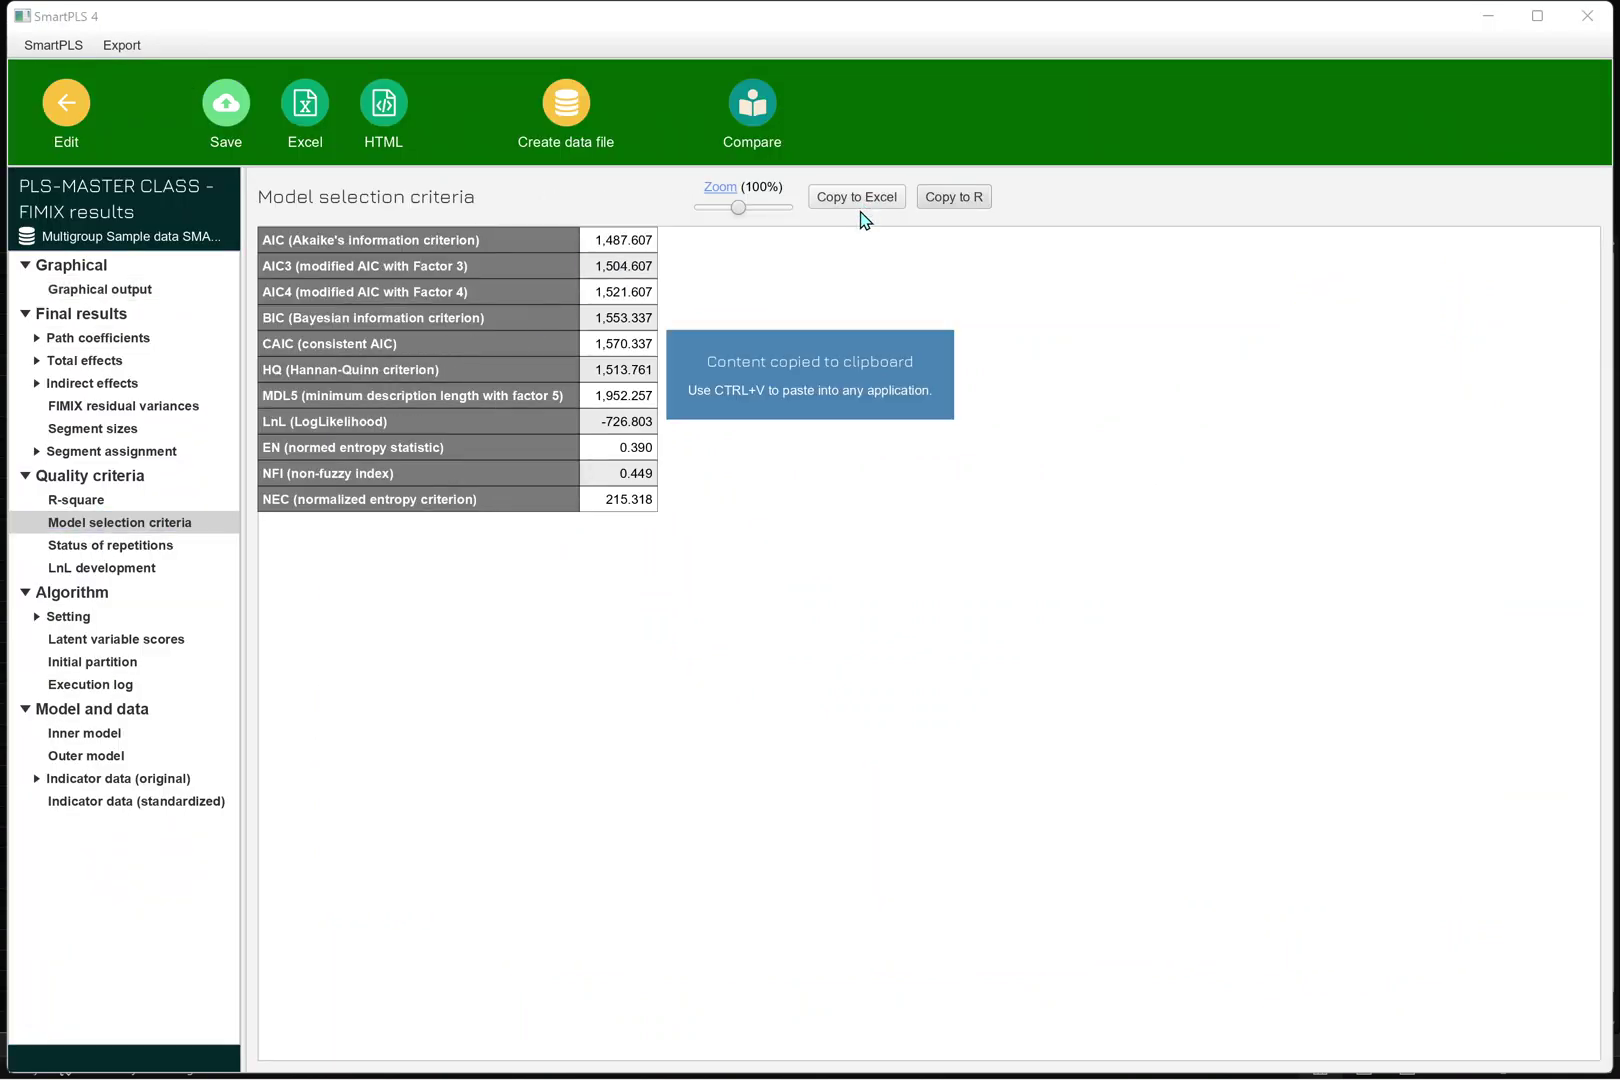
pyautogui.click(1085, 1060)
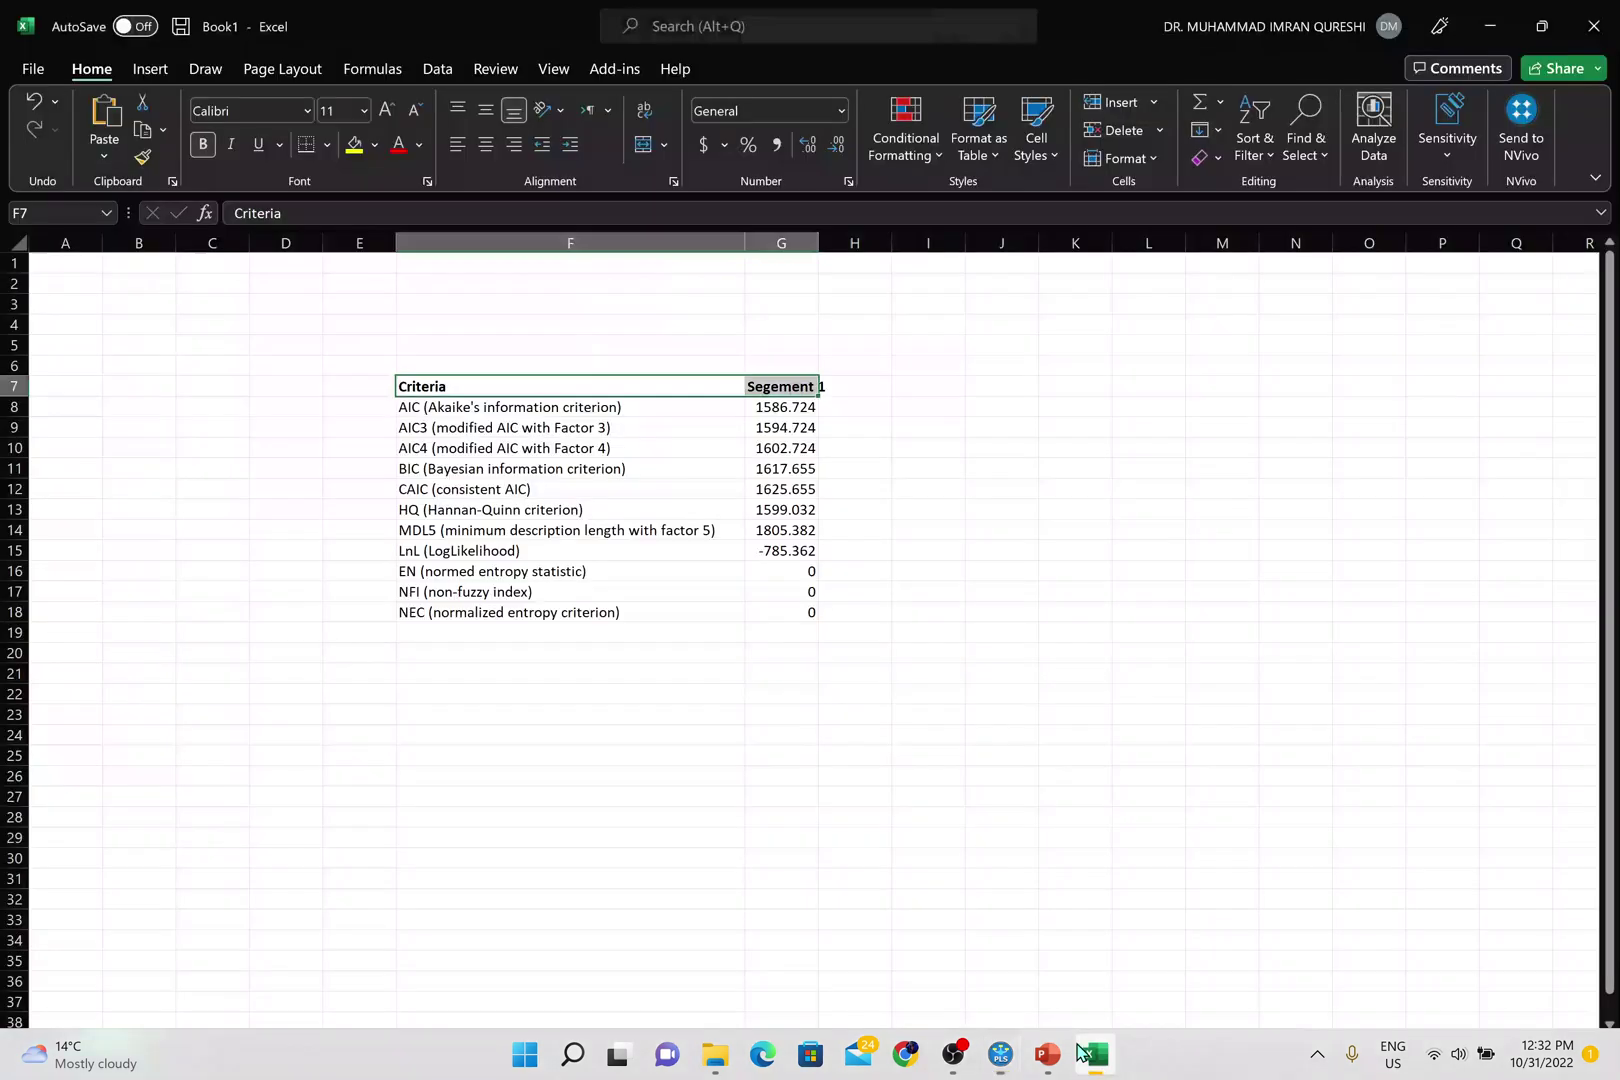
pyautogui.click(871, 386)
pyautogui.hotkey('ctrl', 'v')
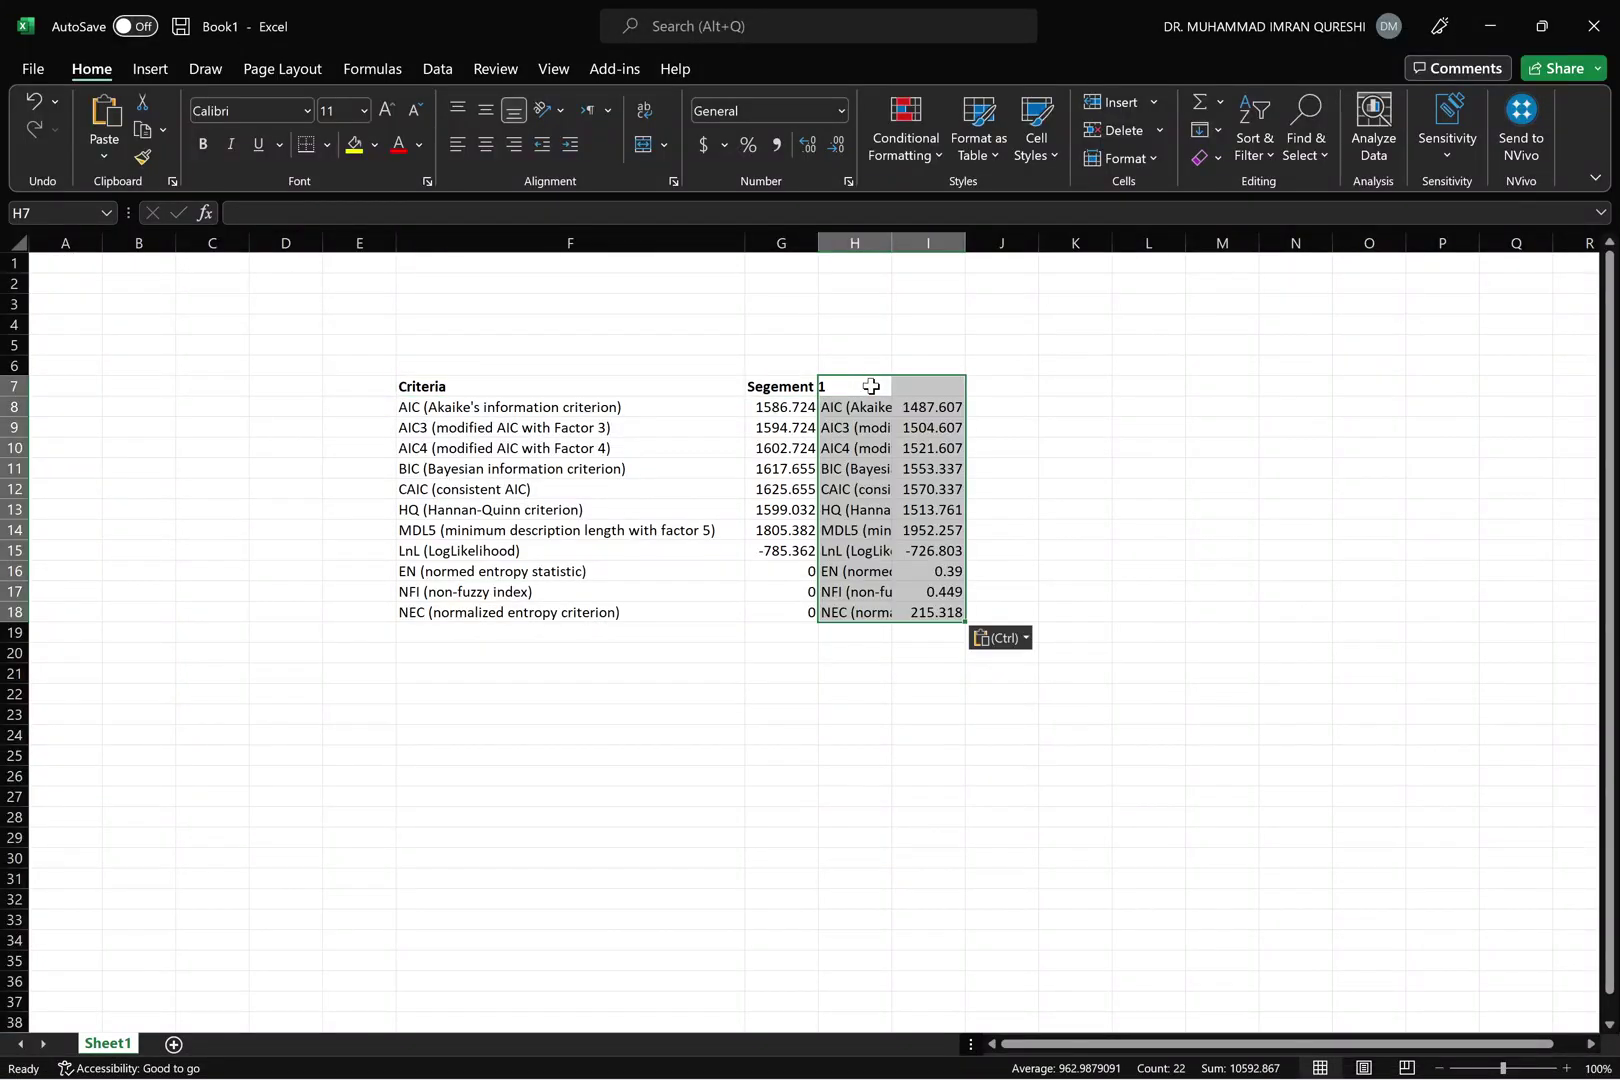
# Delete column H with the repeated criterion names and extend the G7 header into H7 as "Segement 2"
pyautogui.click(774, 385)
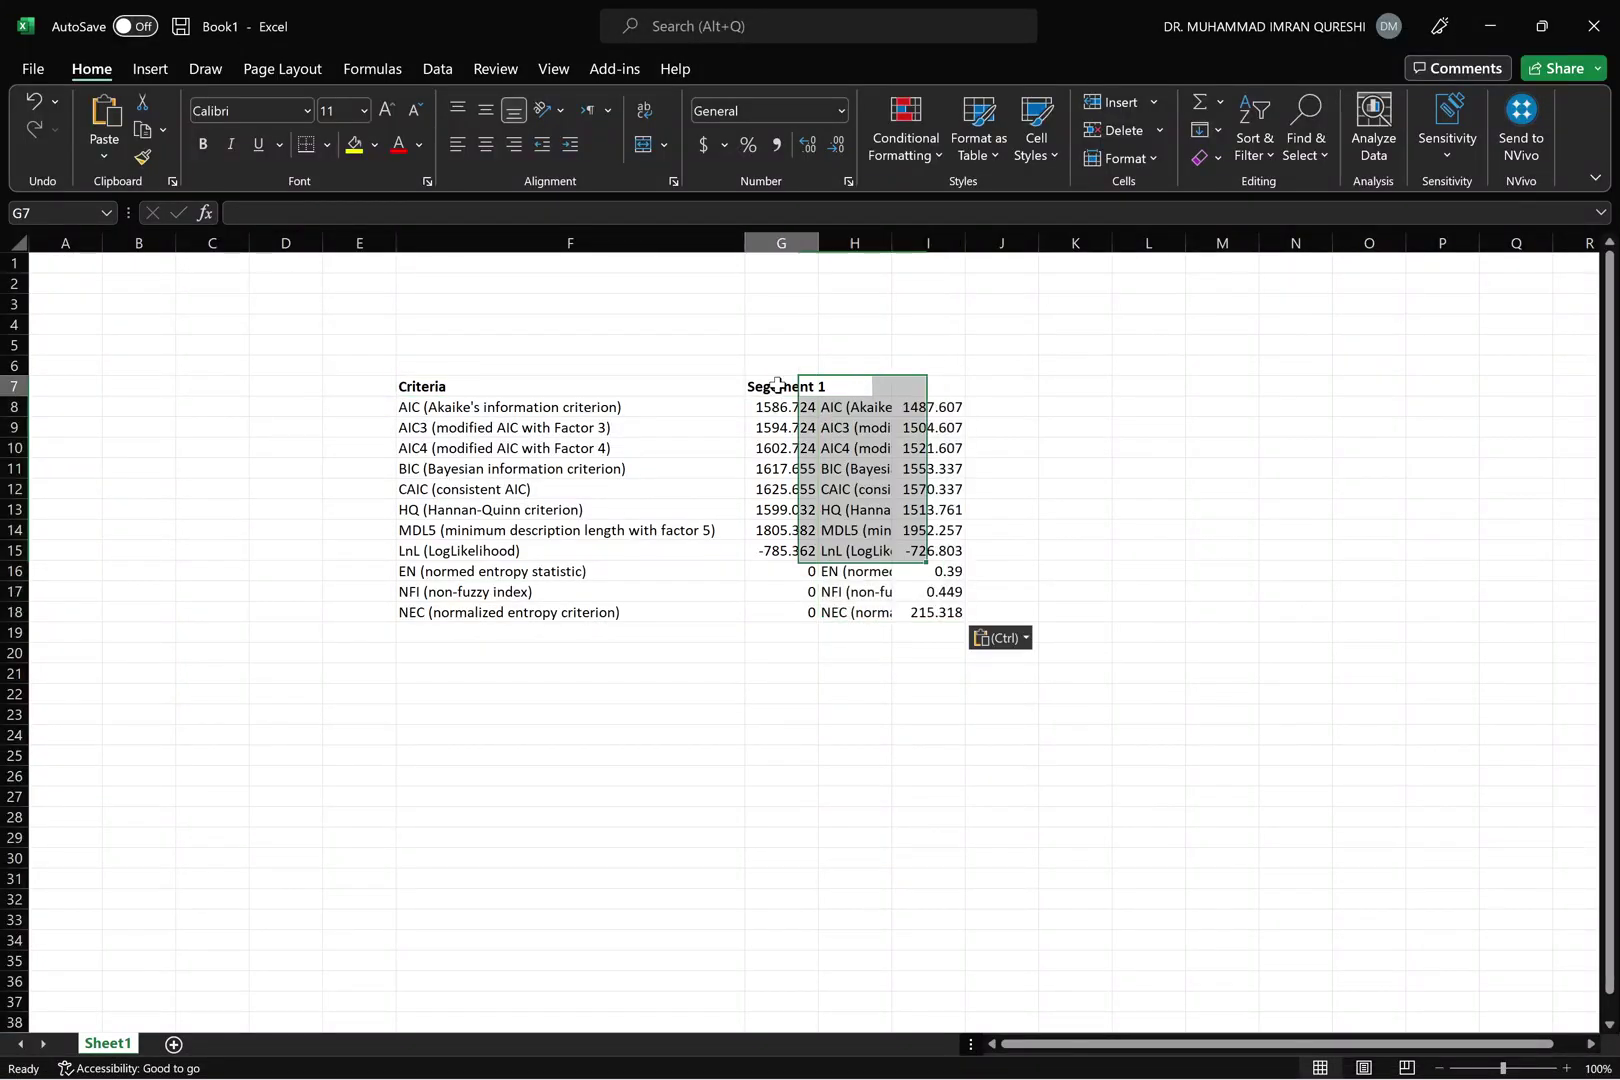
pyautogui.rightClick(845, 243)
pyautogui.click(875, 494)
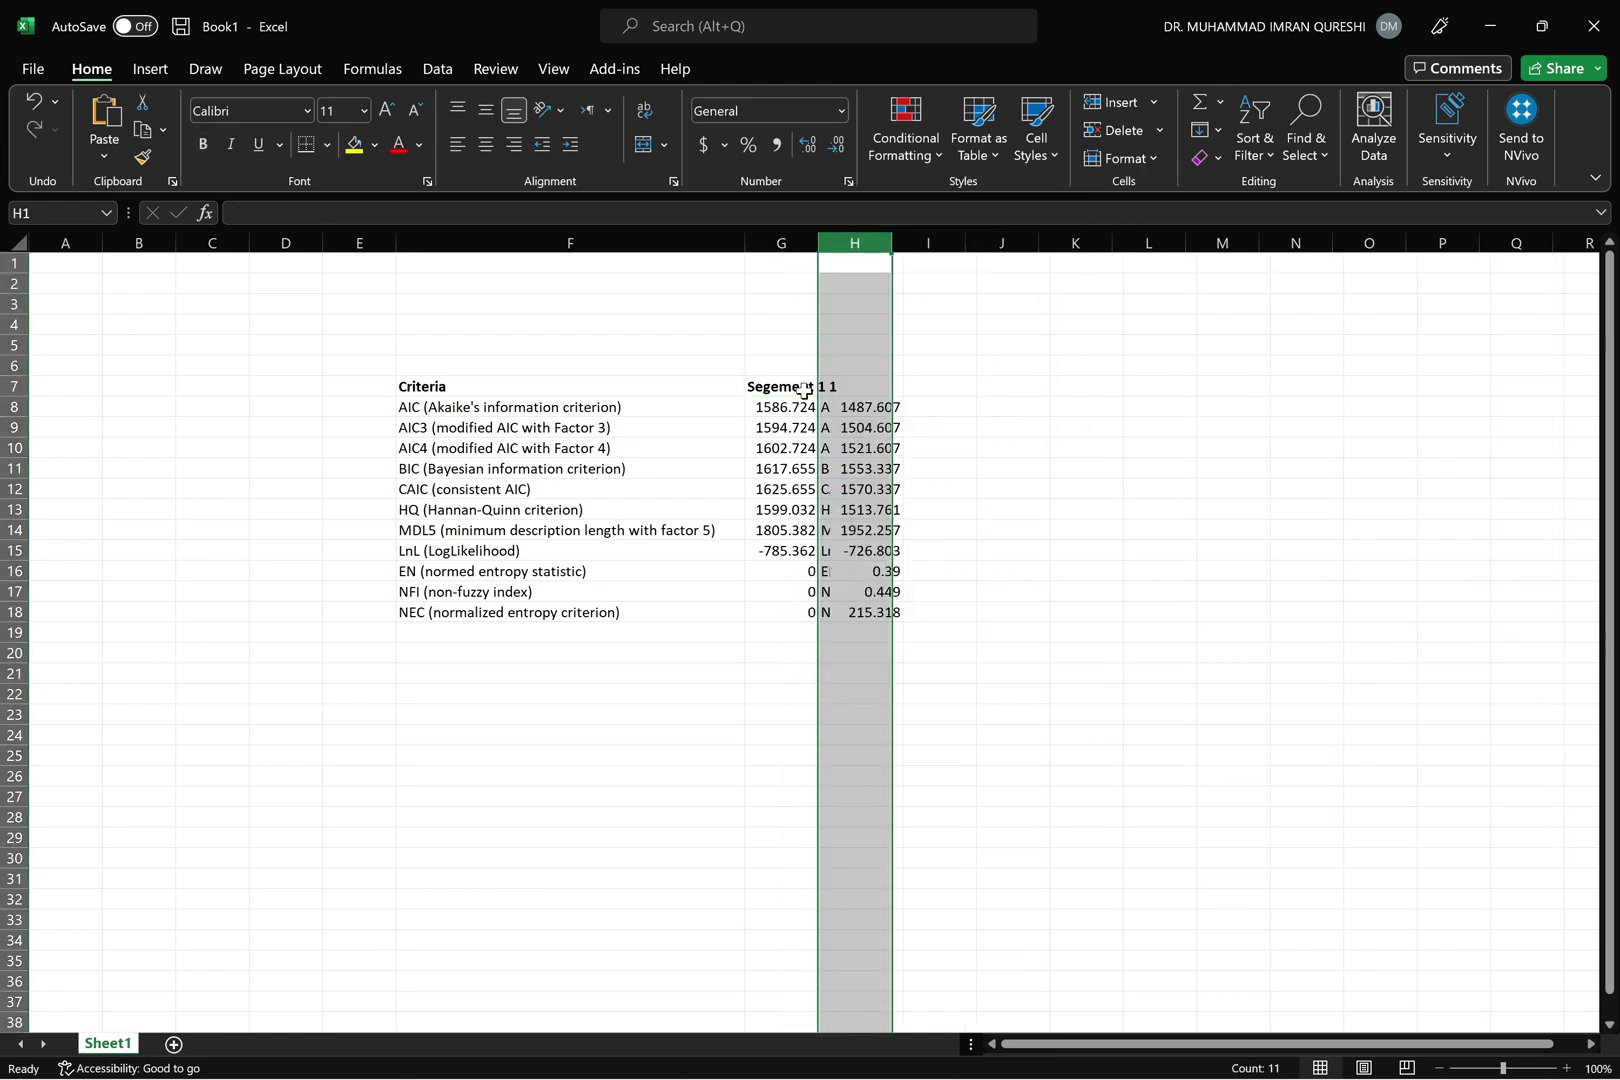
pyautogui.click(795, 387)
pyautogui.moveTo(821, 400); pyautogui.dragTo(872, 393)
pyautogui.click(853, 452)
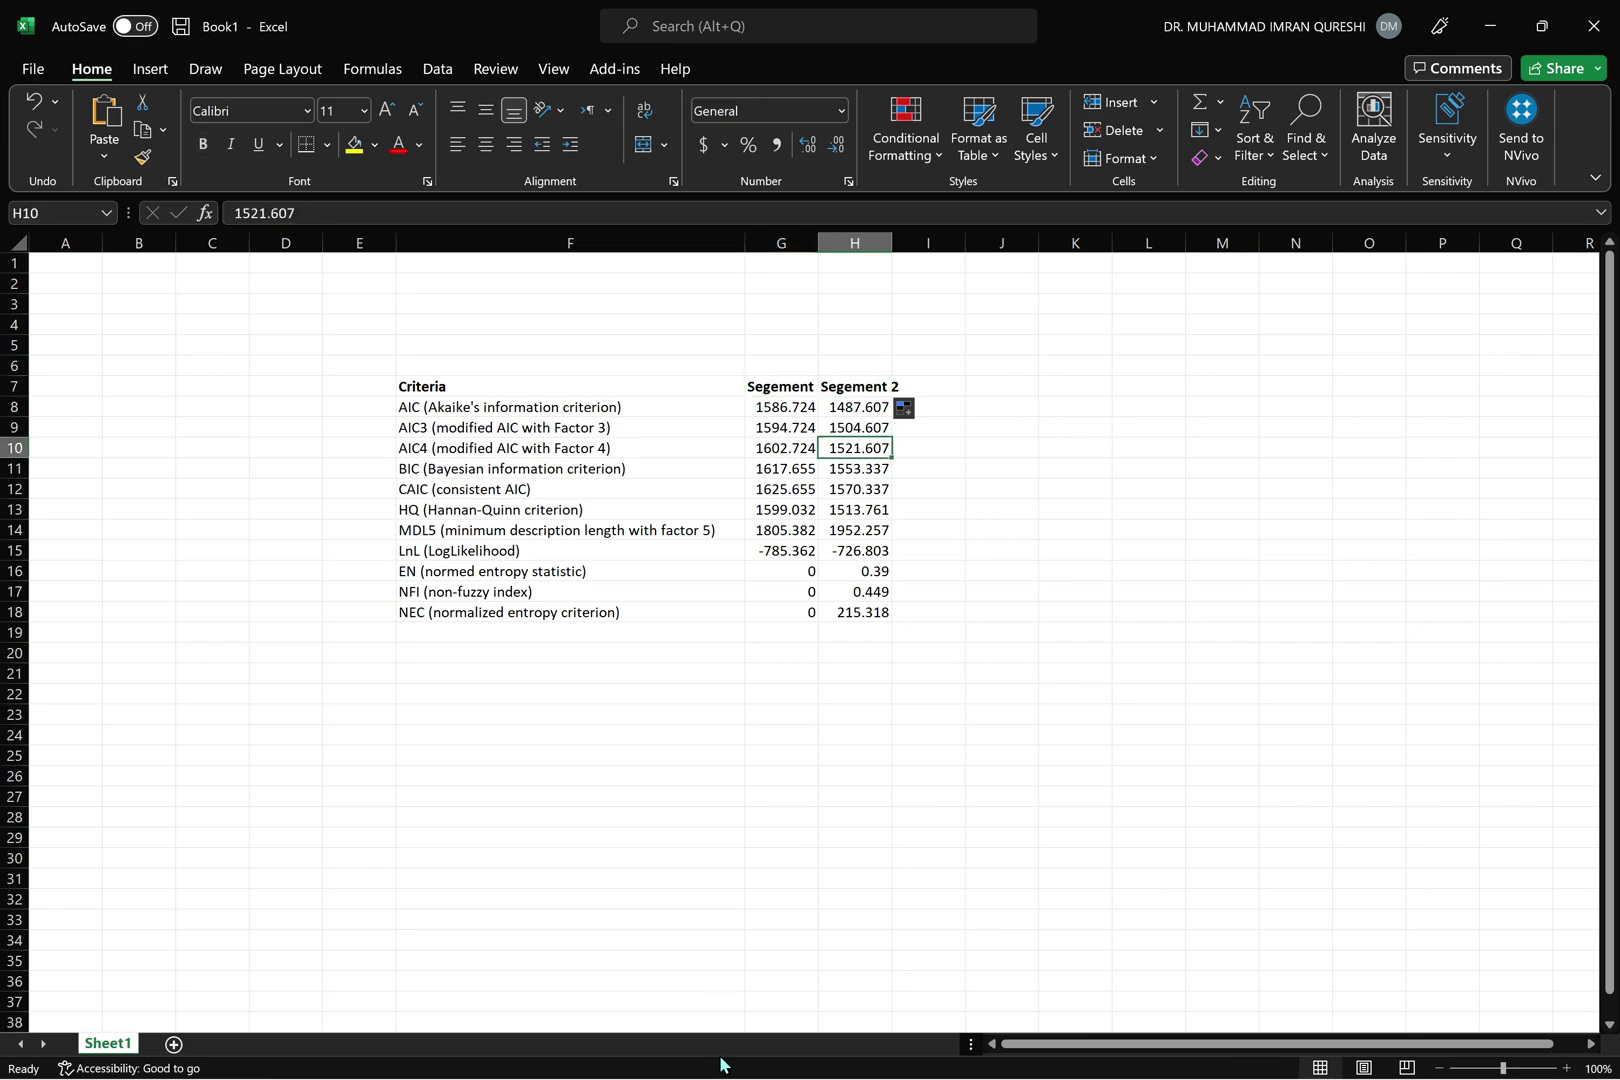
# Switch back to SmartPLS, return to the model, and run the FIMIX segmentation with 3 segments
pyautogui.moveTo(723, 1062)
pyautogui.click(982, 1056)
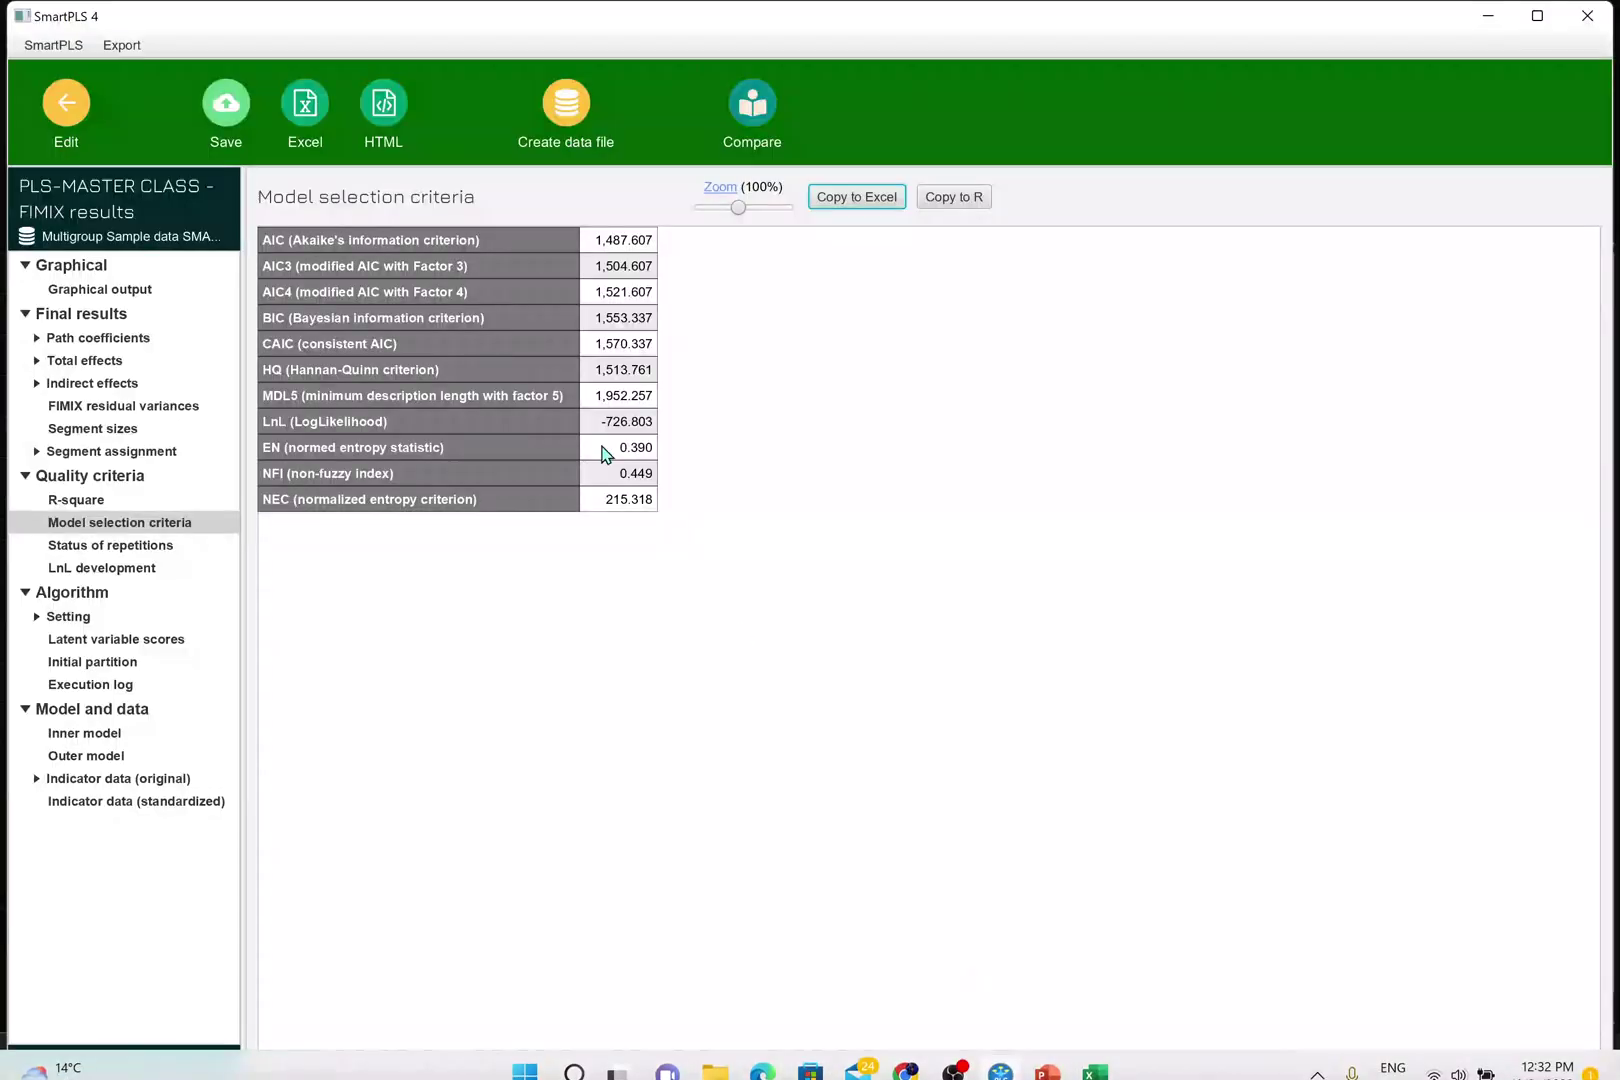
pyautogui.click(82, 108)
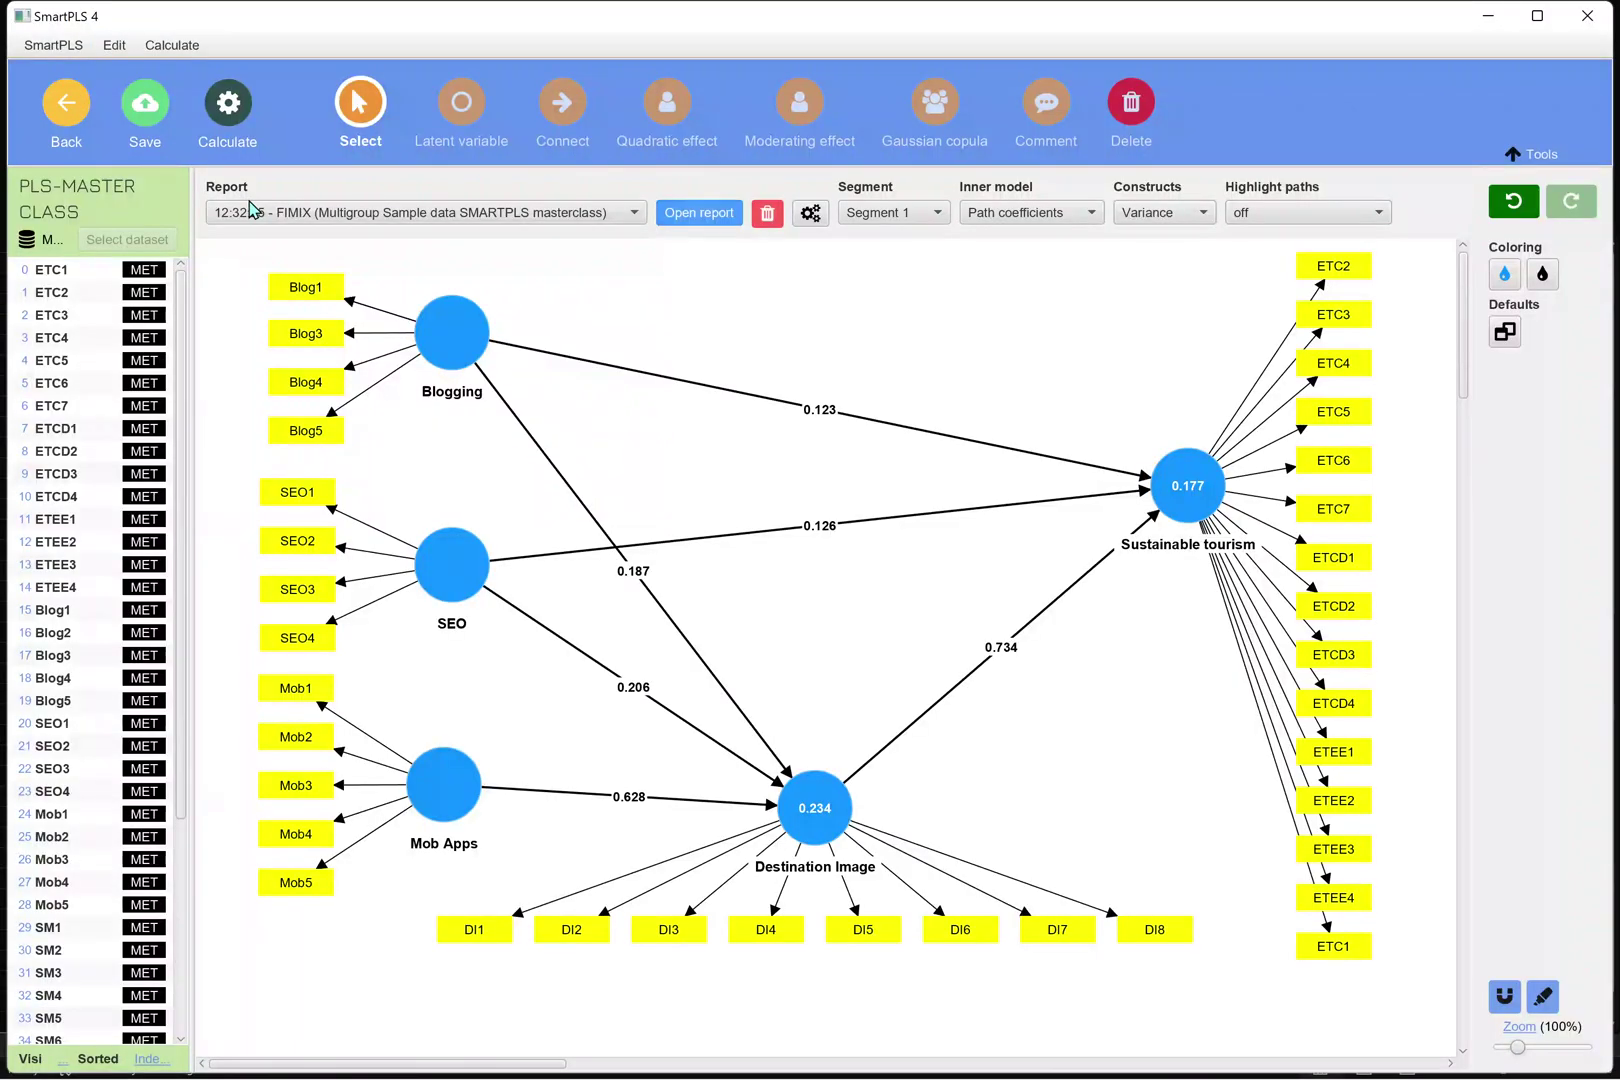
pyautogui.click(226, 126)
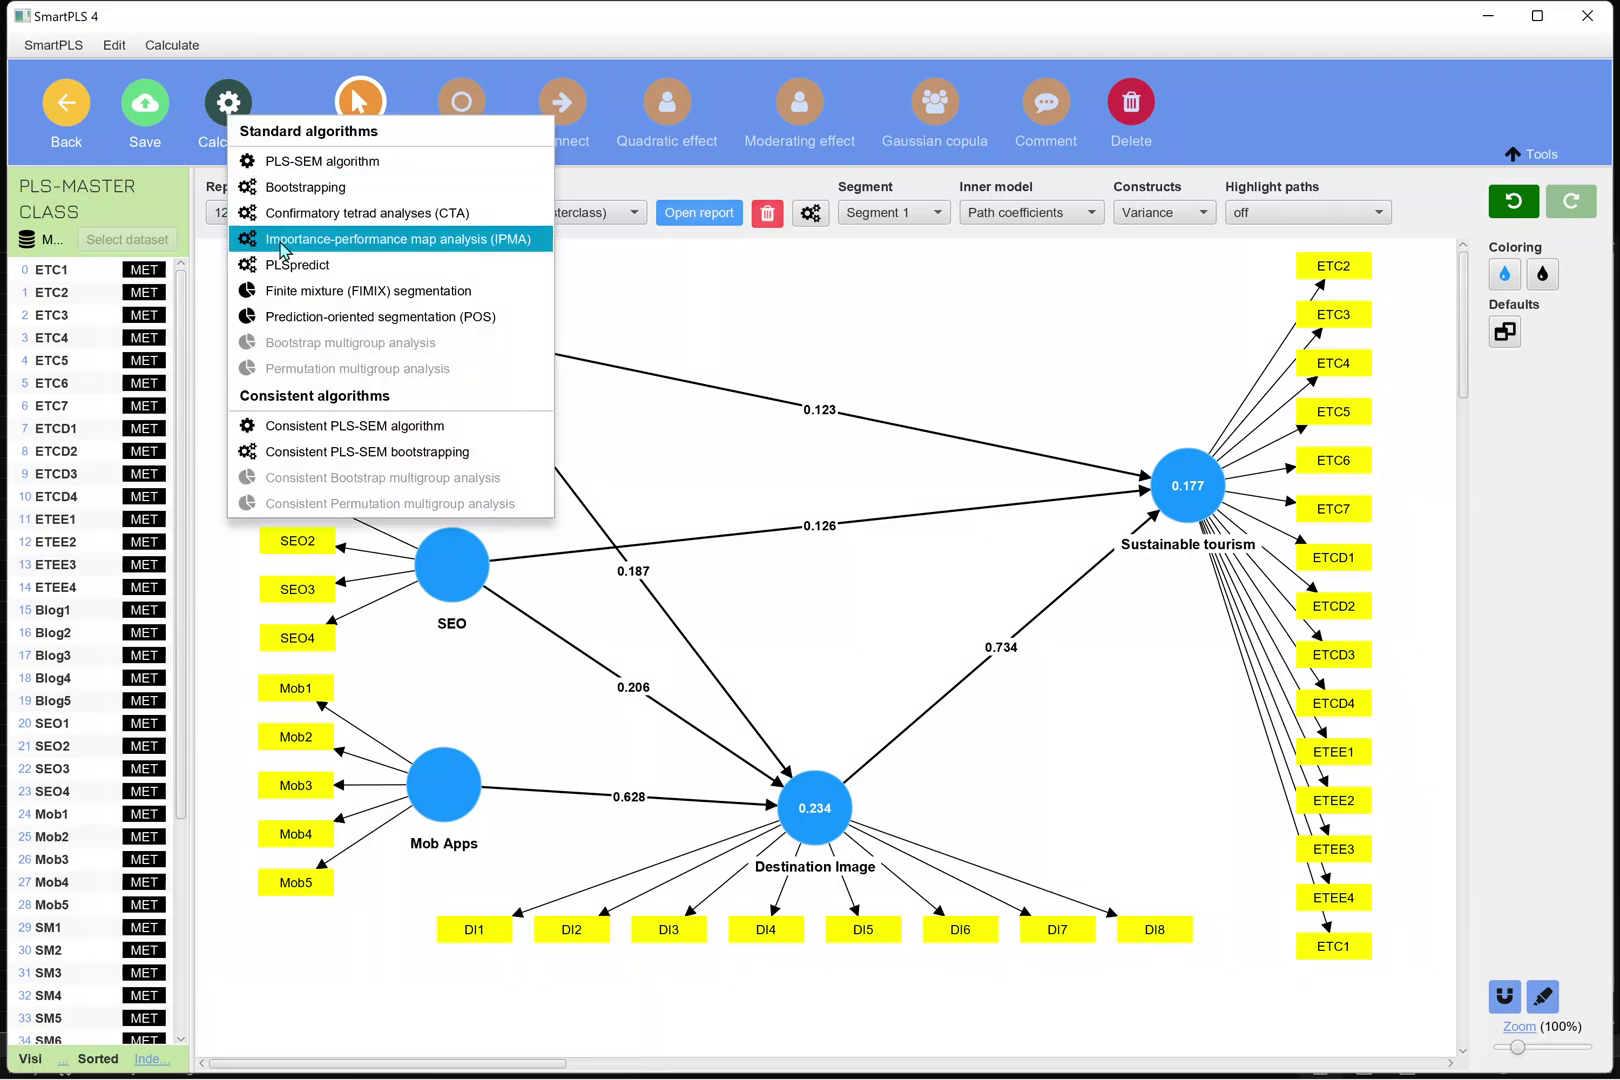
pyautogui.click(298, 291)
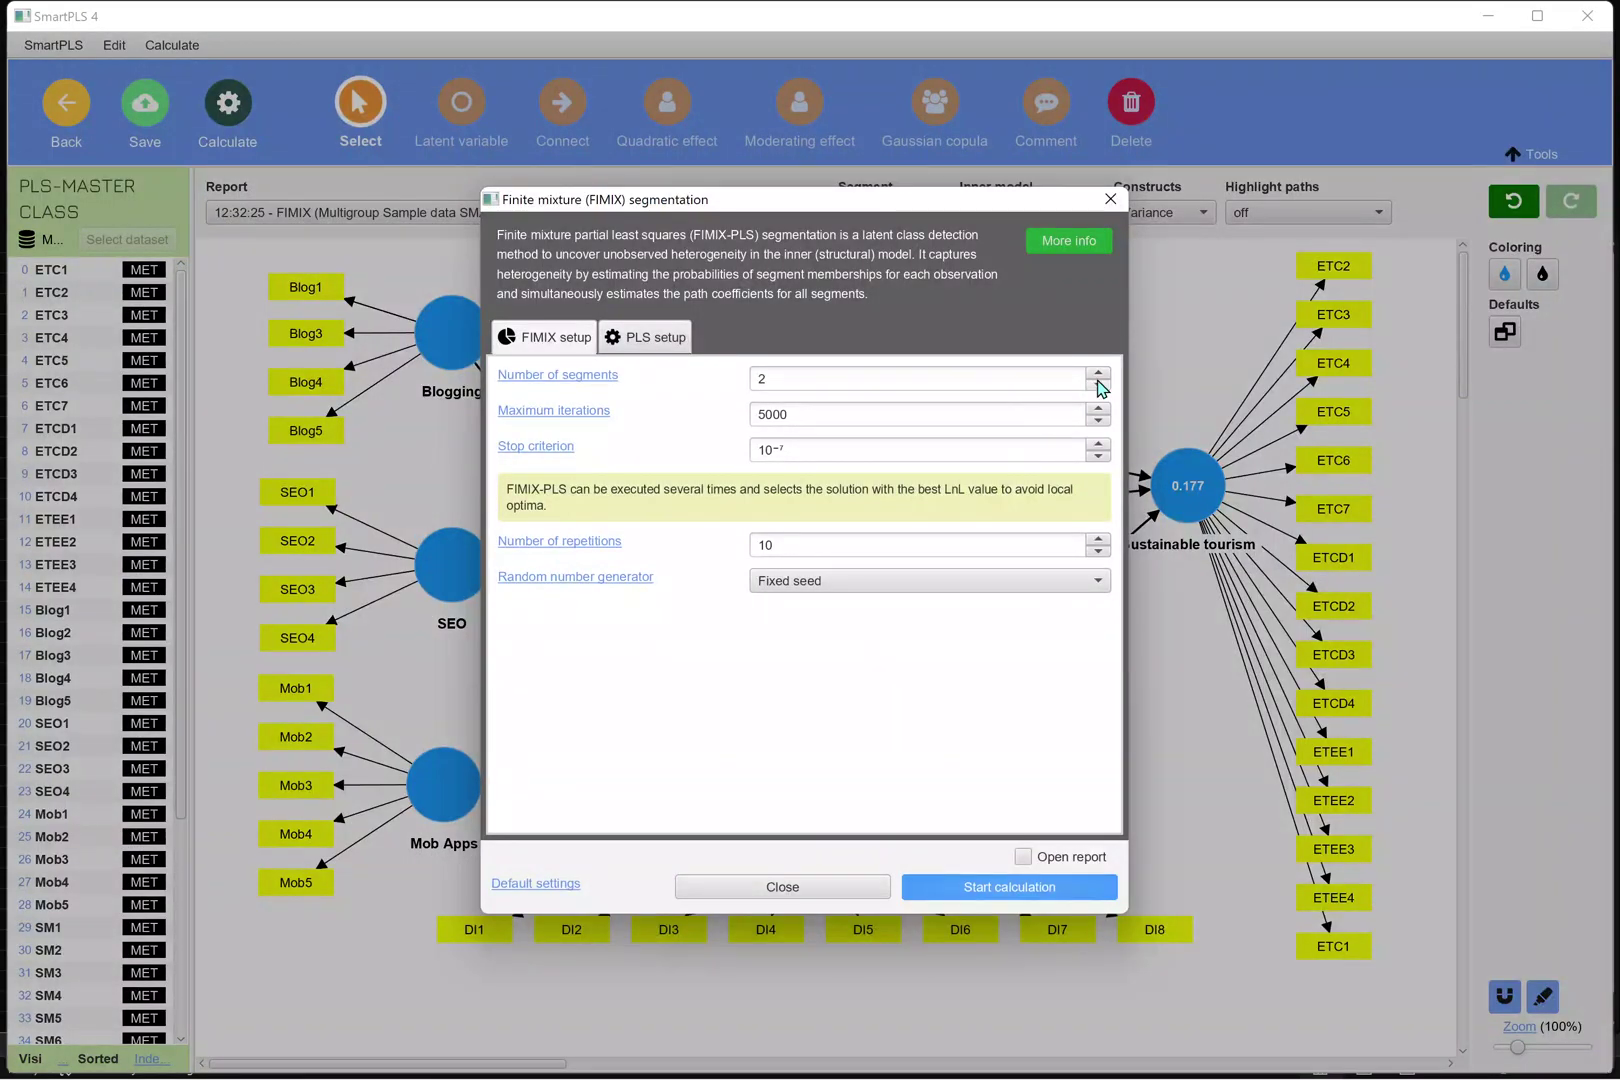
pyautogui.click(1101, 374)
pyautogui.click(985, 887)
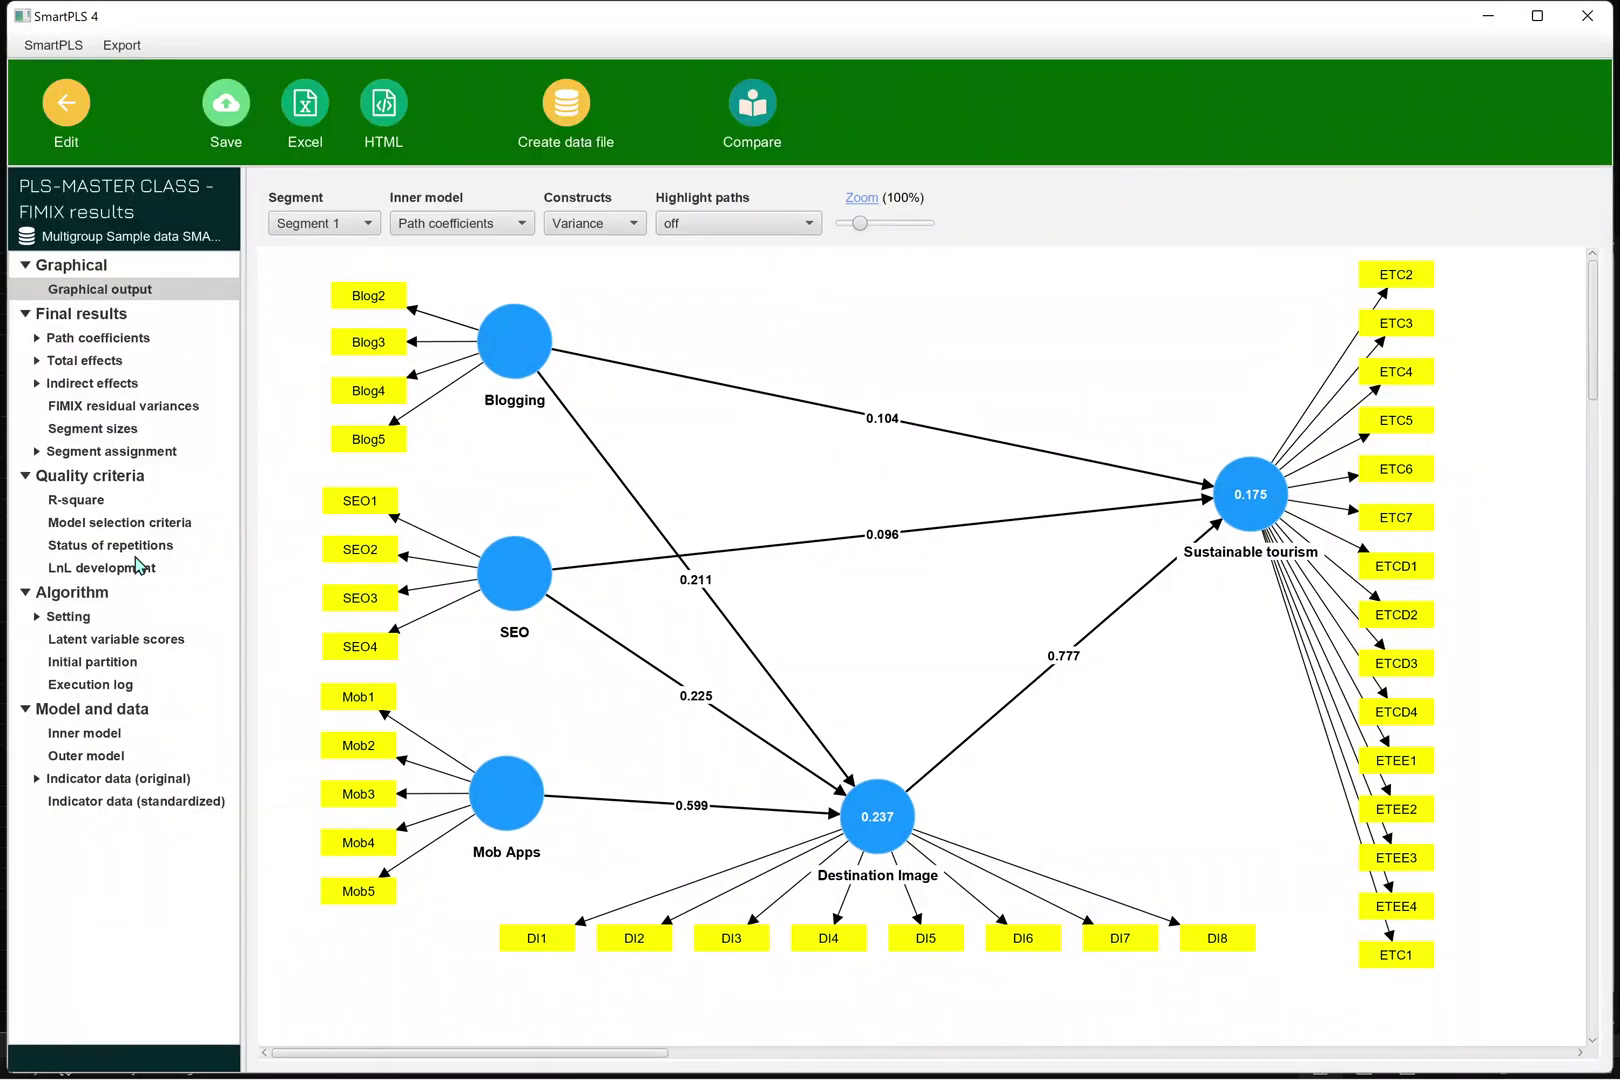
# Copy the three-segment model selection criteria in Excel format and paste them at I7 in the Excel sheet
pyautogui.click(148, 518)
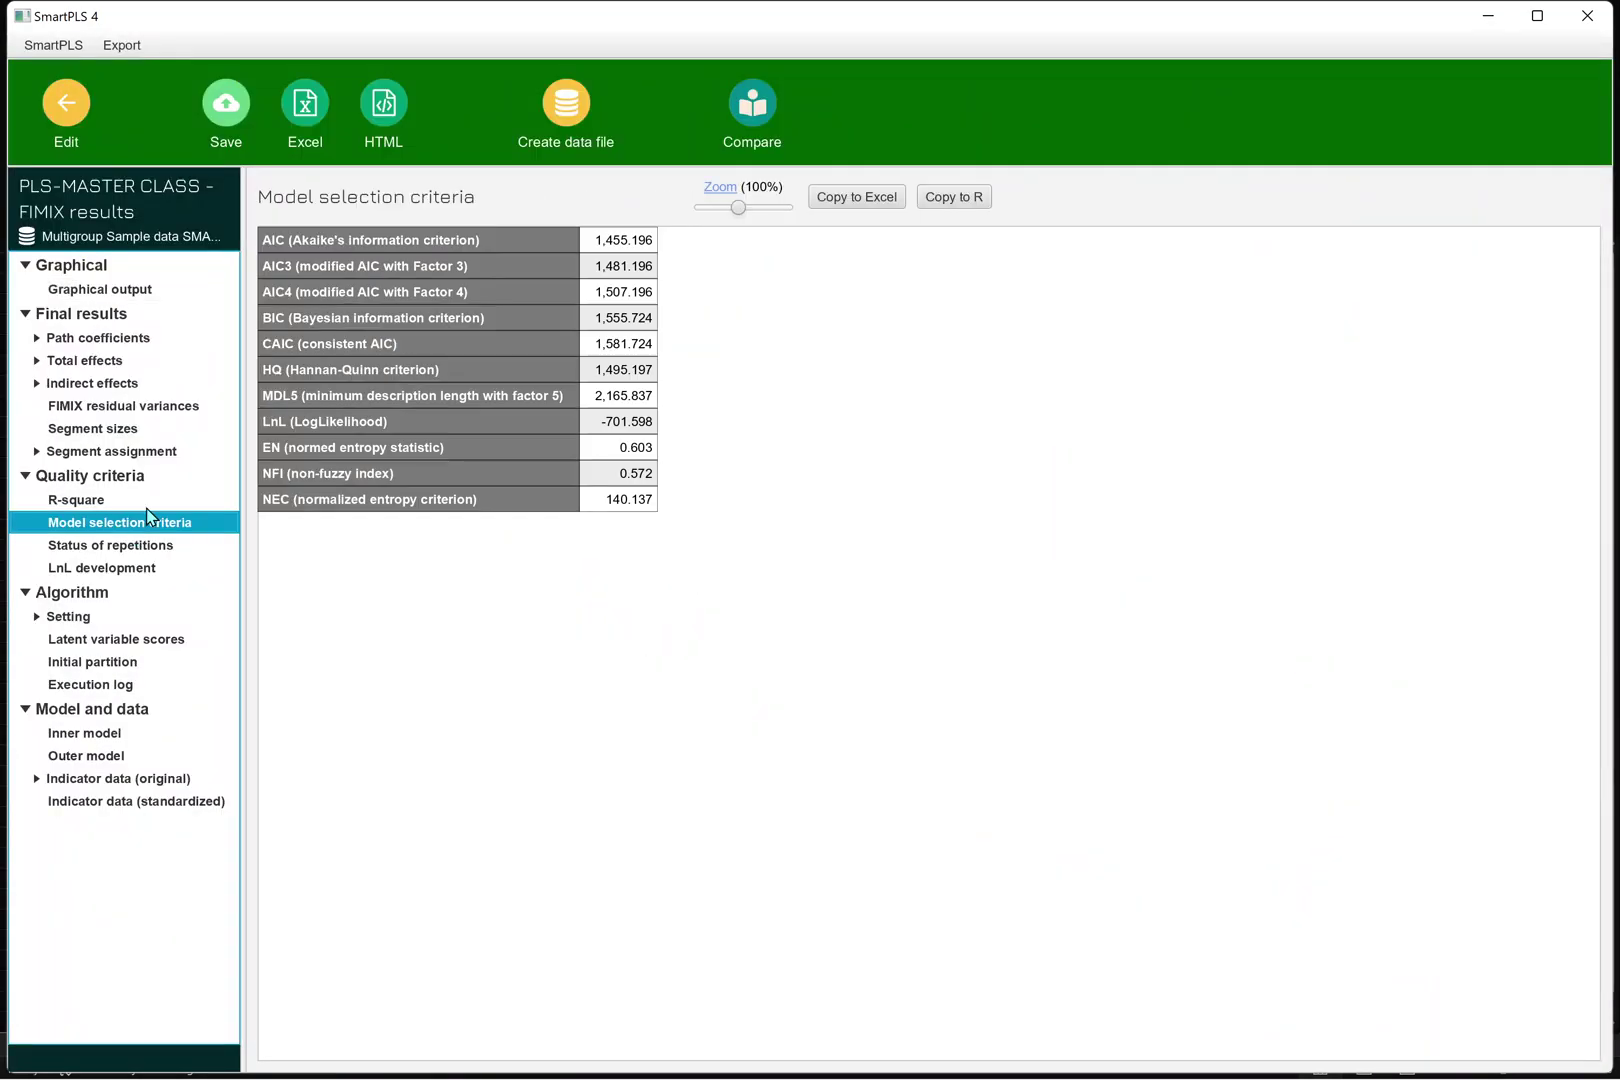
pyautogui.click(853, 199)
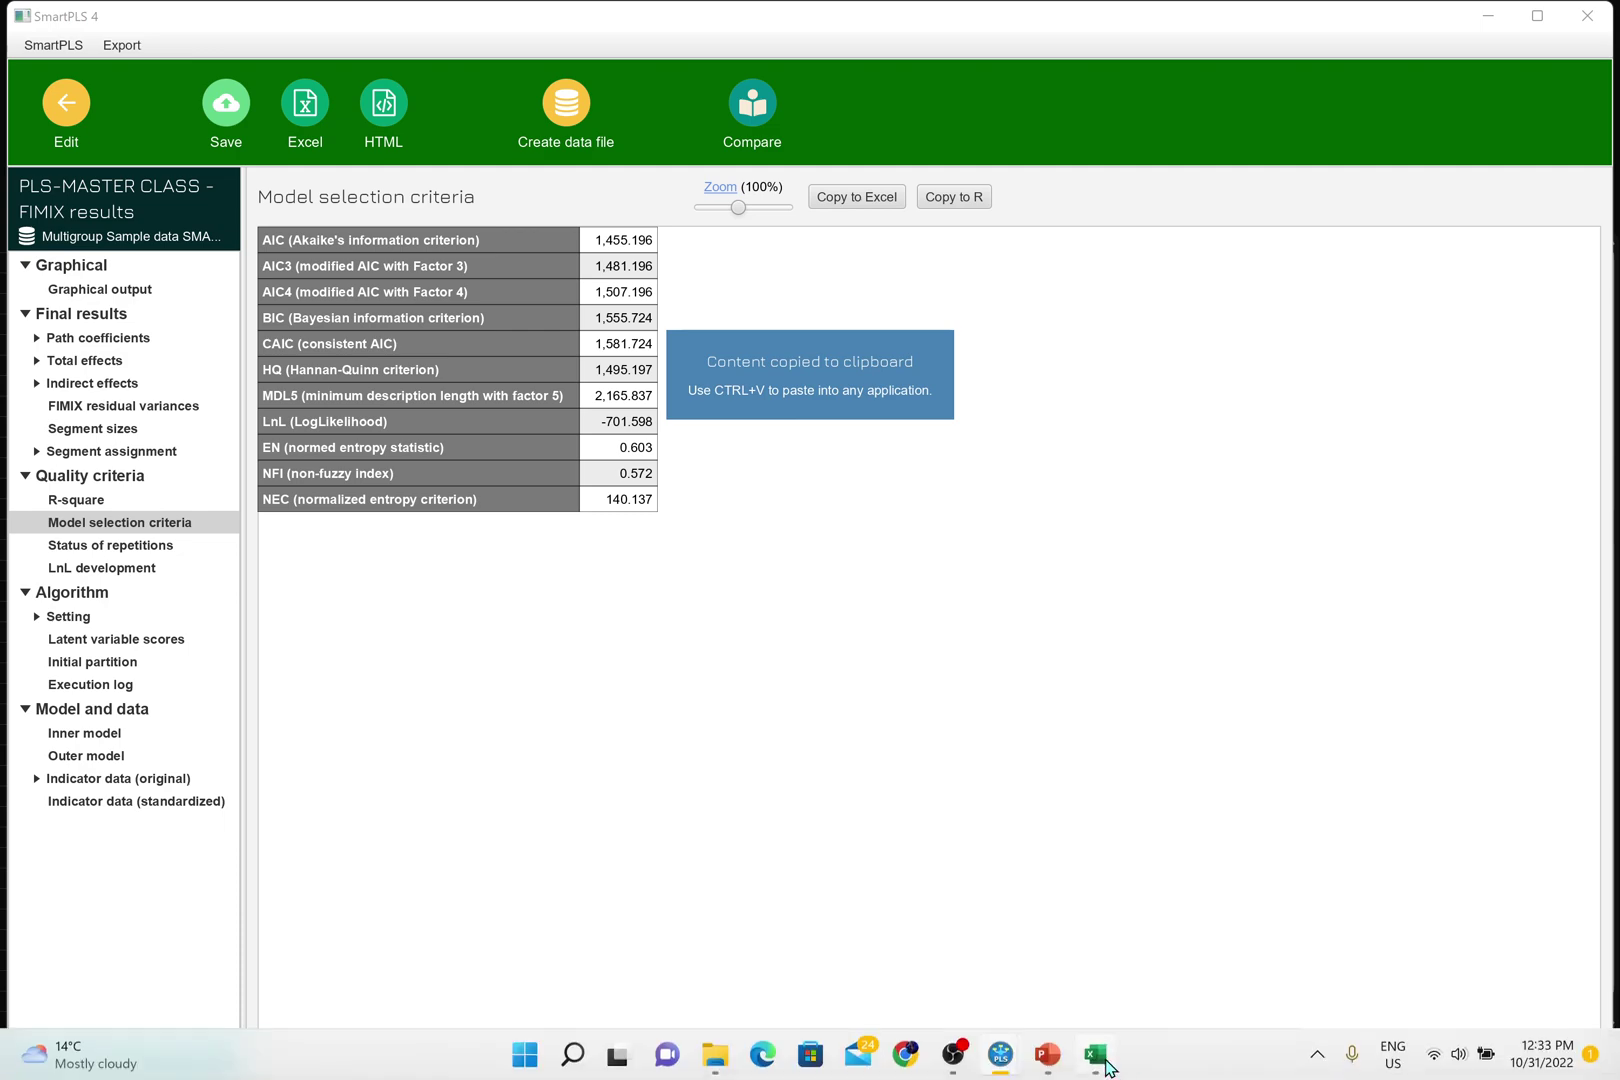
pyautogui.click(1095, 1055)
pyautogui.click(927, 380)
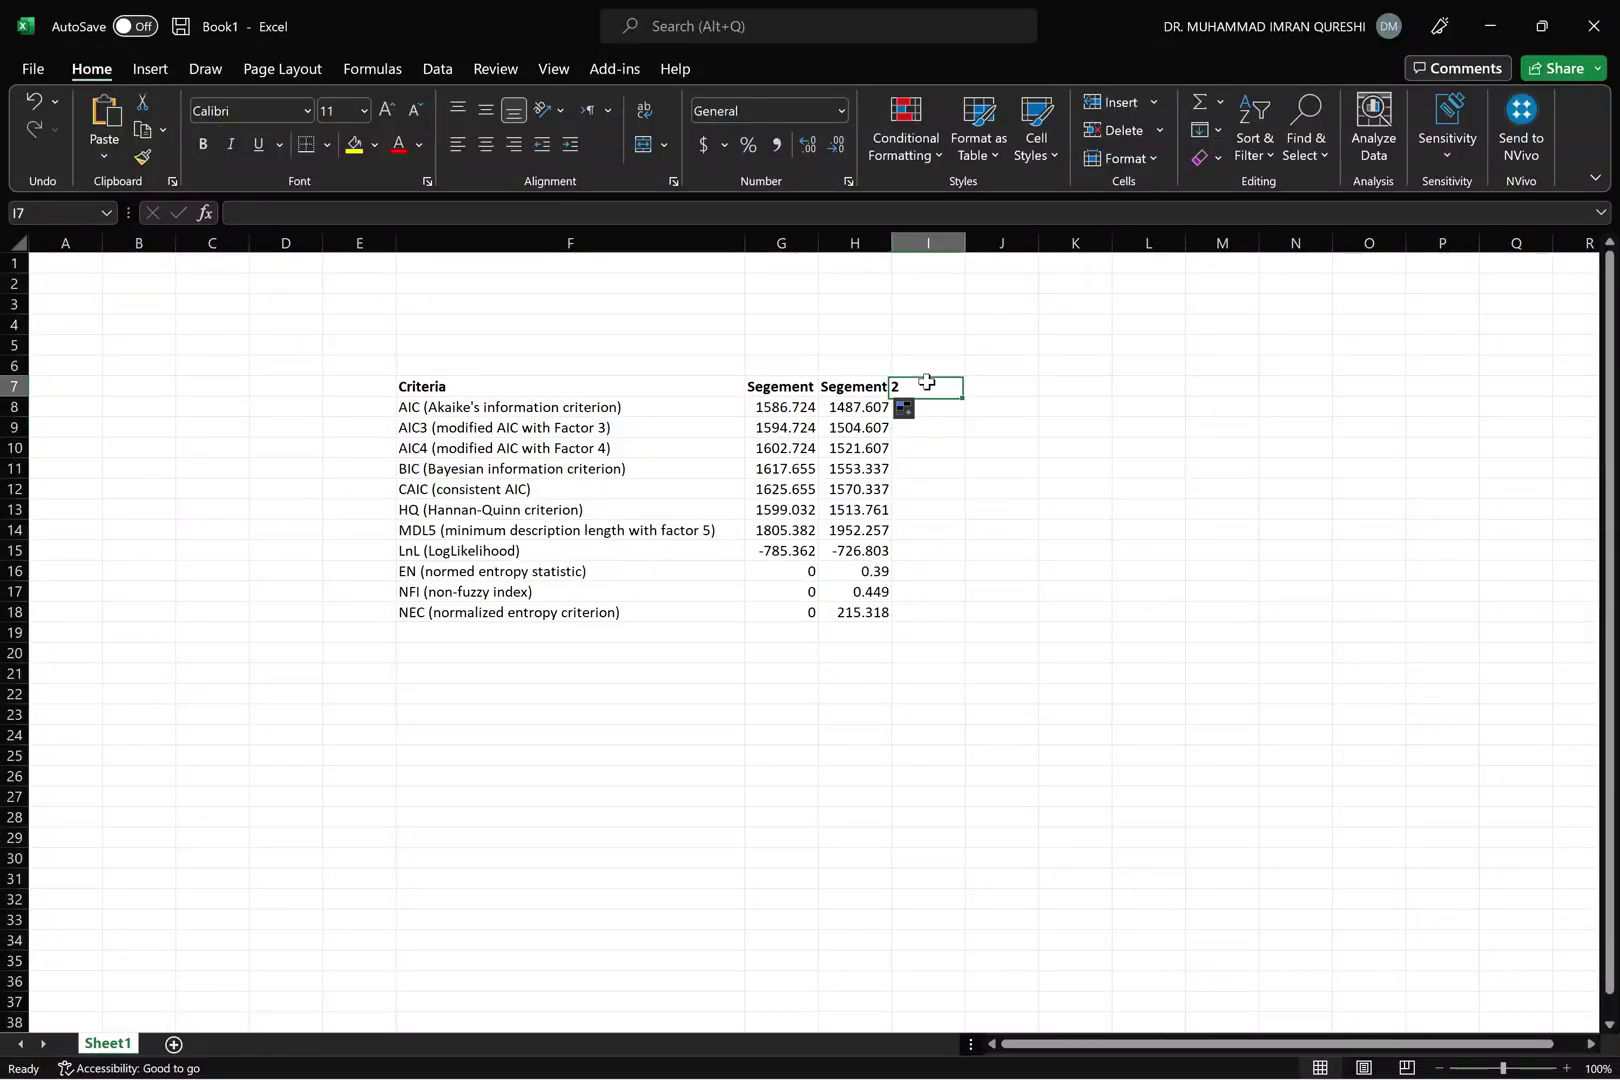
pyautogui.hotkey('ctrl', 'v')
# Delete column I with the repeated criterion names and extend the H7 header into I7 as "Segement 3"
pyautogui.click(930, 244)
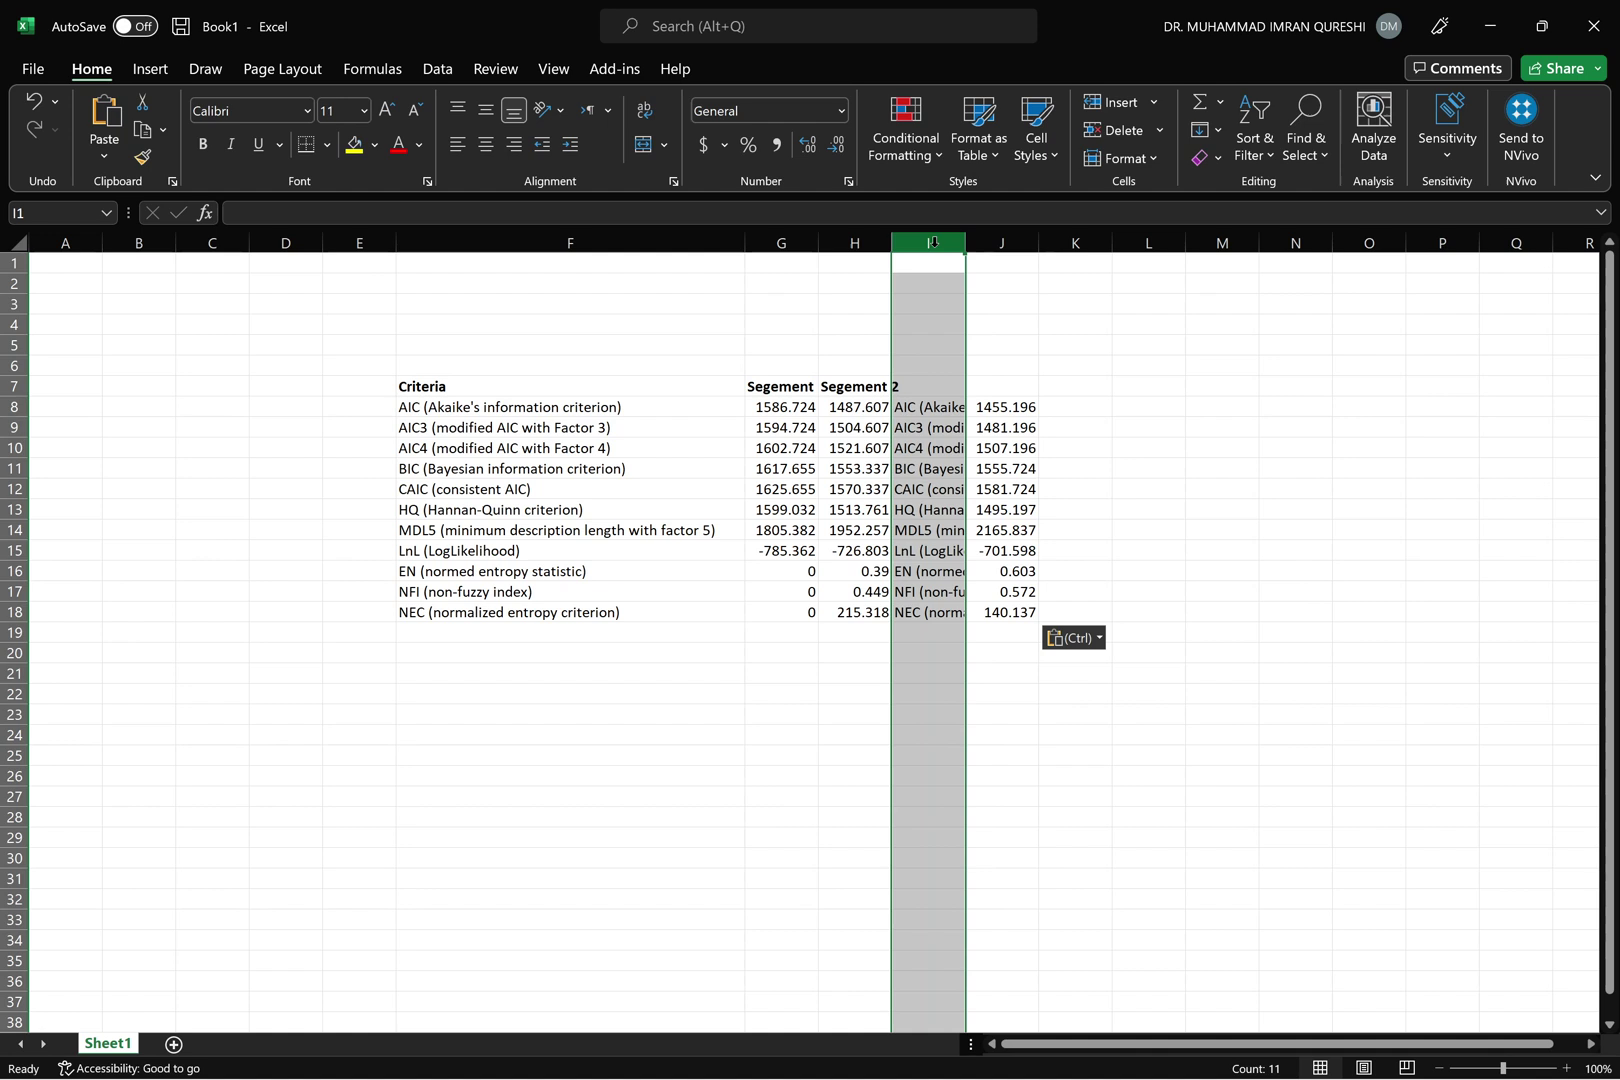
pyautogui.rightClick(932, 245)
pyautogui.click(976, 497)
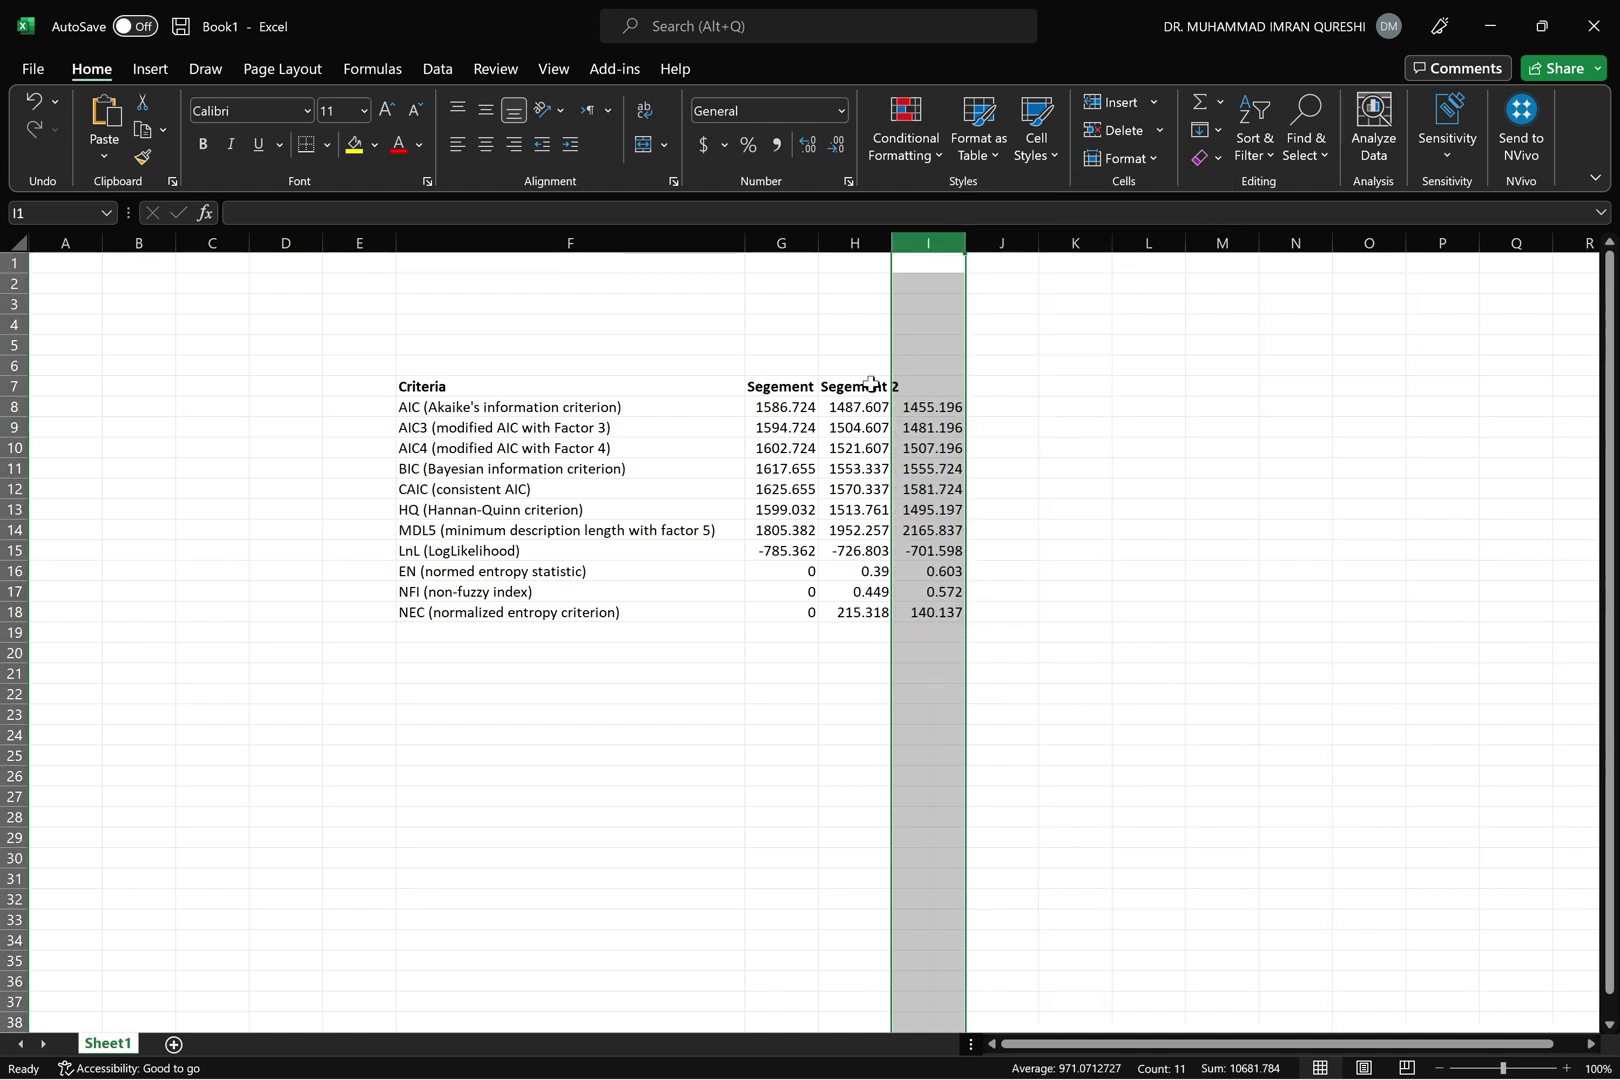
pyautogui.click(882, 390)
pyautogui.moveTo(890, 396); pyautogui.dragTo(960, 390)
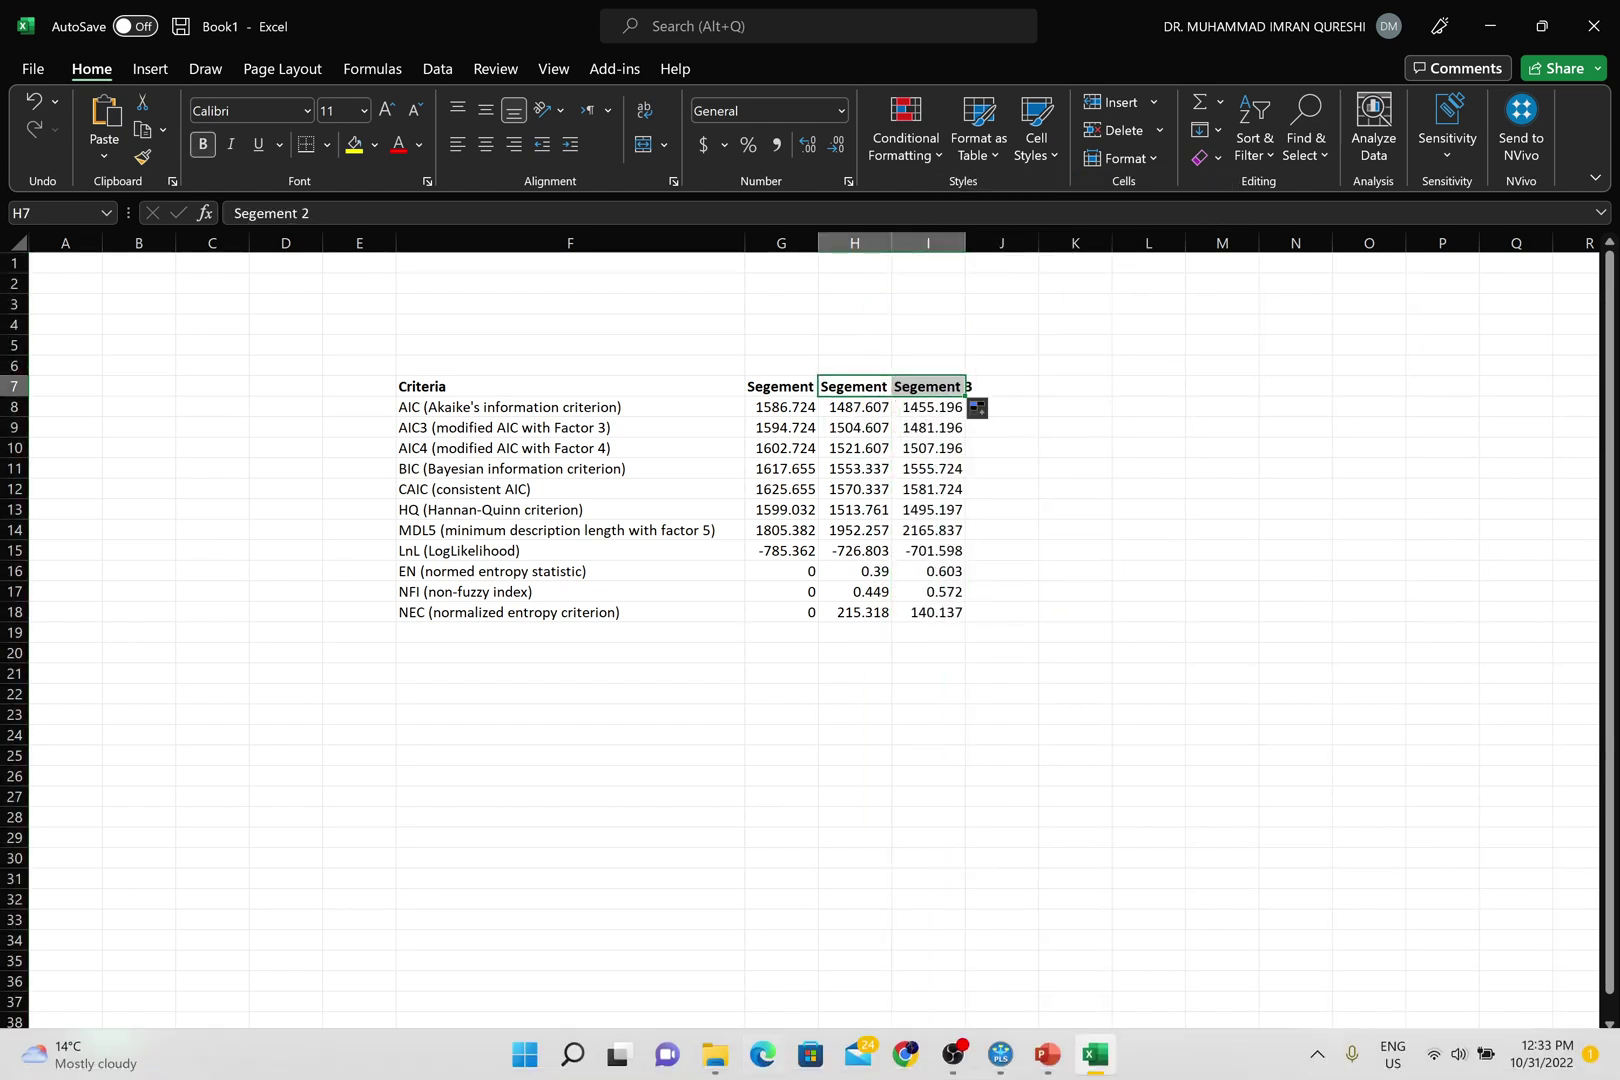
# Switch back to SmartPLS, return to the model, and run the FIMIX segmentation with 4 segments
pyautogui.click(1000, 1054)
pyautogui.click(88, 105)
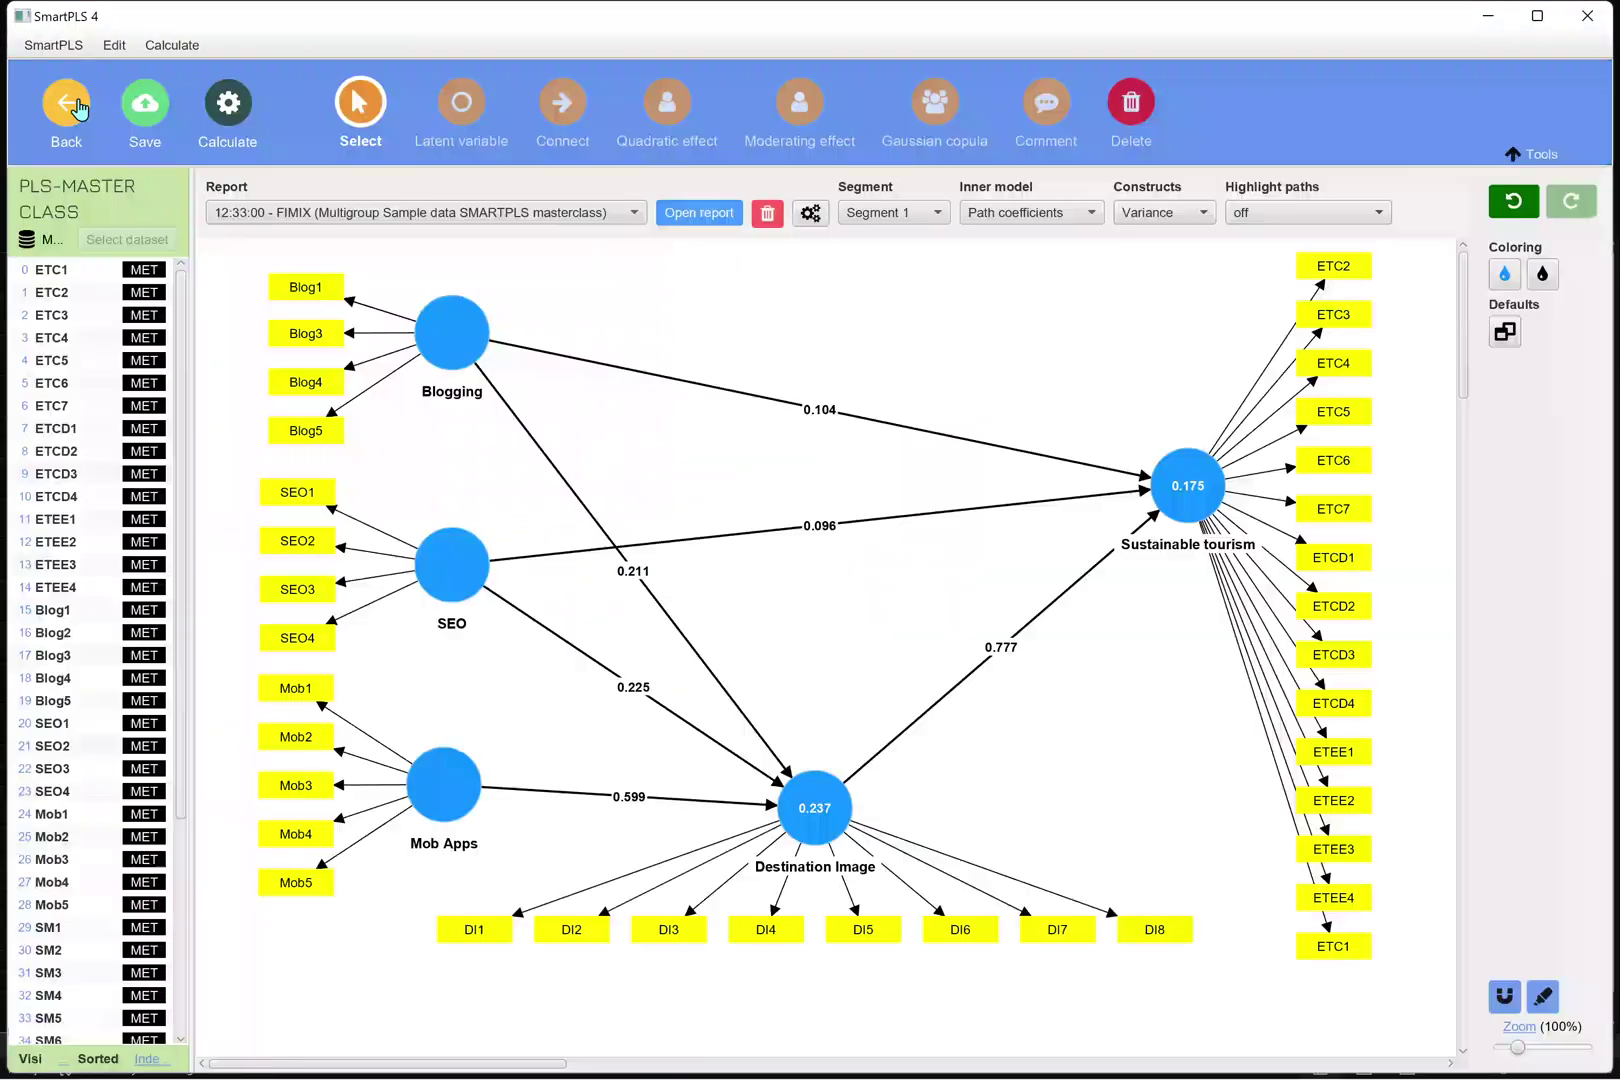
pyautogui.click(226, 112)
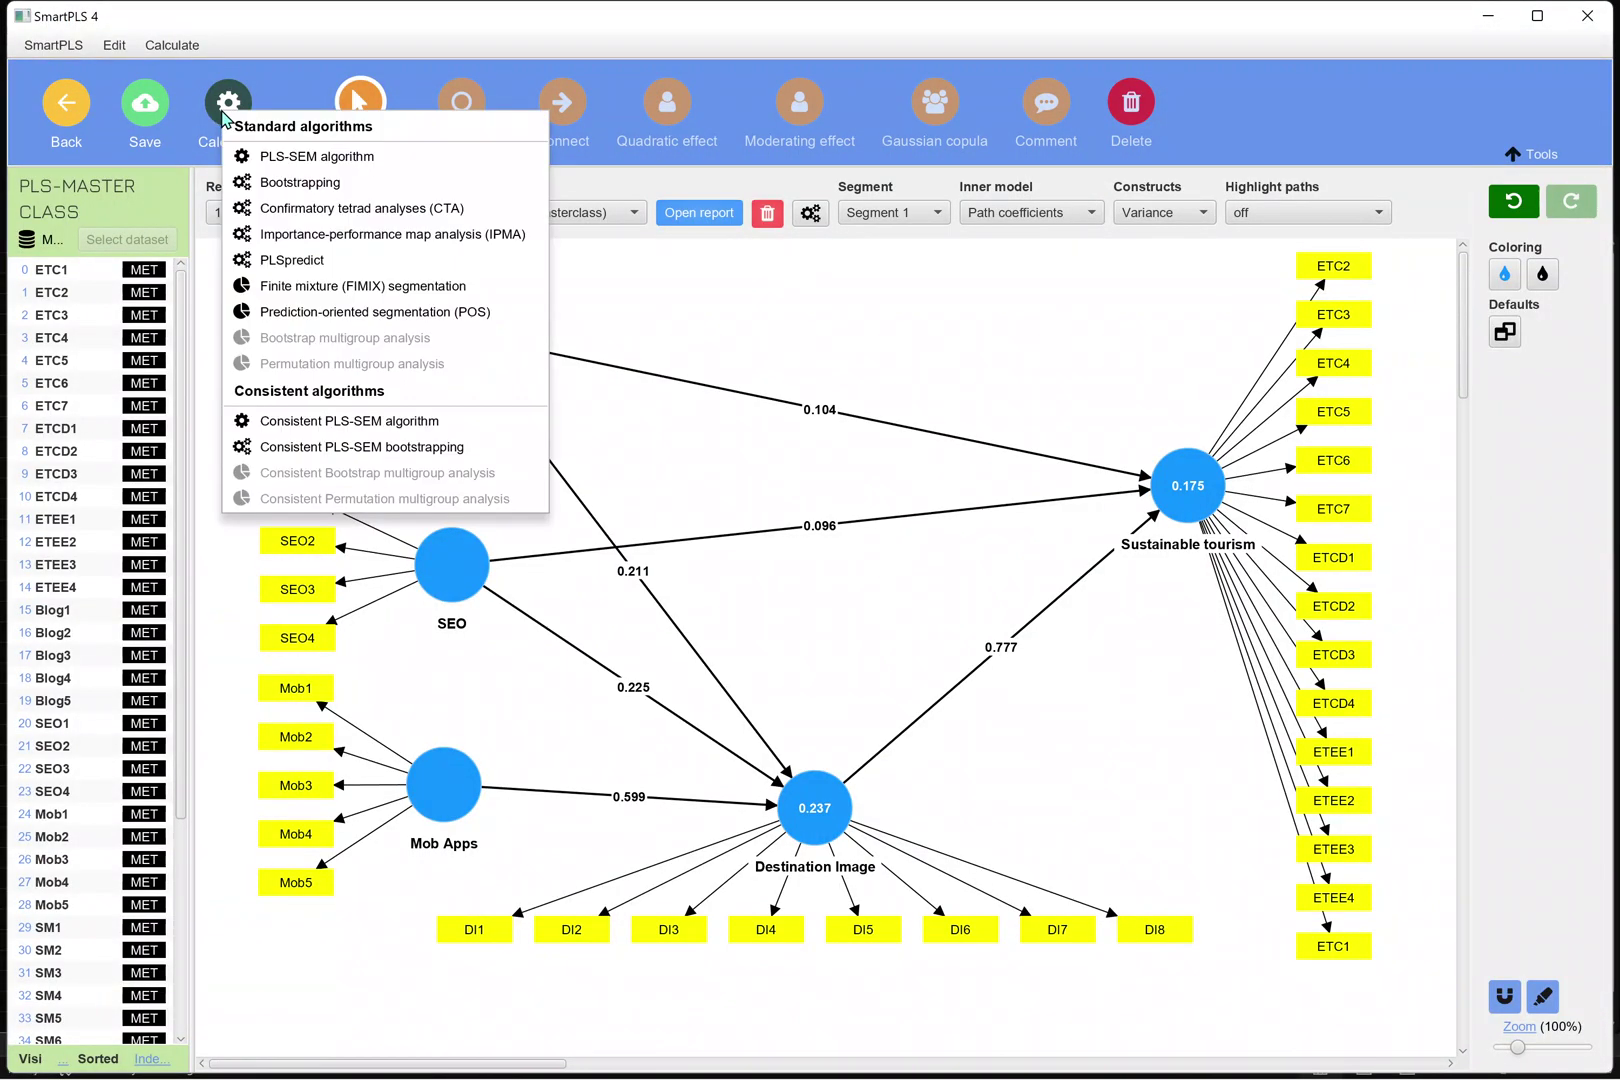
pyautogui.click(279, 290)
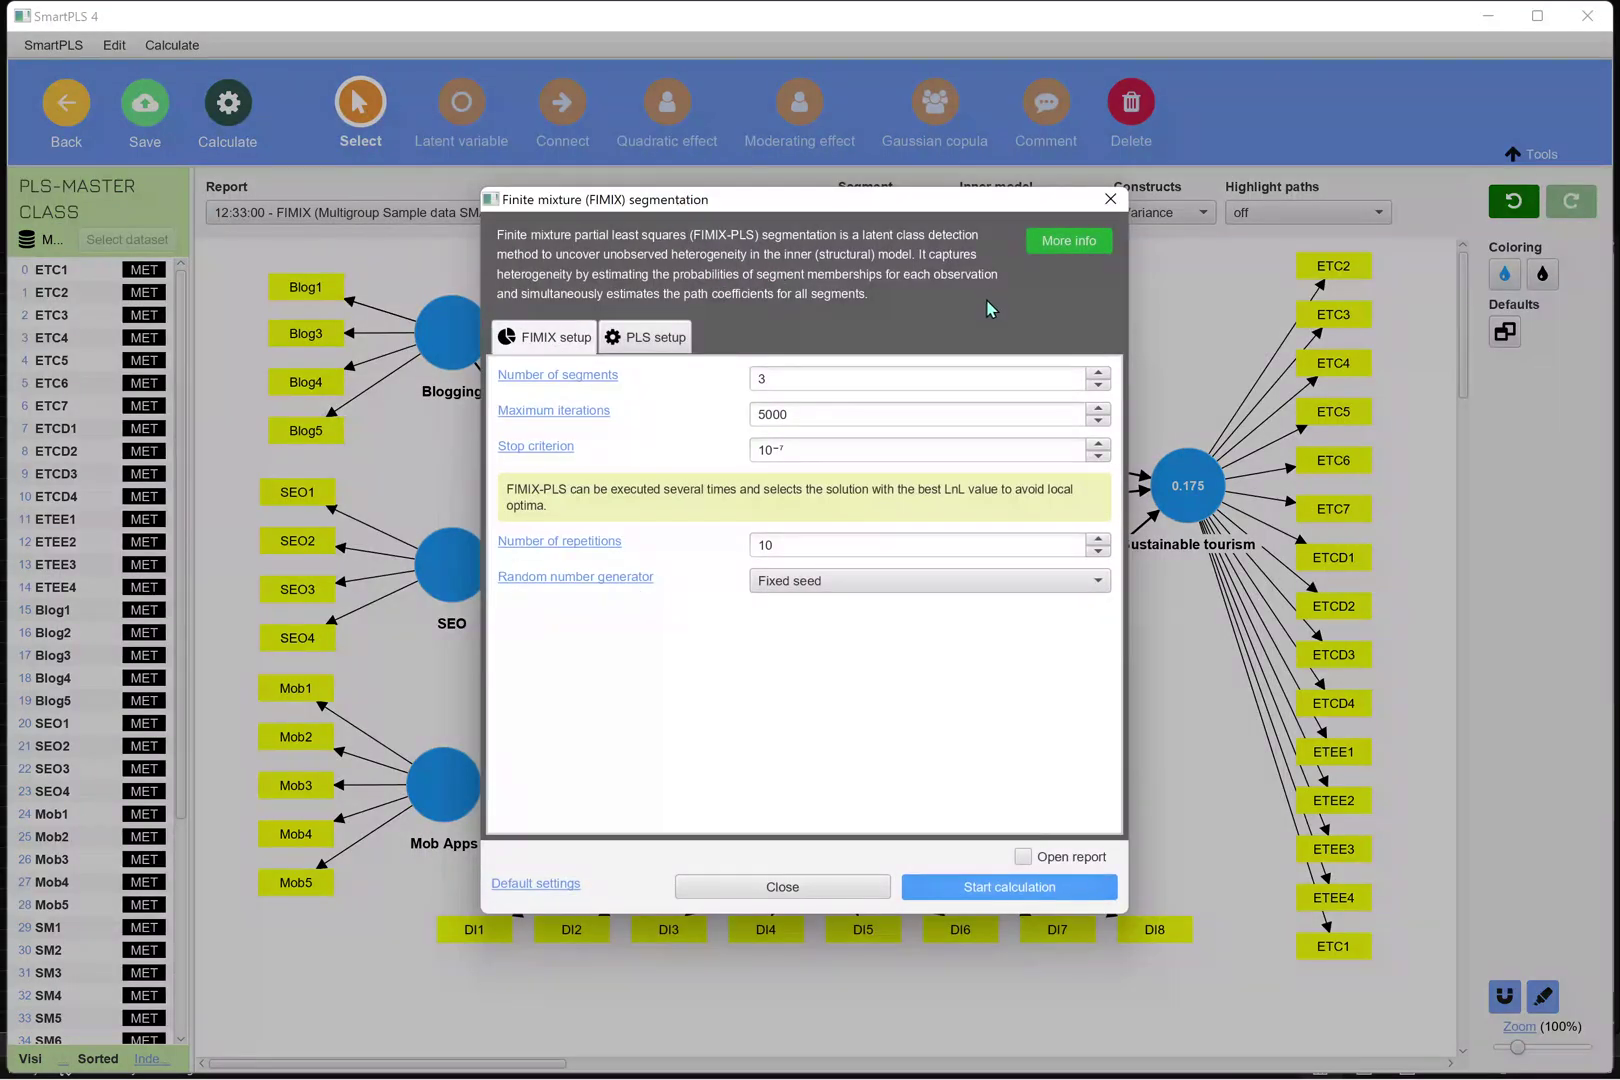
pyautogui.click(1099, 376)
pyautogui.click(1010, 886)
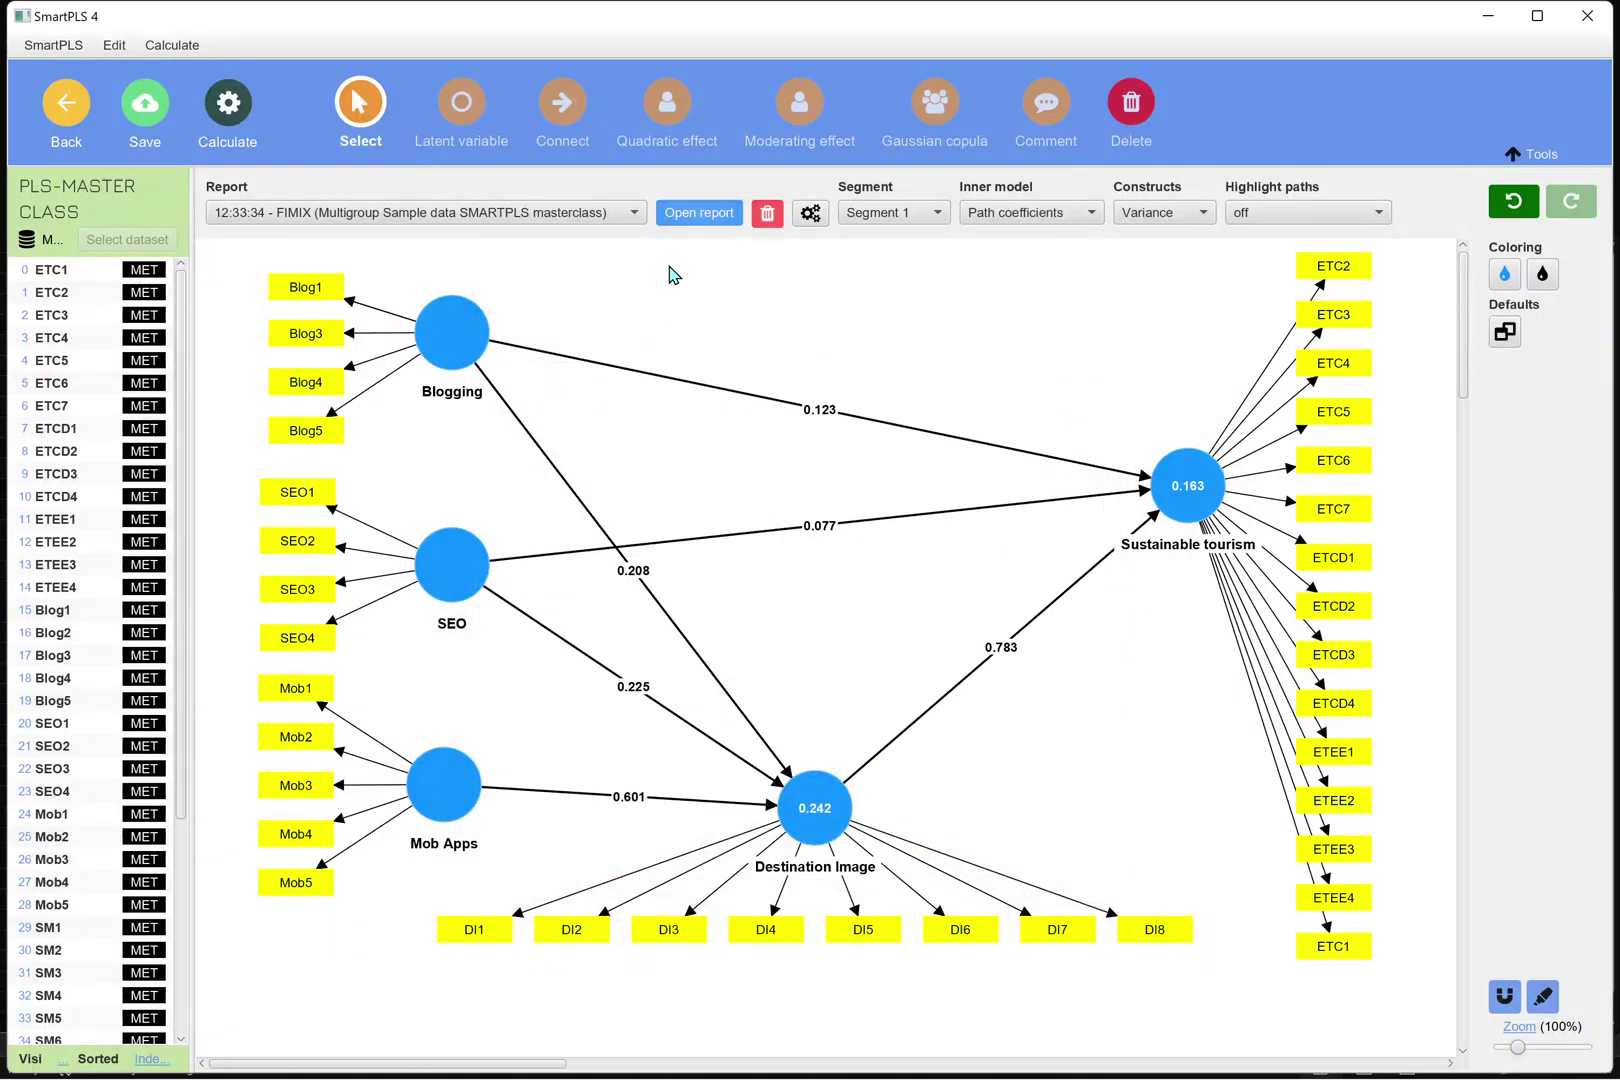
# Copy the four-segment model selection criteria in Excel format and paste them at J7 in the Excel sheet
pyautogui.click(695, 222)
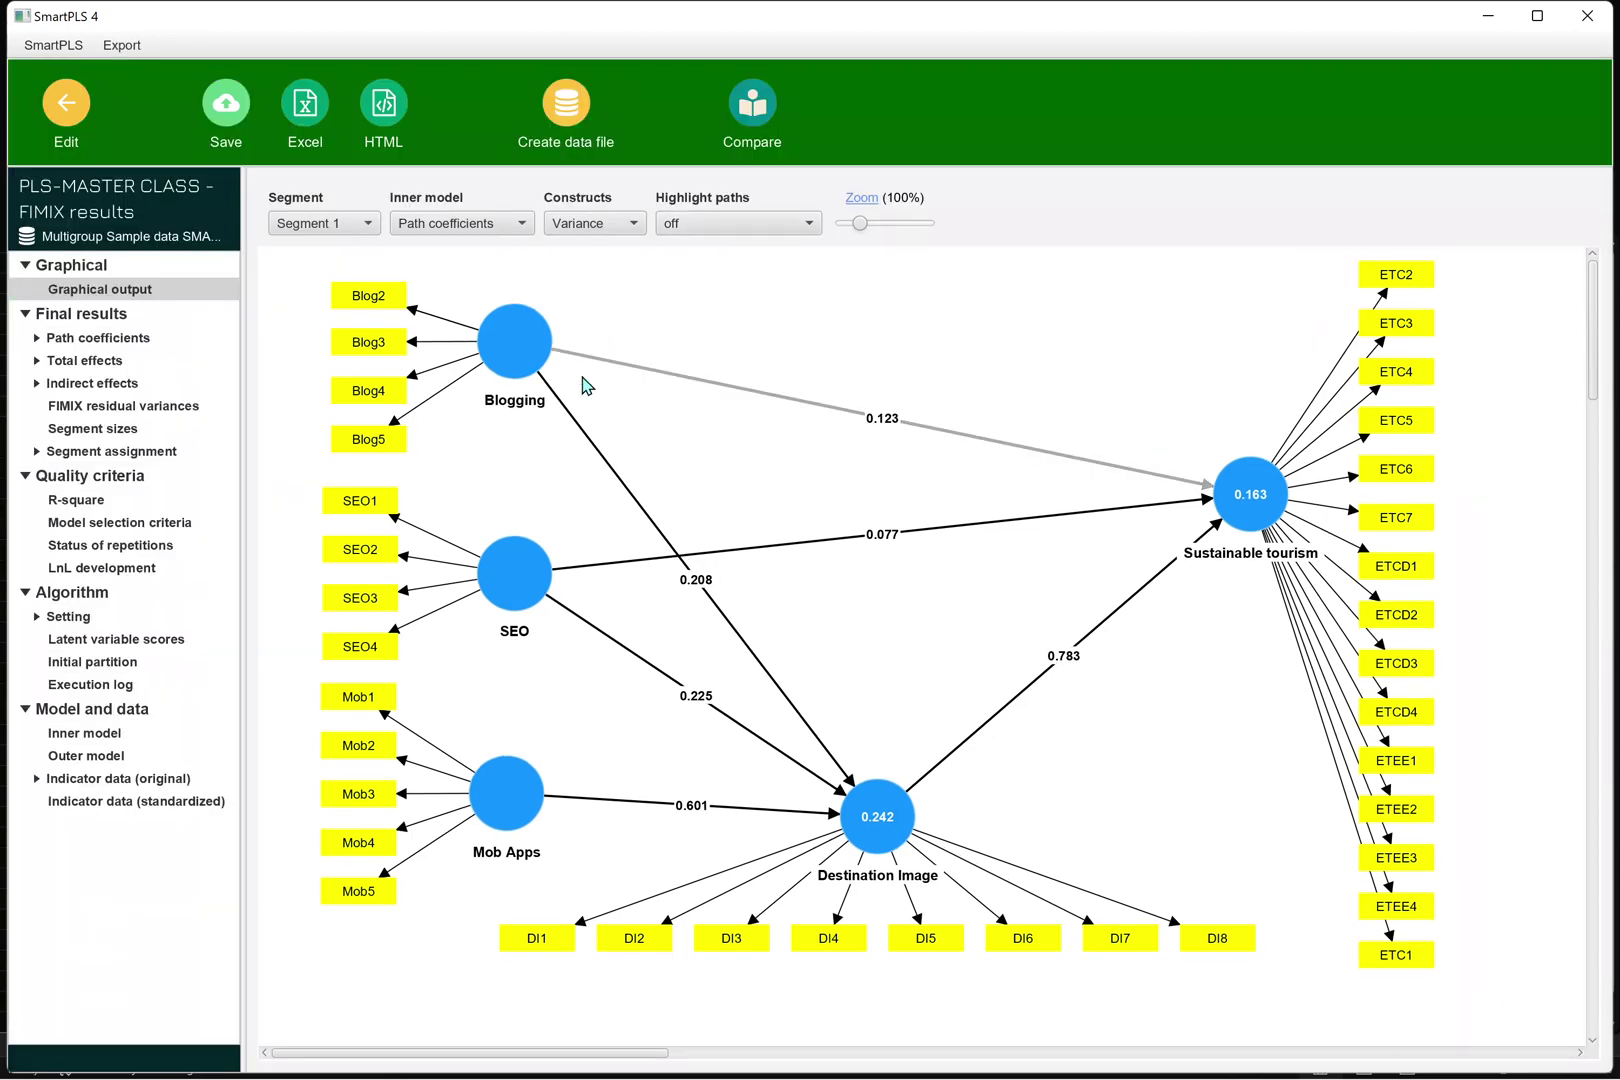
pyautogui.click(120, 527)
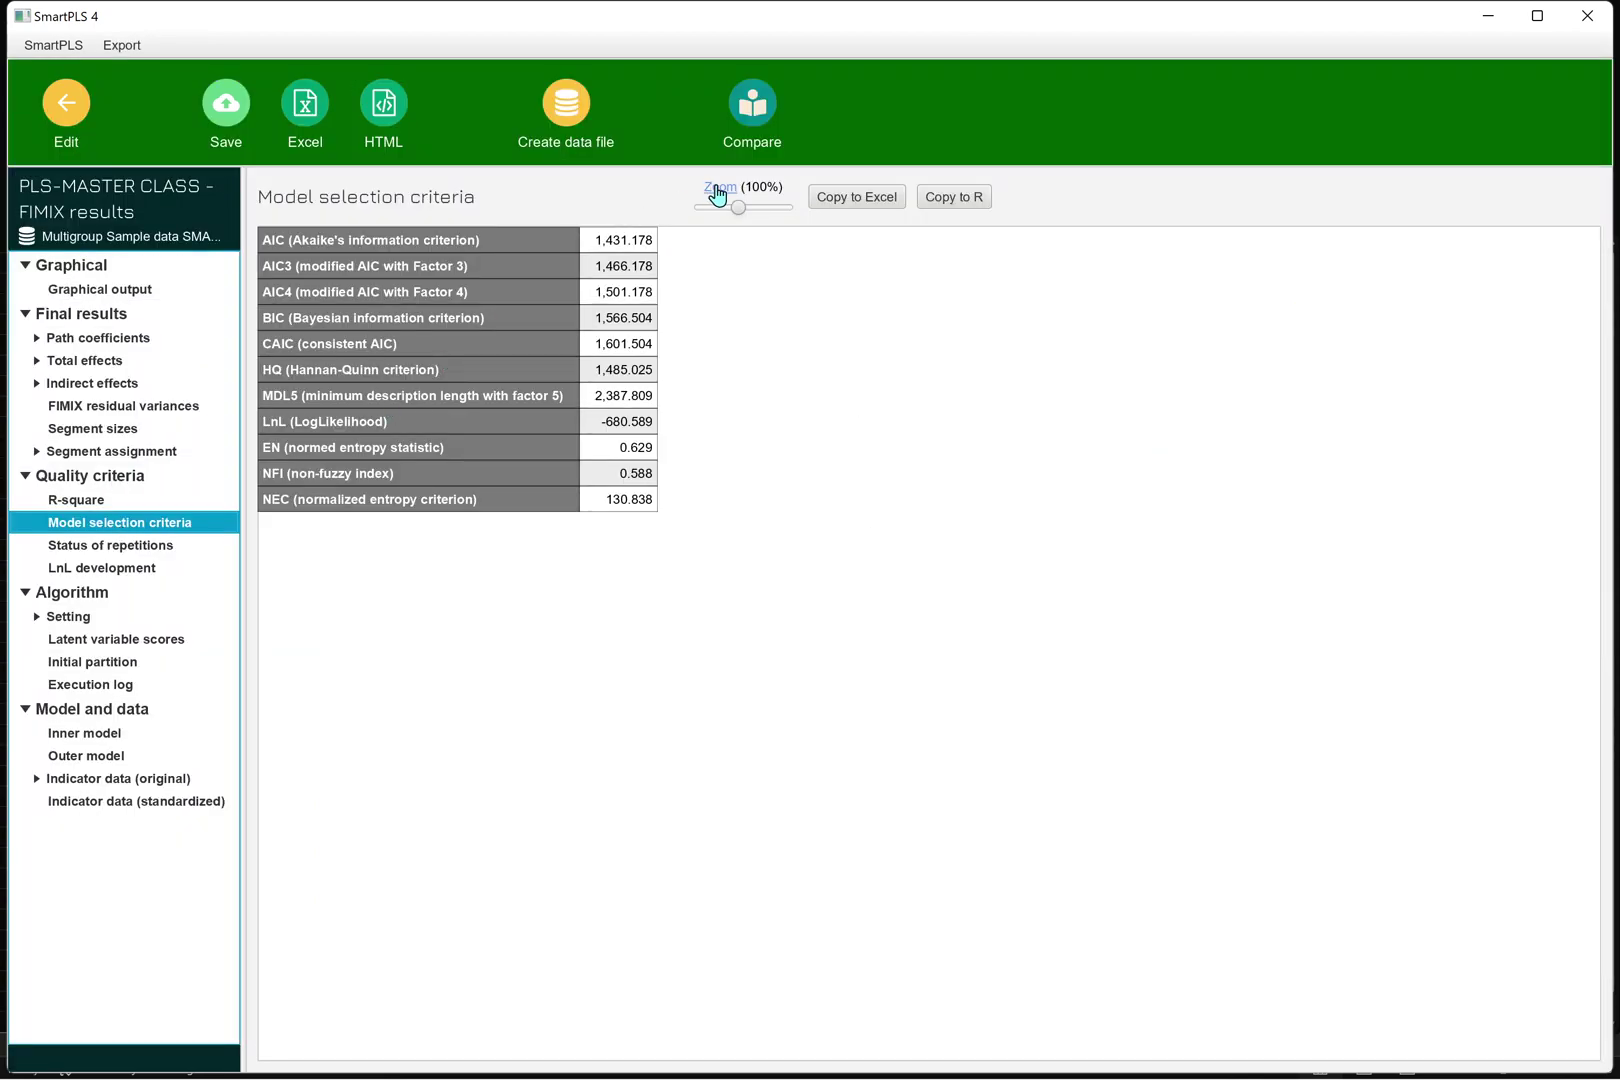
pyautogui.click(888, 197)
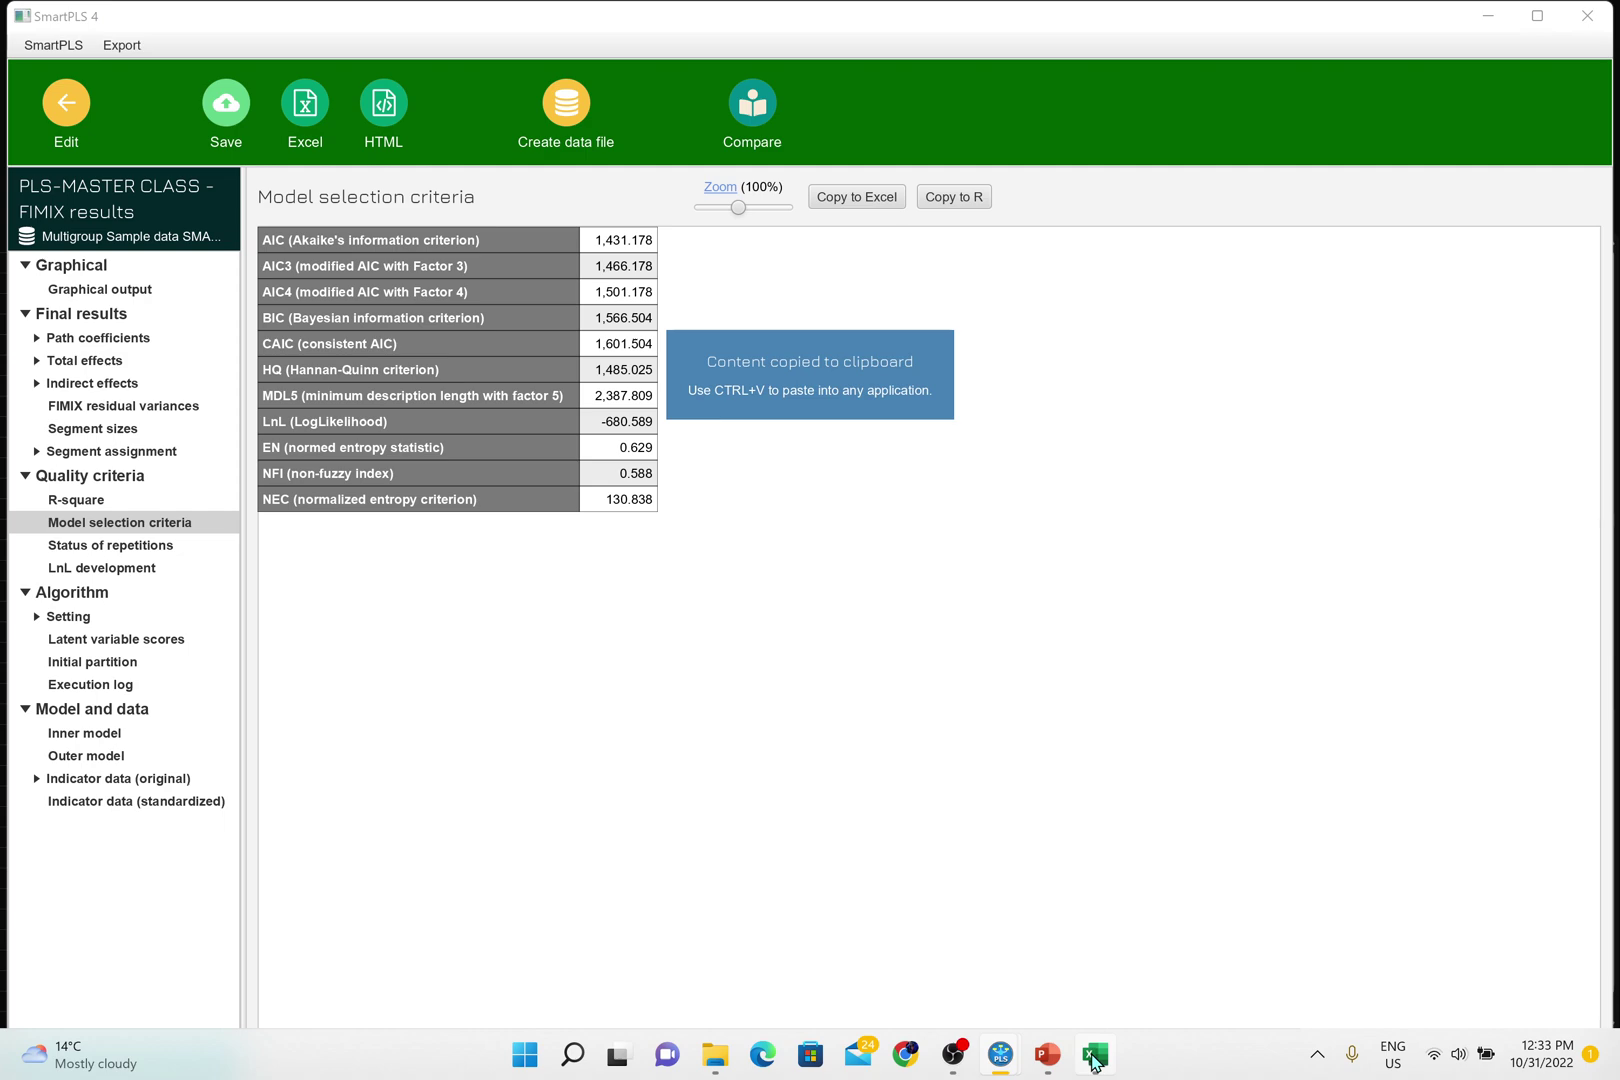
pyautogui.click(1095, 1061)
pyautogui.click(1002, 387)
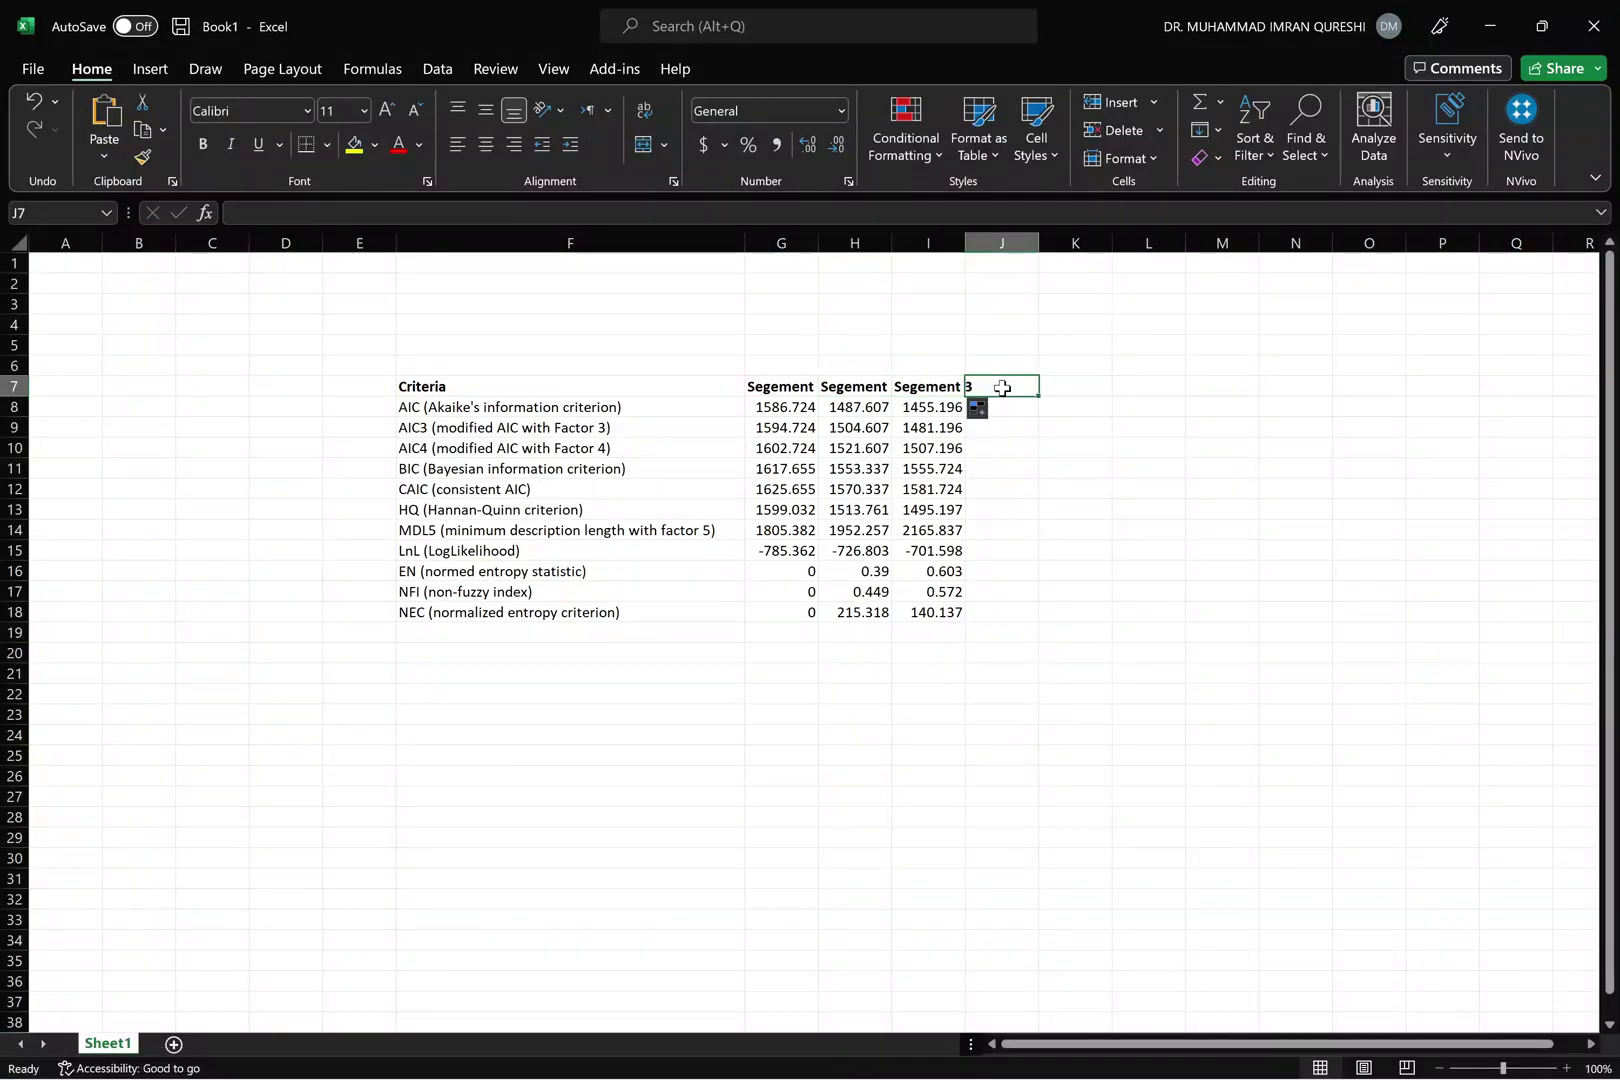
pyautogui.hotkey('ctrl', 'v')
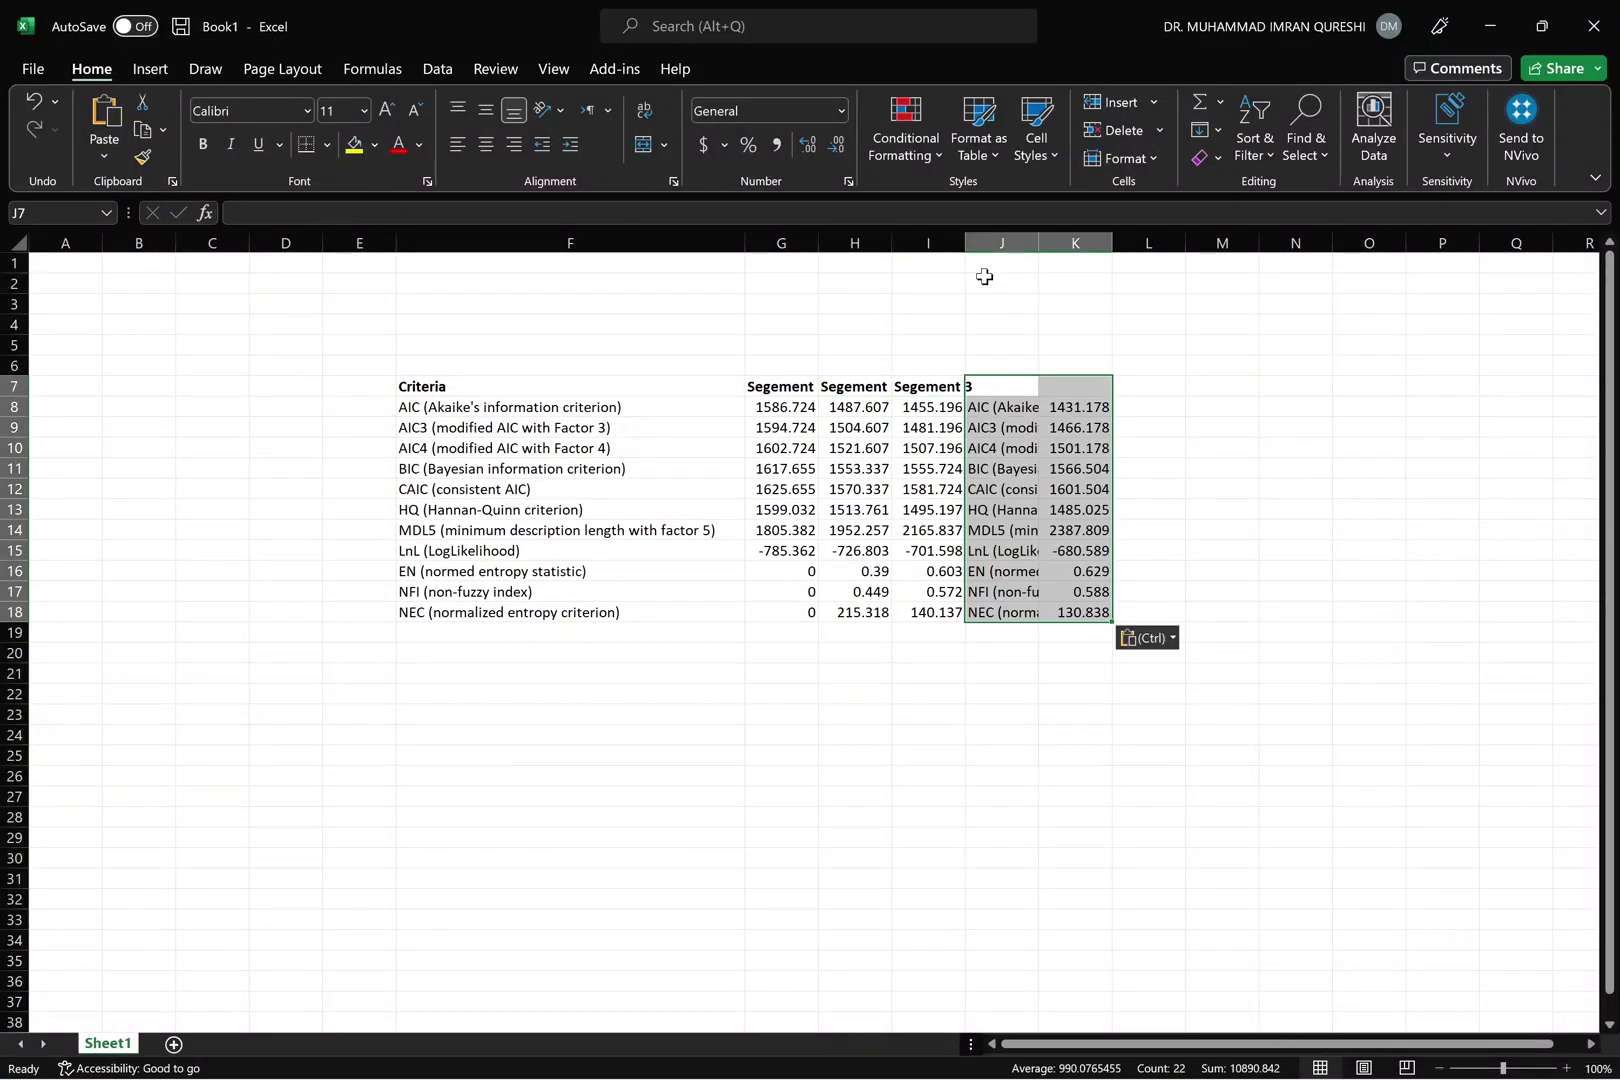
# Delete column J with the repeated criterion names and extend the I7 header into J7 as "Segement 4"
pyautogui.click(1000, 244)
pyautogui.rightClick(1000, 244)
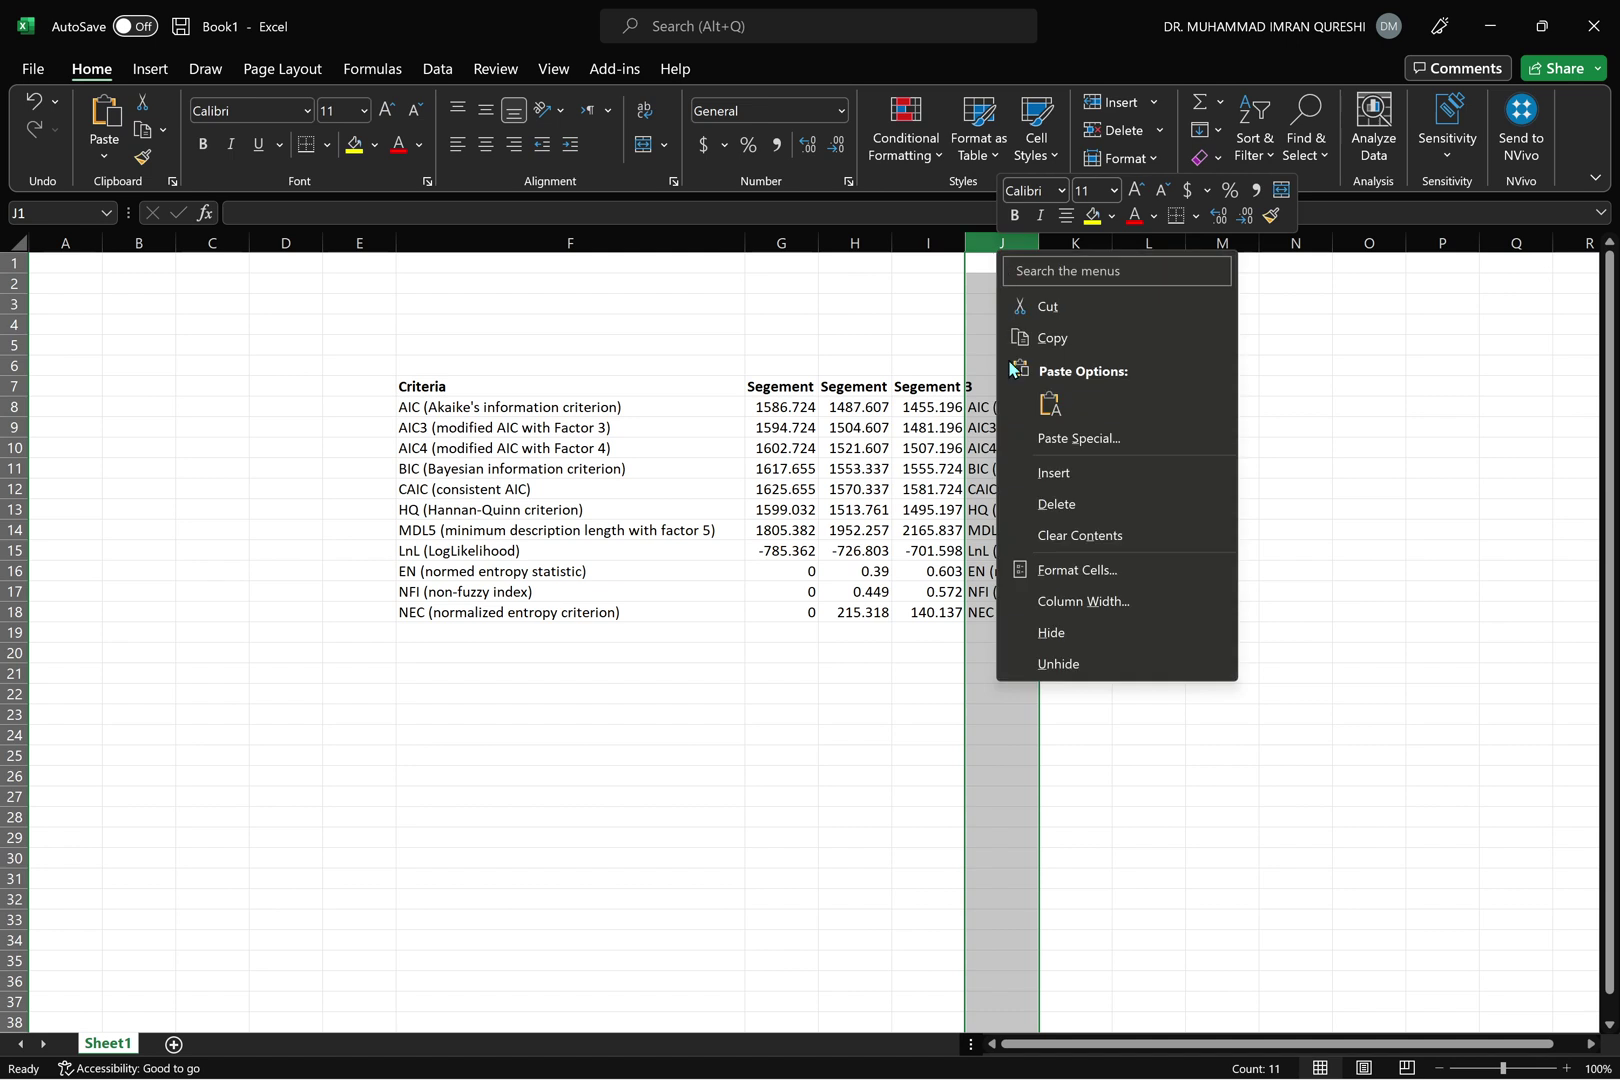
pyautogui.click(1020, 508)
pyautogui.click(955, 393)
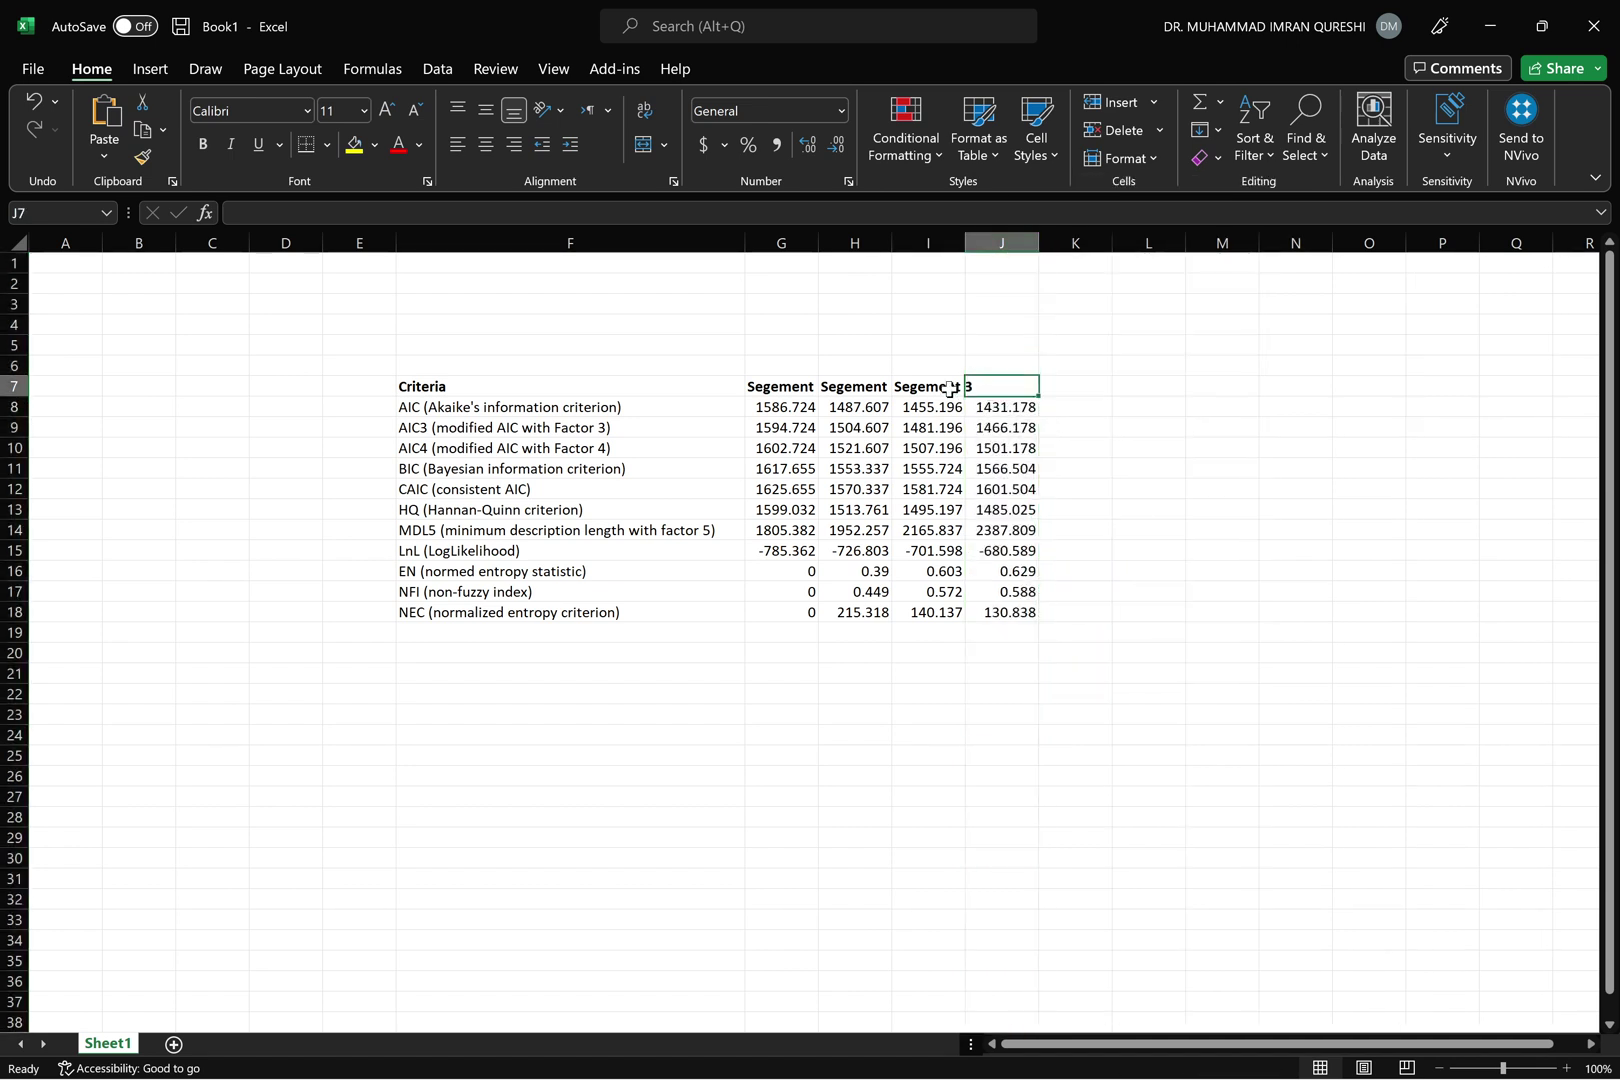
pyautogui.moveTo(967, 396); pyautogui.dragTo(1008, 402)
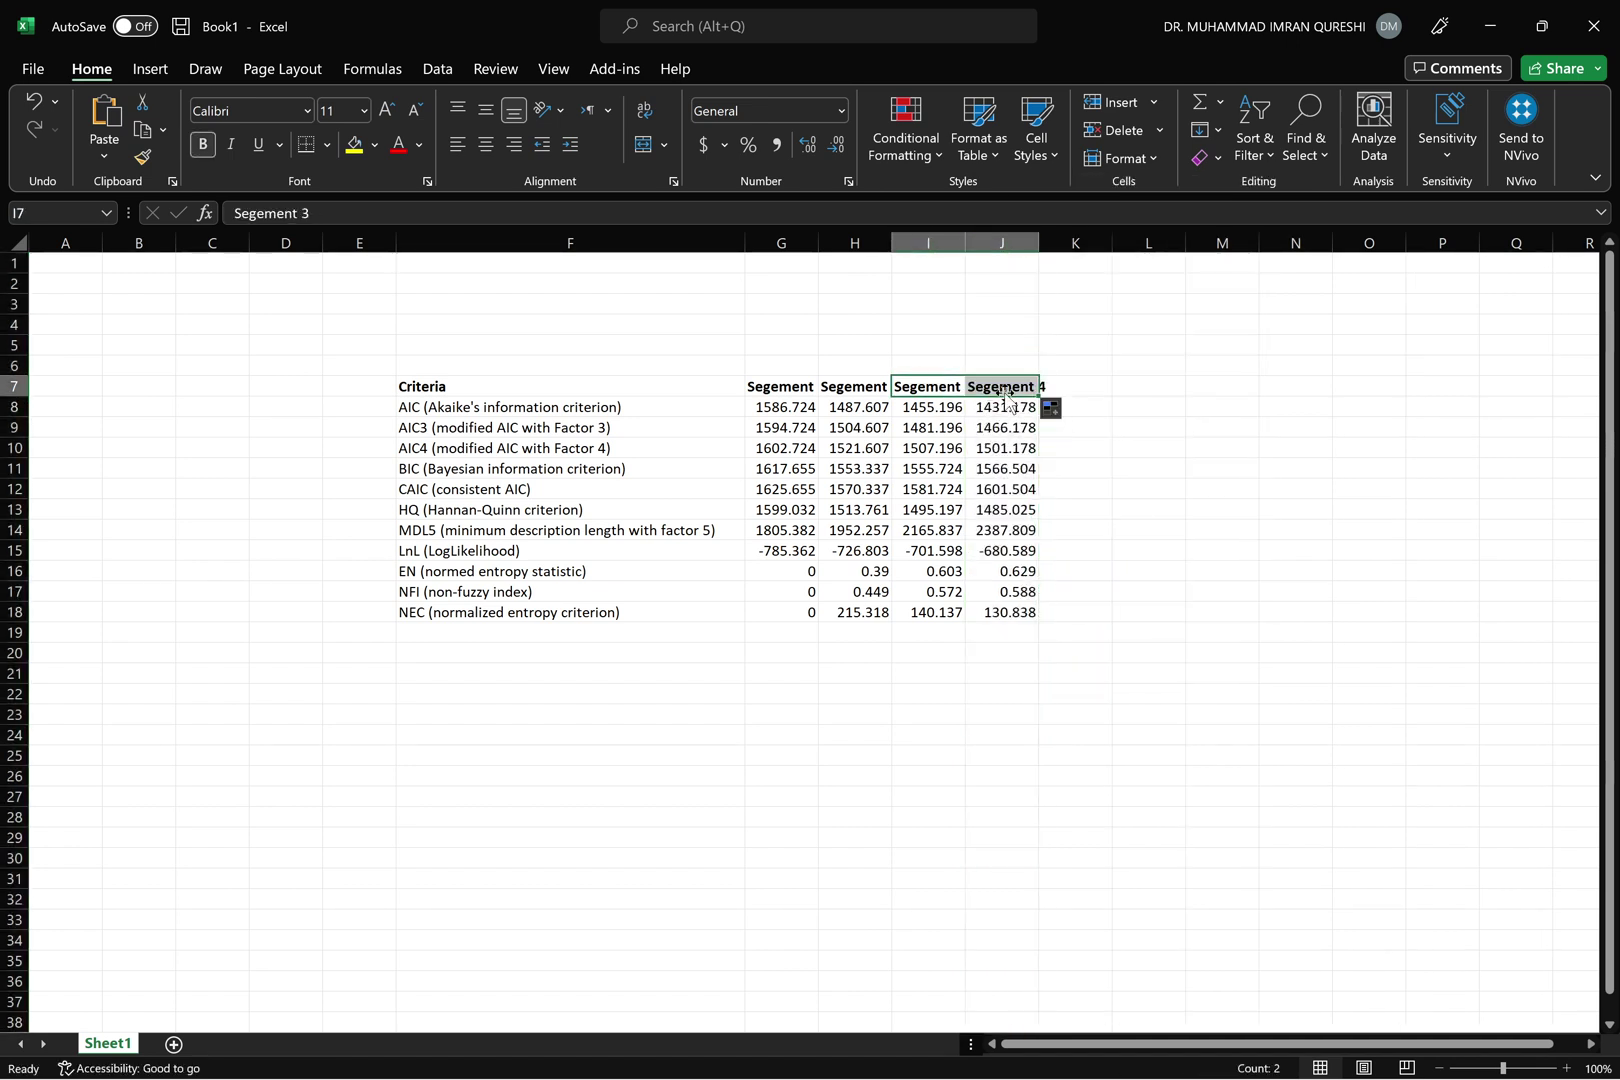
# Widen columns G to J equally so the full Segement 1 to Segement 4 headers fit
pyautogui.moveTo(782, 244); pyautogui.dragTo(1002, 243)
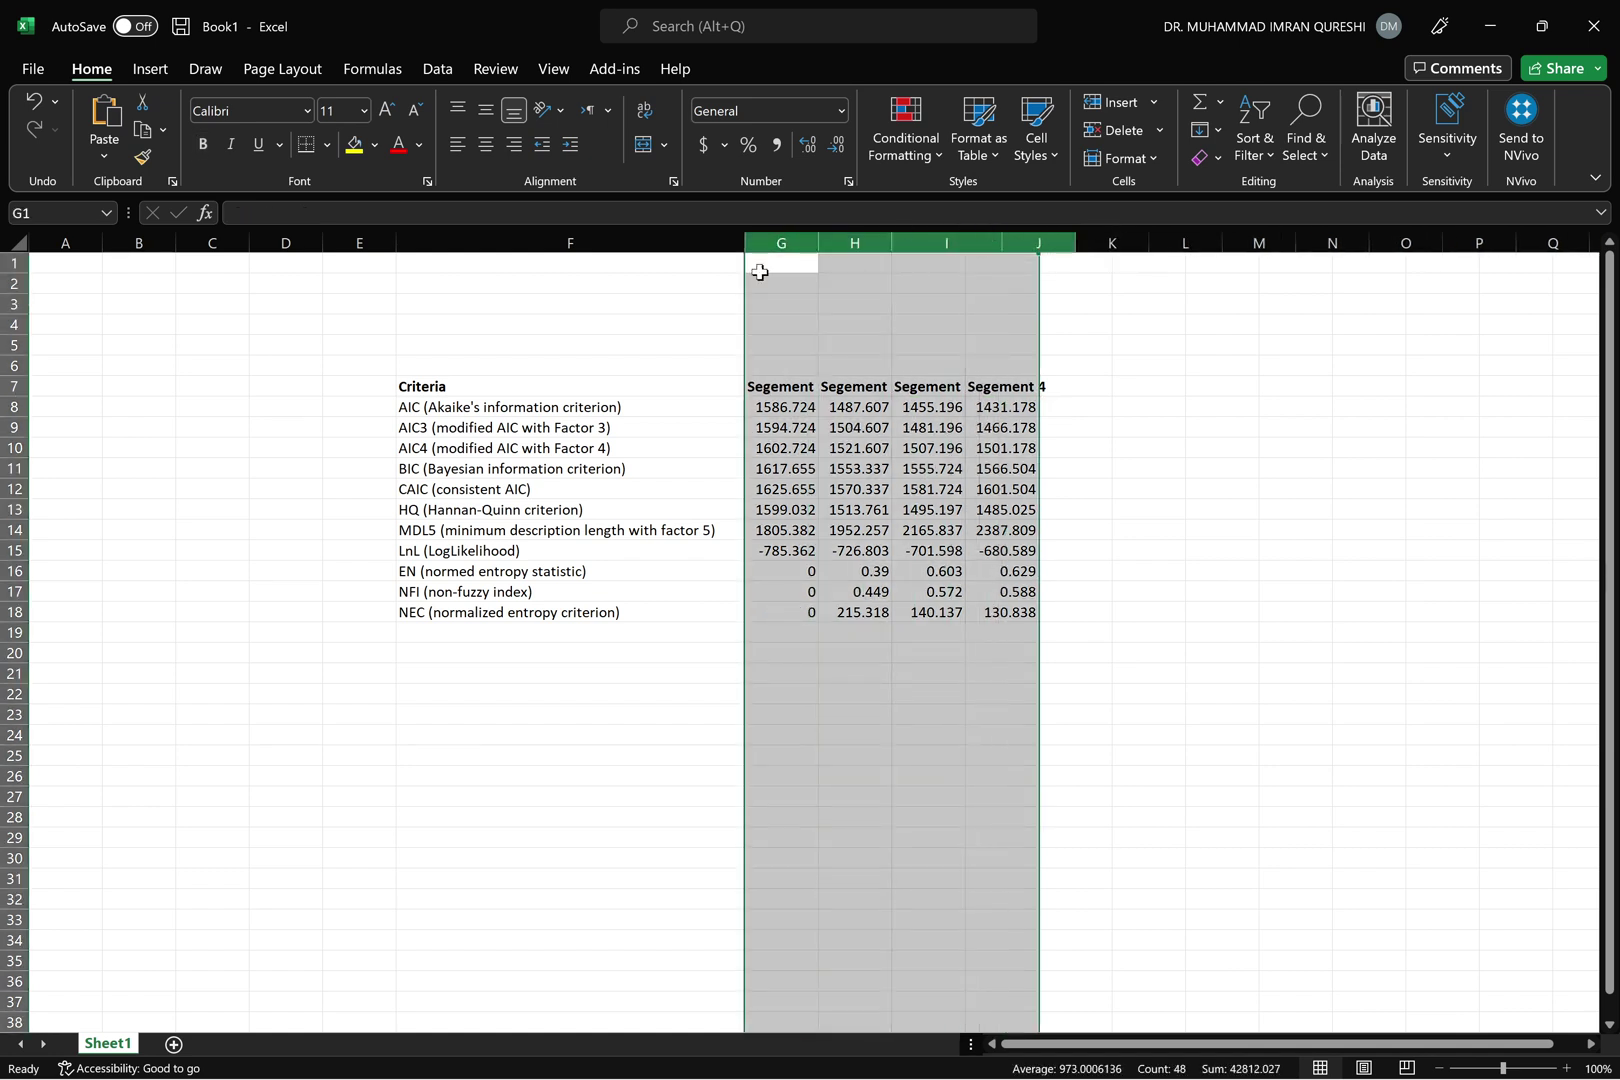
pyautogui.moveTo(432, 346); pyautogui.dragTo(1140, 629)
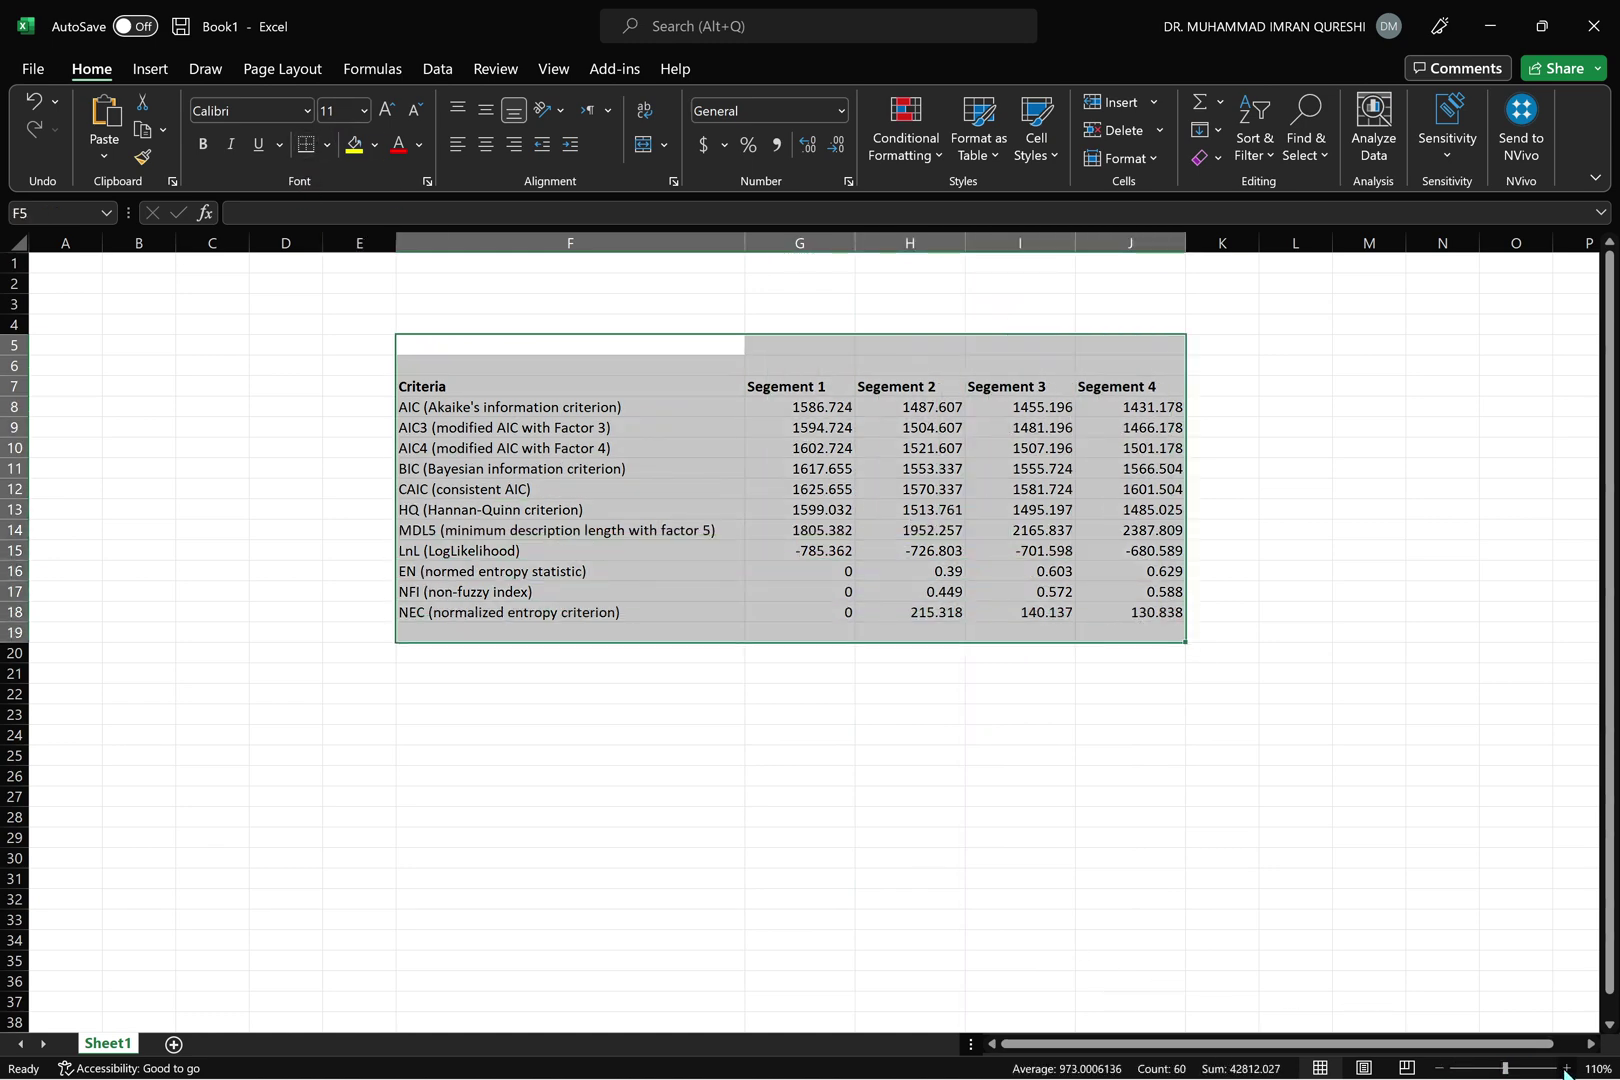
pyautogui.click(1566, 1068)
pyautogui.click(1566, 1068)
pyautogui.click(1566, 1068)
pyautogui.click(1566, 1068)
pyautogui.click(1566, 1068)
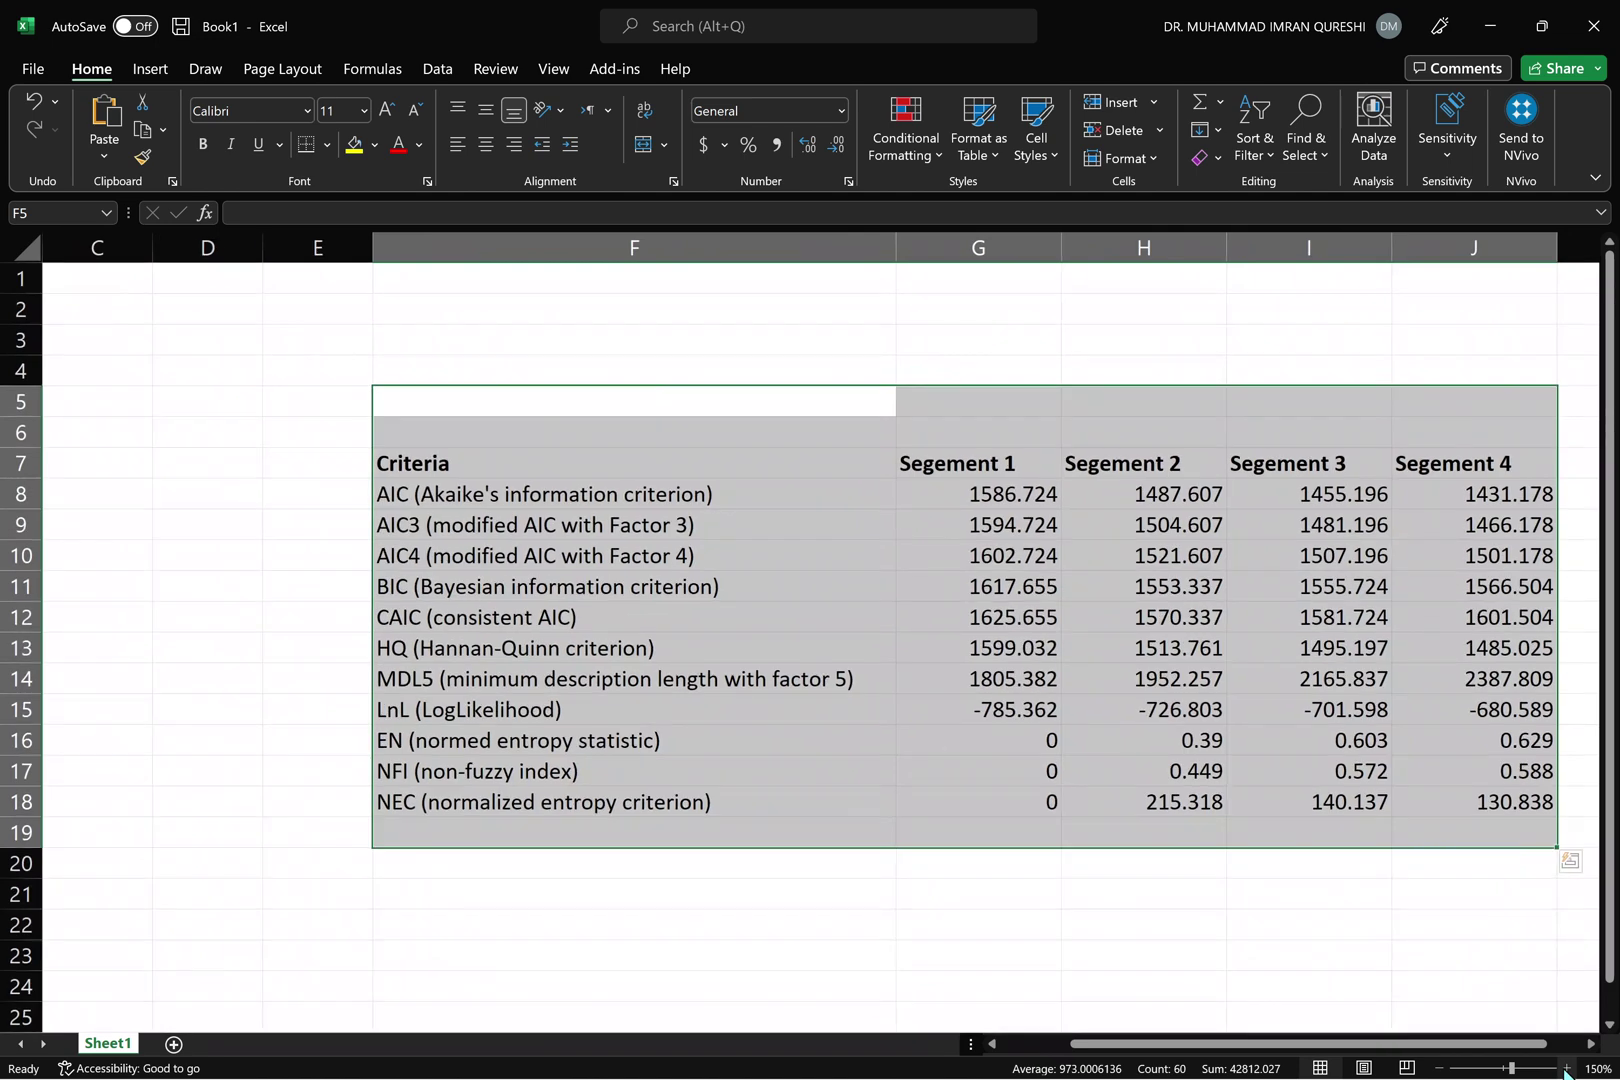
pyautogui.click(1566, 1068)
pyautogui.moveTo(1467, 1047); pyautogui.dragTo(1522, 1047)
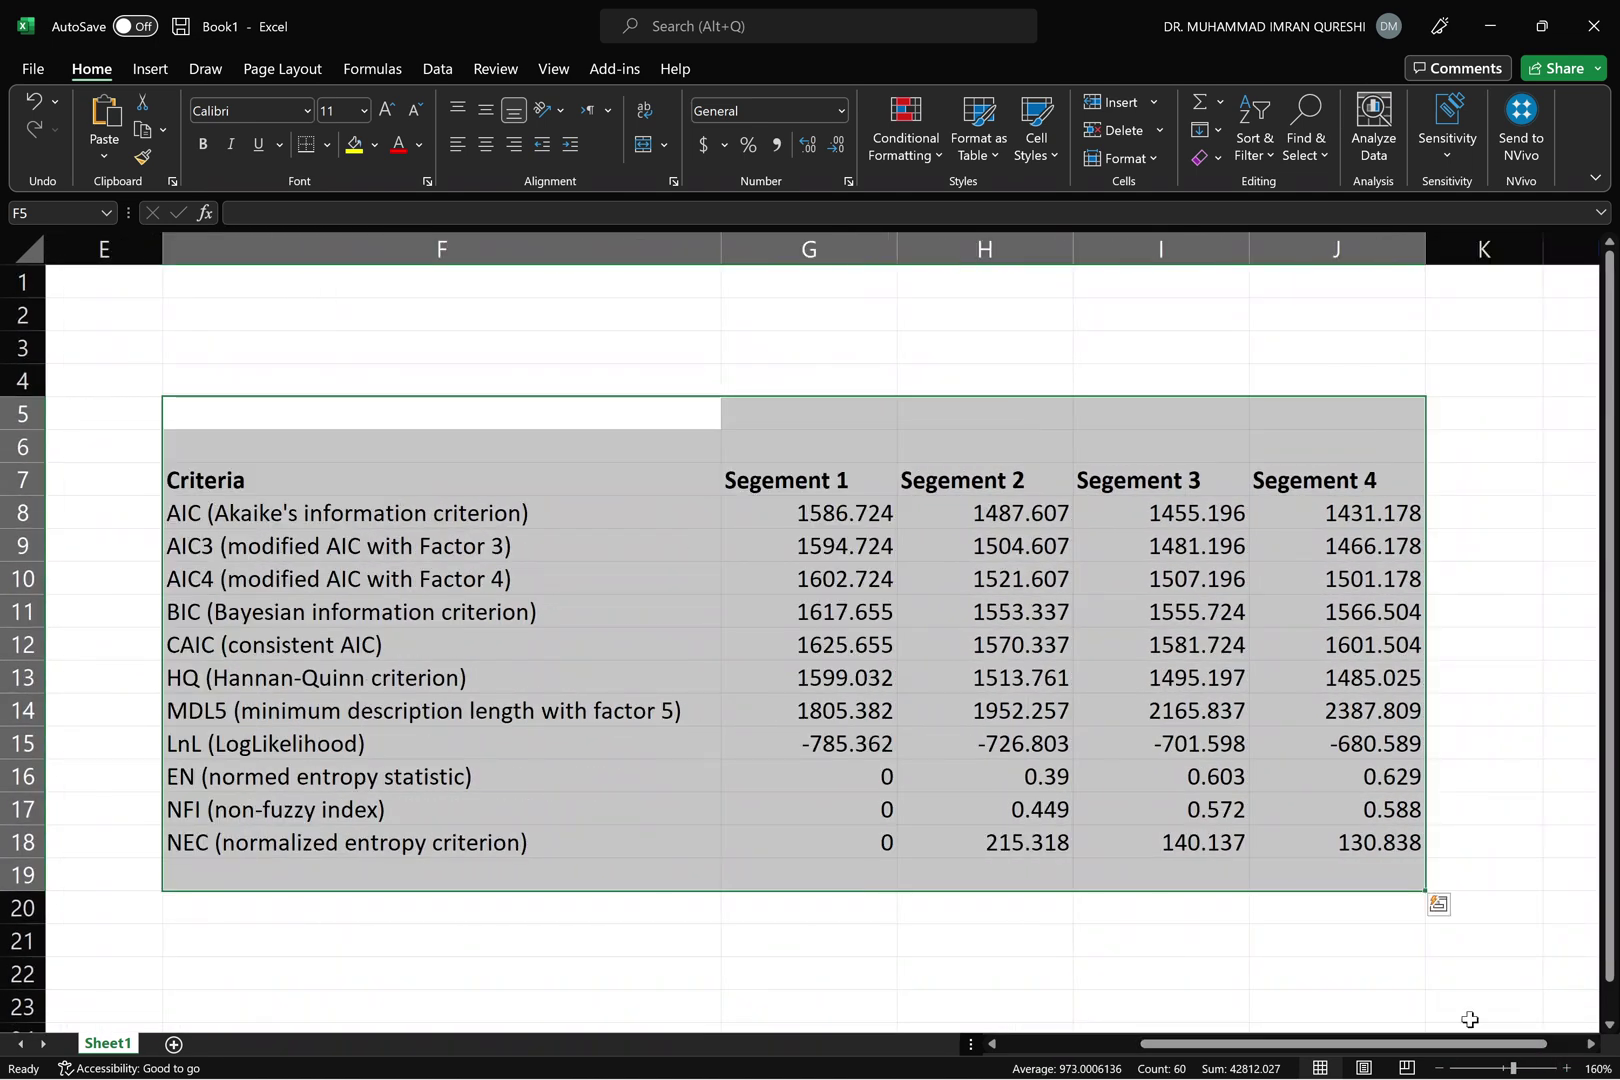
pyautogui.scroll(-1, 1049, 795)
pyautogui.click(790, 900)
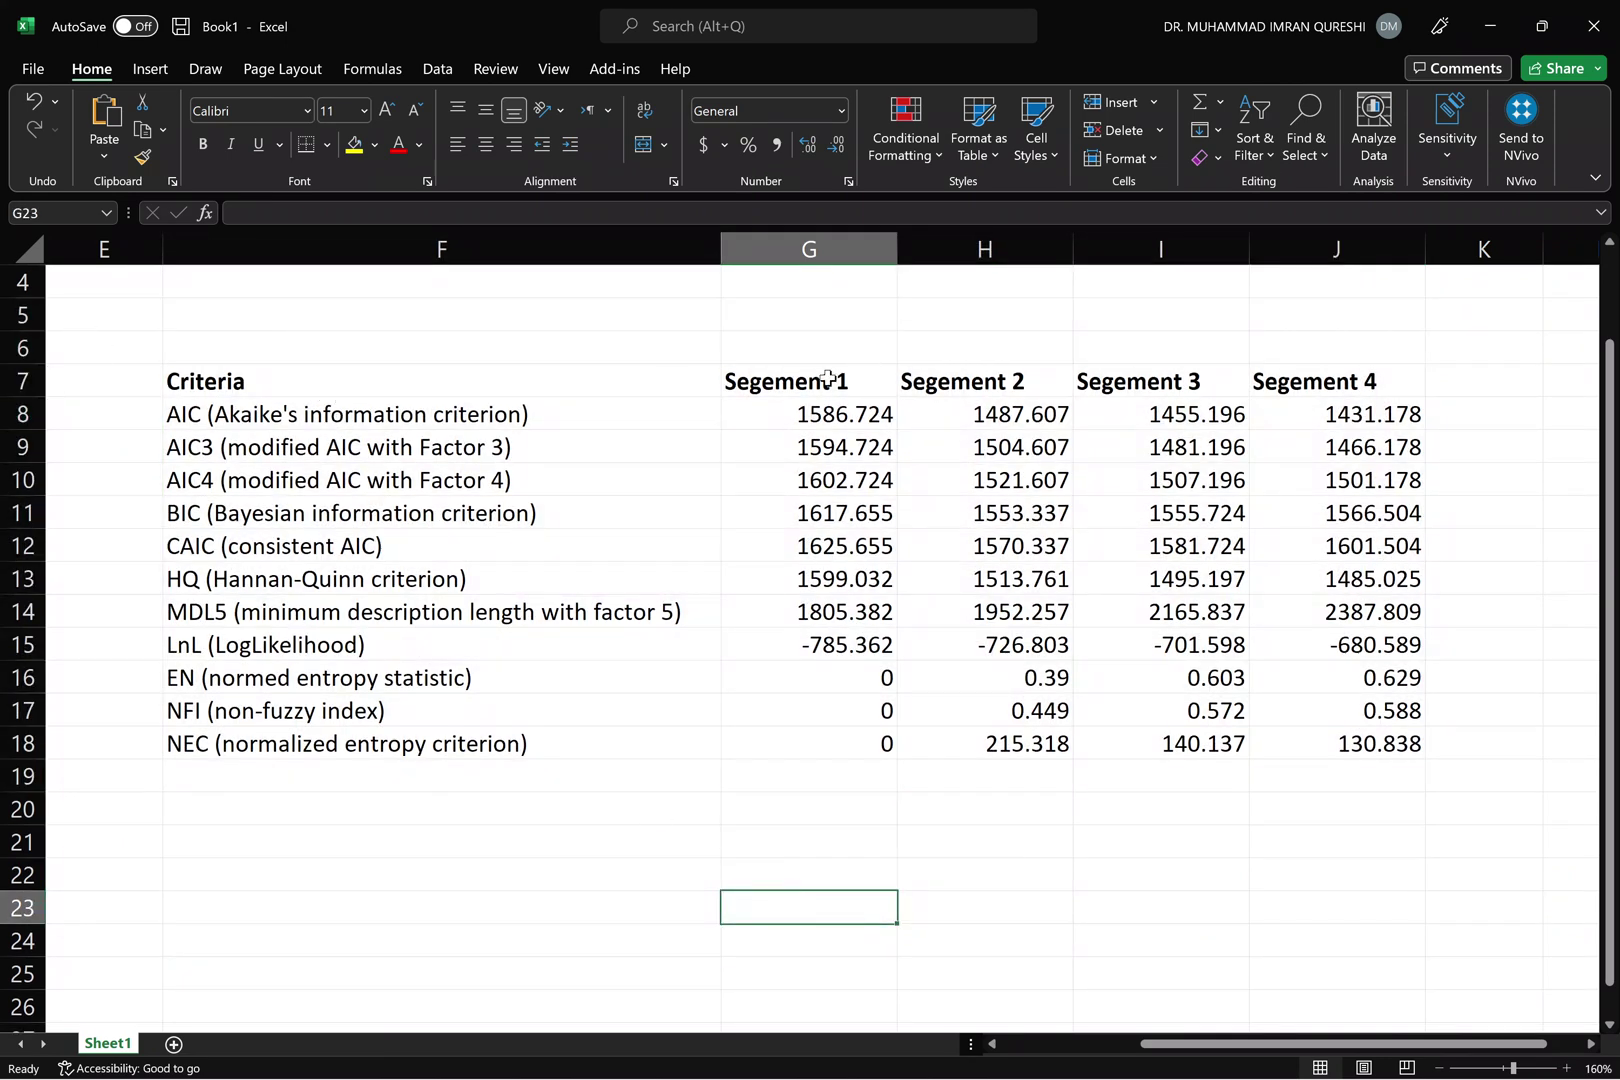
# Review the criteria table across the four segment solutions, from the Segement 1 to the Segement 4 column
pyautogui.click(828, 378)
pyautogui.click(921, 380)
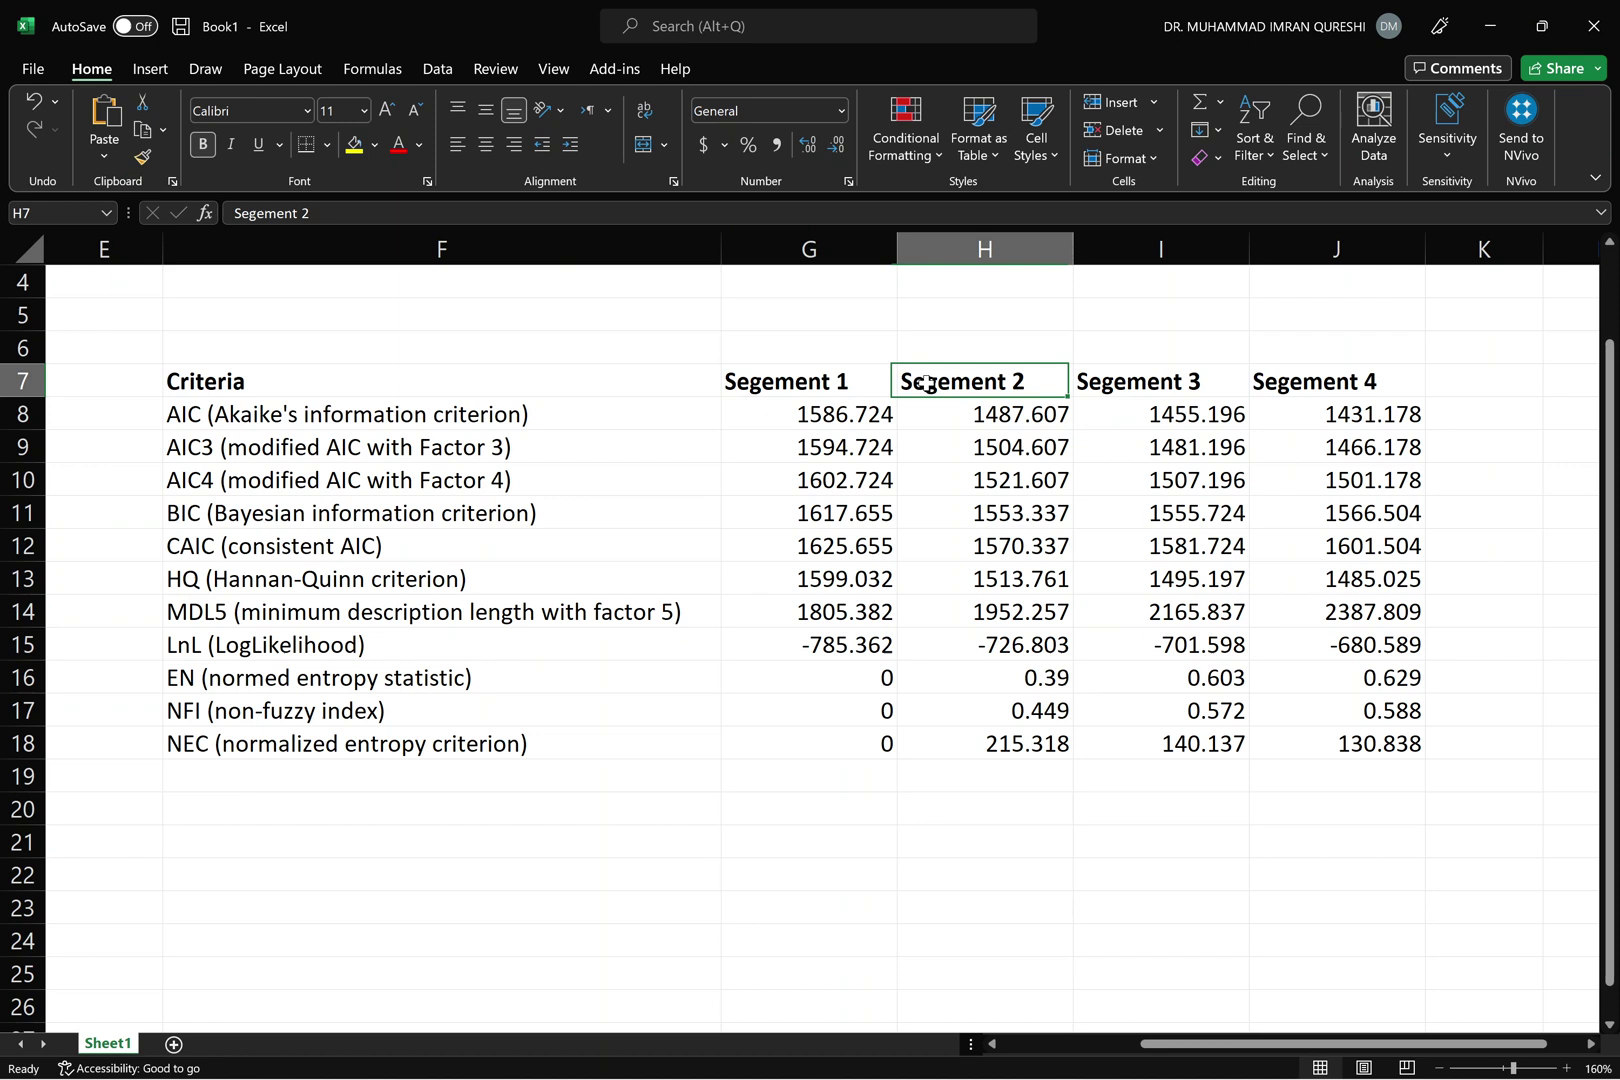
pyautogui.click(1110, 390)
pyautogui.click(1298, 383)
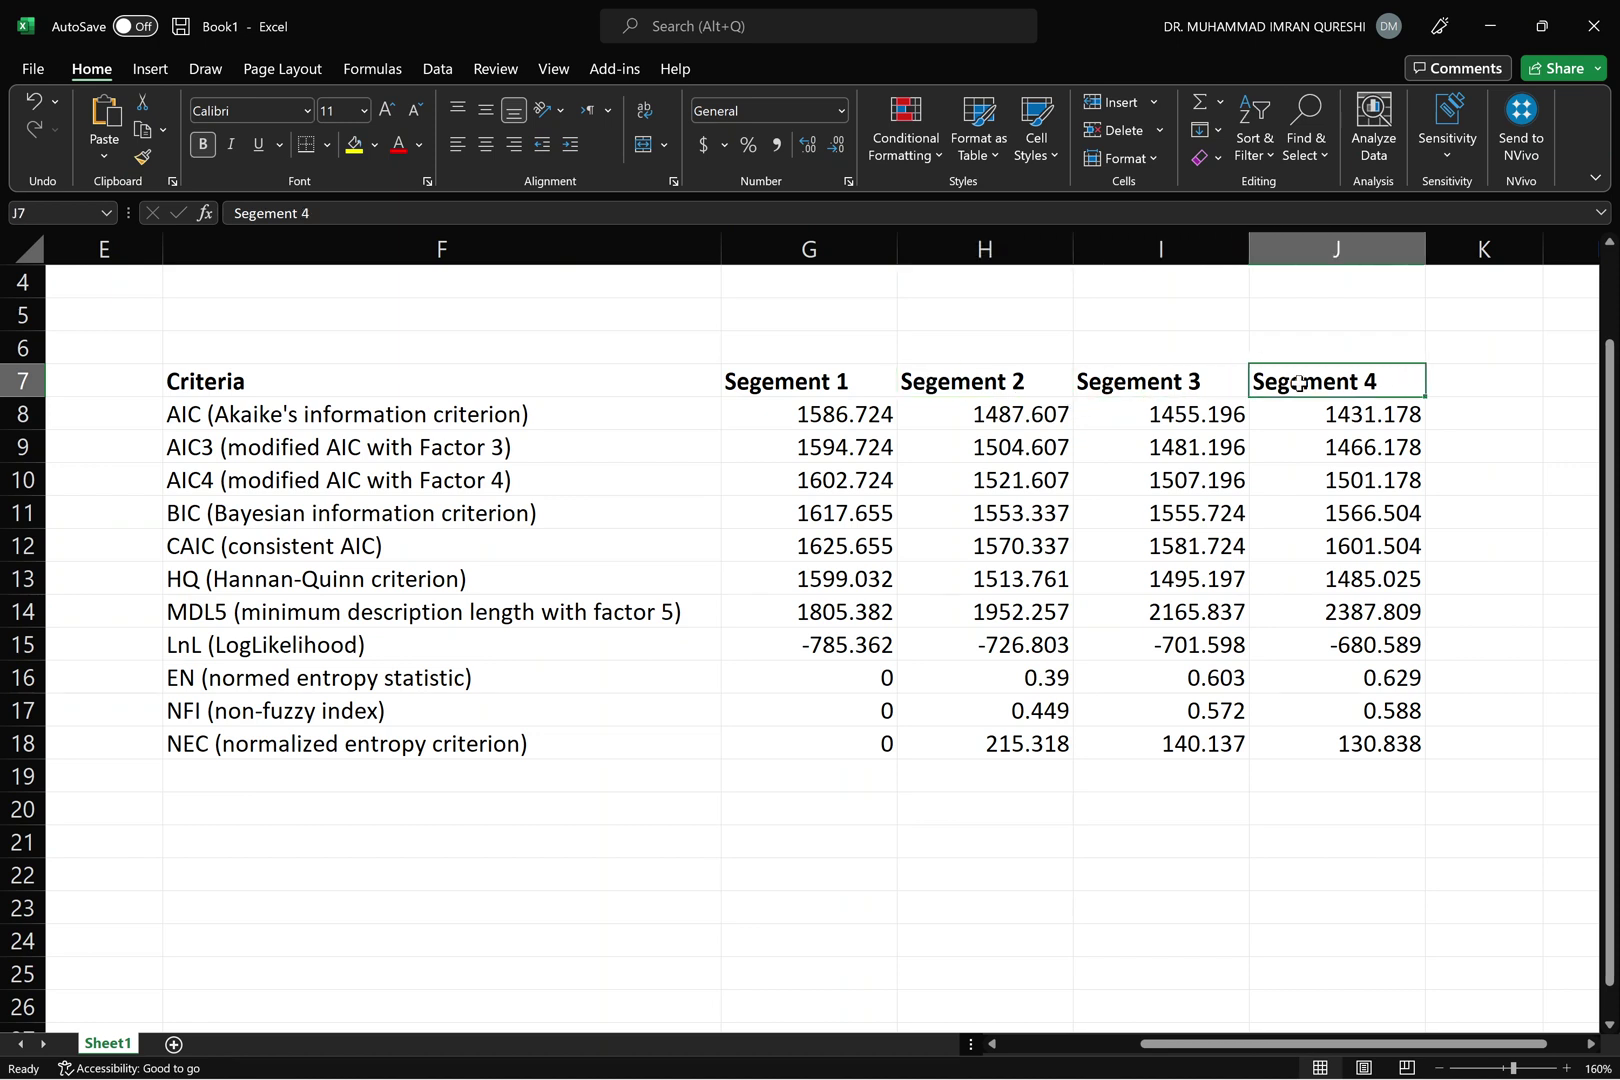
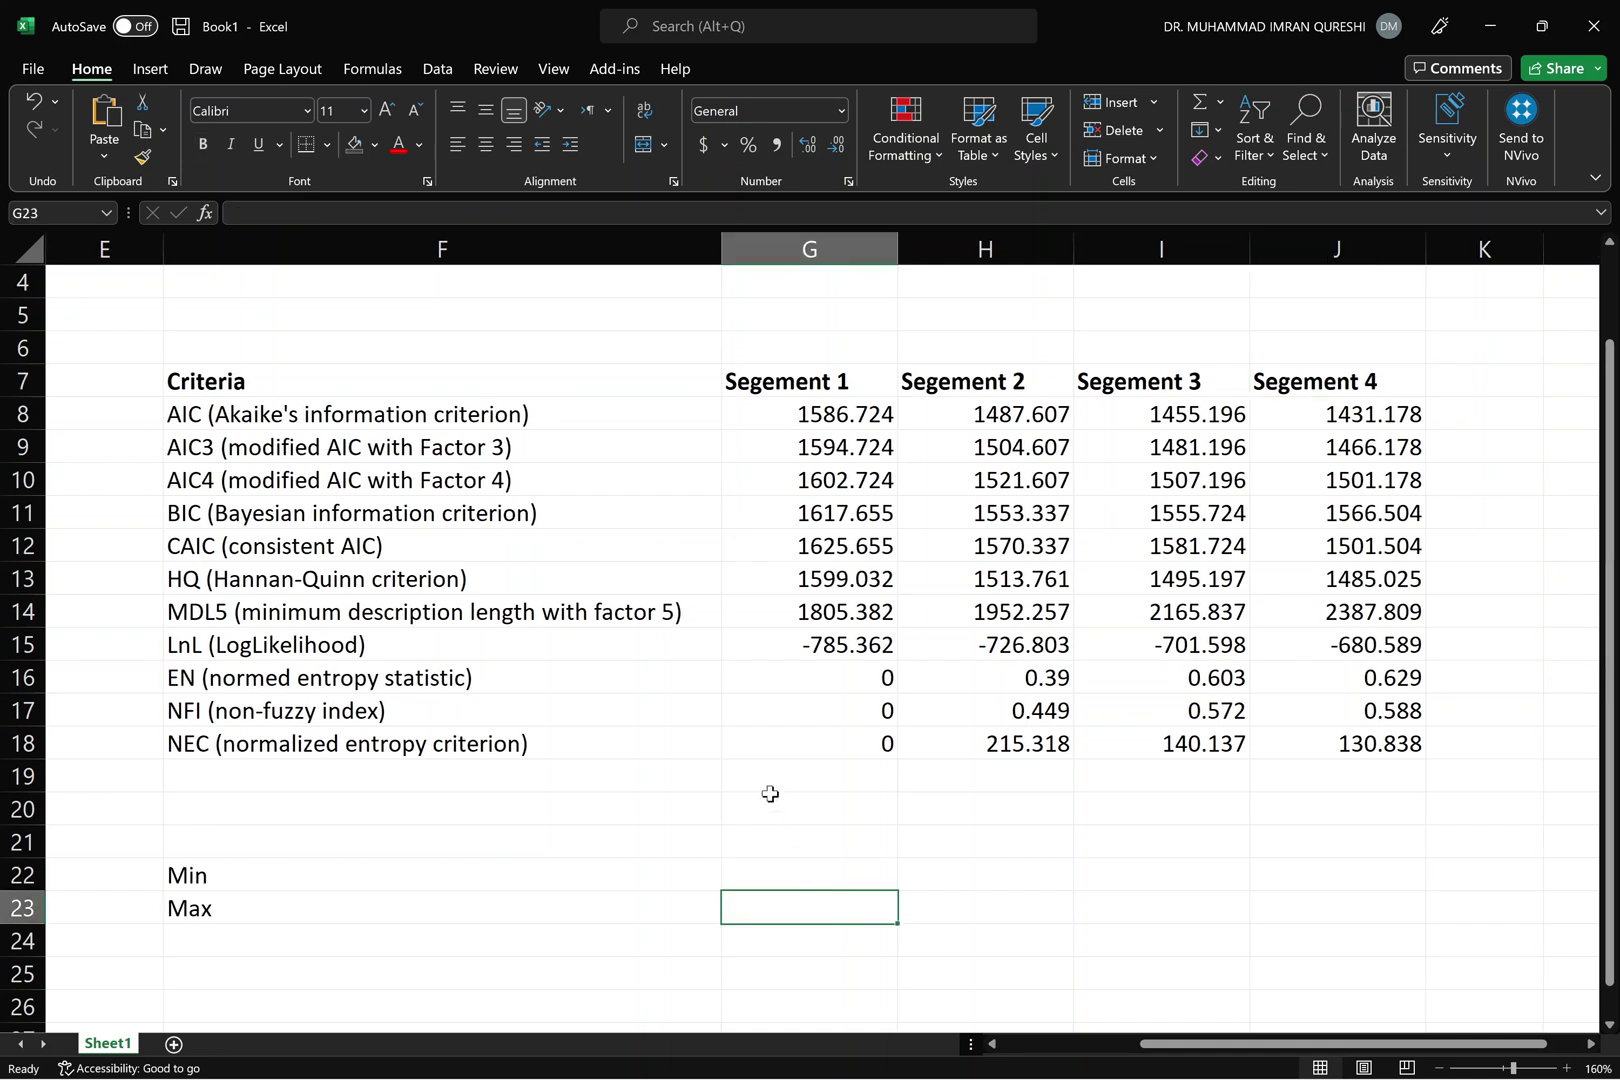
pyautogui.moveTo(206, 385); pyautogui.dragTo(1322, 752)
pyautogui.click(1048, 810)
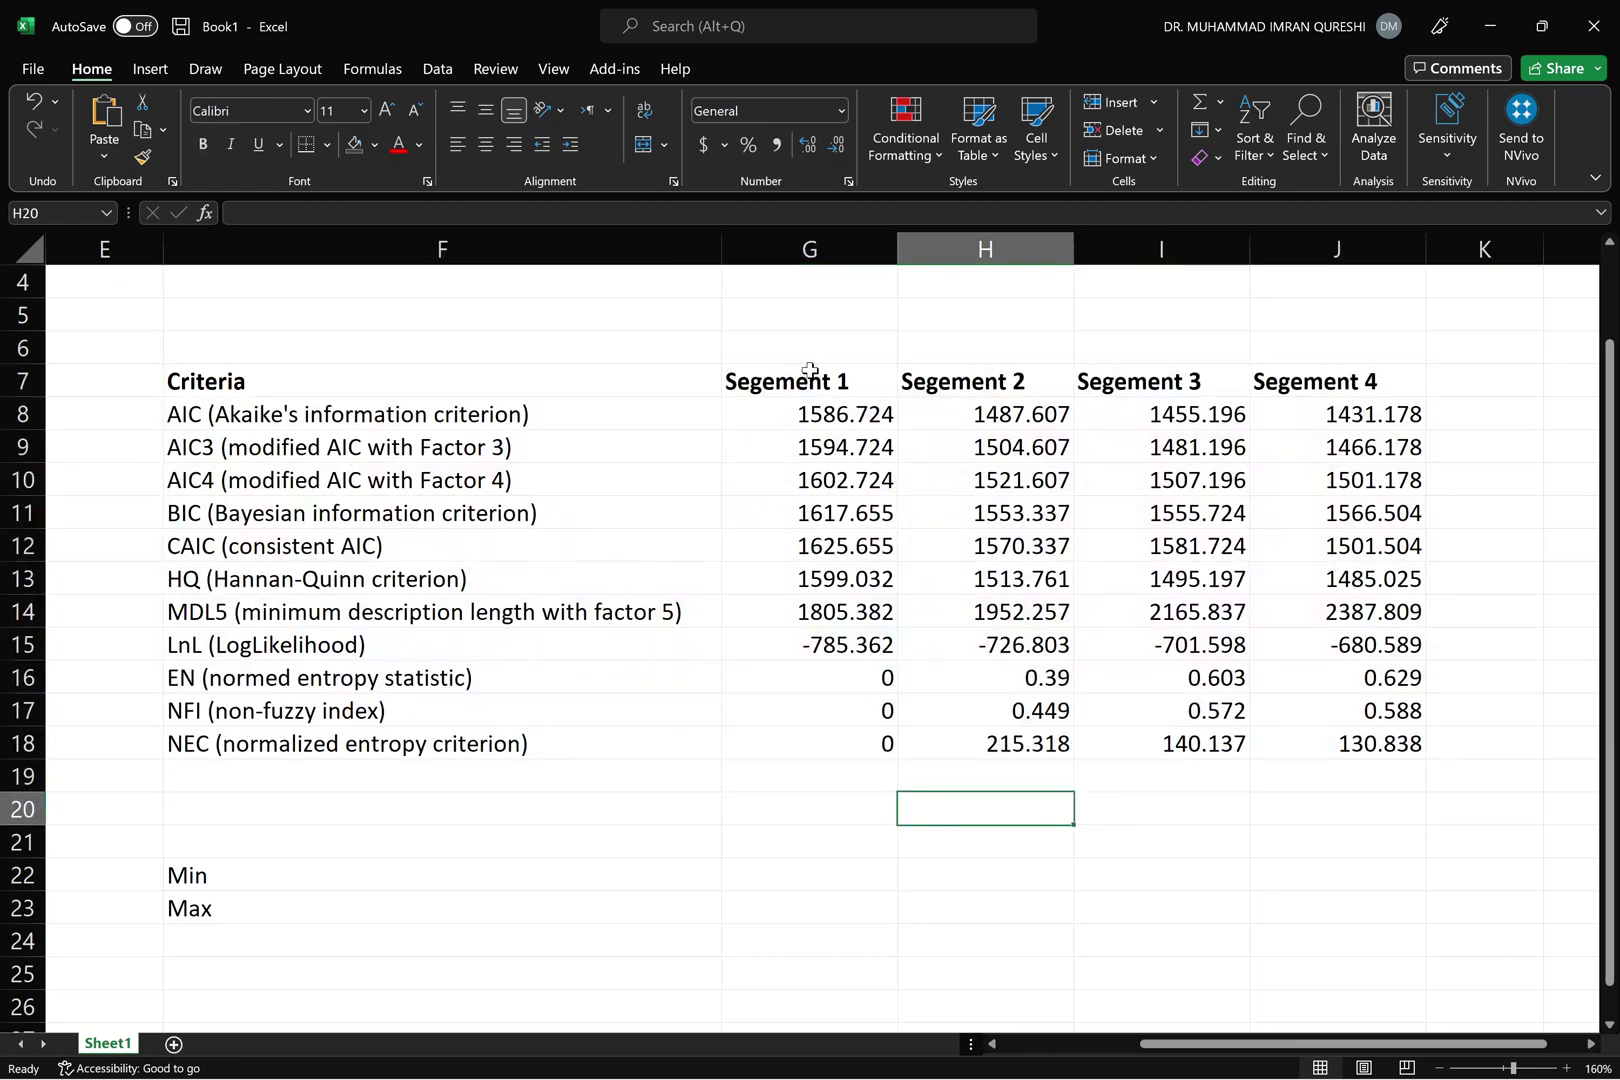
pyautogui.moveTo(810, 370); pyautogui.dragTo(1352, 380)
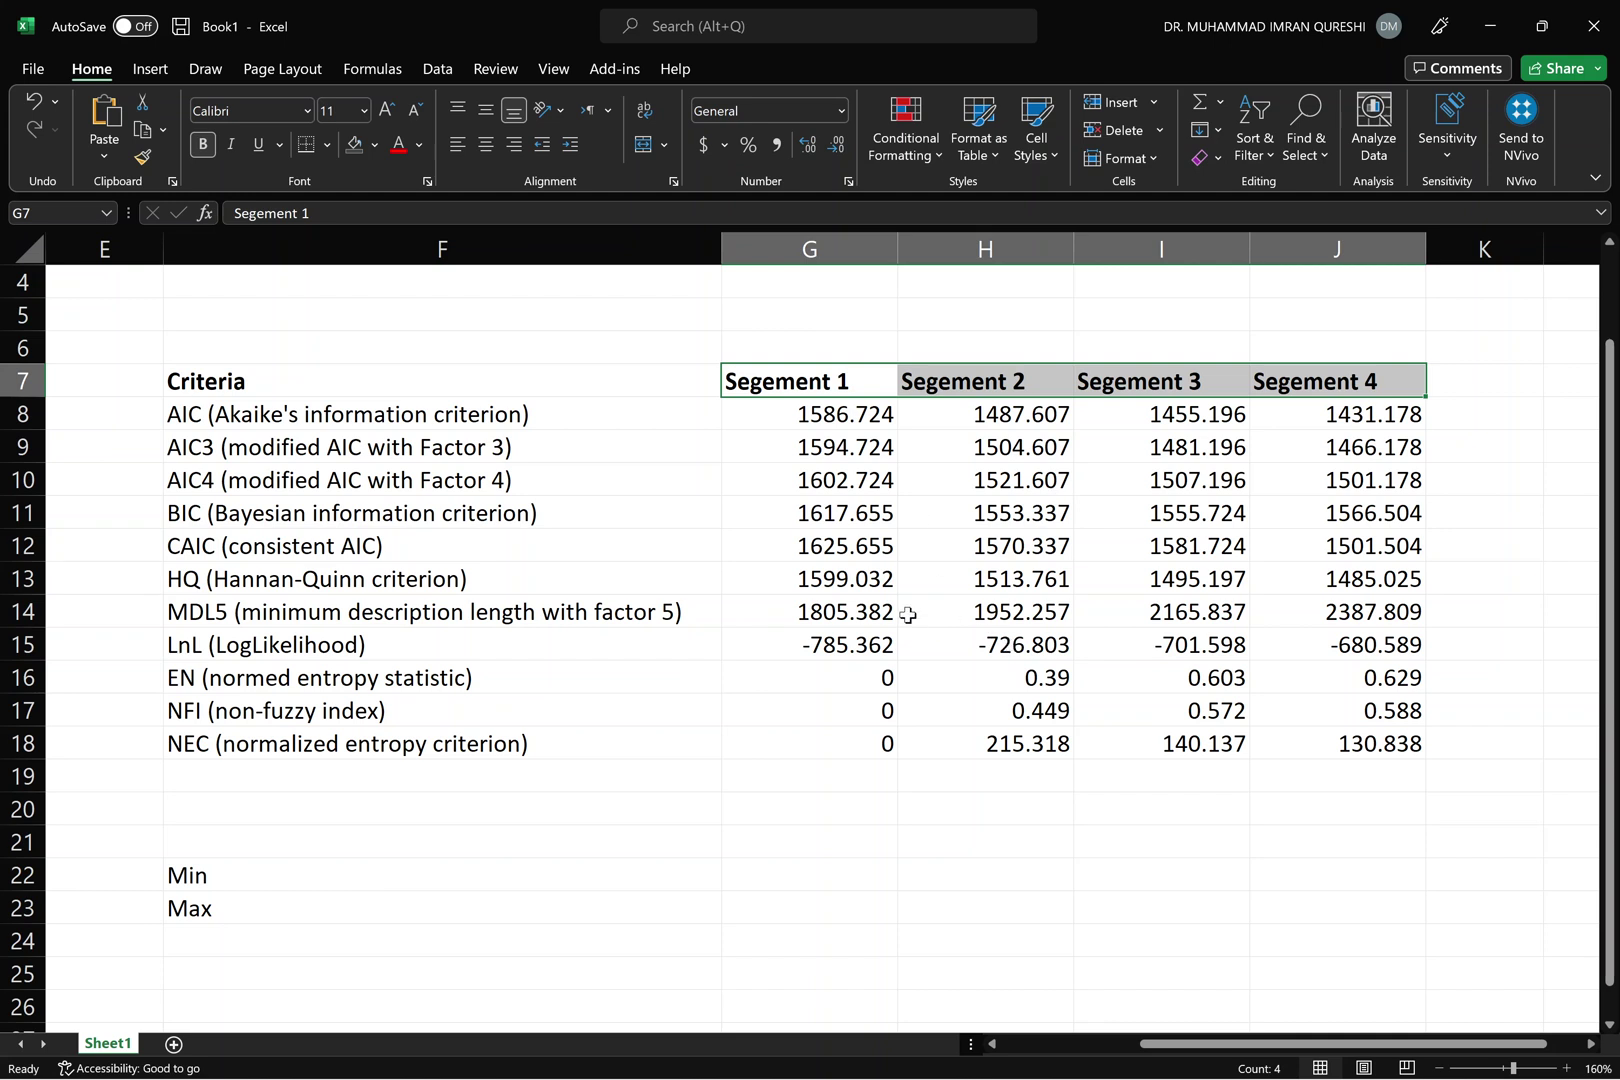
# Compare the AIC values across the four segments and fill the lowest one, in J8, with yellow
pyautogui.click(448, 421)
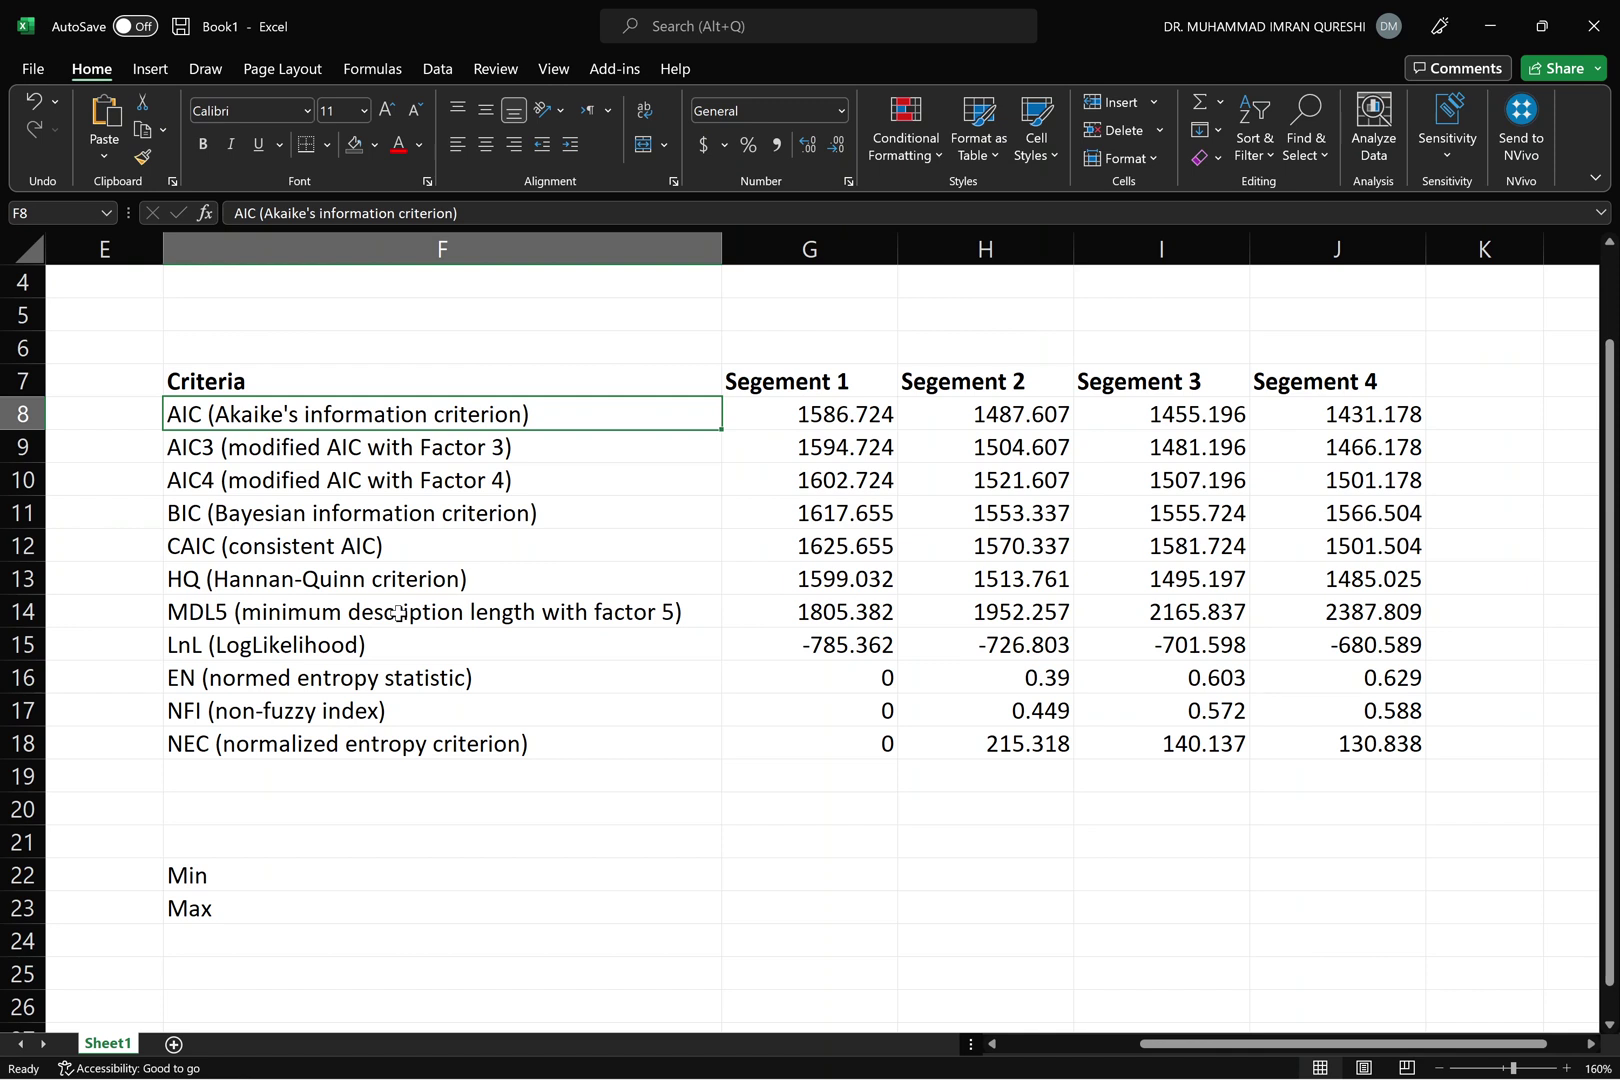
pyautogui.press('Right')
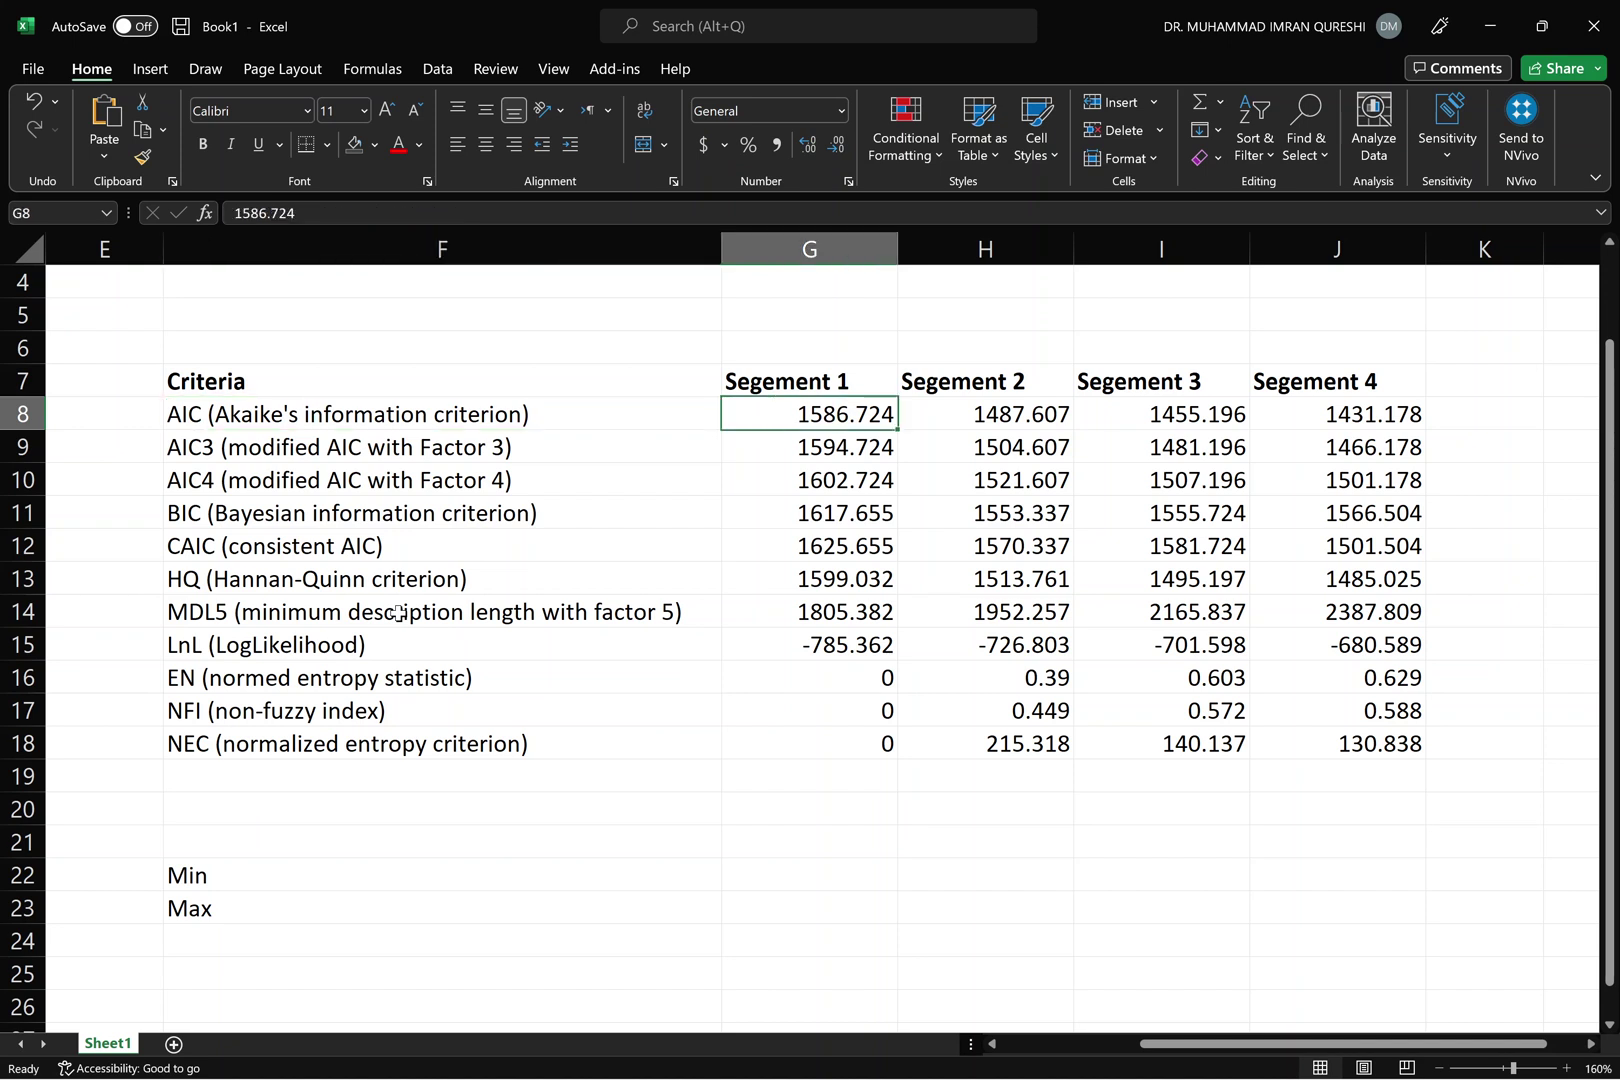
pyautogui.press('Left')
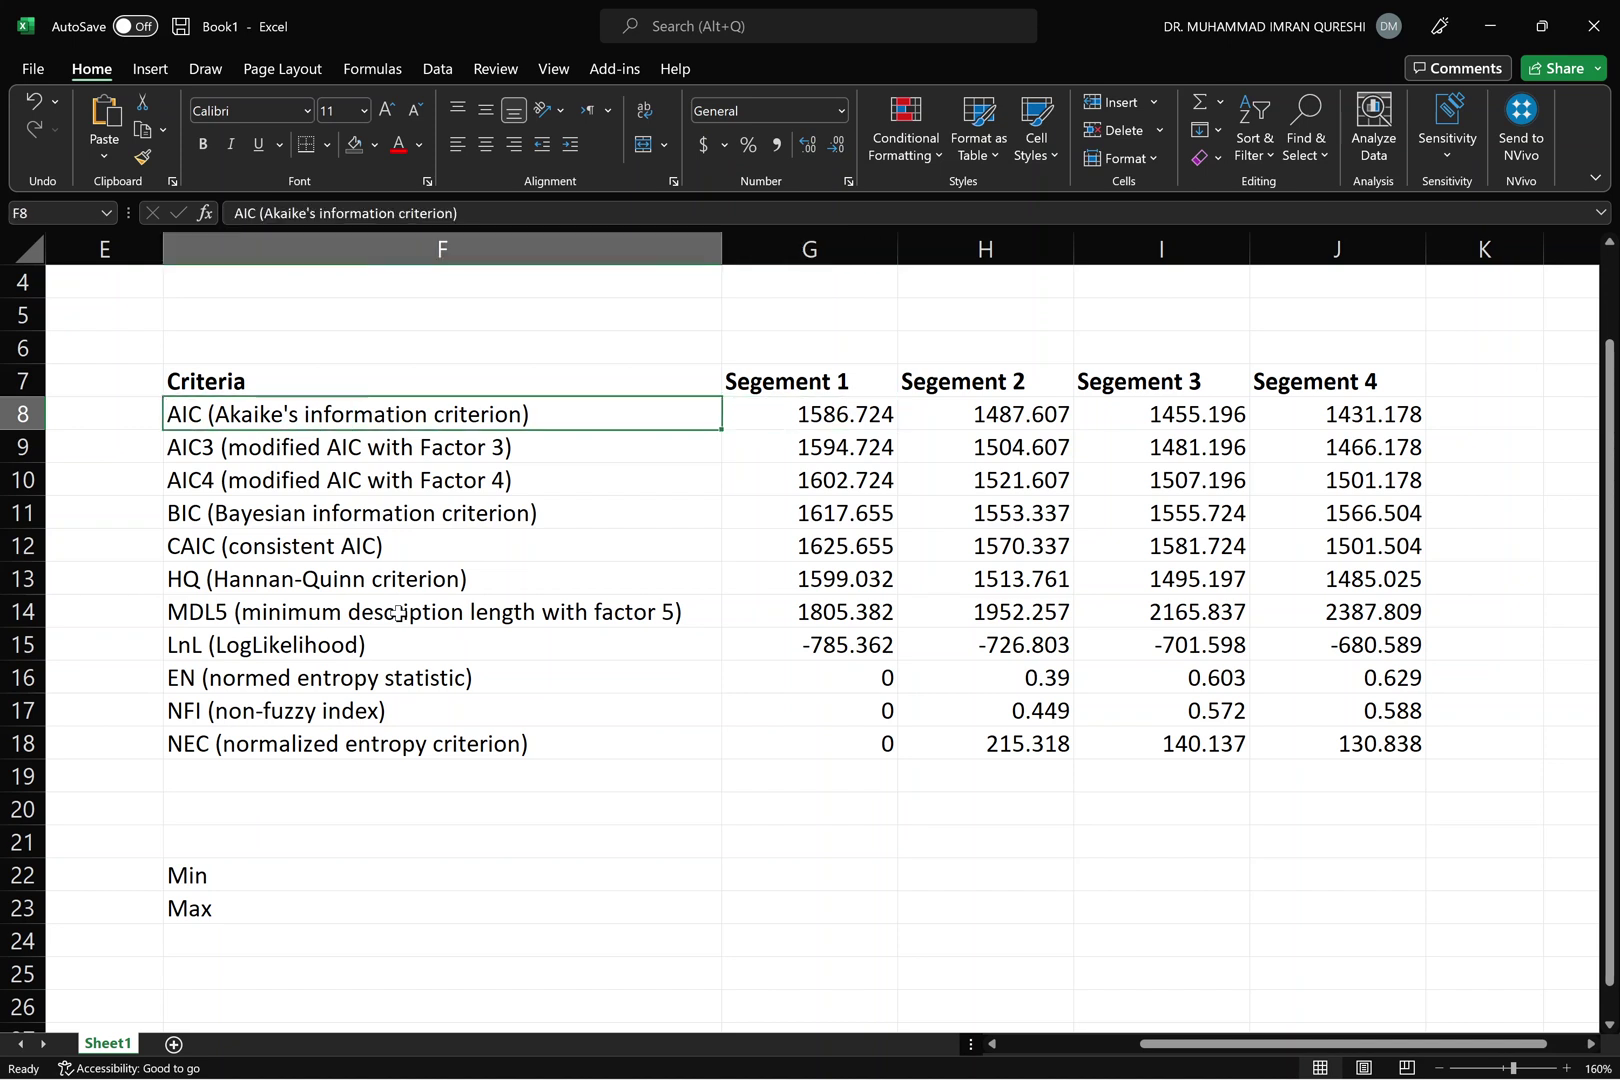
pyautogui.press('Right')
pyautogui.press('Right')
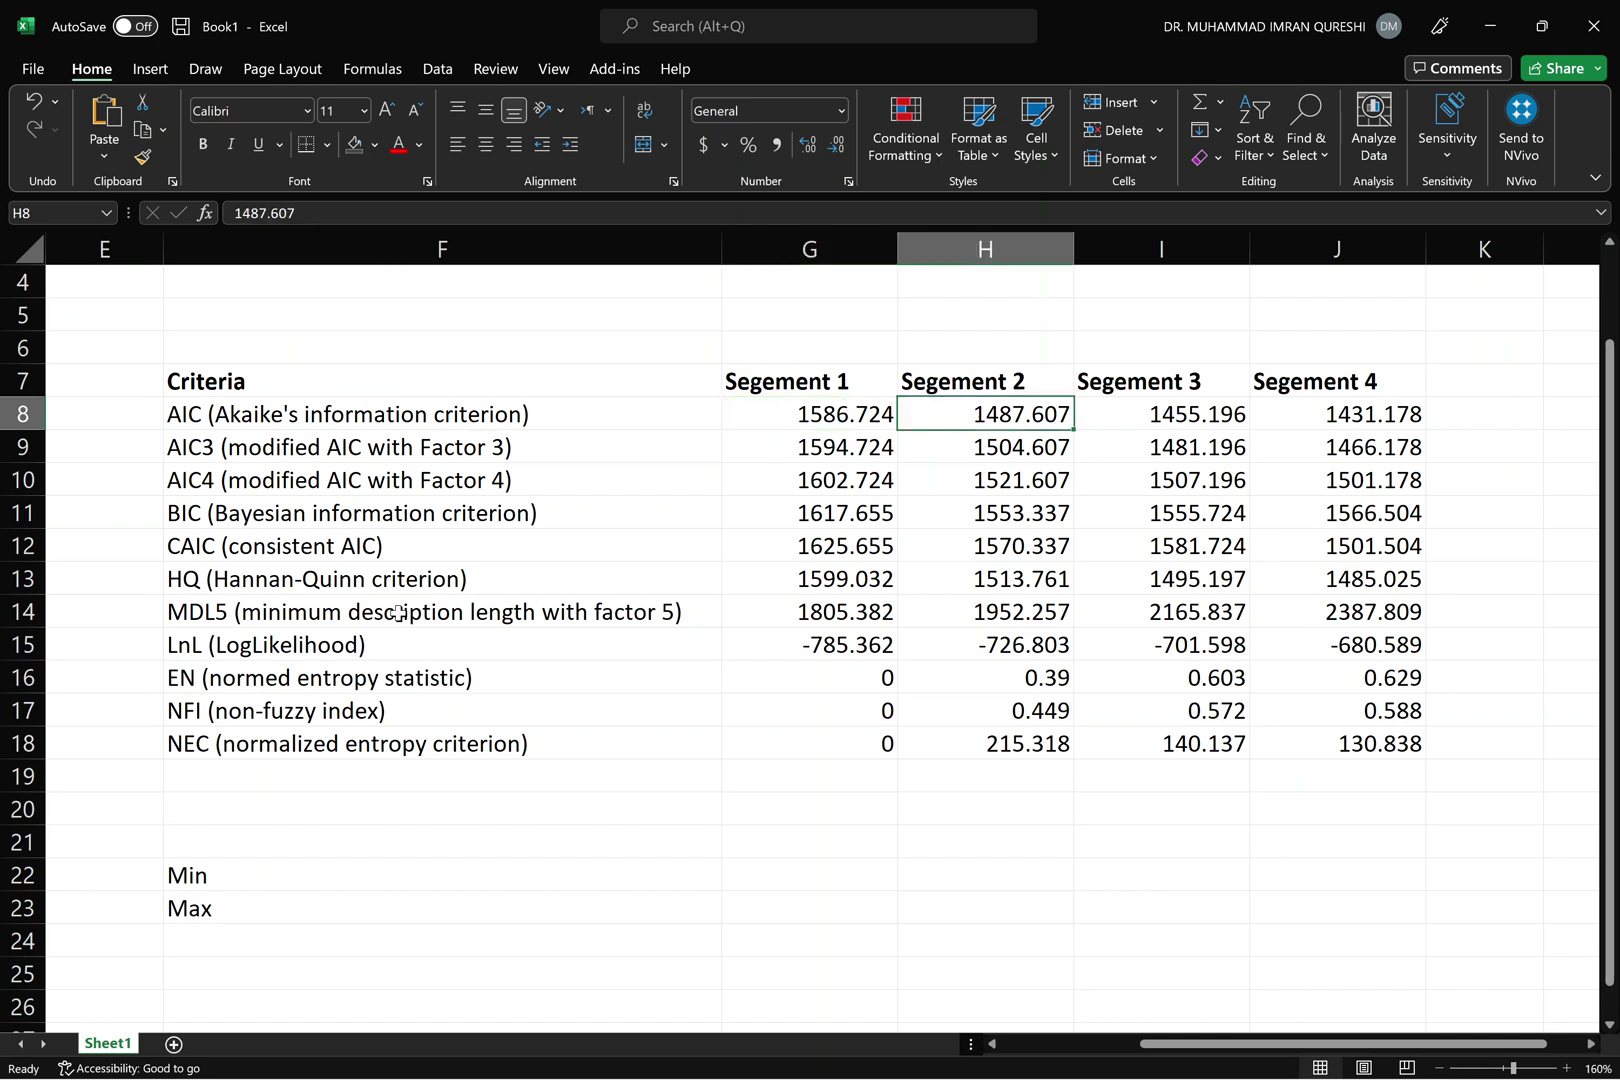
pyautogui.press('Right')
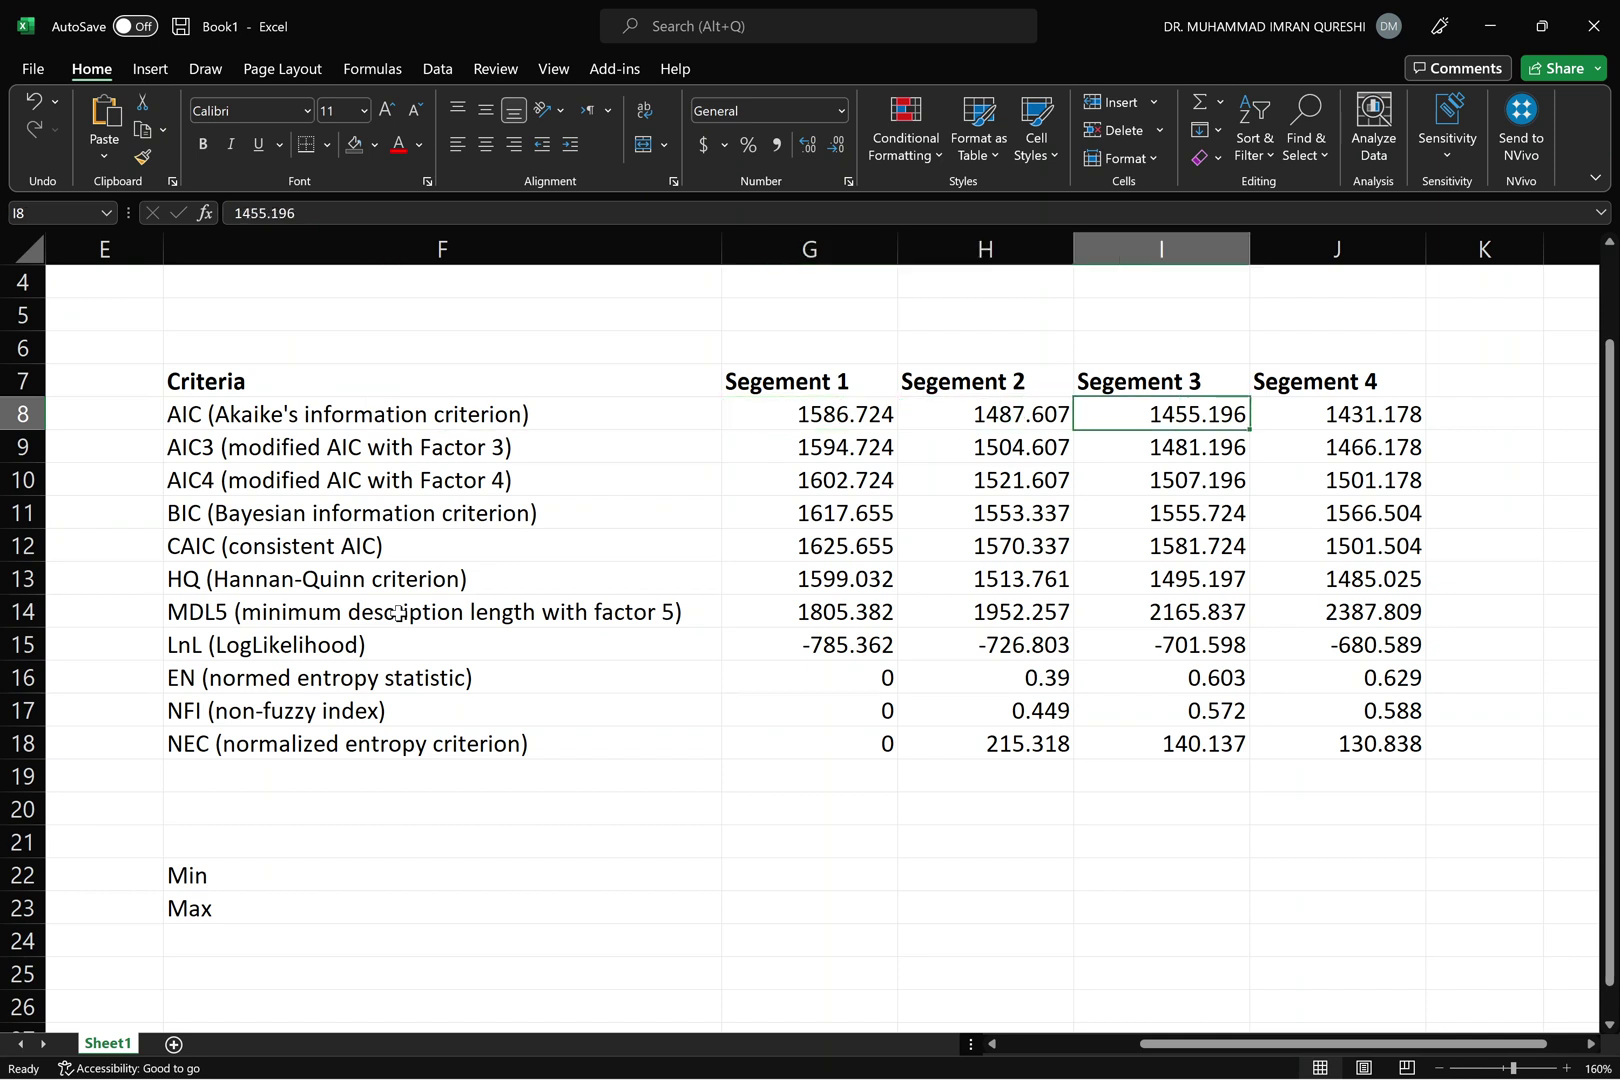
pyautogui.press('Right')
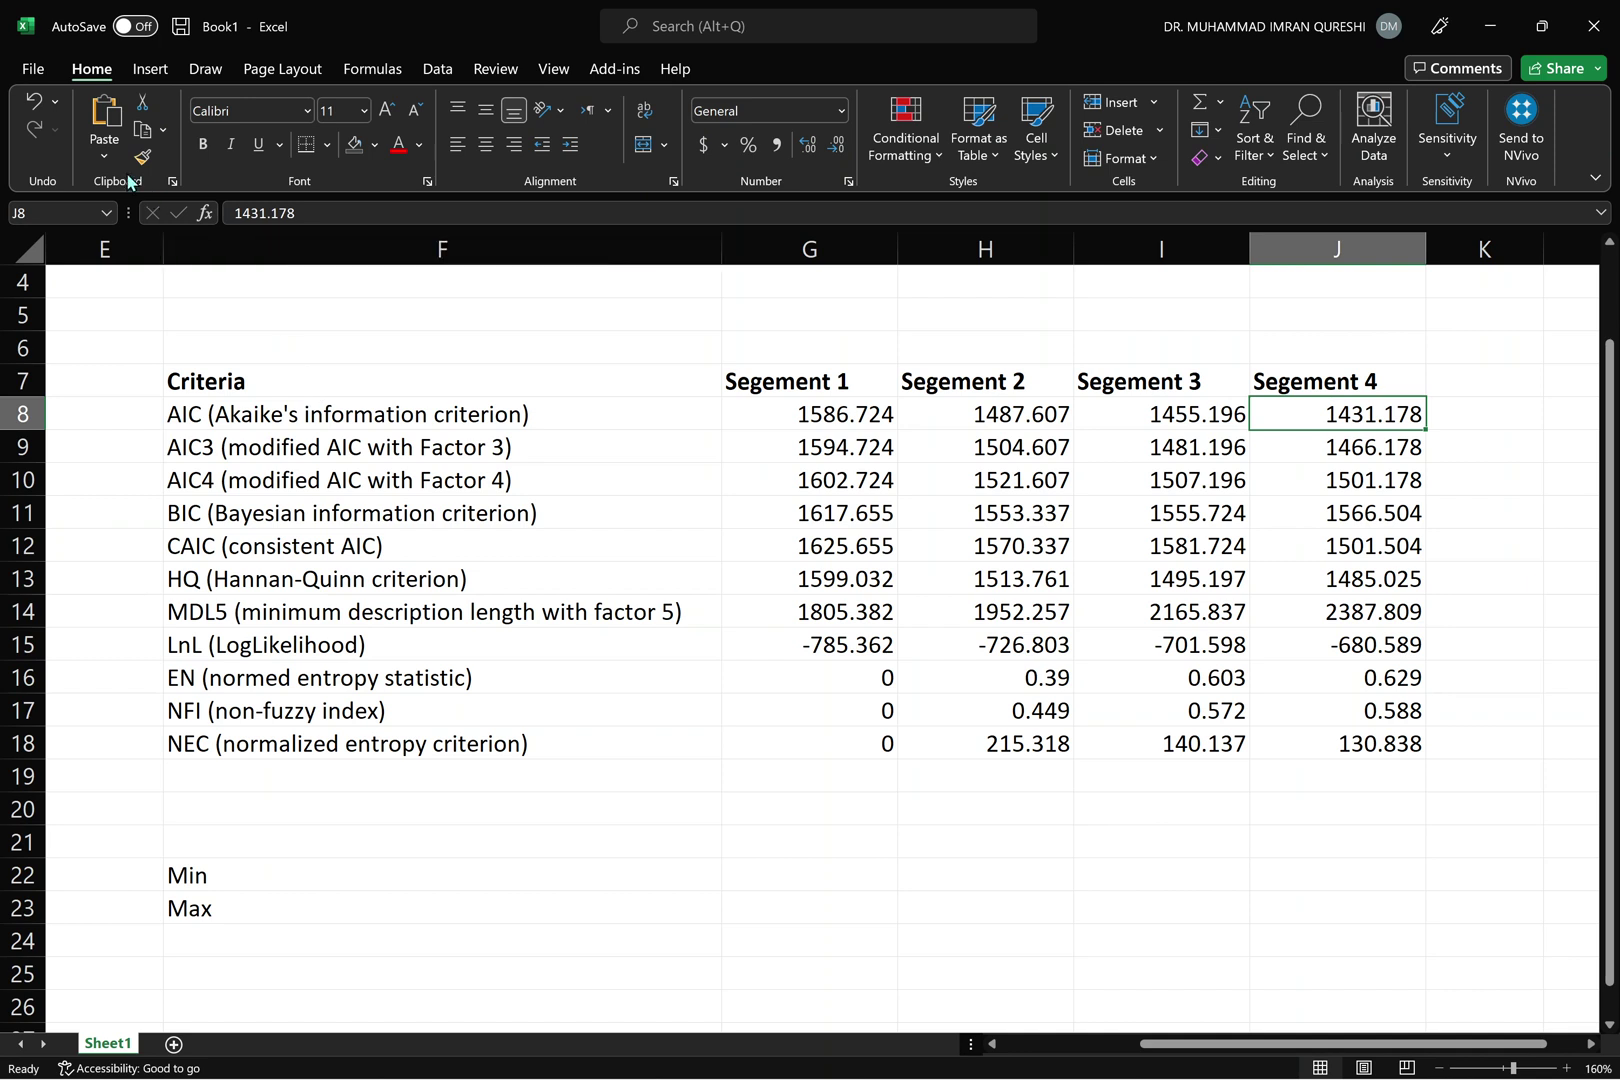
pyautogui.click(375, 146)
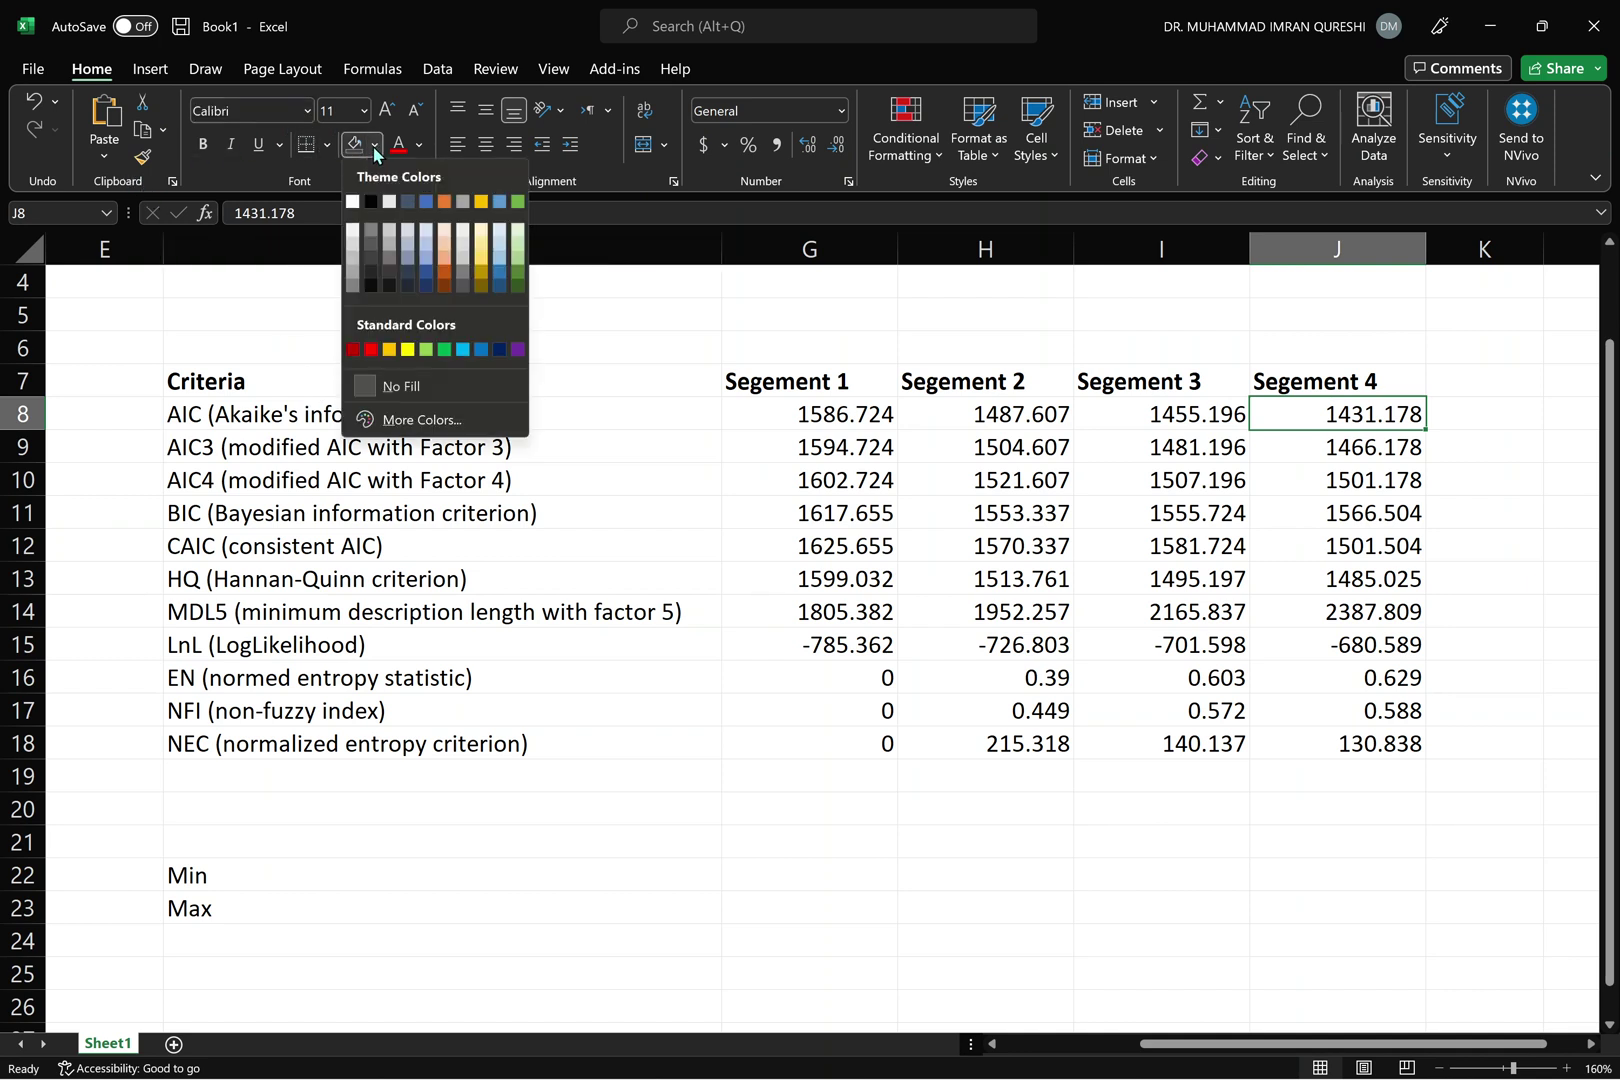
pyautogui.click(408, 352)
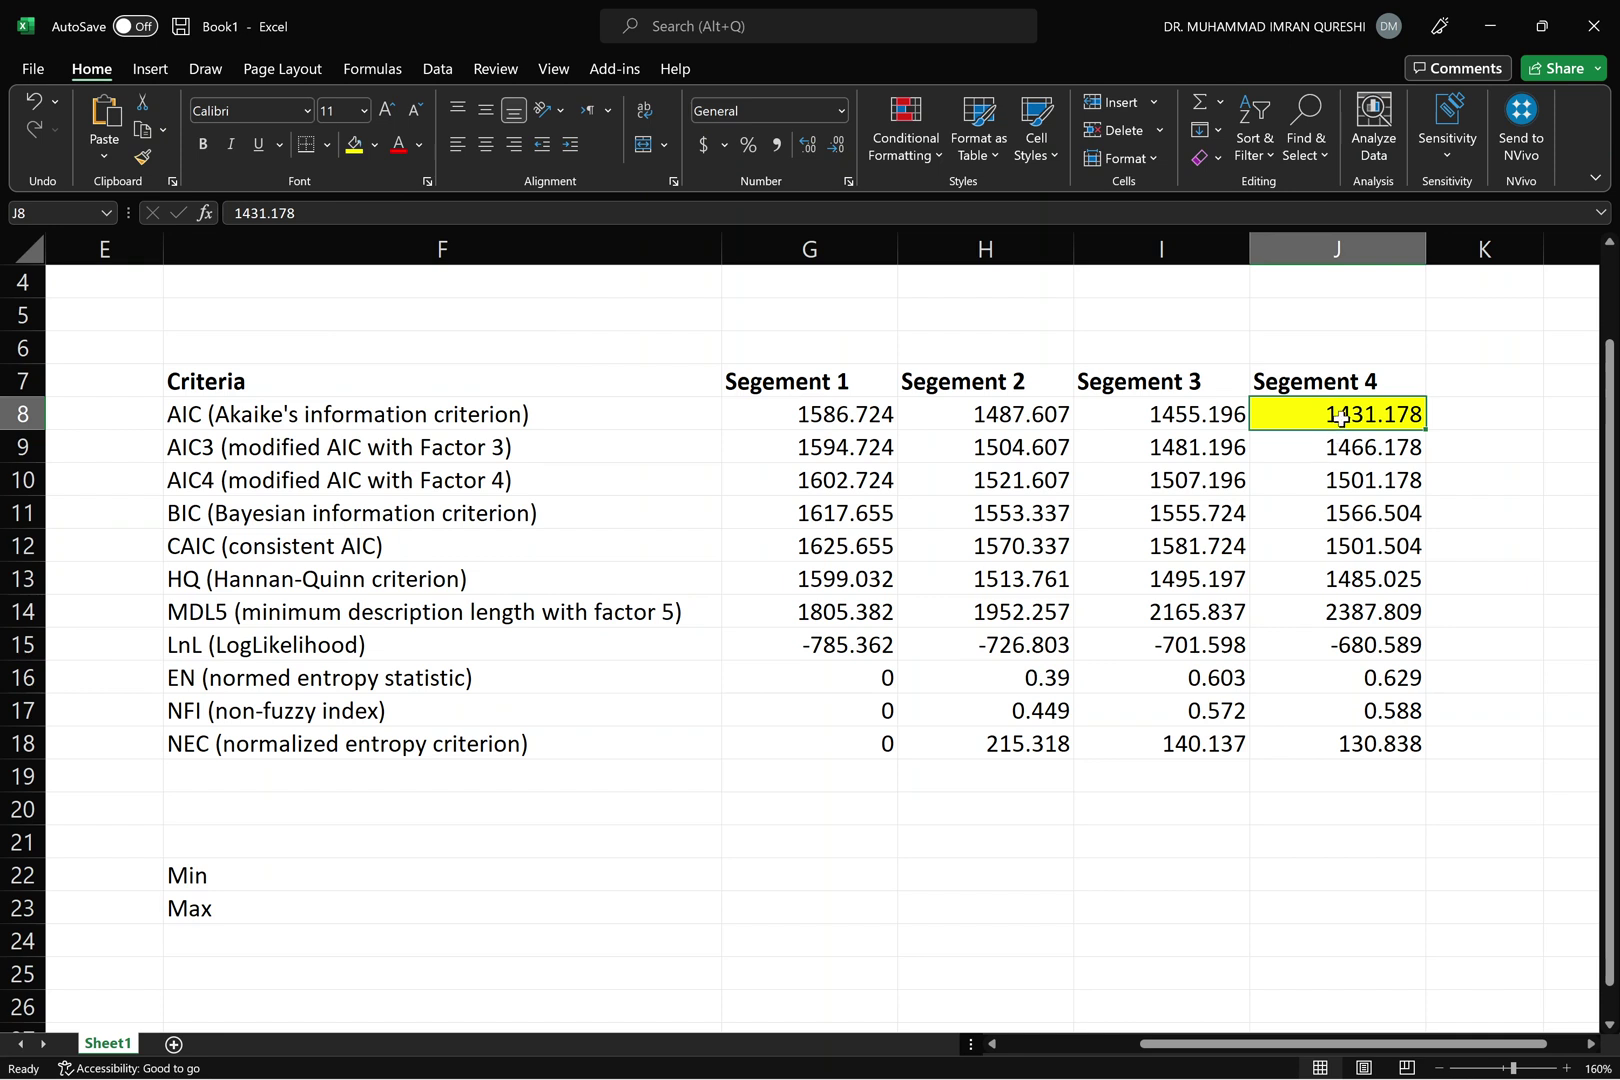
# Compare the AIC3 values across the four segments and fill the lowest one, in J9, with yellow
pyautogui.click(818, 450)
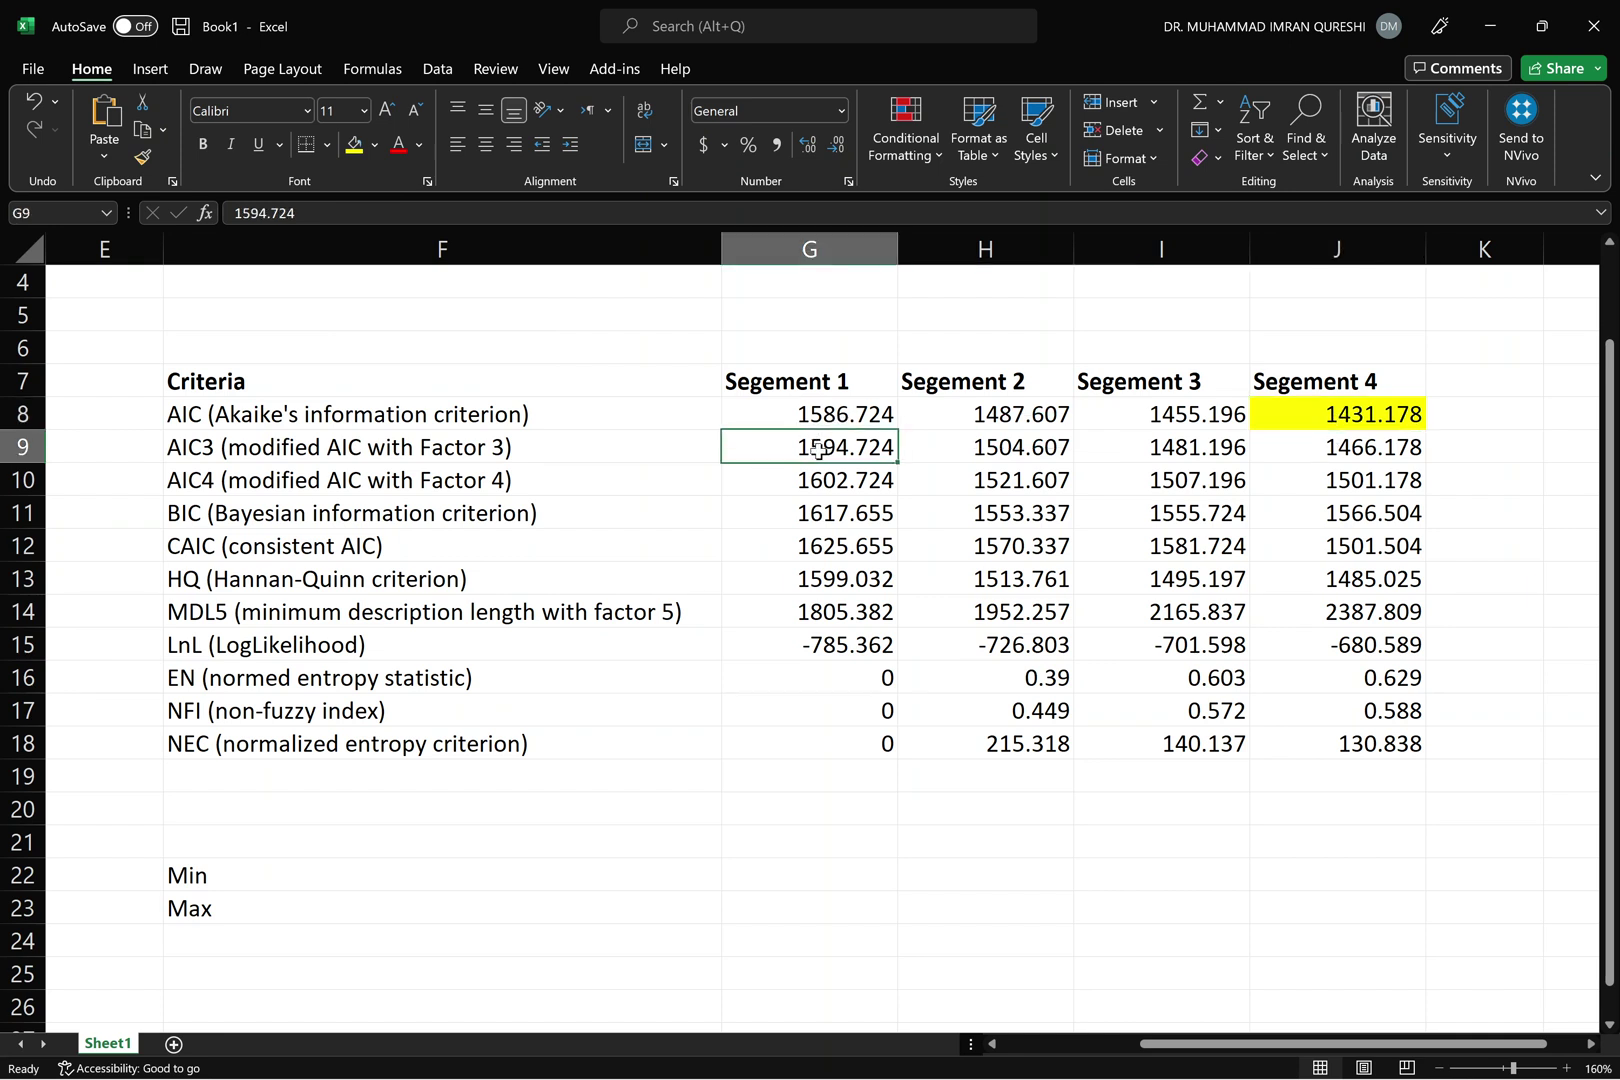
pyautogui.press('Right')
pyautogui.press('Right')
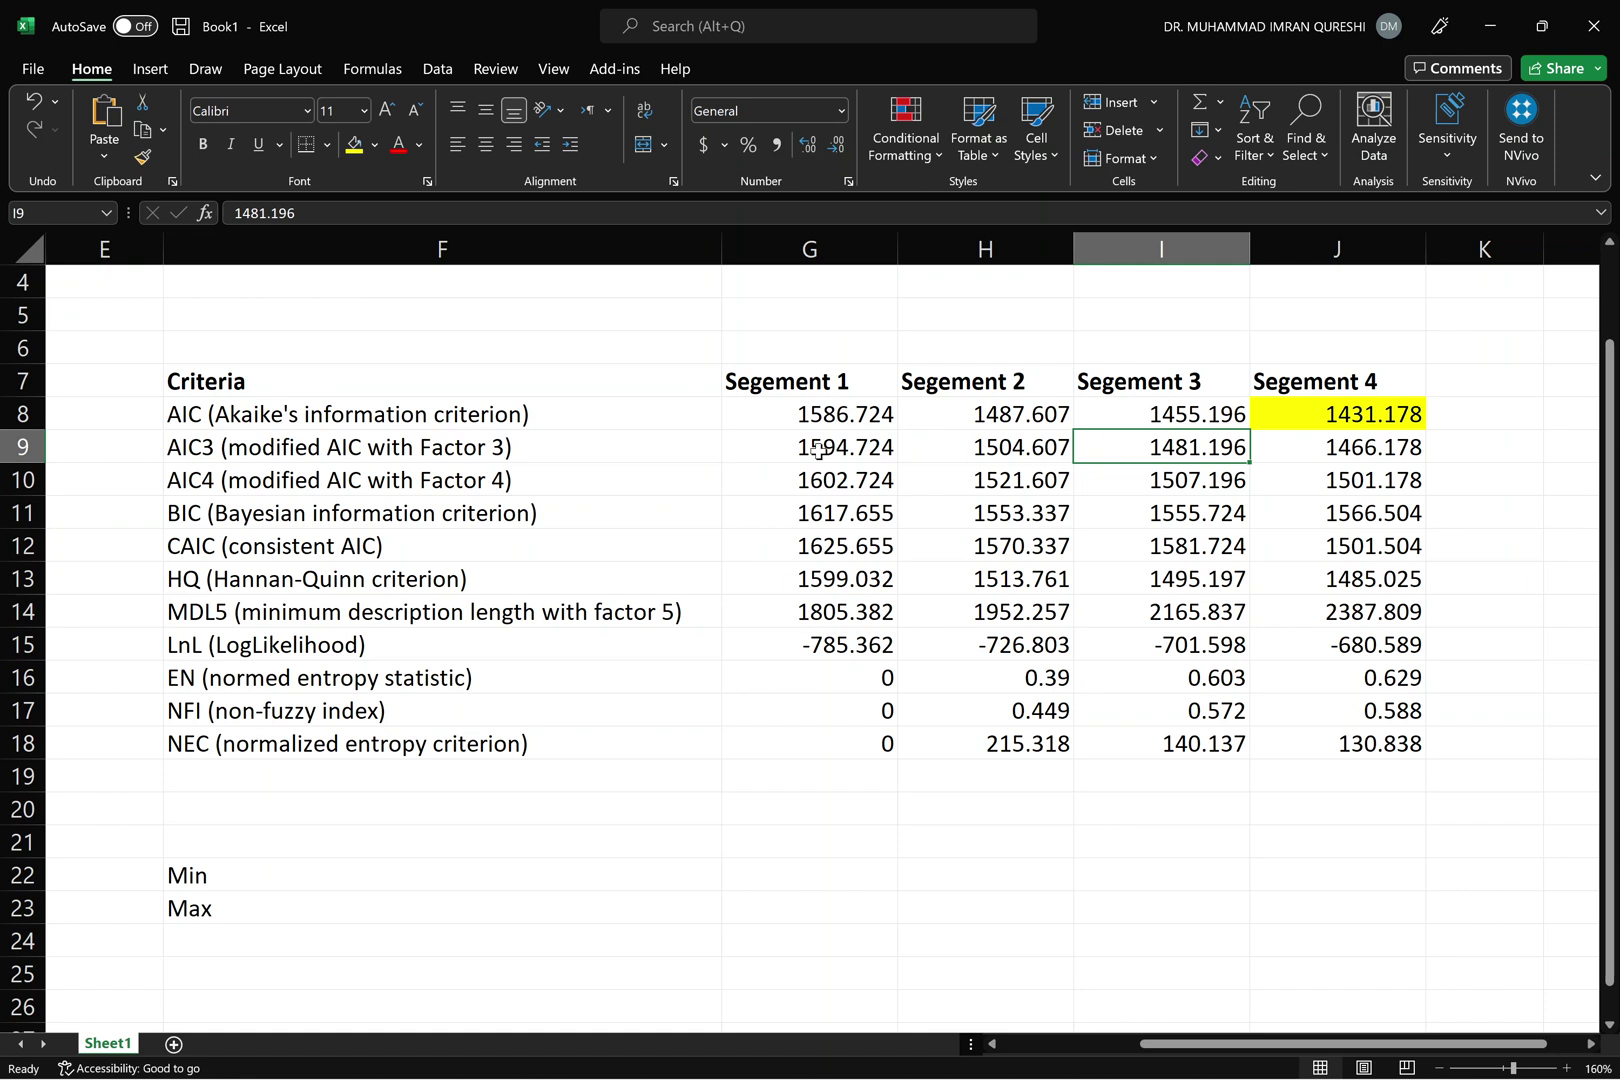
pyautogui.press('Right')
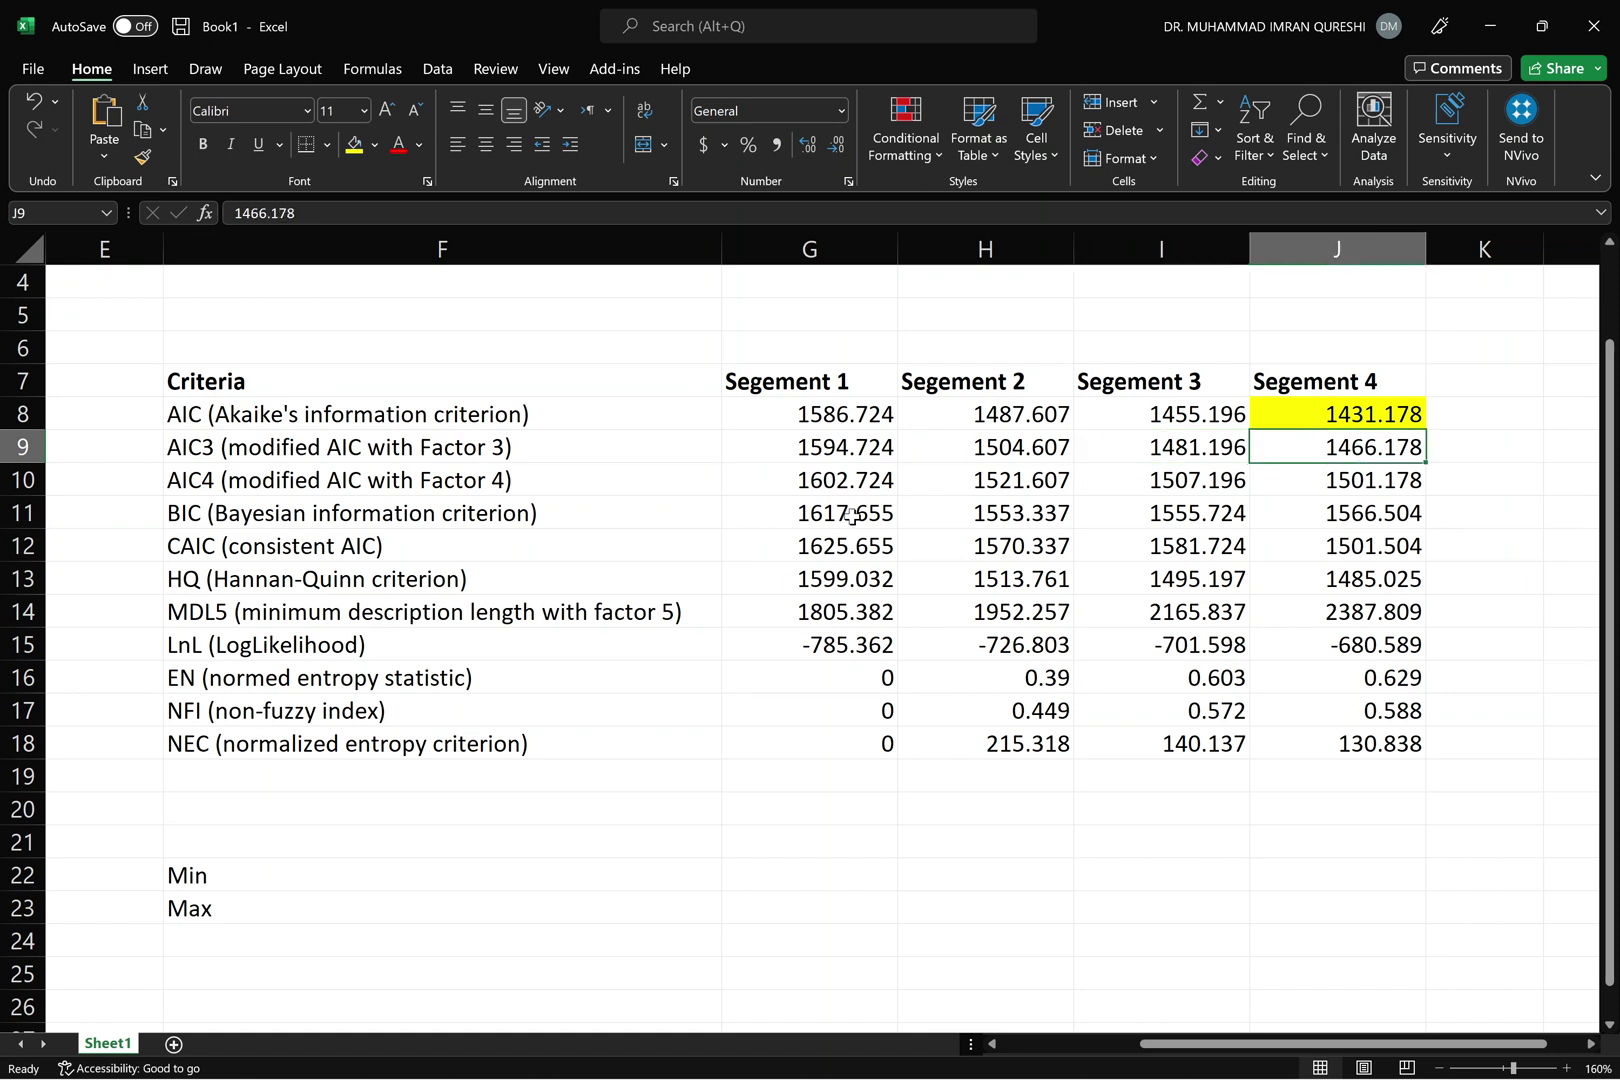
pyautogui.click(350, 148)
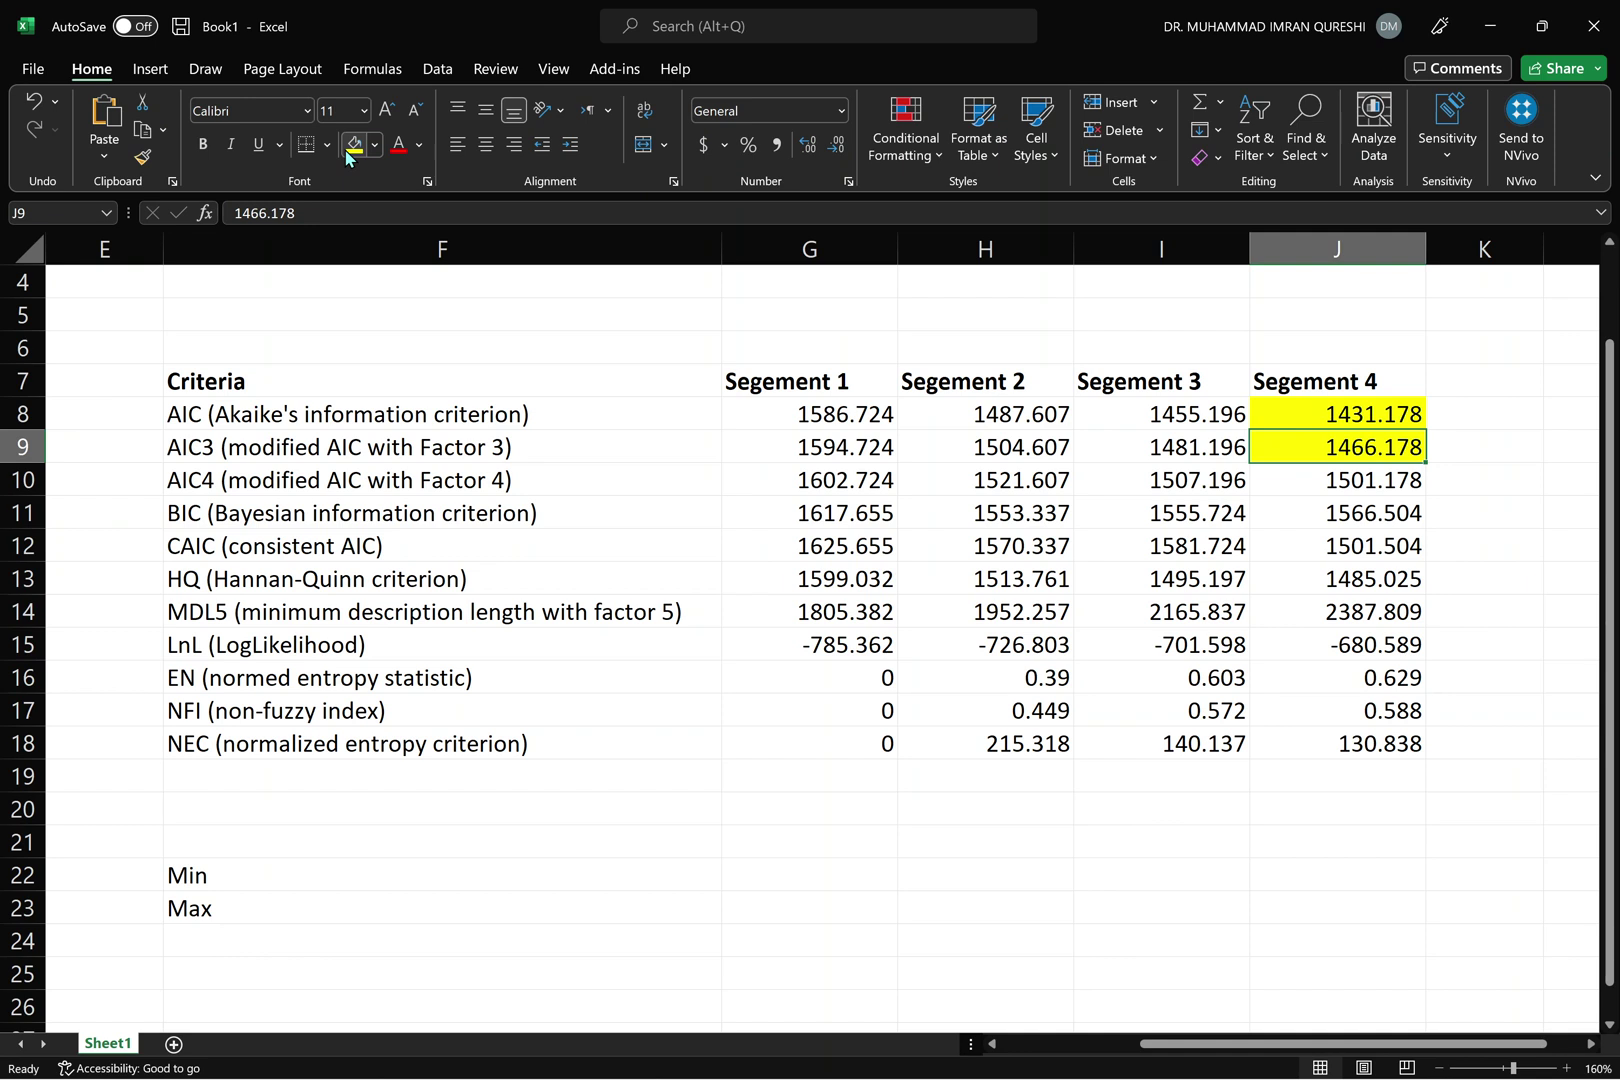
# Compare the AIC4 values across the four segments and fill the lowest one, in J10, with yellow
pyautogui.press('Left')
pyautogui.press('Left')
pyautogui.press('Left')
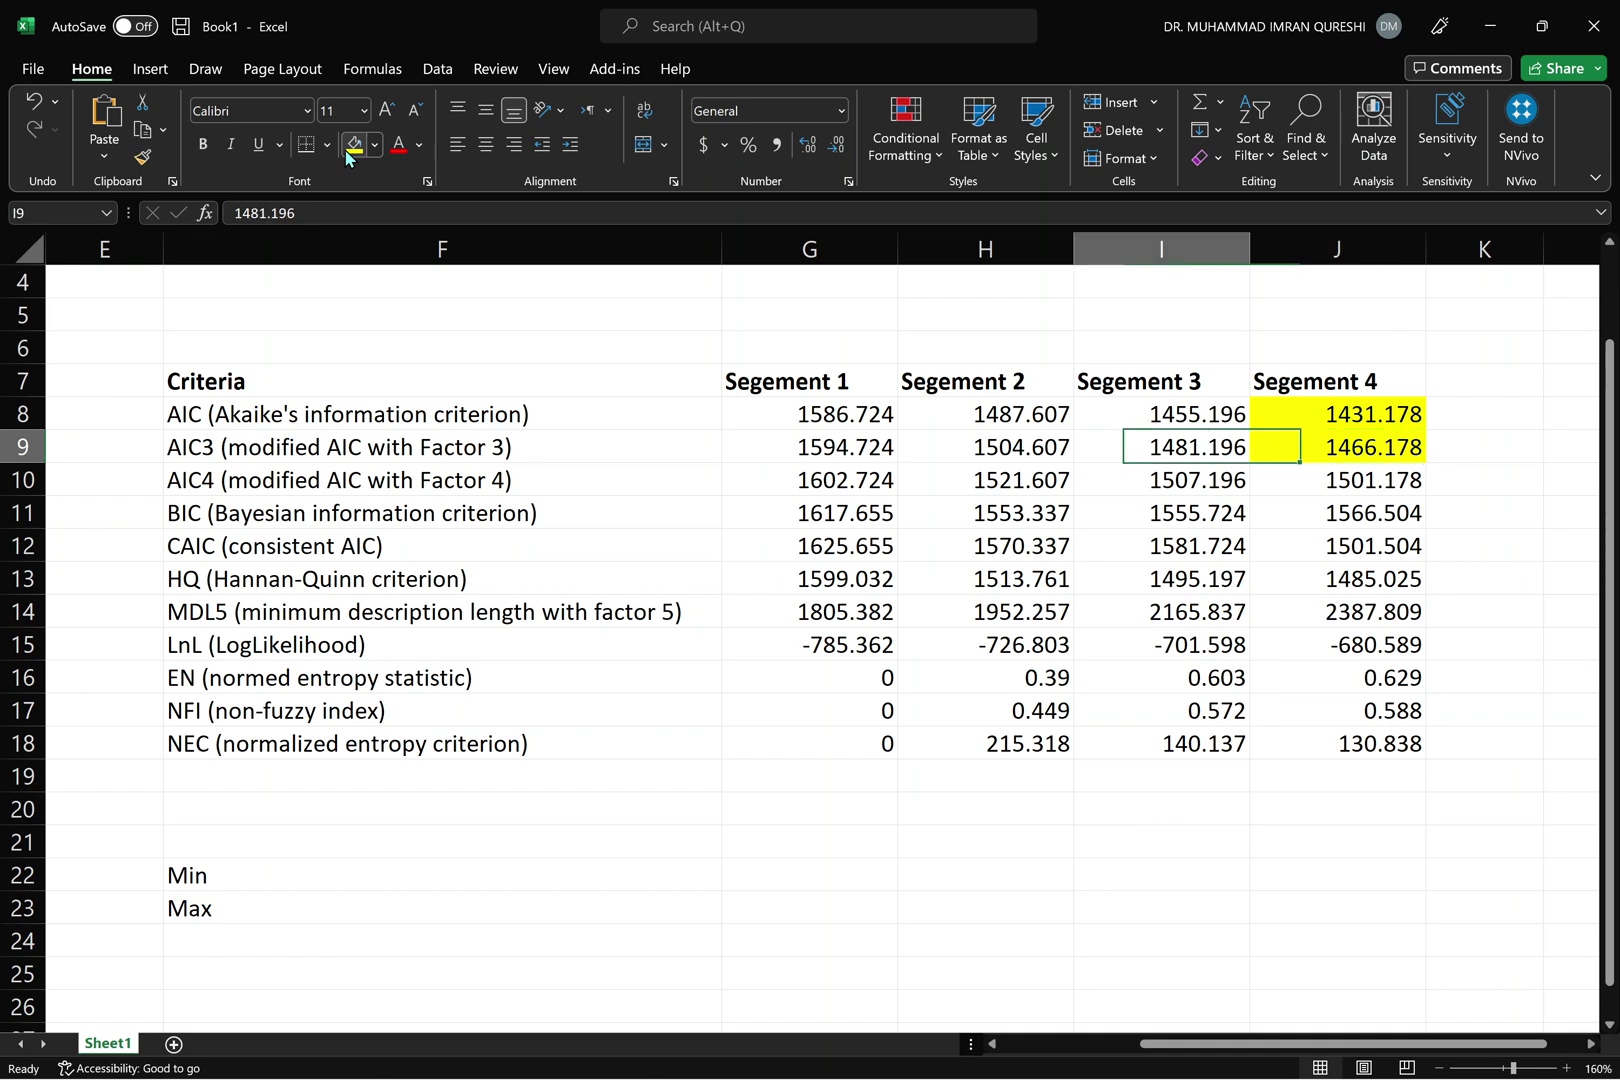
pyautogui.press('Down')
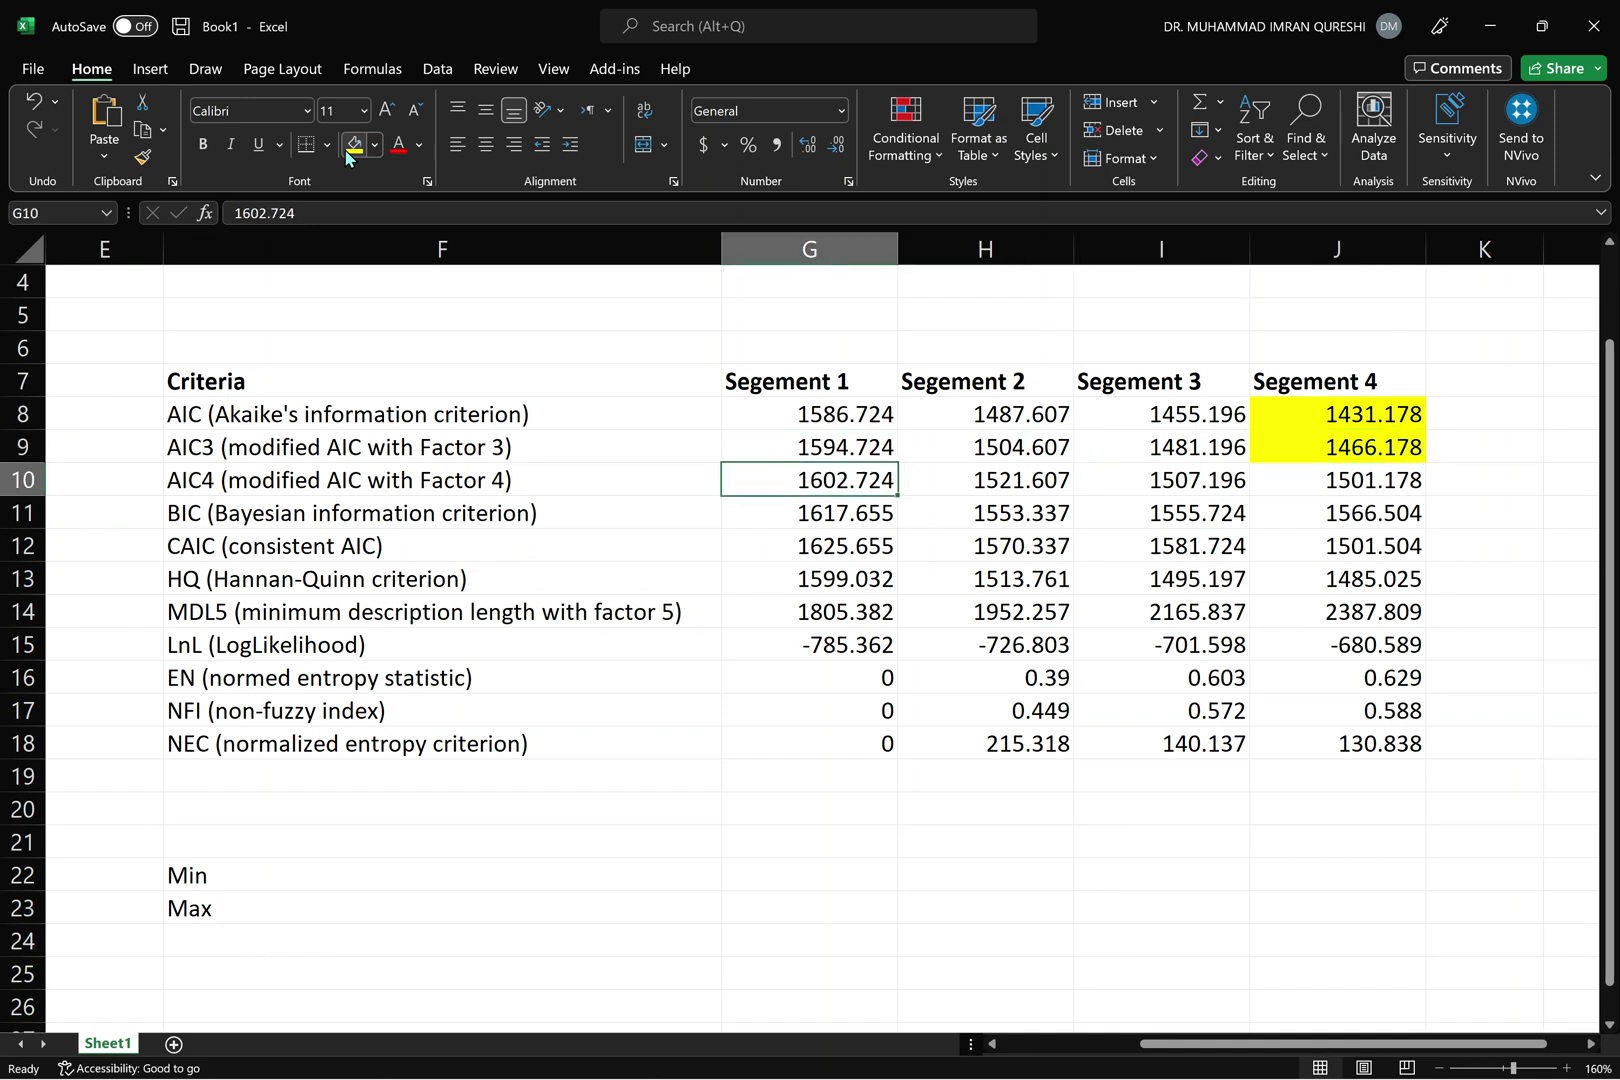
pyautogui.press('Right')
pyautogui.press('Right')
pyautogui.press('Left')
pyautogui.press('Left')
pyautogui.press('Right')
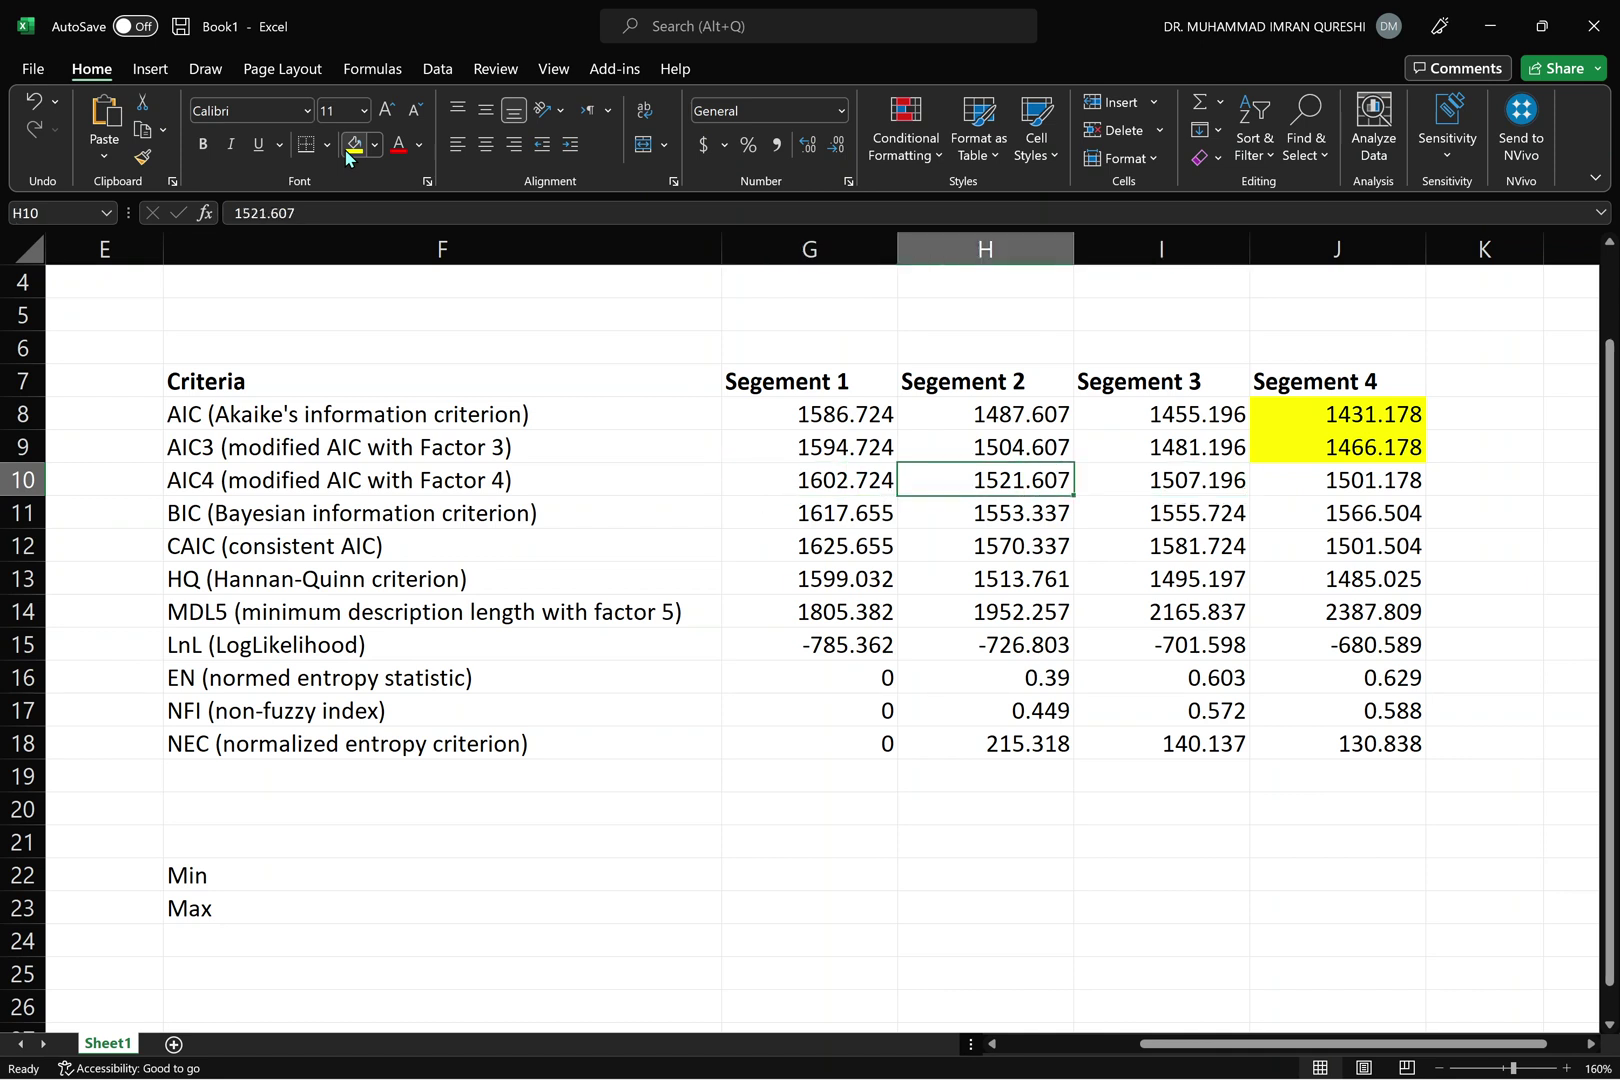
pyautogui.press('Right')
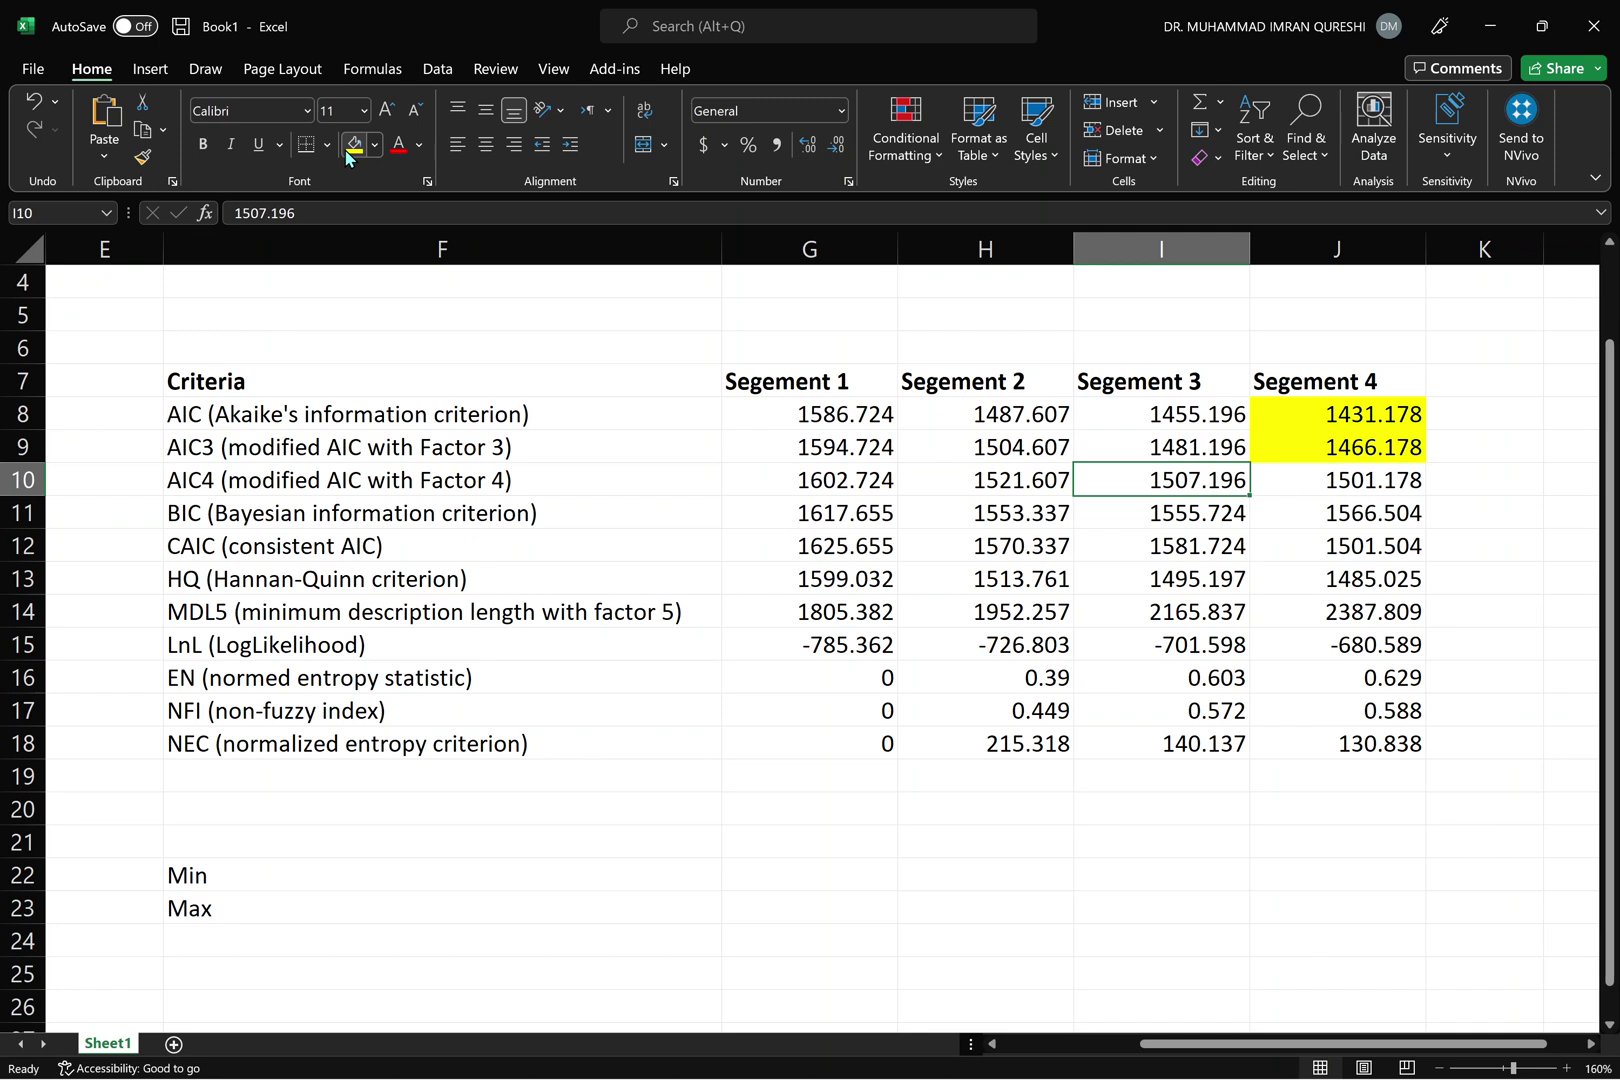
pyautogui.press('Right')
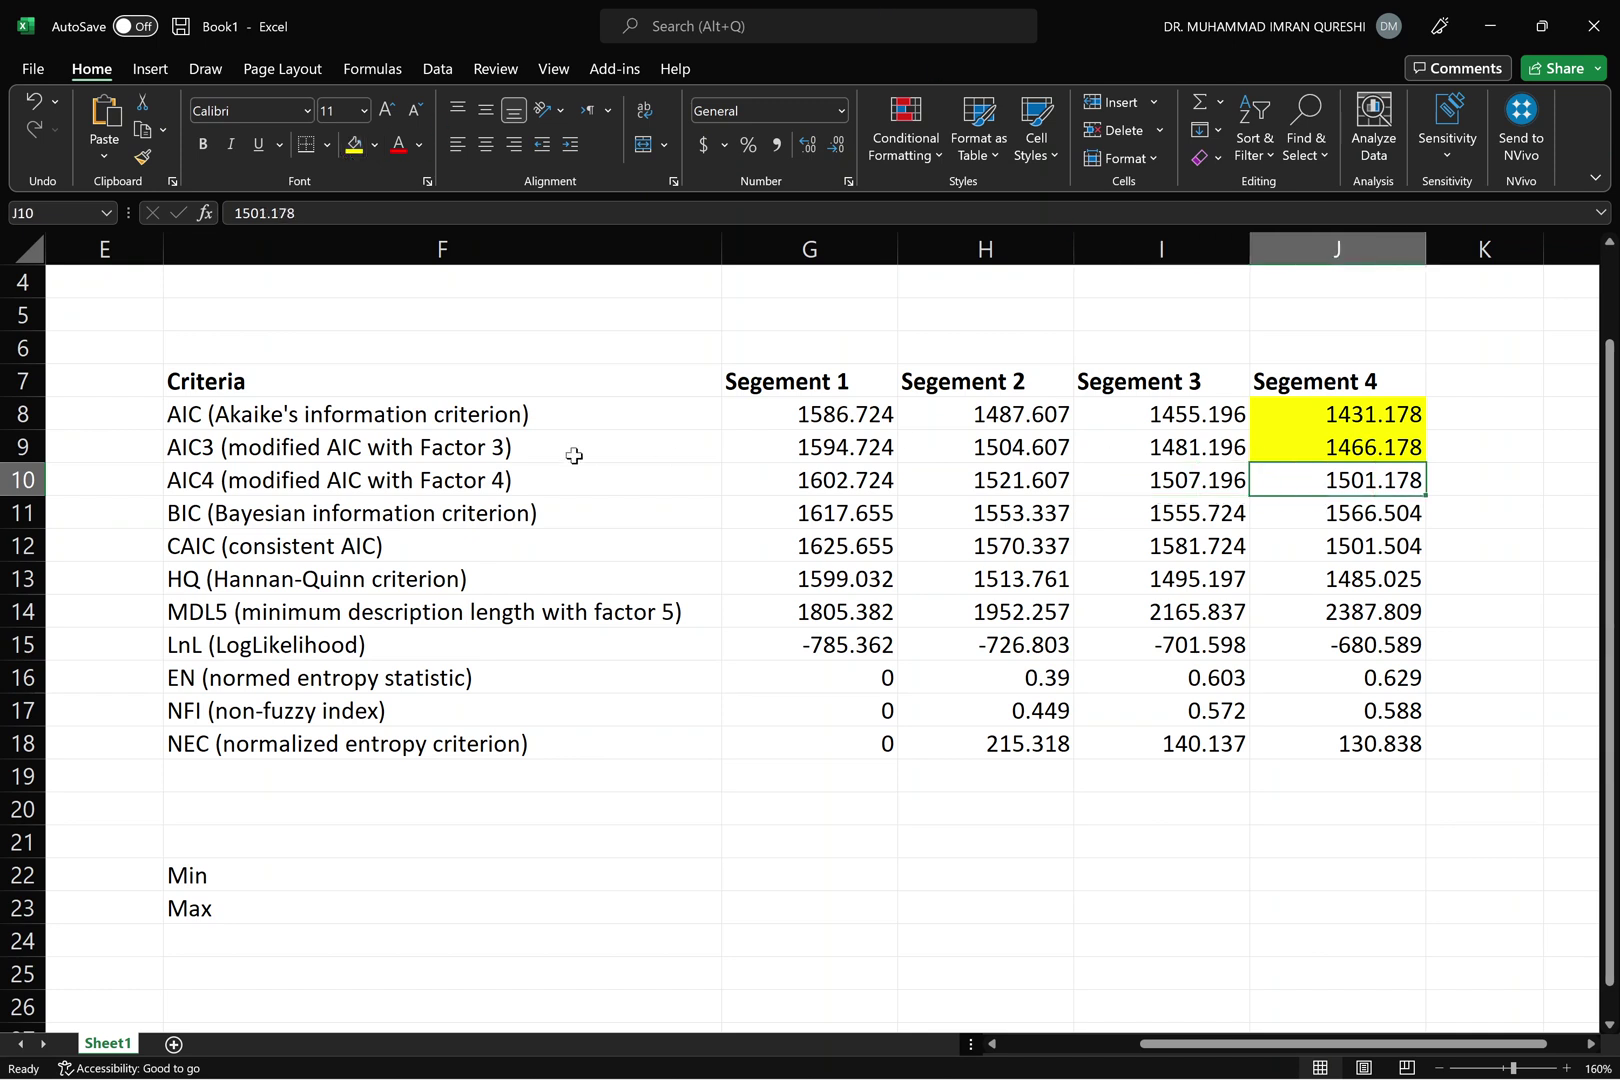
pyautogui.click(352, 146)
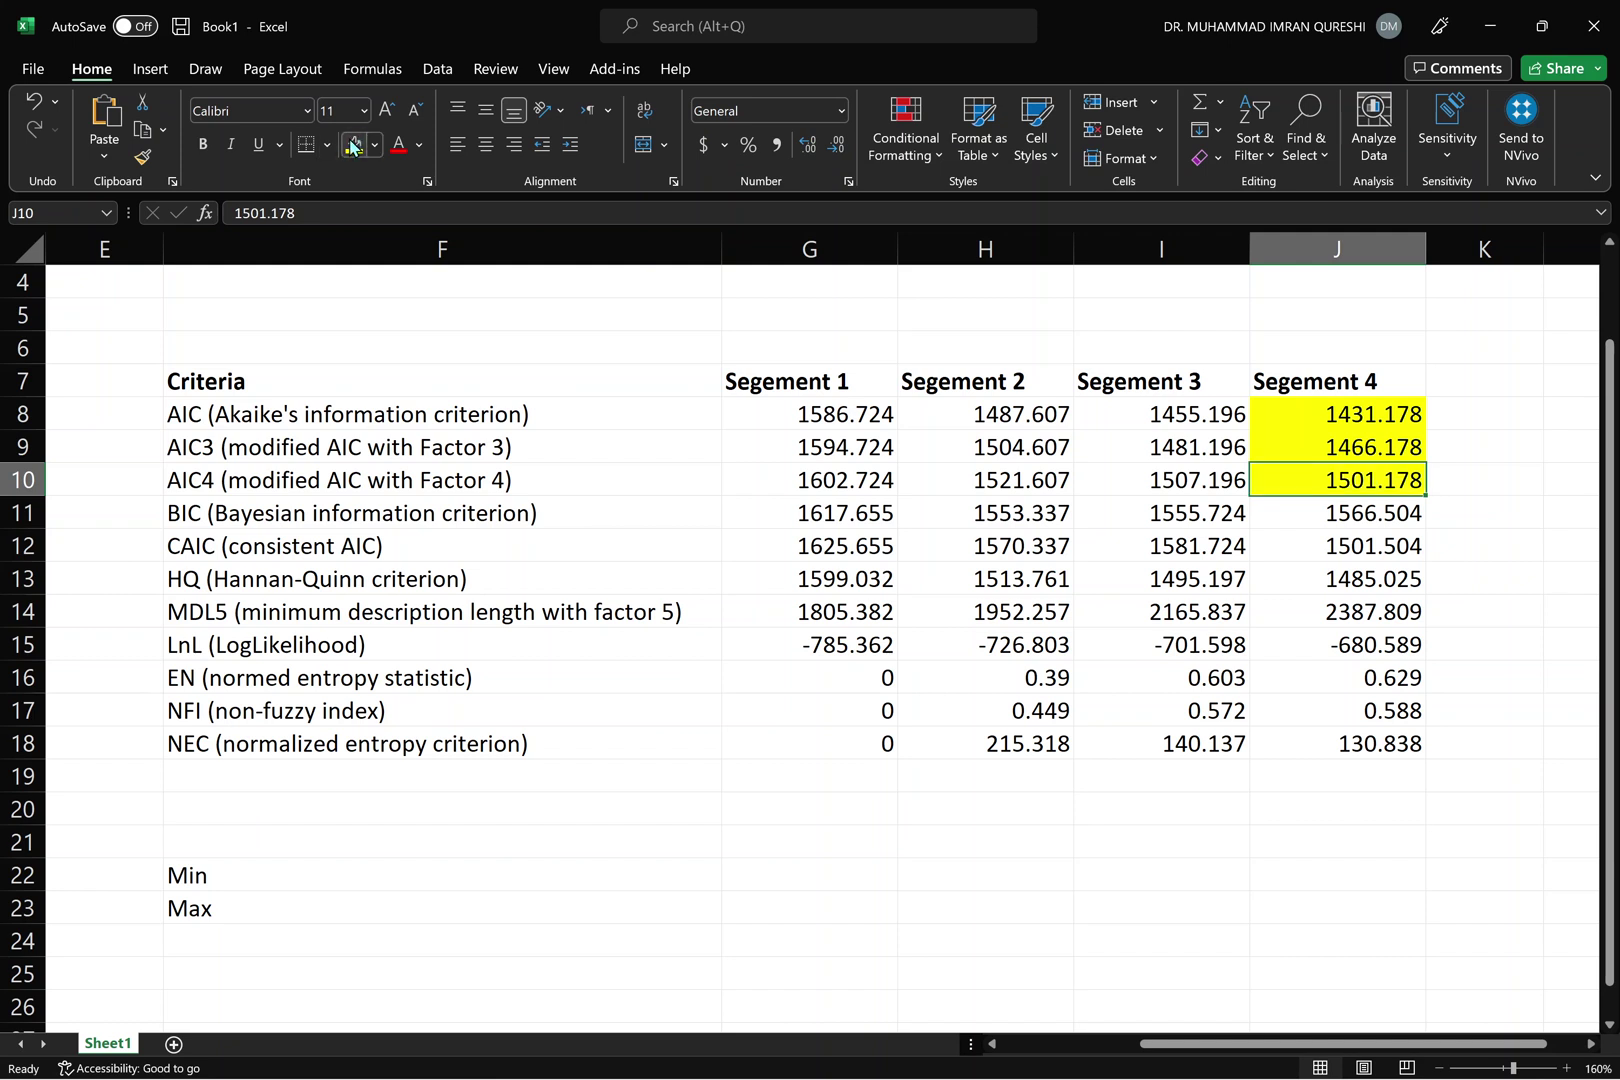
# Compare the BIC values across the four segments and fill the lowest one, in H11, with yellow
pyautogui.press('Left')
pyautogui.press('Left')
pyautogui.press('Left')
pyautogui.press('Left')
pyautogui.press('Left')
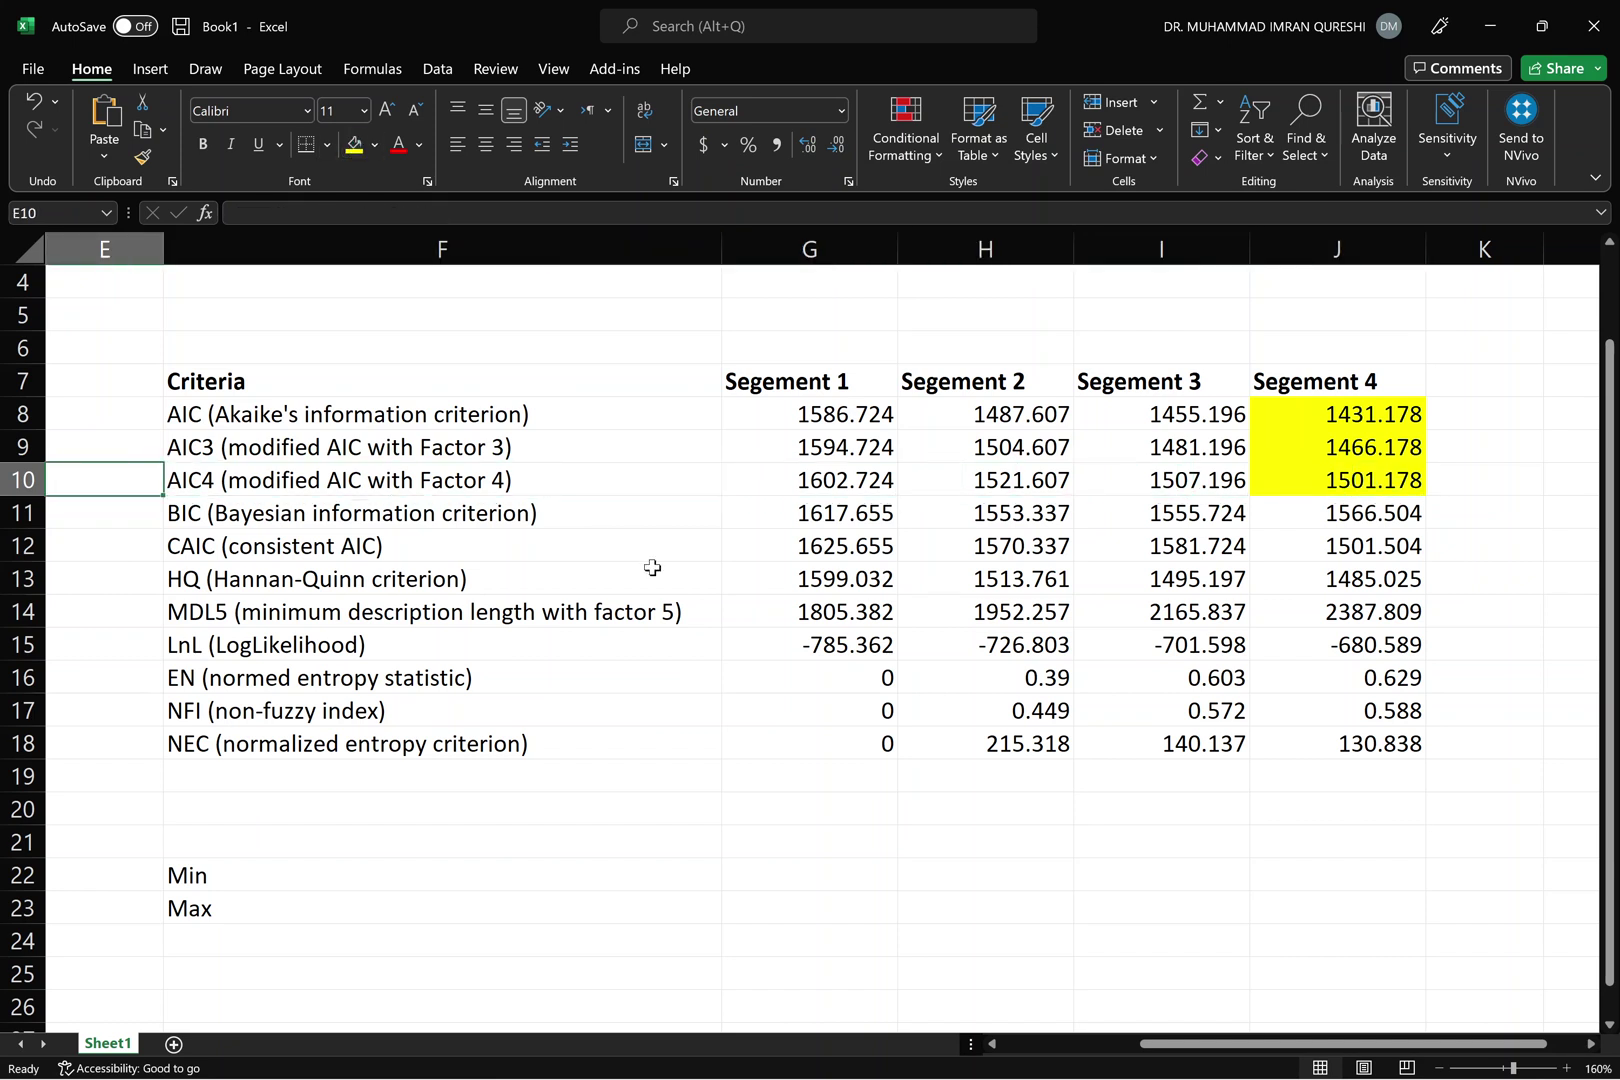
pyautogui.press('Right')
pyautogui.press('Down')
pyautogui.press('Right')
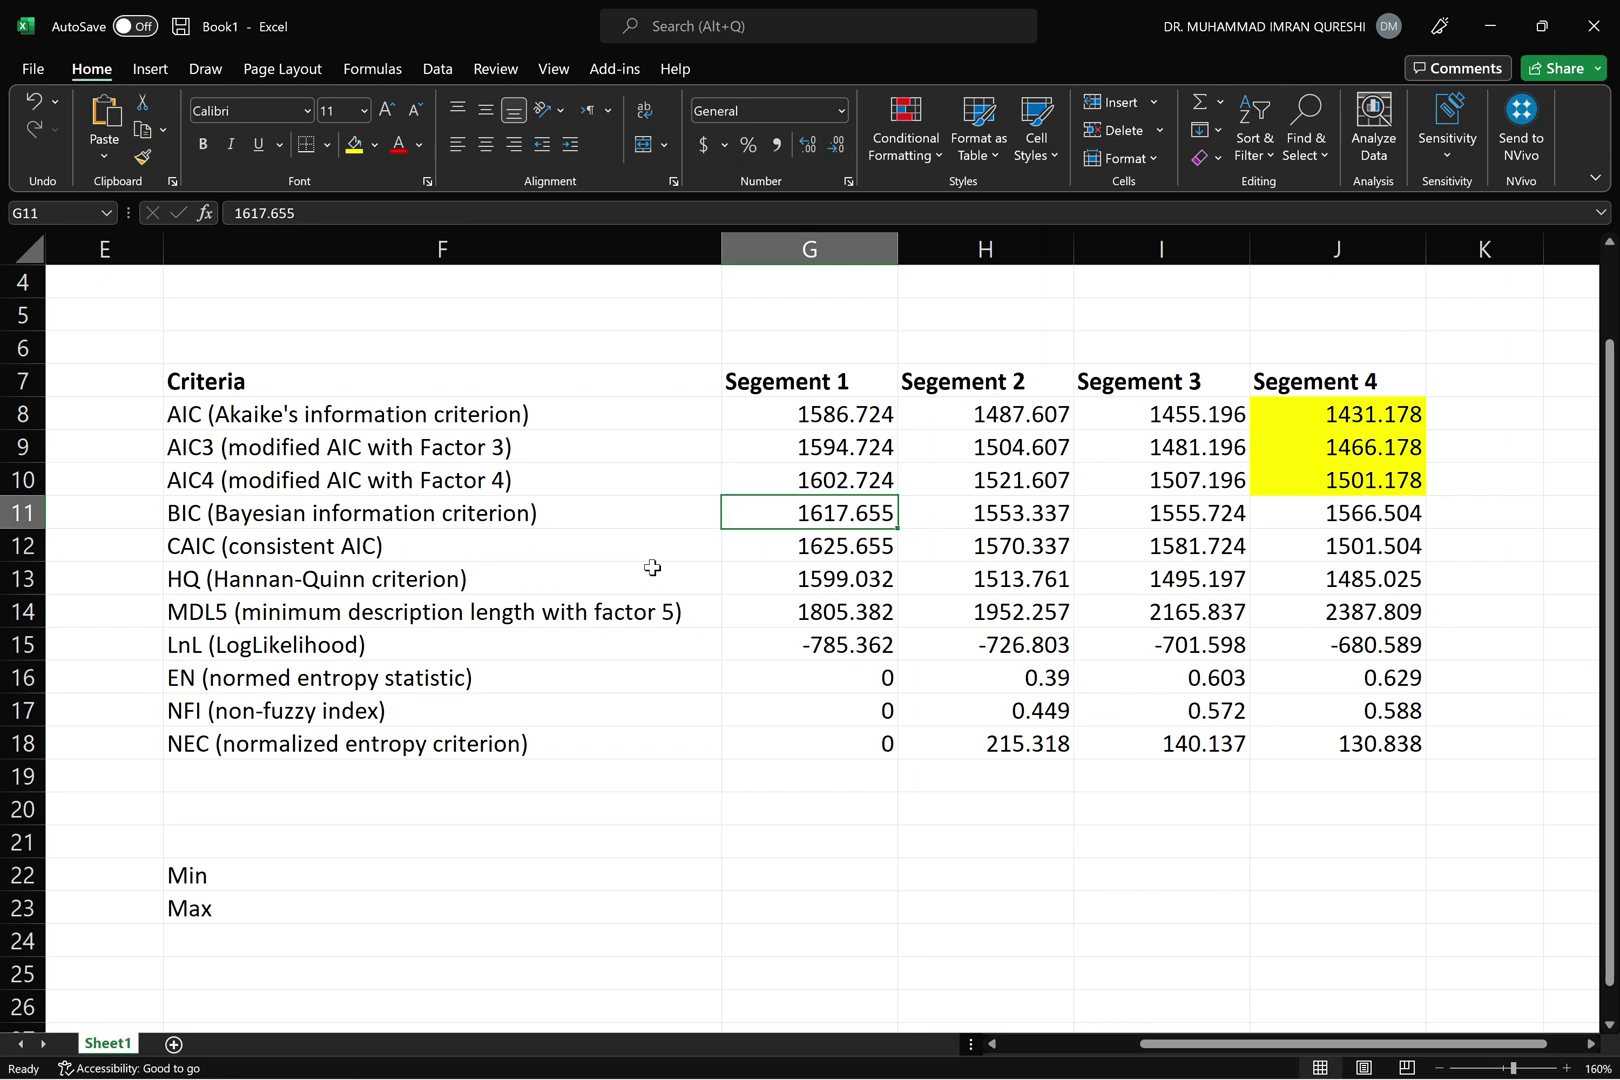
pyautogui.press('Right')
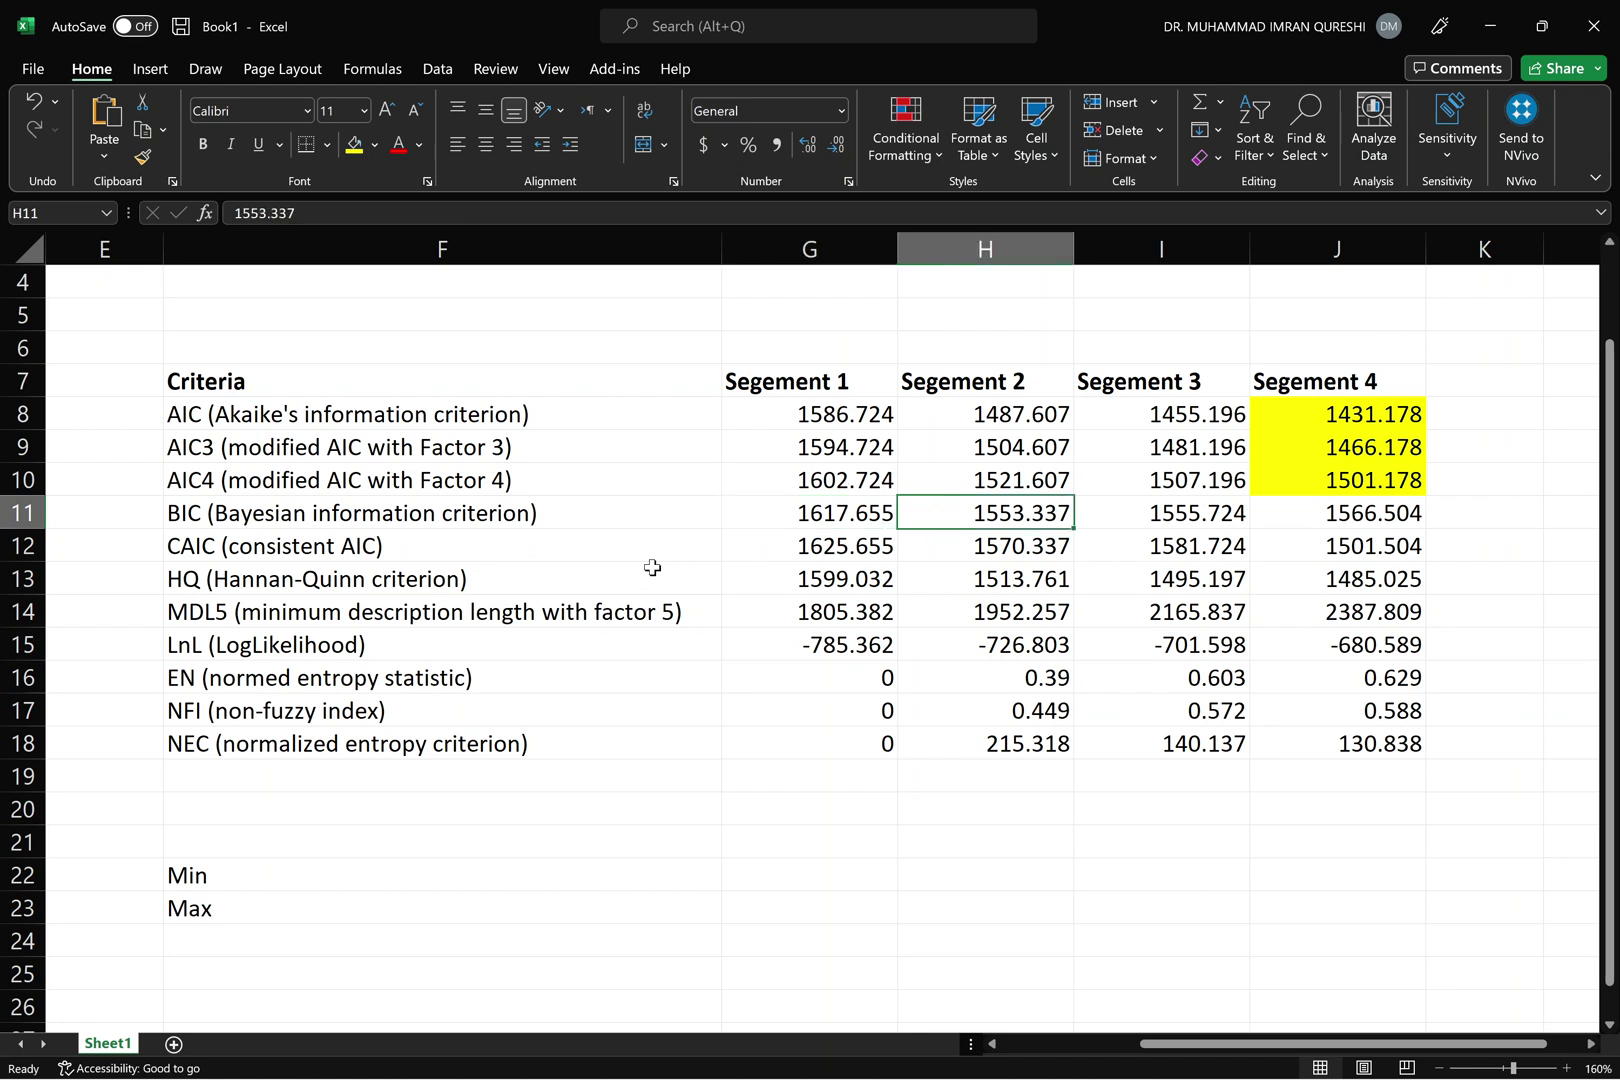
pyautogui.press('Right')
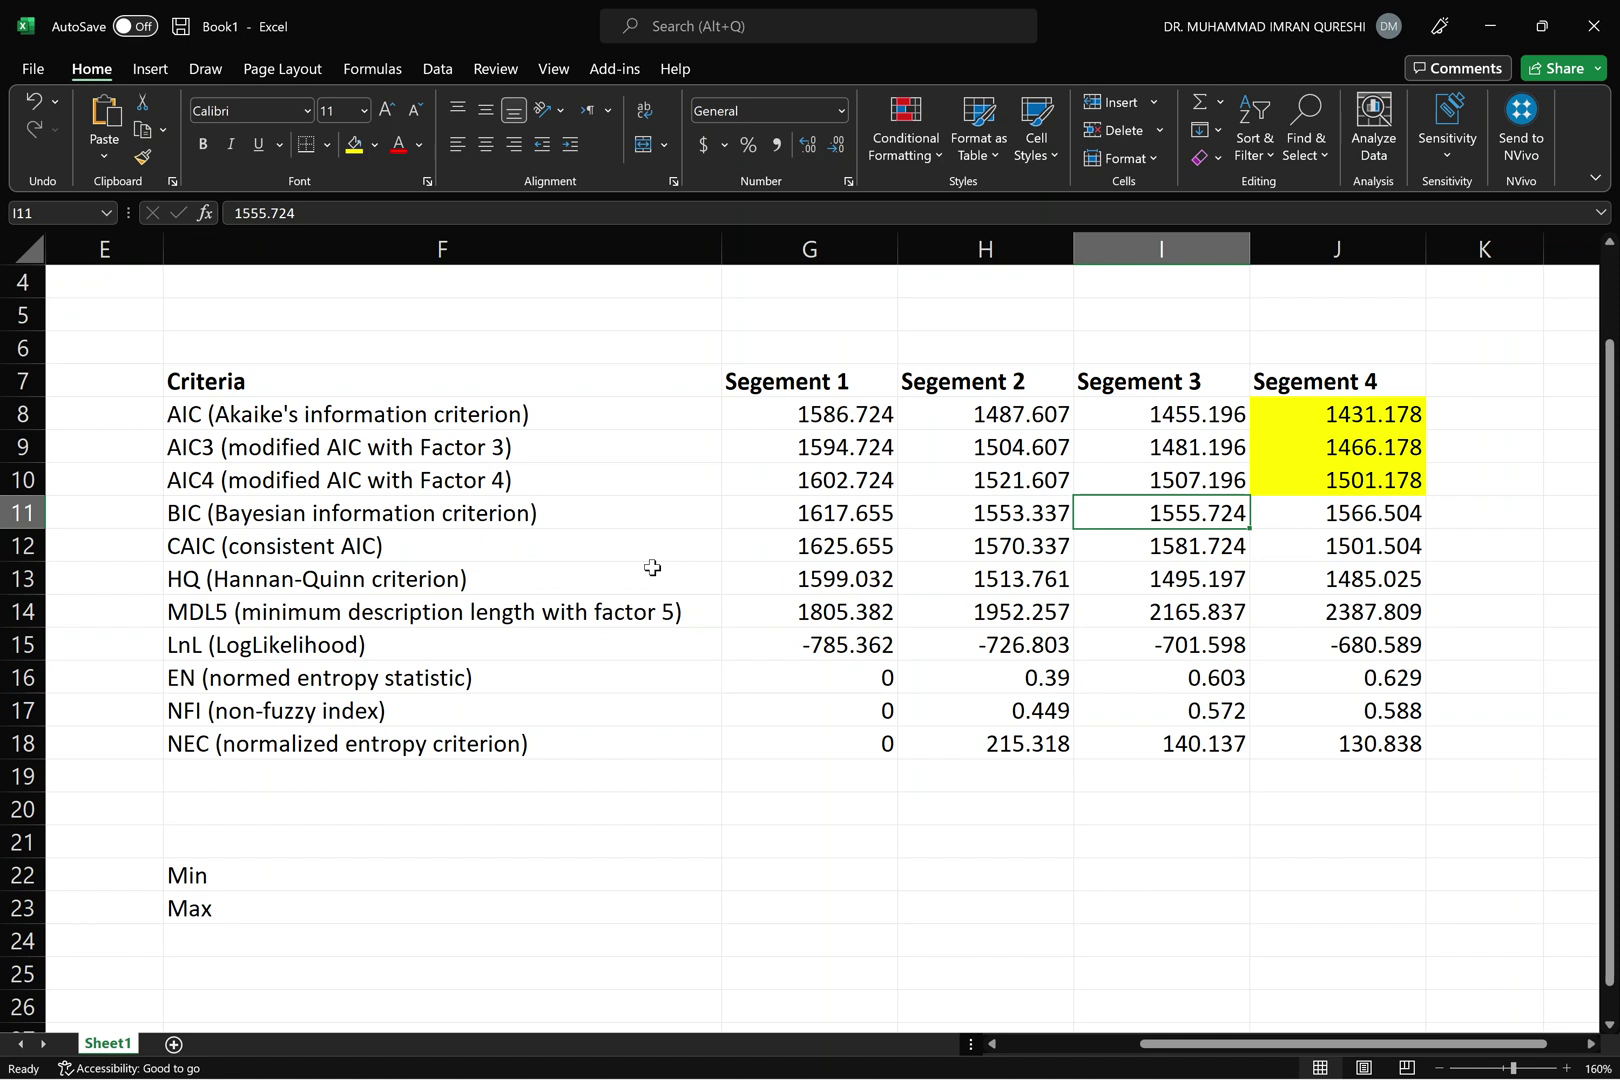
pyautogui.press('Right')
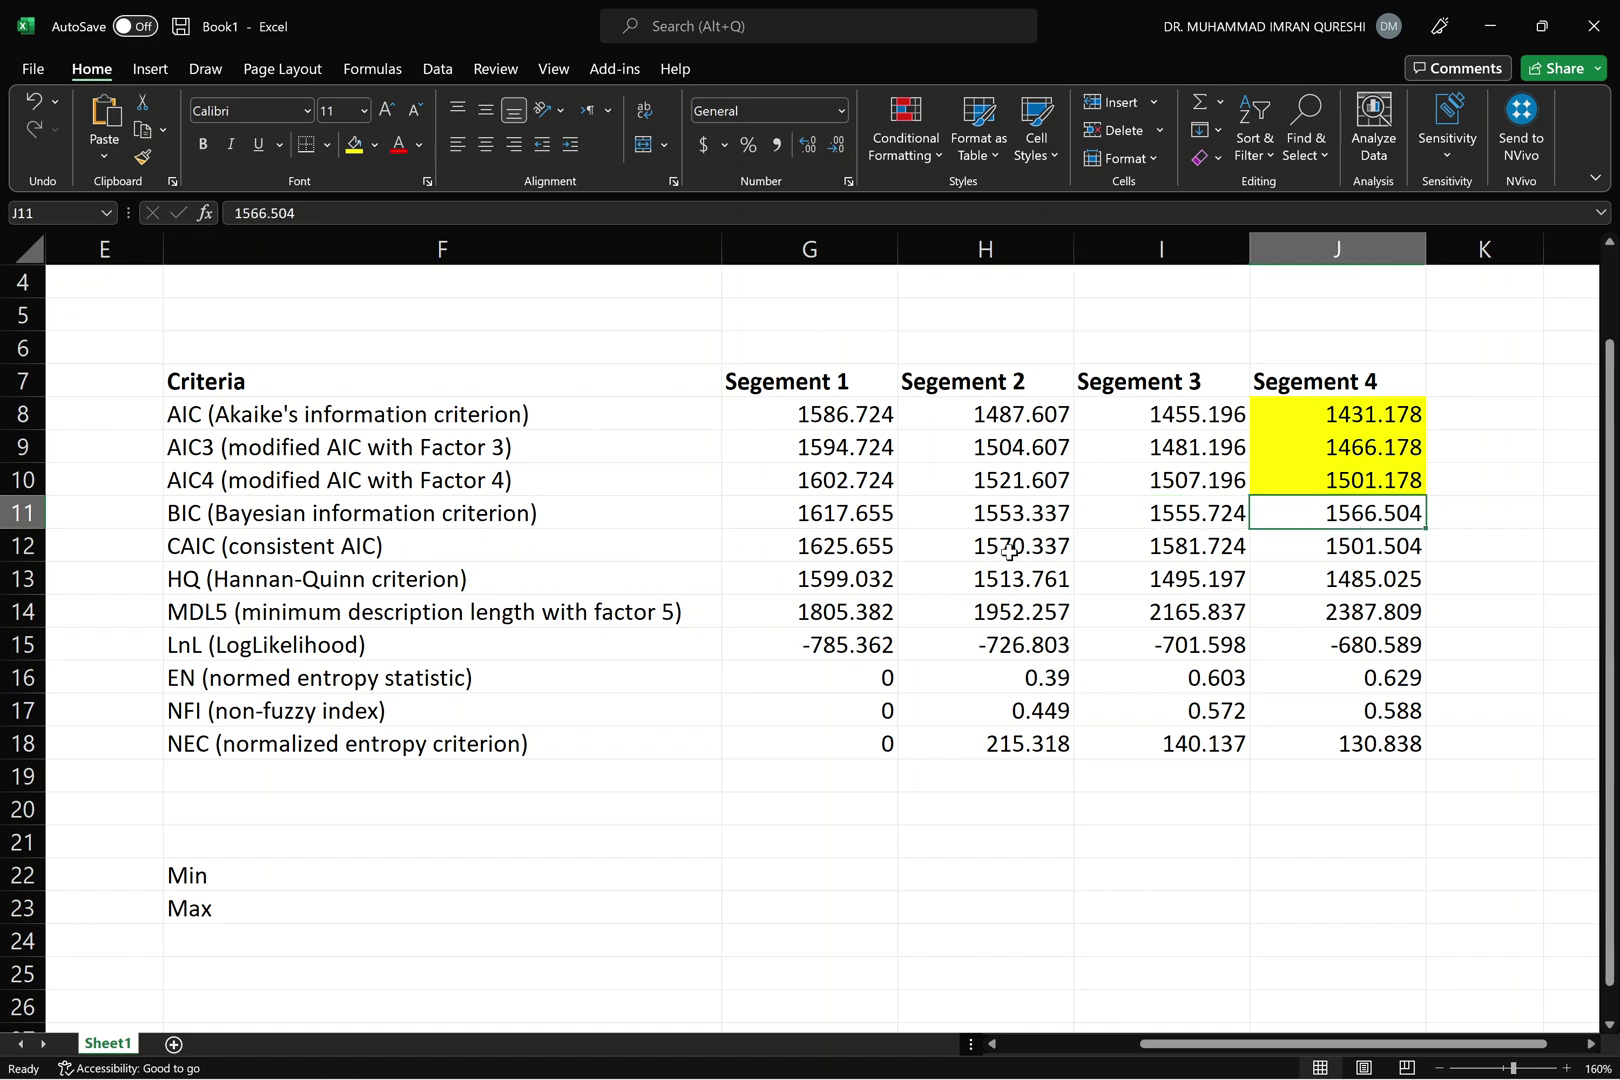
pyautogui.press('Left')
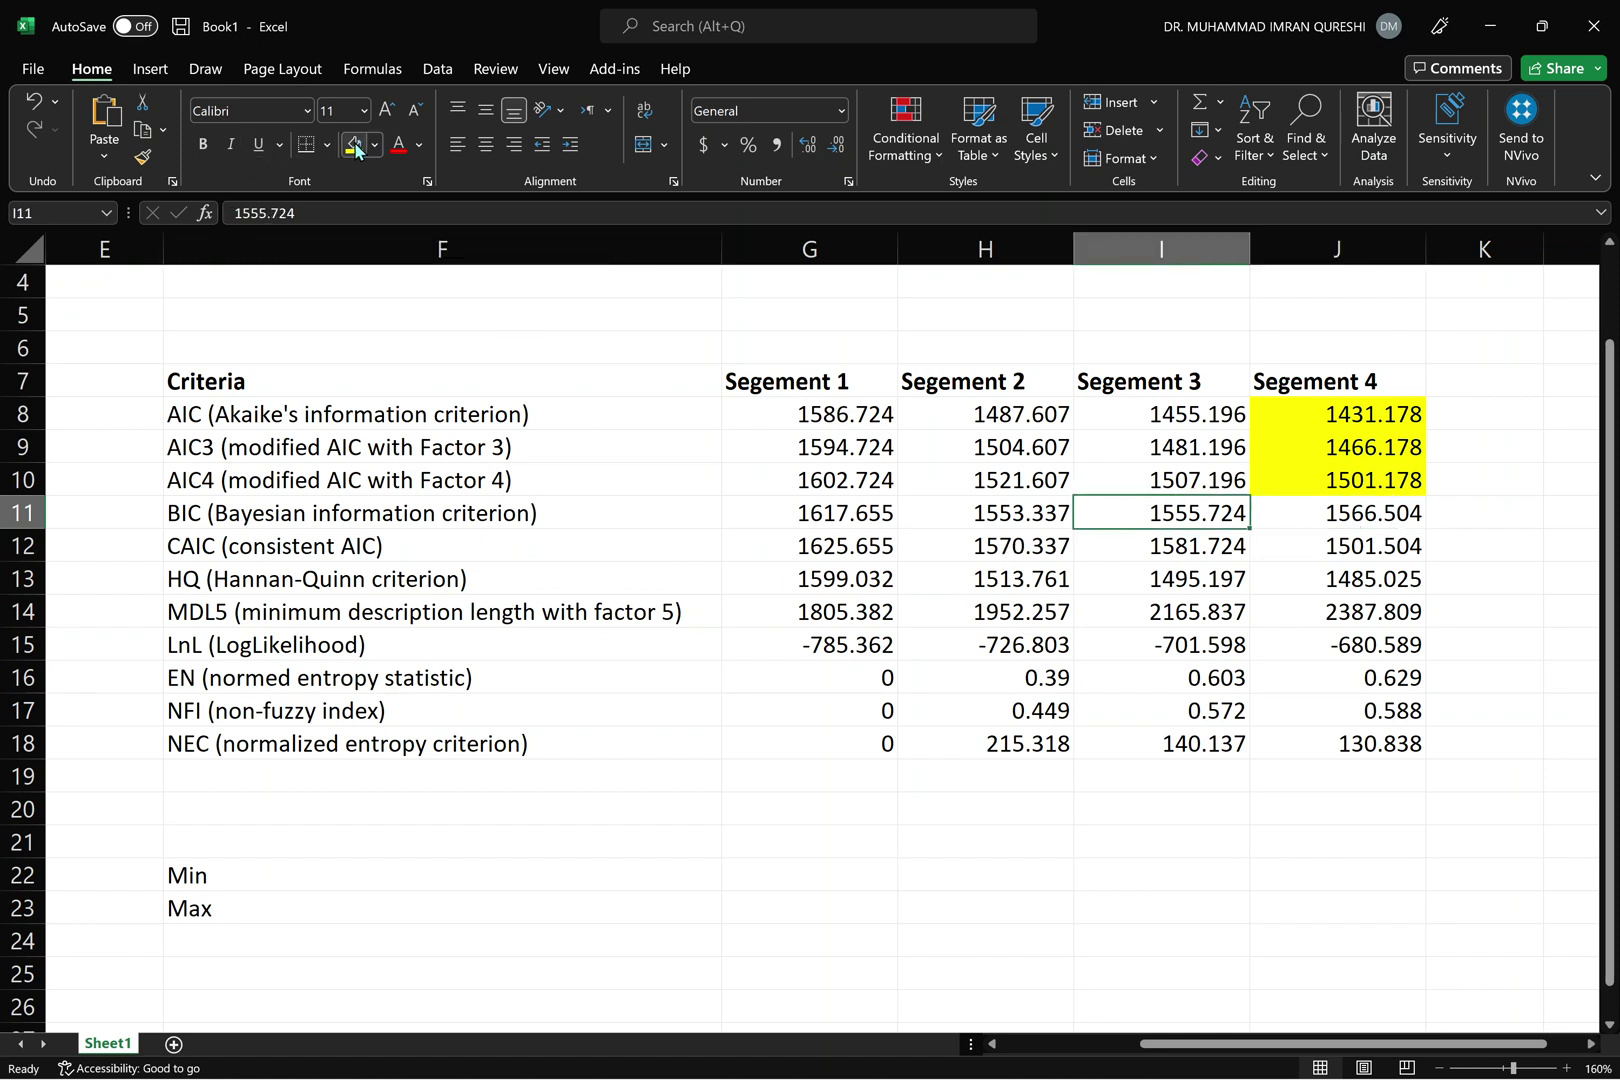
pyautogui.press('Left')
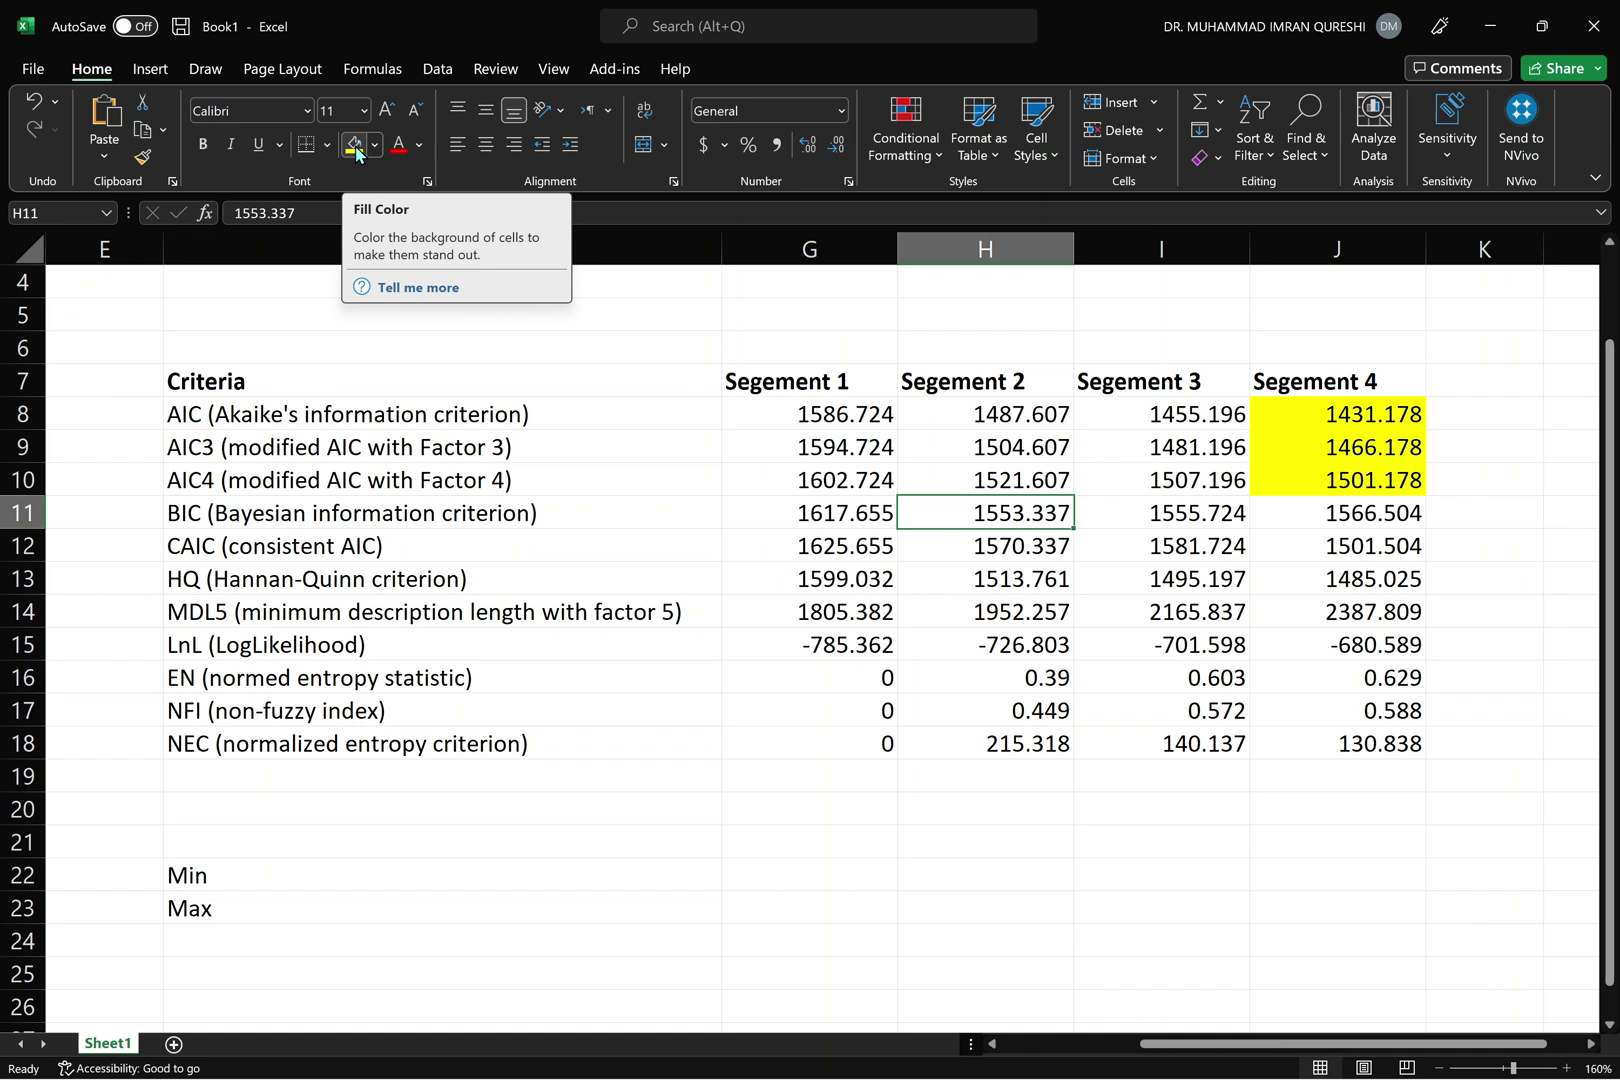
pyautogui.click(355, 146)
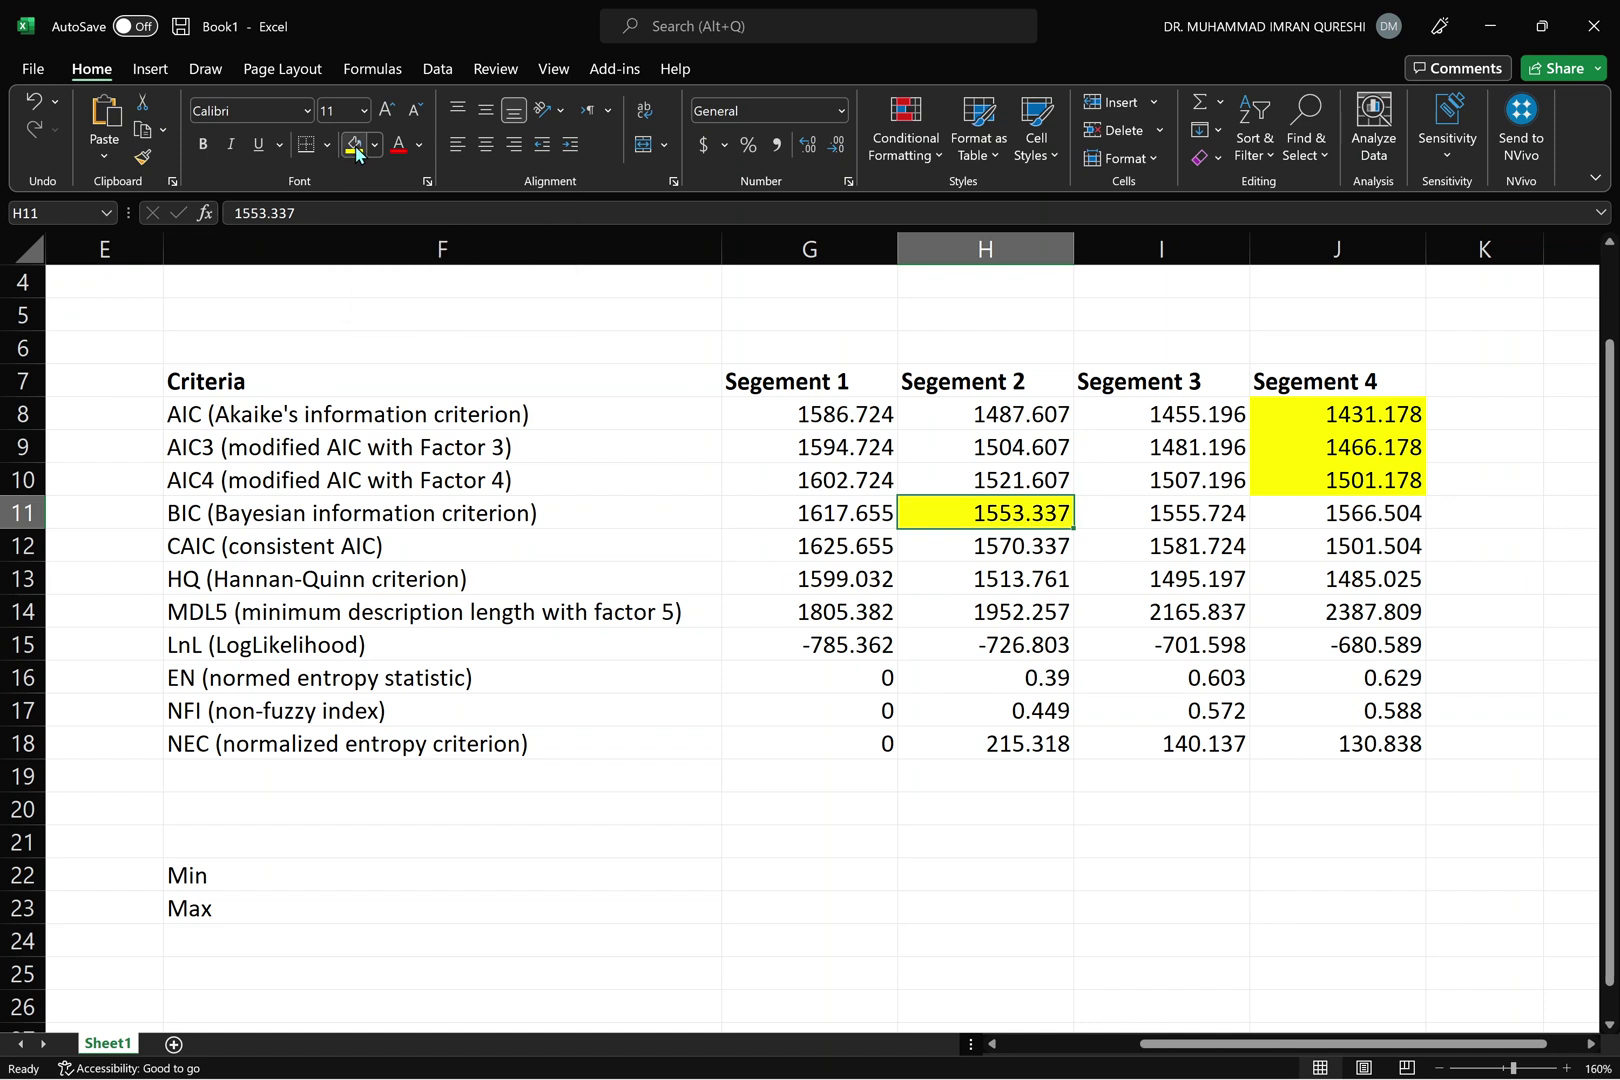
# Compare the CAIC values across the four segments and fill the lowest one, in J12, with yellow
pyautogui.click(286, 548)
pyautogui.press('Right')
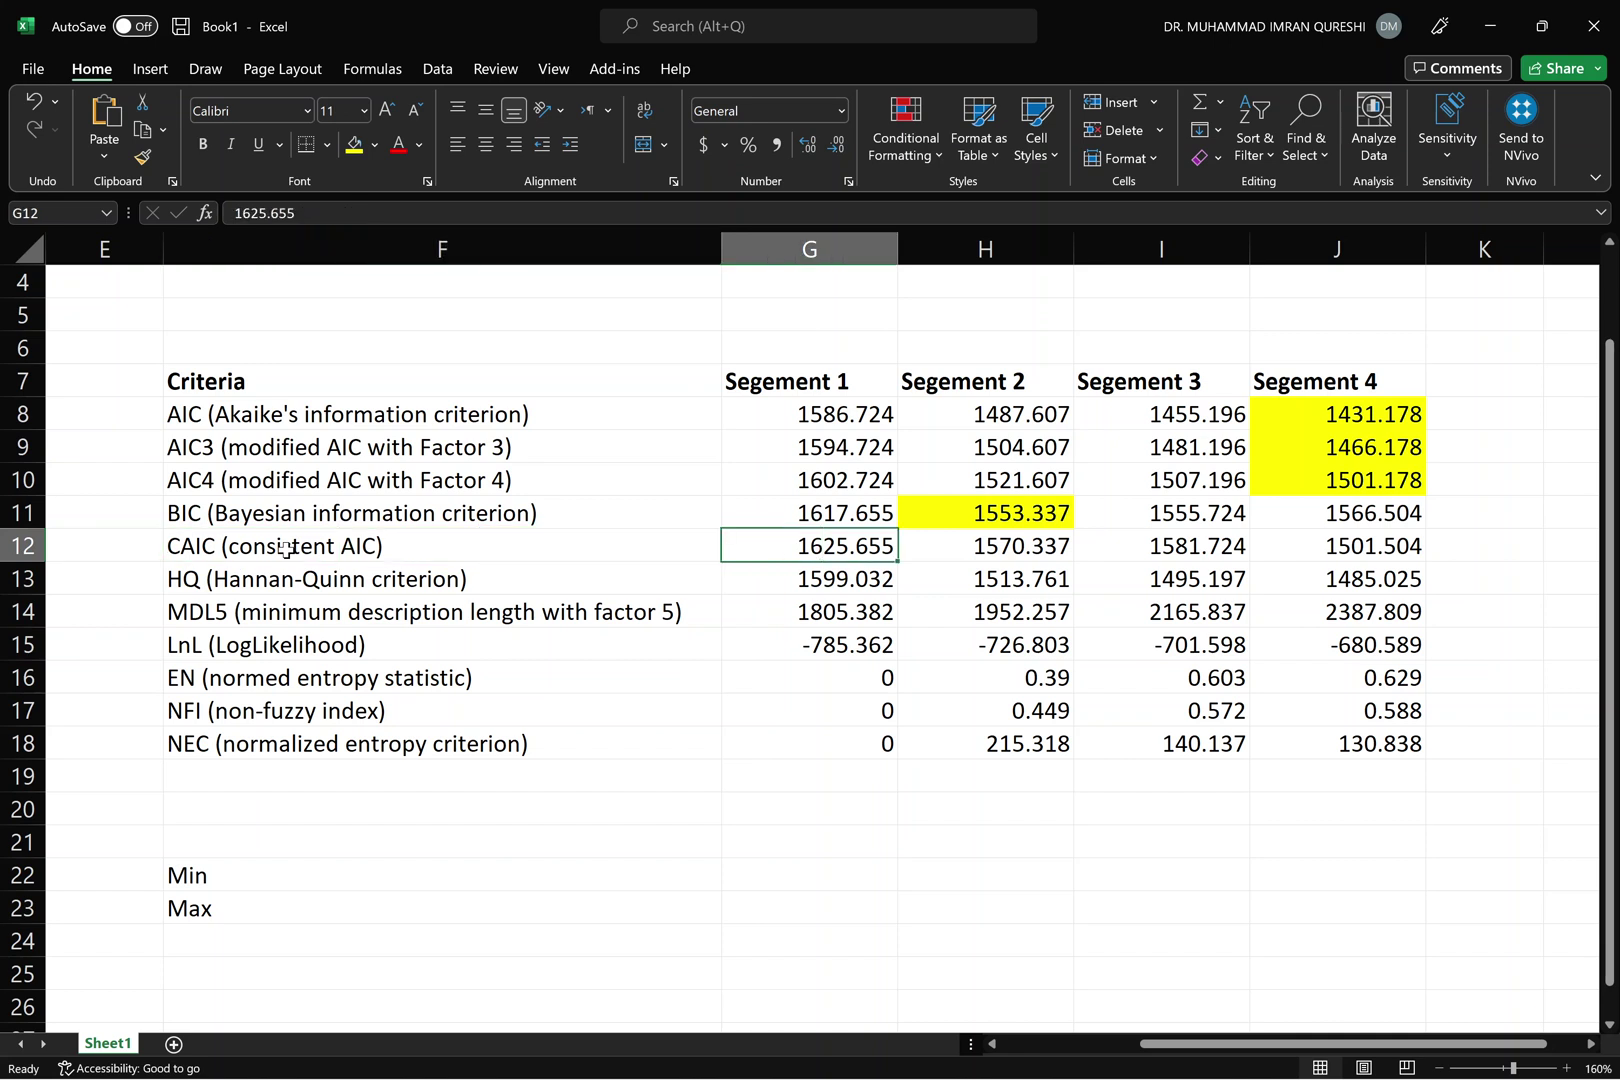
pyautogui.press('Right')
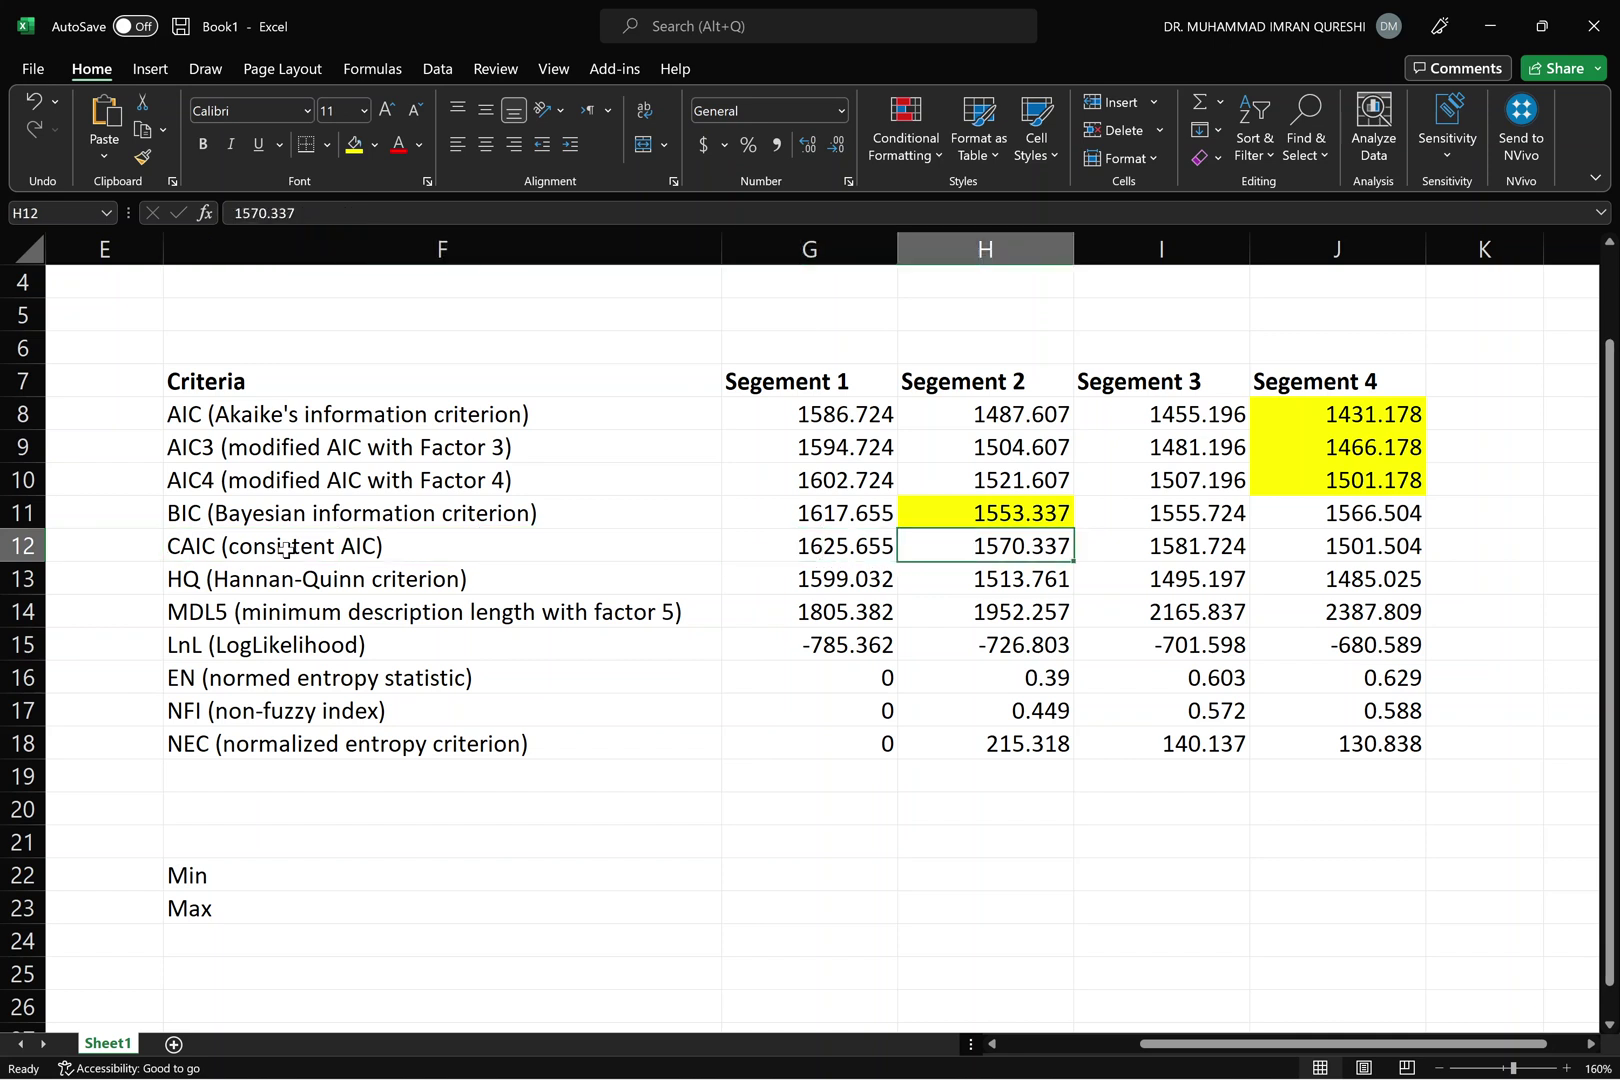
pyautogui.press('Right')
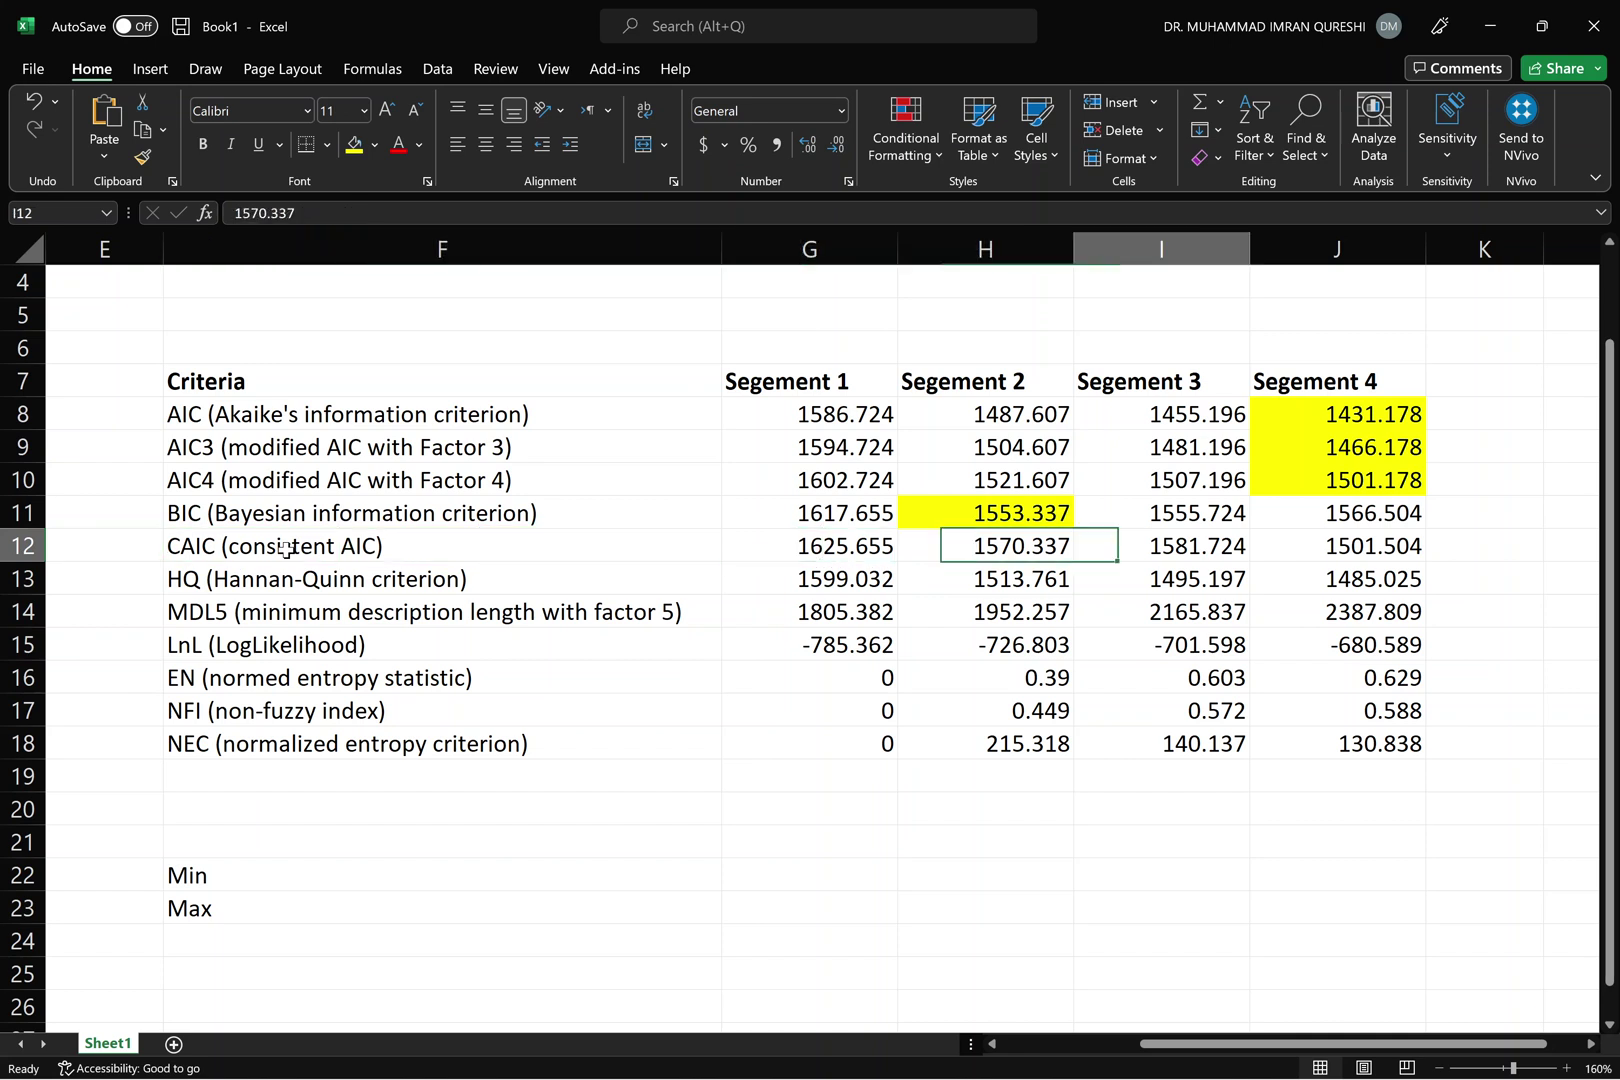
pyautogui.press('Right')
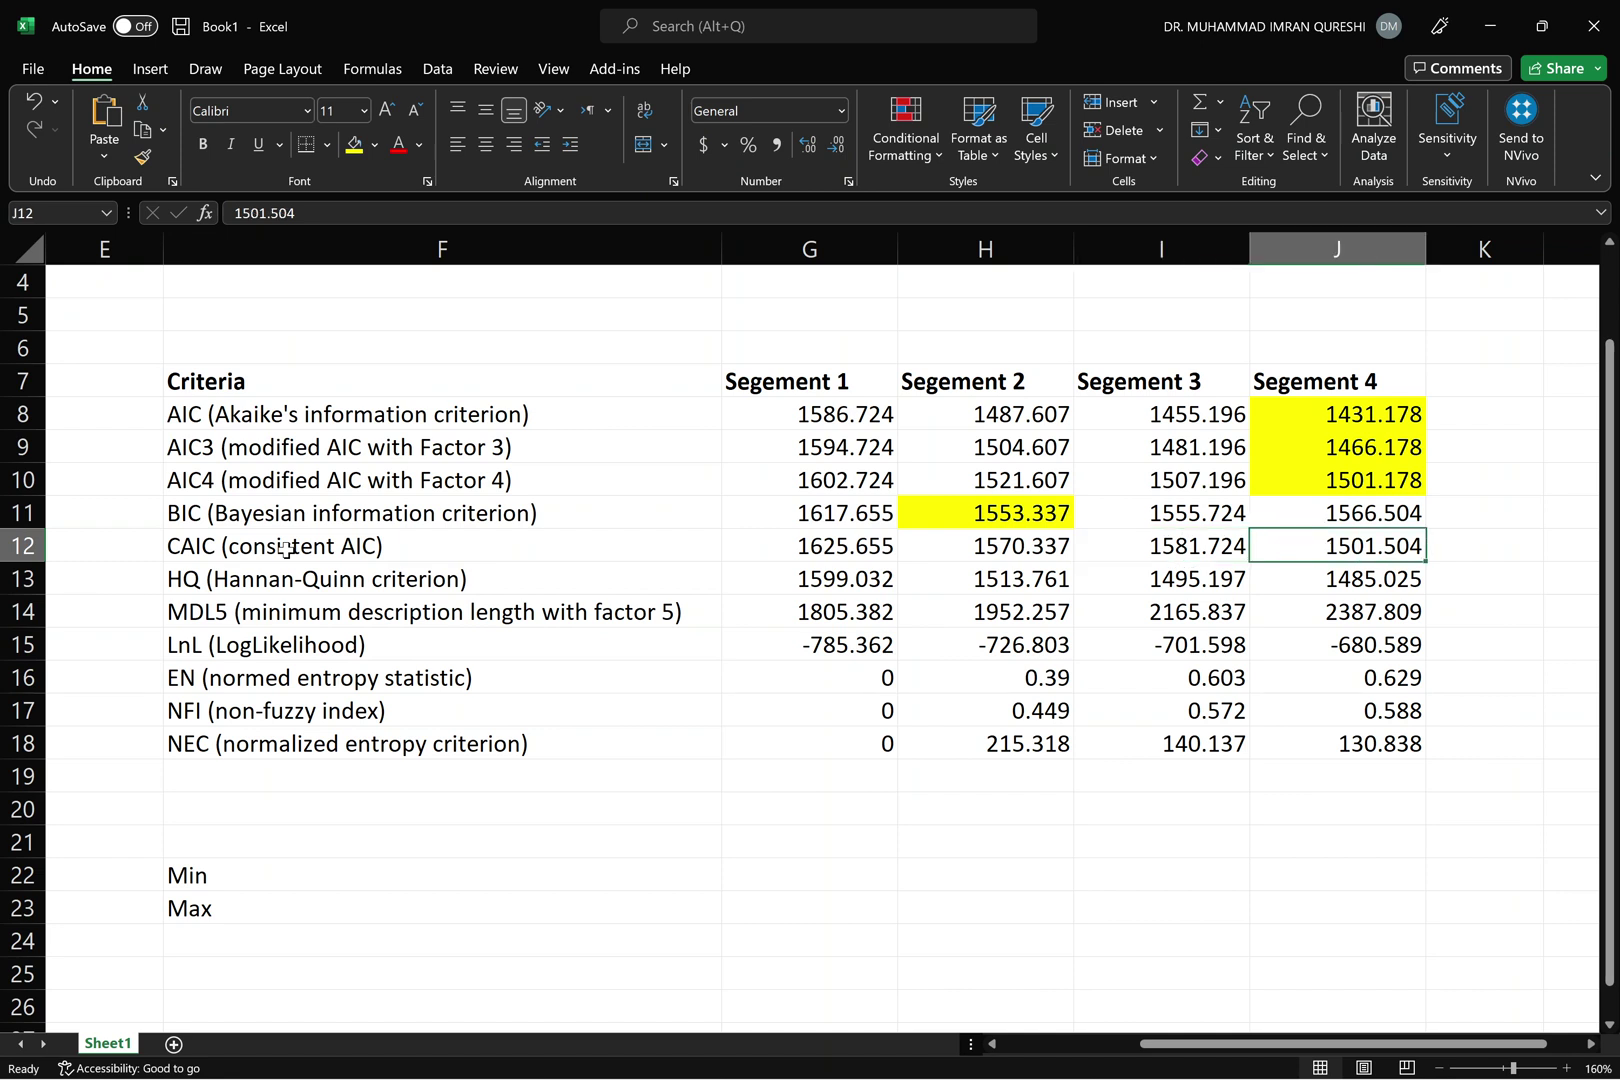
pyautogui.click(355, 147)
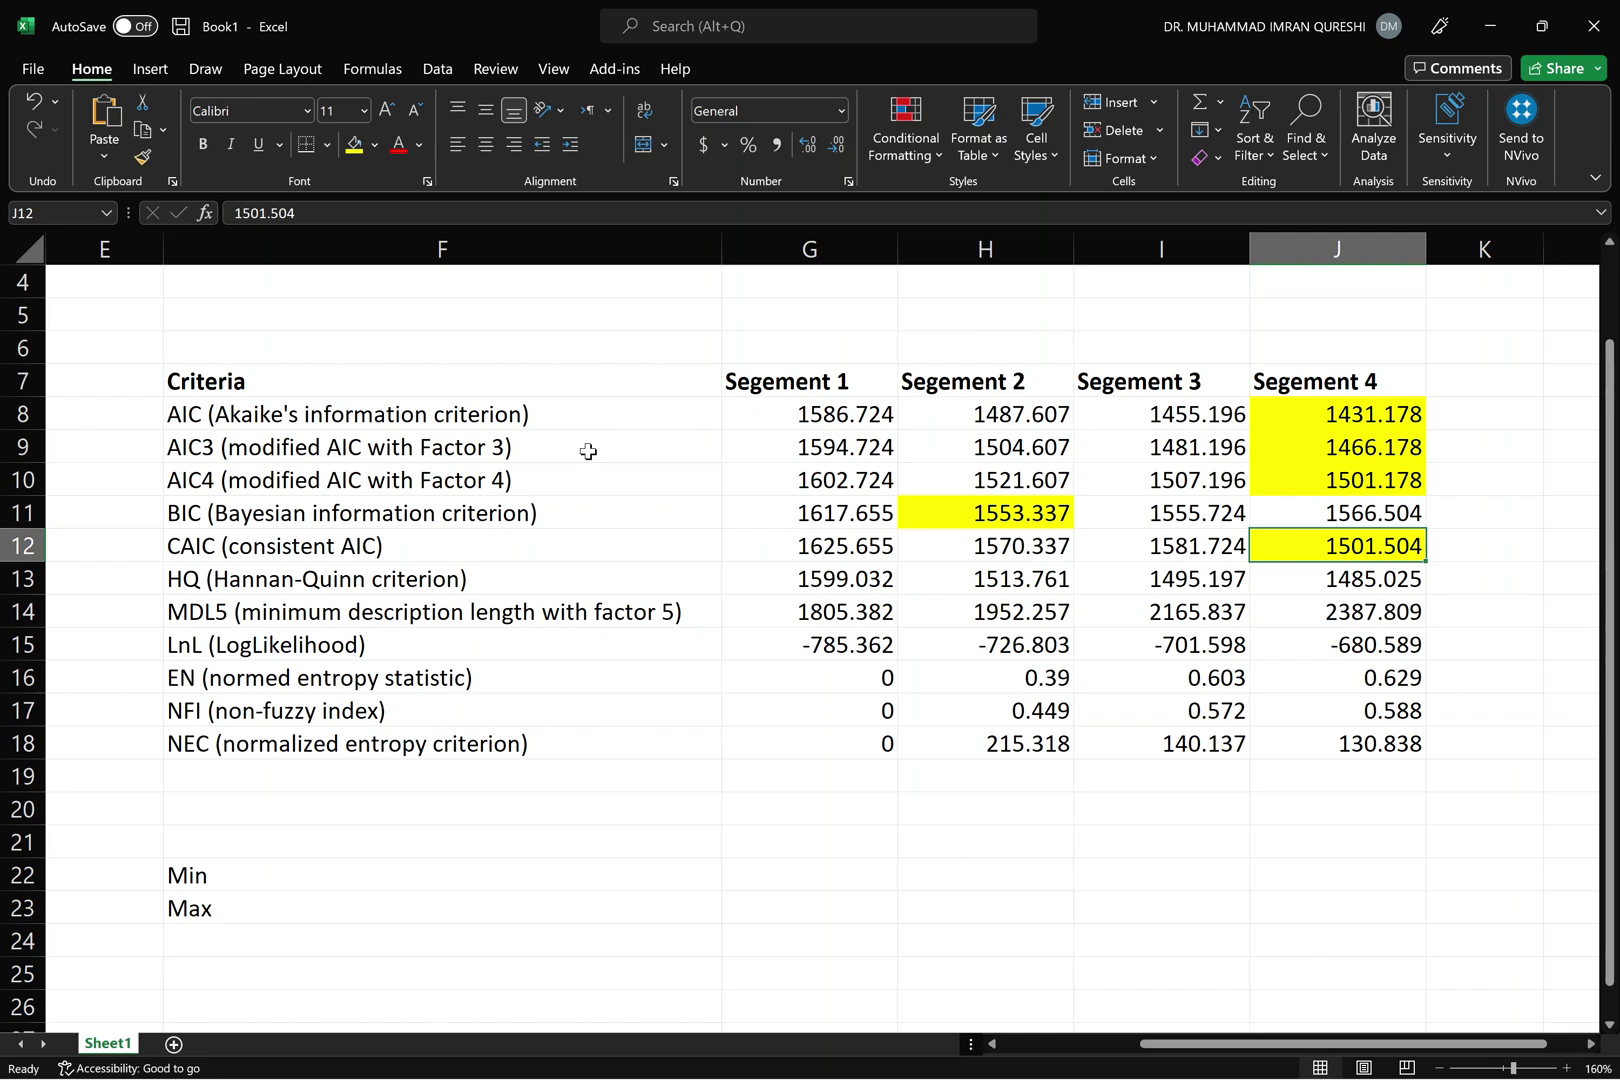
# Compare the HQ values across the four segments and fill the lowest one, in J13, with yellow
pyautogui.press('Left')
pyautogui.press('Left')
pyautogui.press('Left')
pyautogui.press('Left')
pyautogui.press('Left')
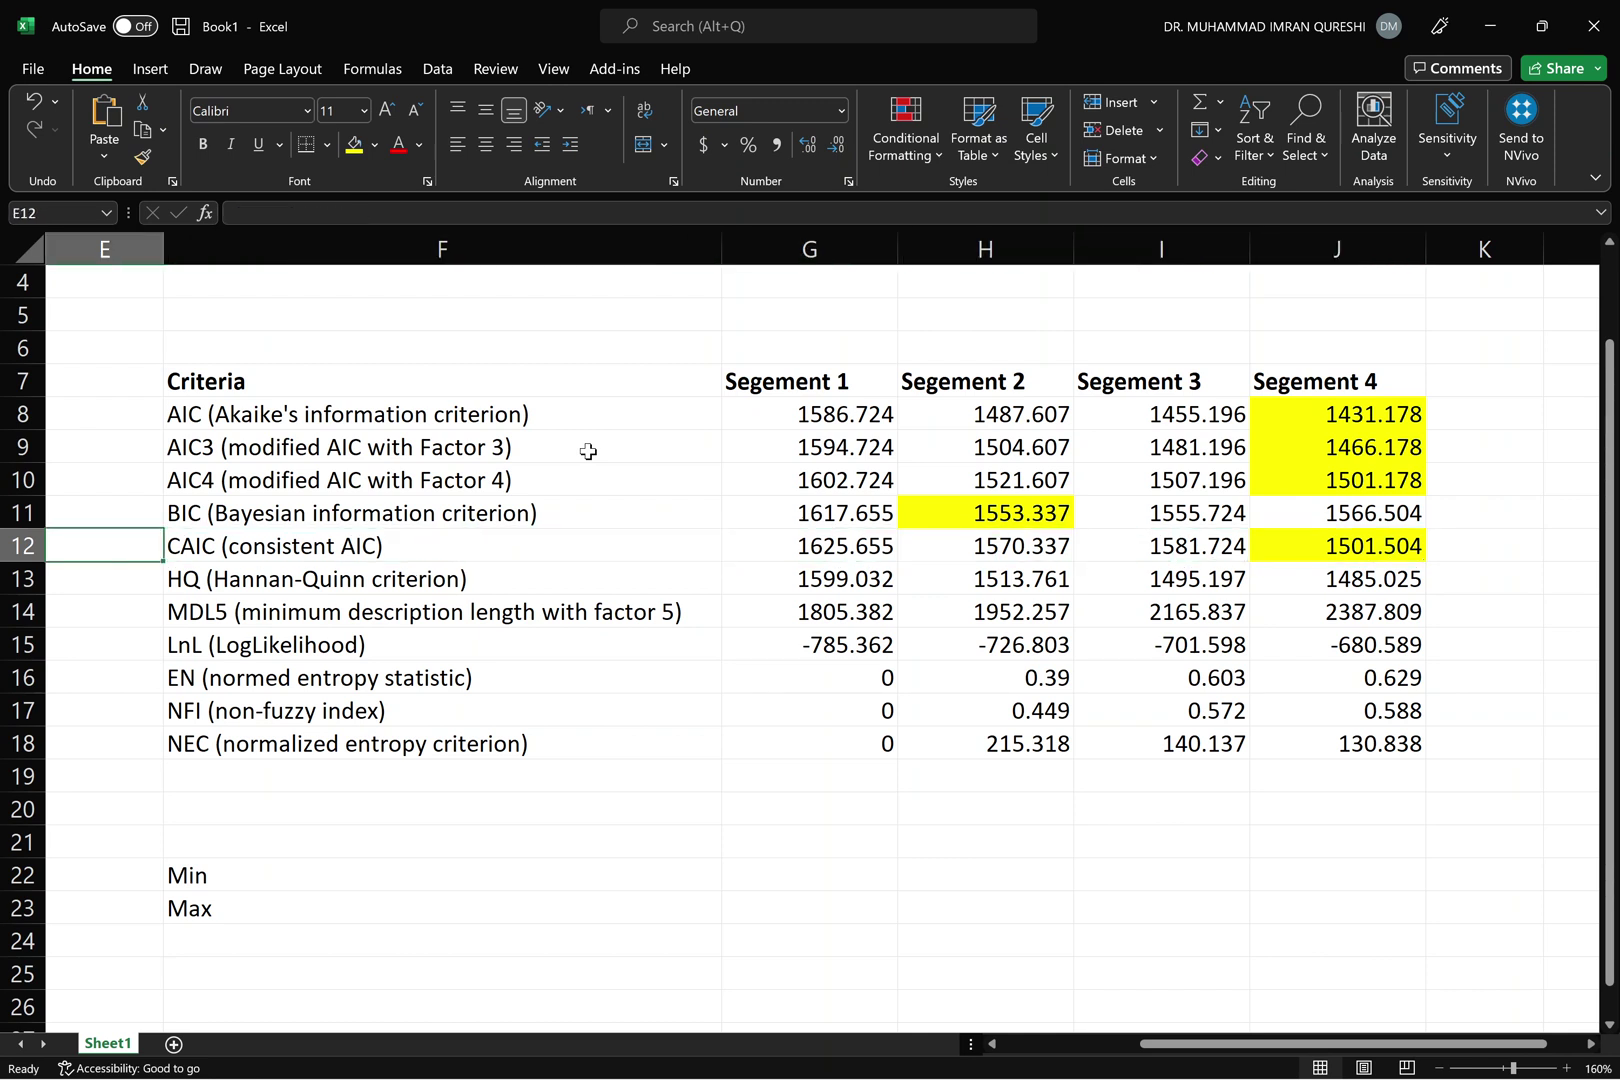
pyautogui.press('Right')
pyautogui.press('Down')
pyautogui.press('Right')
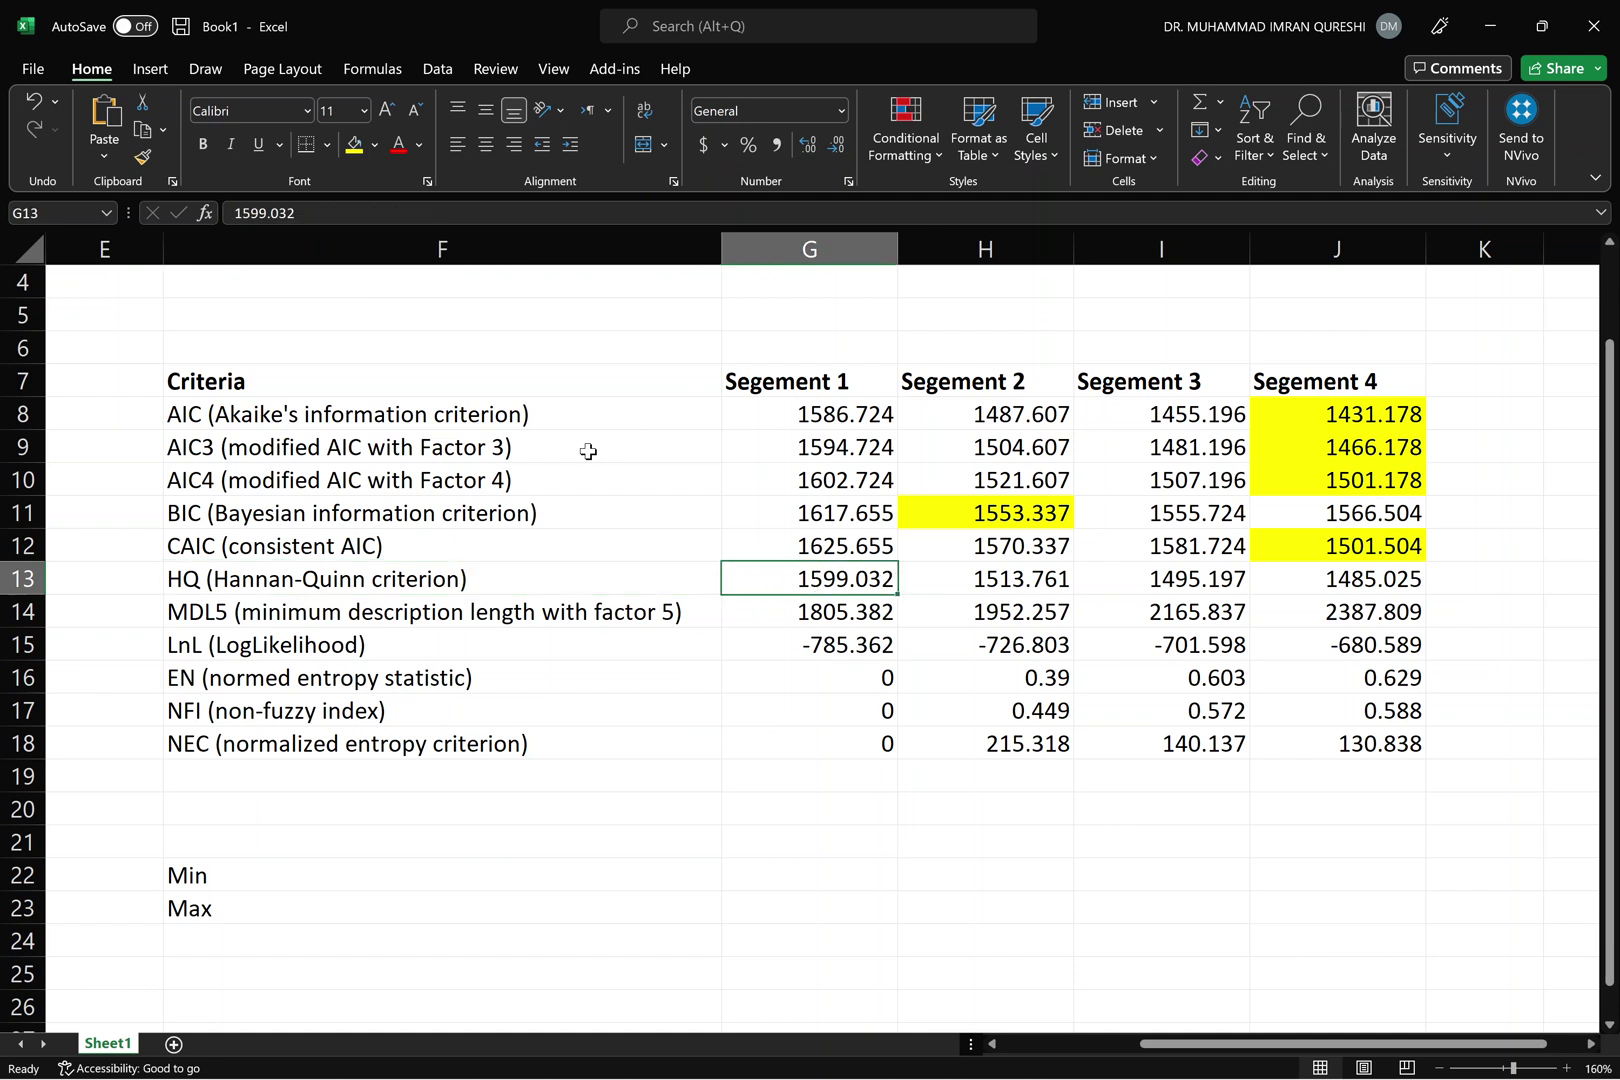
pyautogui.press('Right')
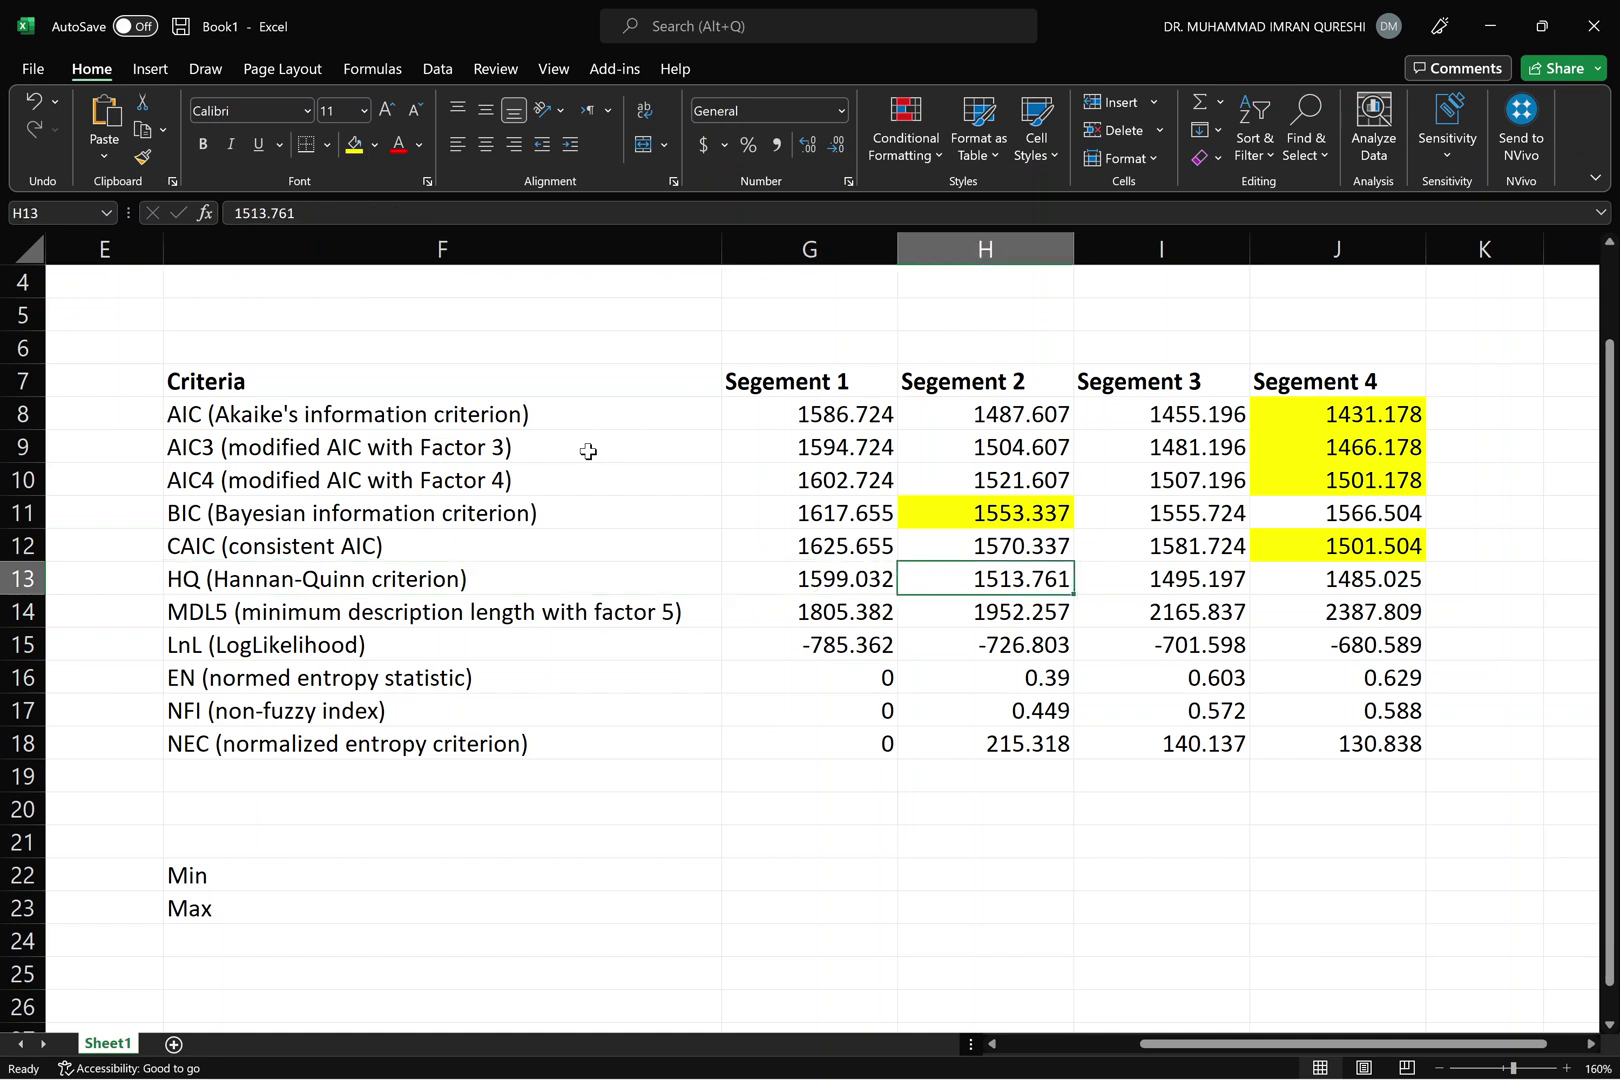
pyautogui.press('Right')
pyautogui.press('Right')
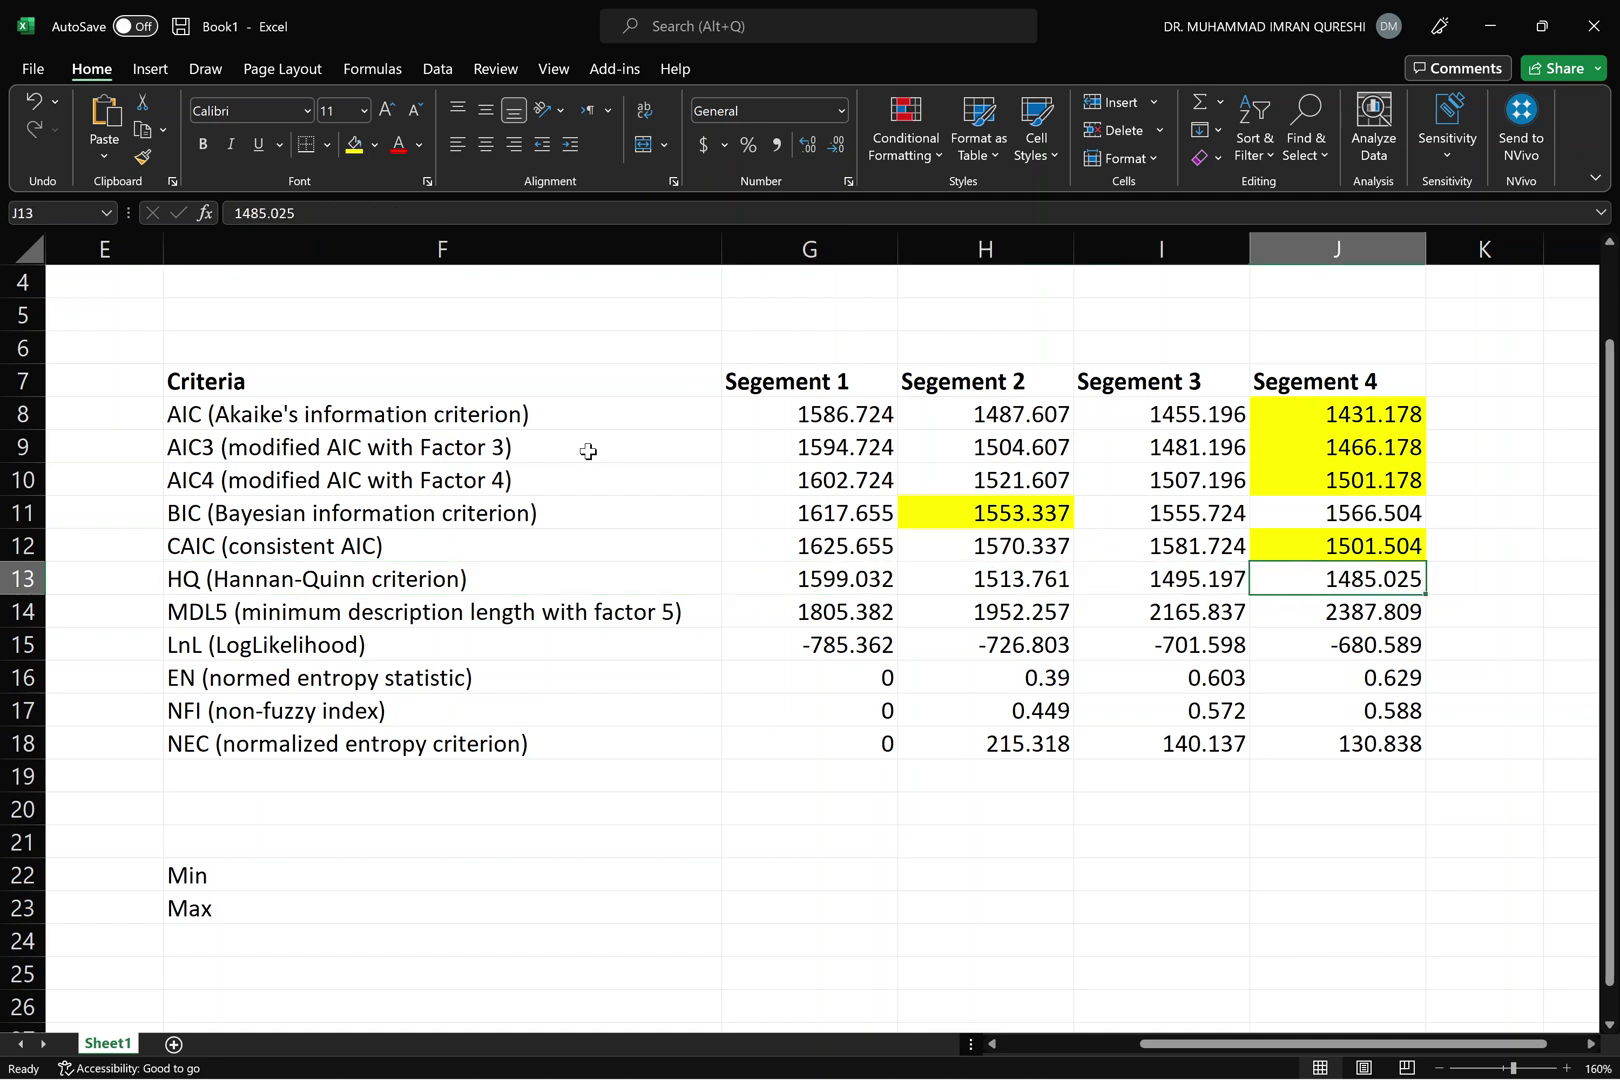
pyautogui.click(353, 150)
# Compare the MDL5 values across the four segments and fill the lowest one, in G14, with yellow
pyautogui.press('Left')
pyautogui.press('Left')
pyautogui.press('Left')
pyautogui.press('Left')
pyautogui.press('Left')
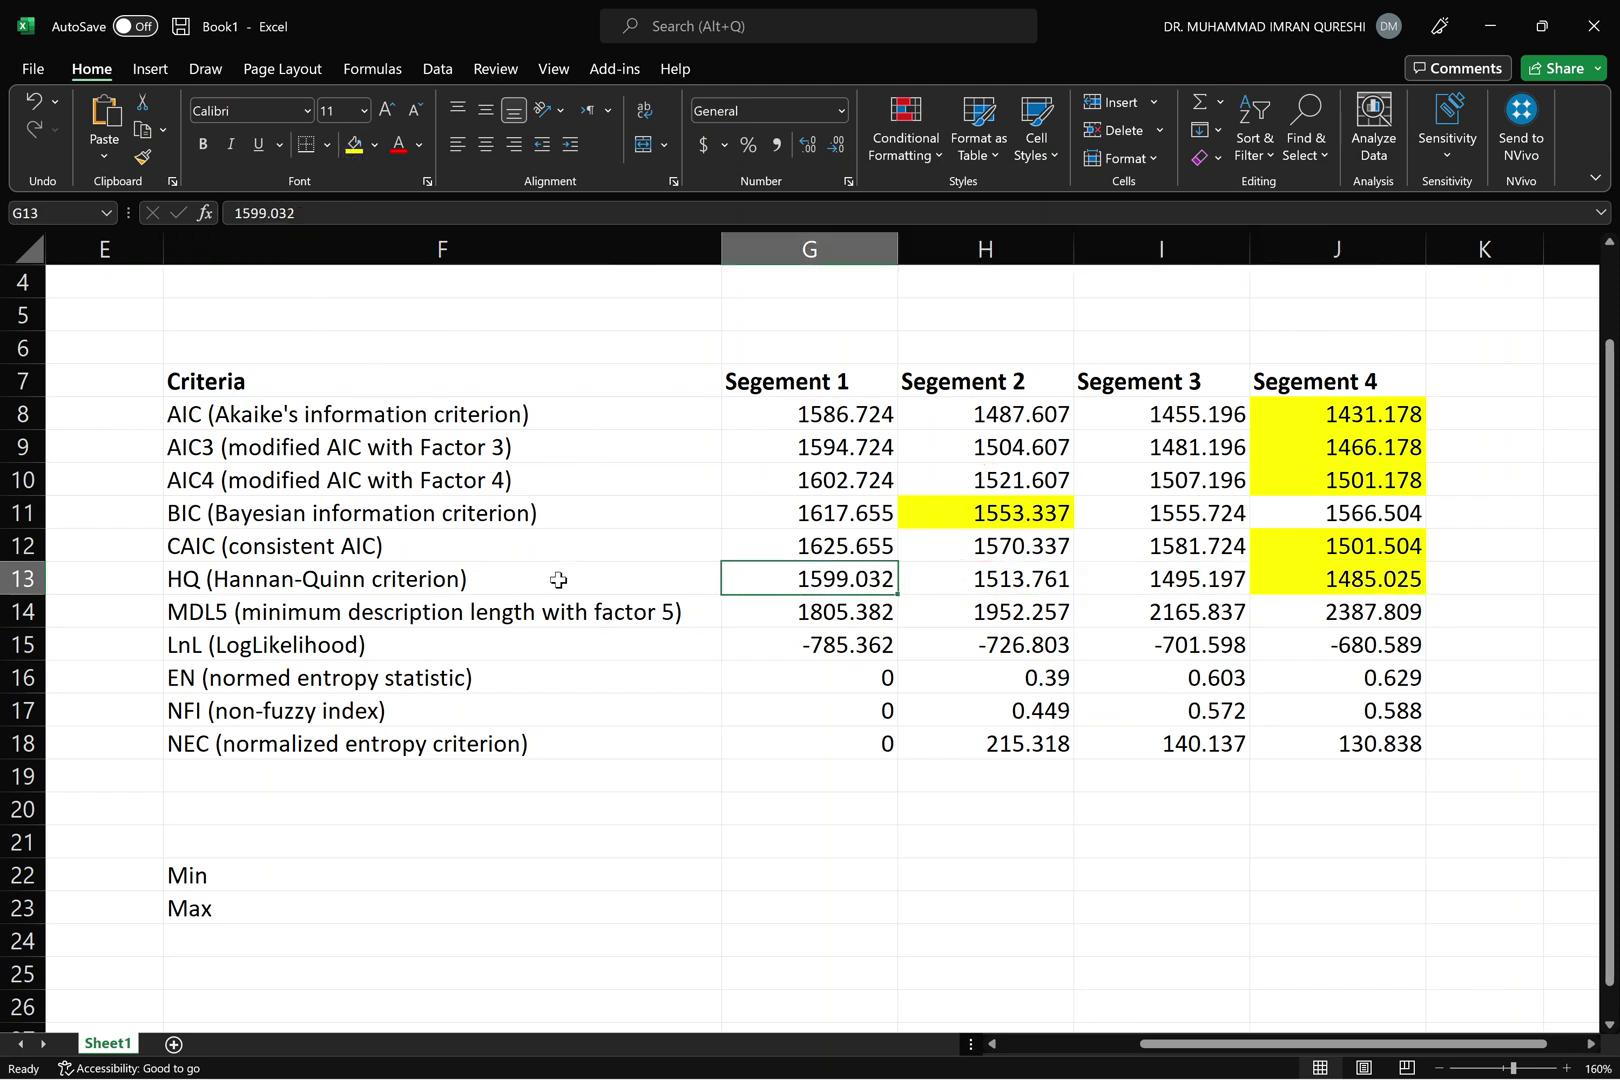
pyautogui.press('Right')
pyautogui.press('Down')
pyautogui.press('Right')
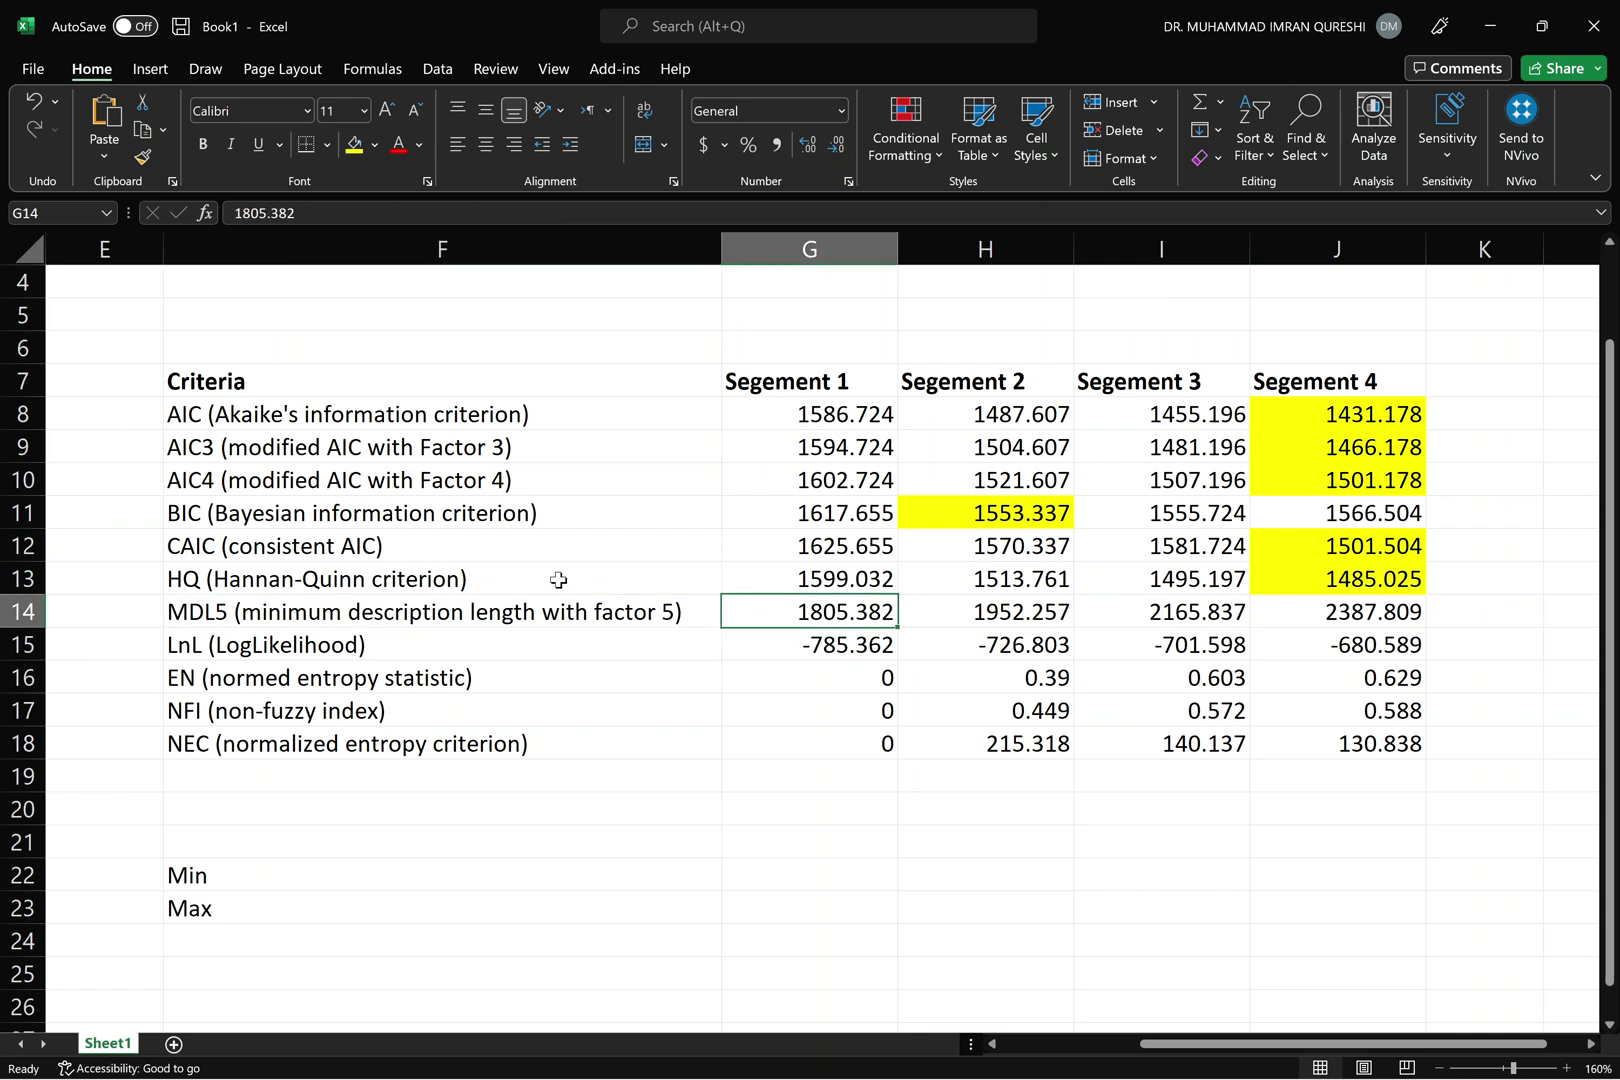
pyautogui.press('Right')
pyautogui.press('Right')
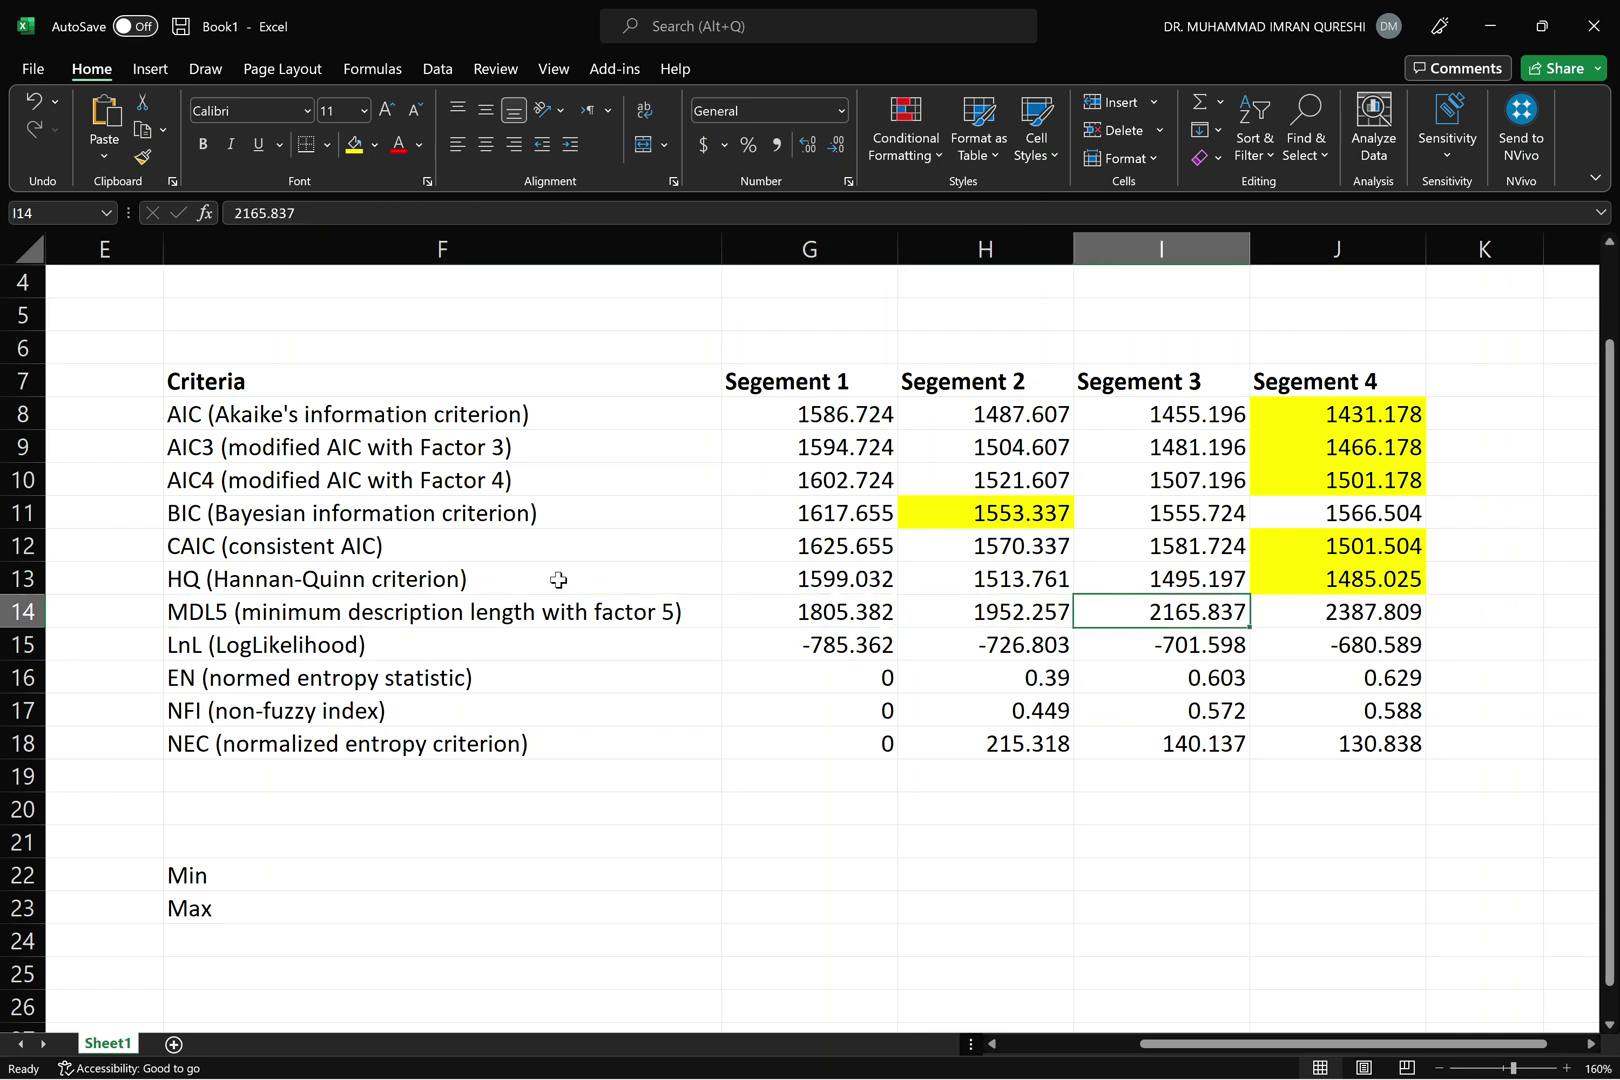
pyautogui.press('Right')
pyautogui.press('Left')
pyautogui.press('Left')
pyautogui.press('Left')
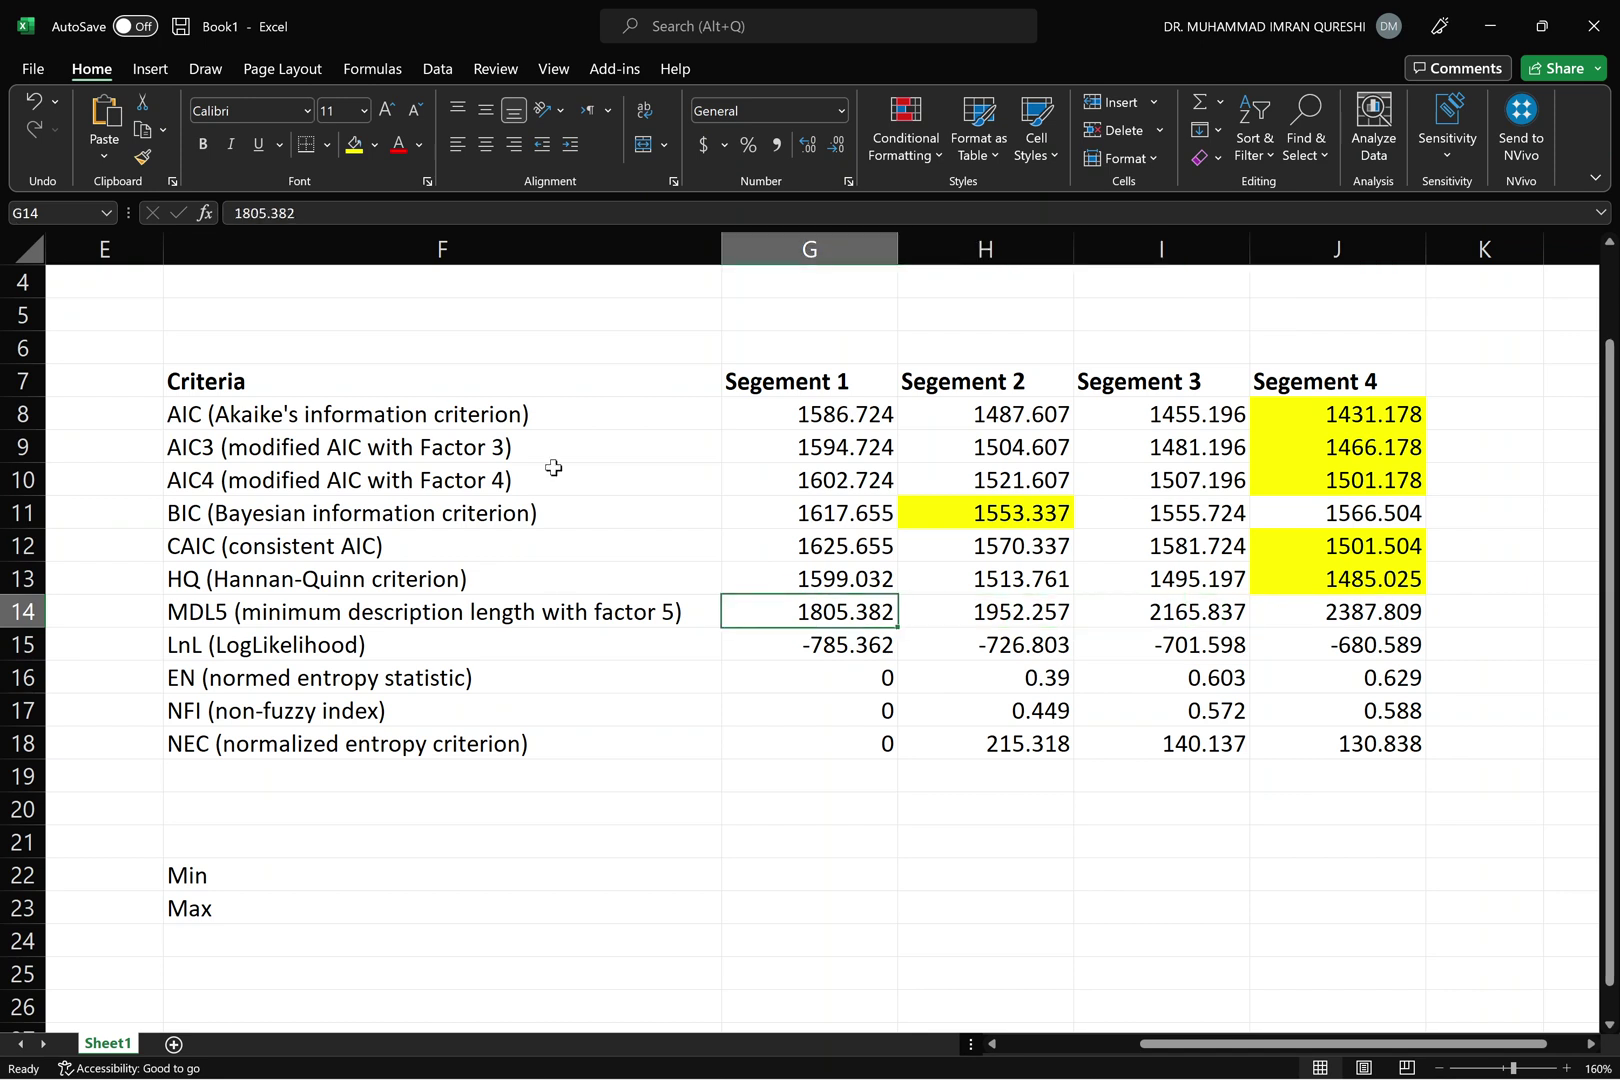
pyautogui.click(362, 145)
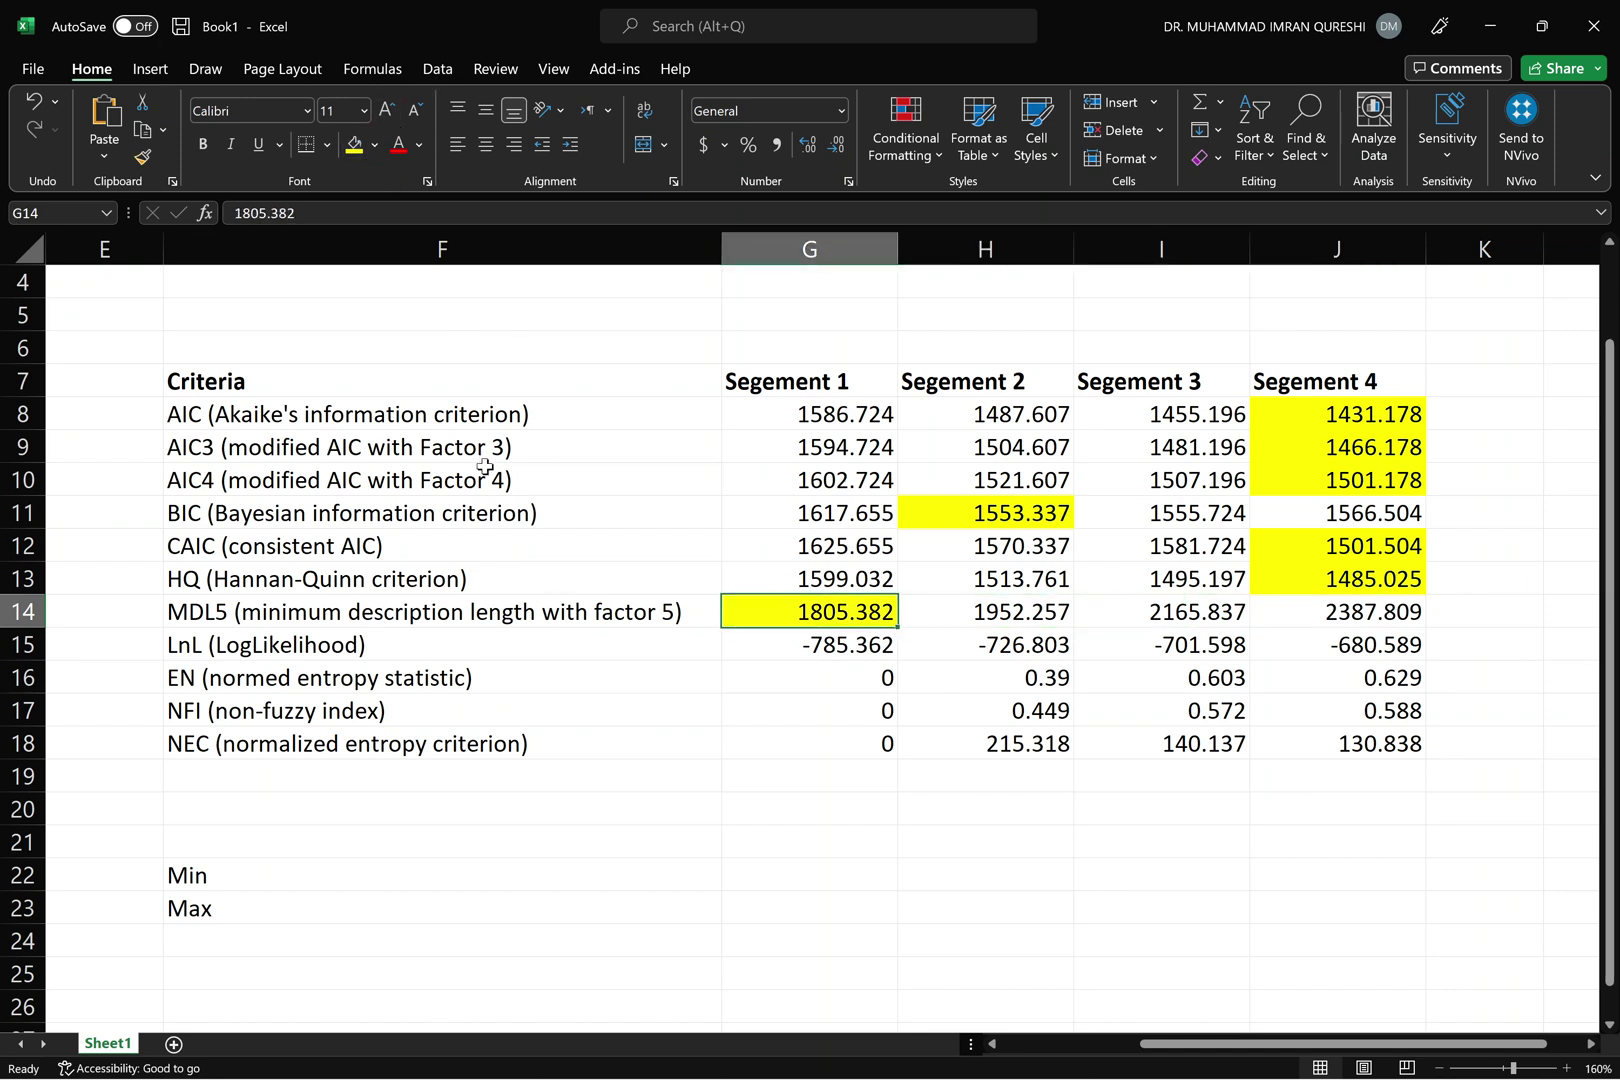
# Compare the EN values across the segments and fill the two highest ones, in I16:J16, with yellow
pyautogui.click(239, 666)
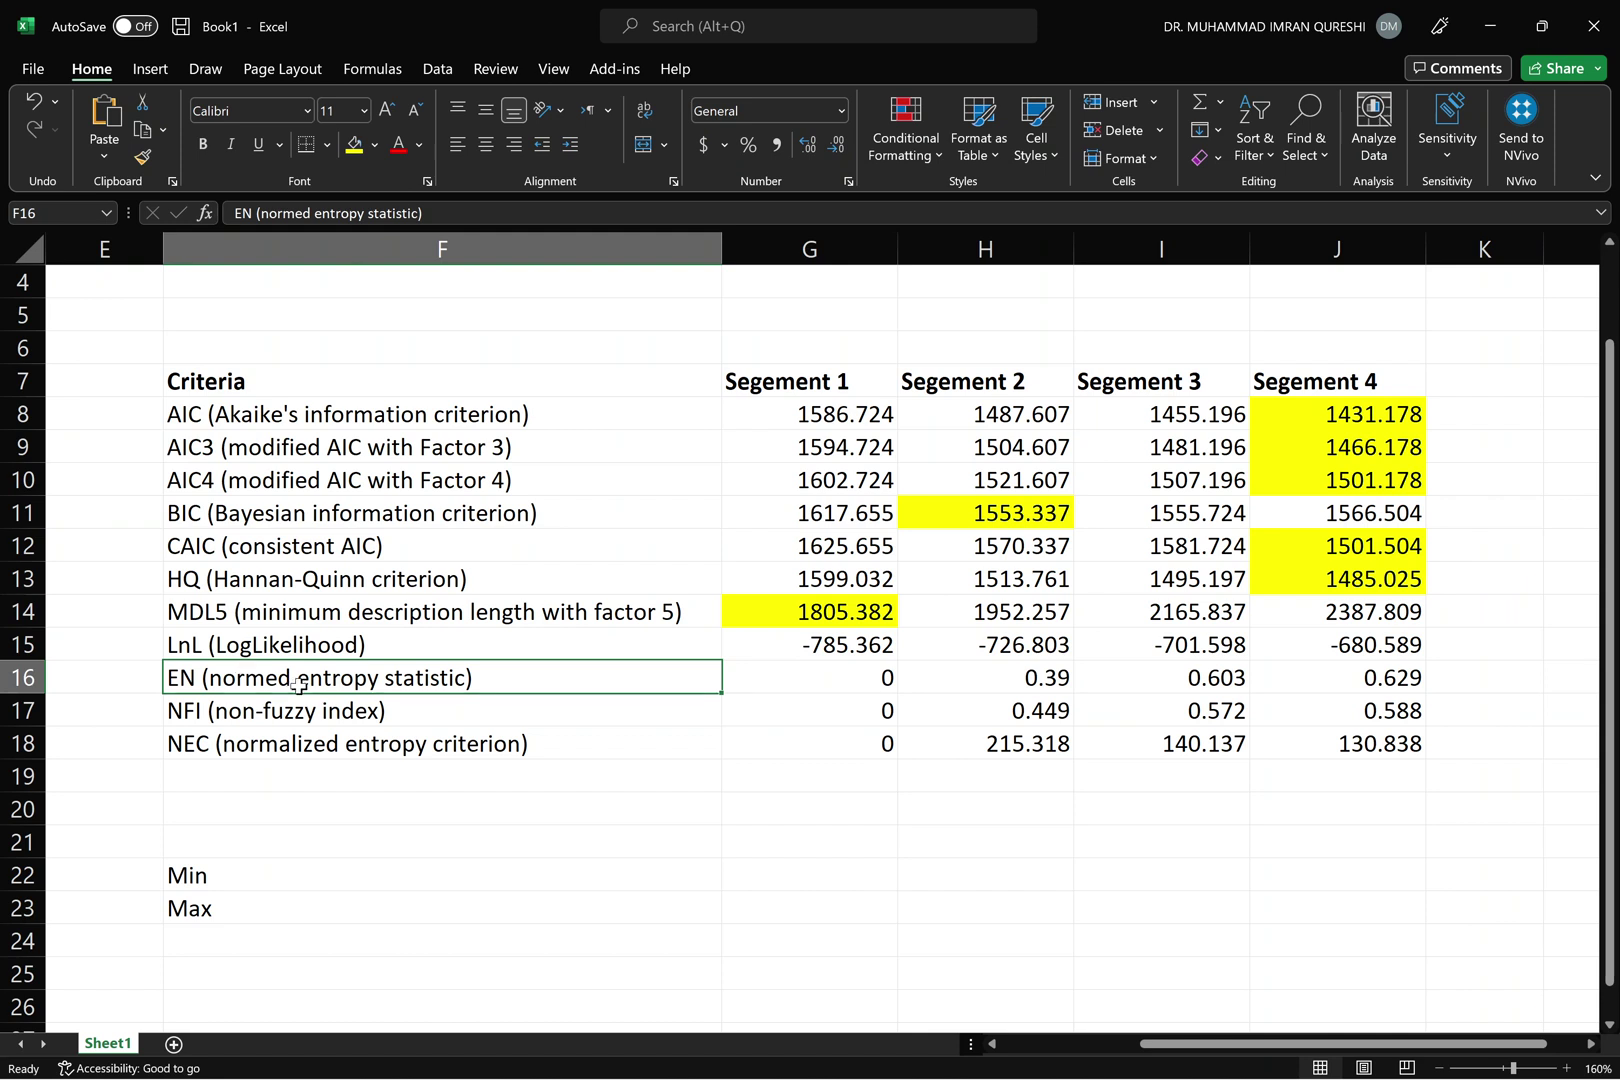
pyautogui.press('Right')
pyautogui.press('Right')
pyautogui.press('Right')
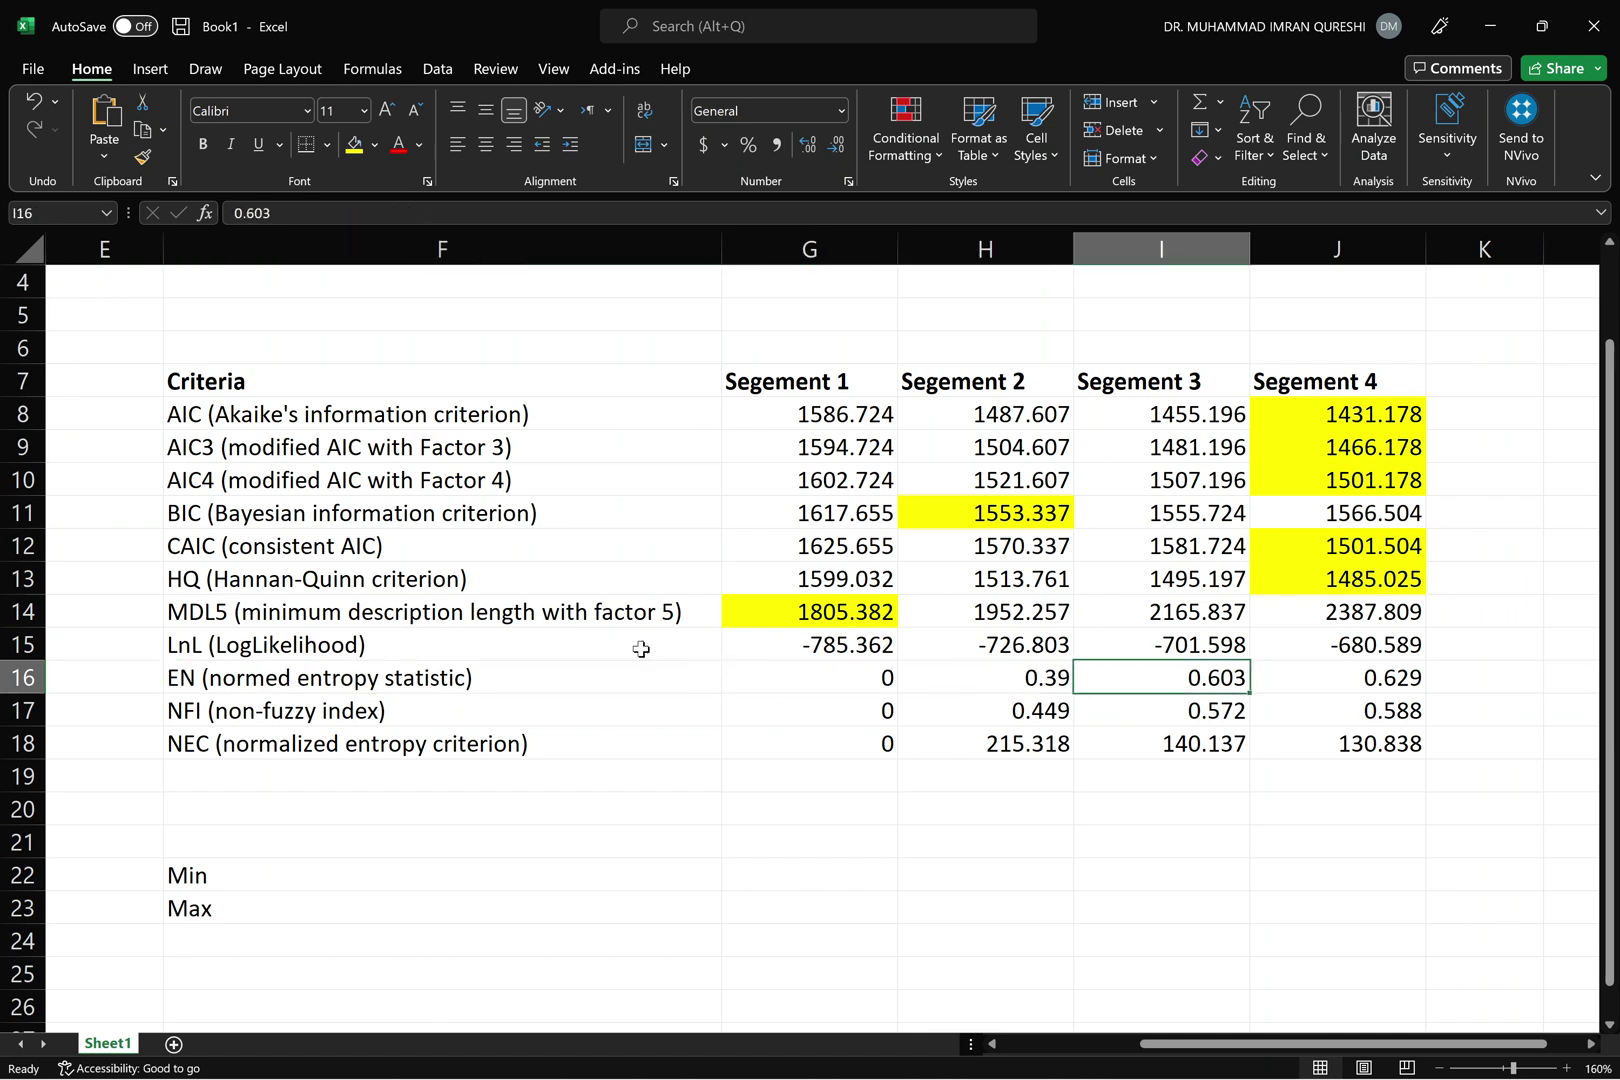
pyautogui.moveTo(1138, 674); pyautogui.dragTo(1331, 673)
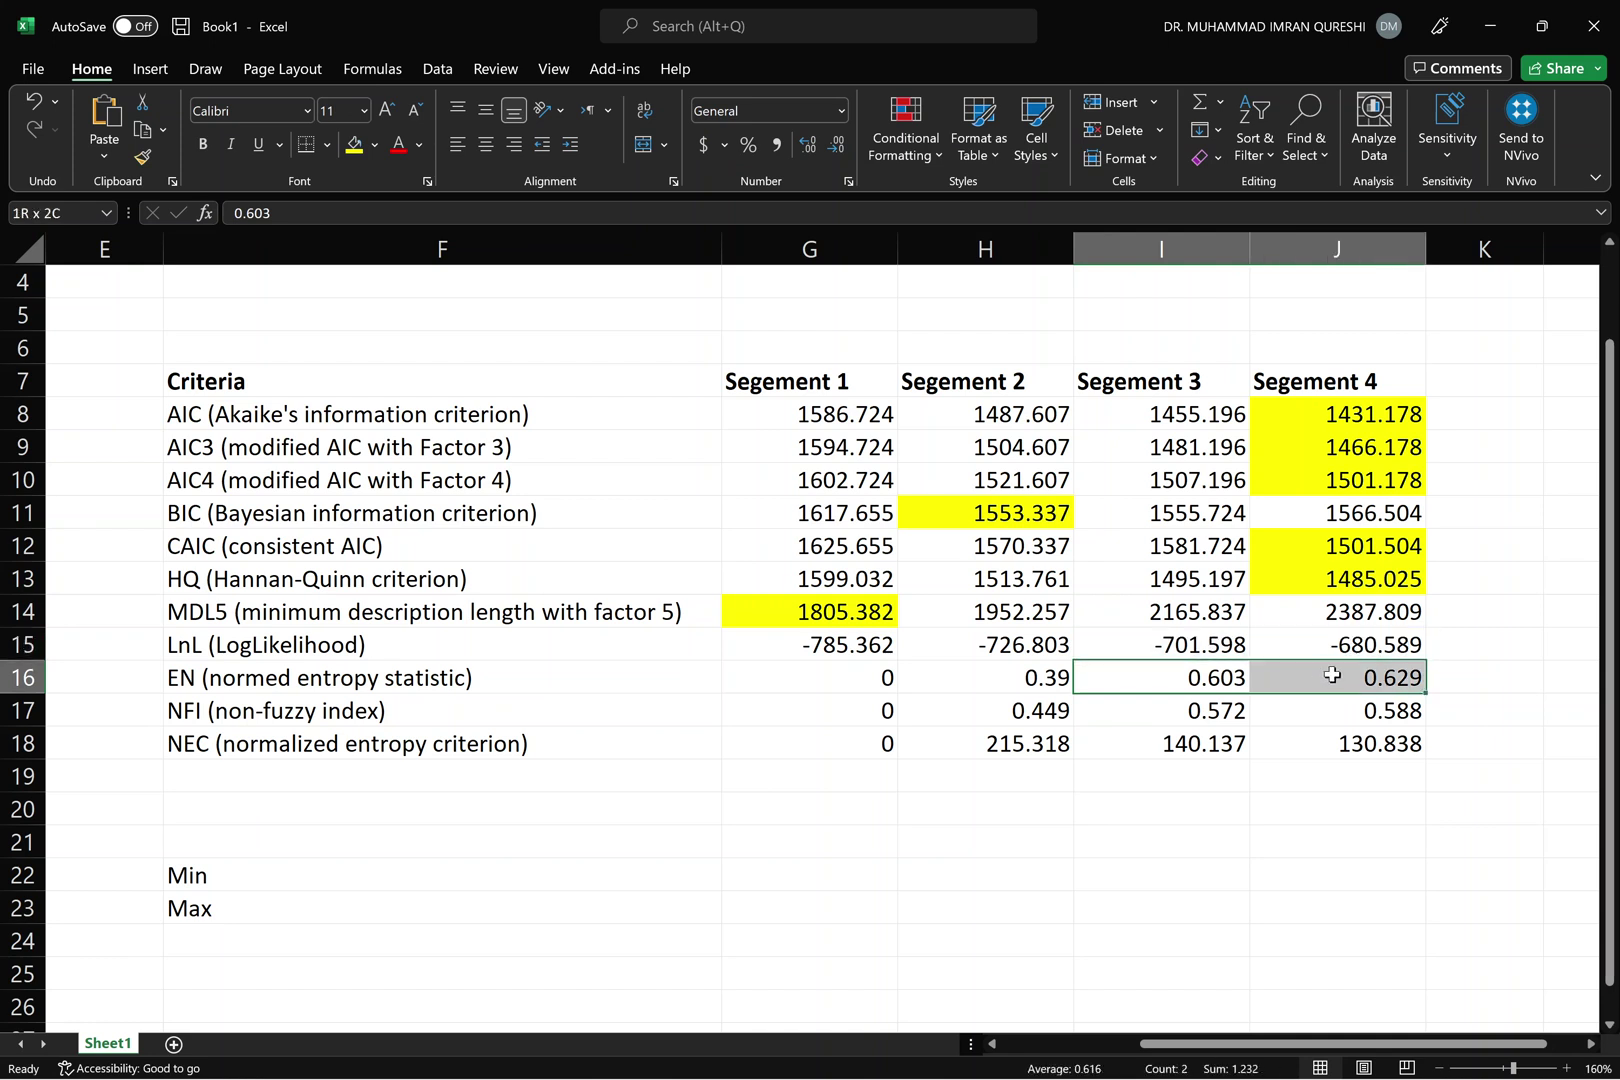
pyautogui.click(355, 145)
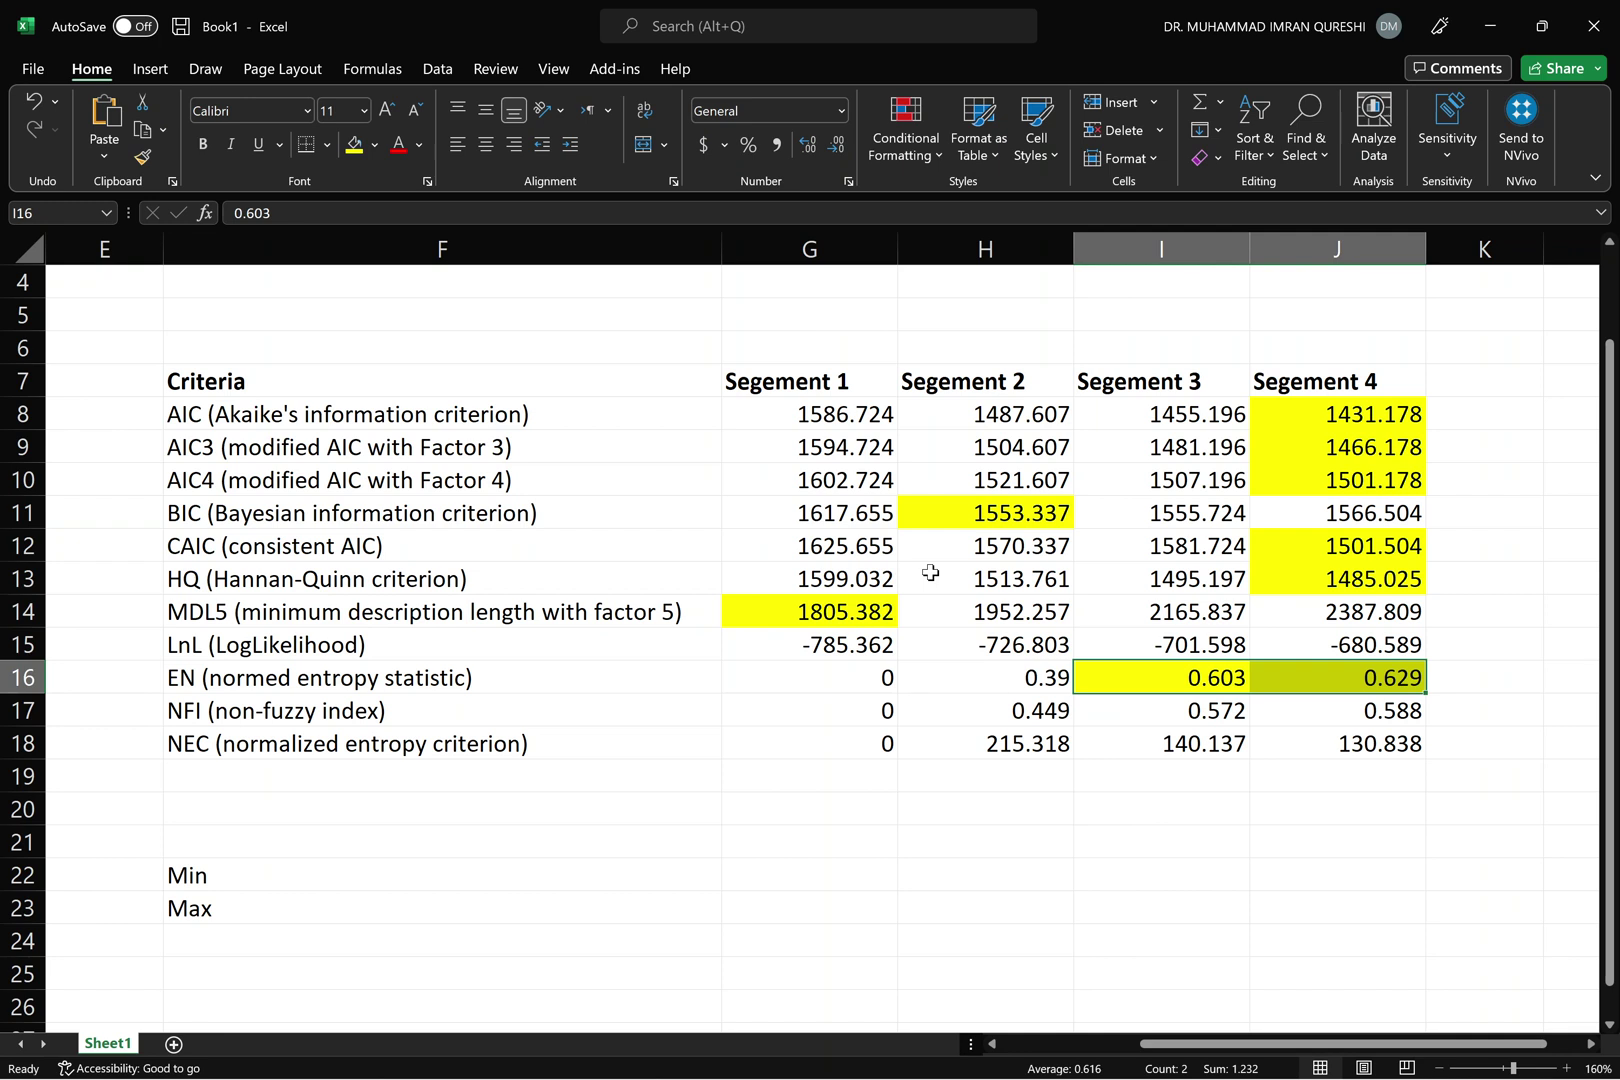
pyautogui.click(805, 681)
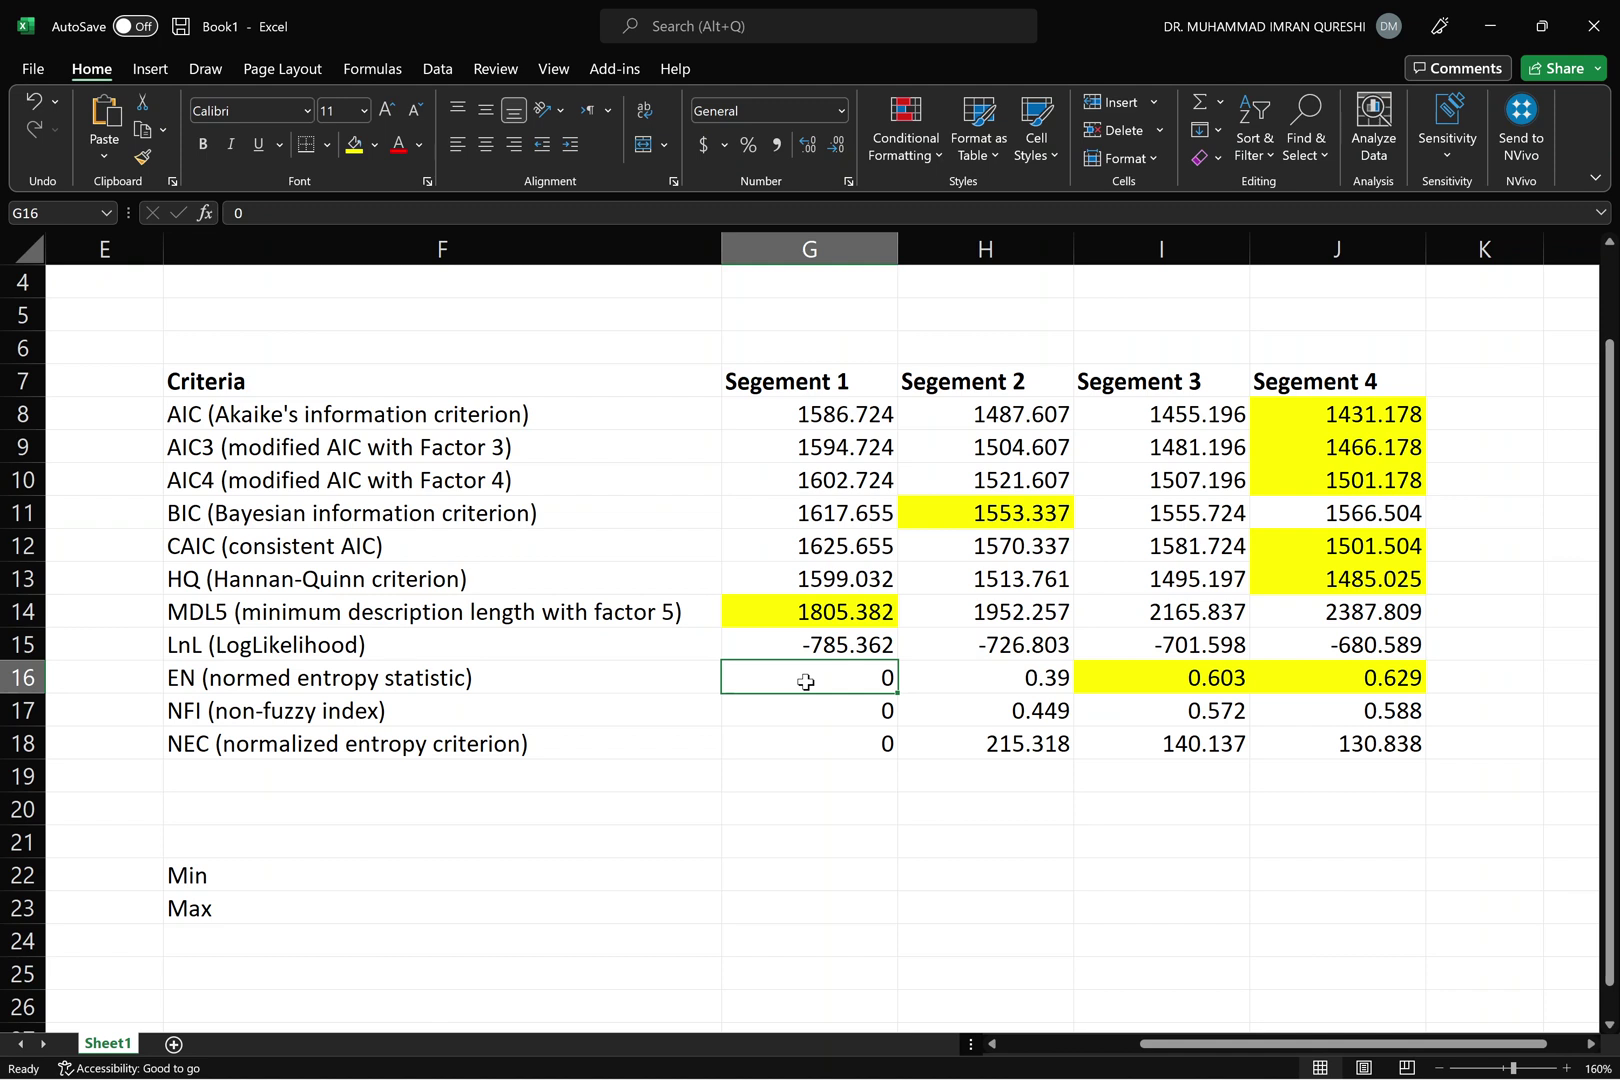
pyautogui.click(792, 871)
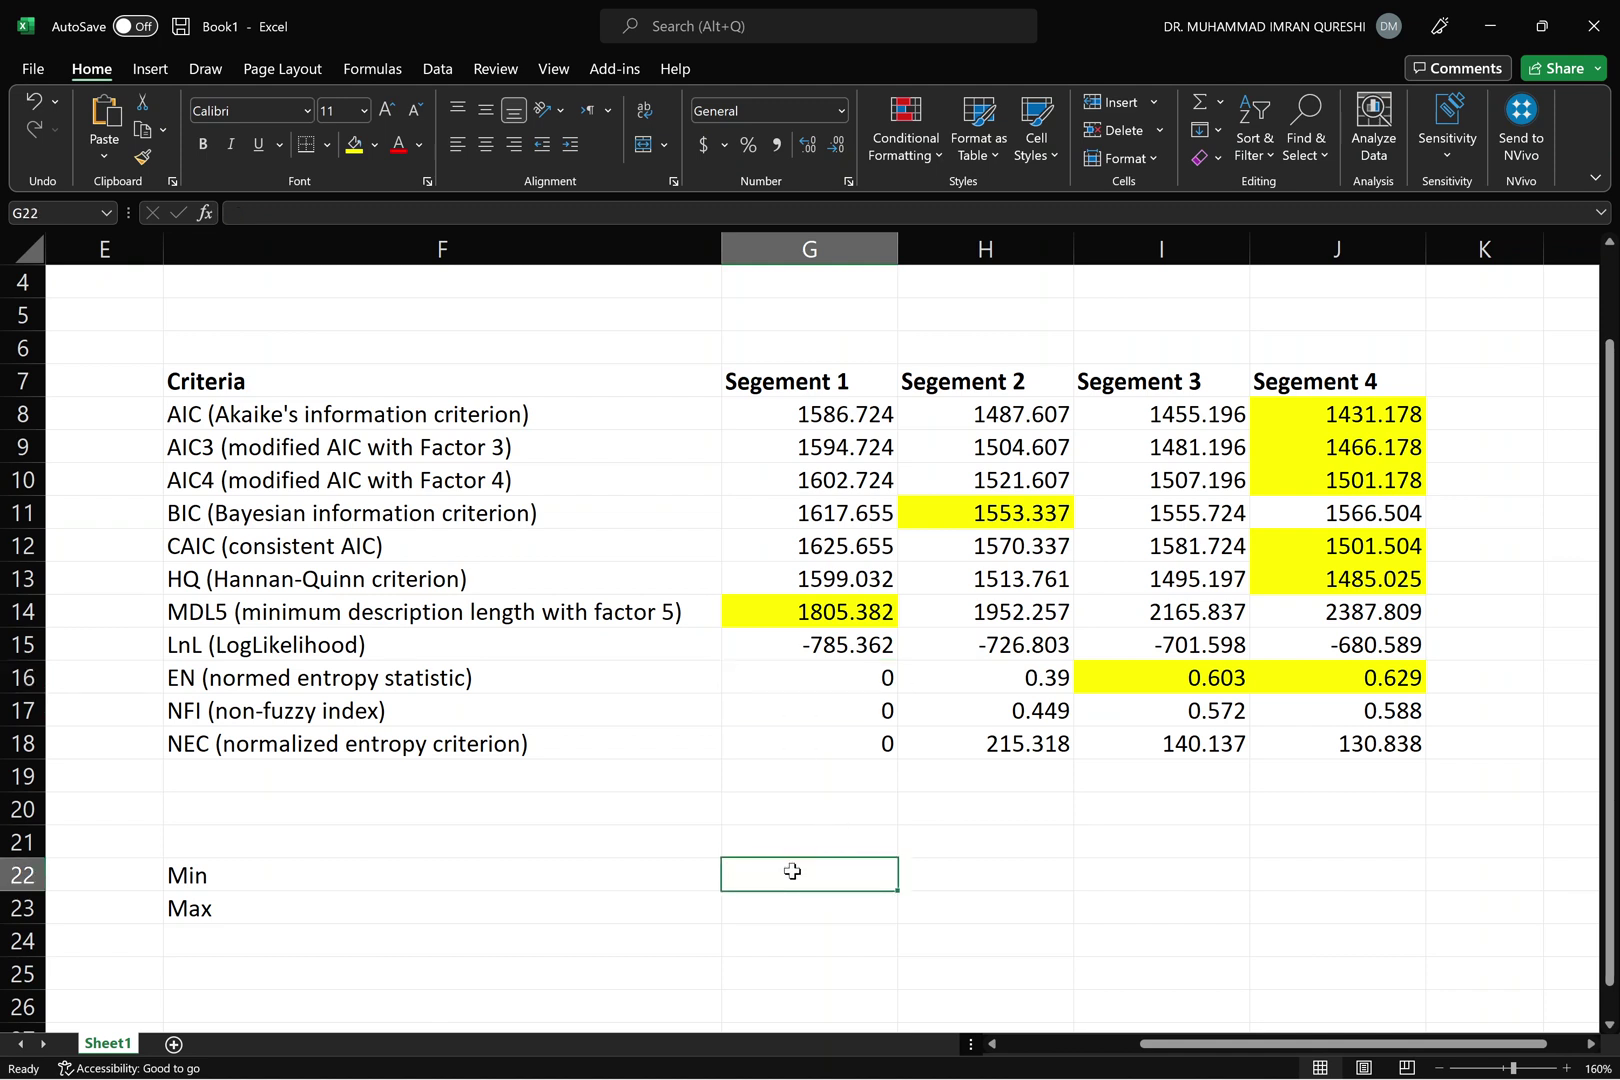
pyautogui.click(352, 430)
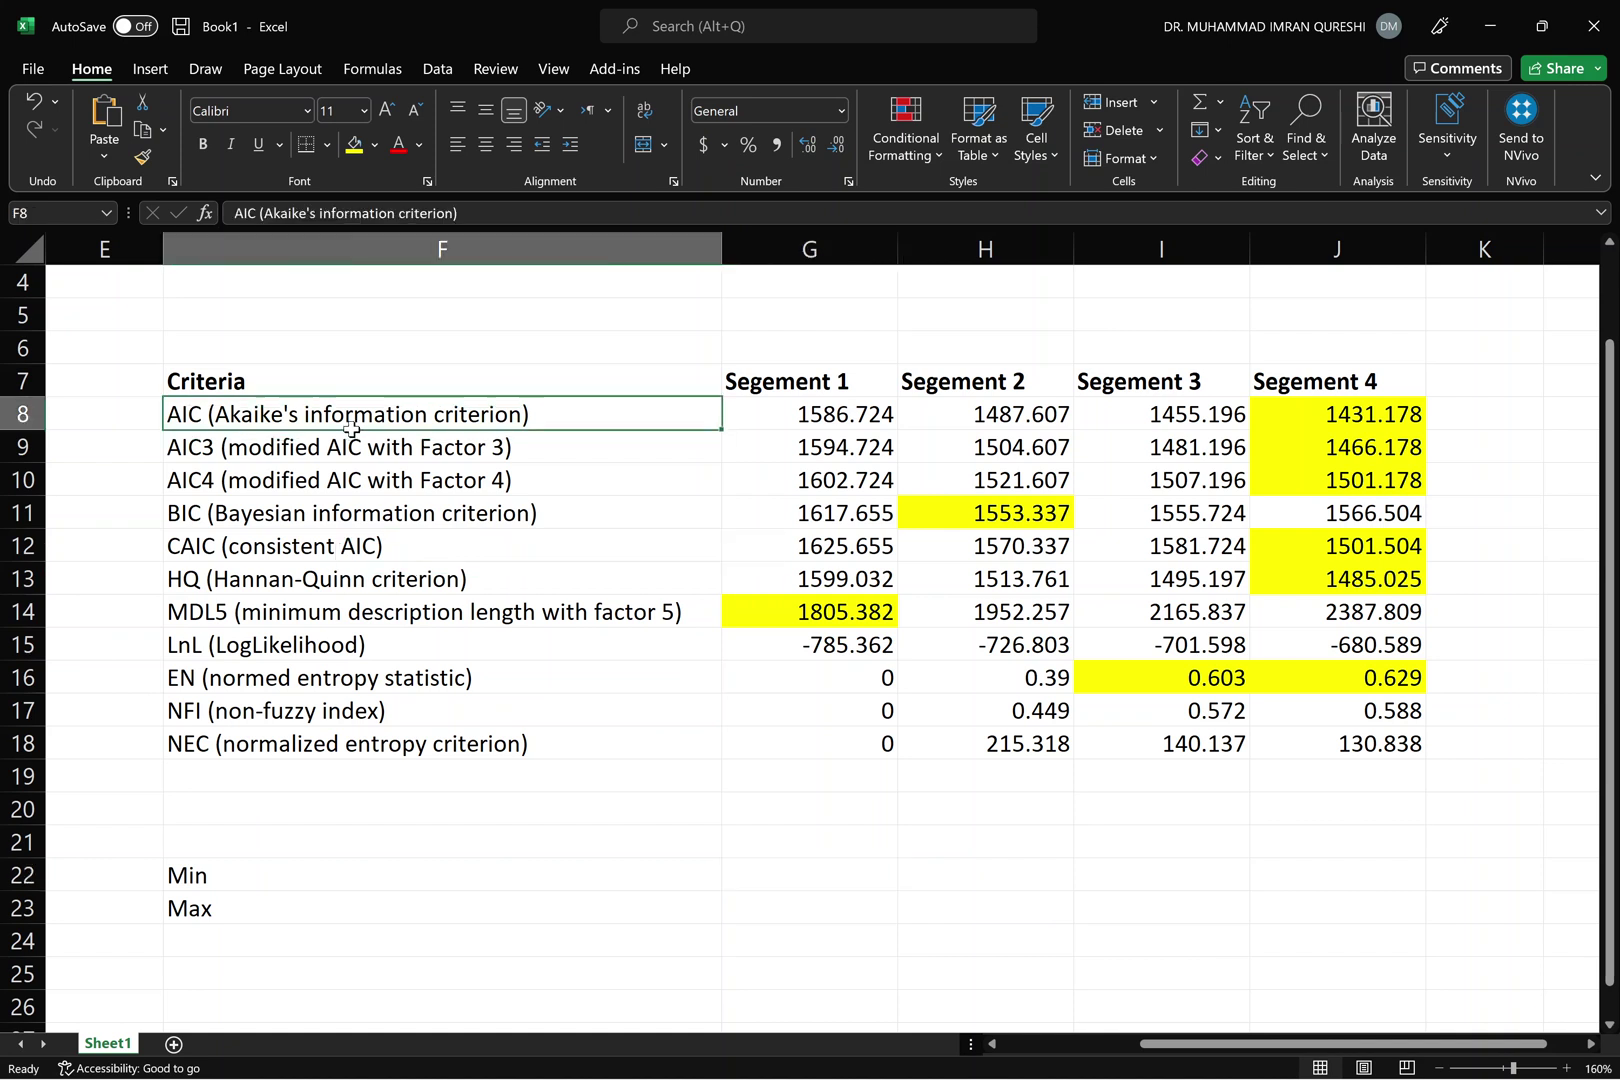
# Trace the AIC values across to Segment 4, and switch to PowerPoint to read the AIC performance note on slide 20 in full screen
pyautogui.press('Right')
pyautogui.press('Right')
pyautogui.press('Right')
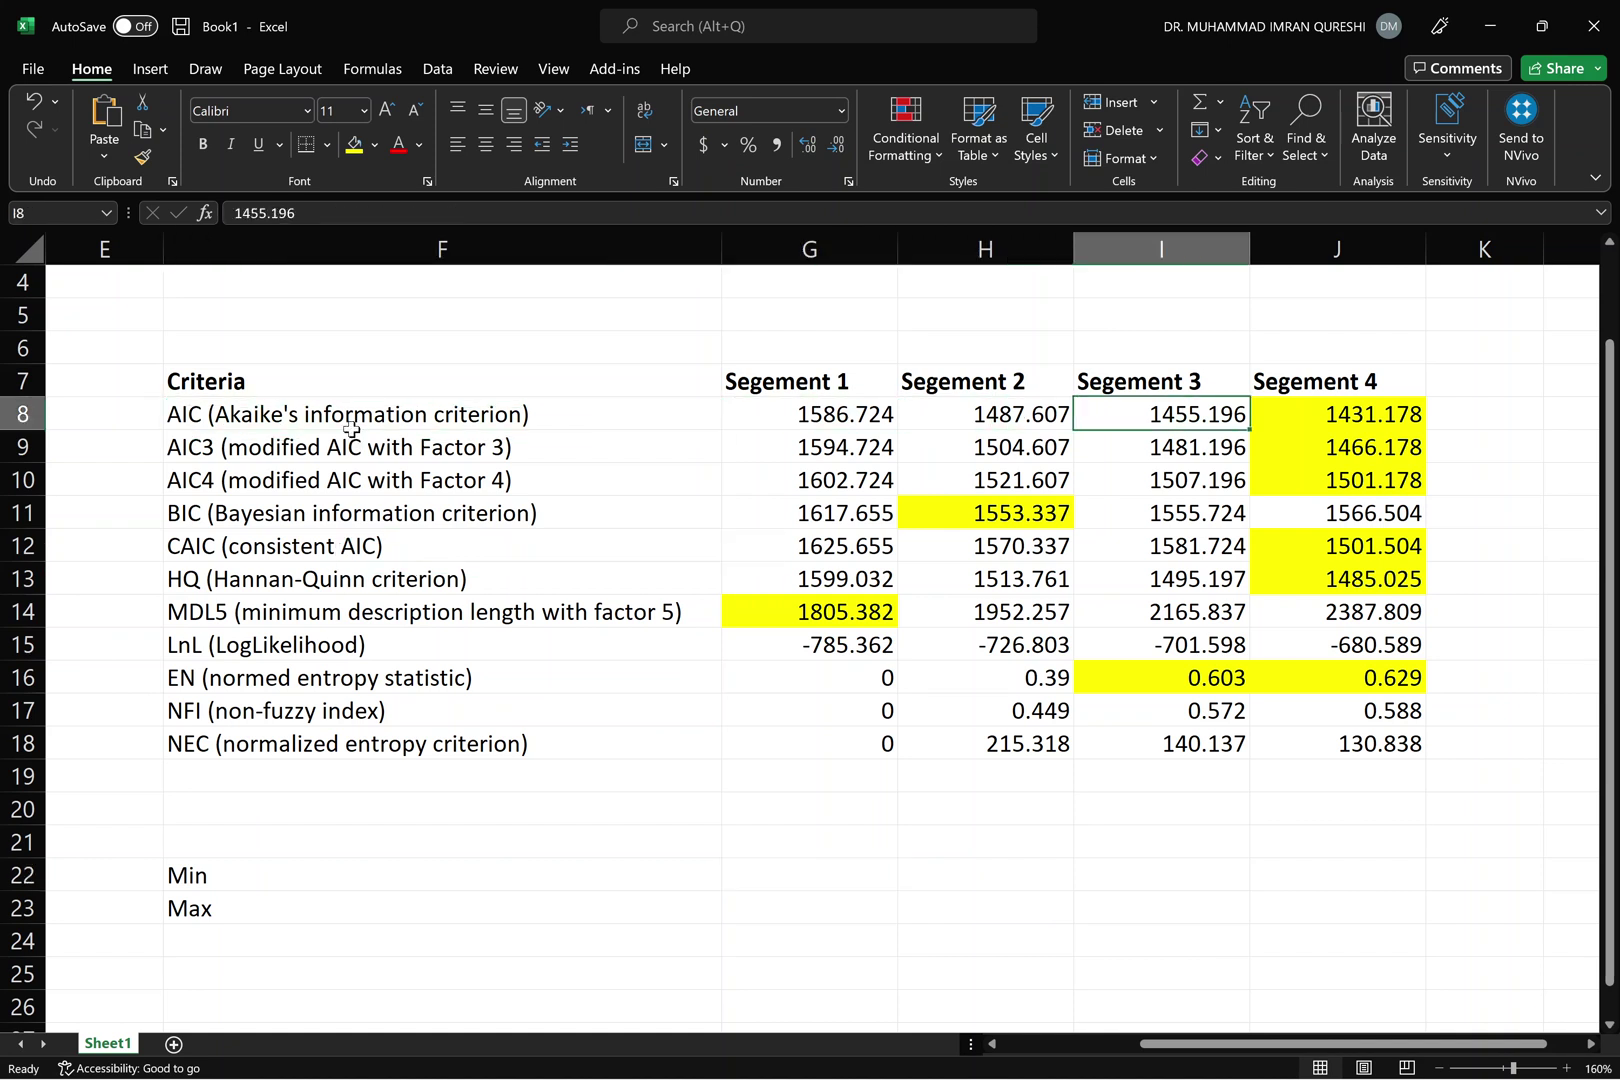
pyautogui.press('Right')
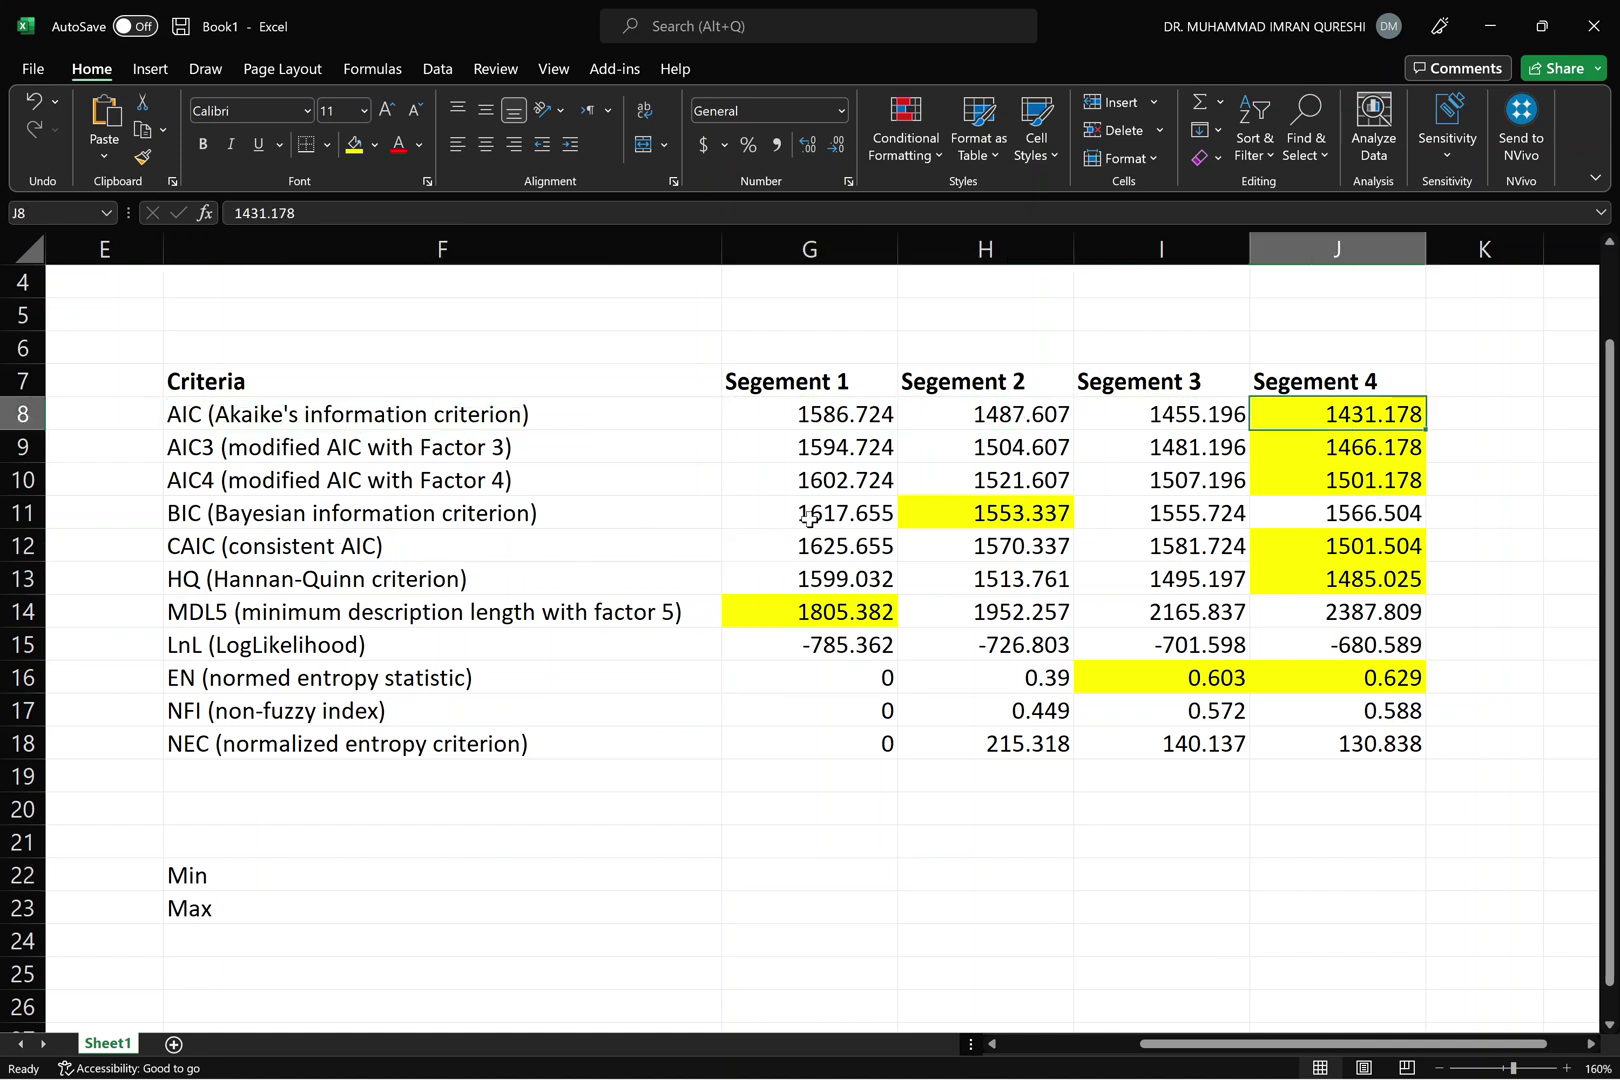
pyautogui.moveTo(878, 1070)
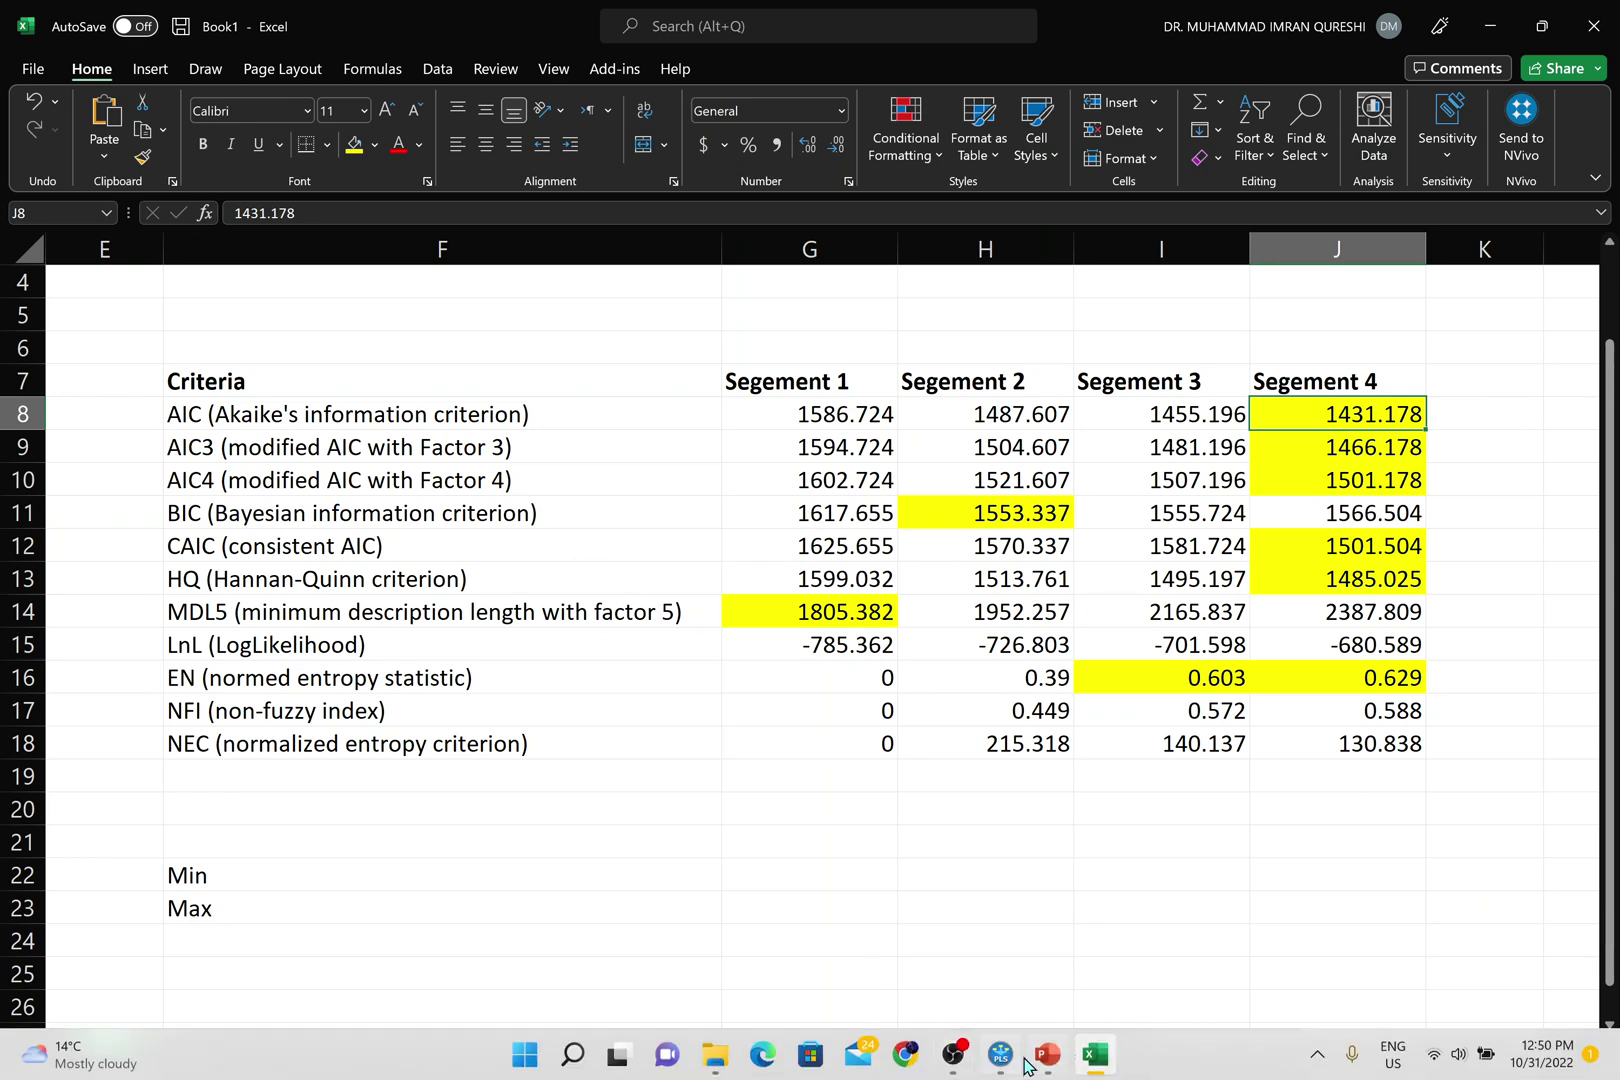
pyautogui.click(1045, 1058)
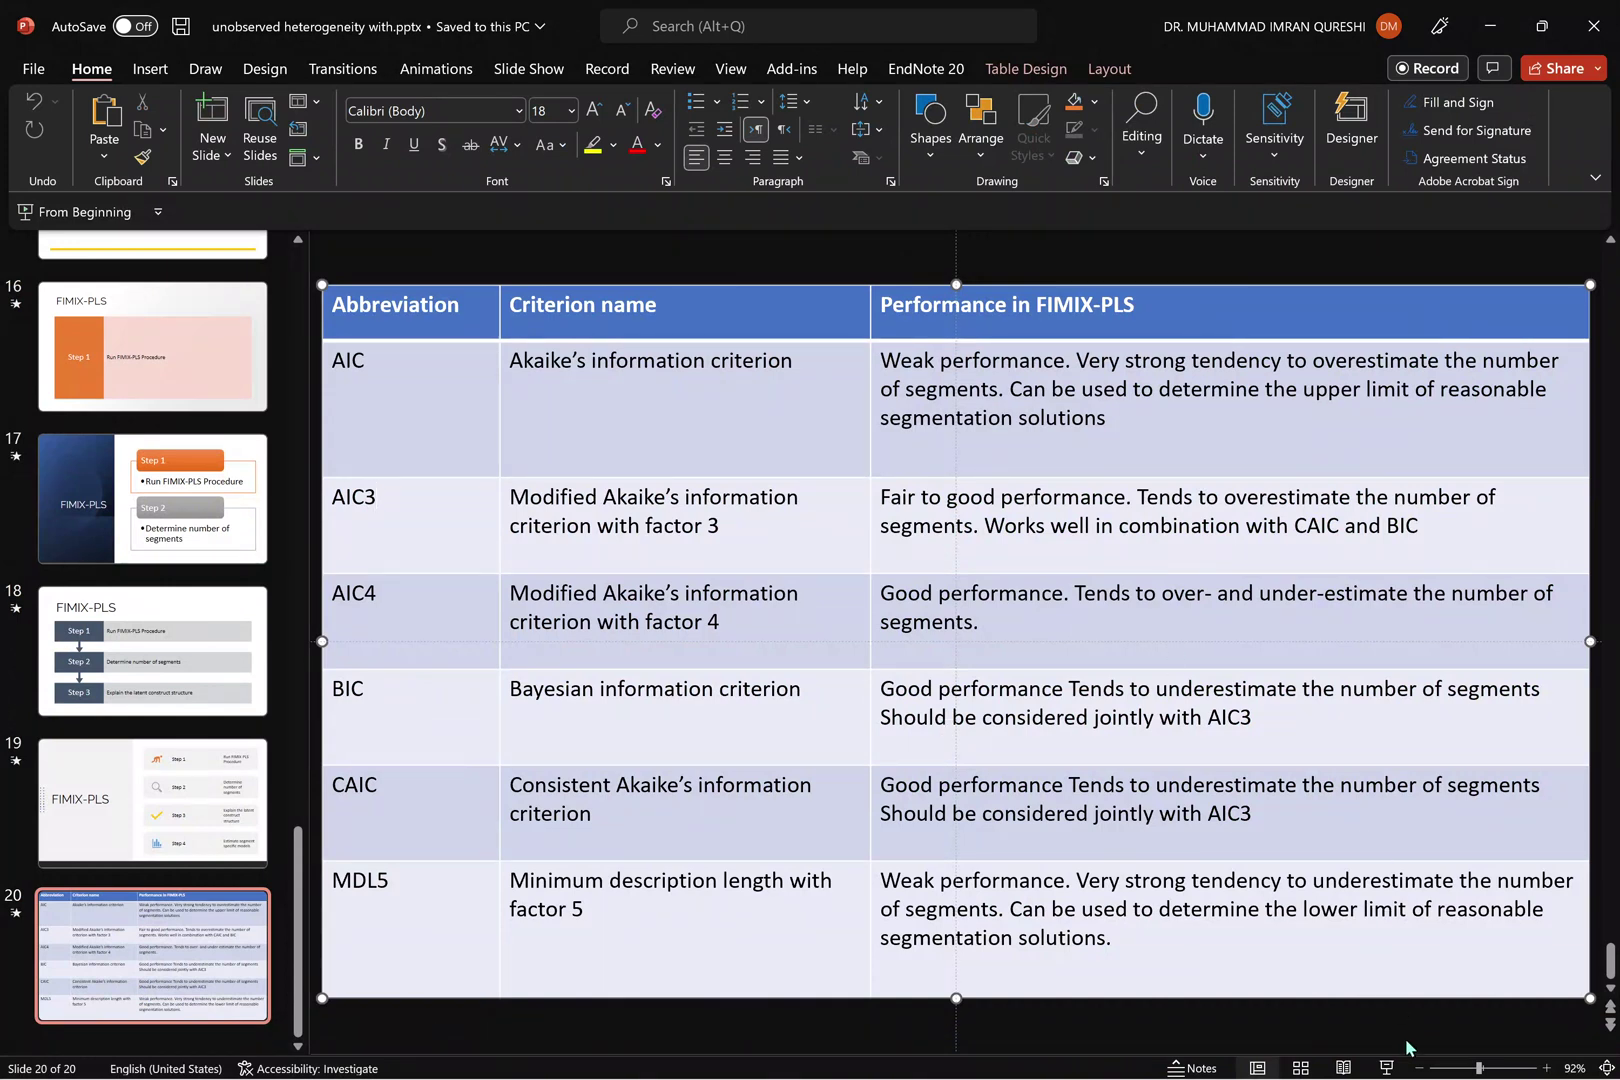
pyautogui.click(1381, 1063)
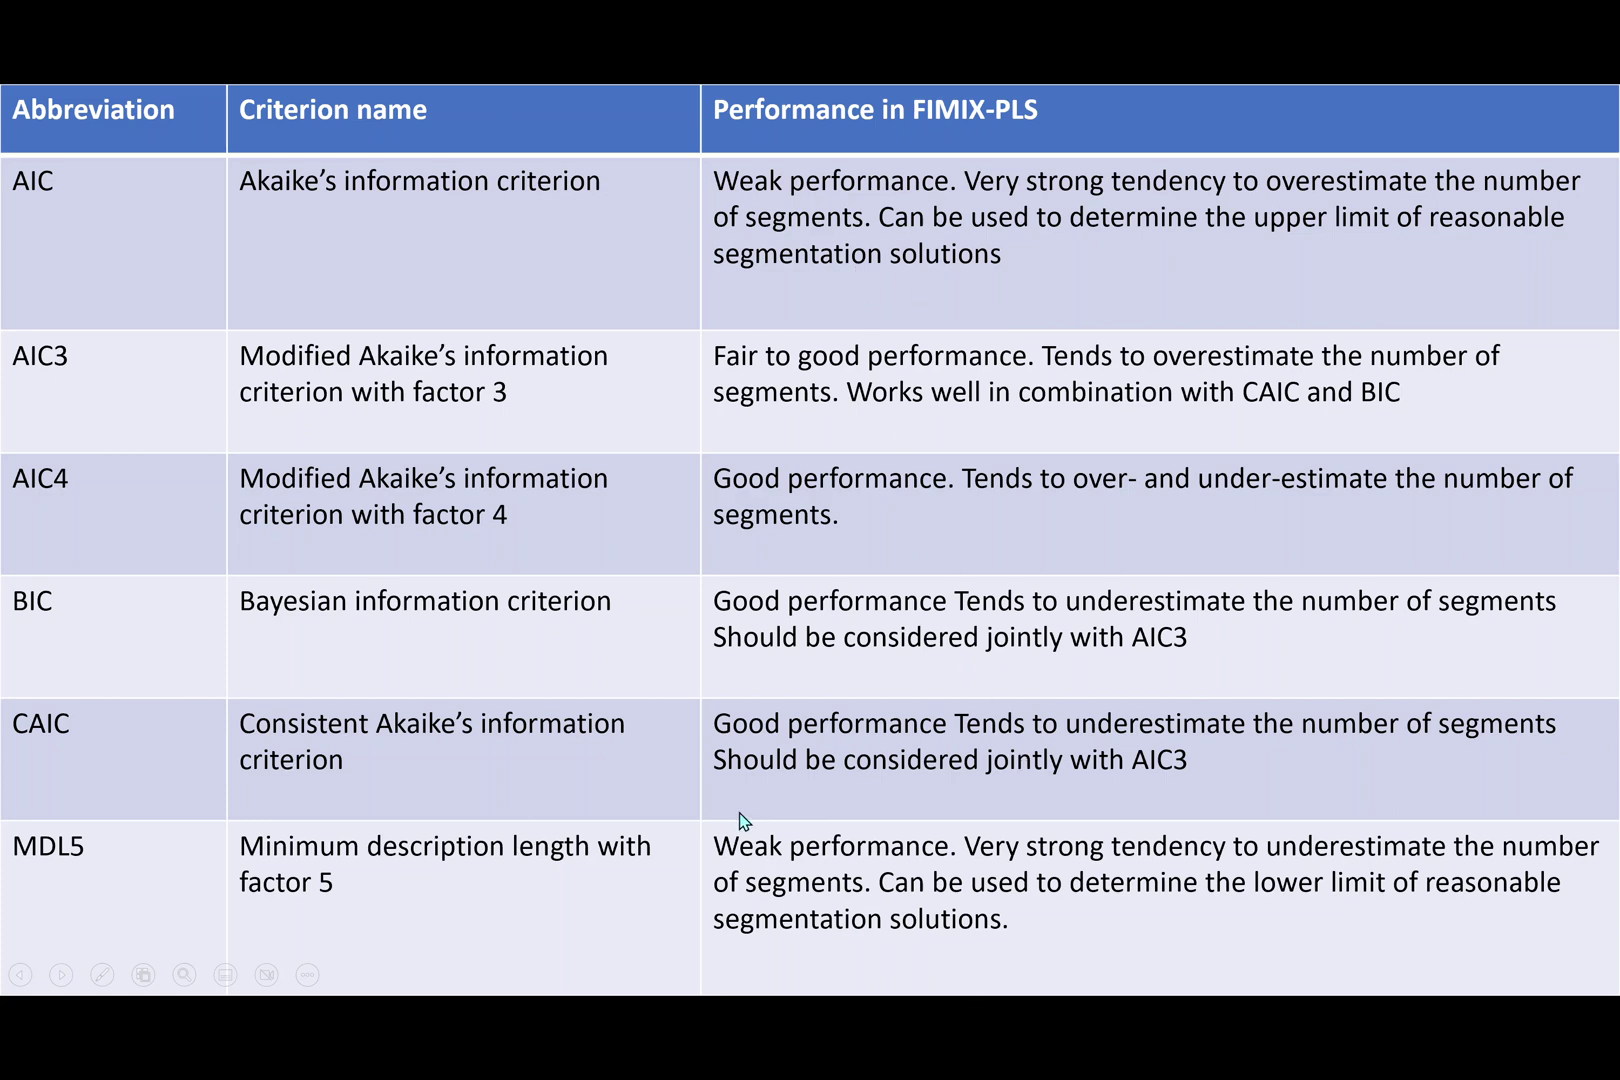
pyautogui.press('super')
pyautogui.press('Escape')
pyautogui.press('Right')
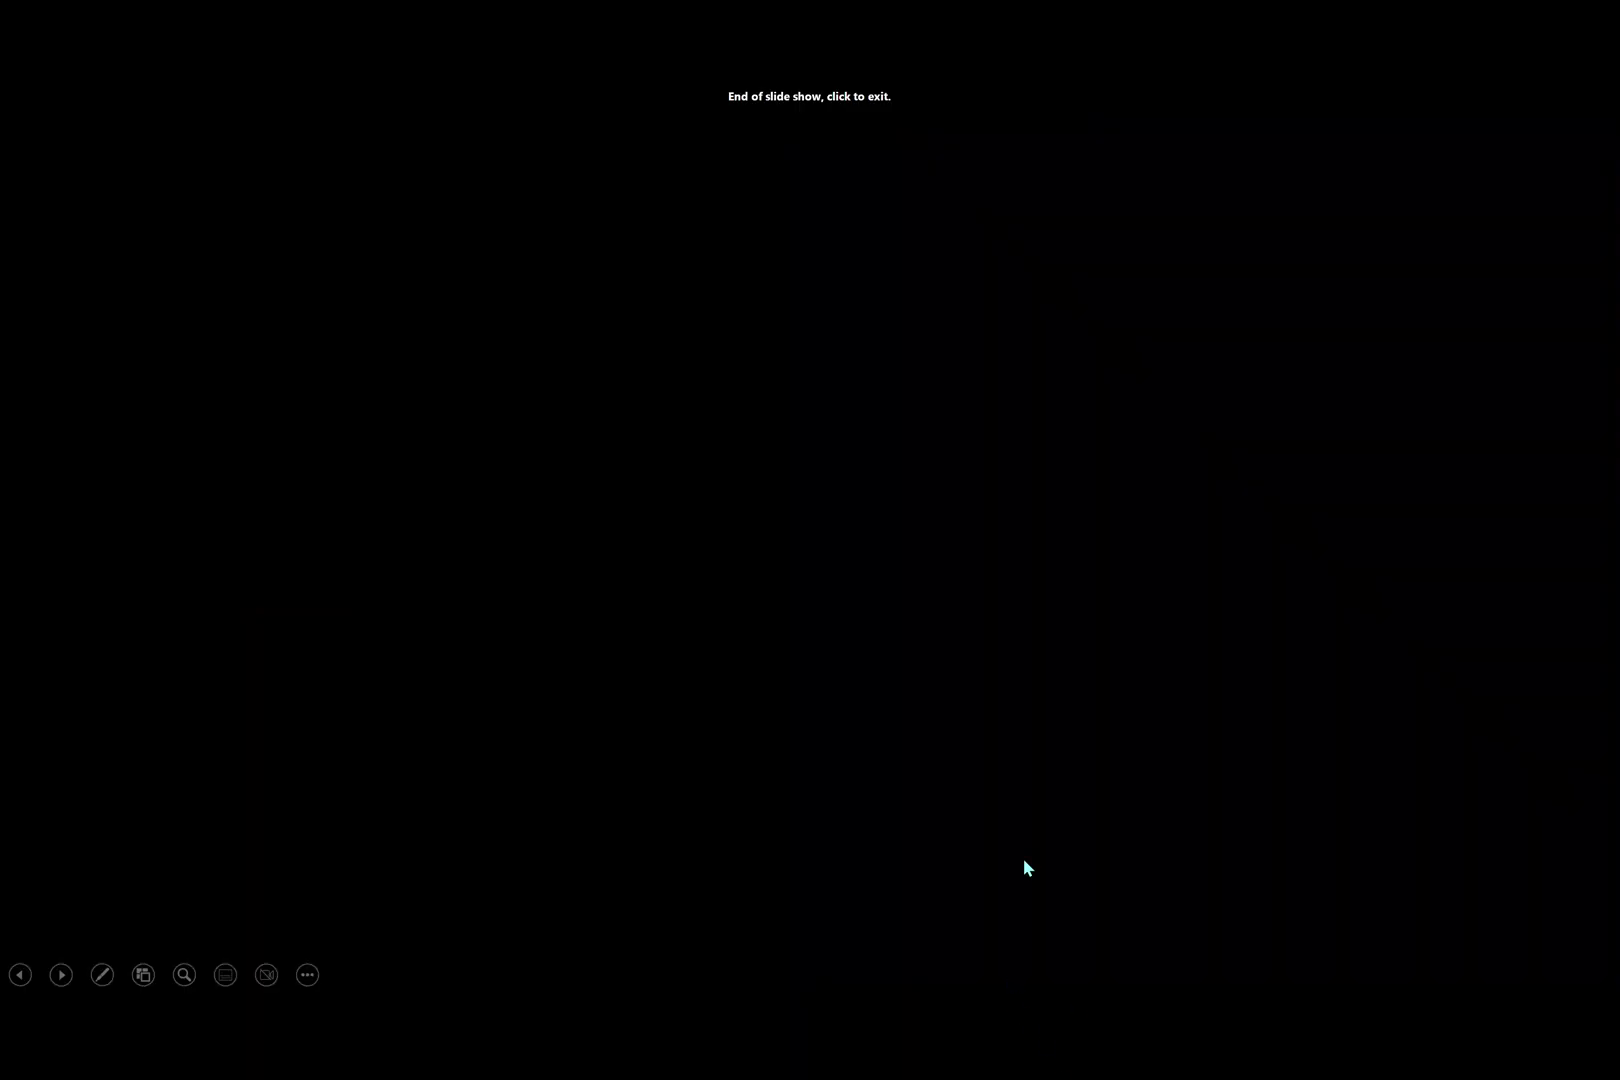
pyautogui.click(972, 777)
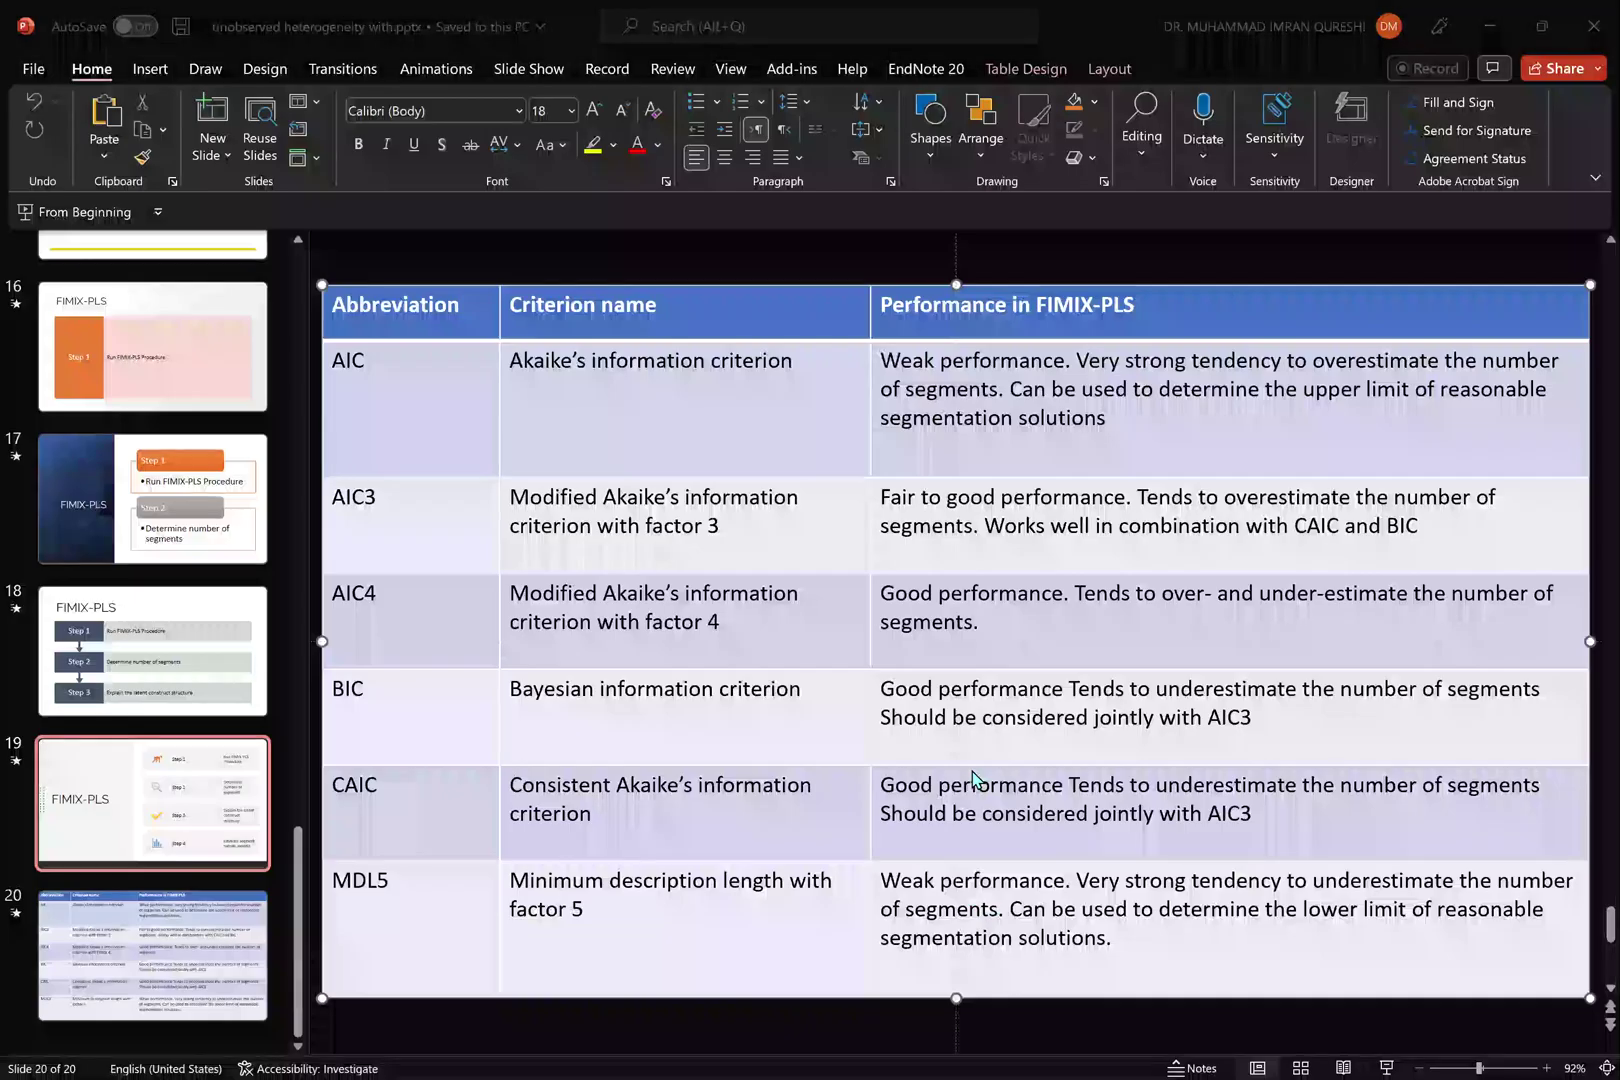
# Return to Excel, recheck the AIC row across the four segments, and enter 4 as the Max value in G23
pyautogui.moveTo(1225, 1075)
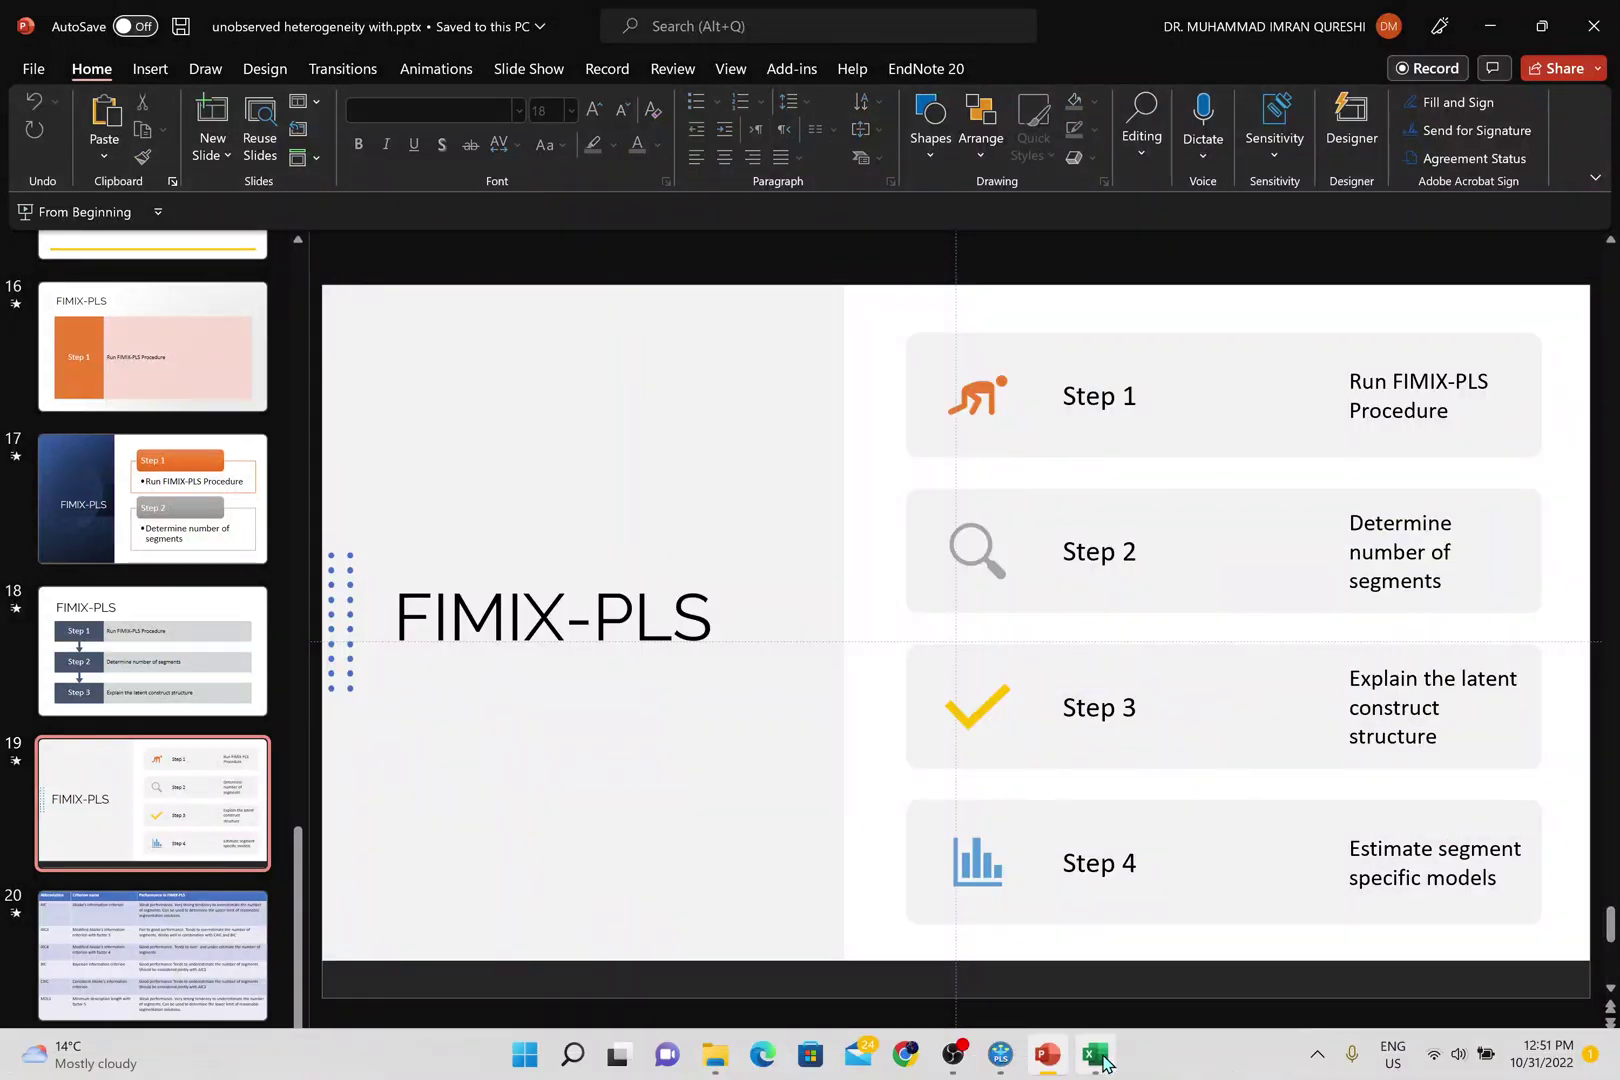
pyautogui.click(1096, 1055)
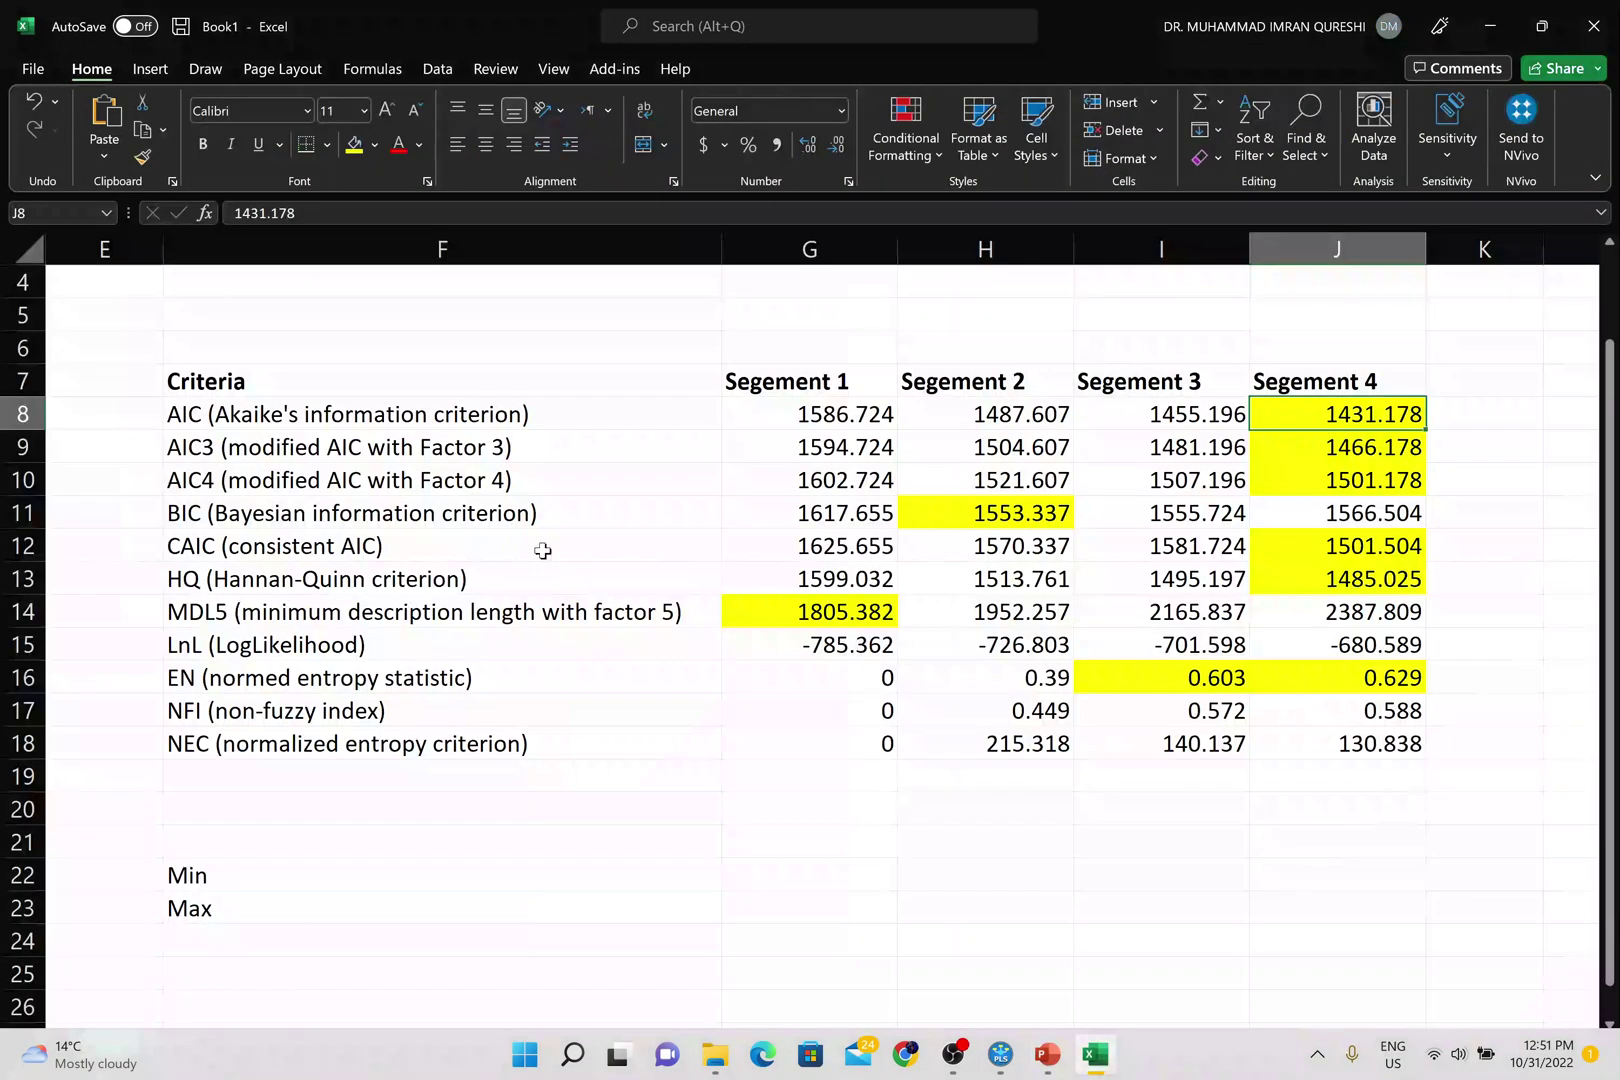
pyautogui.click(281, 425)
pyautogui.press('Right')
pyautogui.press('Right')
pyautogui.press('Right')
pyautogui.press('Right')
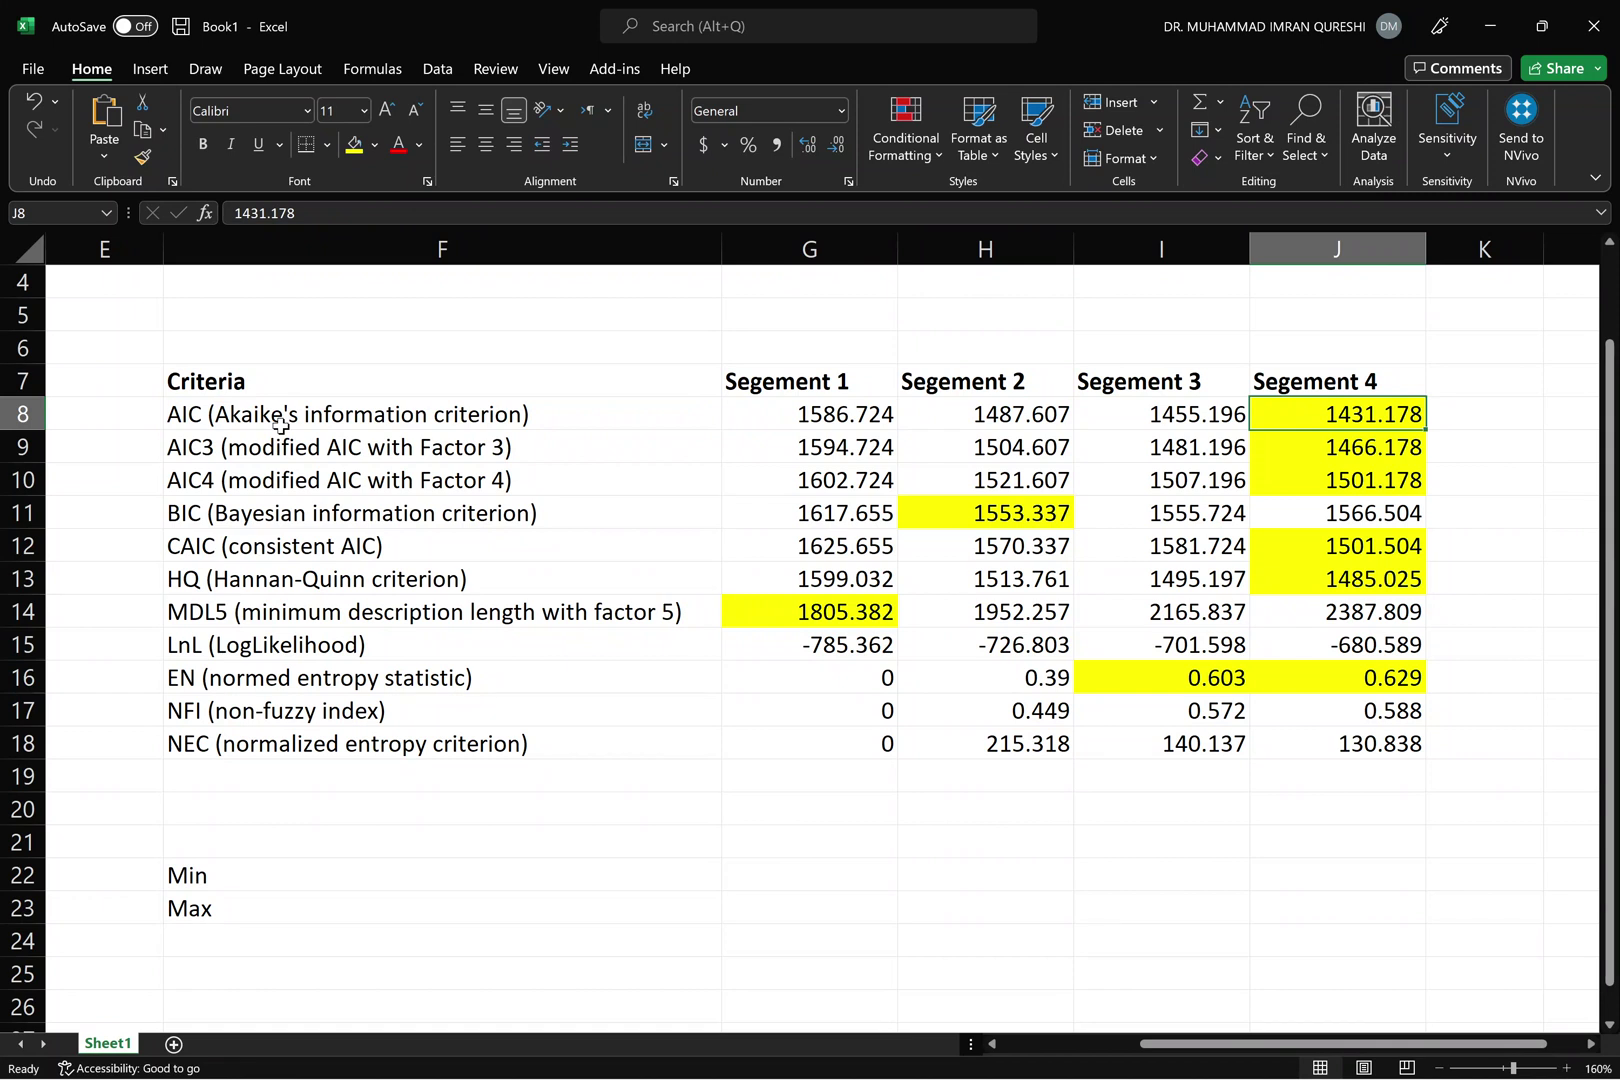
pyautogui.click(302, 909)
pyautogui.press('Right')
pyautogui.write('4')
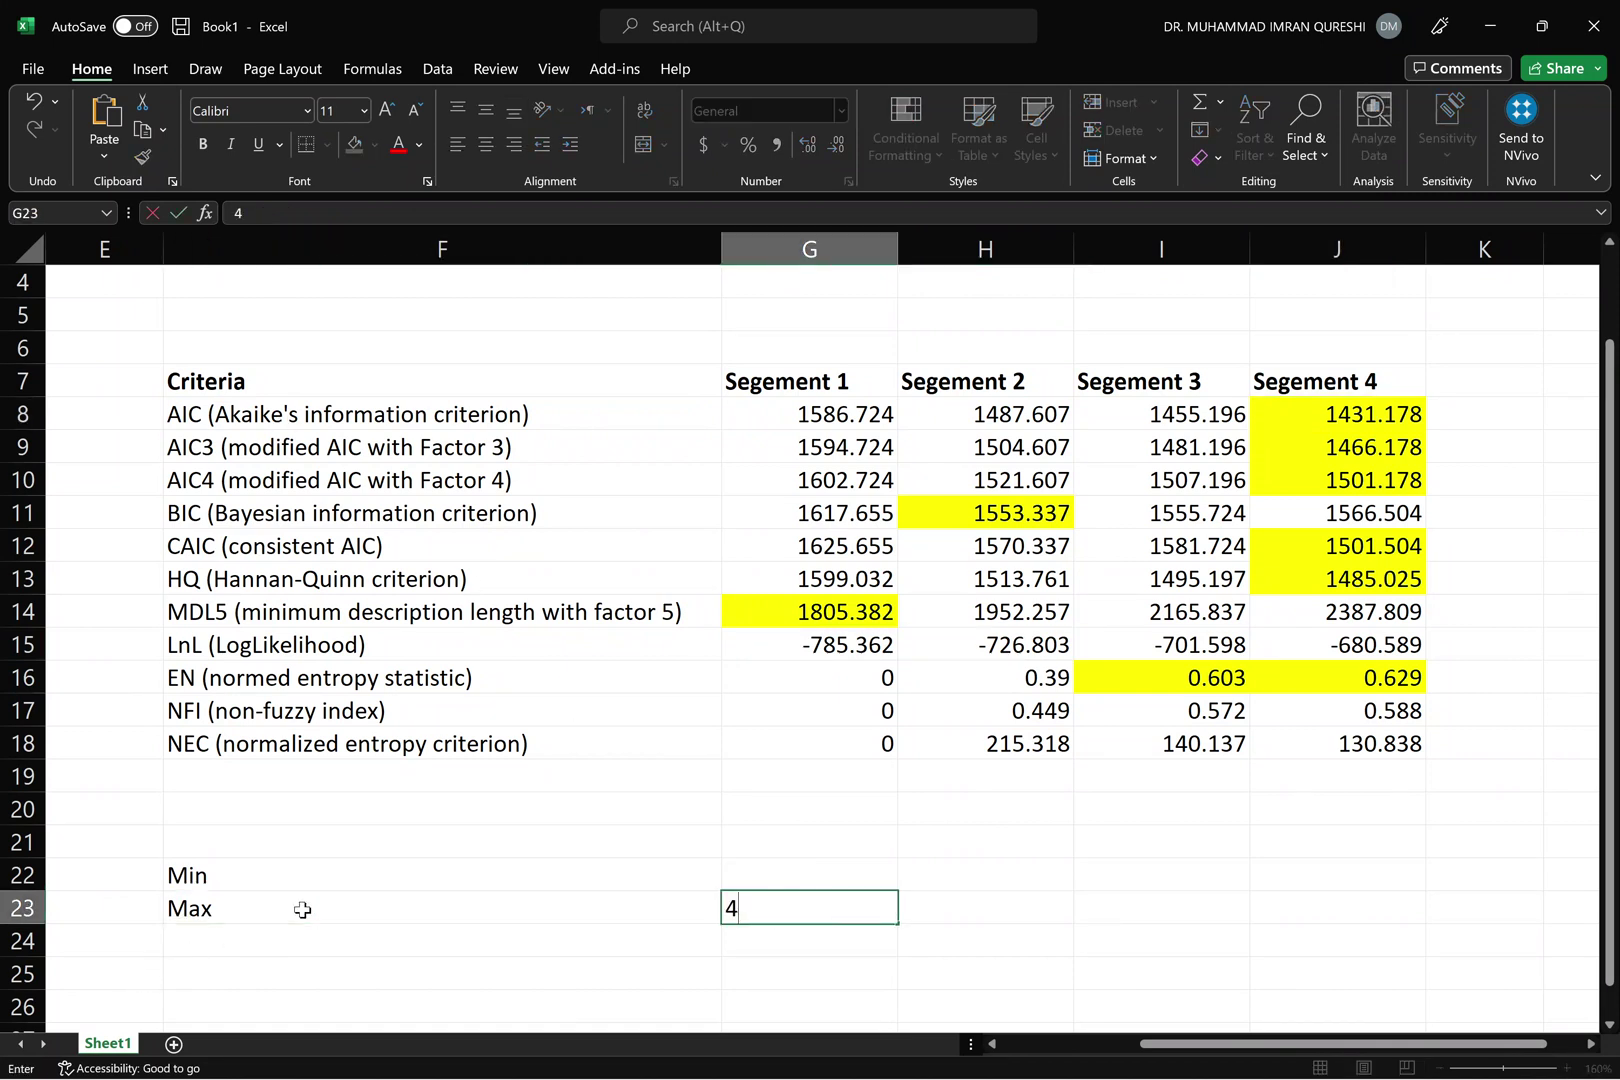
pyautogui.click(302, 909)
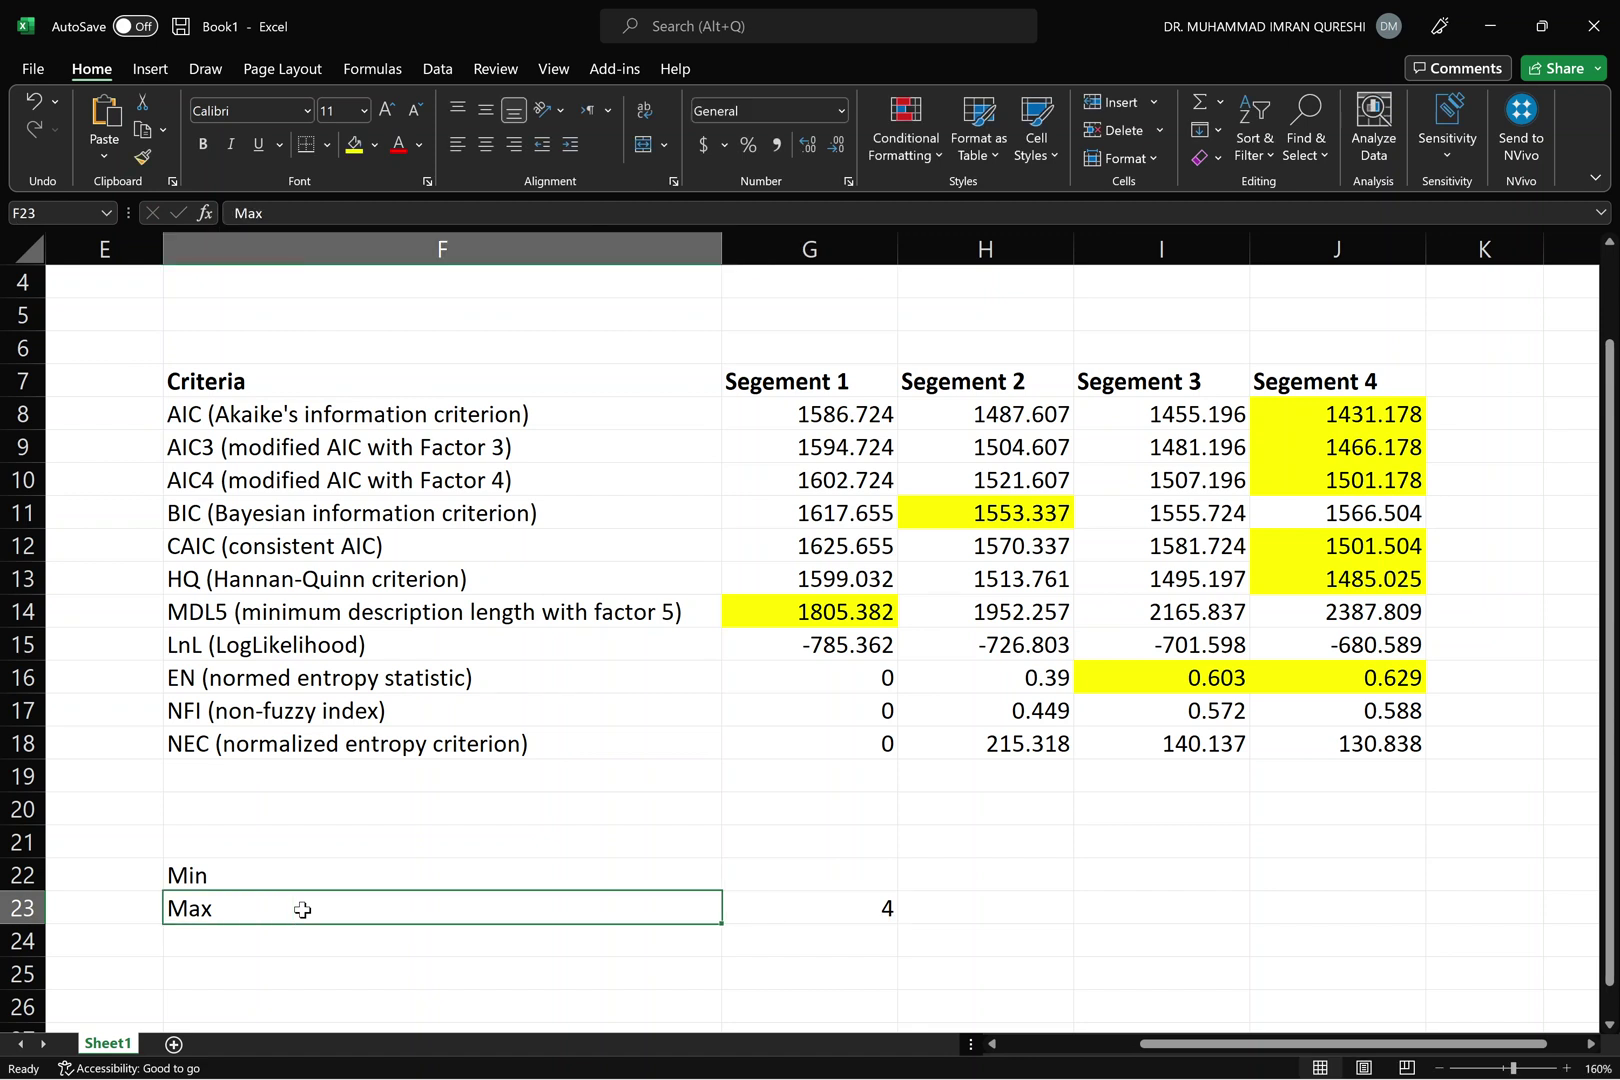
pyautogui.press('Right')
pyautogui.press('Right')
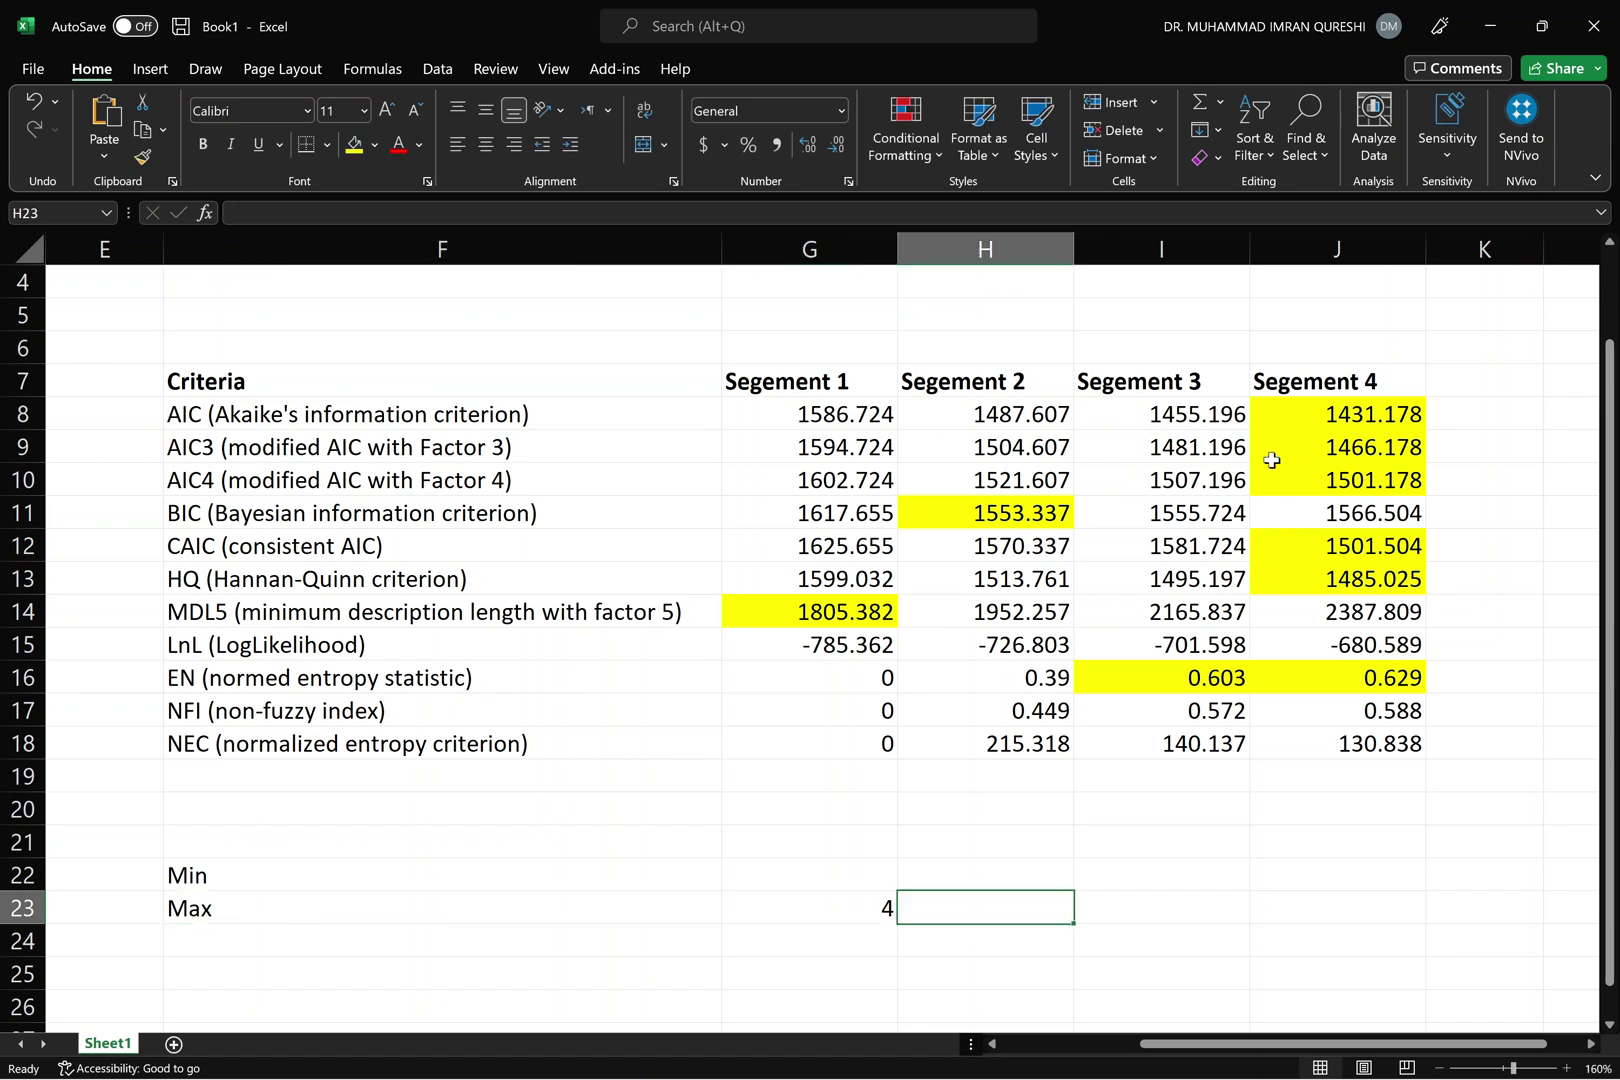
# Locate the highlighted MDL5 value in G14, and switch to PowerPoint to read the MDL5 performance note on slide 20 in full screen
pyautogui.moveTo(767, 1065)
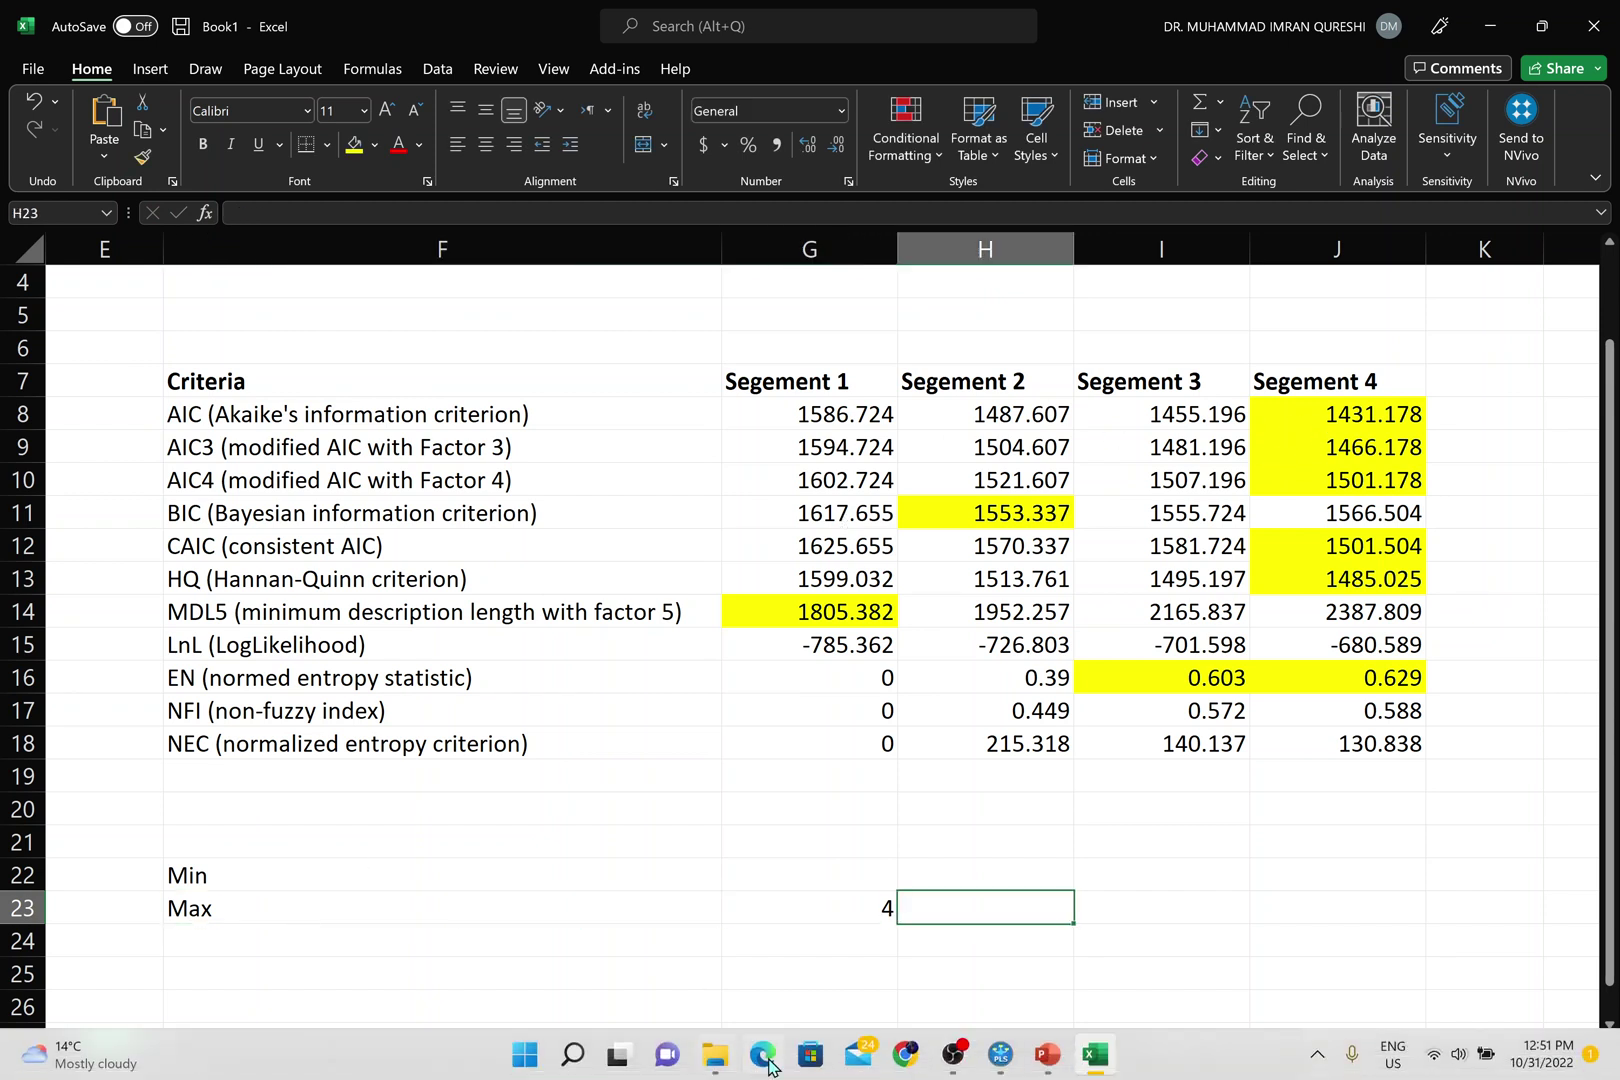
pyautogui.click(221, 613)
pyautogui.press('Right')
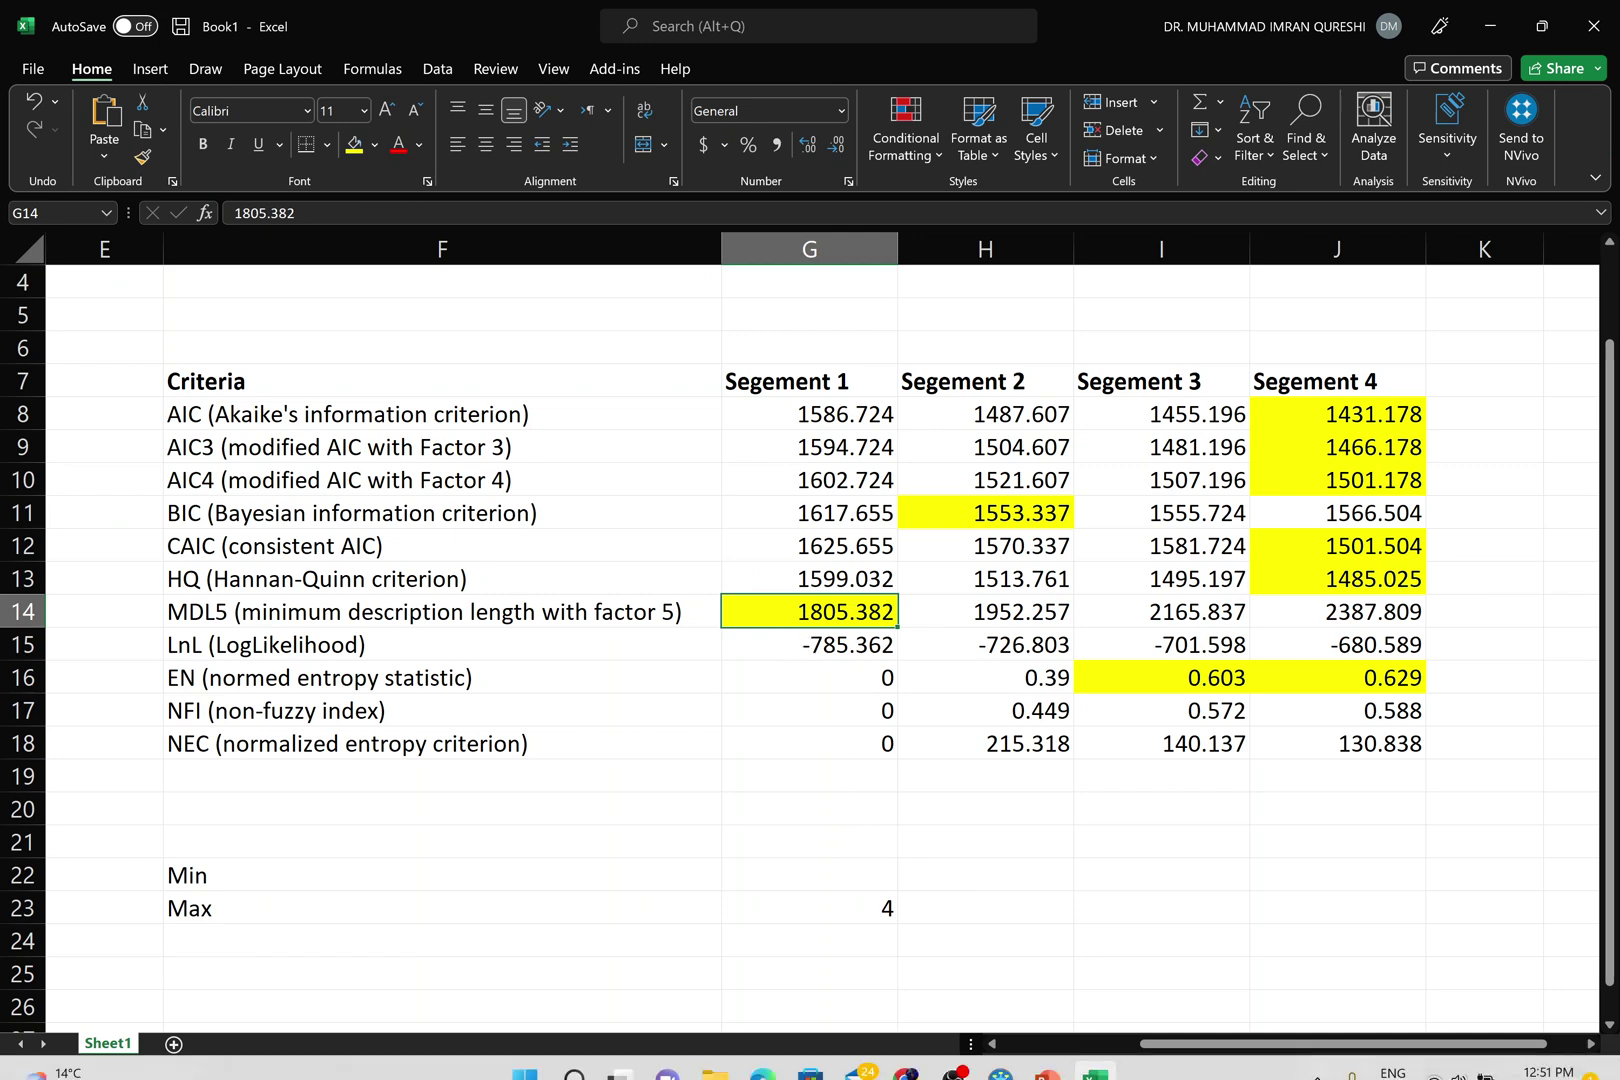
pyautogui.click(1050, 1057)
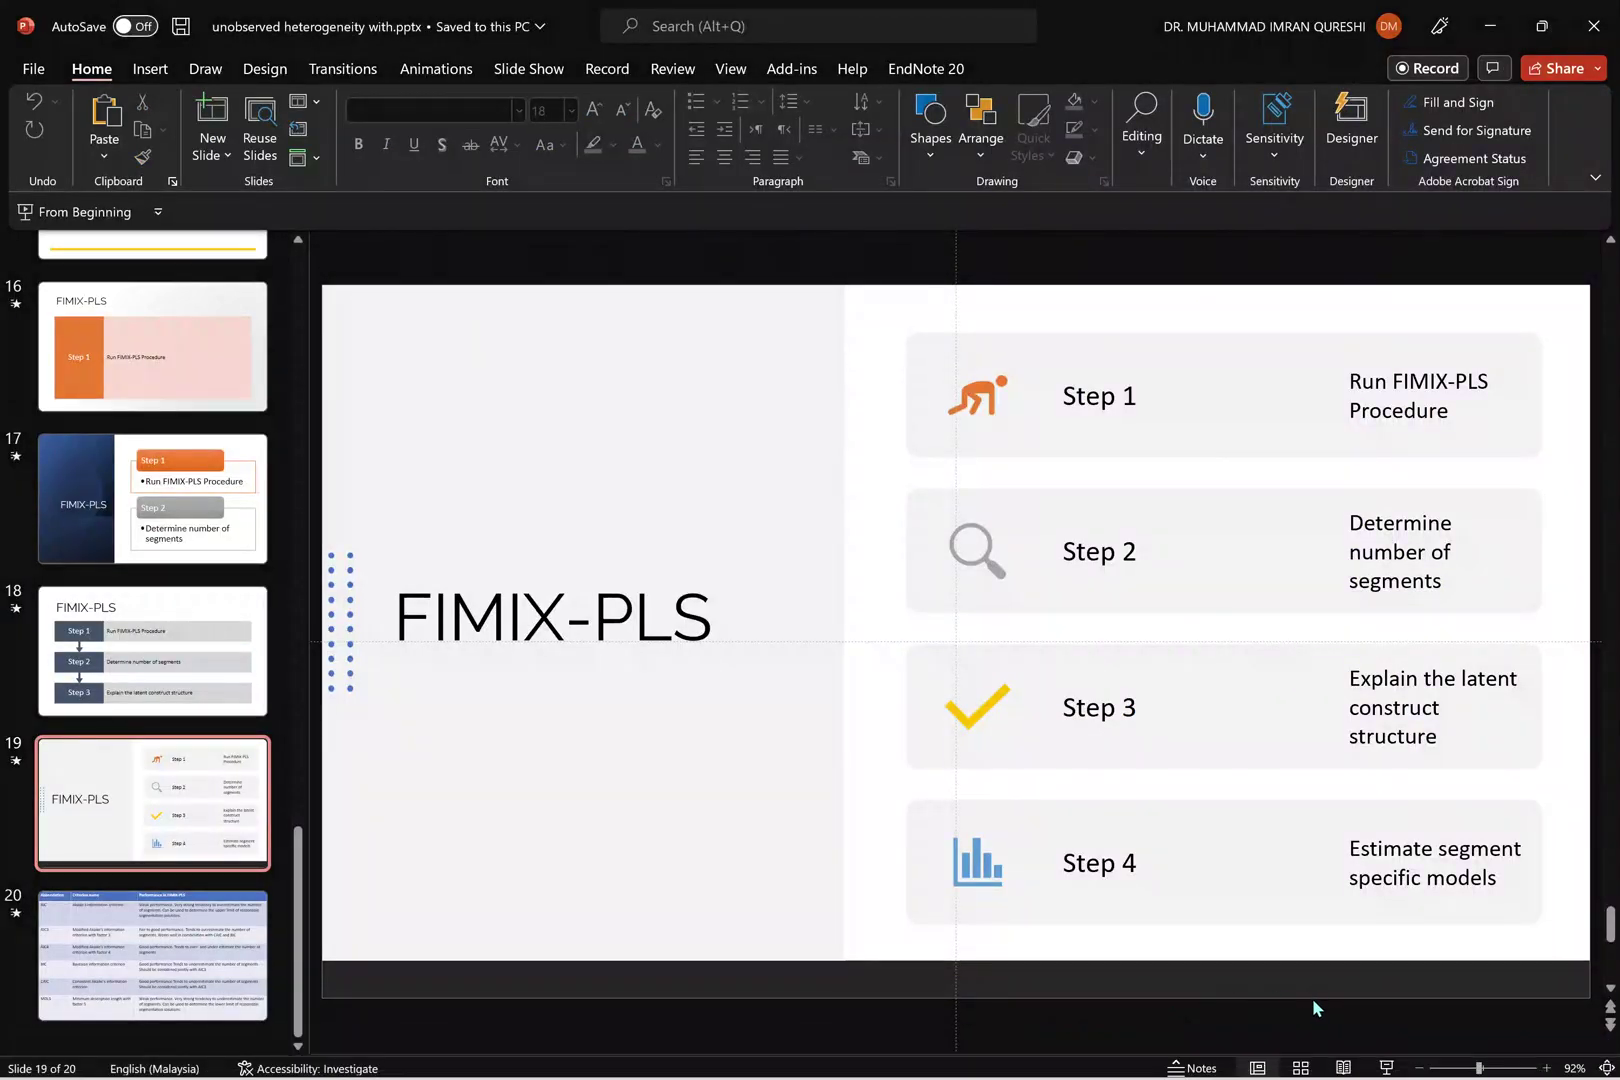
pyautogui.click(188, 983)
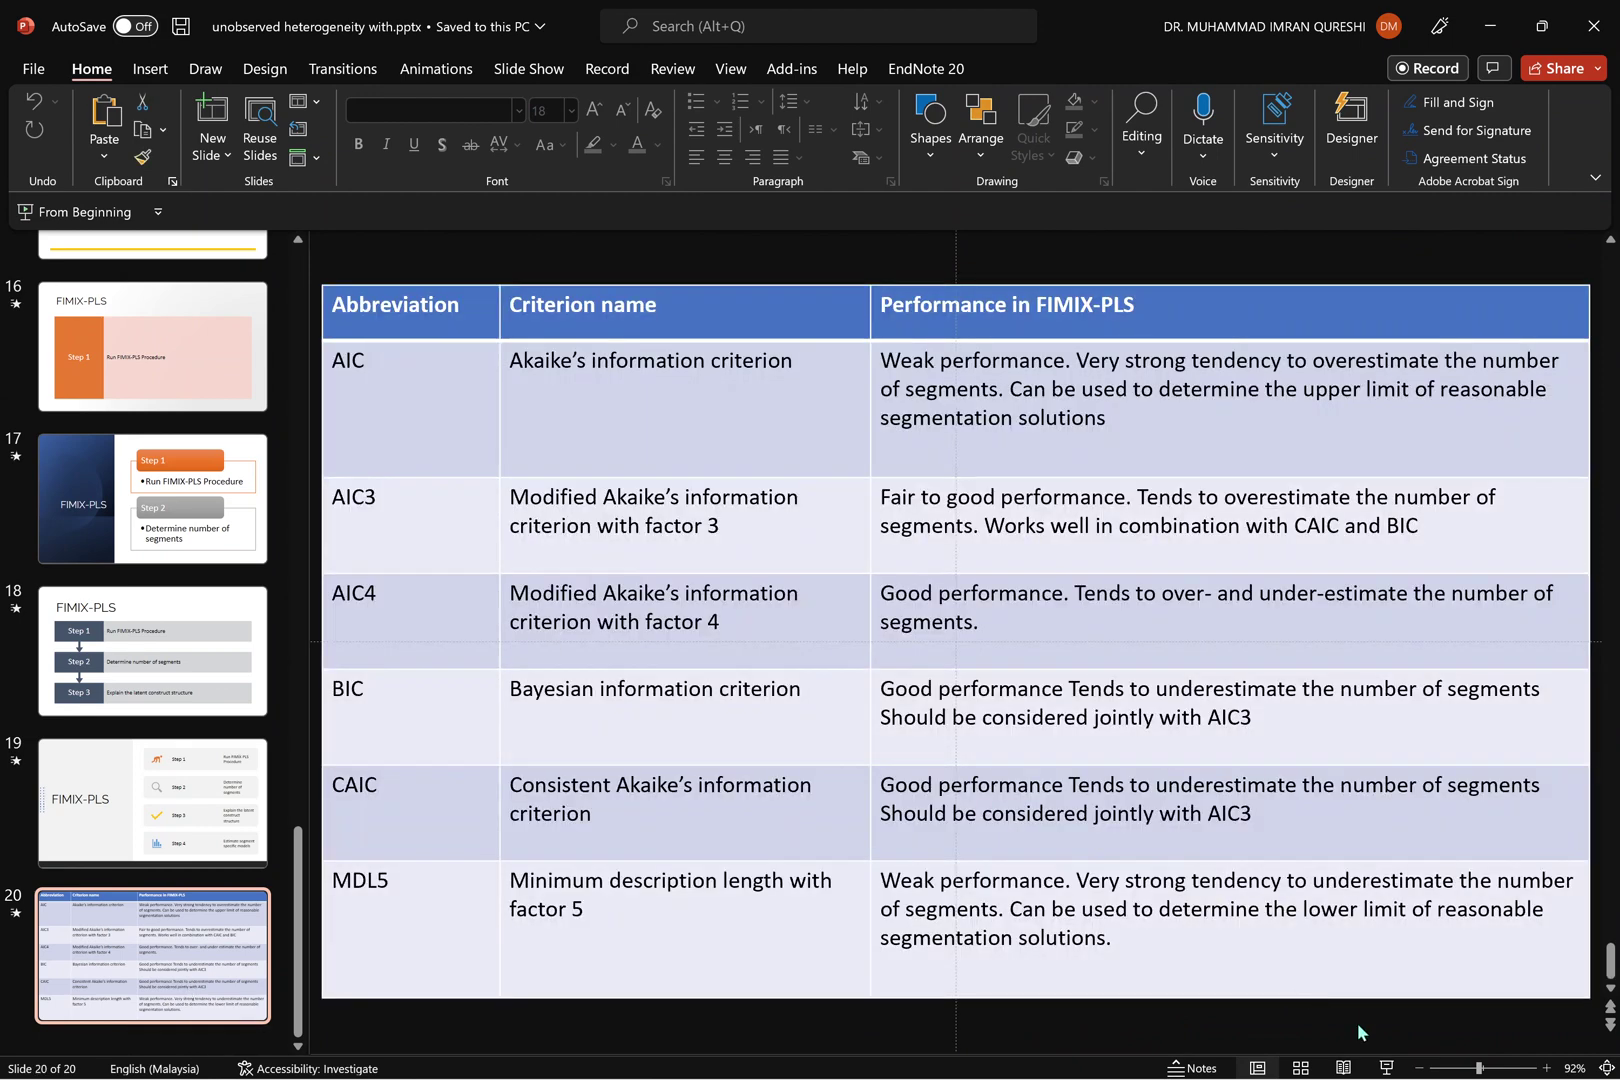
pyautogui.click(1387, 1068)
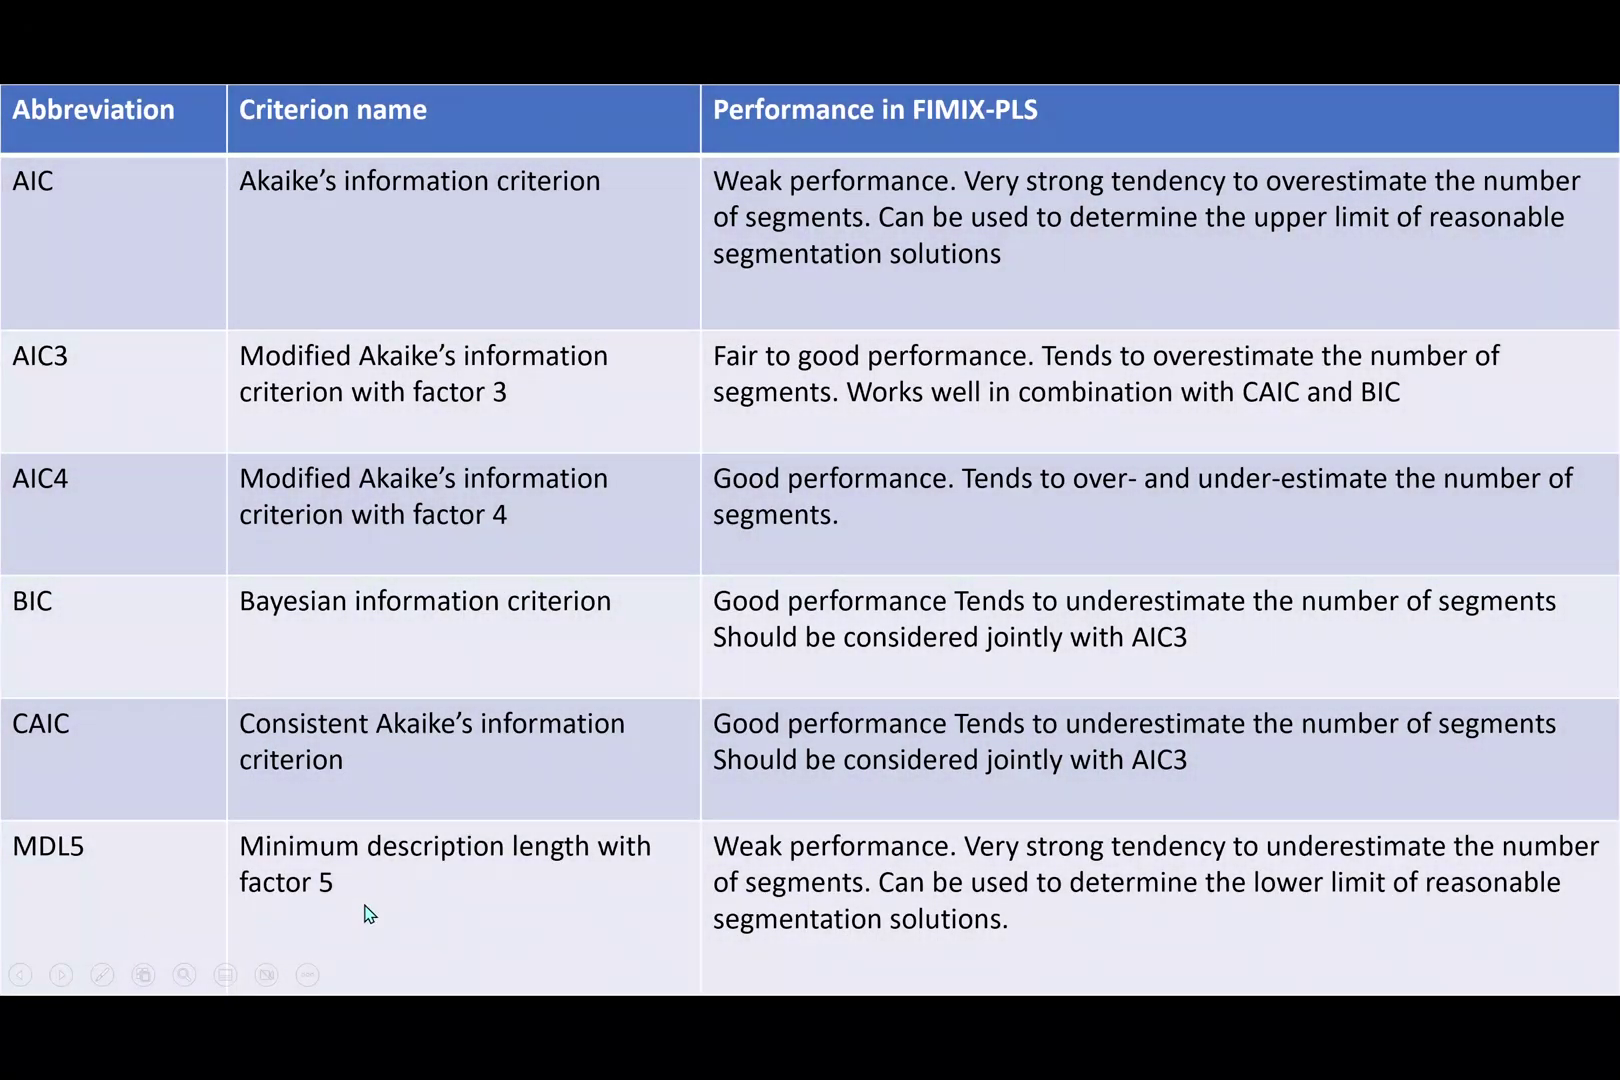
pyautogui.click(607, 850)
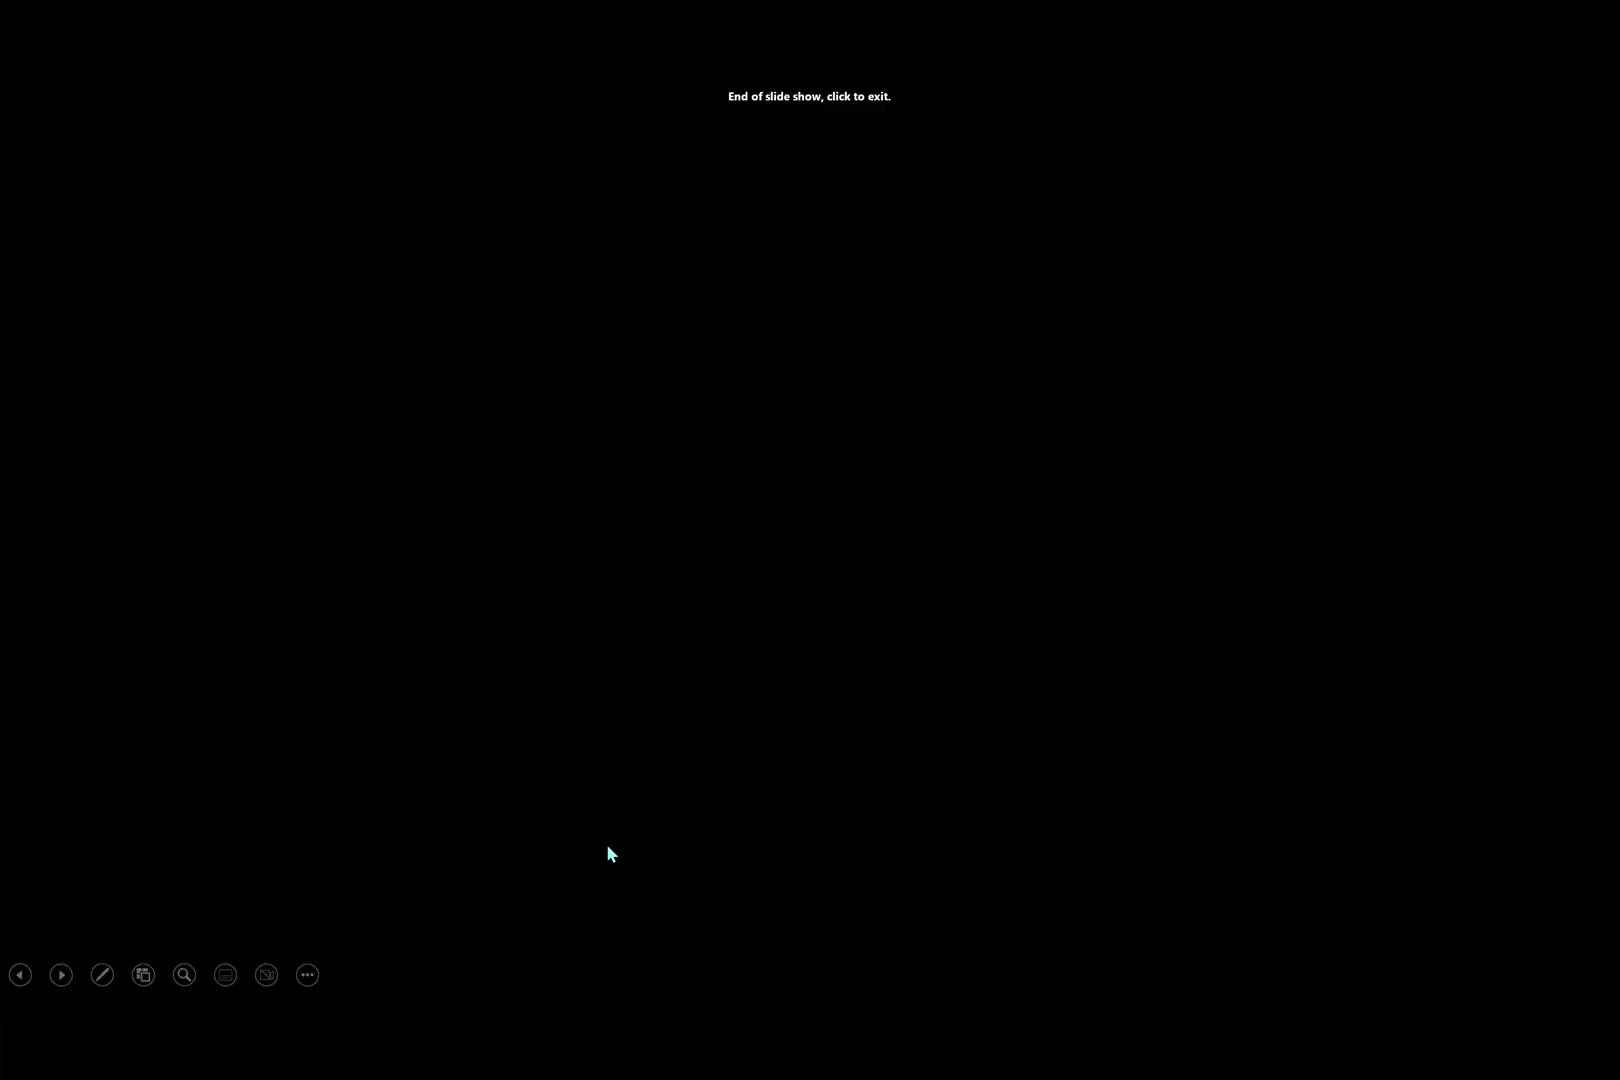
pyautogui.press('Left')
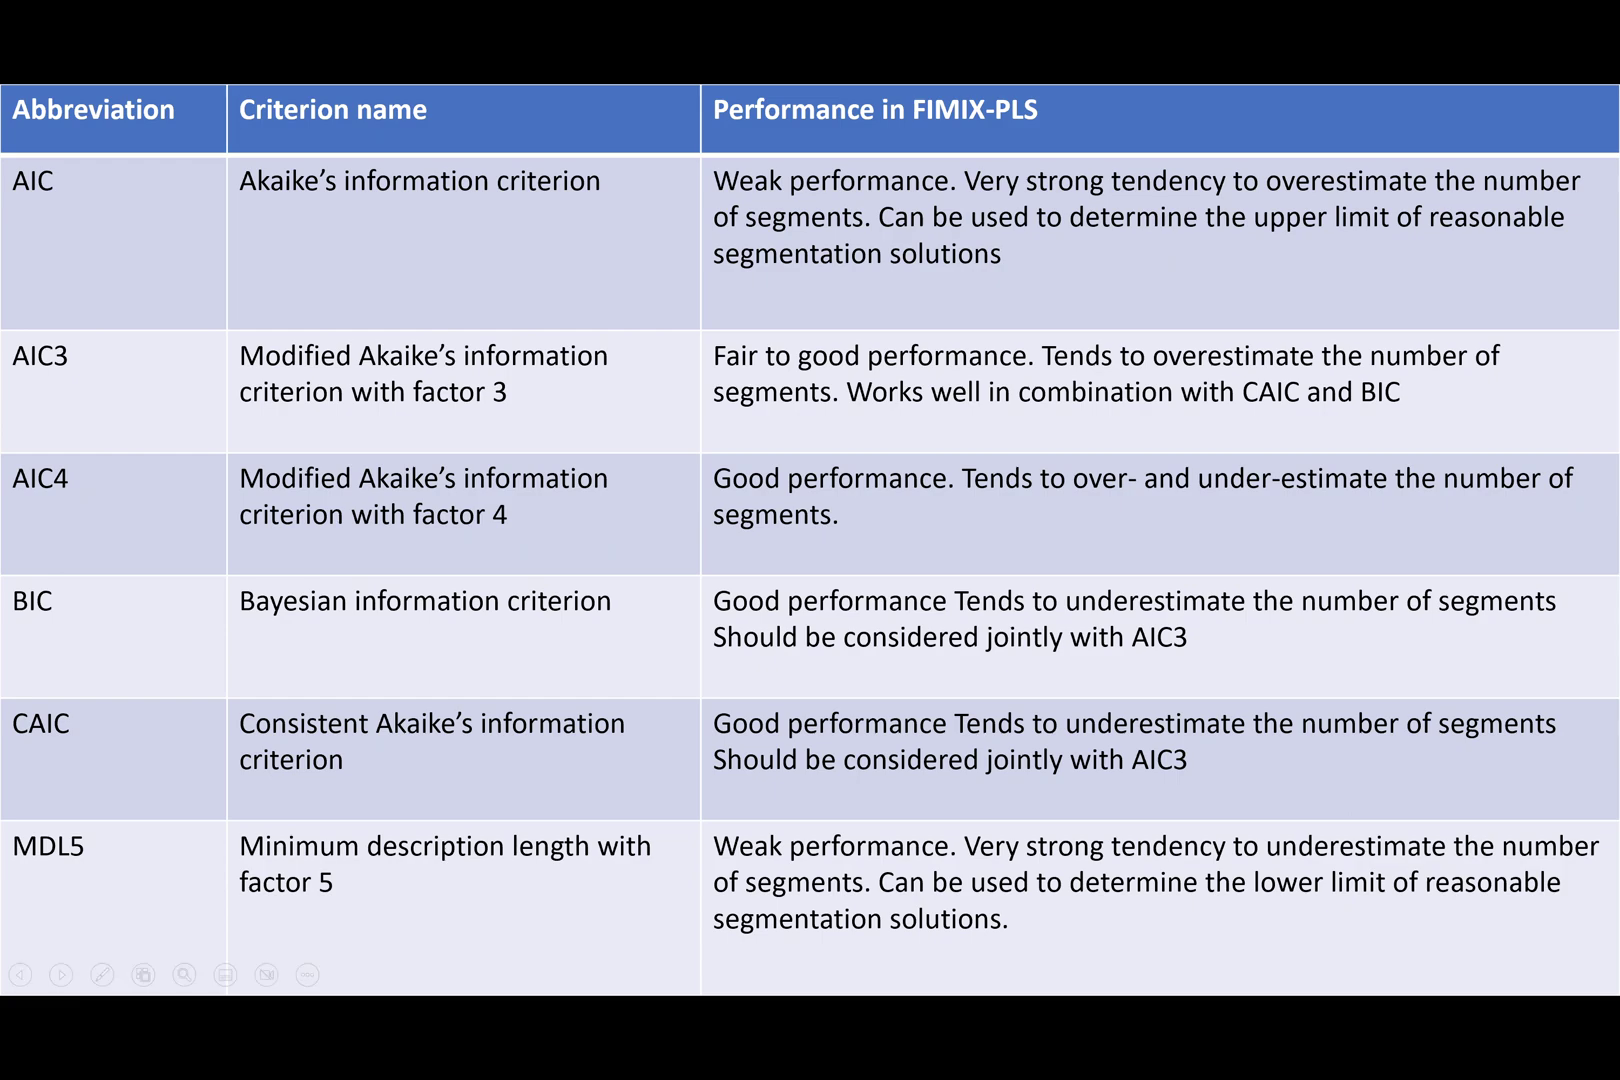
pyautogui.press('Escape')
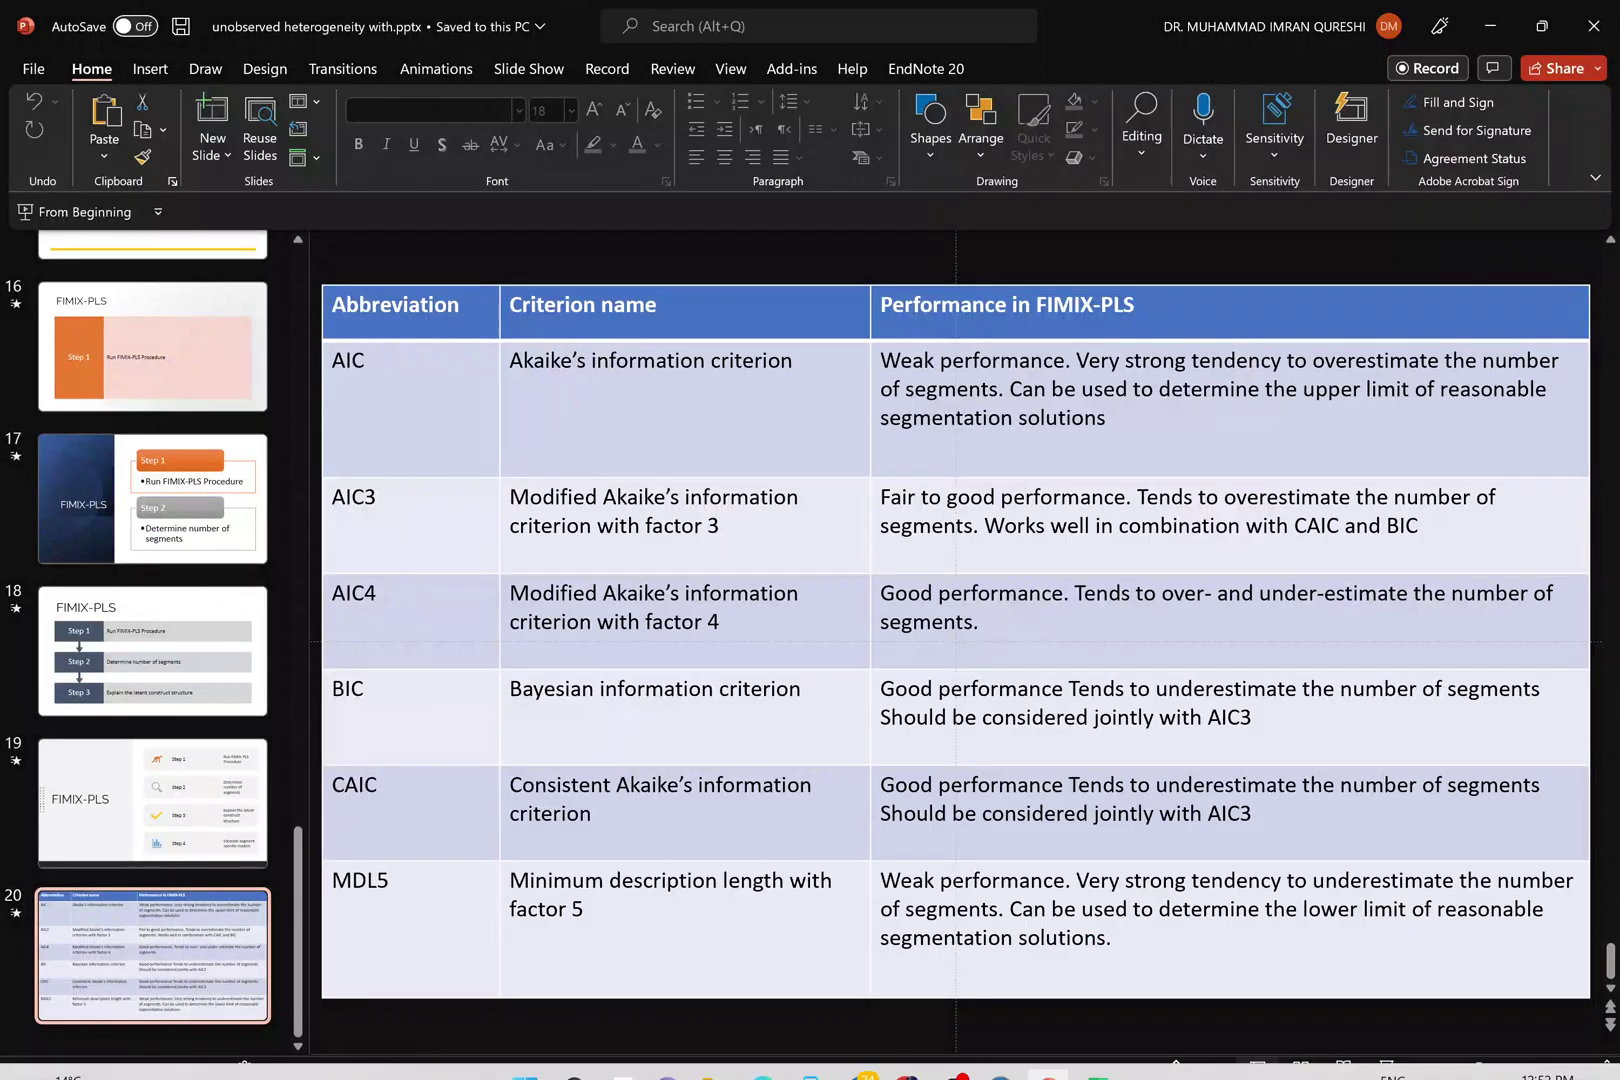
# Return to Excel and enter 1 as the Min value in G22
pyautogui.click(1095, 1055)
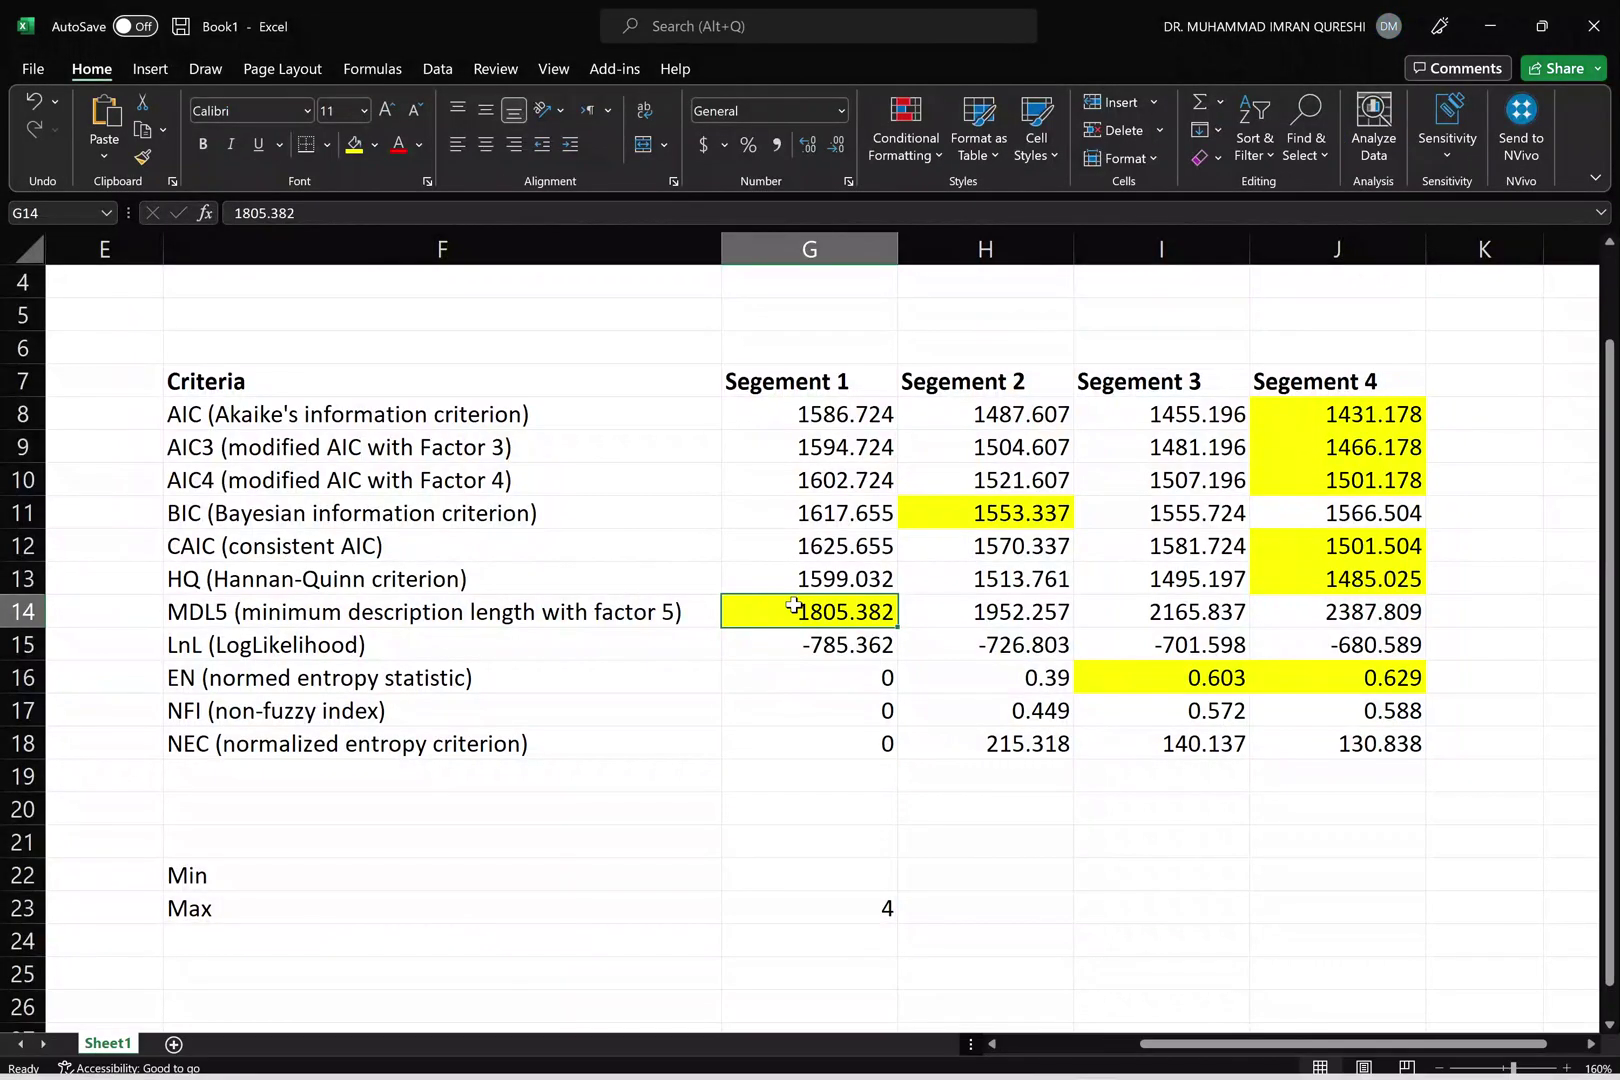
pyautogui.click(873, 888)
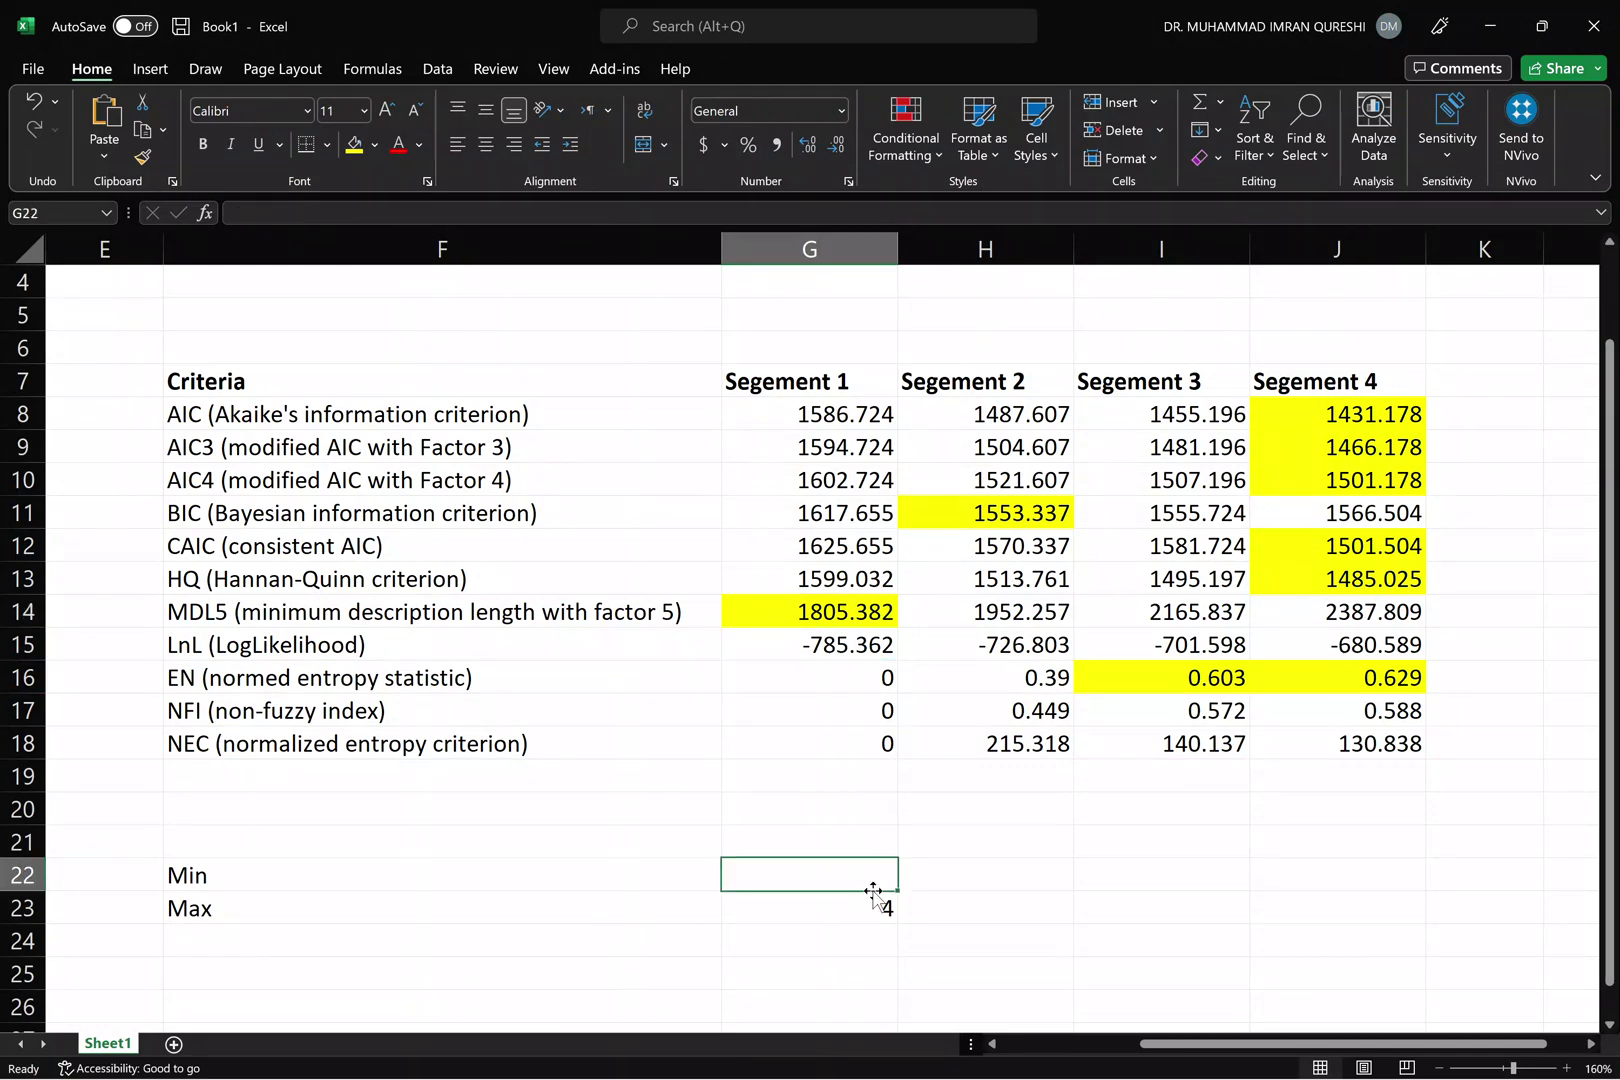
pyautogui.write('1')
pyautogui.press('Up')
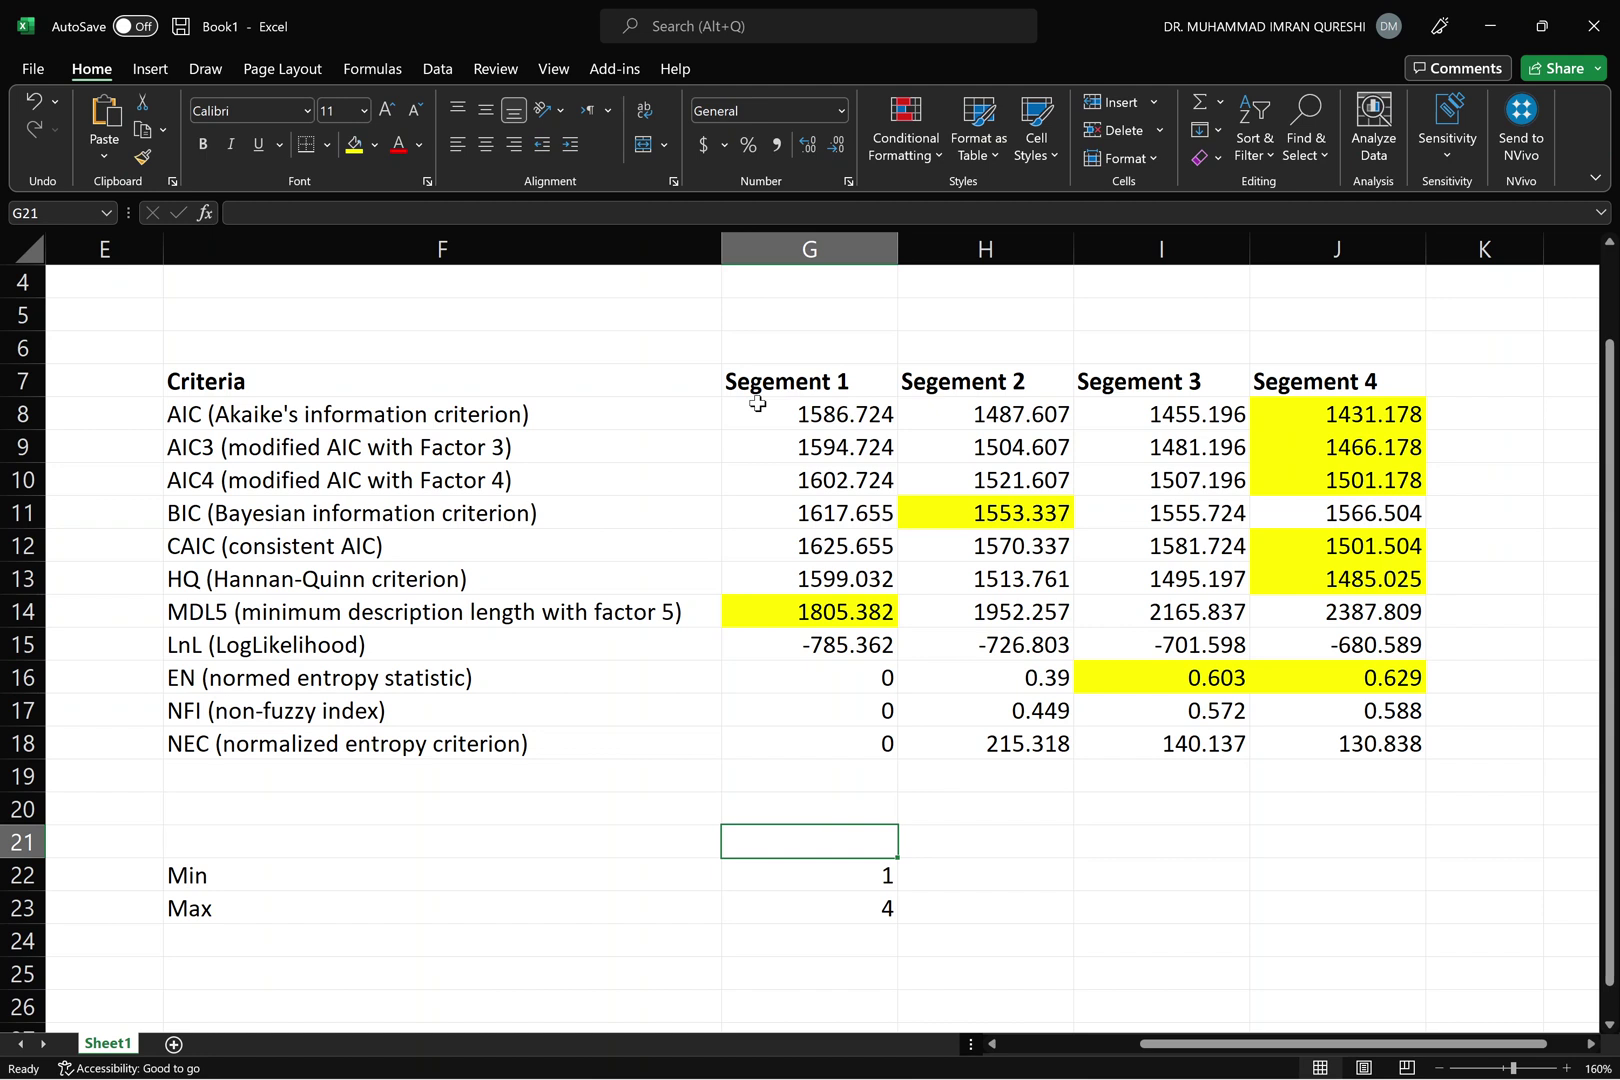
pyautogui.press('Right')
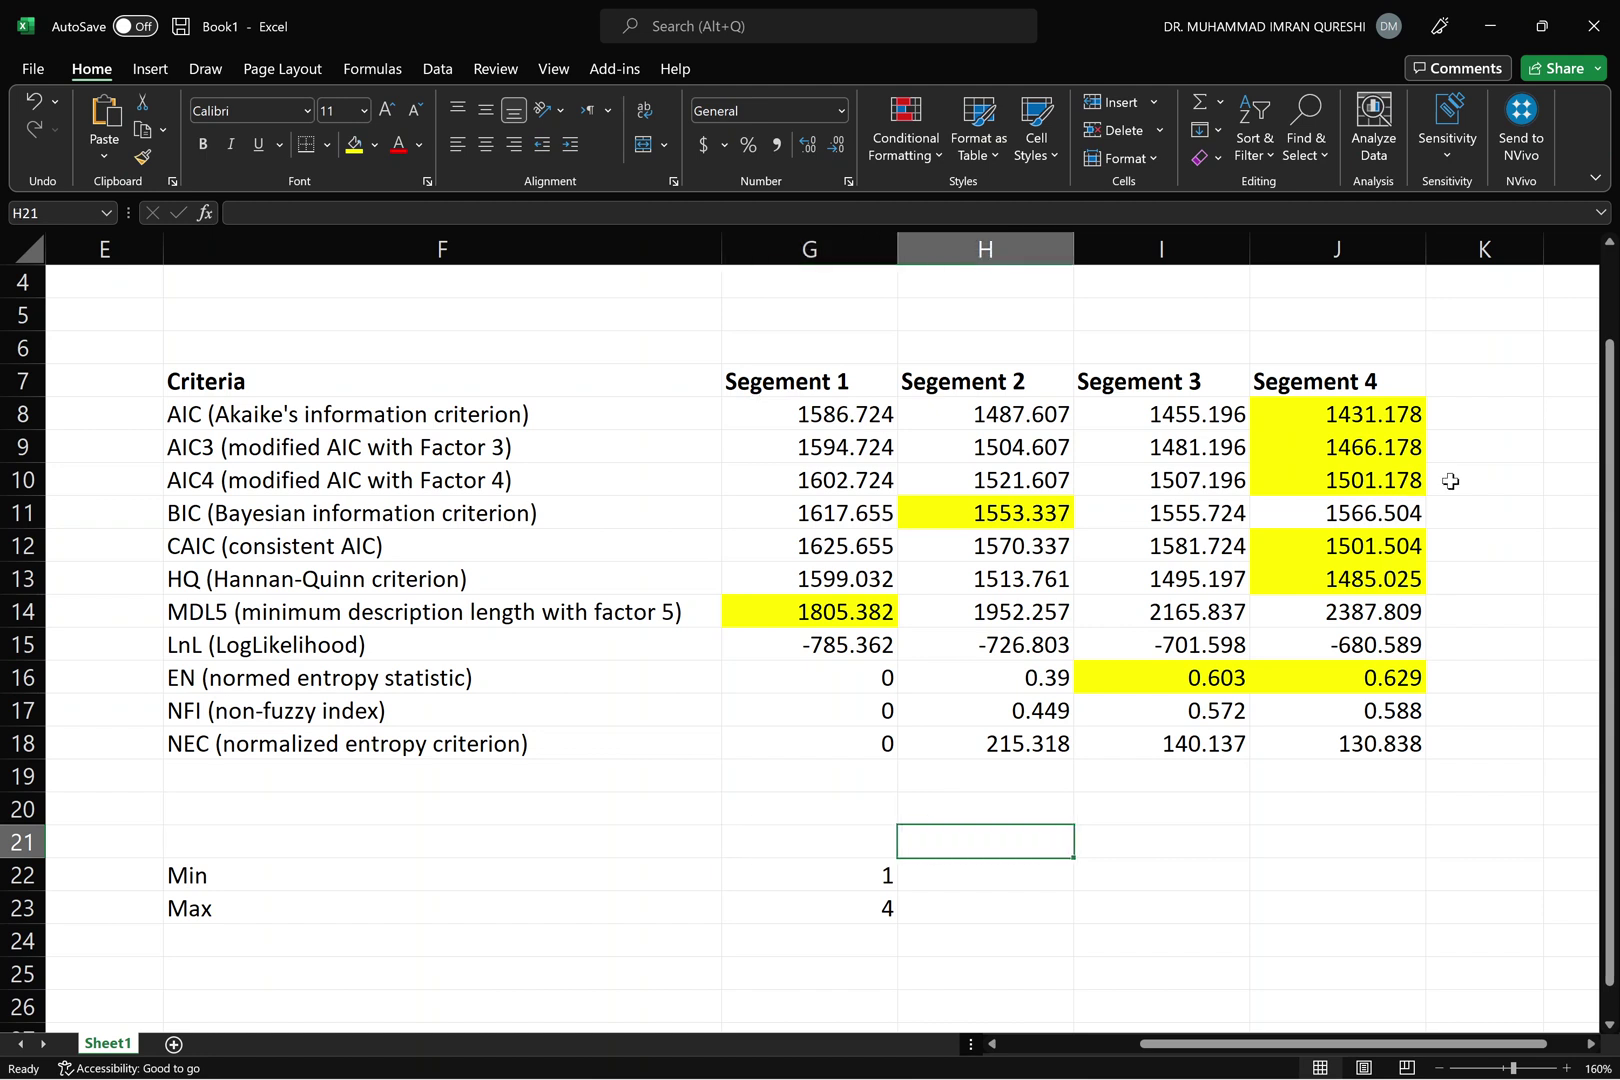
# Check the Min and Max limits against the highlighted AIC and MDL5 cells, and review the criteria table in PowerPoint
pyautogui.click(1322, 416)
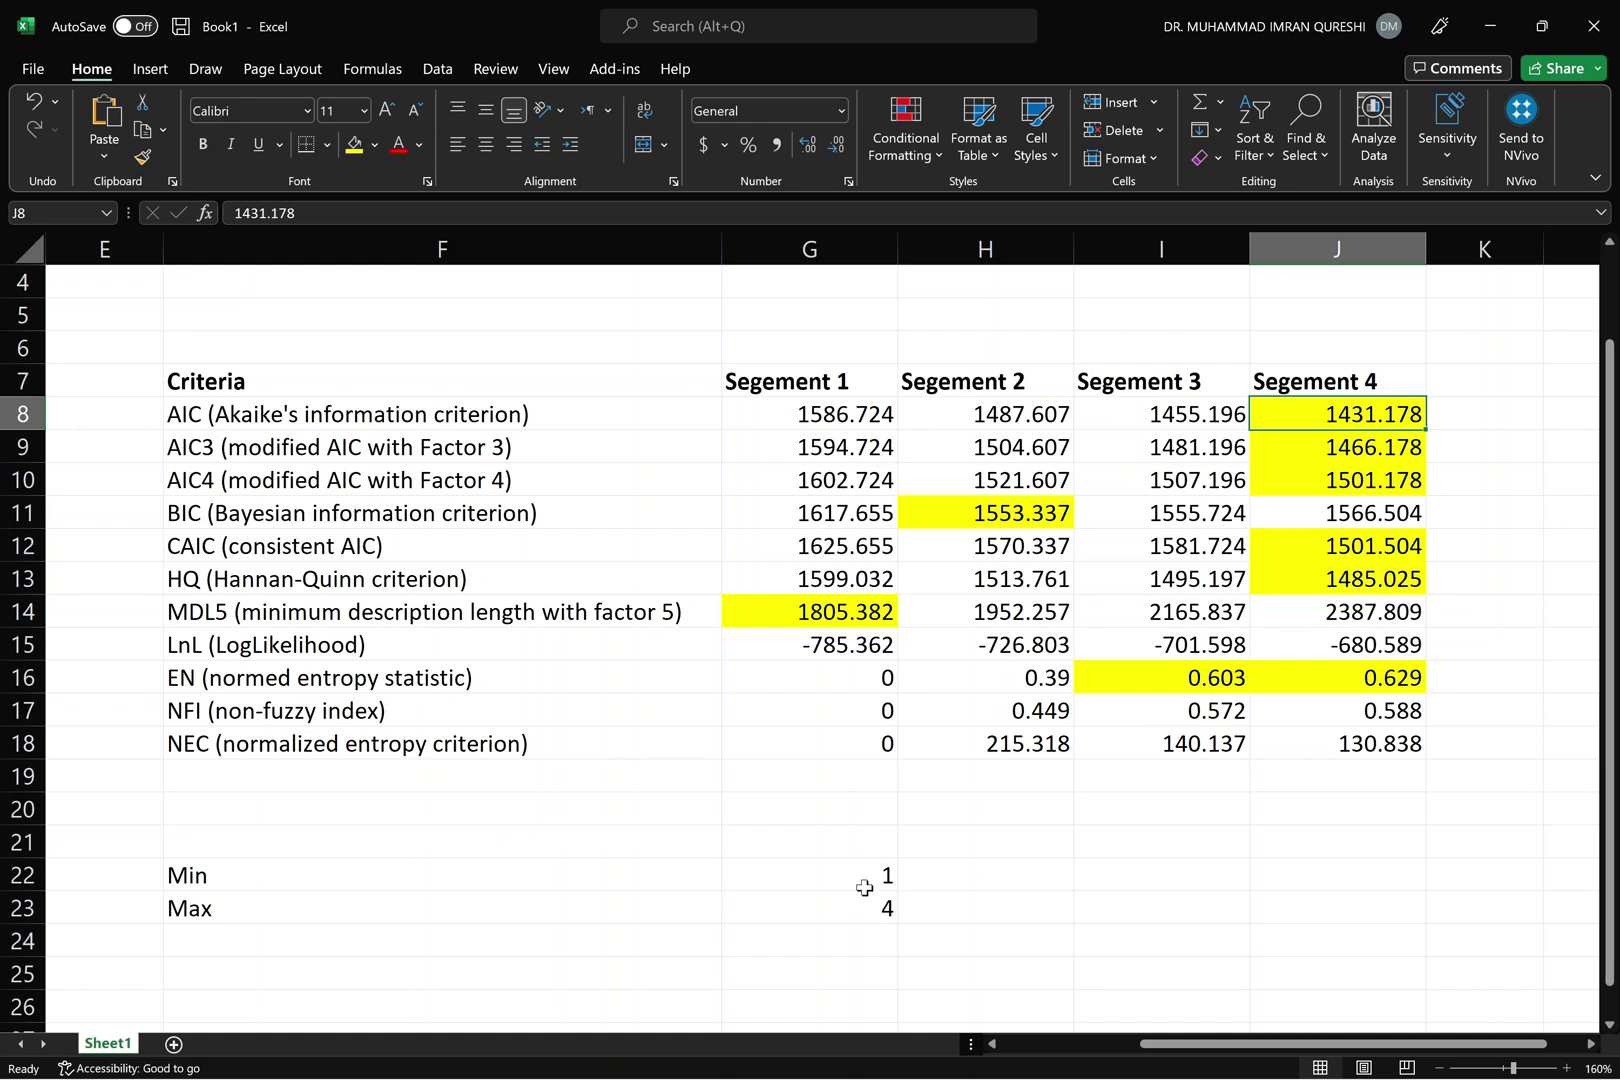
pyautogui.click(753, 613)
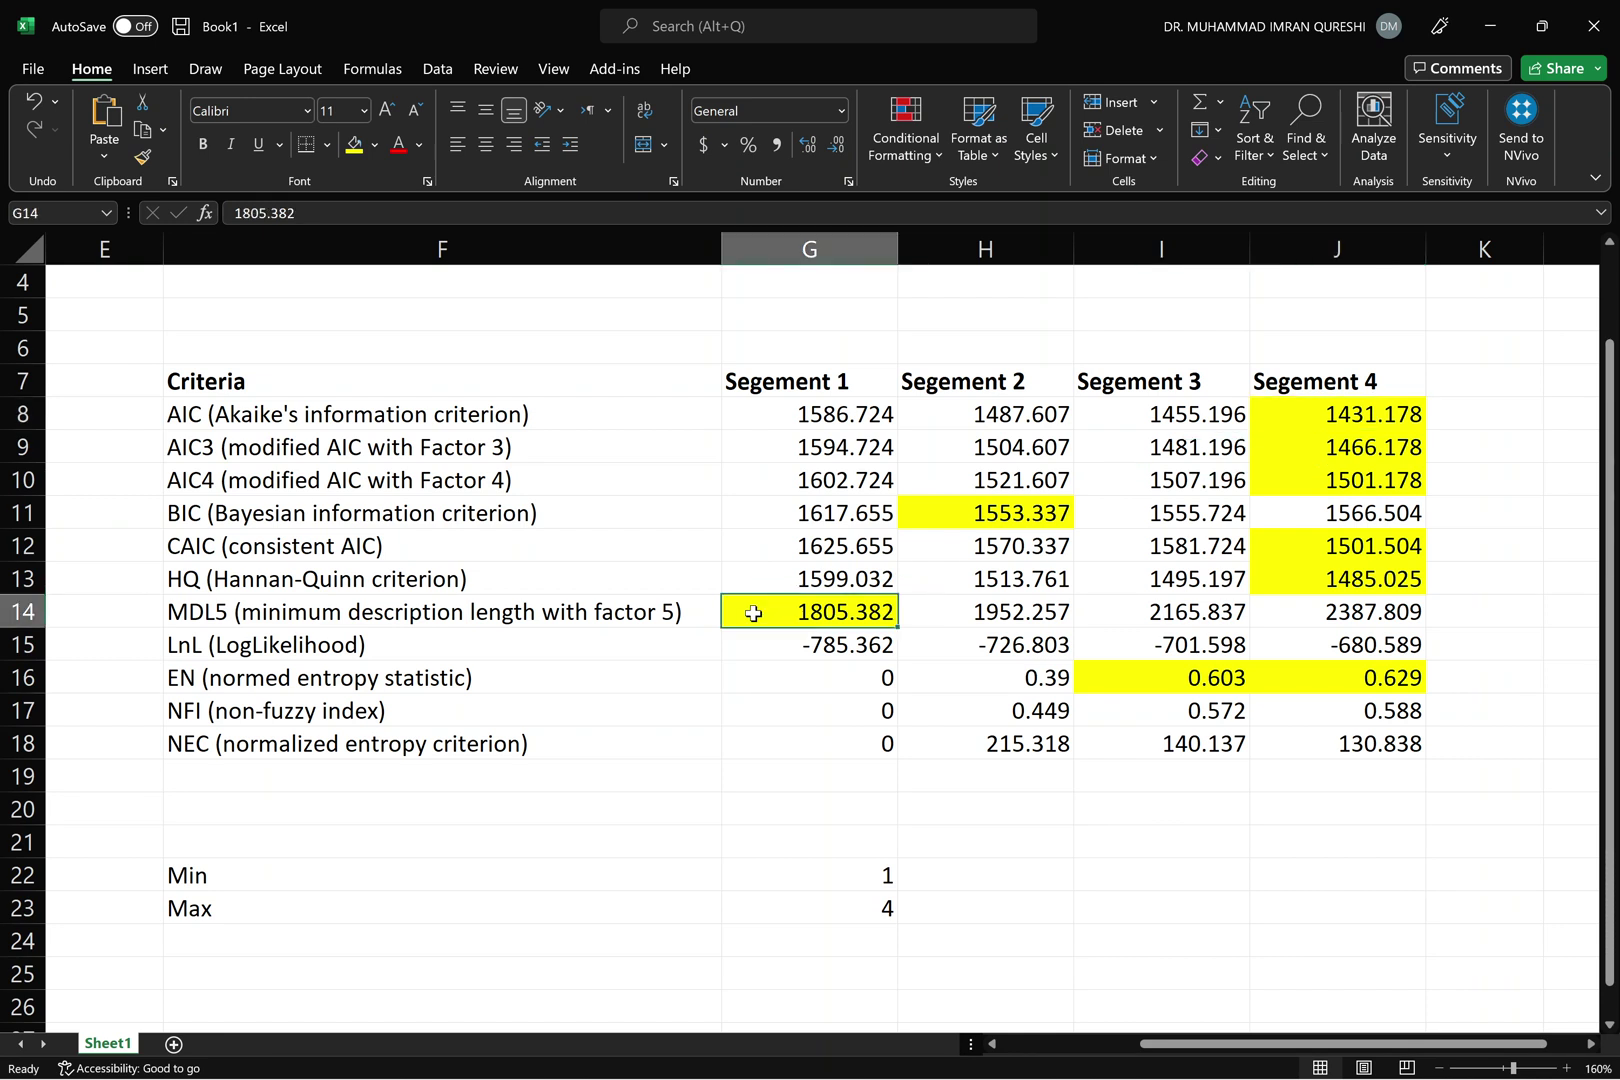
pyautogui.click(852, 882)
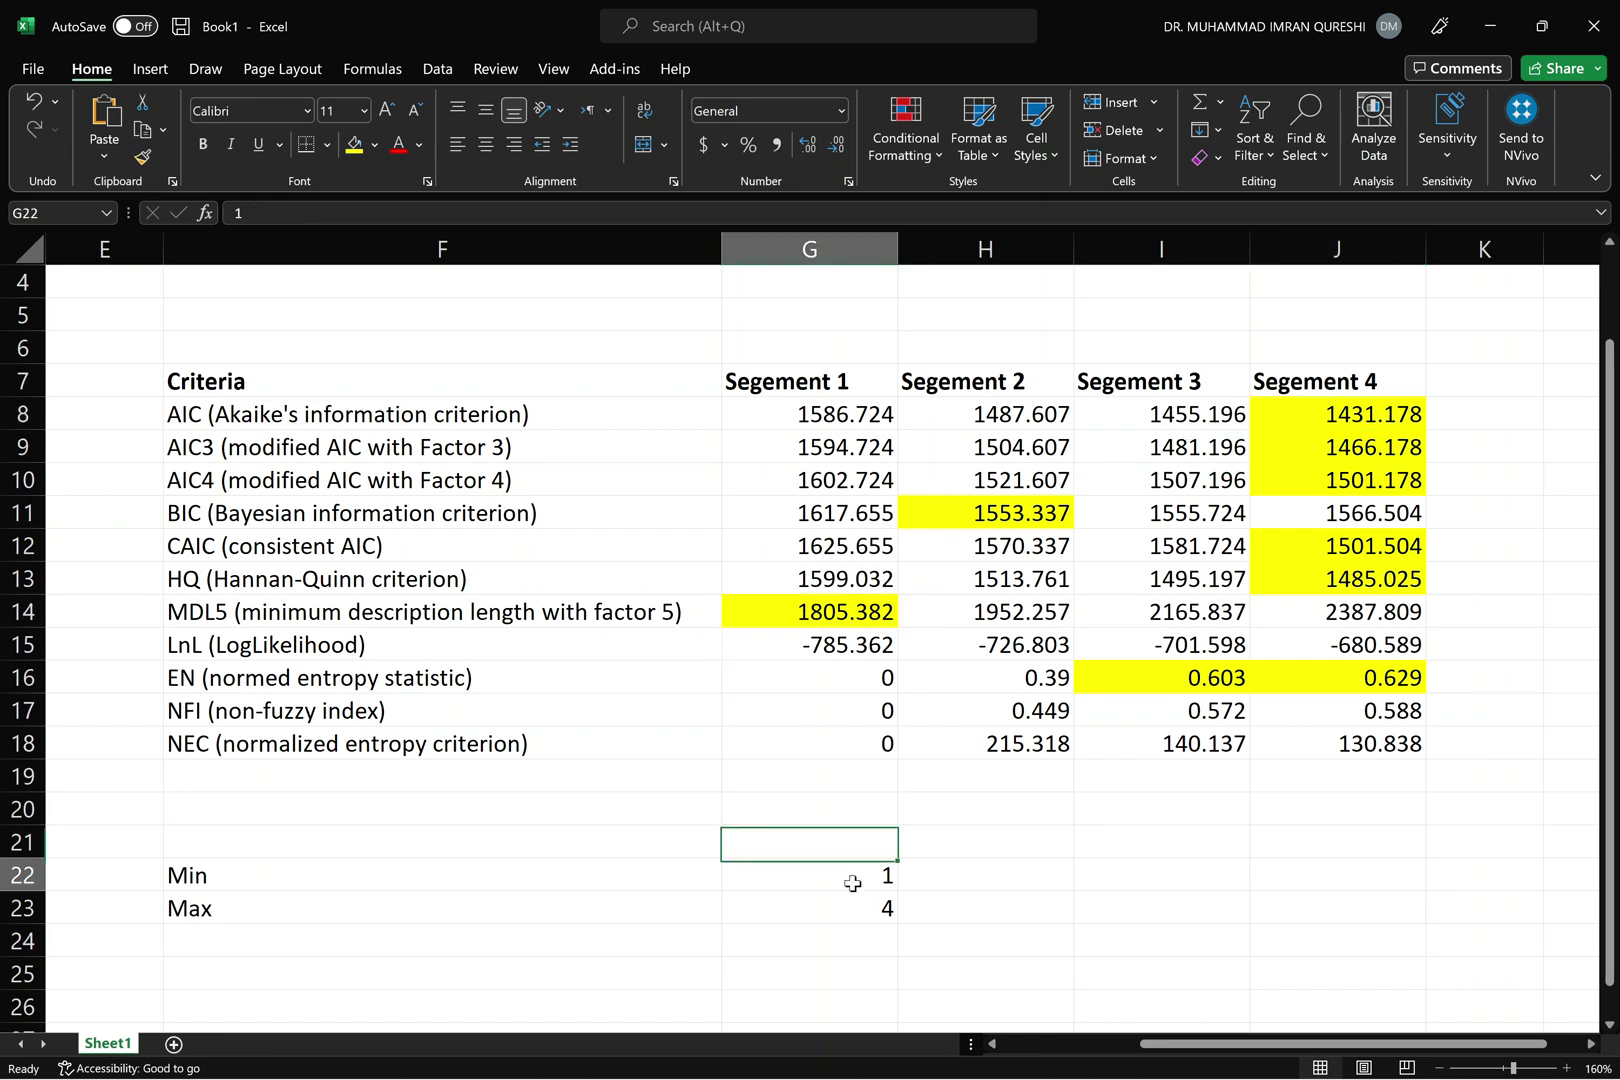
pyautogui.press('Down')
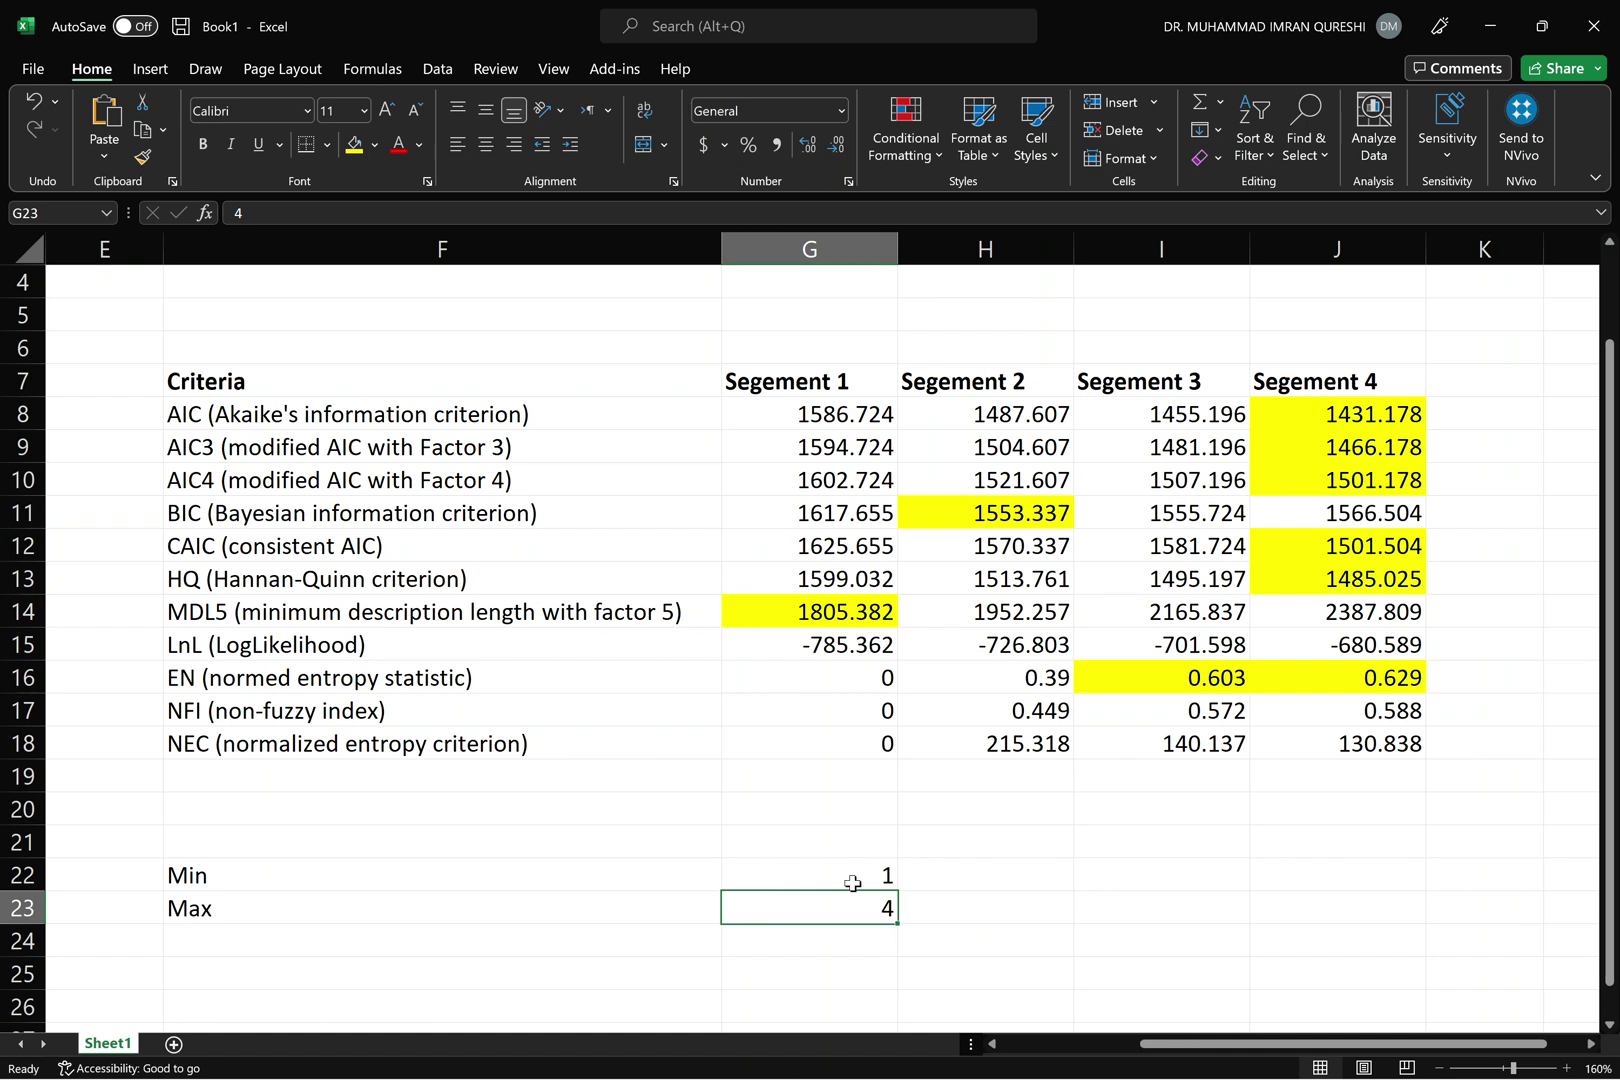
pyautogui.moveTo(850, 1075)
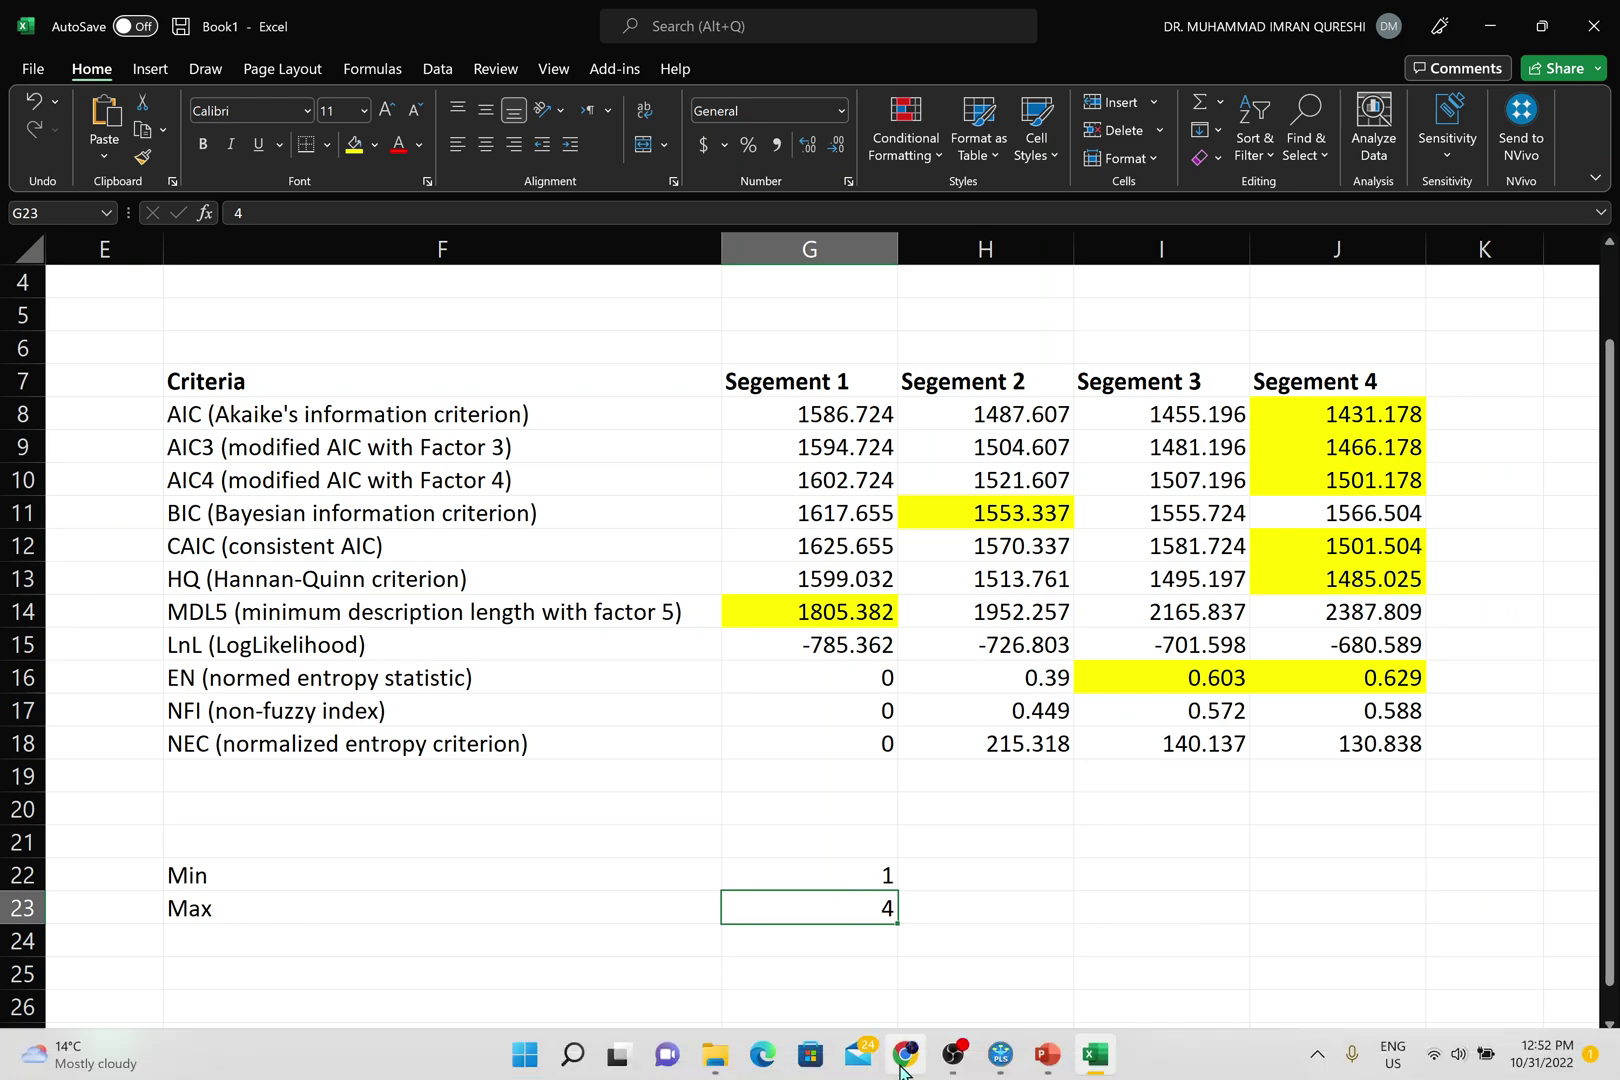
pyautogui.click(1040, 1062)
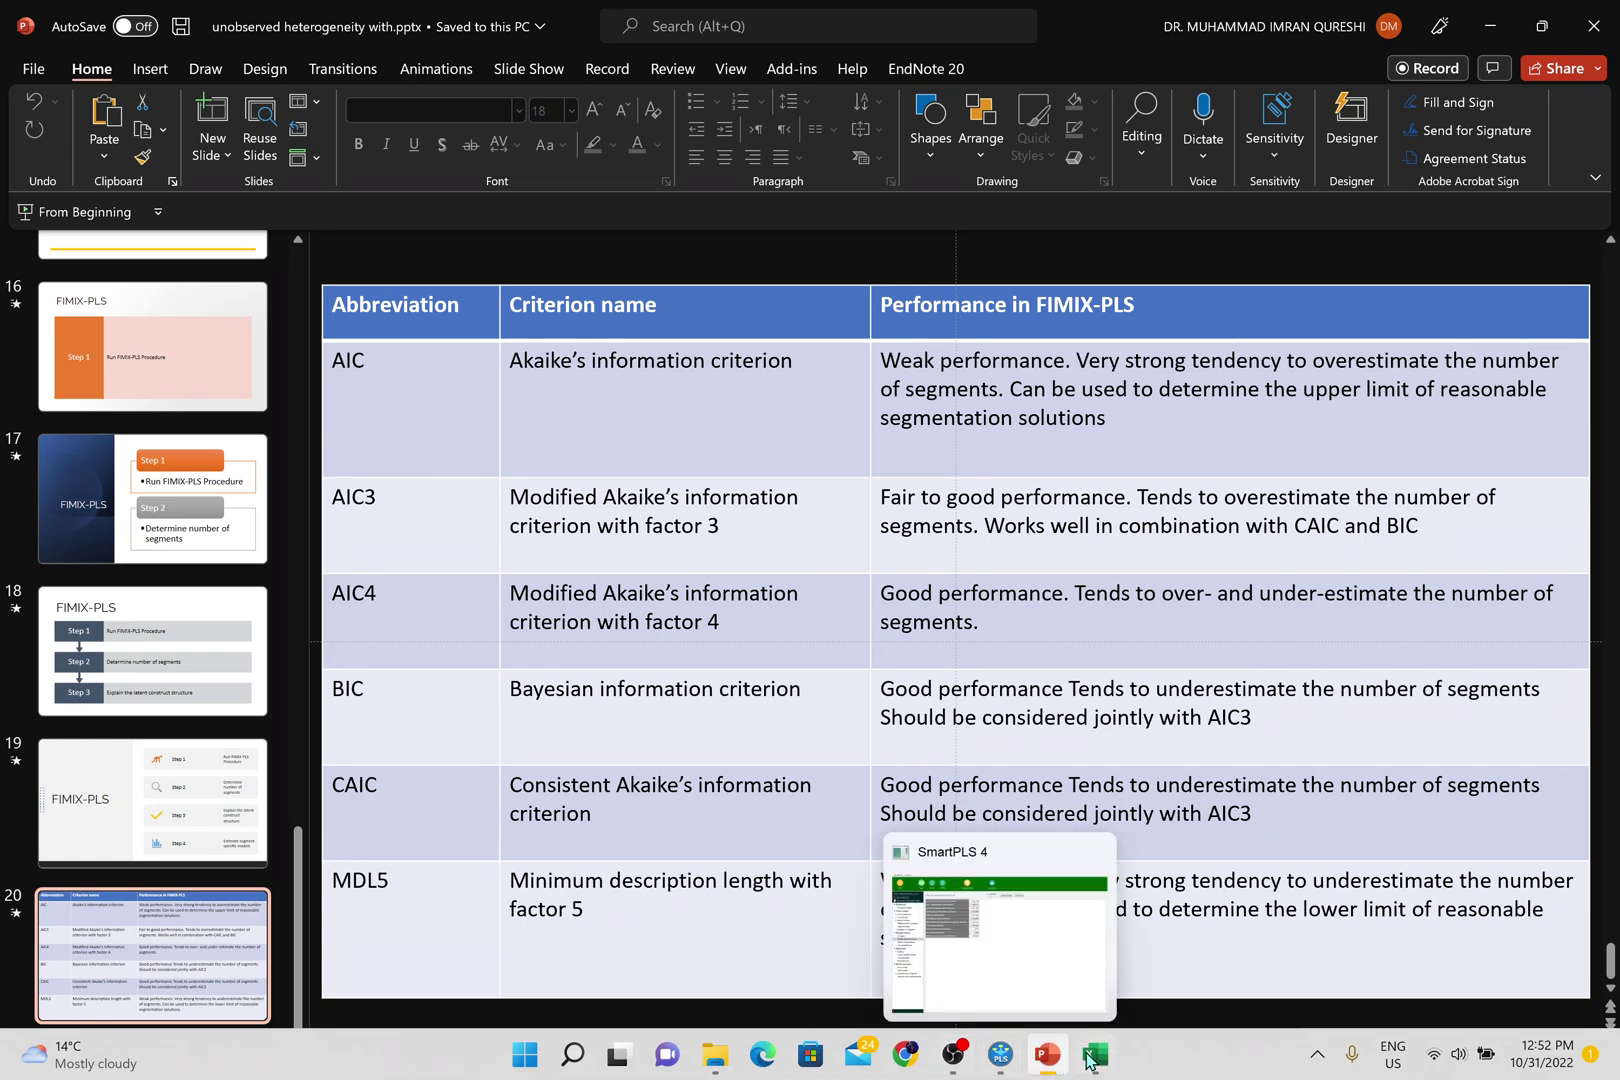
# Return to Excel and compare the AIC3 values across the segments, ending on the highlighted cell J9
pyautogui.click(1094, 1057)
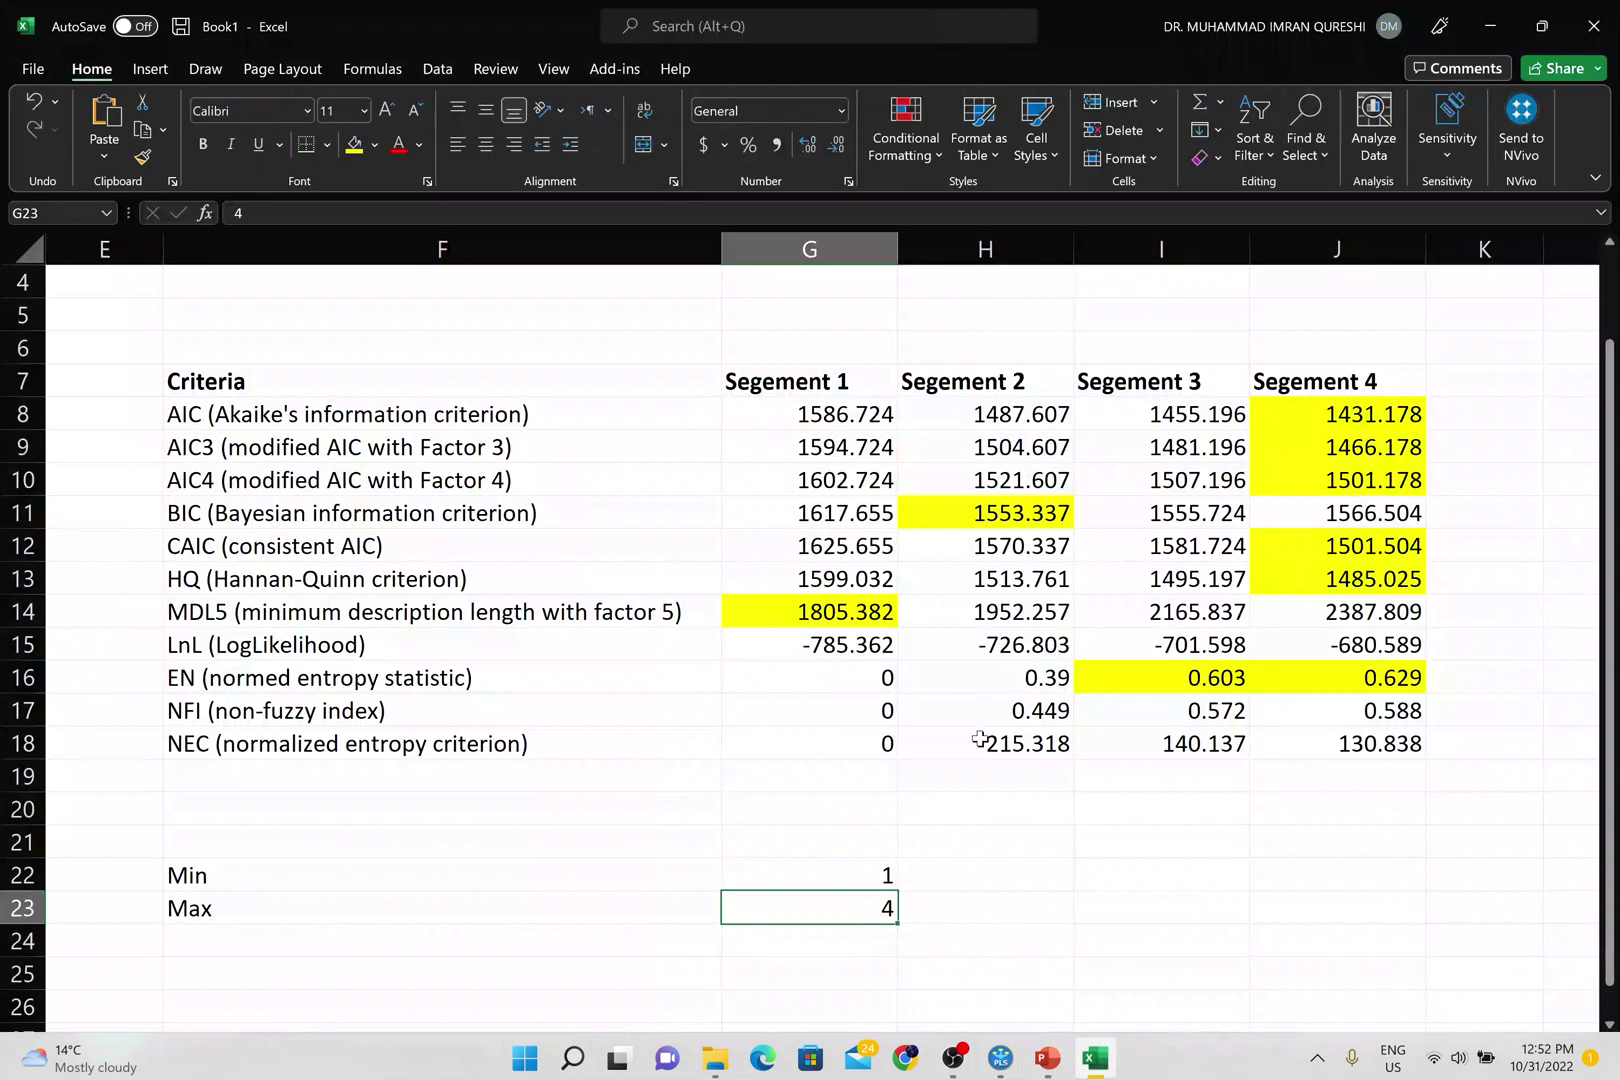
pyautogui.click(277, 441)
pyautogui.press('Right')
pyautogui.press('Left')
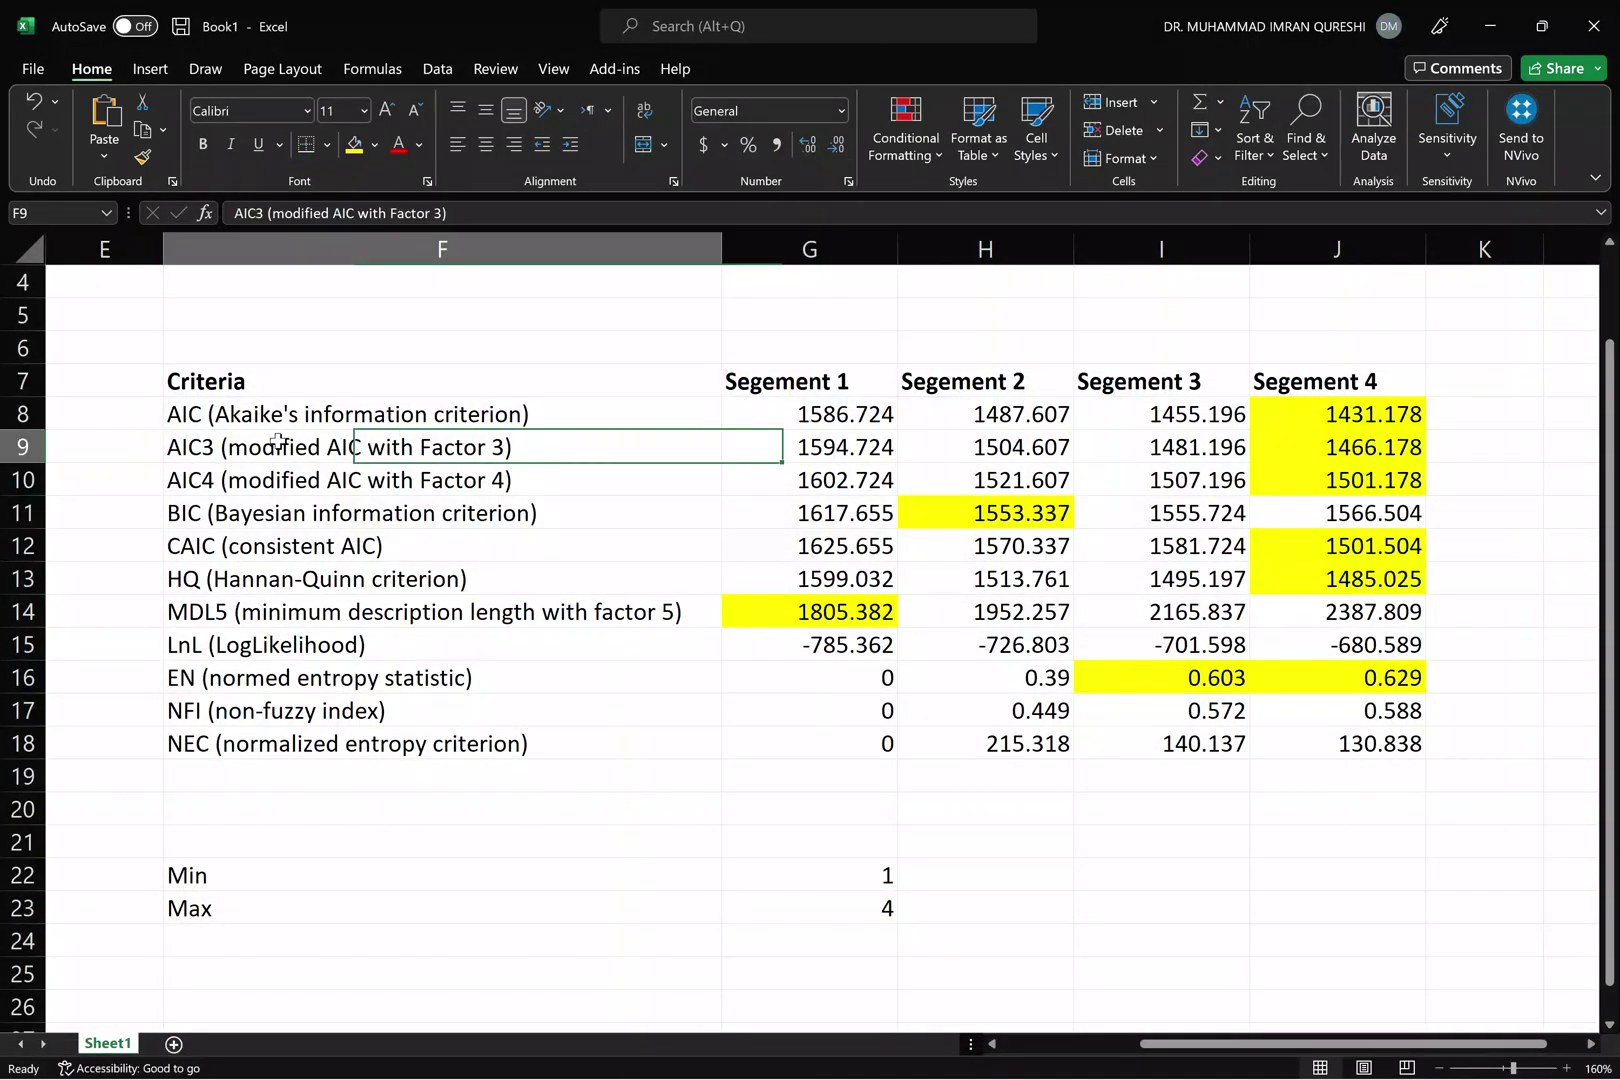
pyautogui.press('Left')
pyautogui.press('Right')
pyautogui.press('Right')
pyautogui.press('Right')
pyautogui.press('Right')
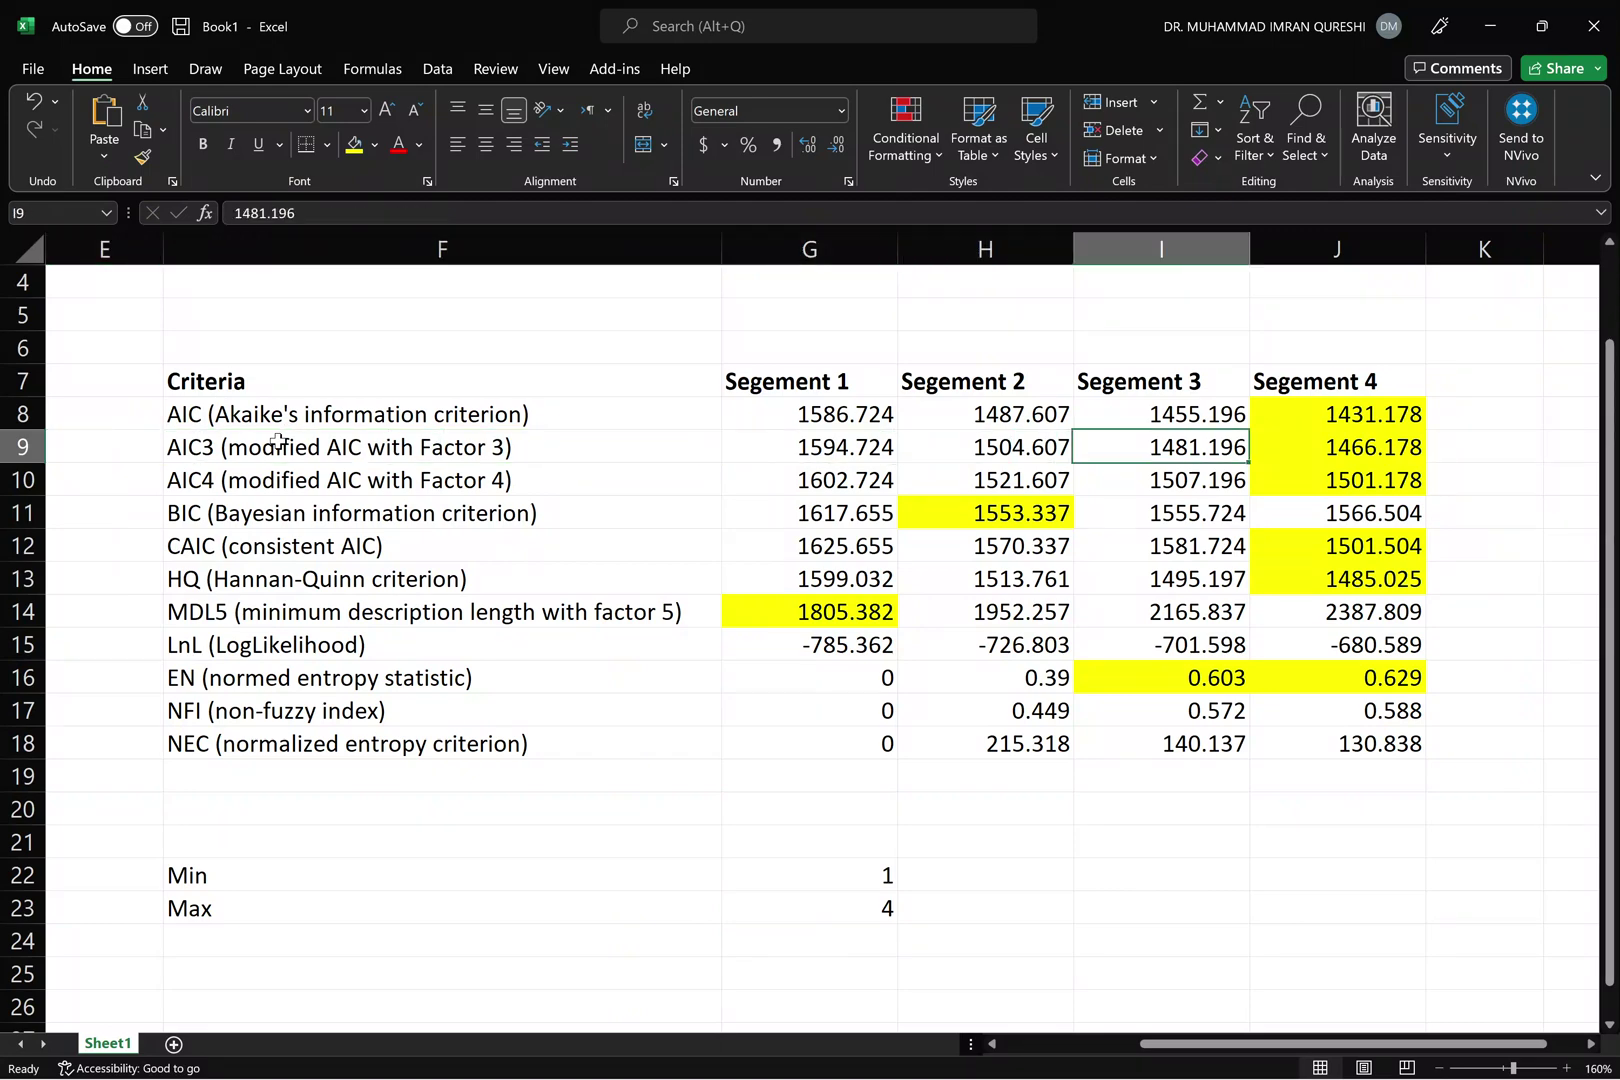
pyautogui.press('Right')
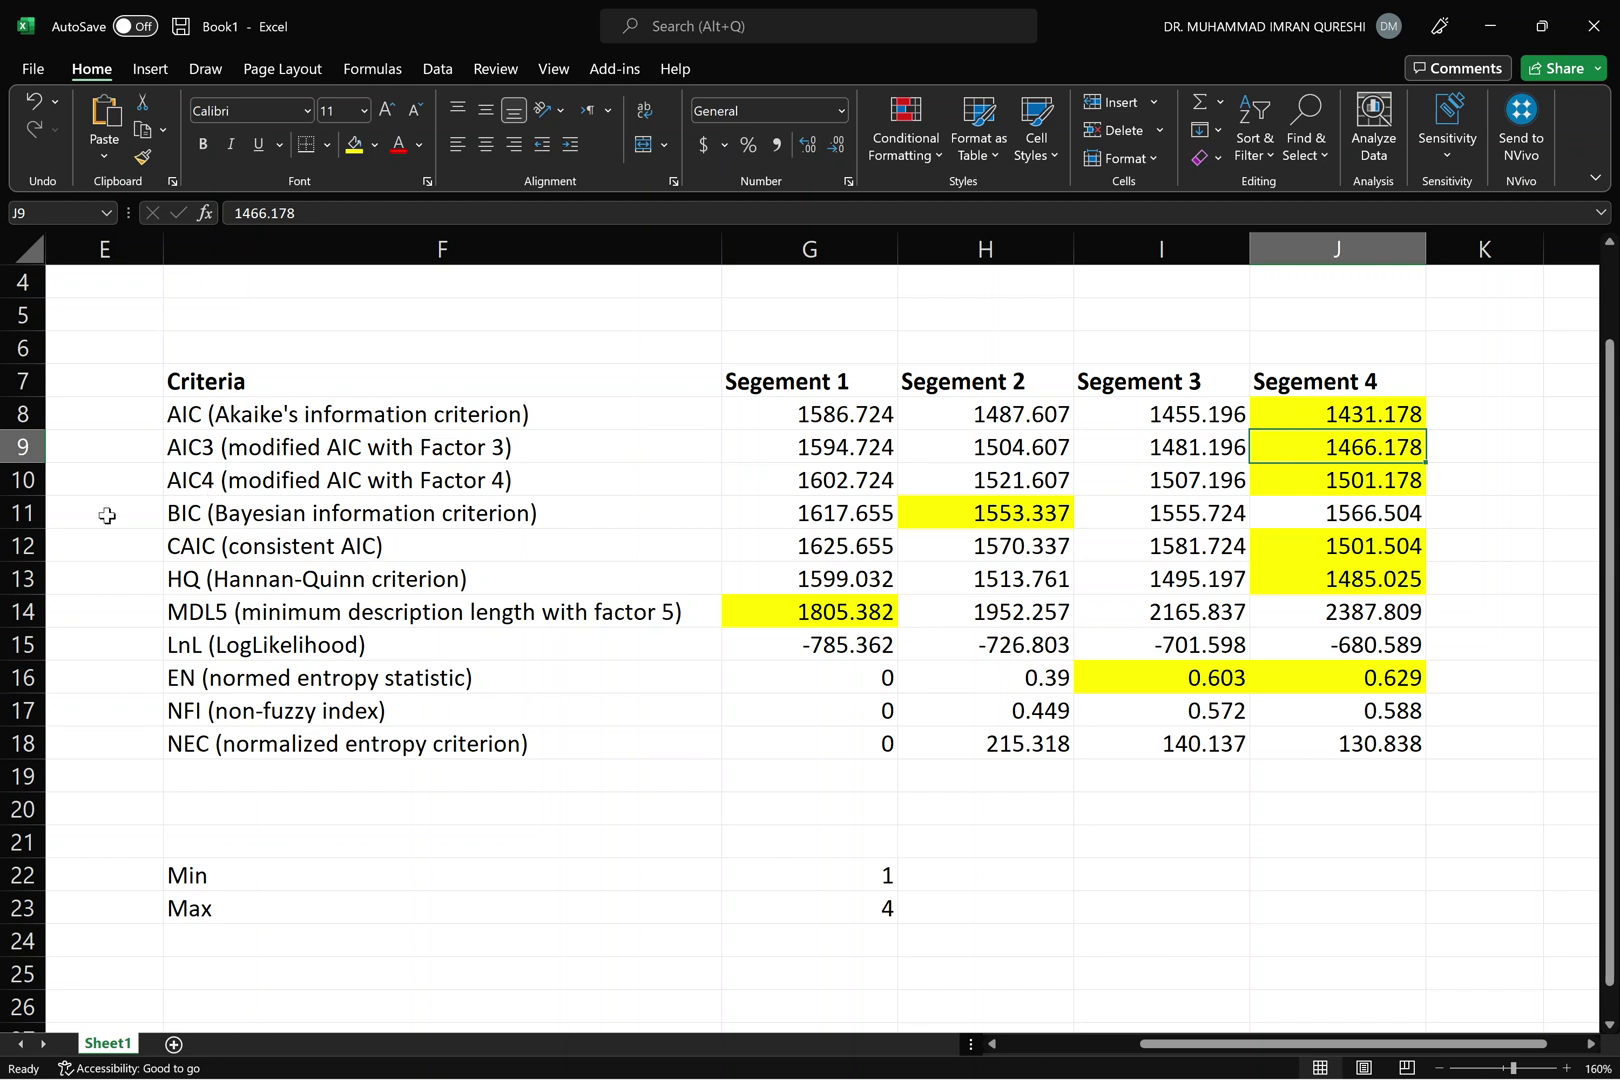
# Examine the BIC and CAIC rows and compare the Segment 4 values of AIC4, BIC, CAIC and HQ in column J
pyautogui.moveTo(14, 513); pyautogui.dragTo(10, 540)
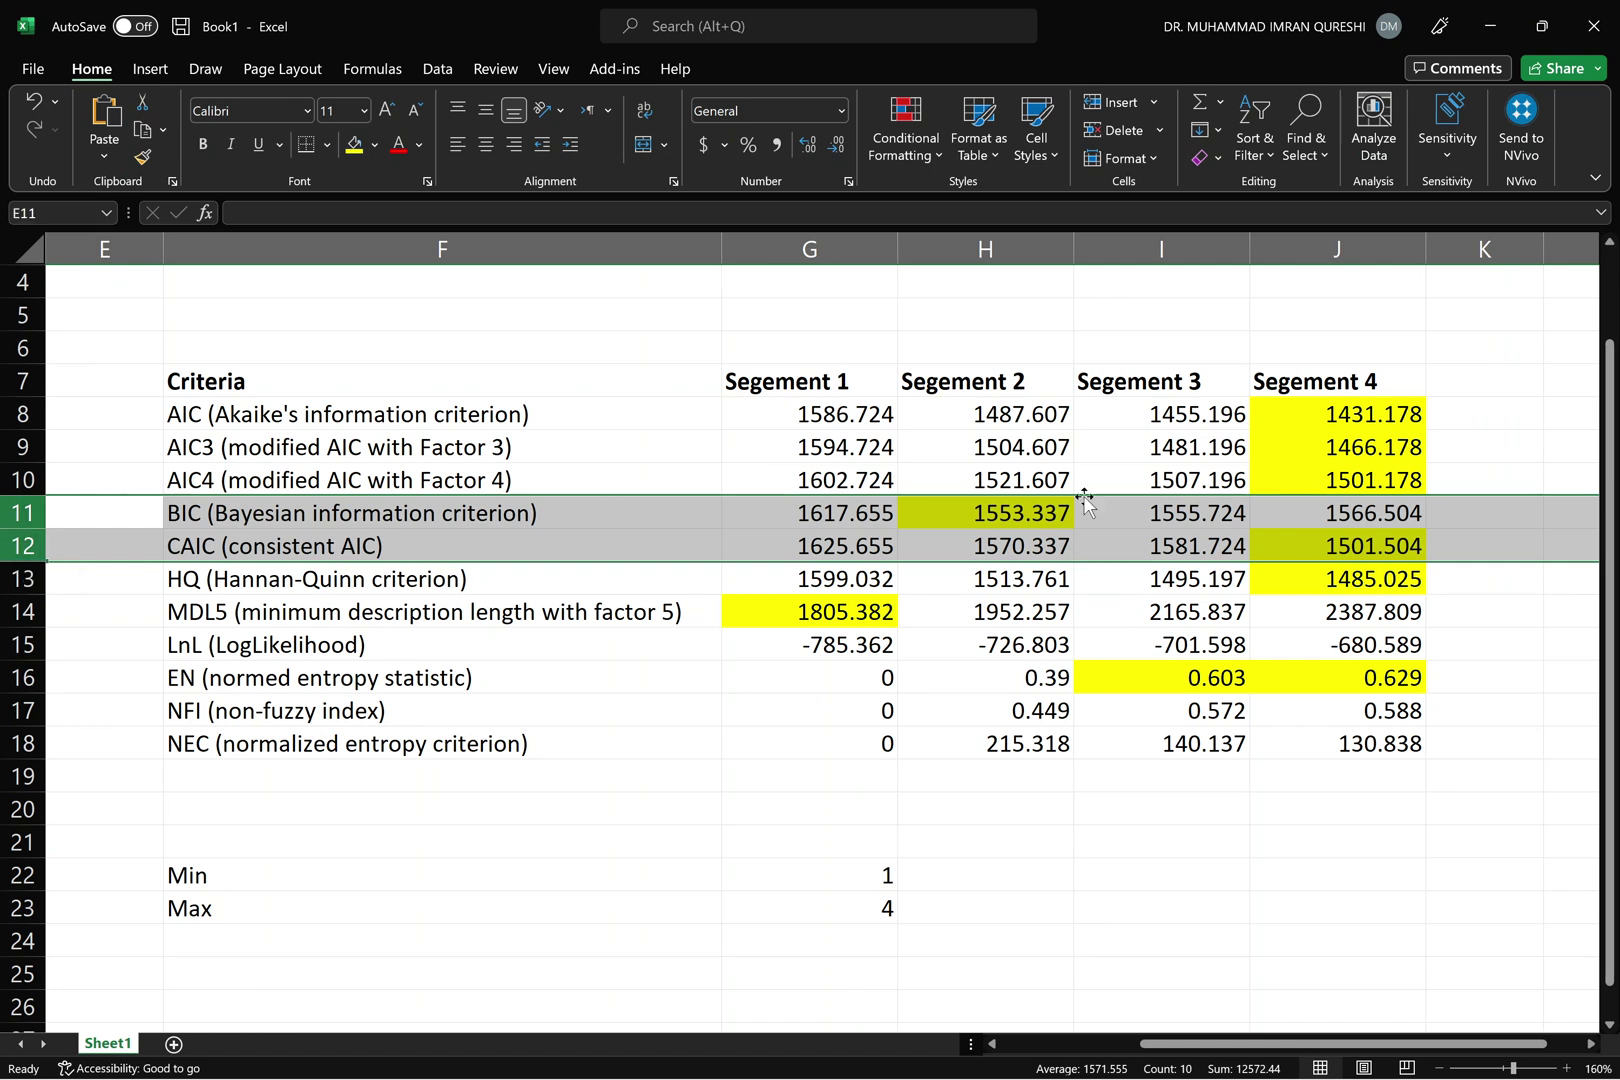
pyautogui.click(1305, 541)
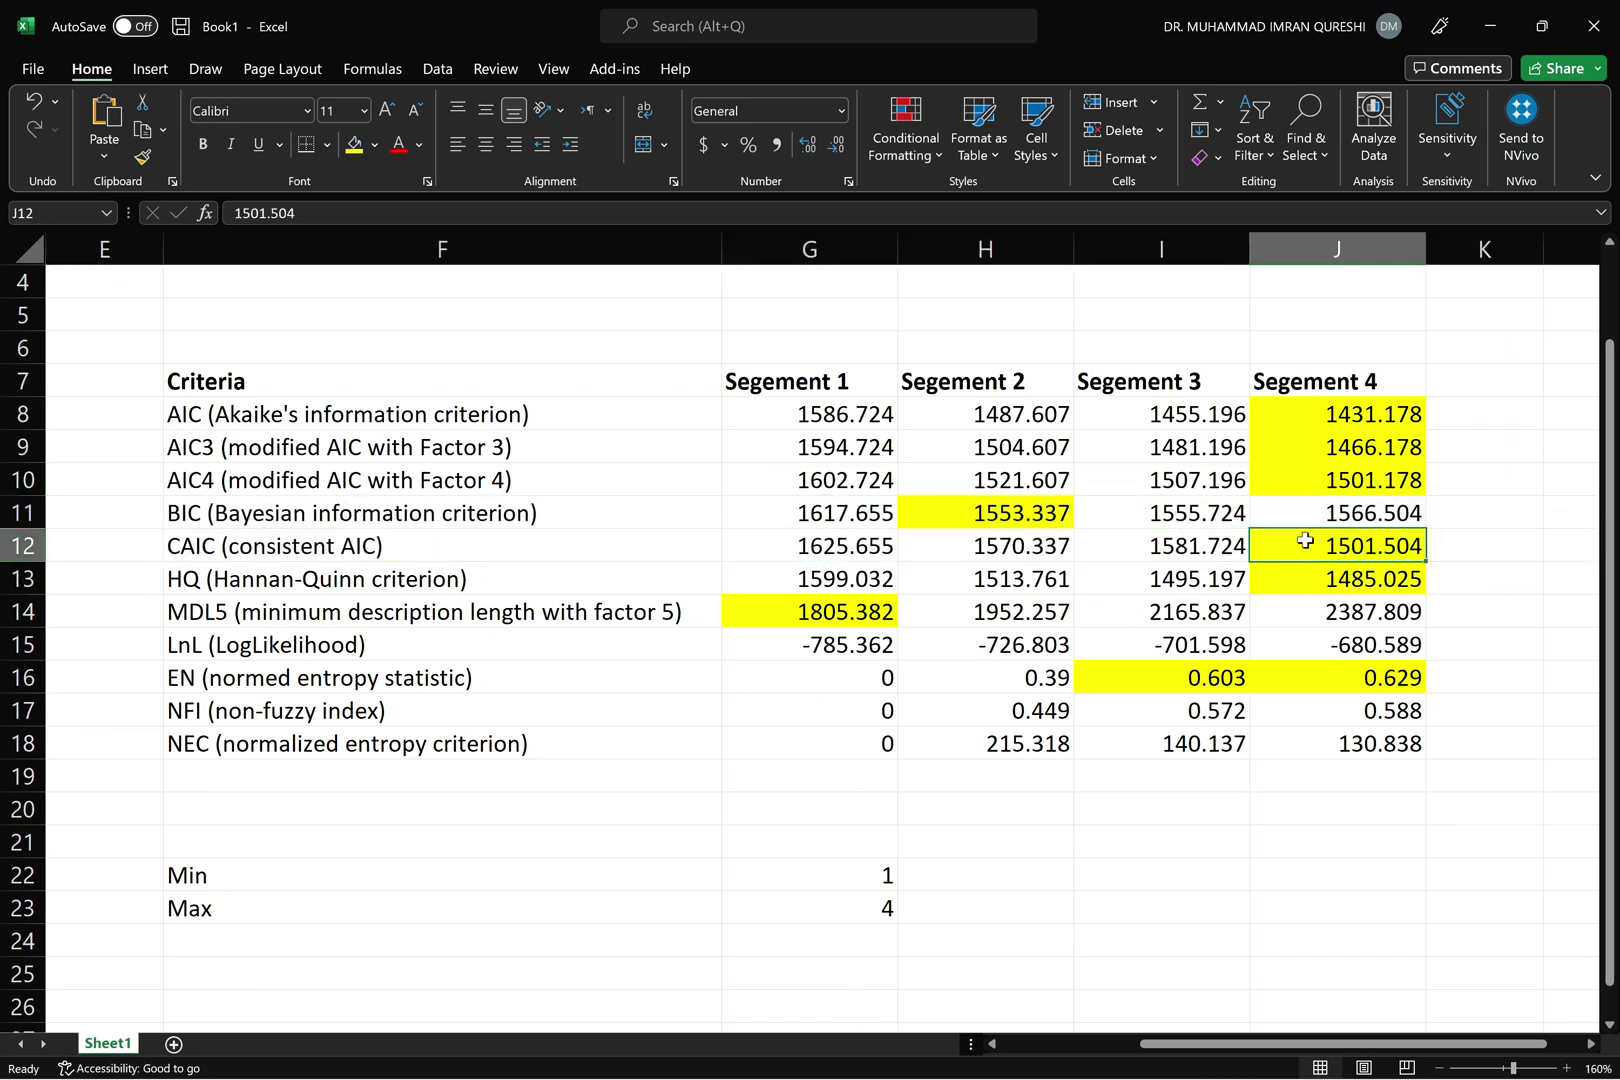
pyautogui.press('Up')
pyautogui.press('Up')
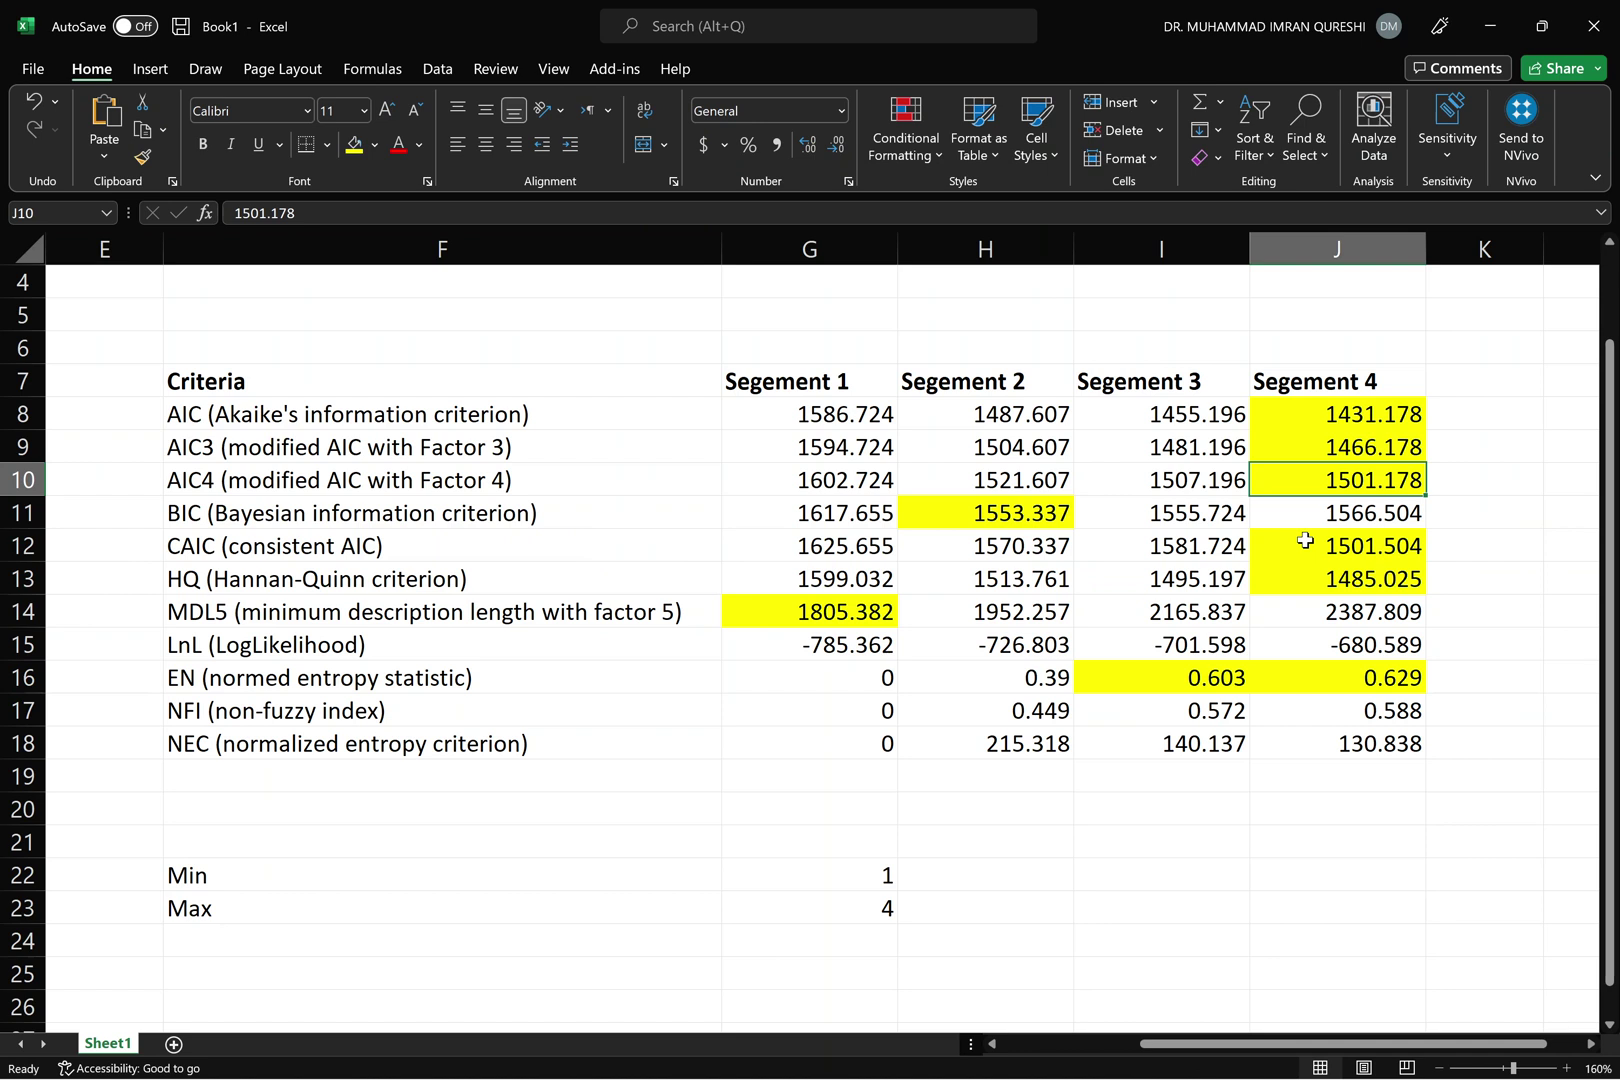
pyautogui.press('Down')
pyautogui.press('Down')
pyautogui.press('Down')
pyautogui.press('Up')
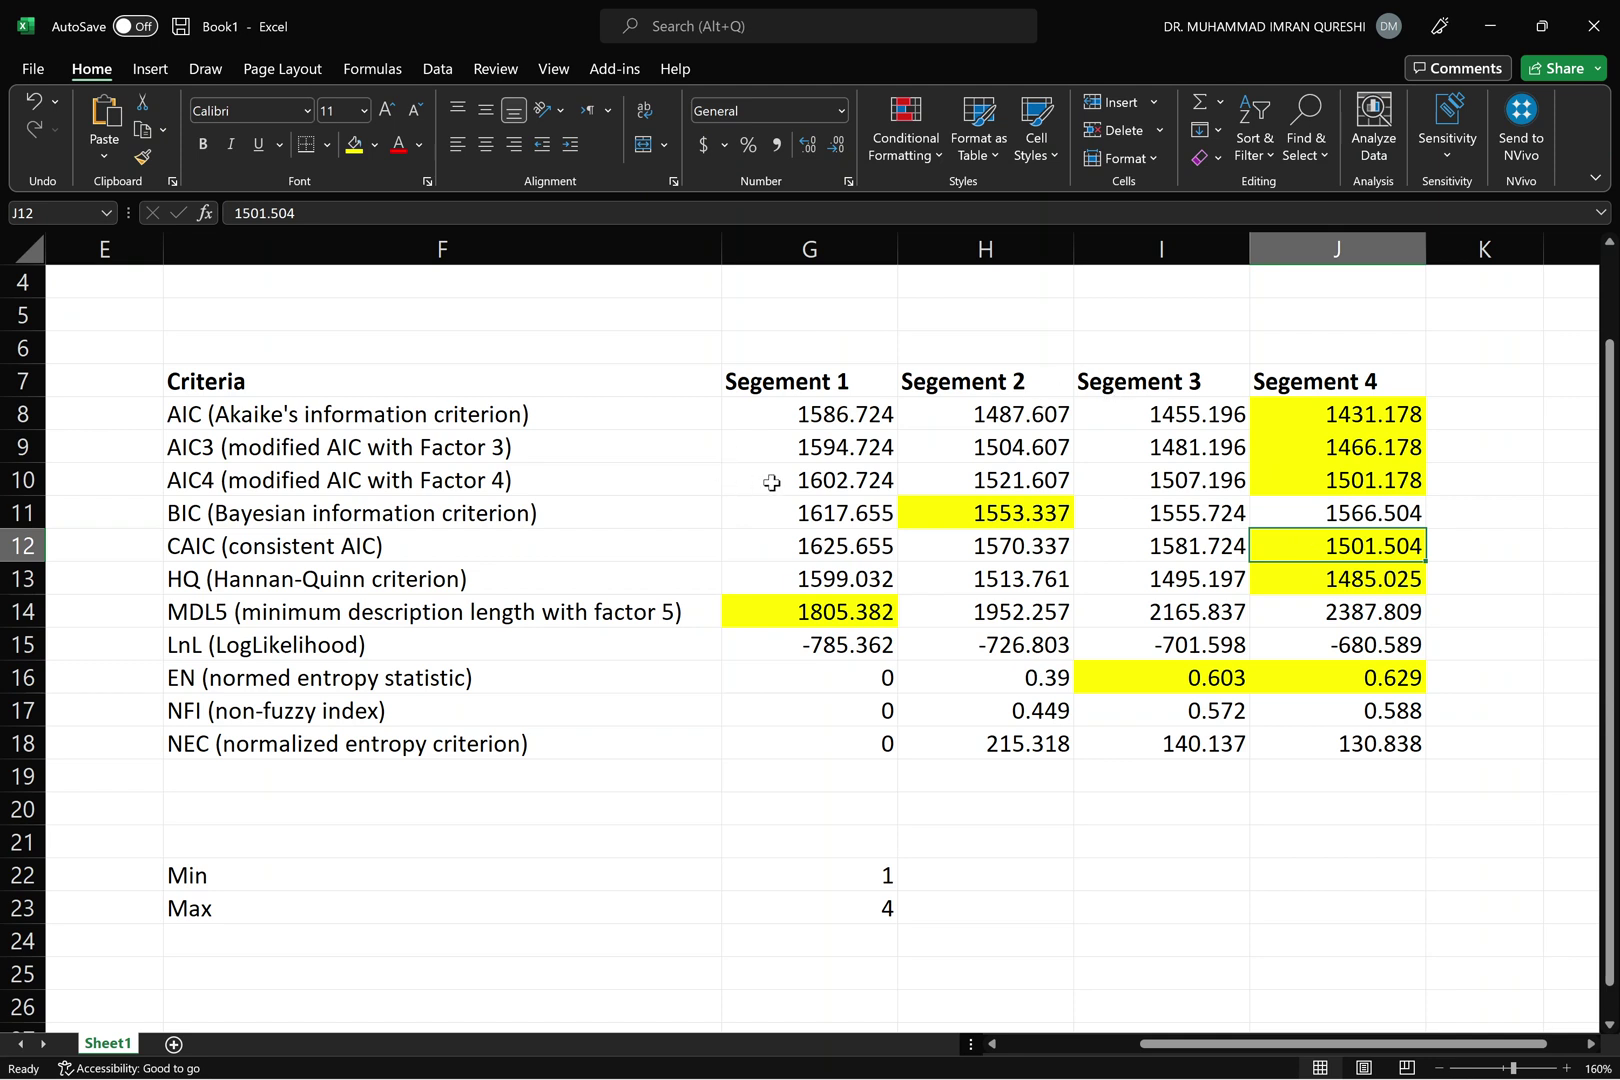
pyautogui.click(1152, 480)
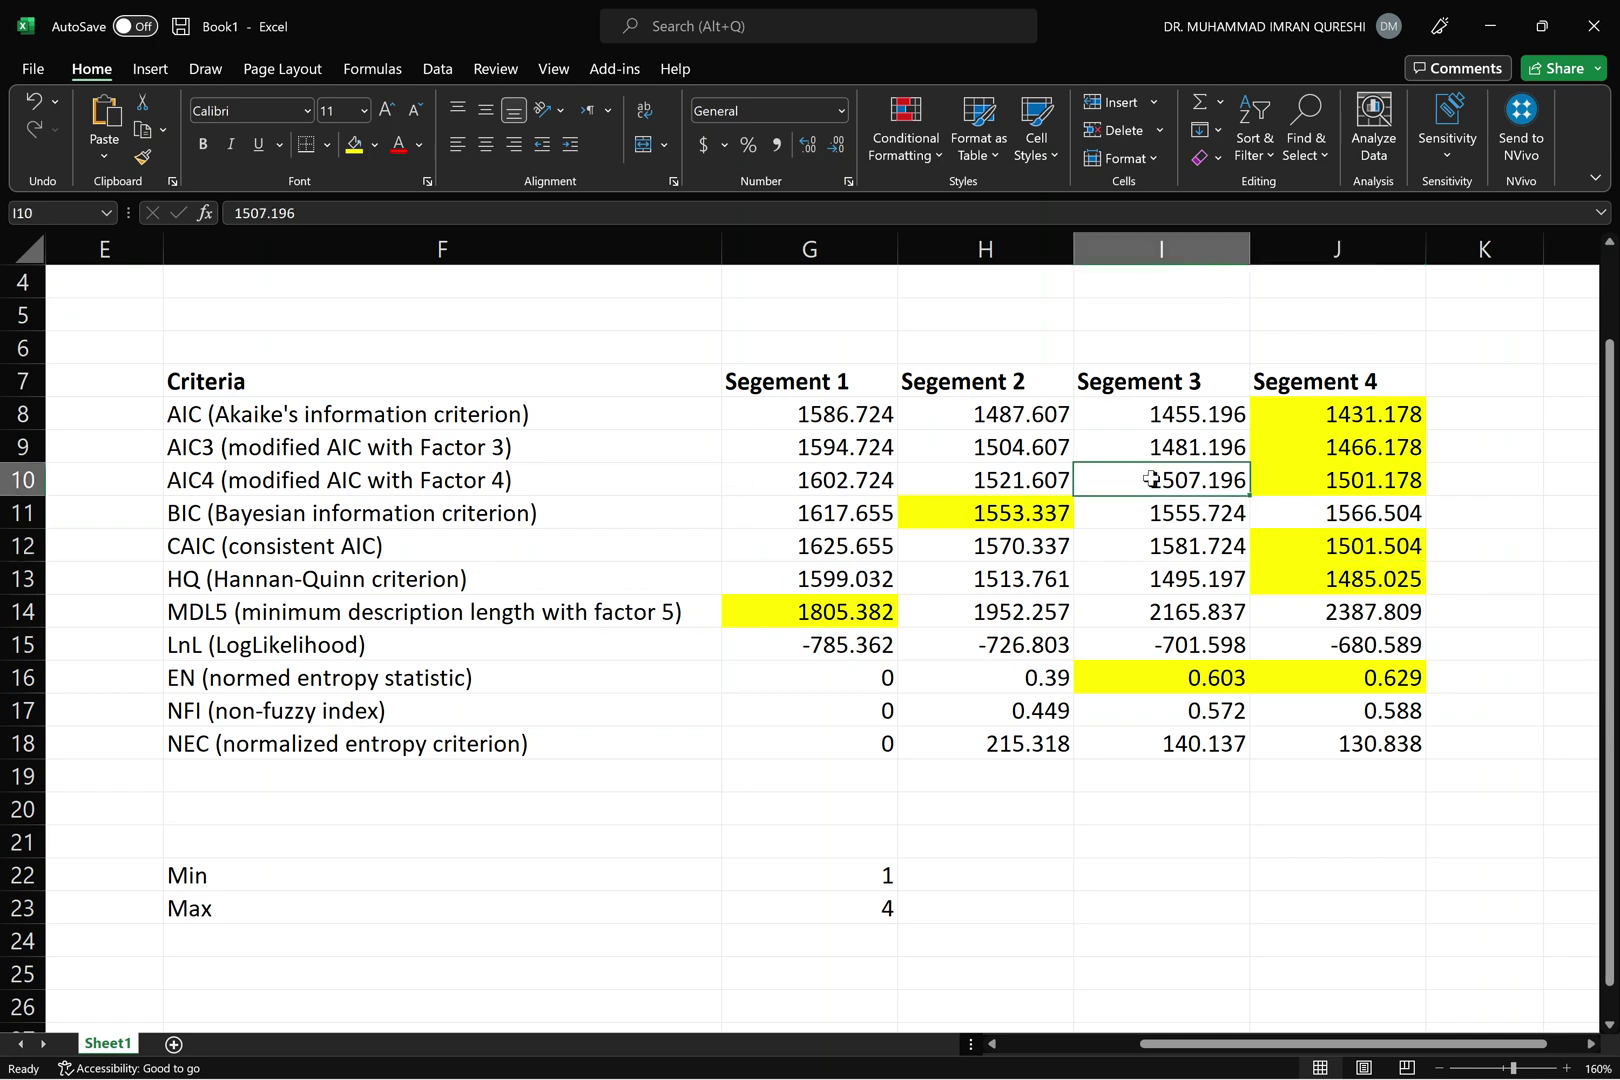
pyautogui.doubleClick(1169, 482)
pyautogui.doubleClick(1003, 478)
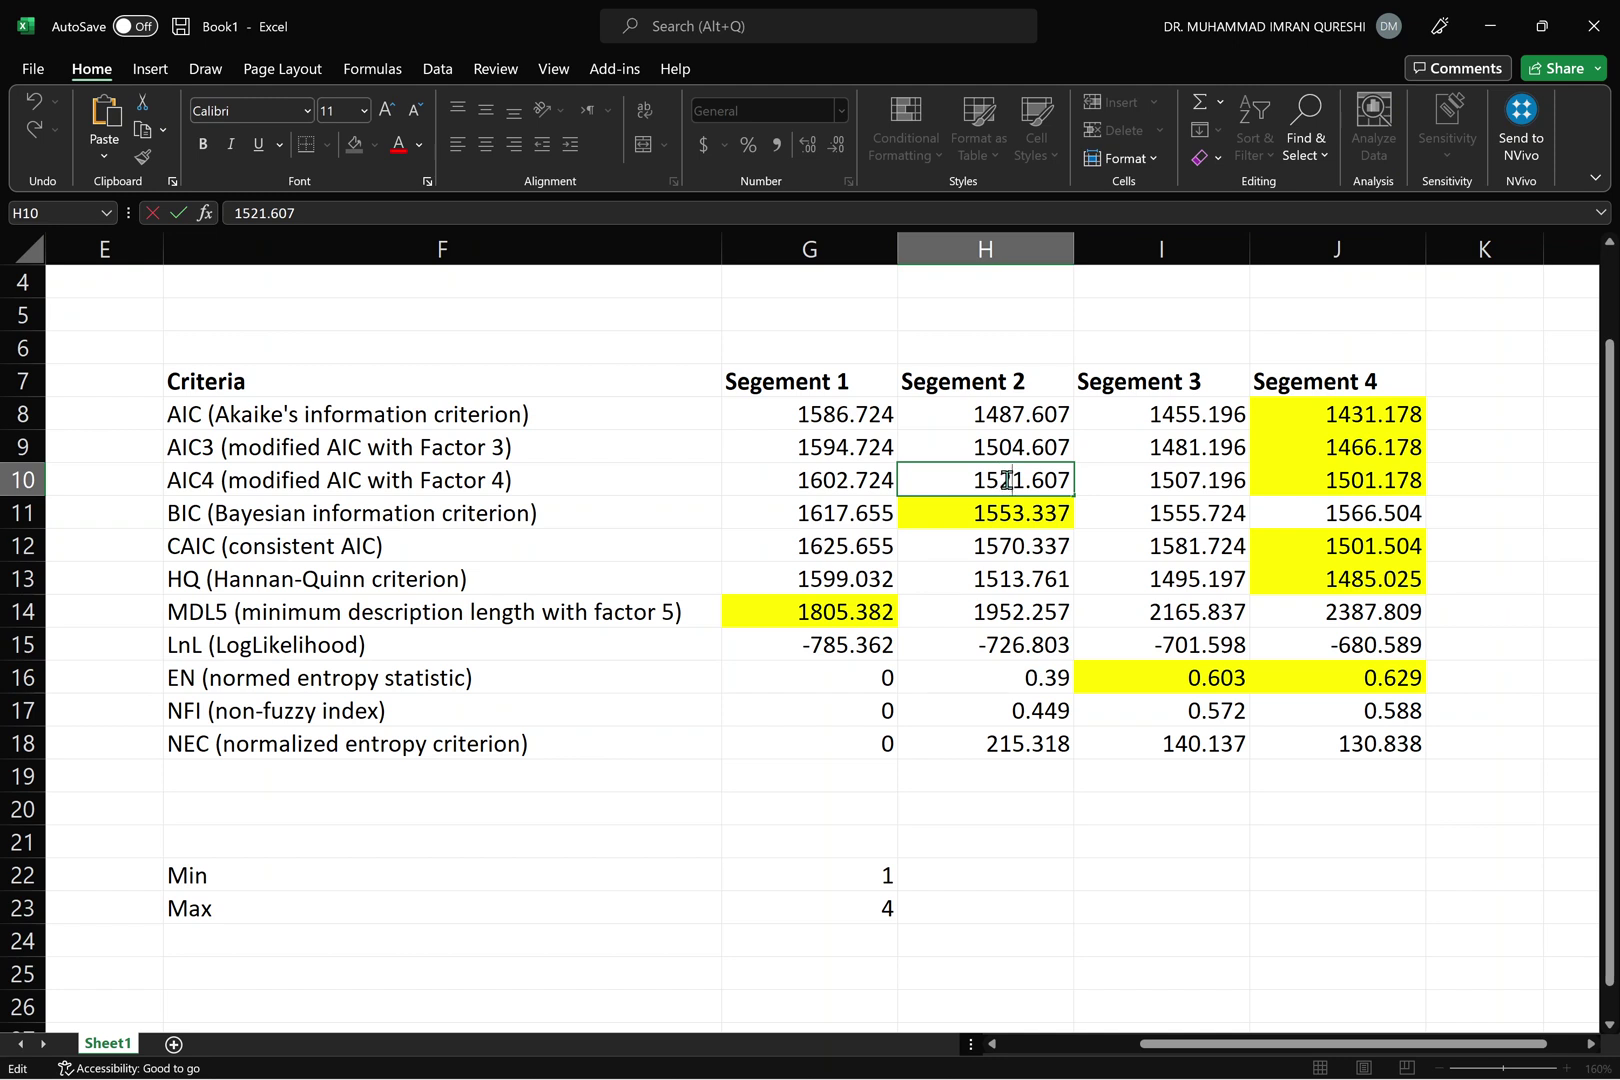
pyautogui.press('BackSpace')
pyautogui.write('4')
pyautogui.click(997, 582)
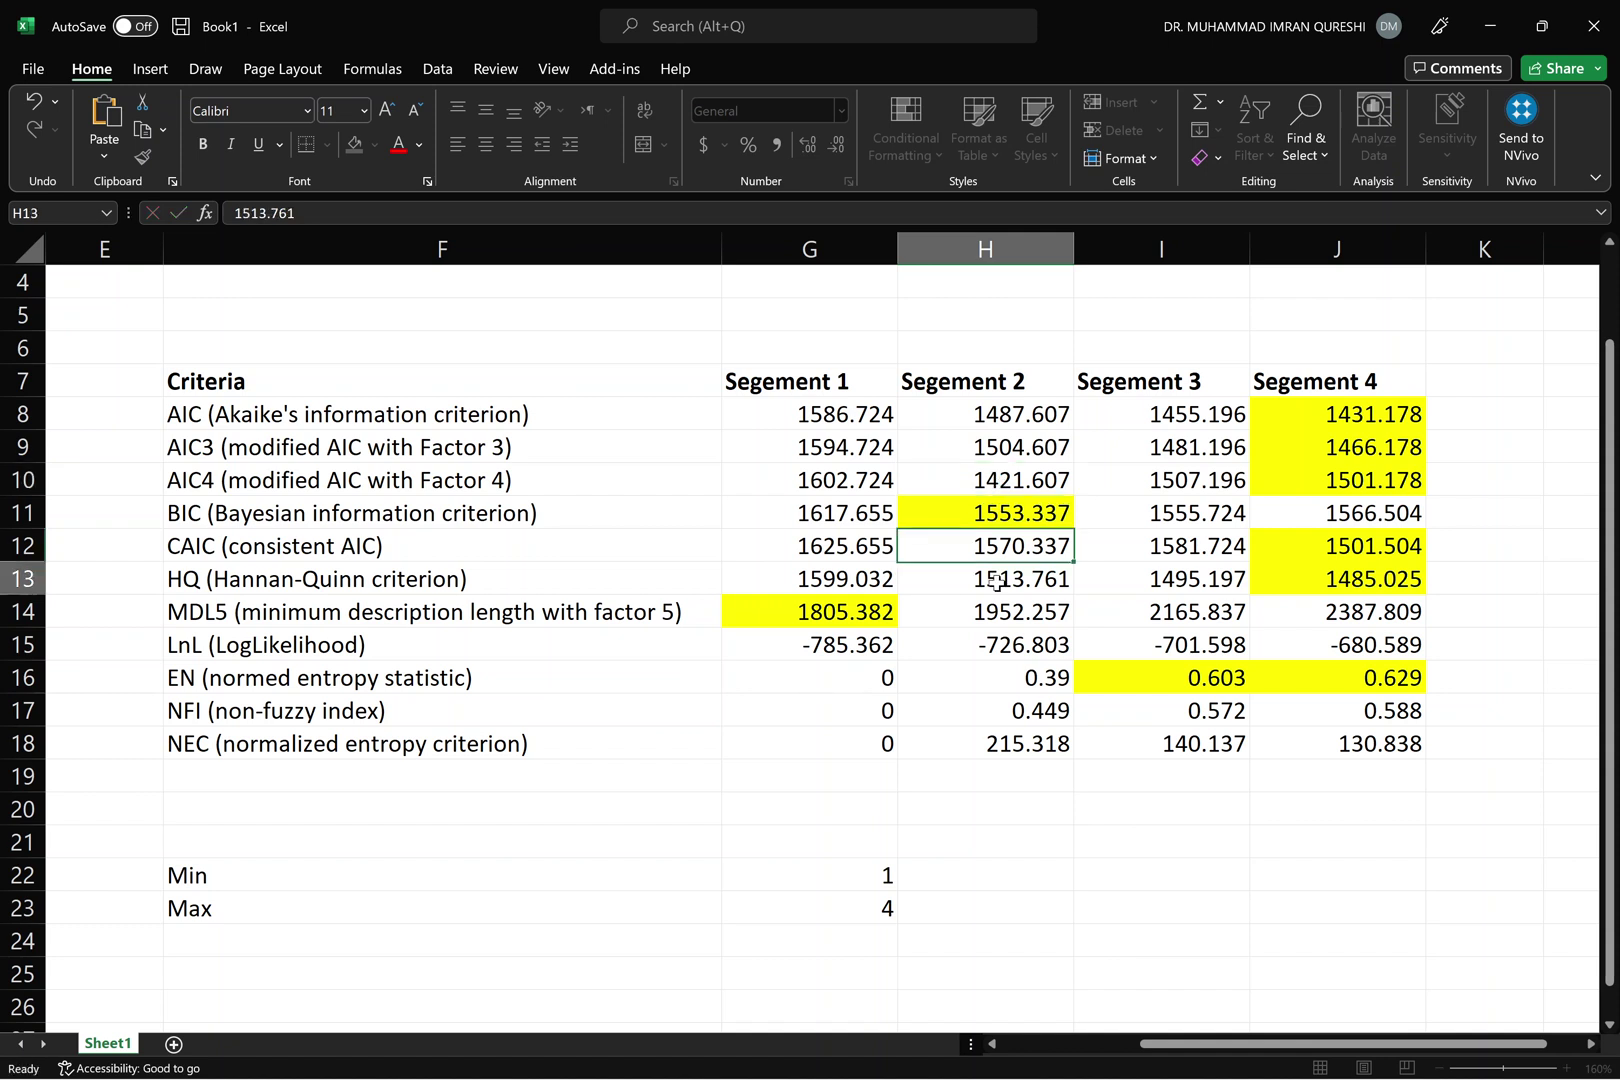
pyautogui.click(963, 474)
pyautogui.click(1316, 472)
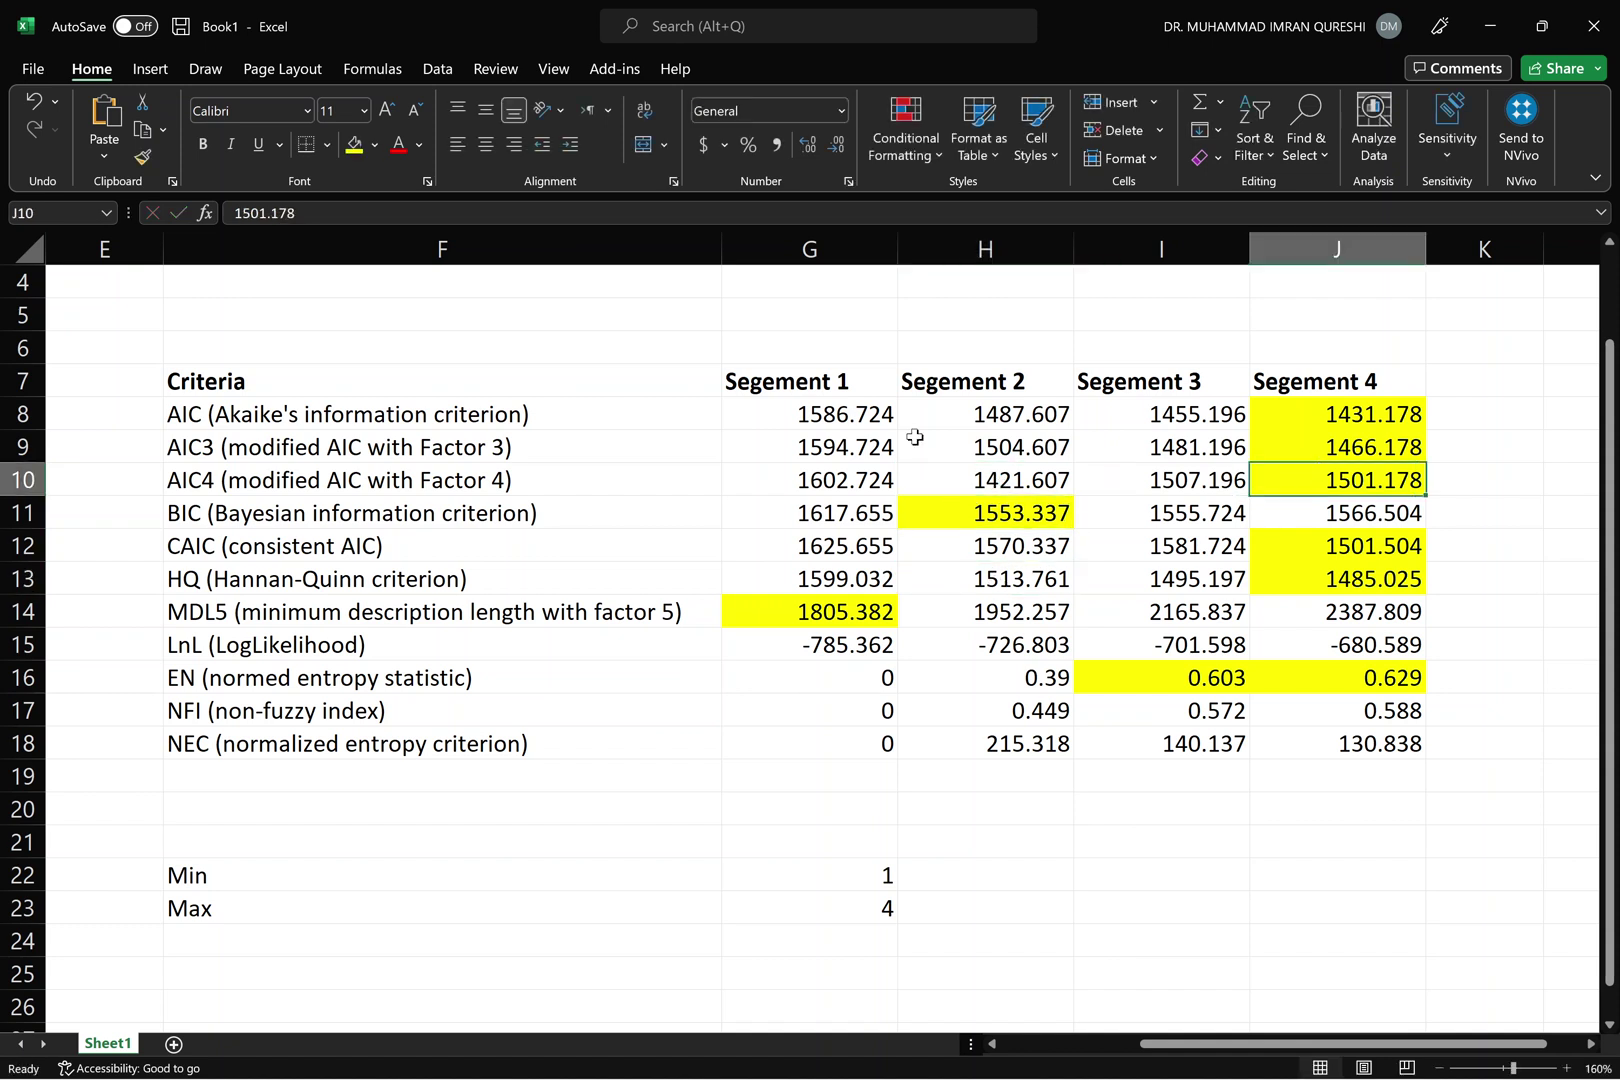
pyautogui.click(980, 477)
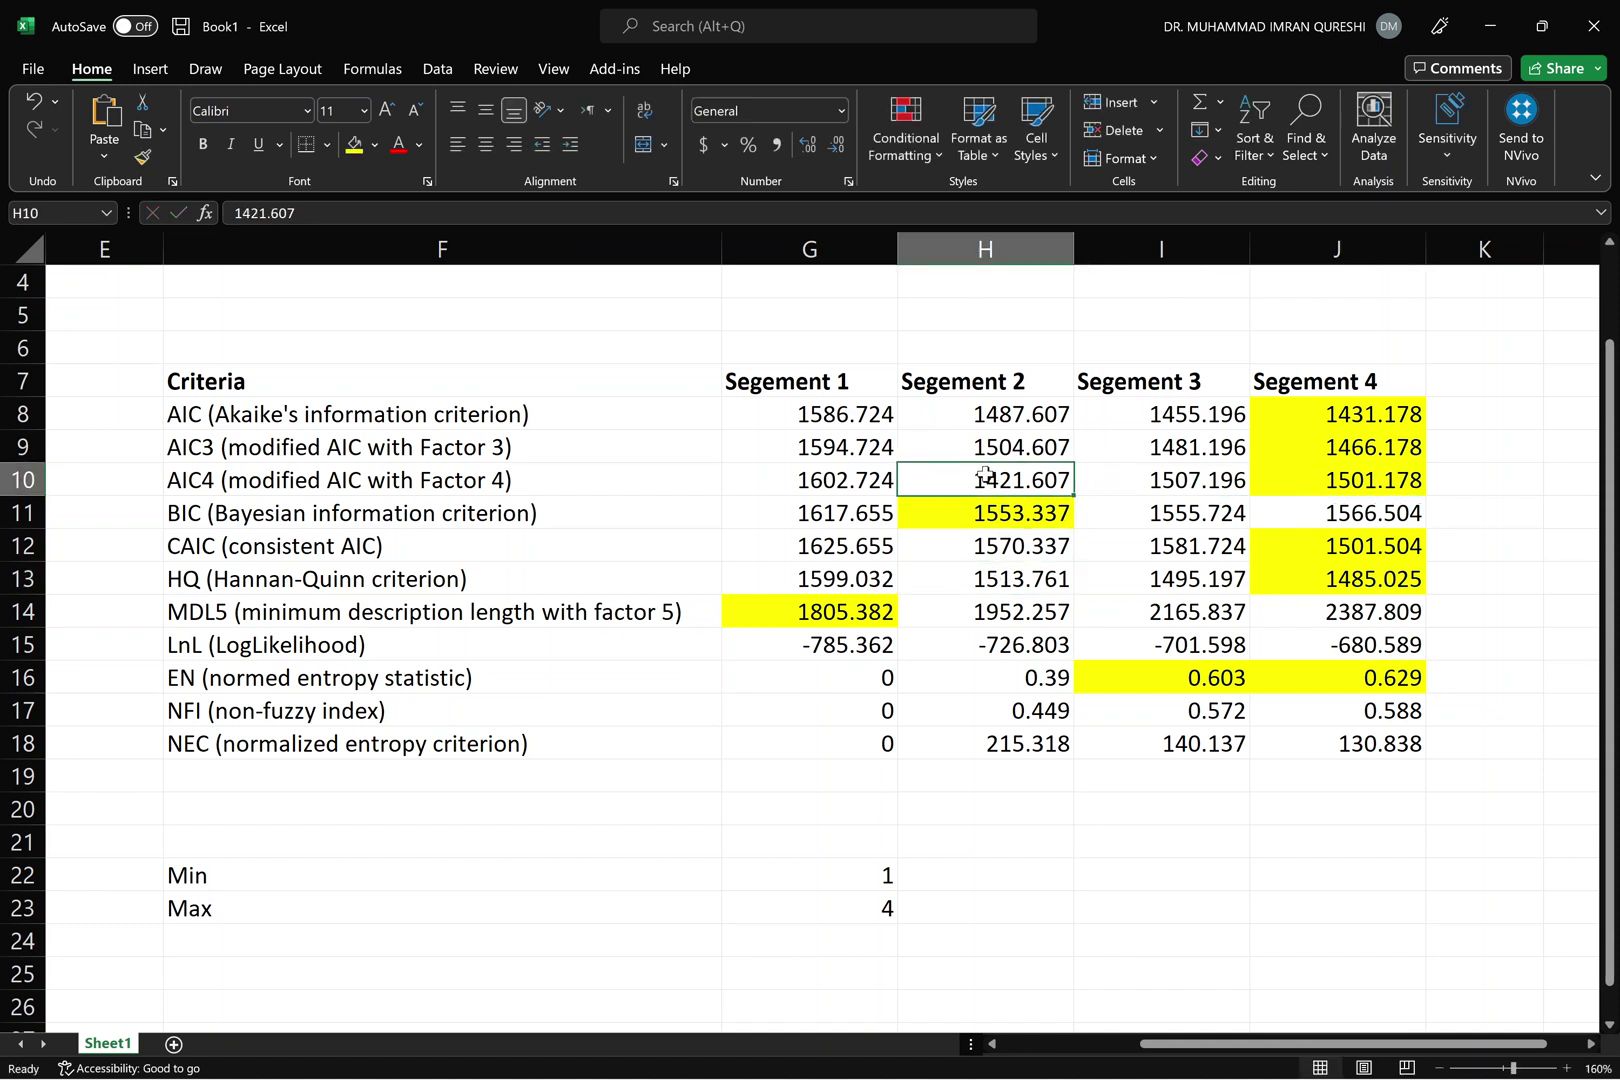
pyautogui.click(355, 143)
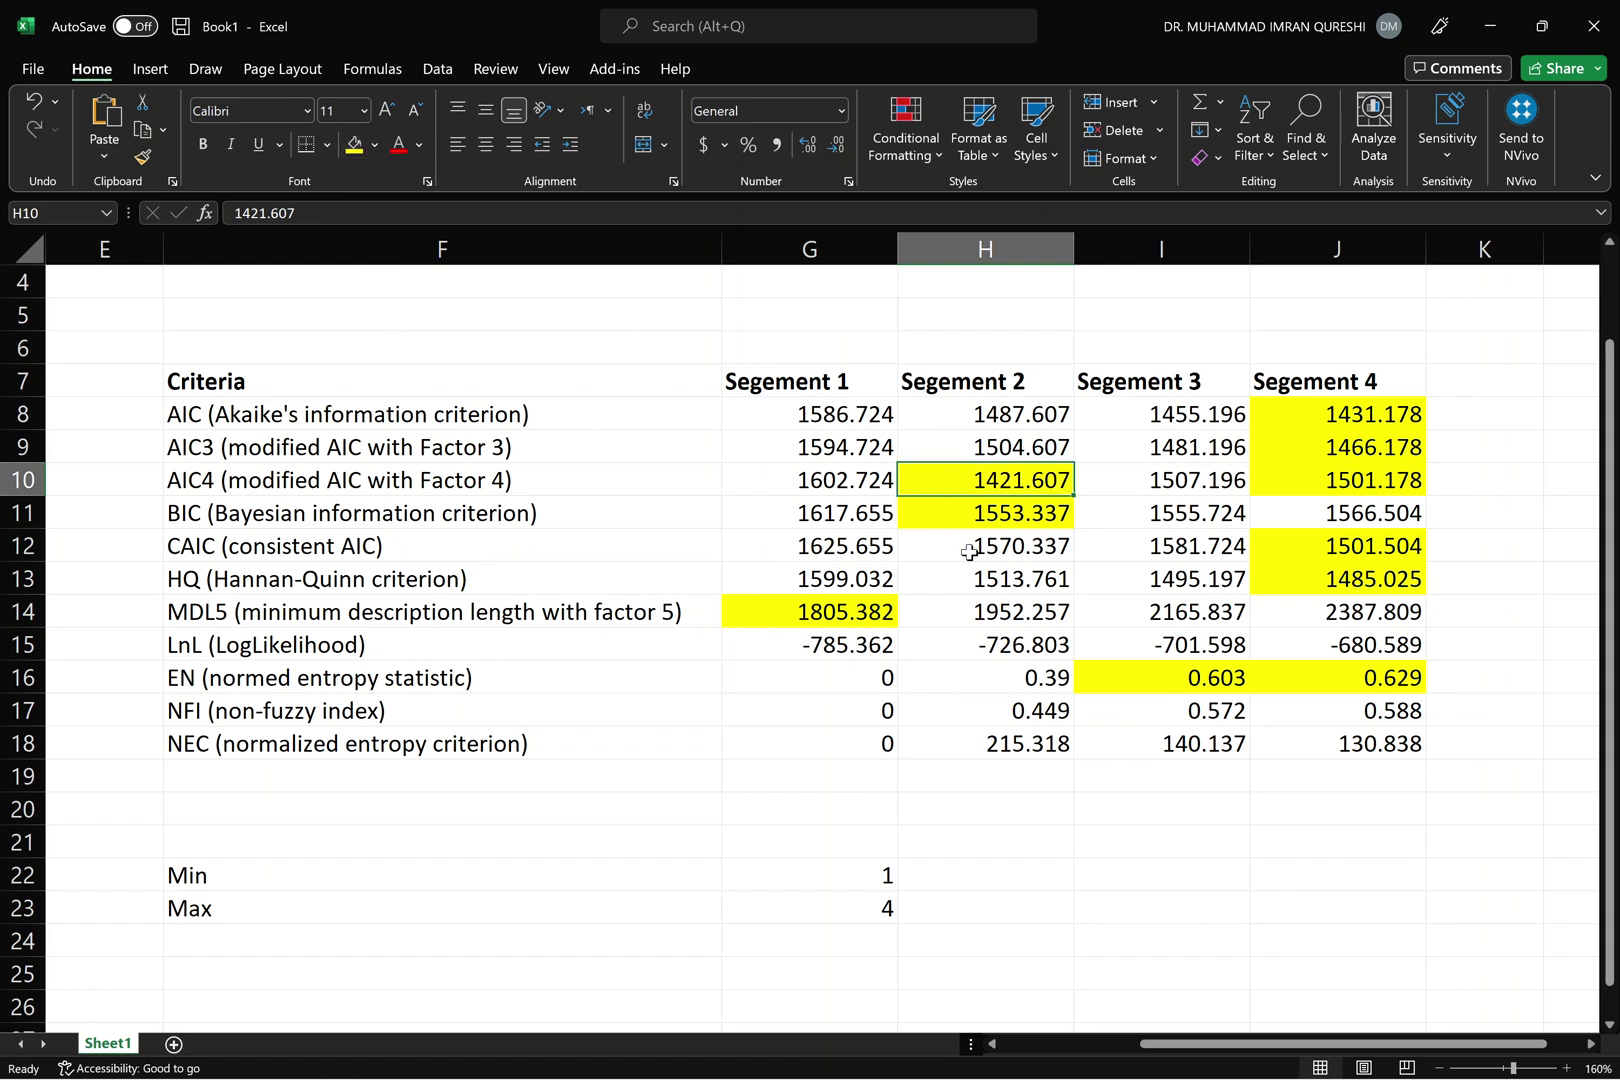
pyautogui.click(1310, 478)
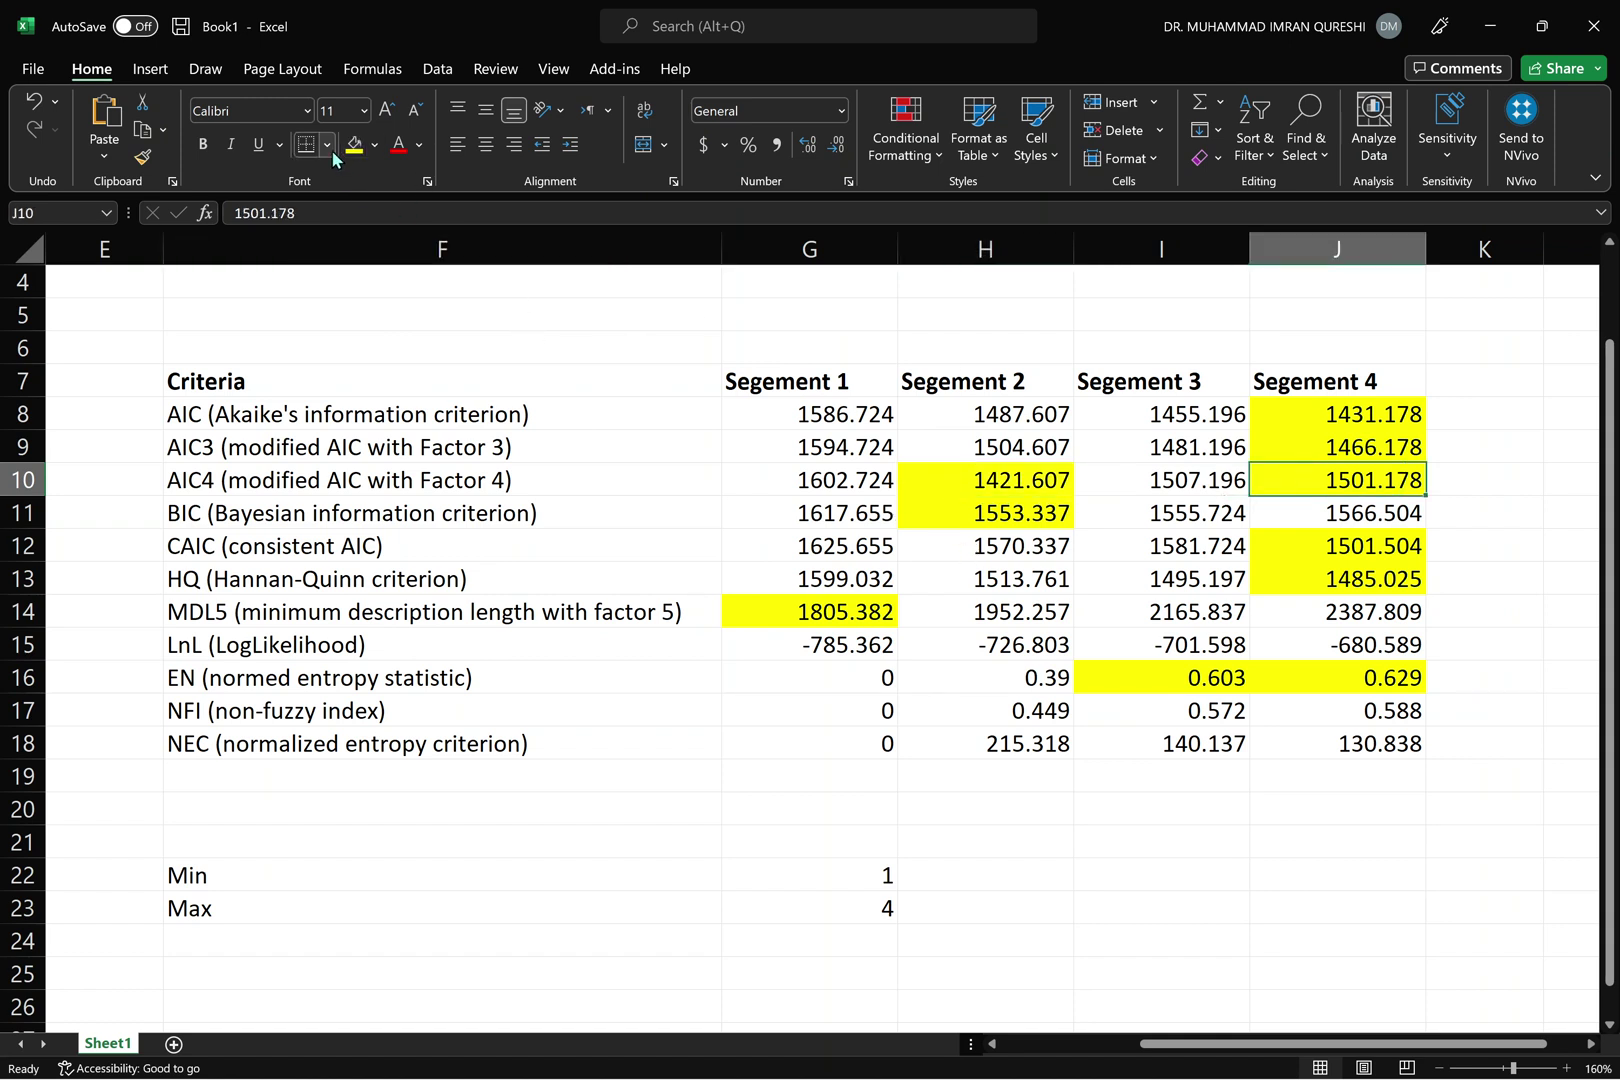
pyautogui.hotkey('ctrl', 'z')
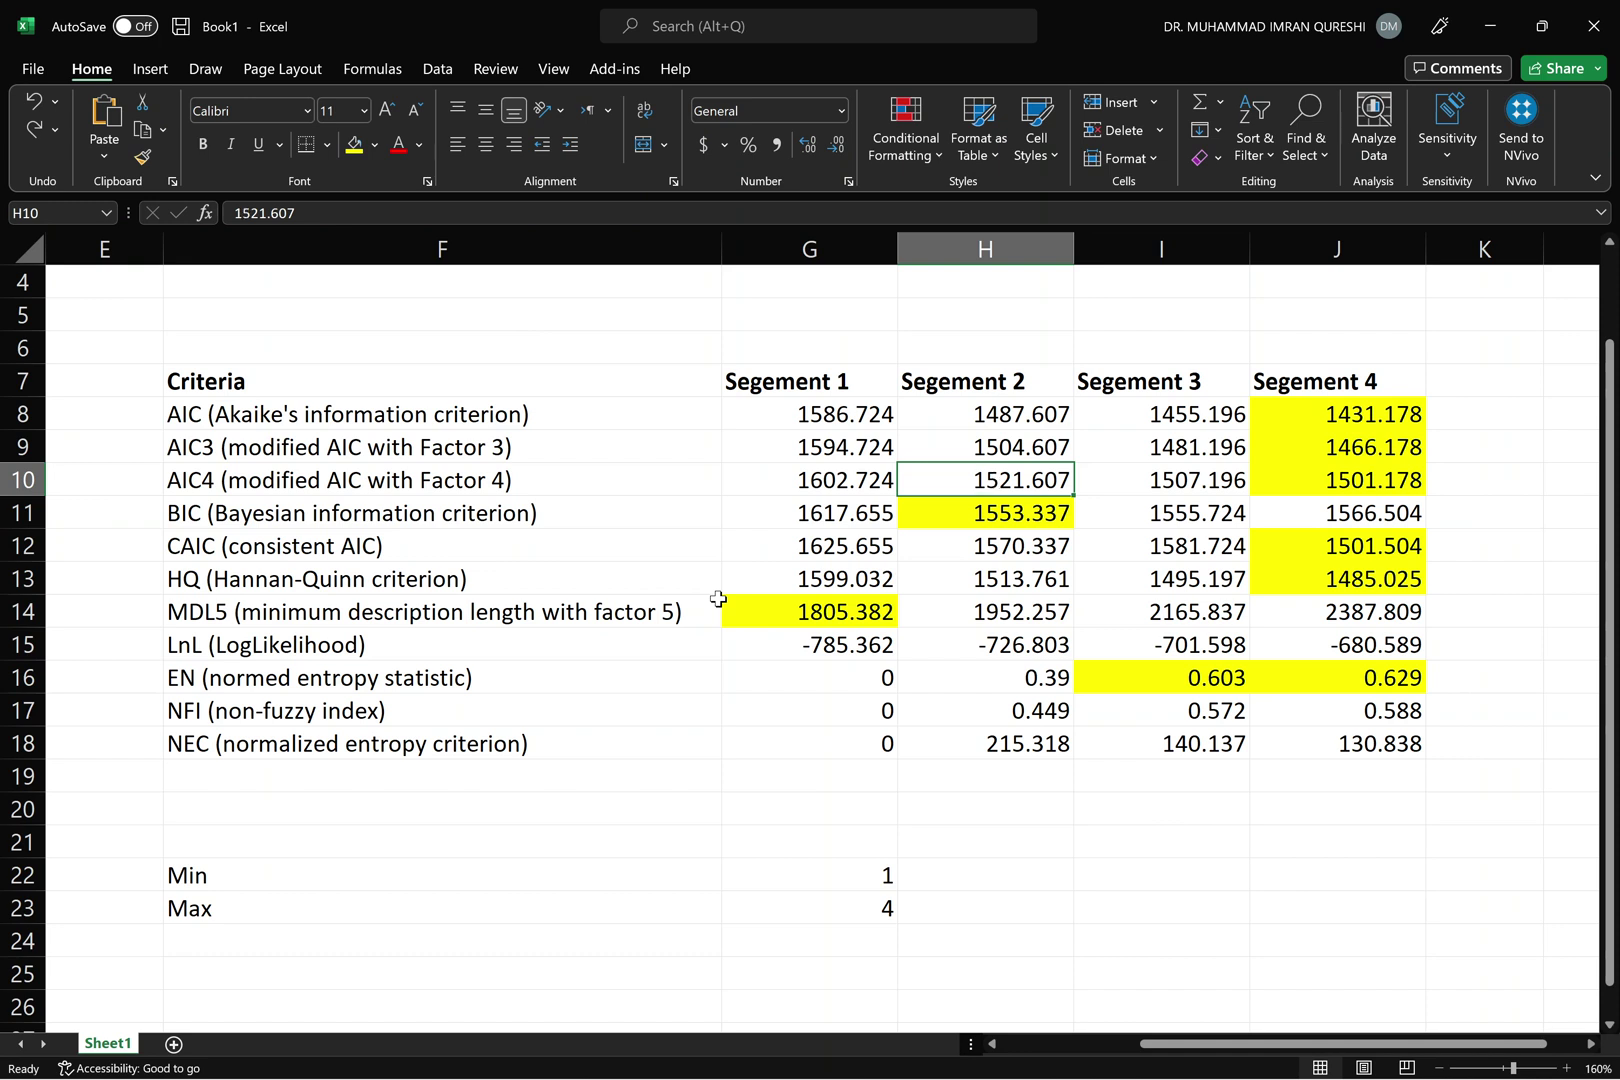
# Set the Segment 2 AIC3 value in H9 to 1404.607 and highlight the cell in yellow
pyautogui.click(989, 443)
pyautogui.doubleClick(989, 443)
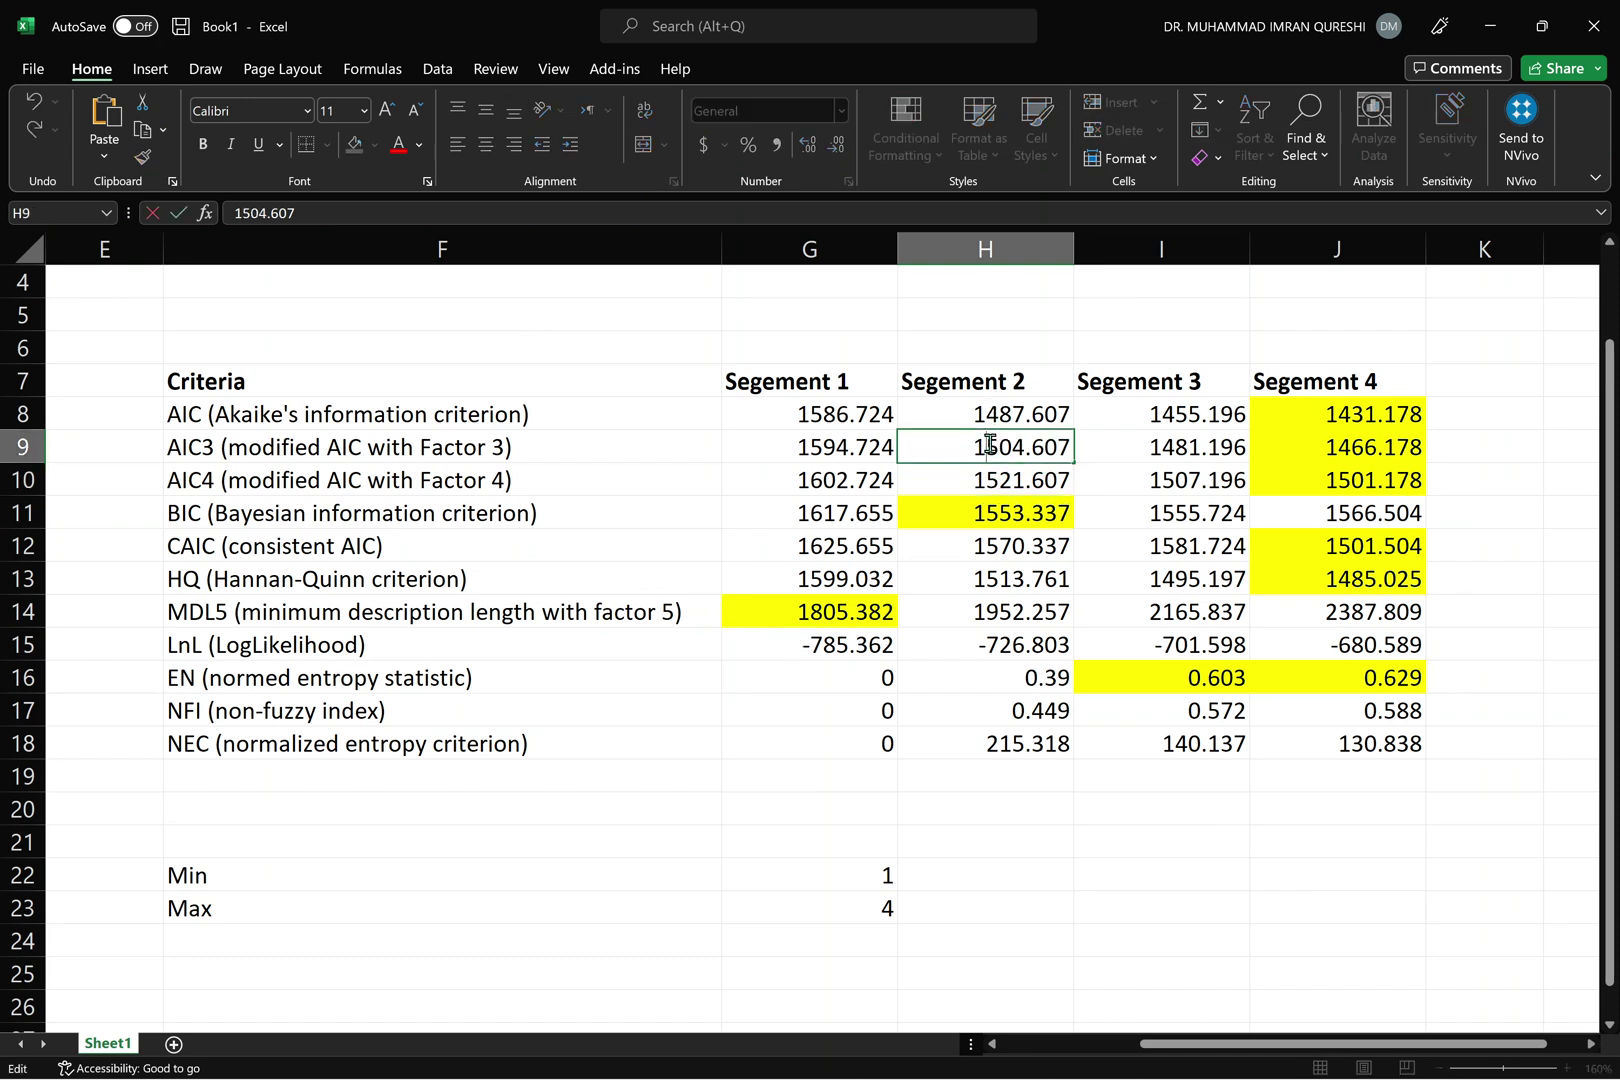
pyautogui.press('BackSpace')
pyautogui.write('4')
pyautogui.press('Return')
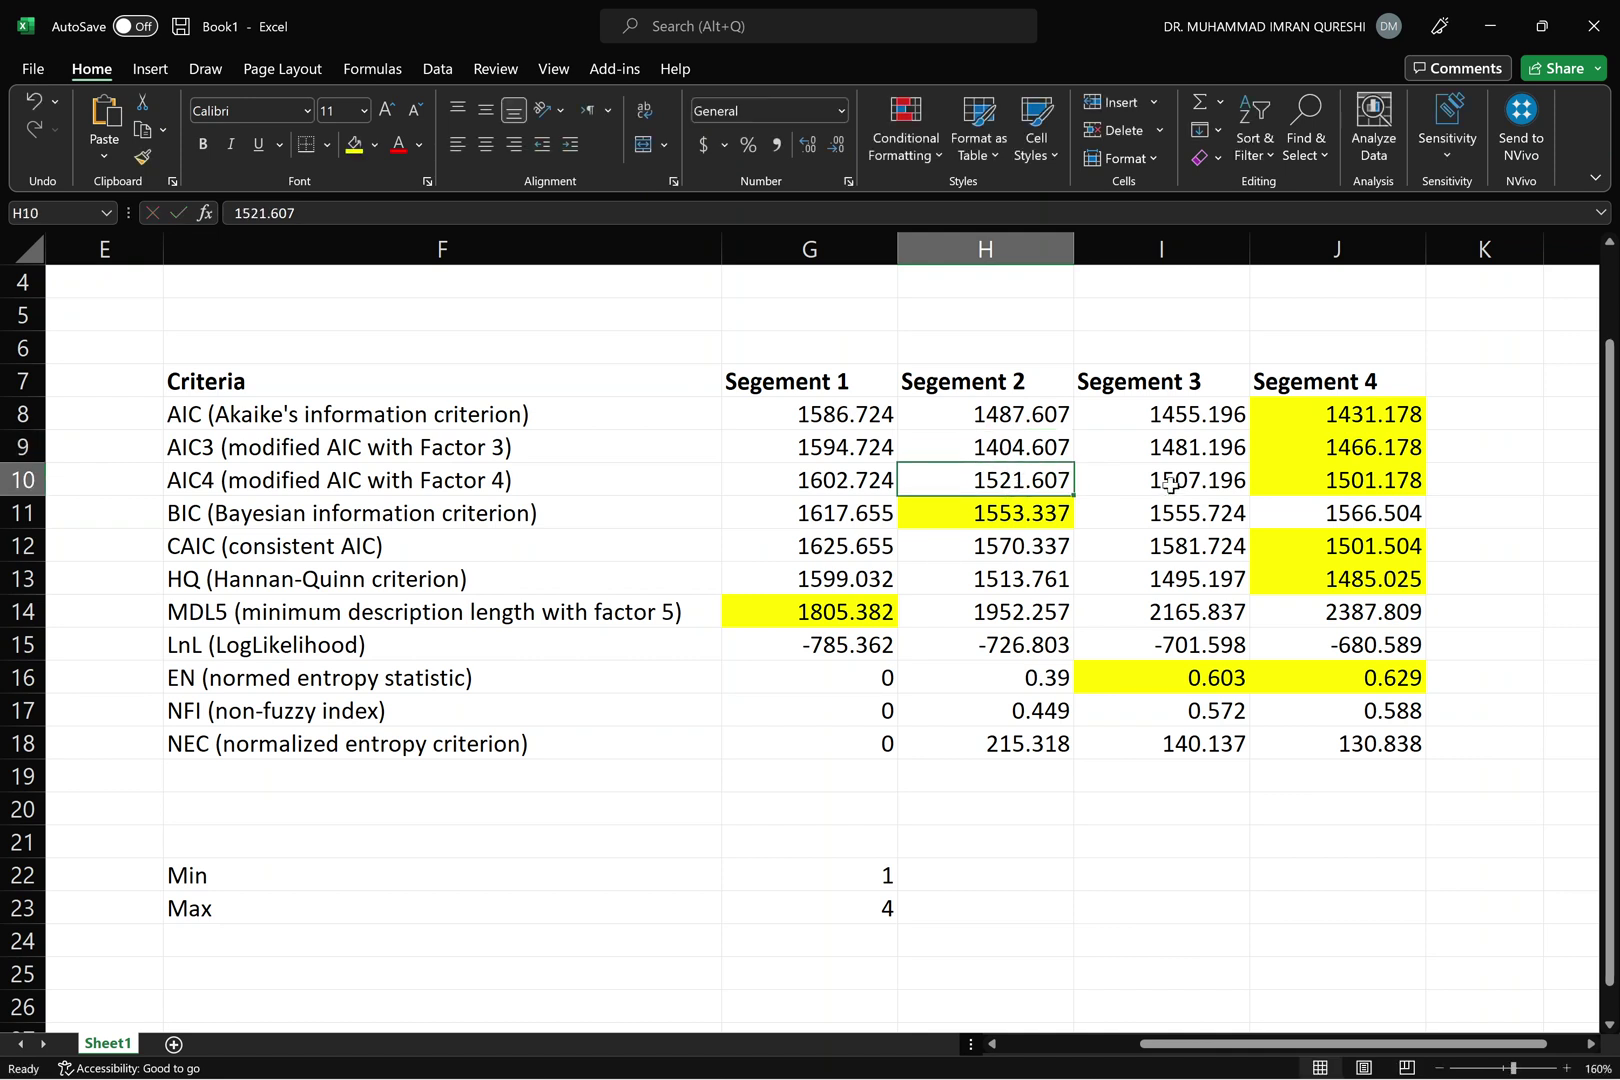
pyautogui.click(964, 446)
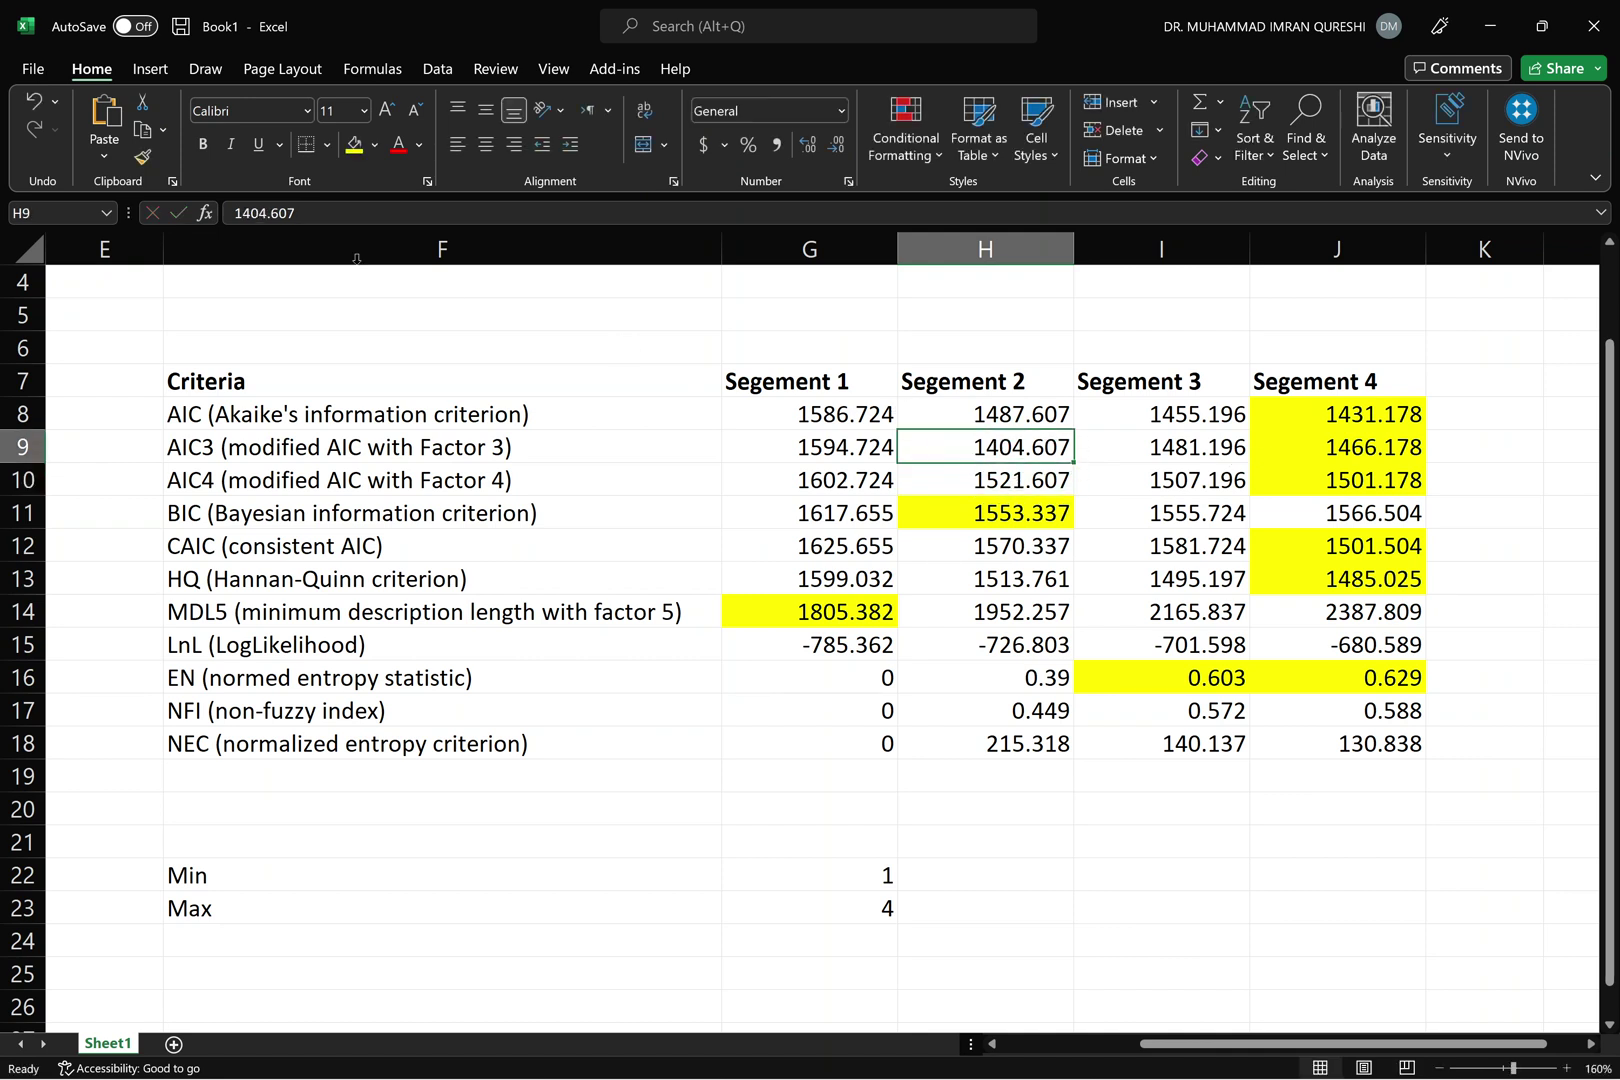
pyautogui.click(354, 144)
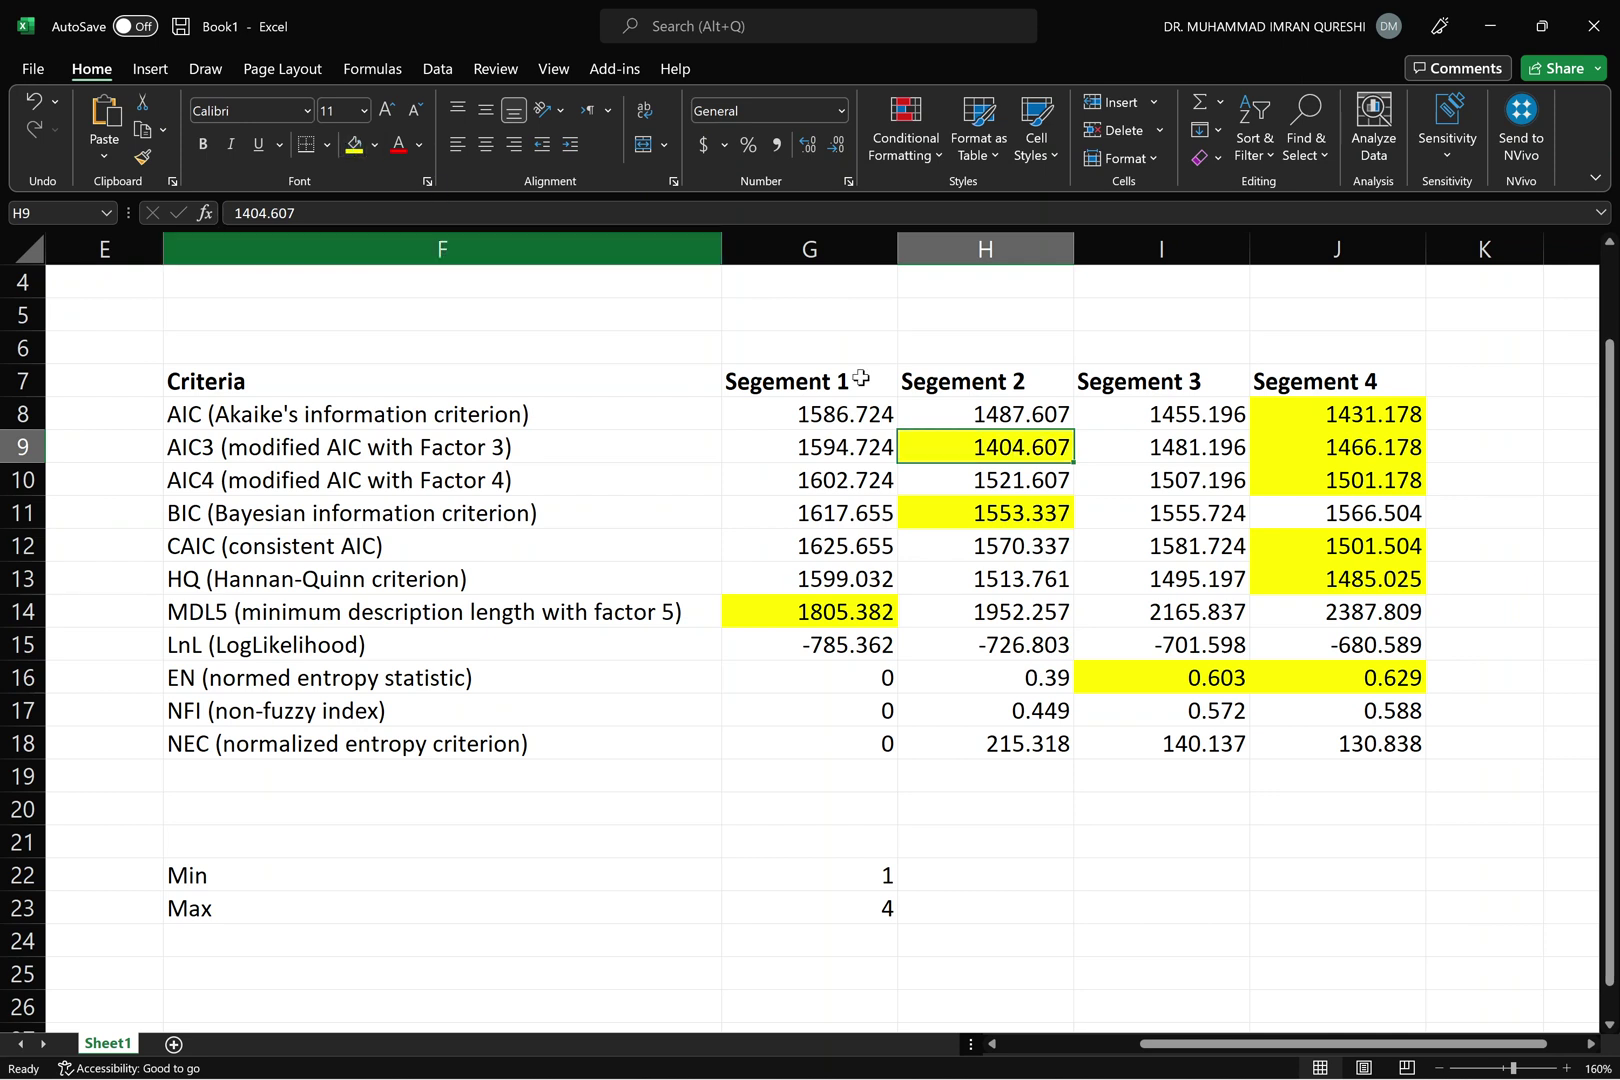
# Remove the yellow fill from the Segment 4 AIC3 value in J9
pyautogui.click(1295, 447)
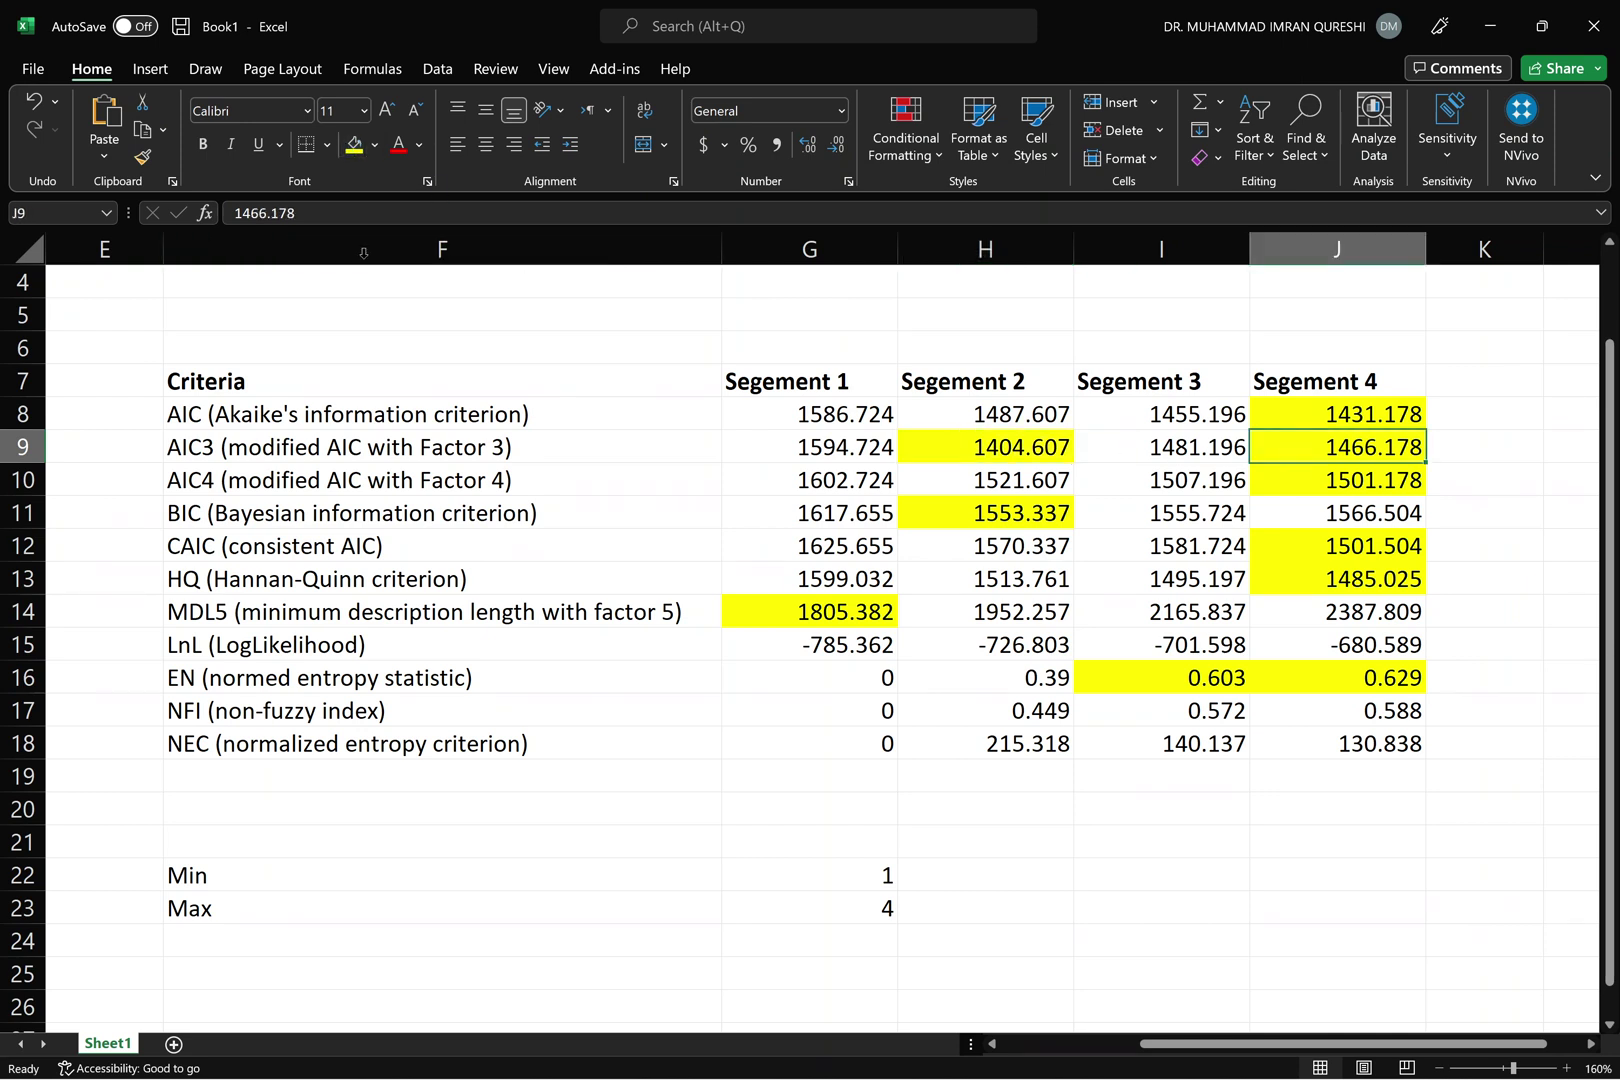
pyautogui.click(369, 146)
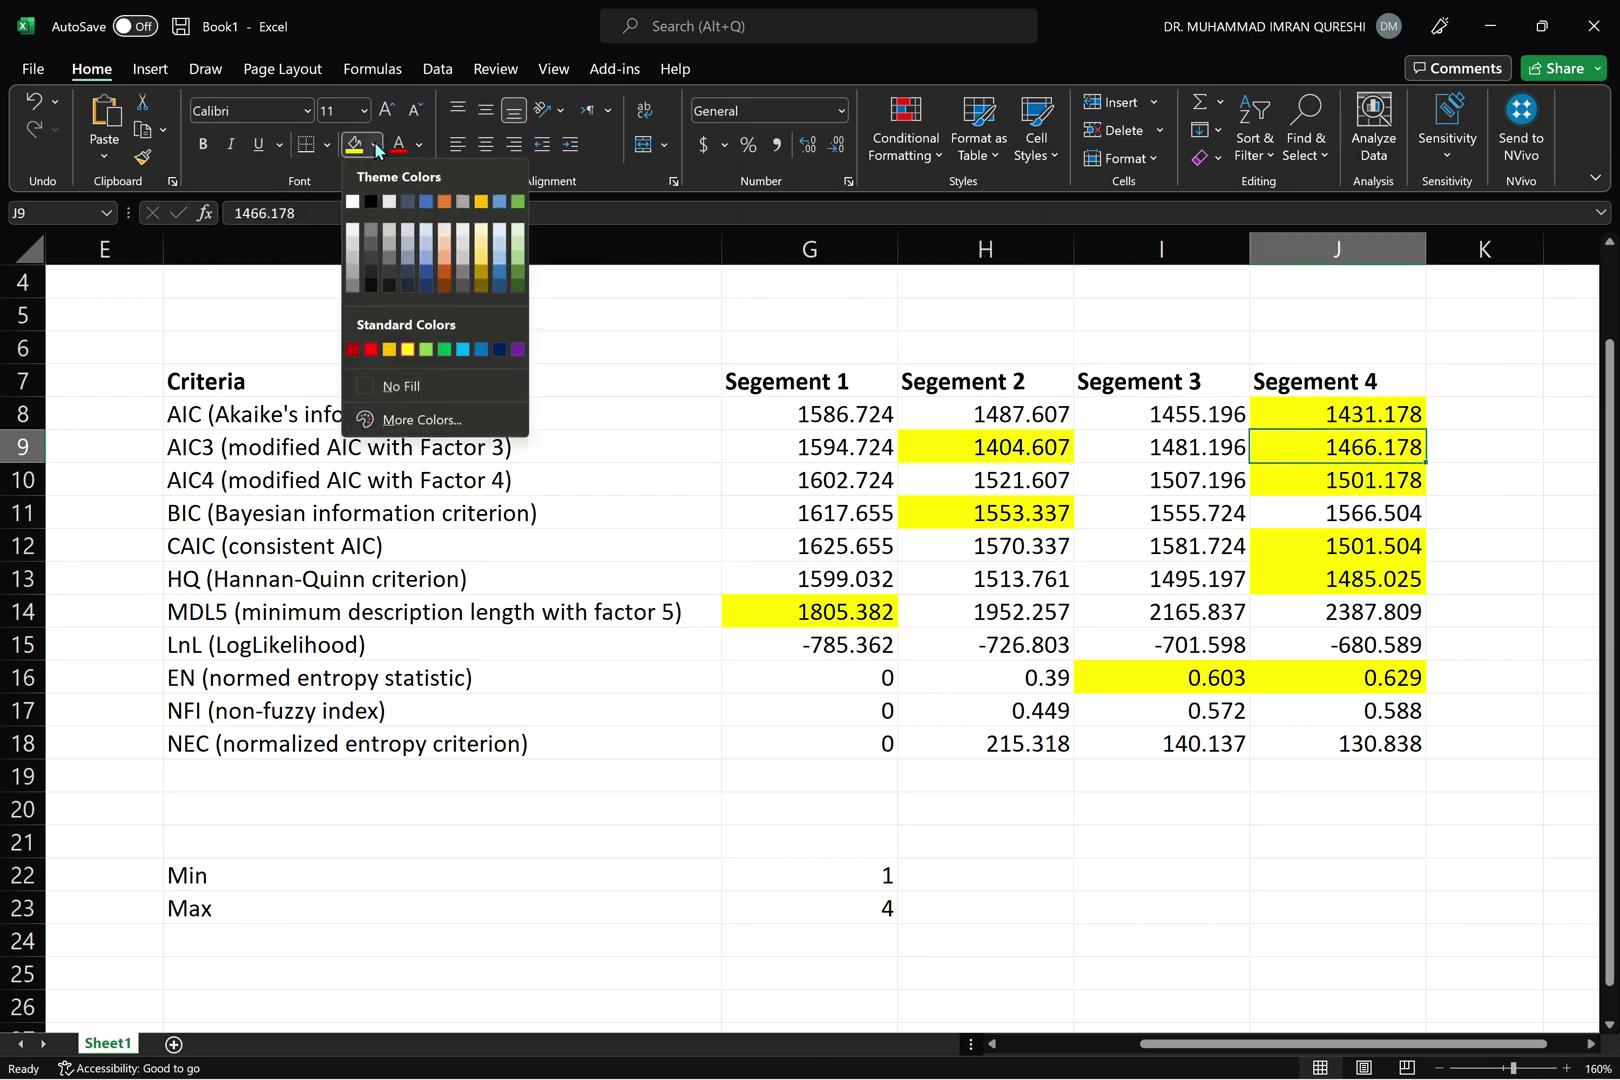
pyautogui.click(390, 390)
# Check whether the highlighted AIC3 and BIC cells in Segment 2 agree, and compare the EN values in H16 to J16
pyautogui.press('Left')
pyautogui.press('Left')
pyautogui.press('Left')
pyautogui.press('Left')
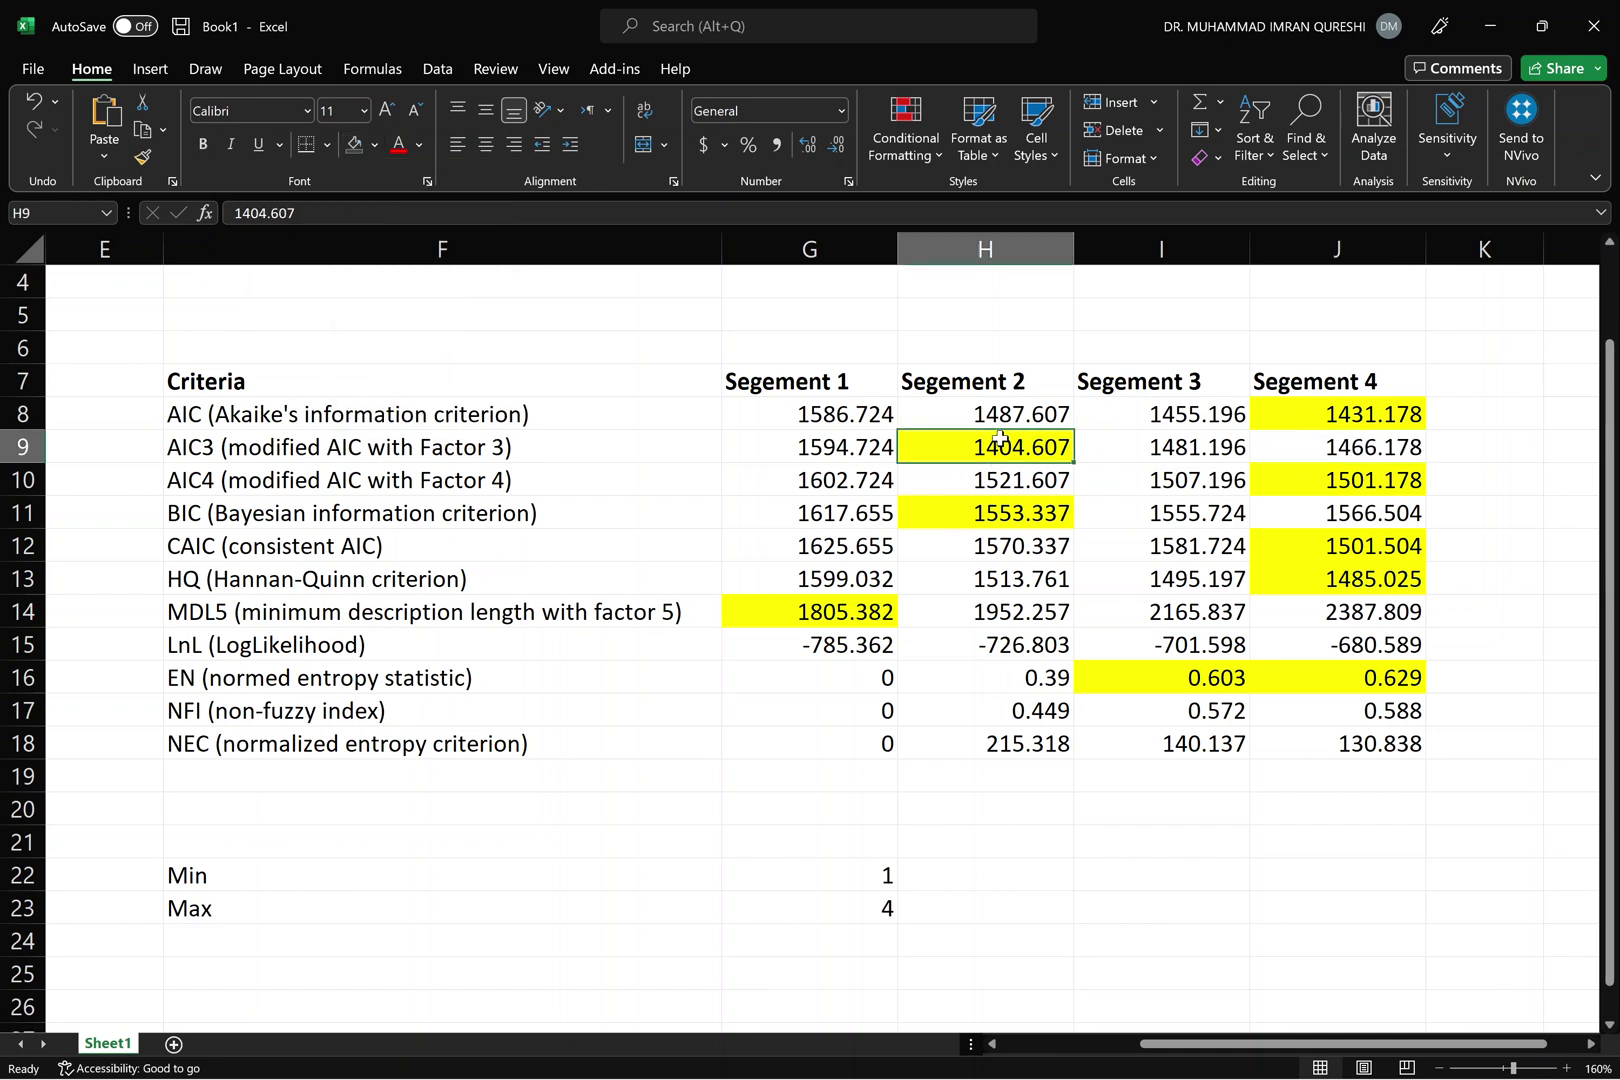
pyautogui.press('Right')
pyautogui.click(1000, 438)
pyautogui.press('Down')
pyautogui.press('Down')
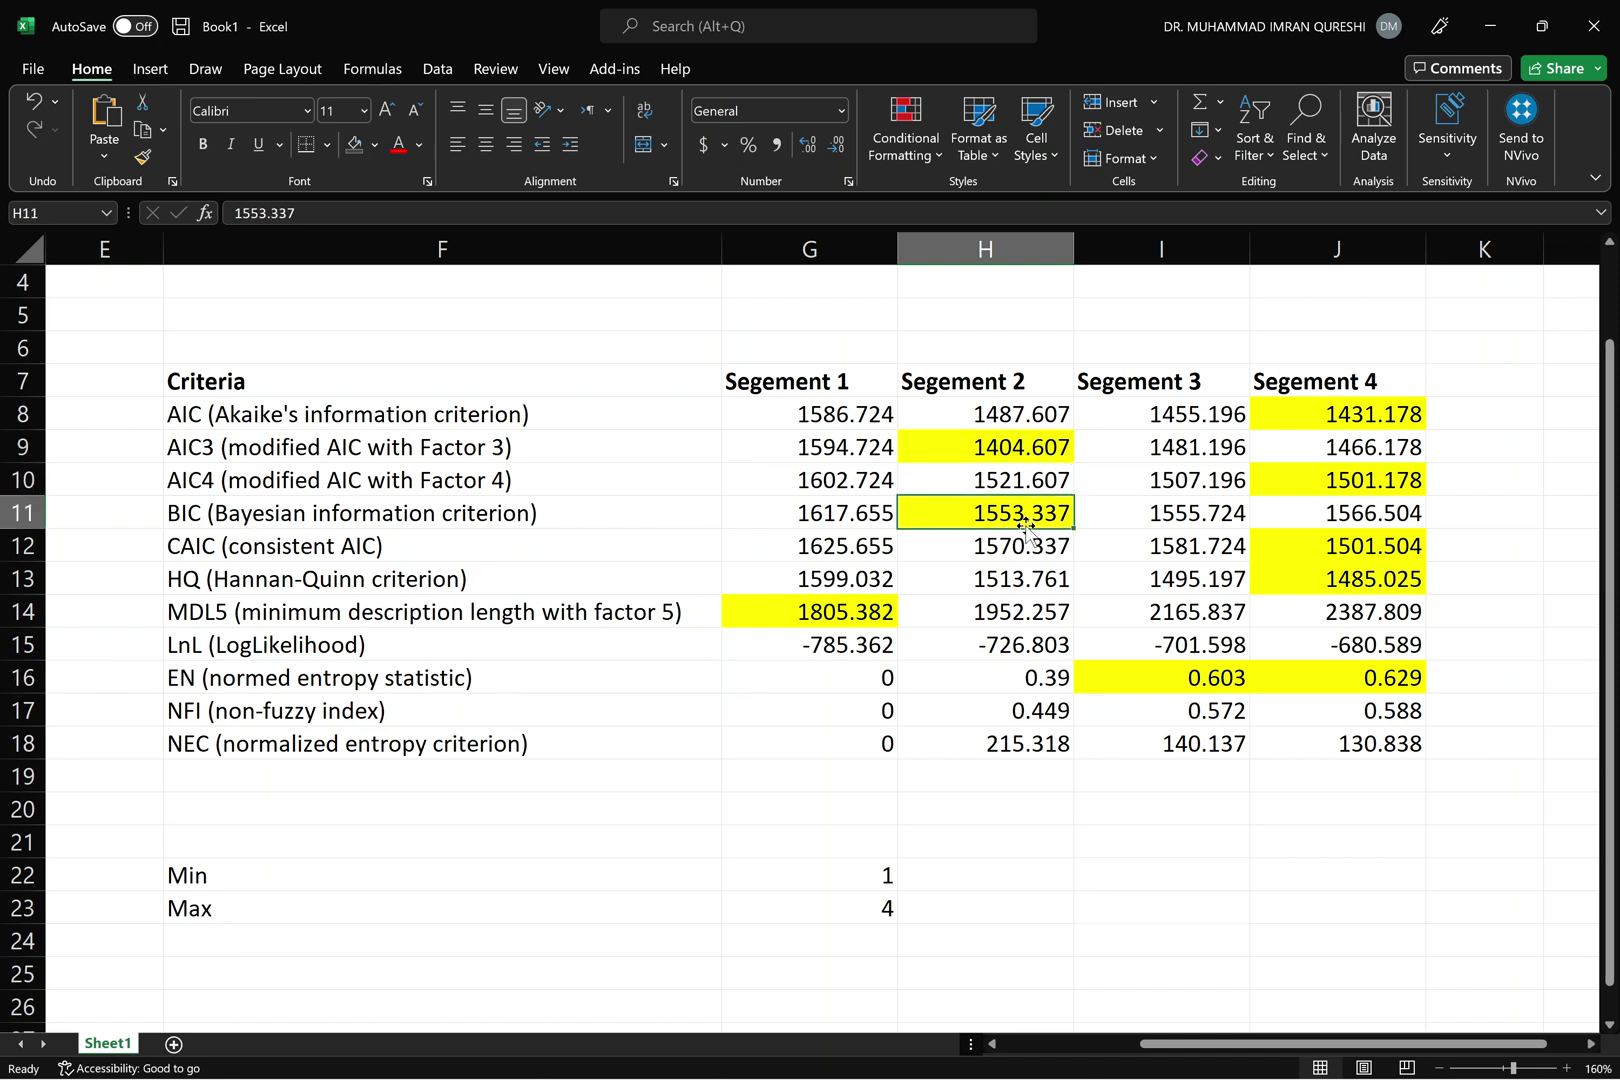
pyautogui.moveTo(1000, 445); pyautogui.dragTo(1001, 508)
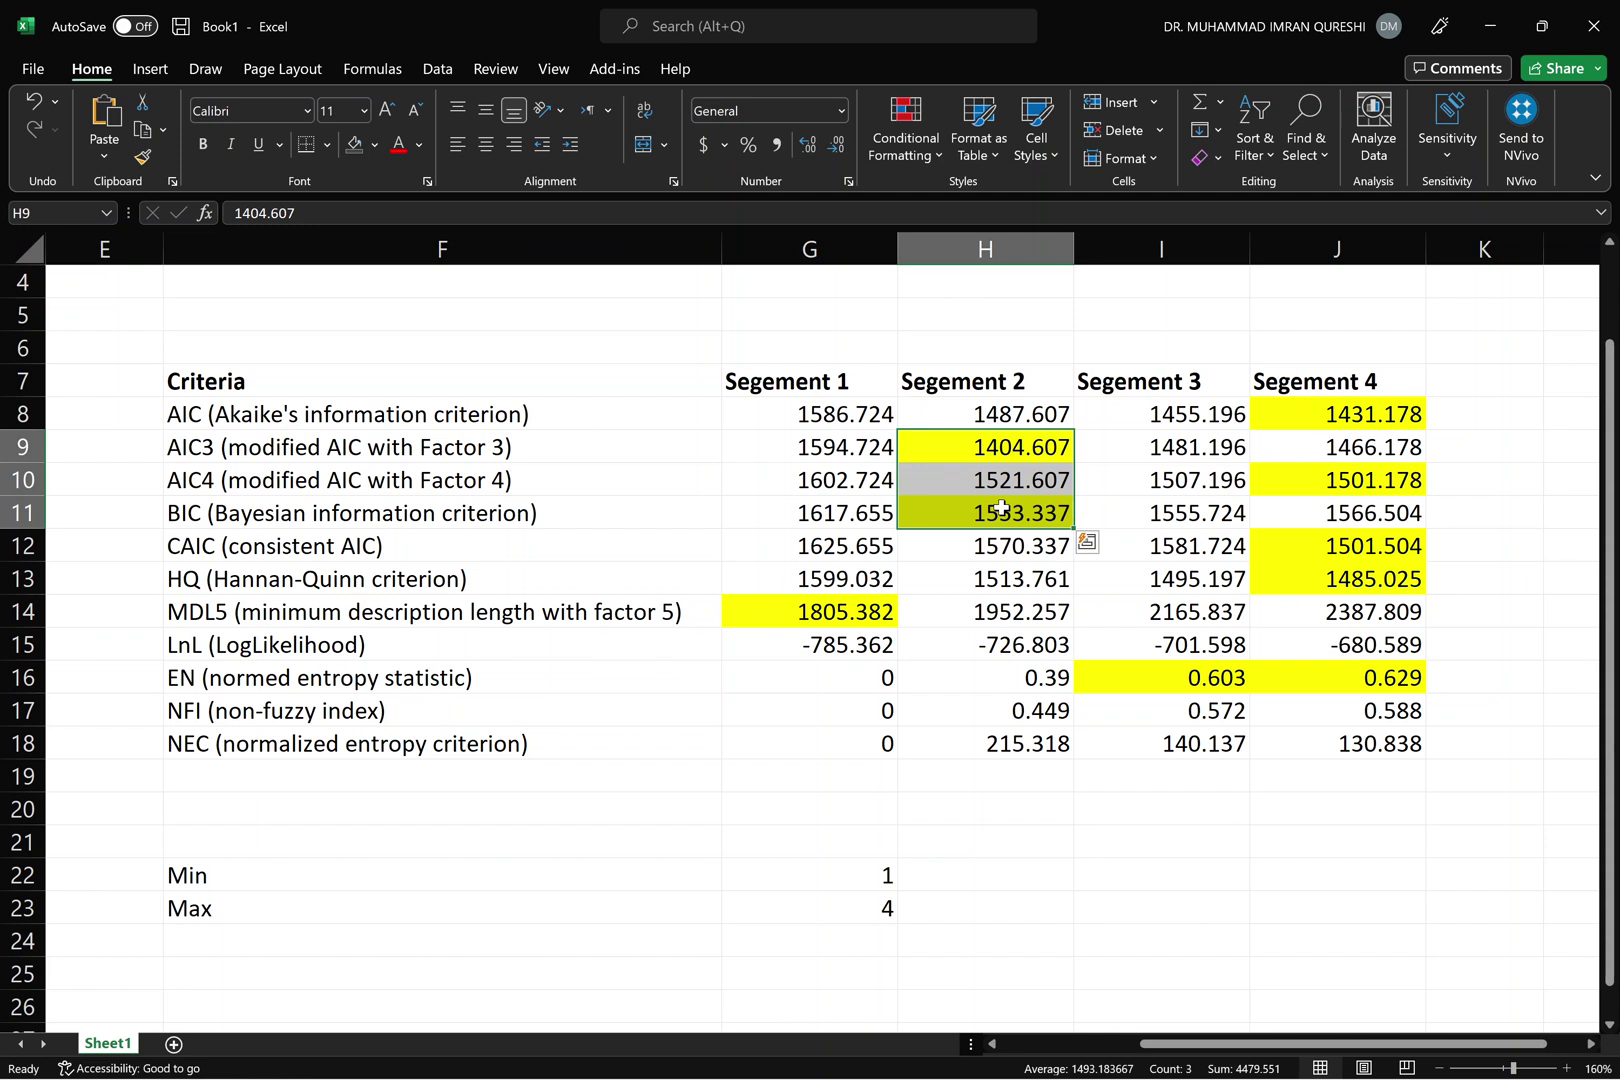
pyautogui.click(996, 685)
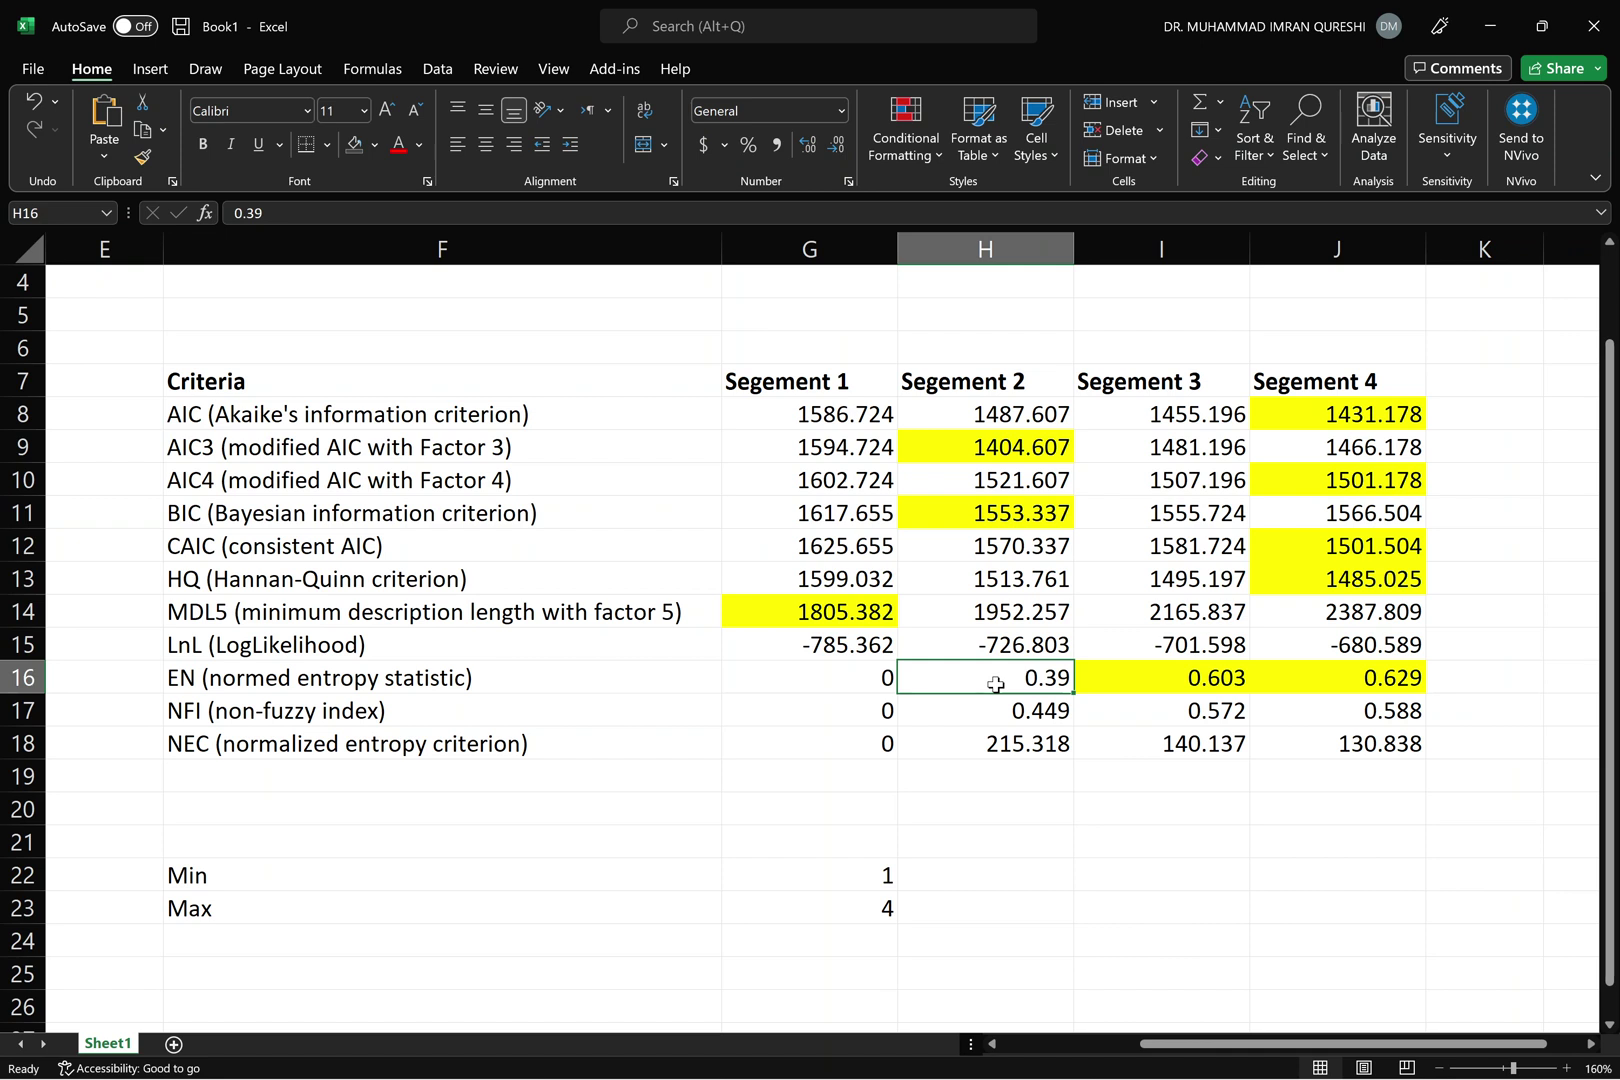
pyautogui.press('Right')
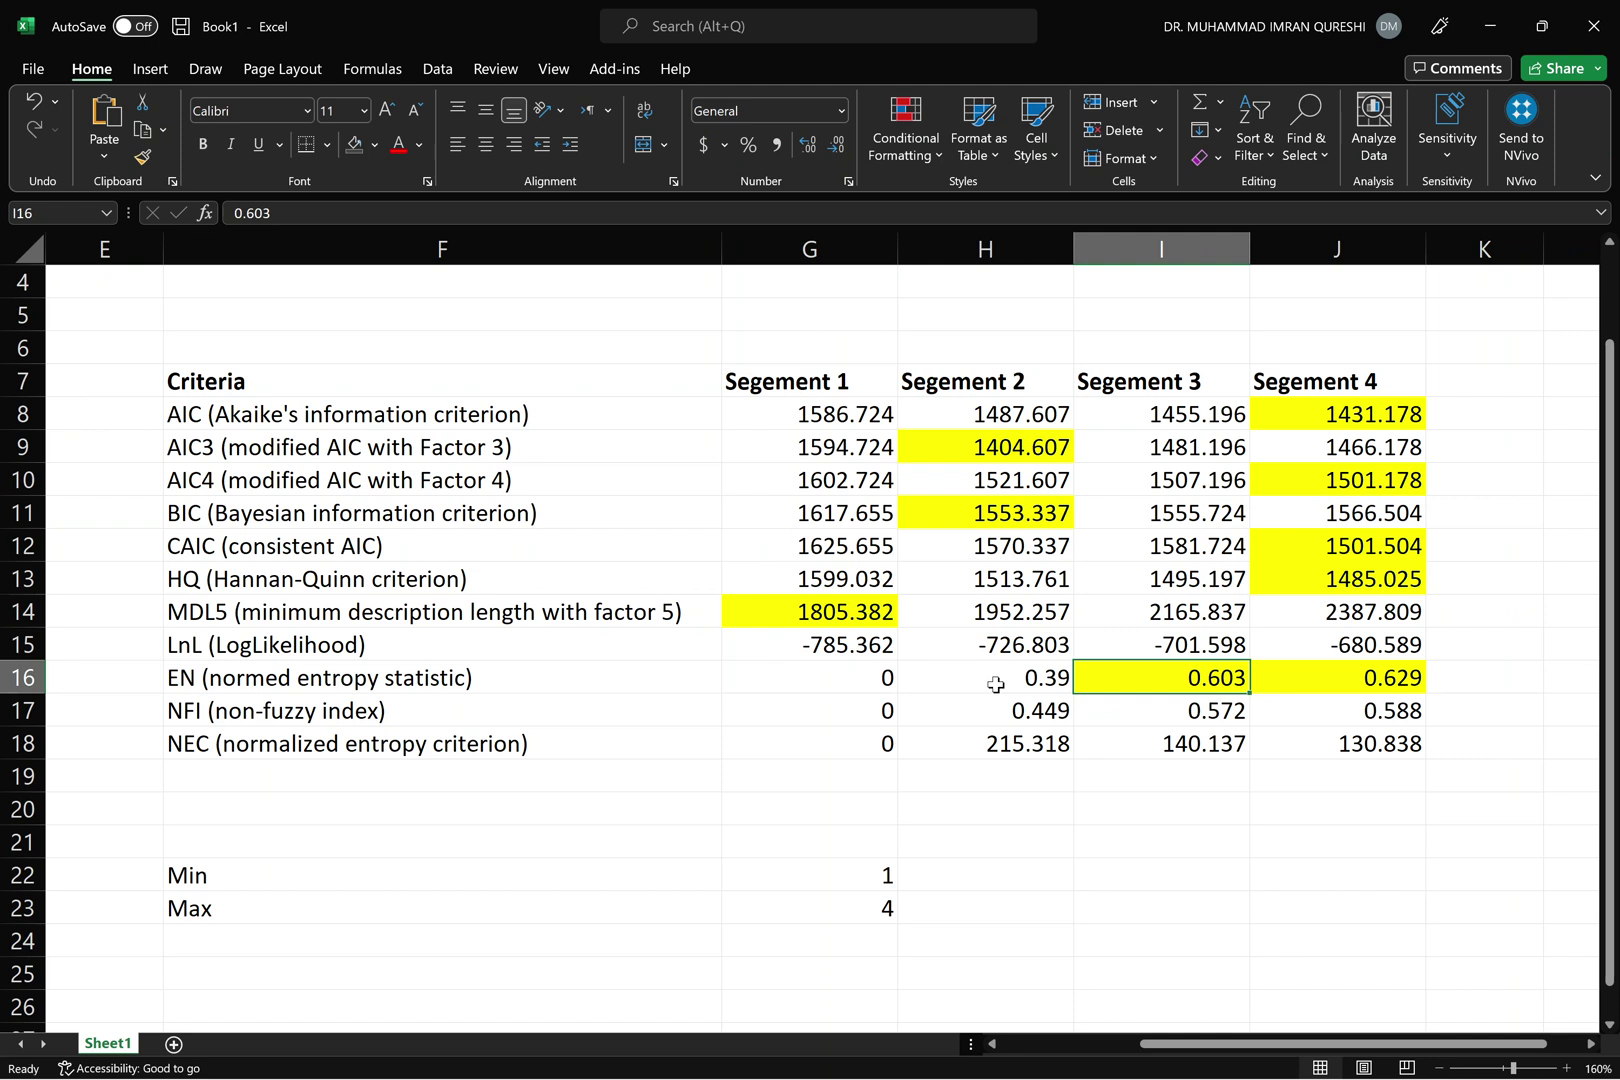
pyautogui.press('Right')
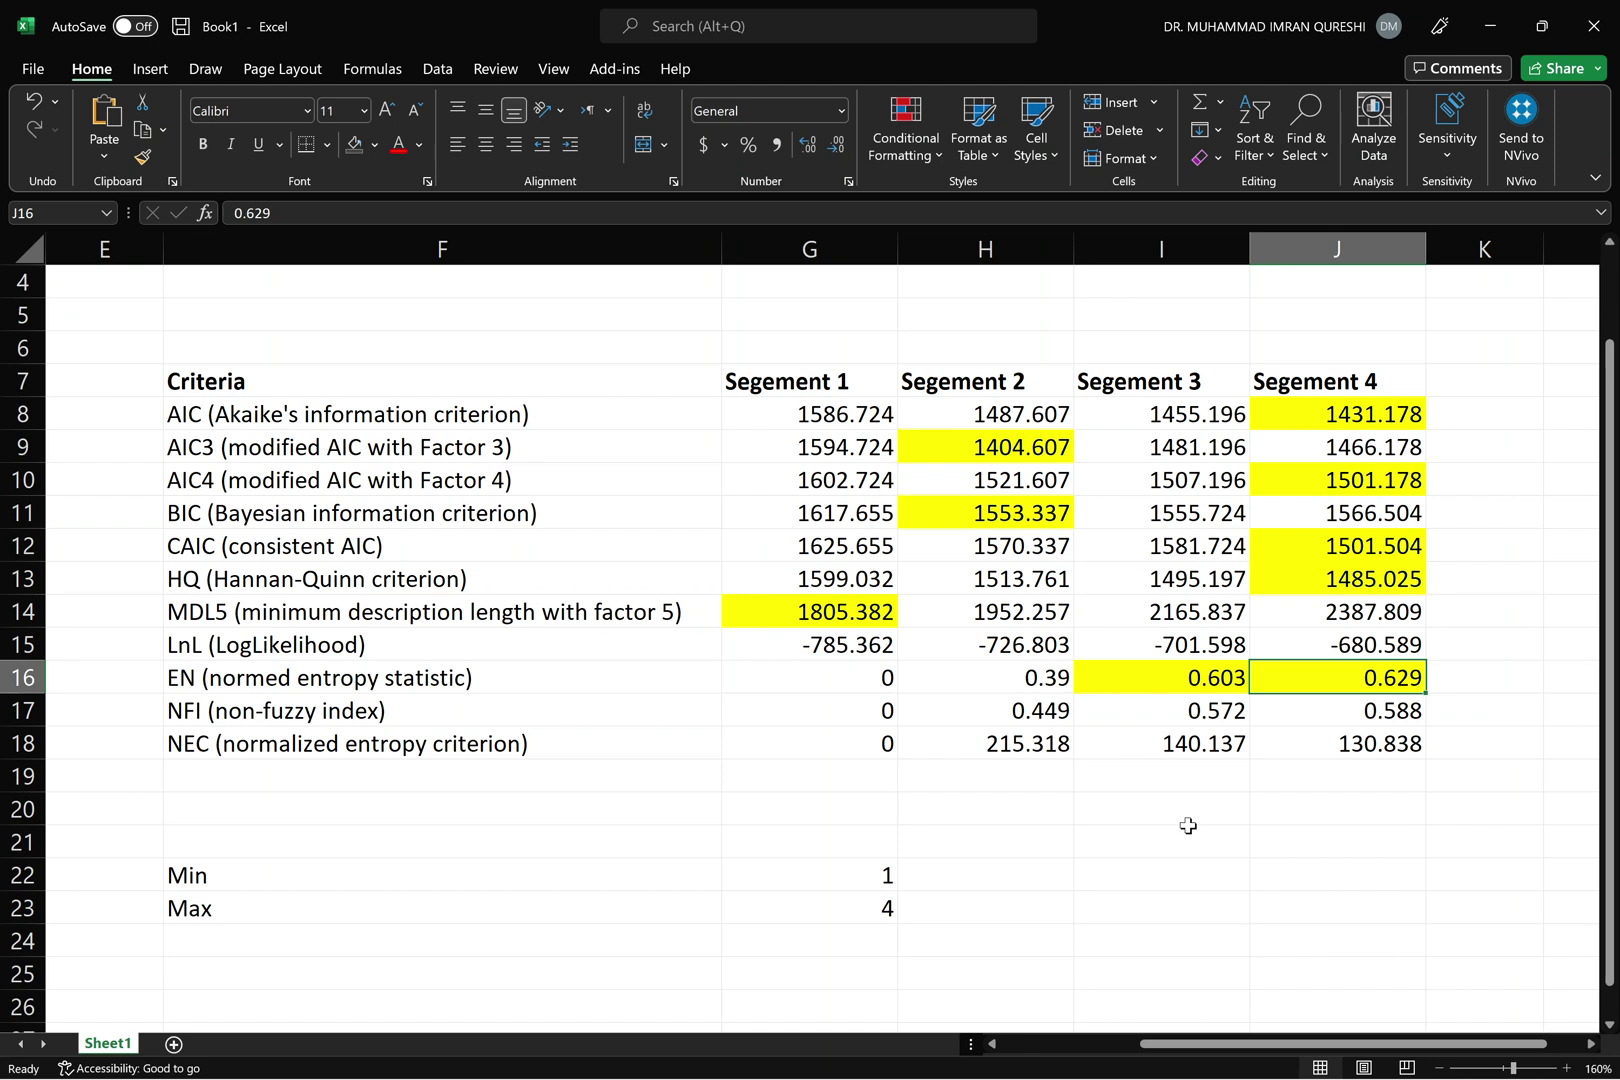
# Set the AIC3 values to 1494.724 for Segment 1 in G9 and 1504.607 for Segment 2 in H9
pyautogui.click(873, 461)
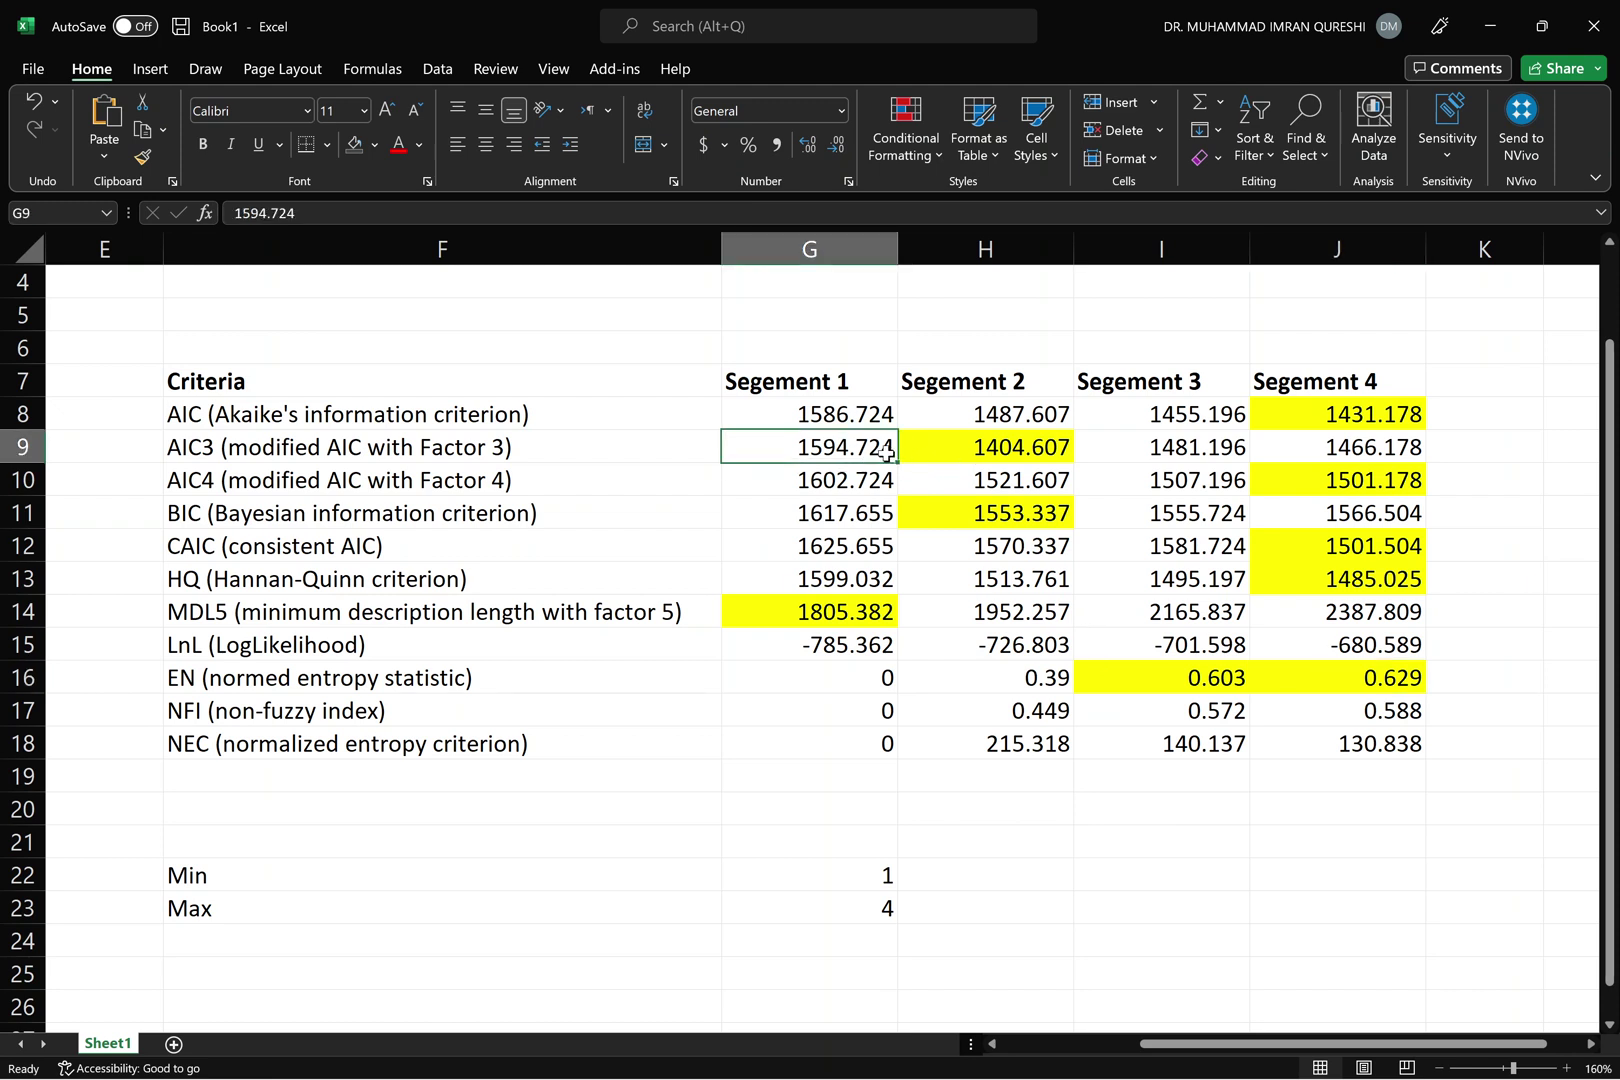
pyautogui.doubleClick(820, 453)
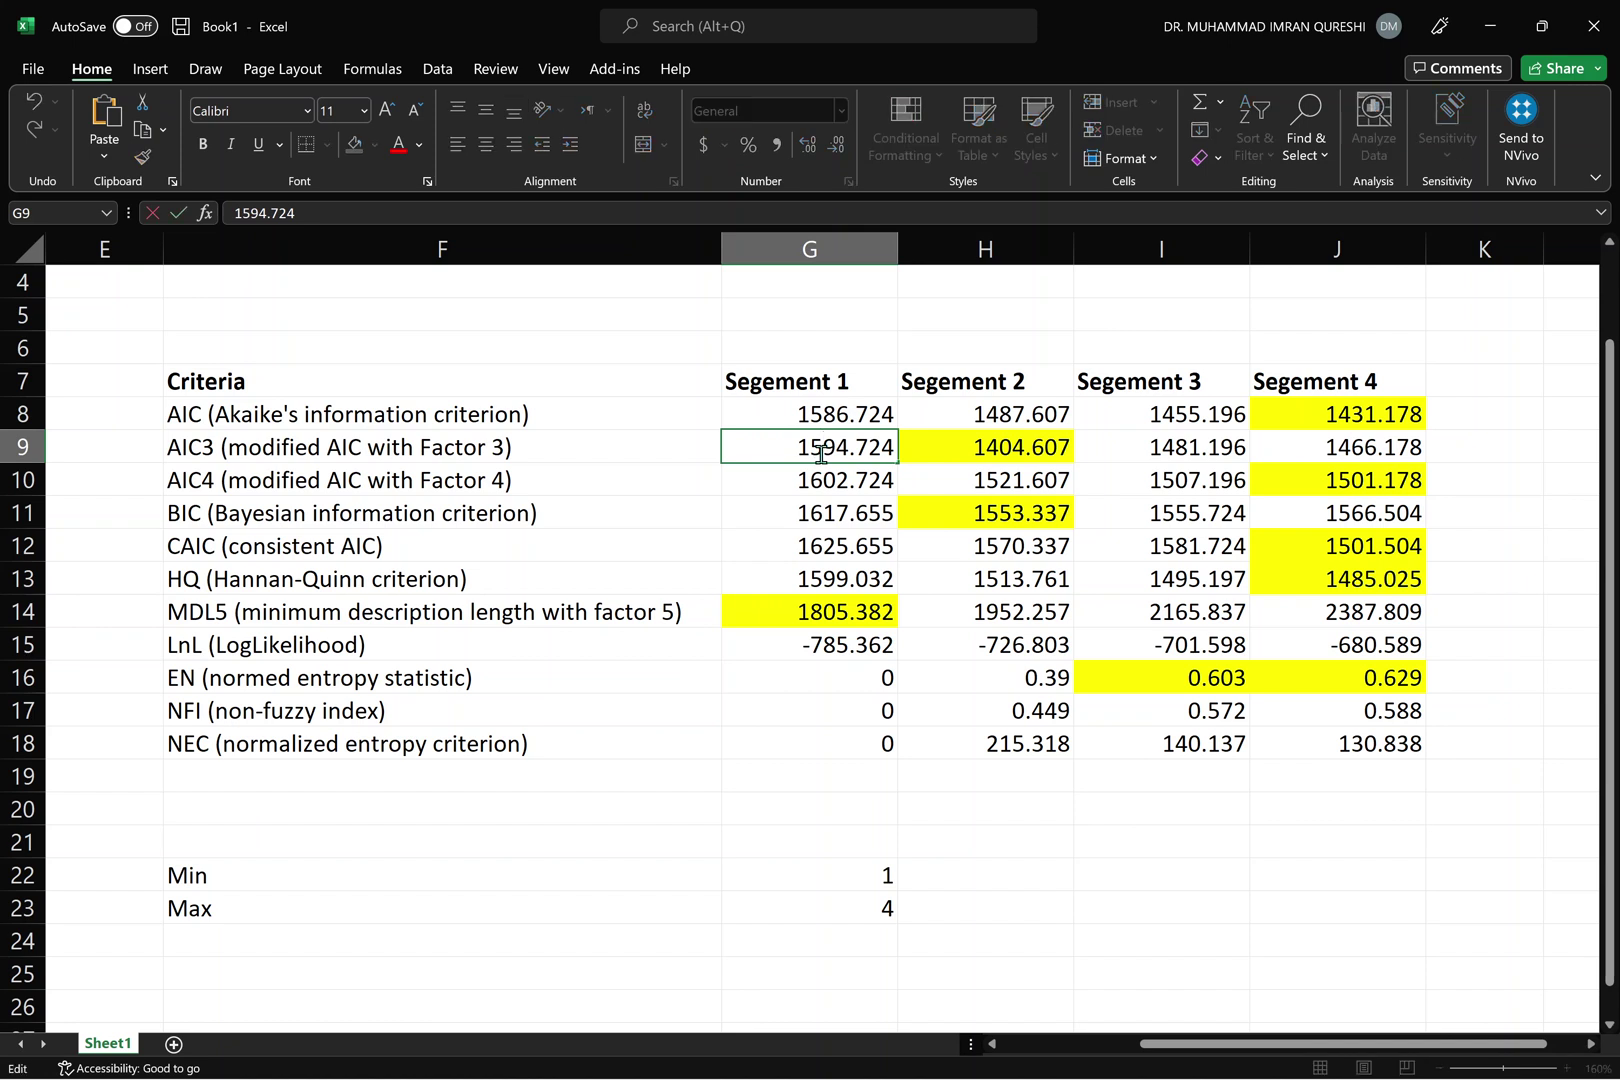
pyautogui.press('BackSpace')
pyautogui.write('4')
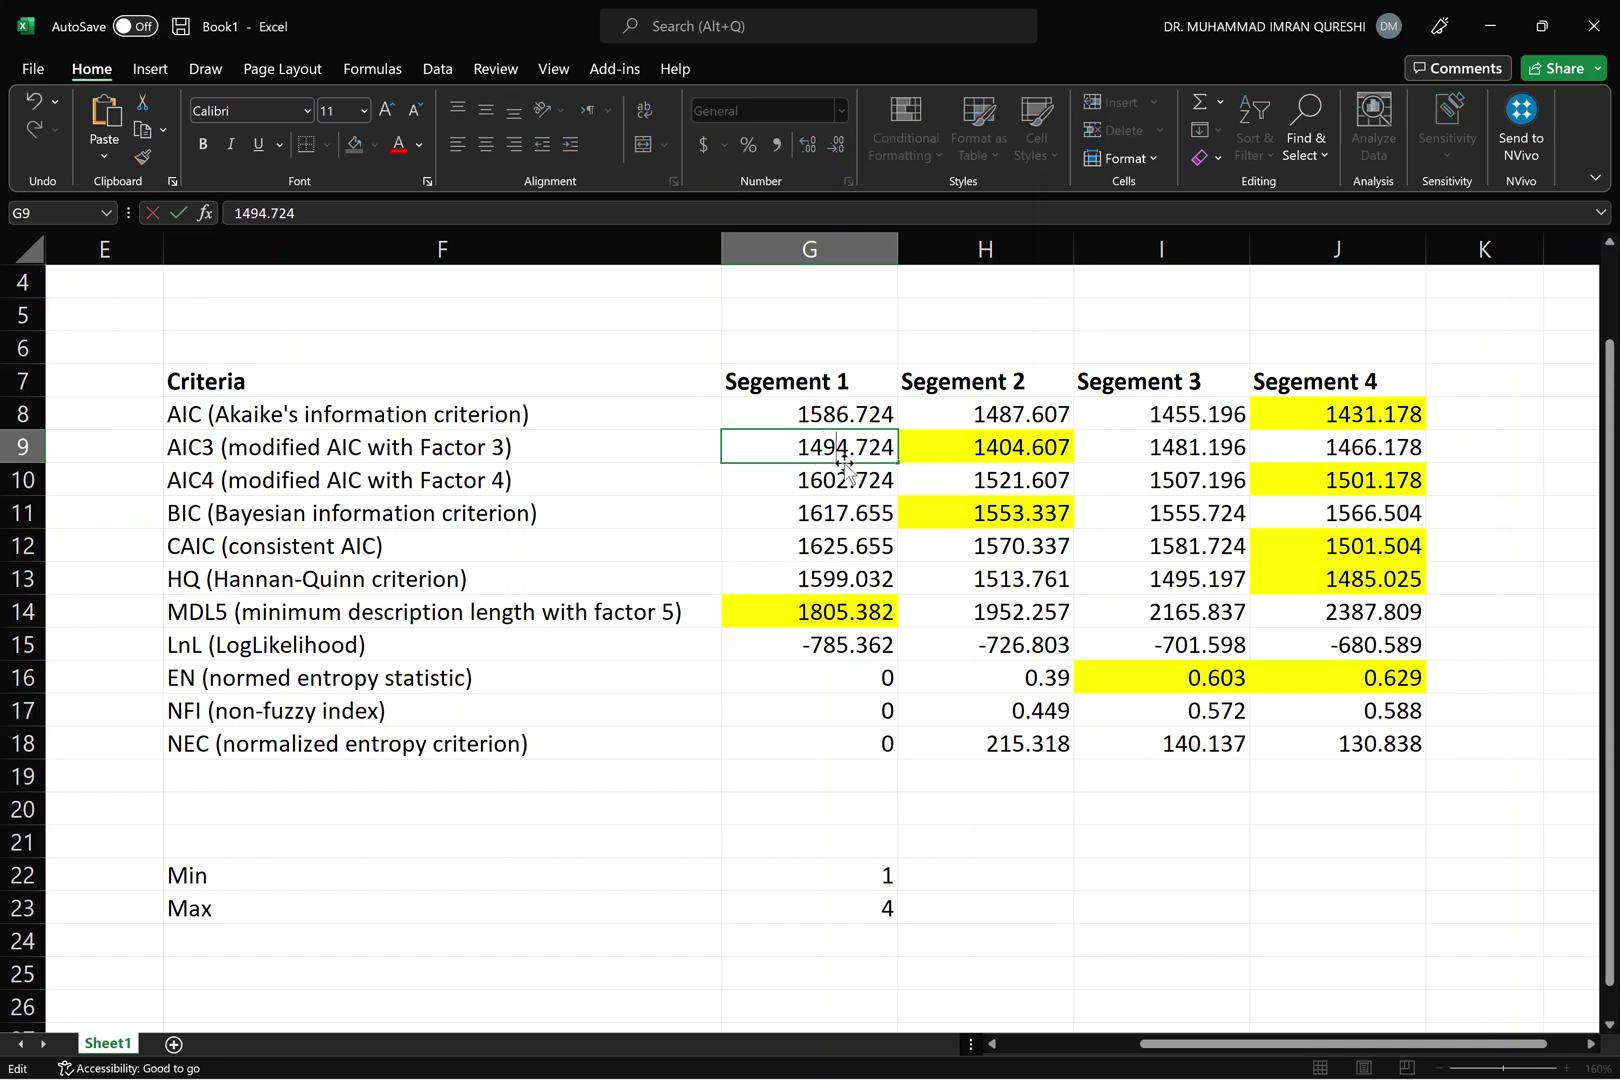
pyautogui.click(969, 447)
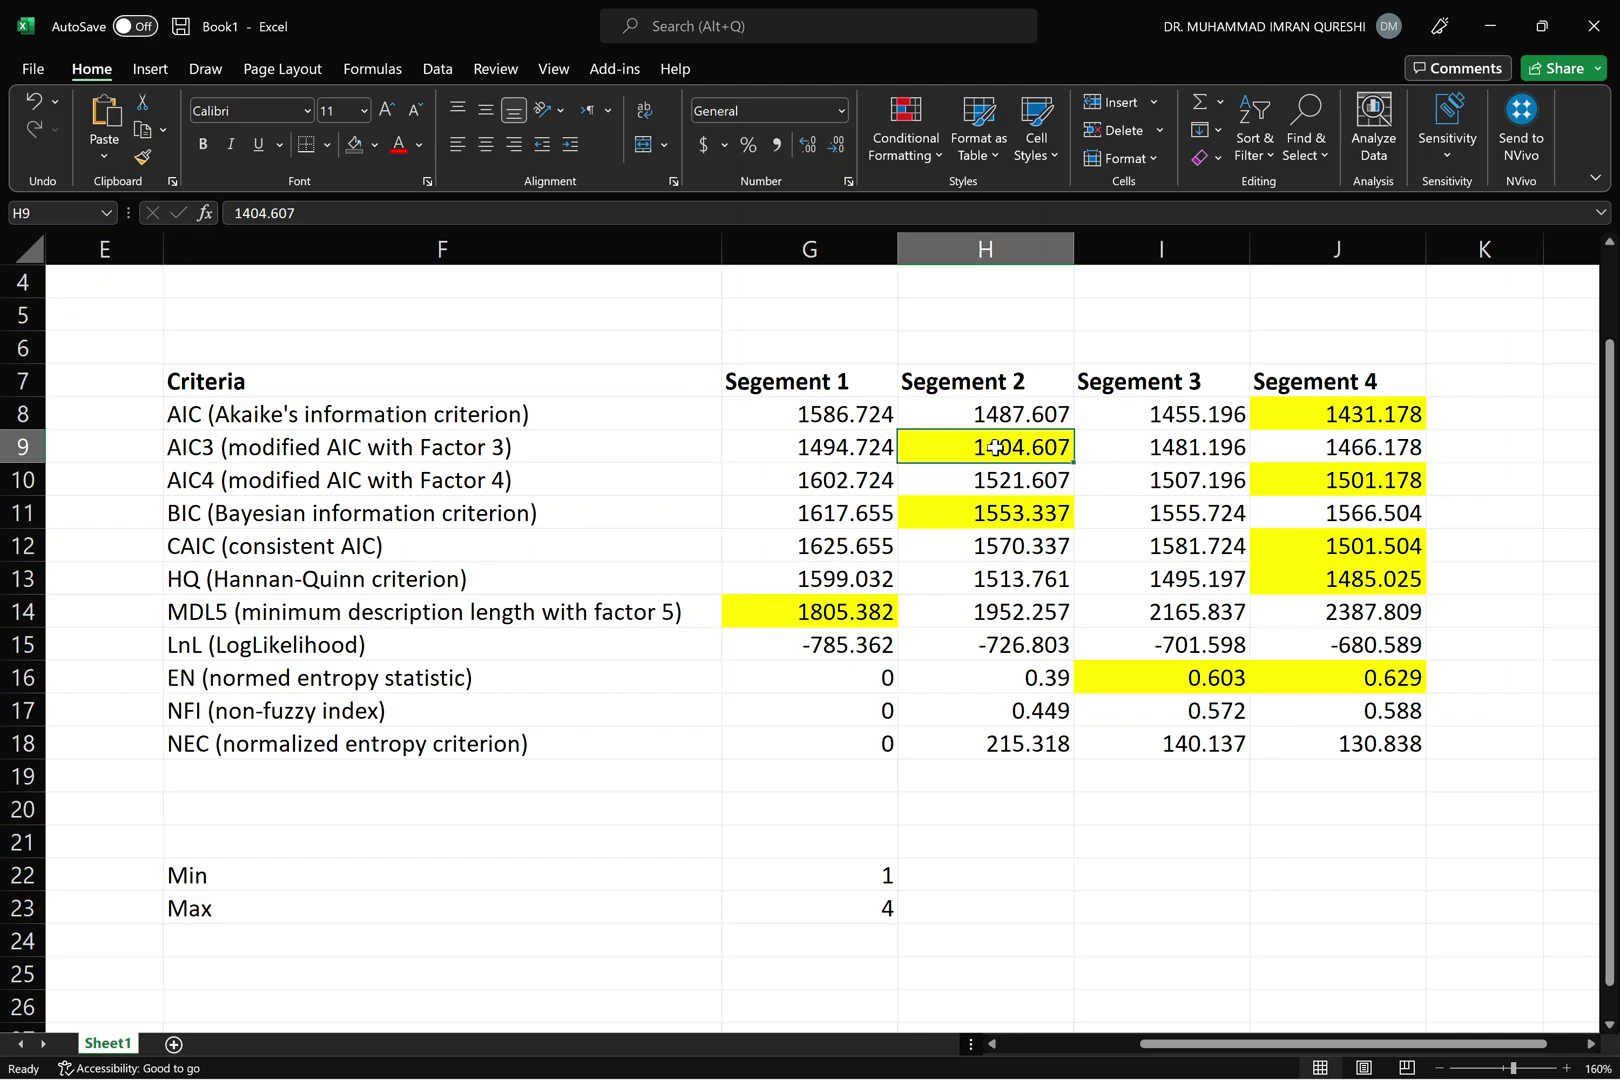
pyautogui.doubleClick(997, 447)
pyautogui.press('BackSpace')
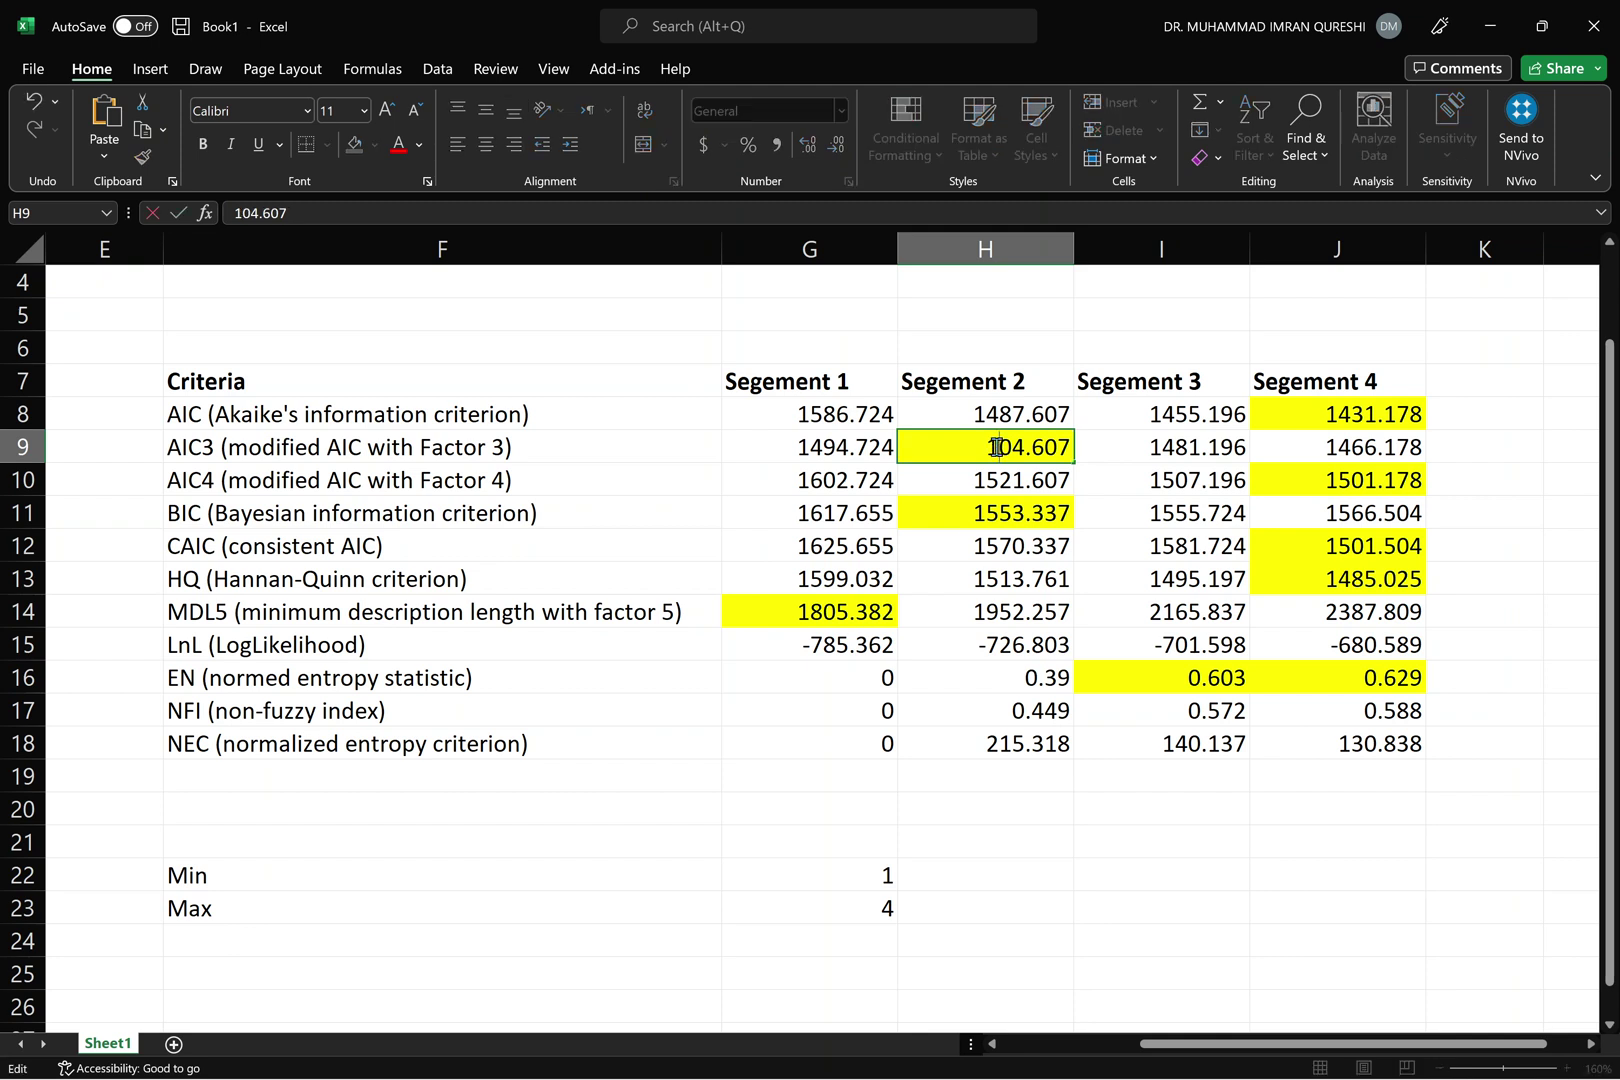
pyautogui.write('5')
# Highlight the Segment 1 AIC3 value in G9 in yellow
pyautogui.click(803, 448)
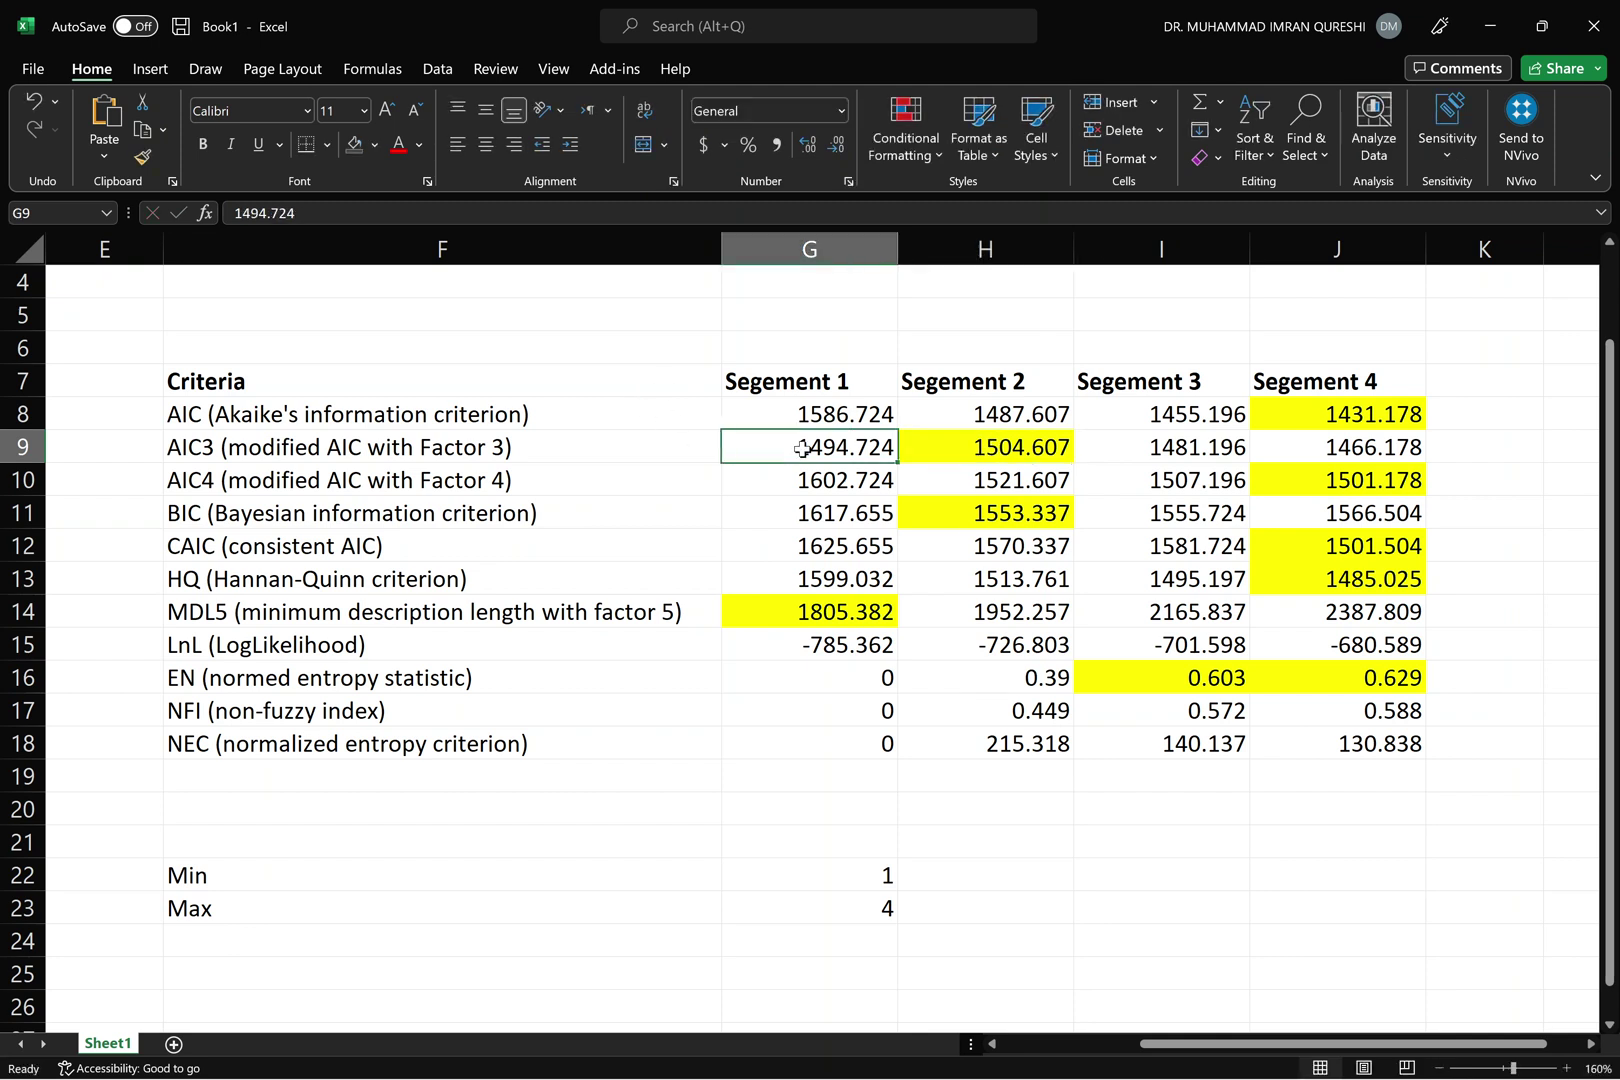
pyautogui.click(376, 145)
pyautogui.click(407, 349)
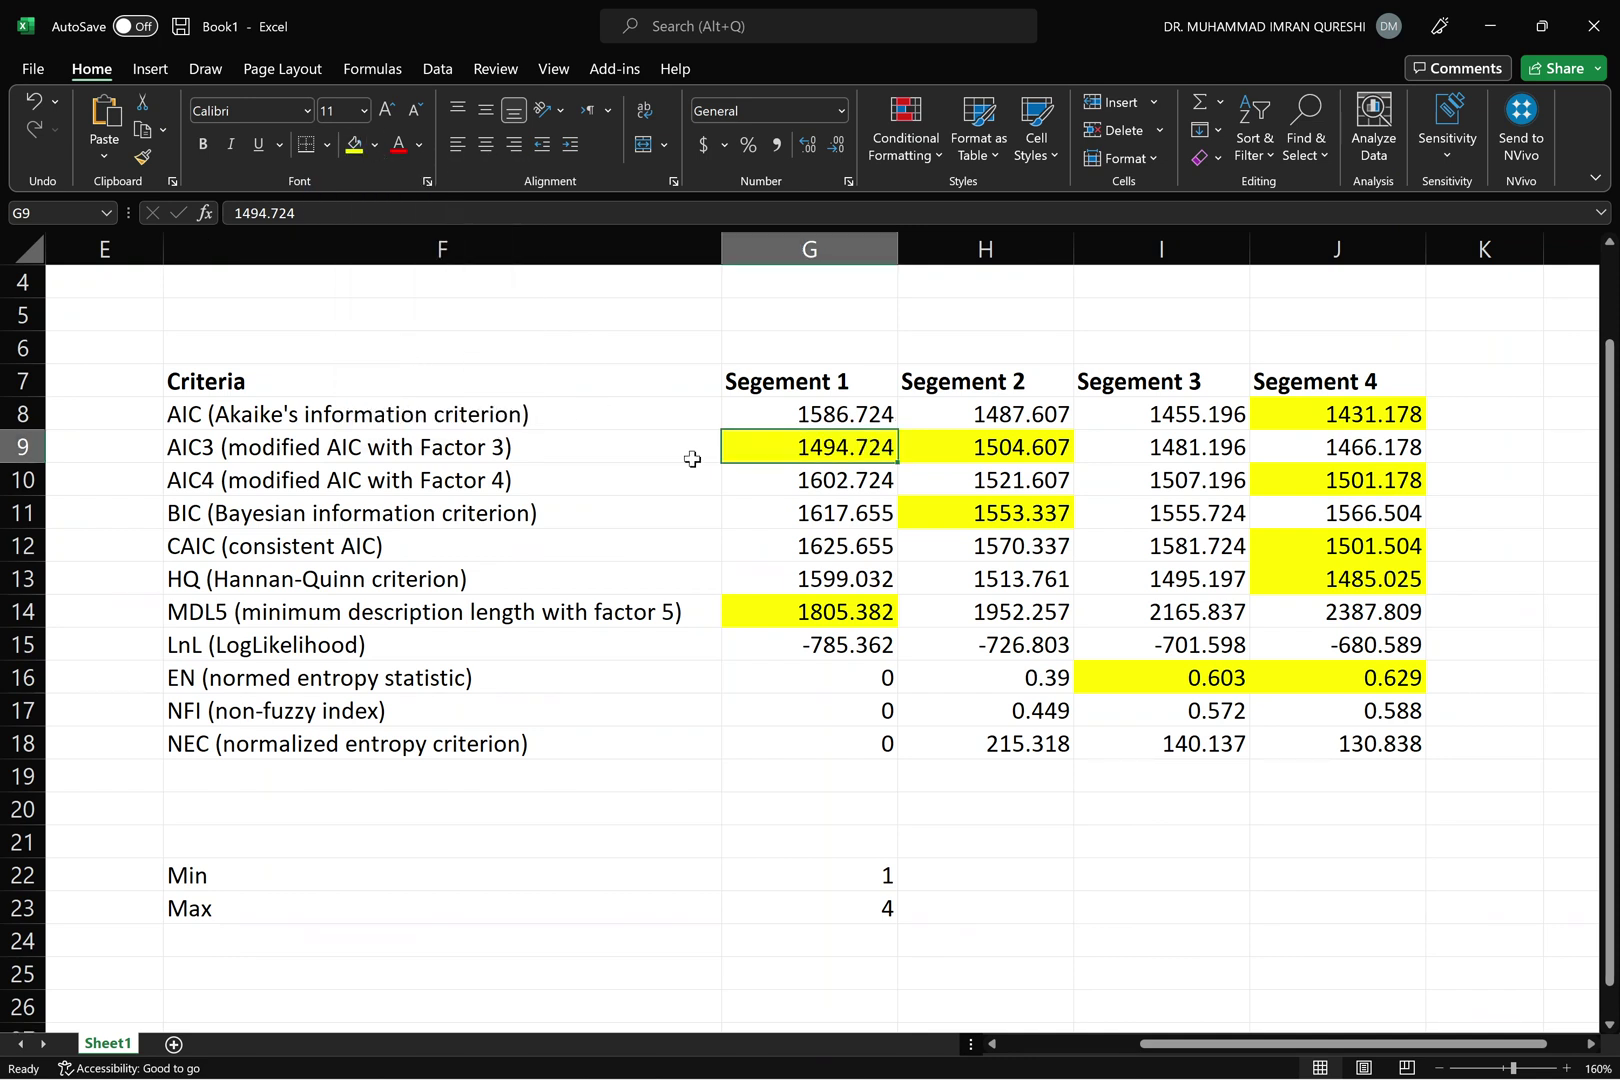
# Set the Segment 1 CAIC value in G12 to 1425.655
pyautogui.click(916, 526)
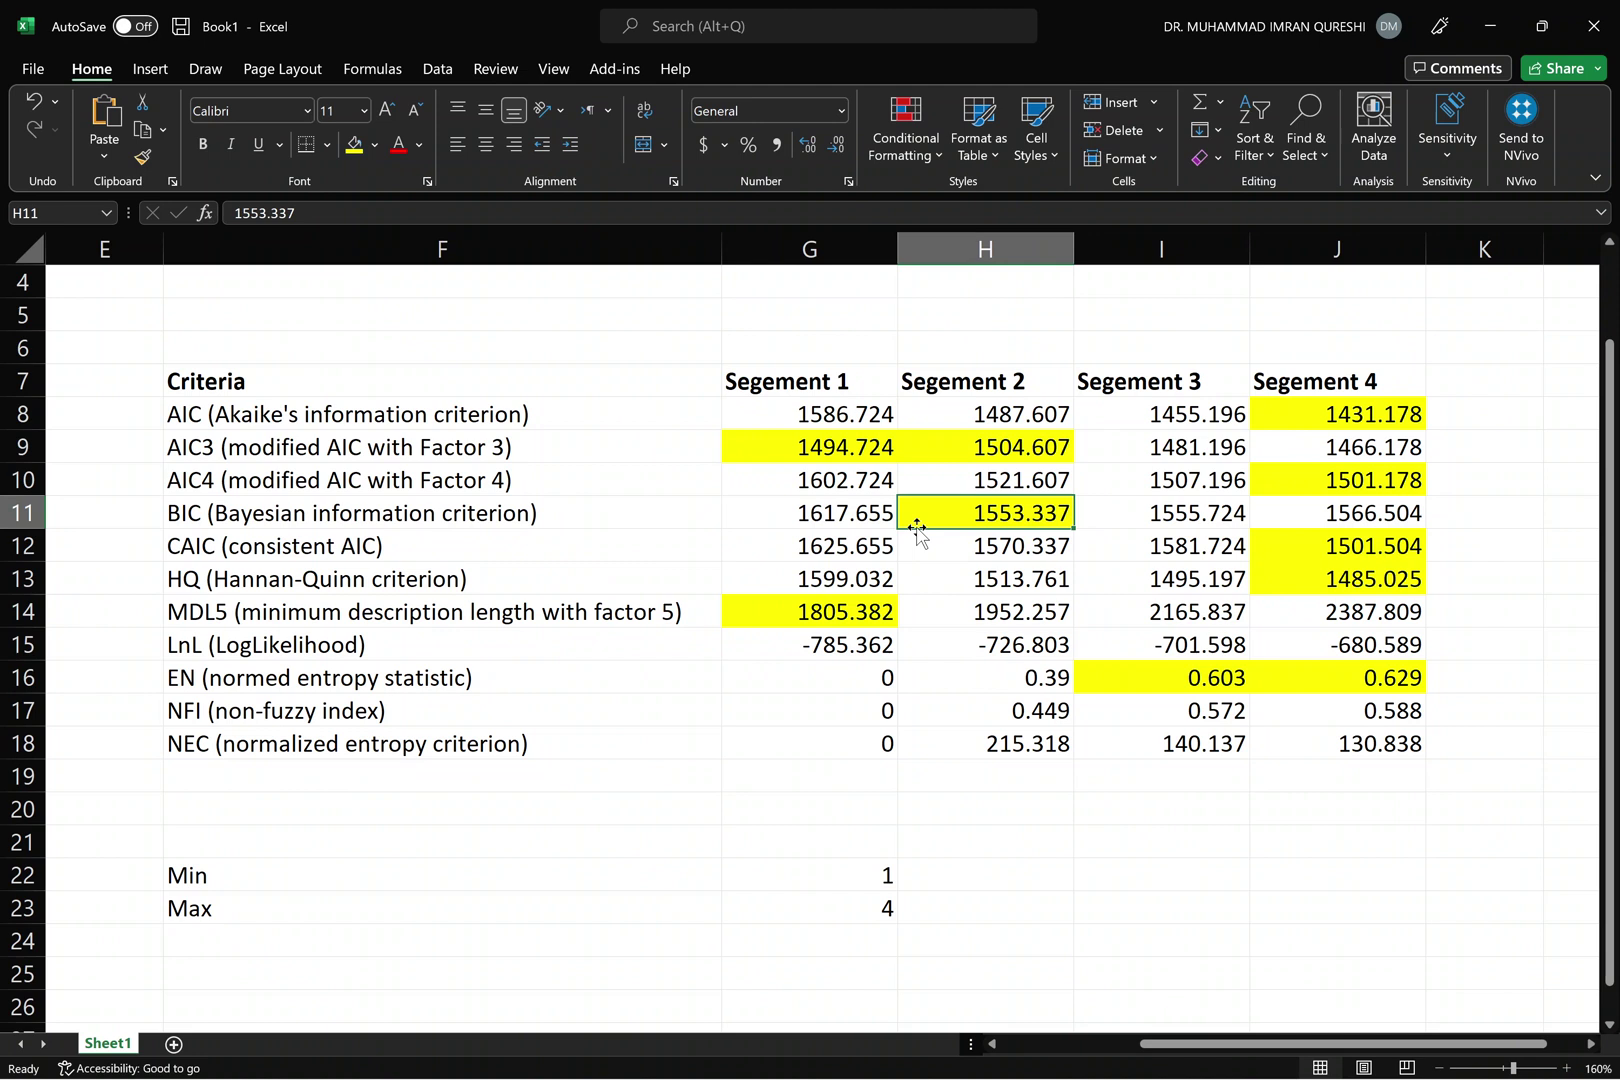
pyautogui.doubleClick(840, 550)
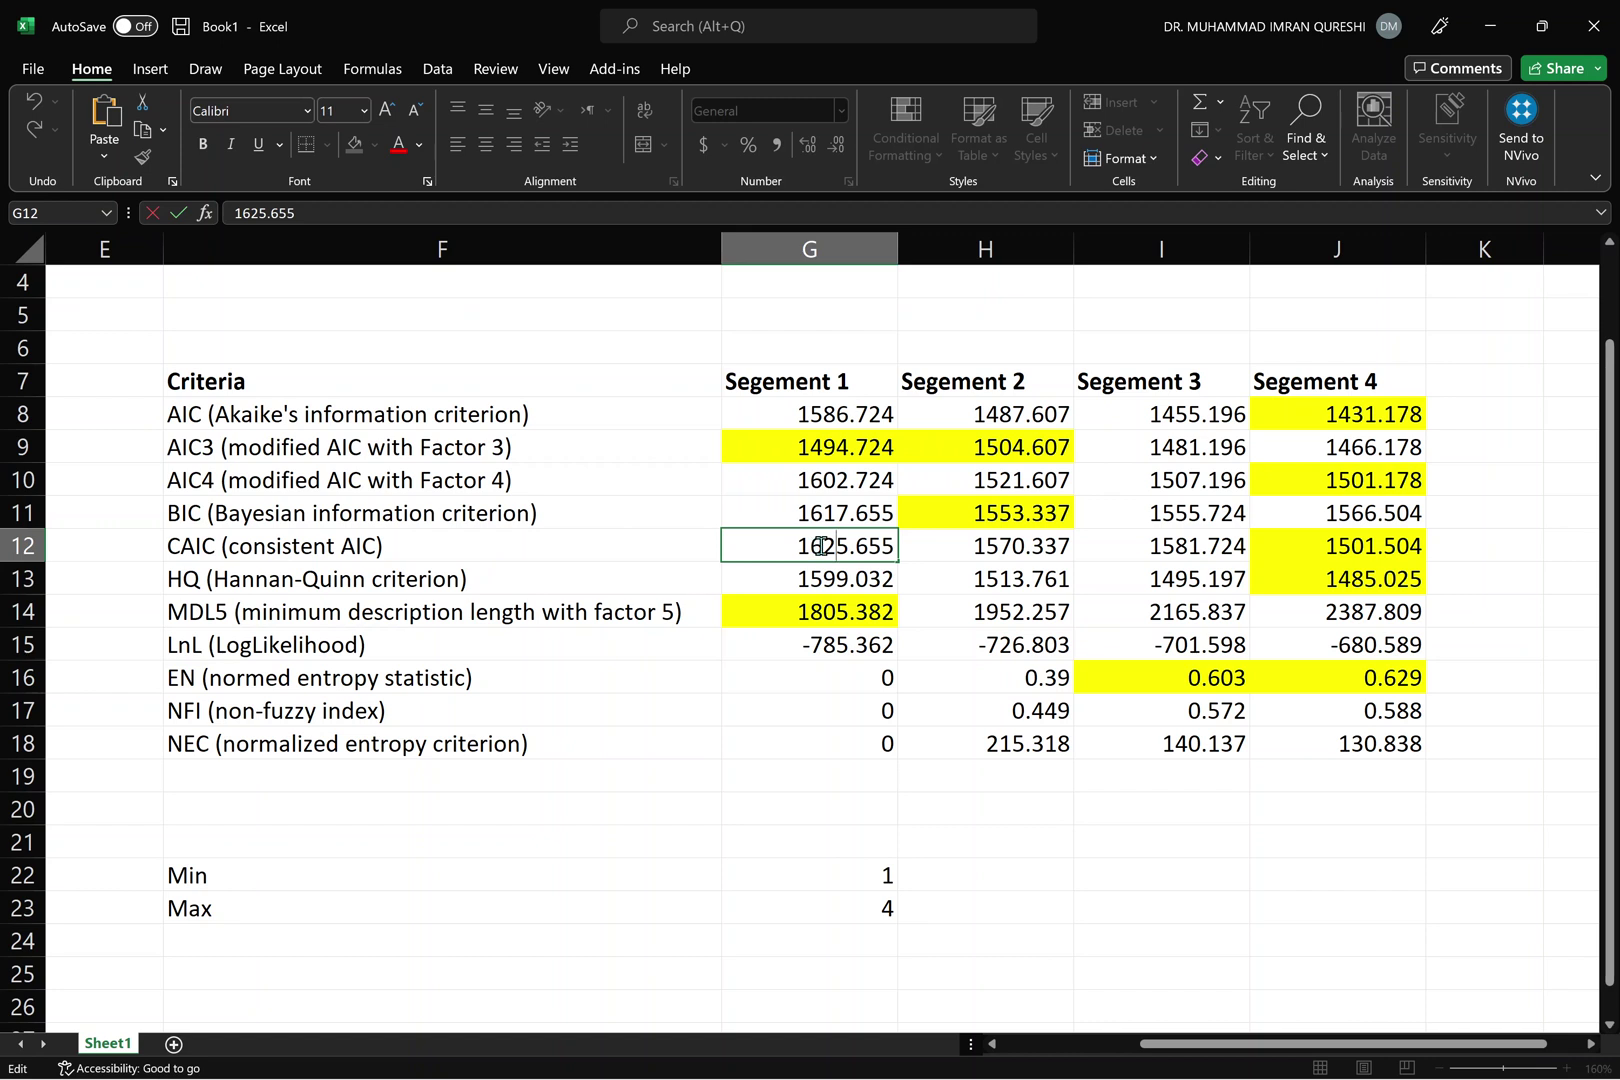
pyautogui.press('BackSpace')
pyautogui.write('4')
pyautogui.press('Return')
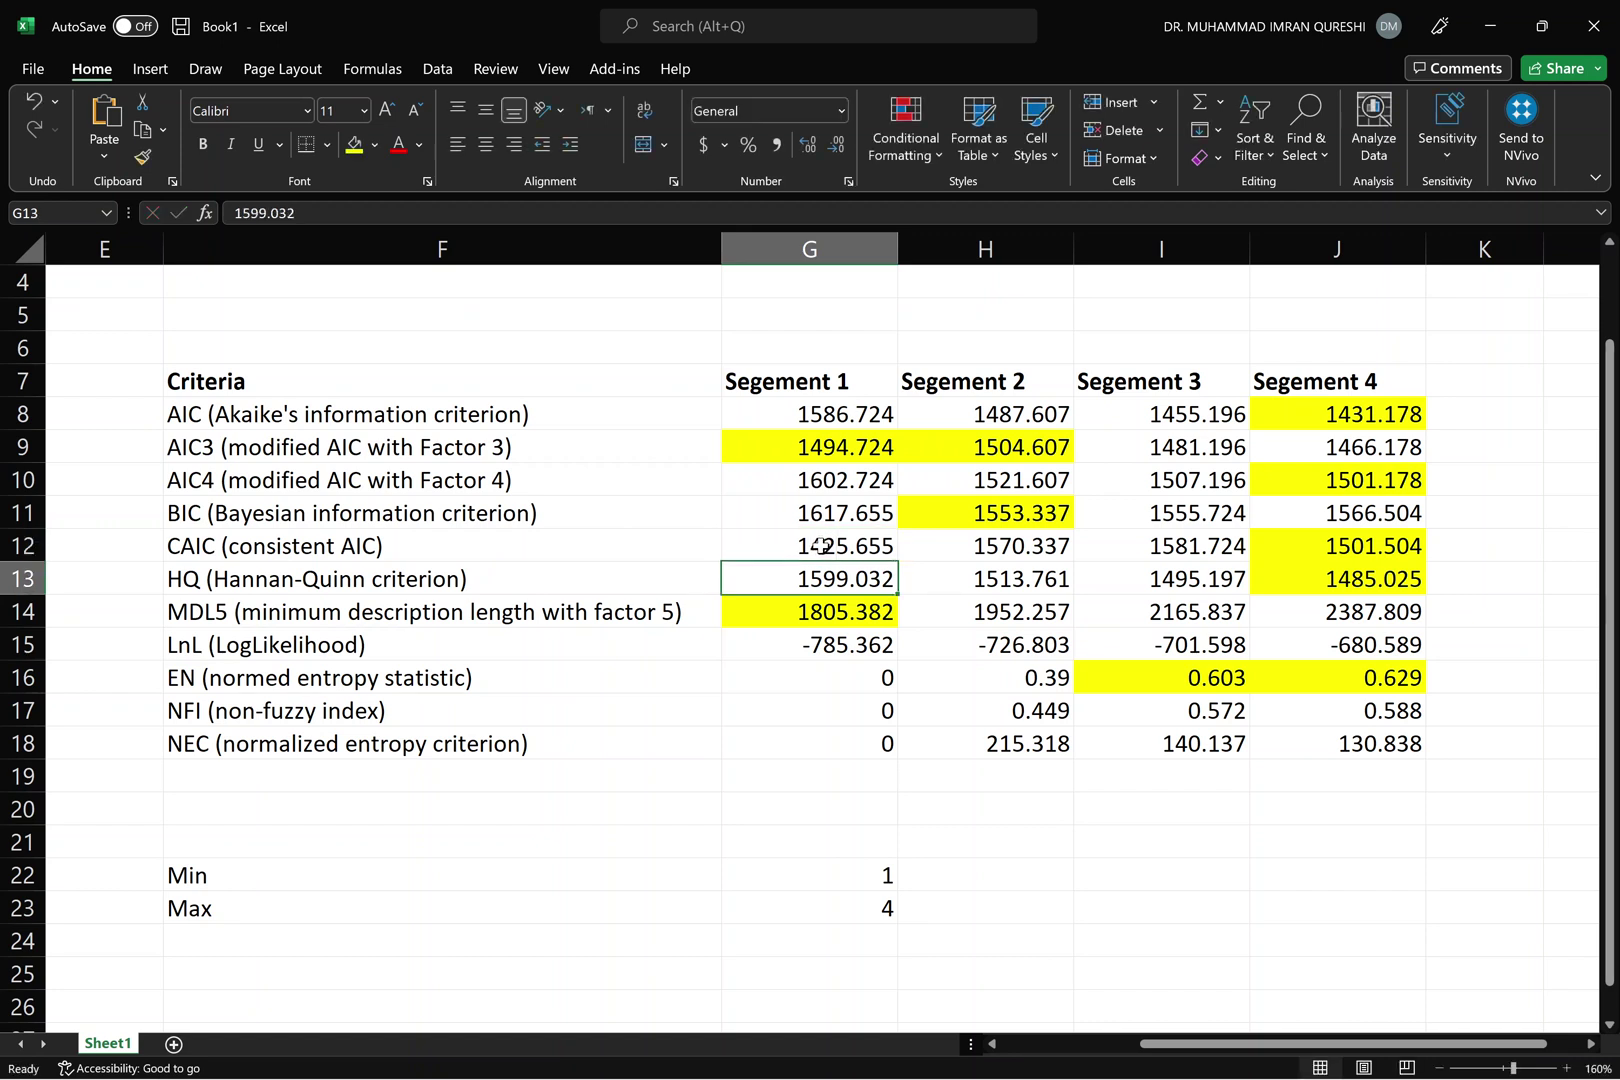
pyautogui.click(1288, 537)
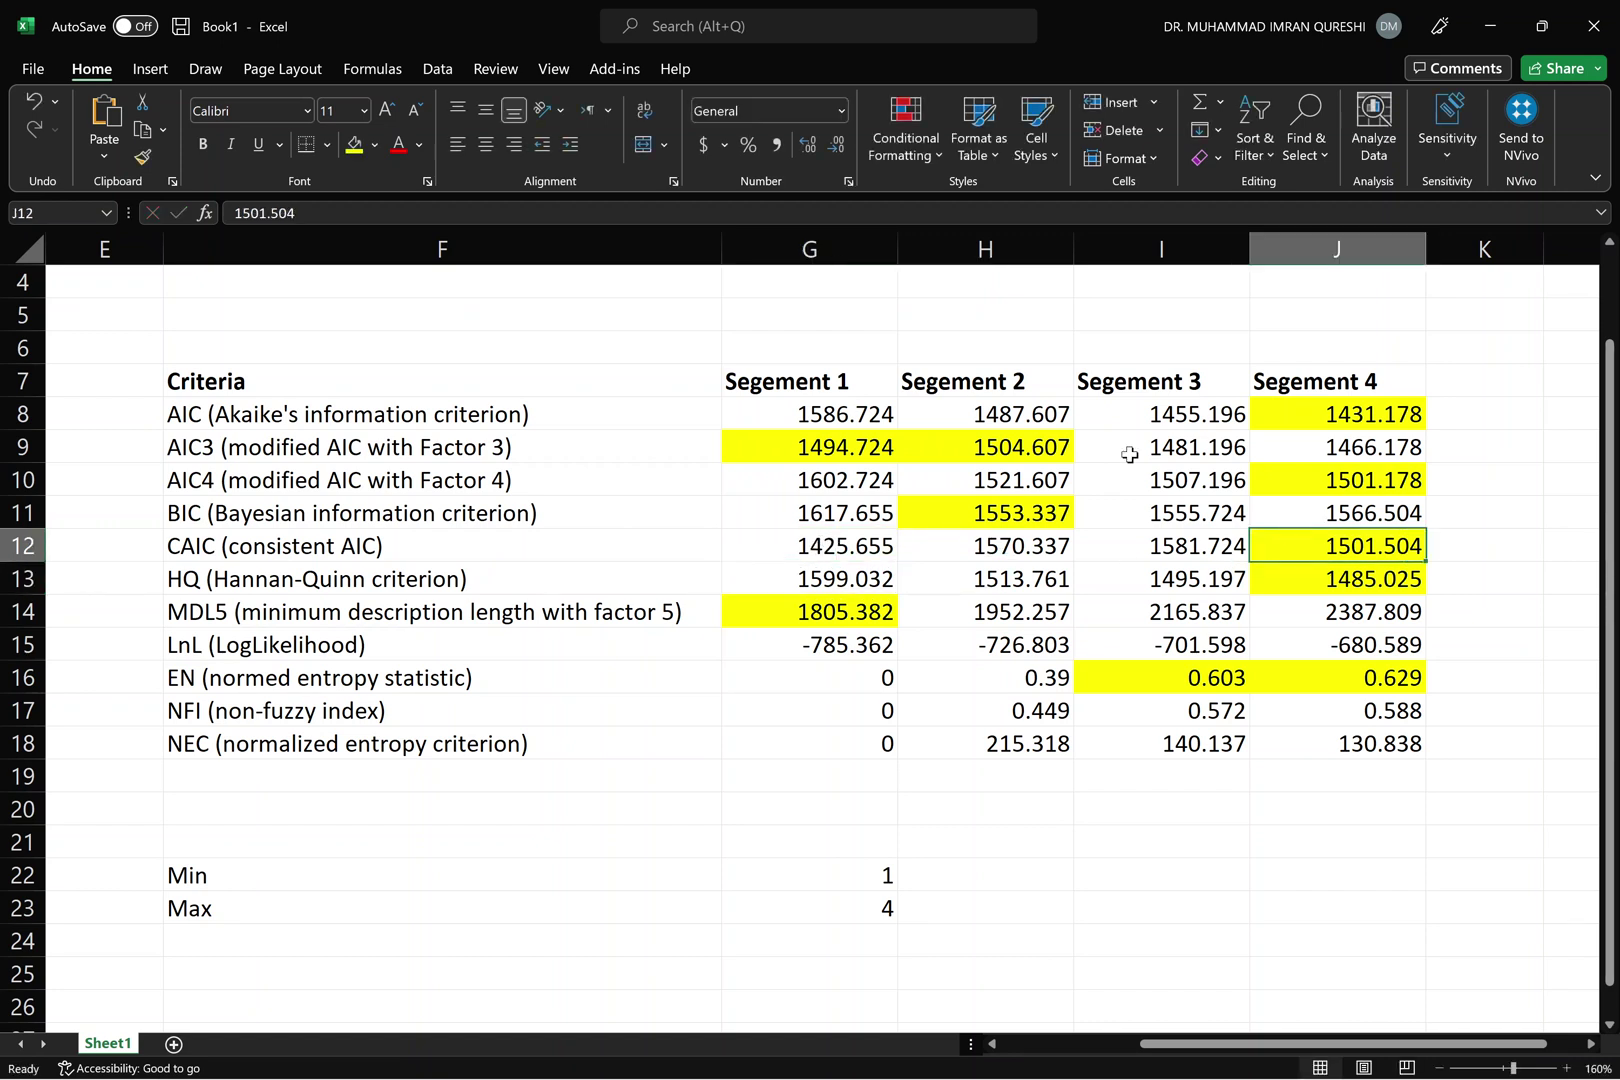
# Remove the fill from the Segment 4 CAIC value in J12 and highlight the Segment 1 CAIC value in G12 in yellow
pyautogui.click(374, 144)
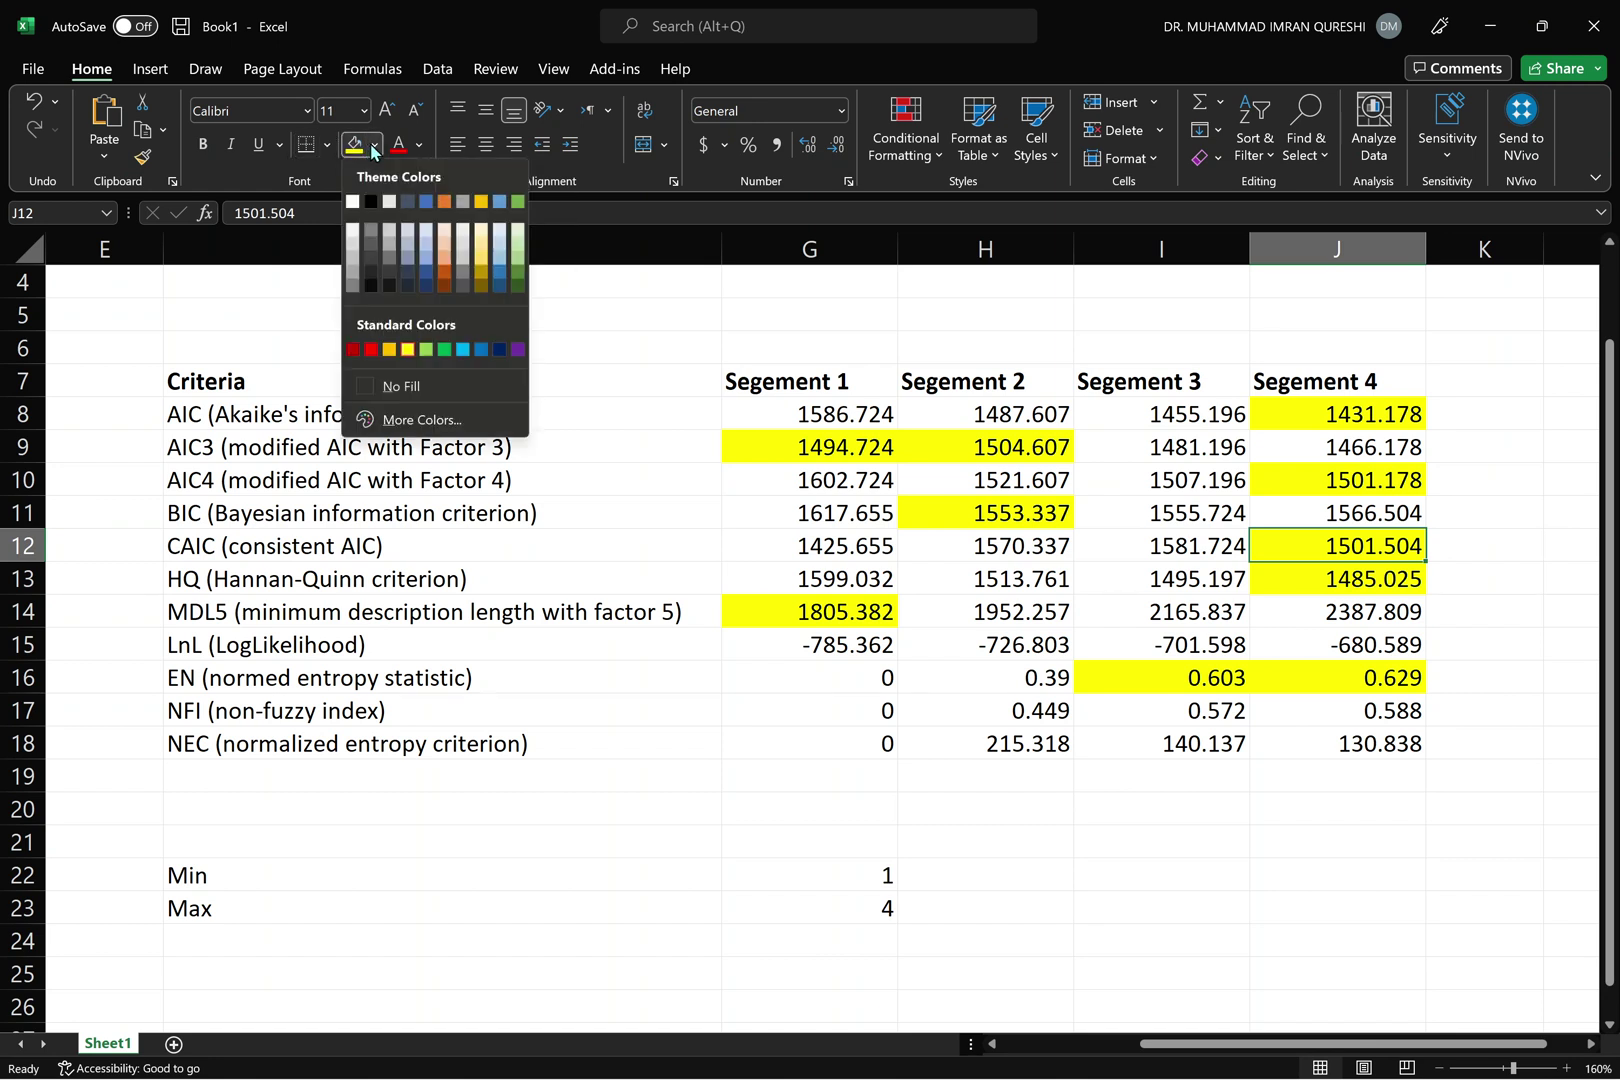
pyautogui.click(402, 385)
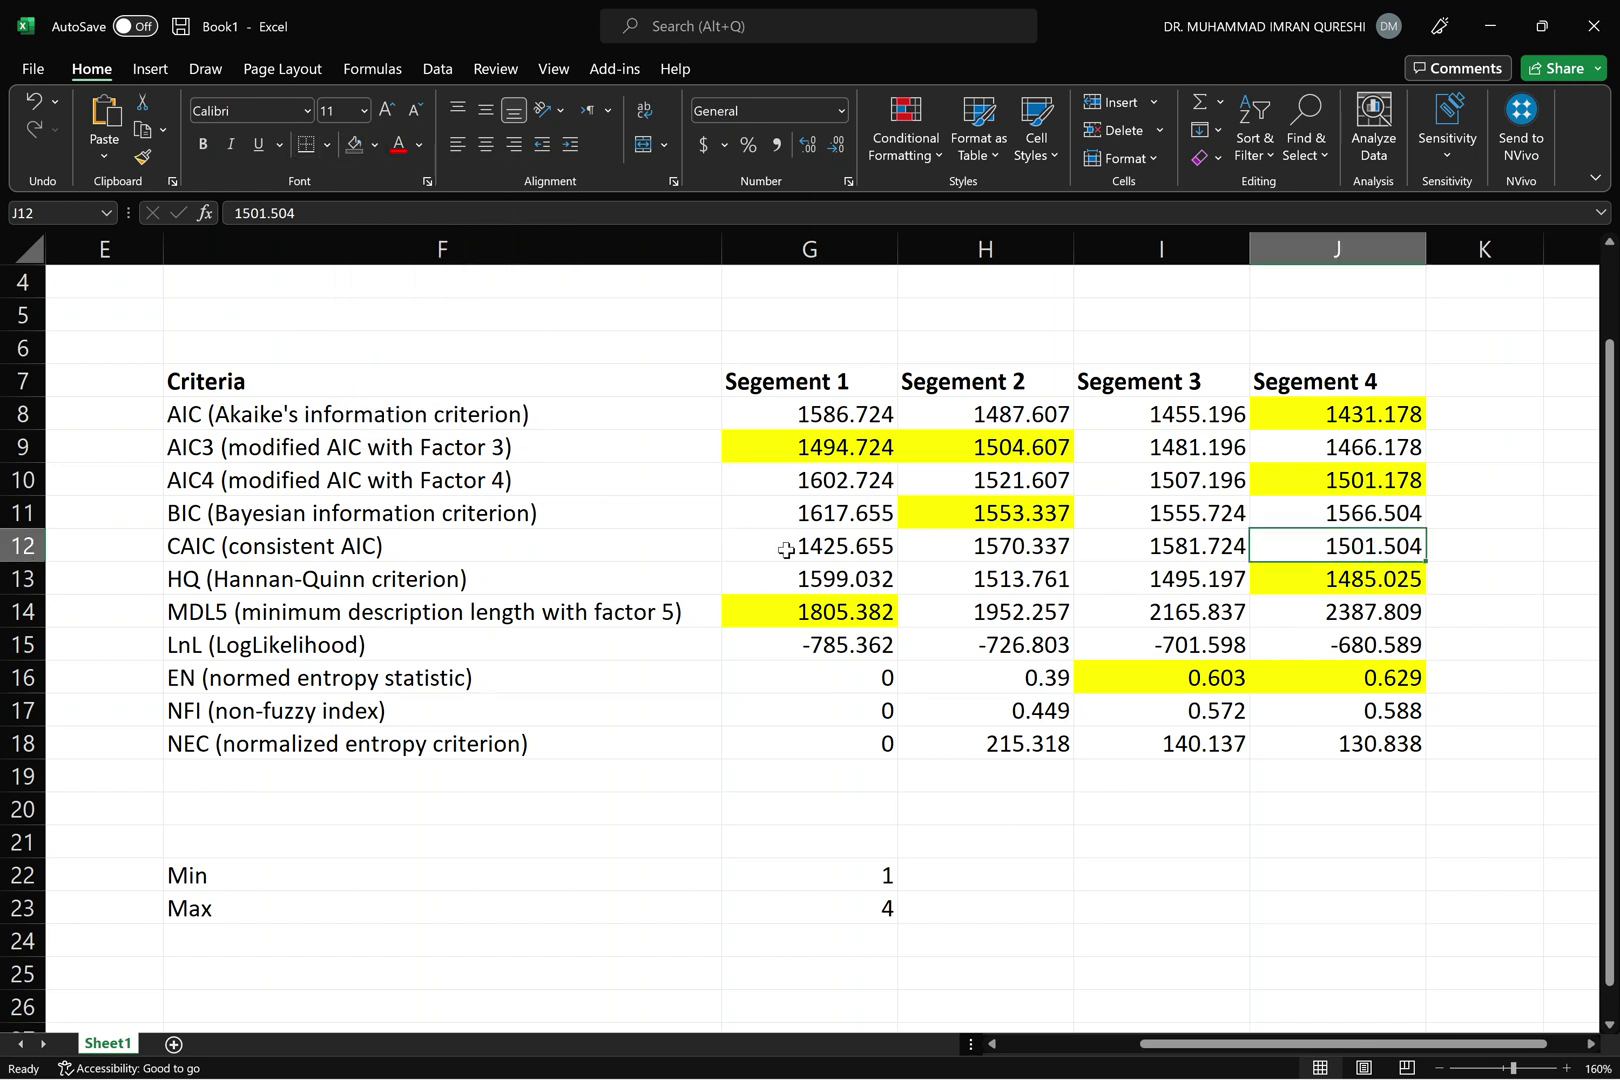
pyautogui.click(786, 549)
pyautogui.click(375, 146)
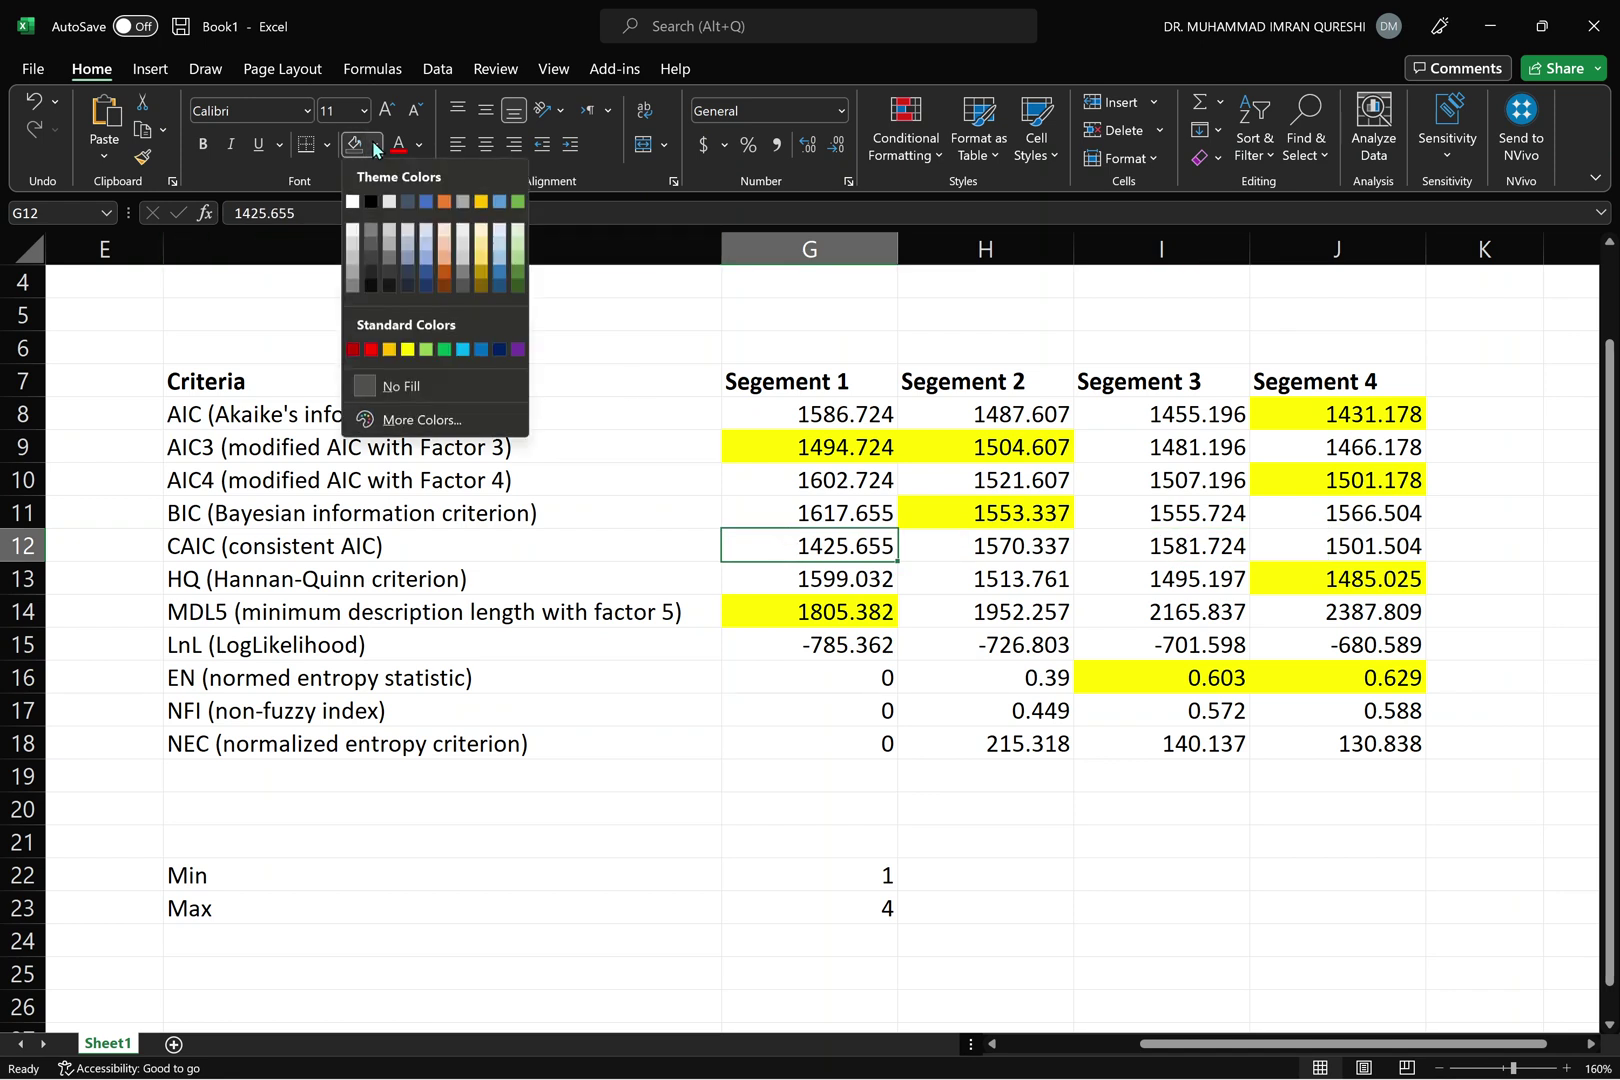
pyautogui.click(406, 348)
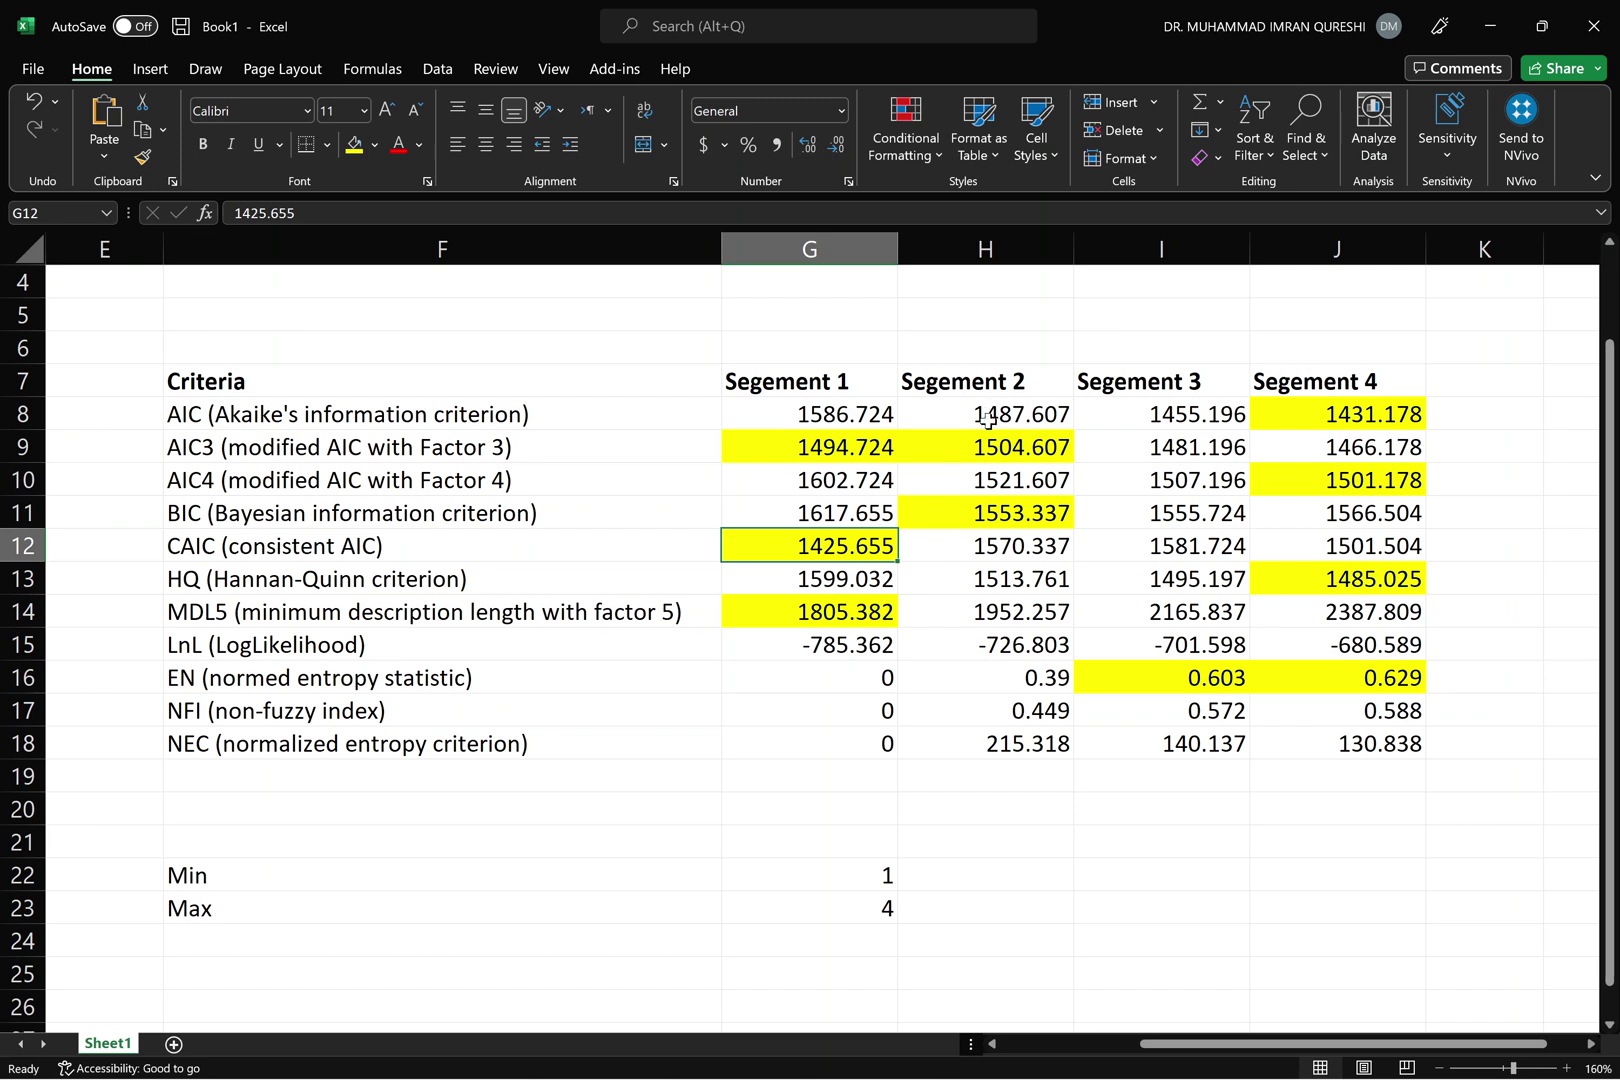
# Remove the yellow fill from the Segment 2 AIC3 value in H9
pyautogui.click(996, 450)
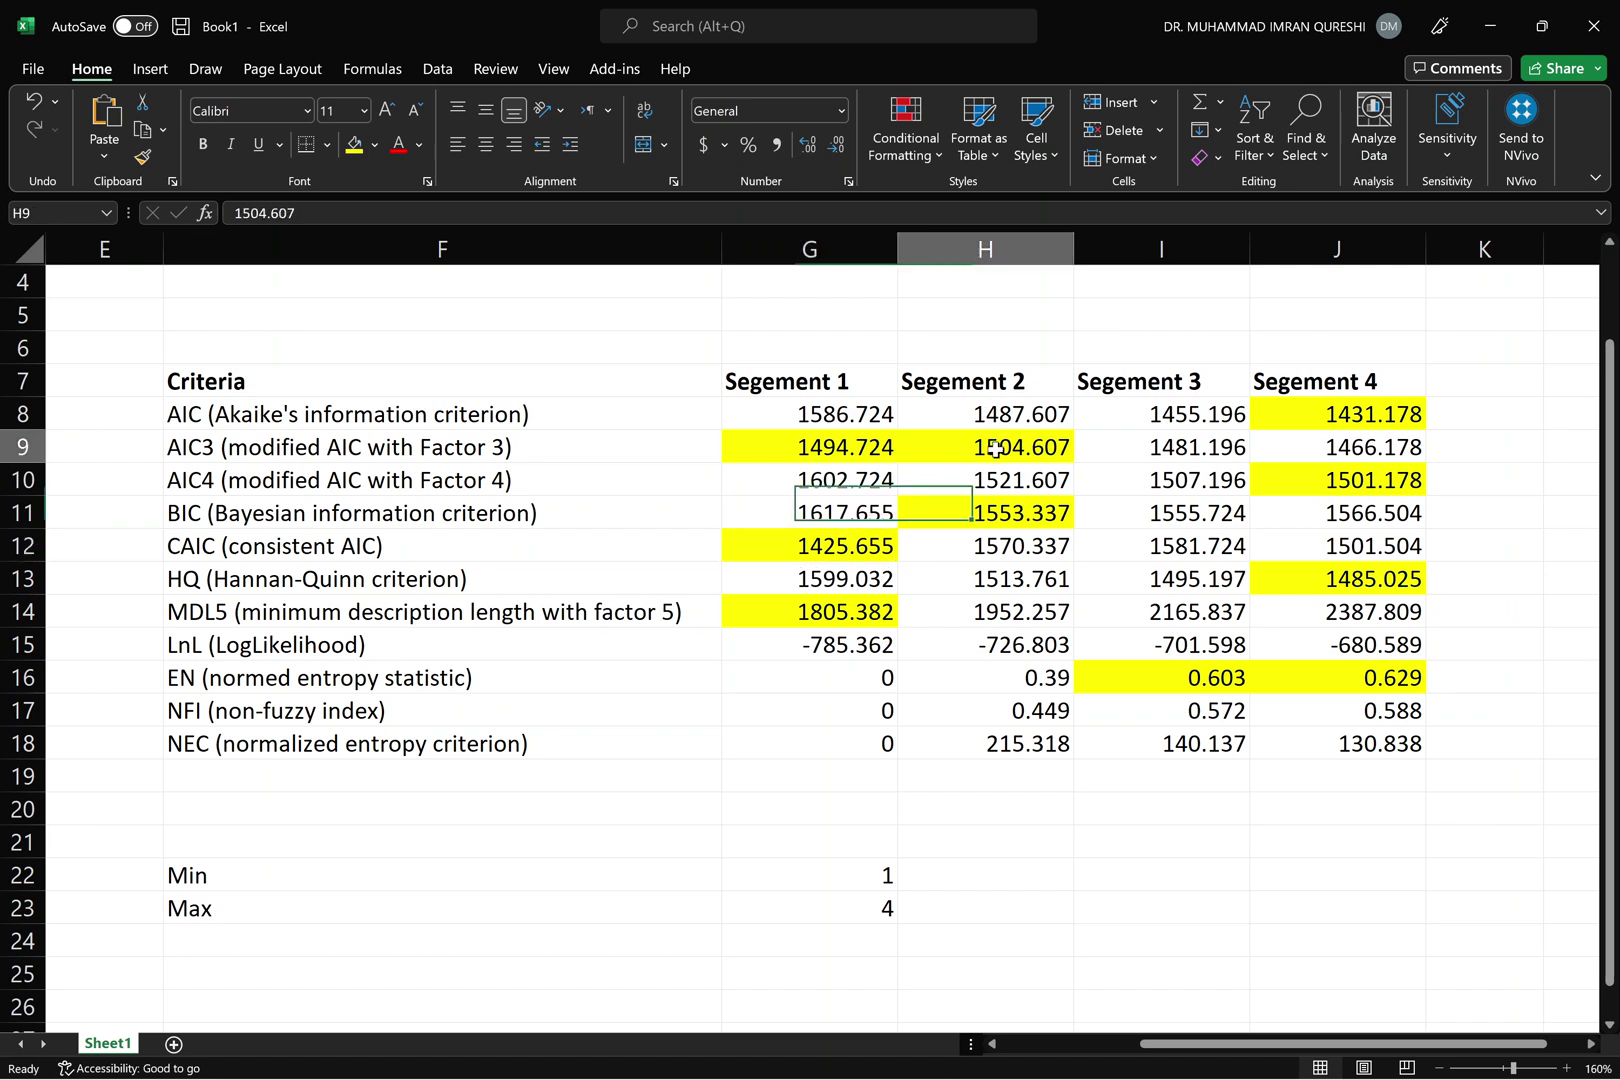
pyautogui.click(375, 144)
pyautogui.click(396, 386)
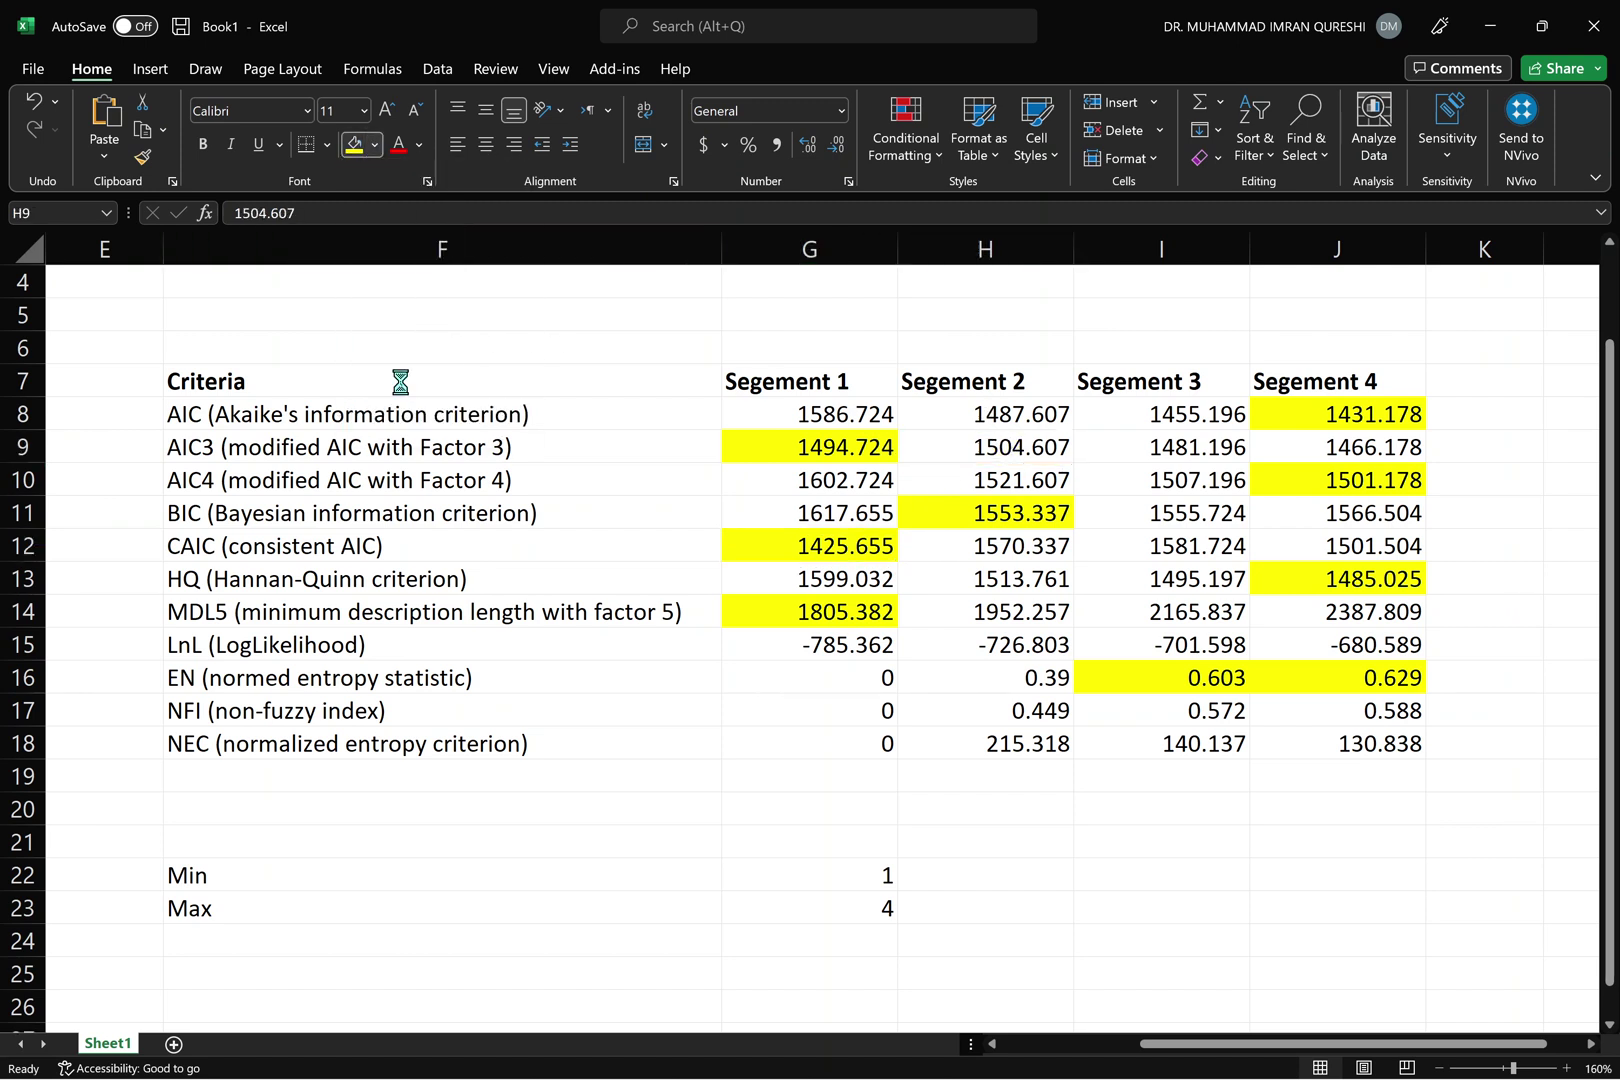
# Check whether the highlighted AIC3 and CAIC cells in Segment 1, G9 and G12, indicate the same segment solution
pyautogui.click(821, 490)
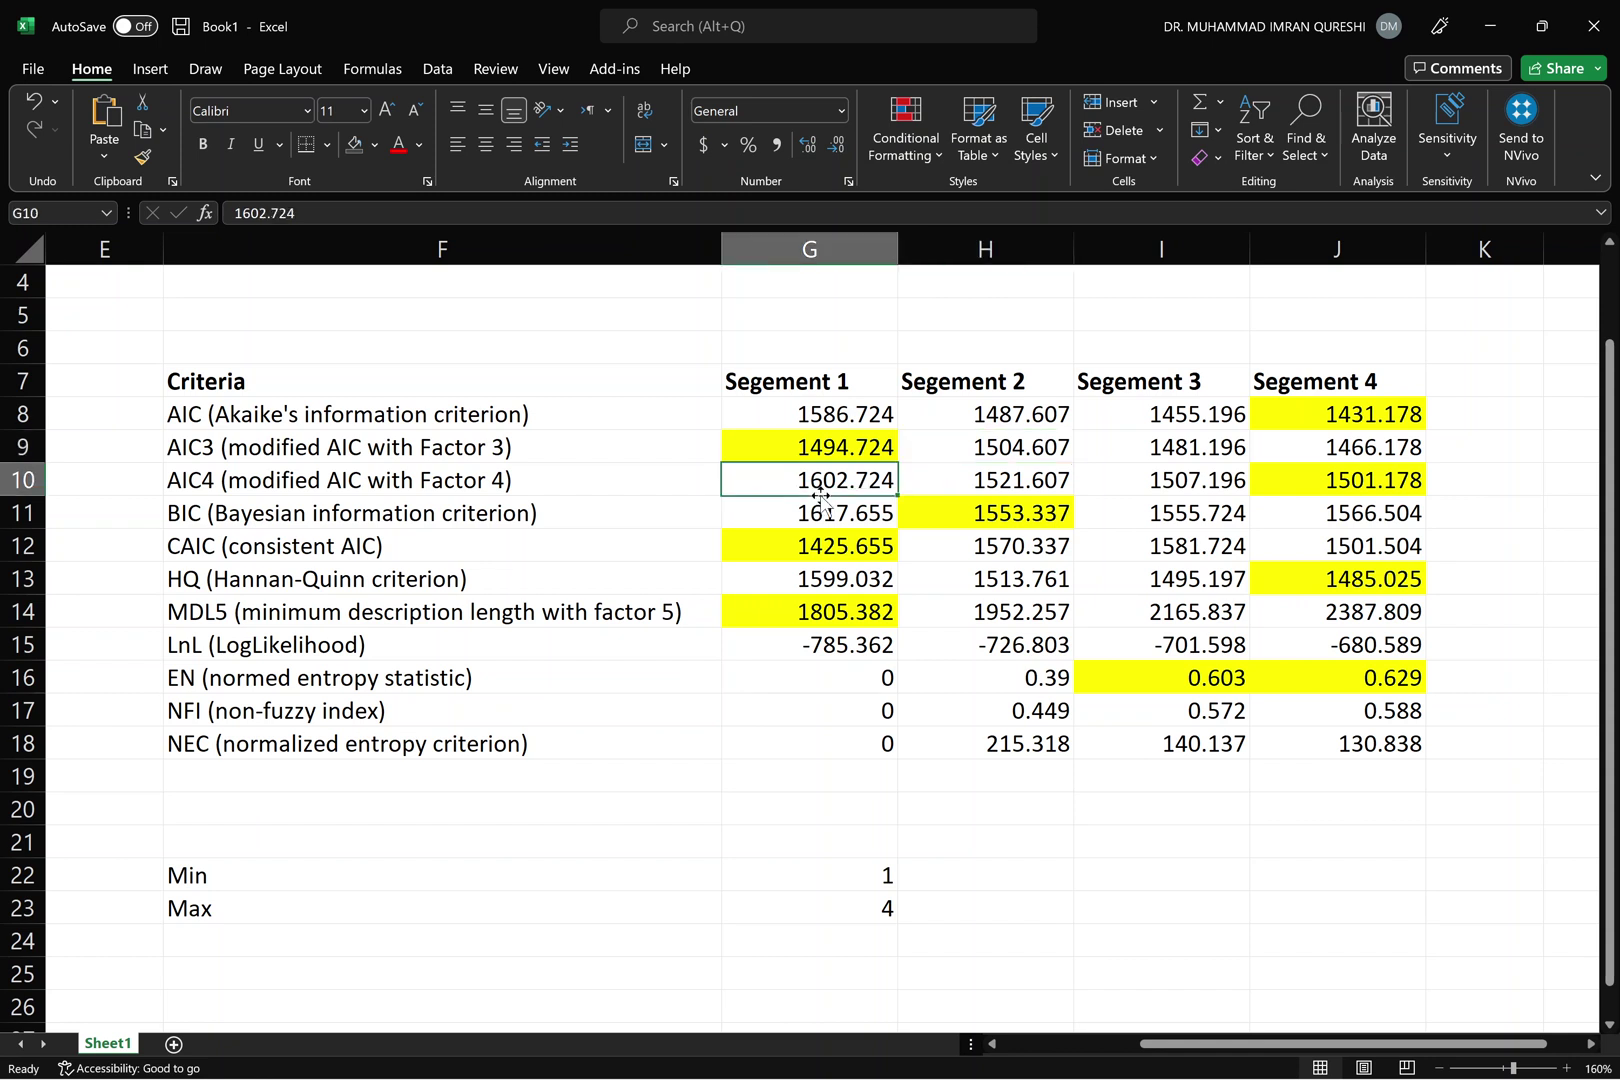
pyautogui.click(791, 449)
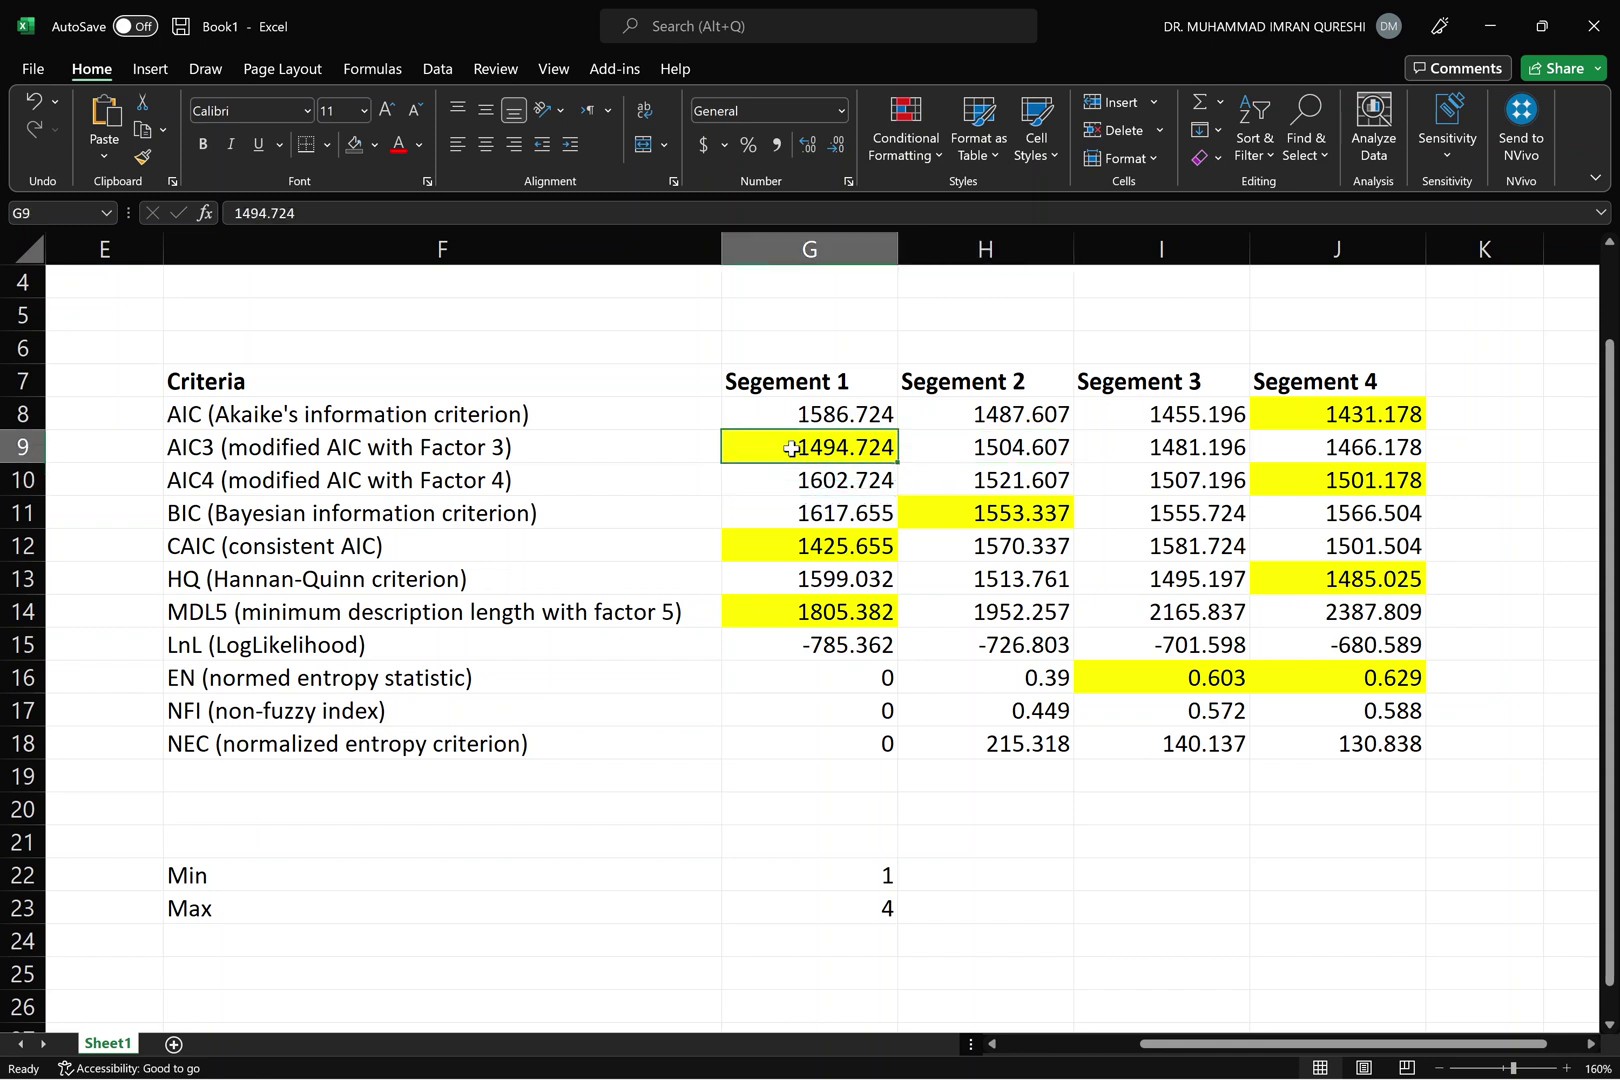
pyautogui.press('Down')
pyautogui.press('Down')
pyautogui.press('Down')
pyautogui.press('Down')
pyautogui.press('Up')
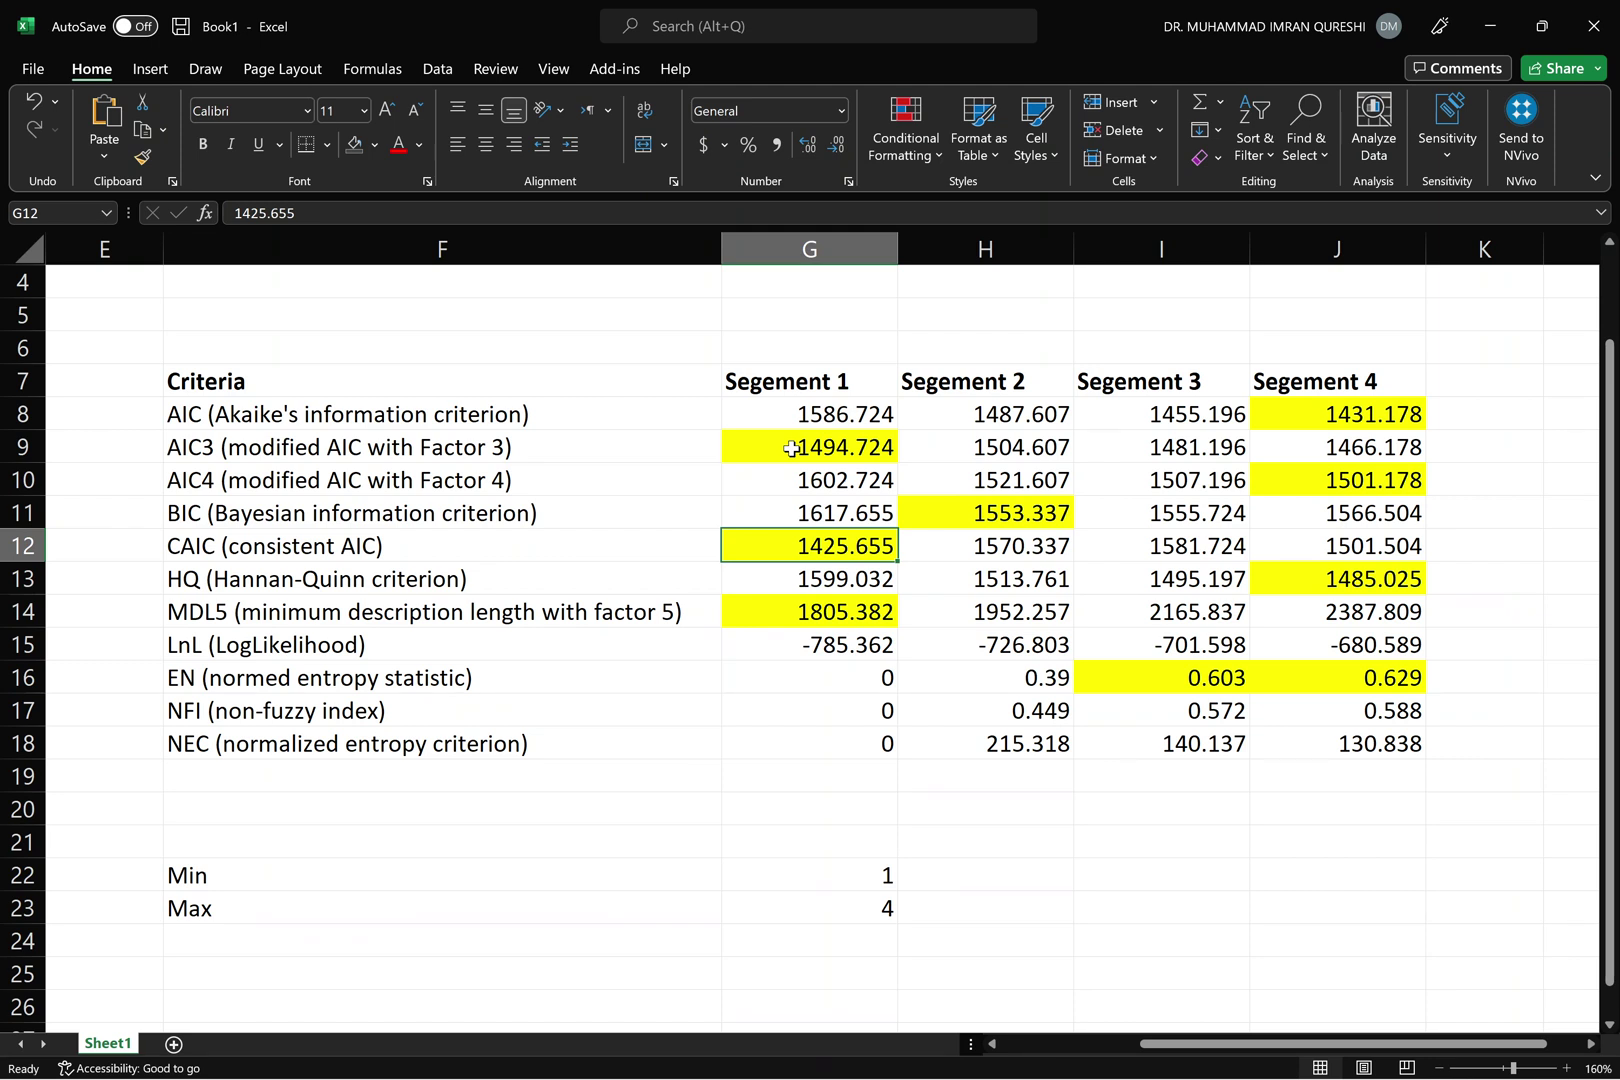
pyautogui.moveTo(1048, 1070)
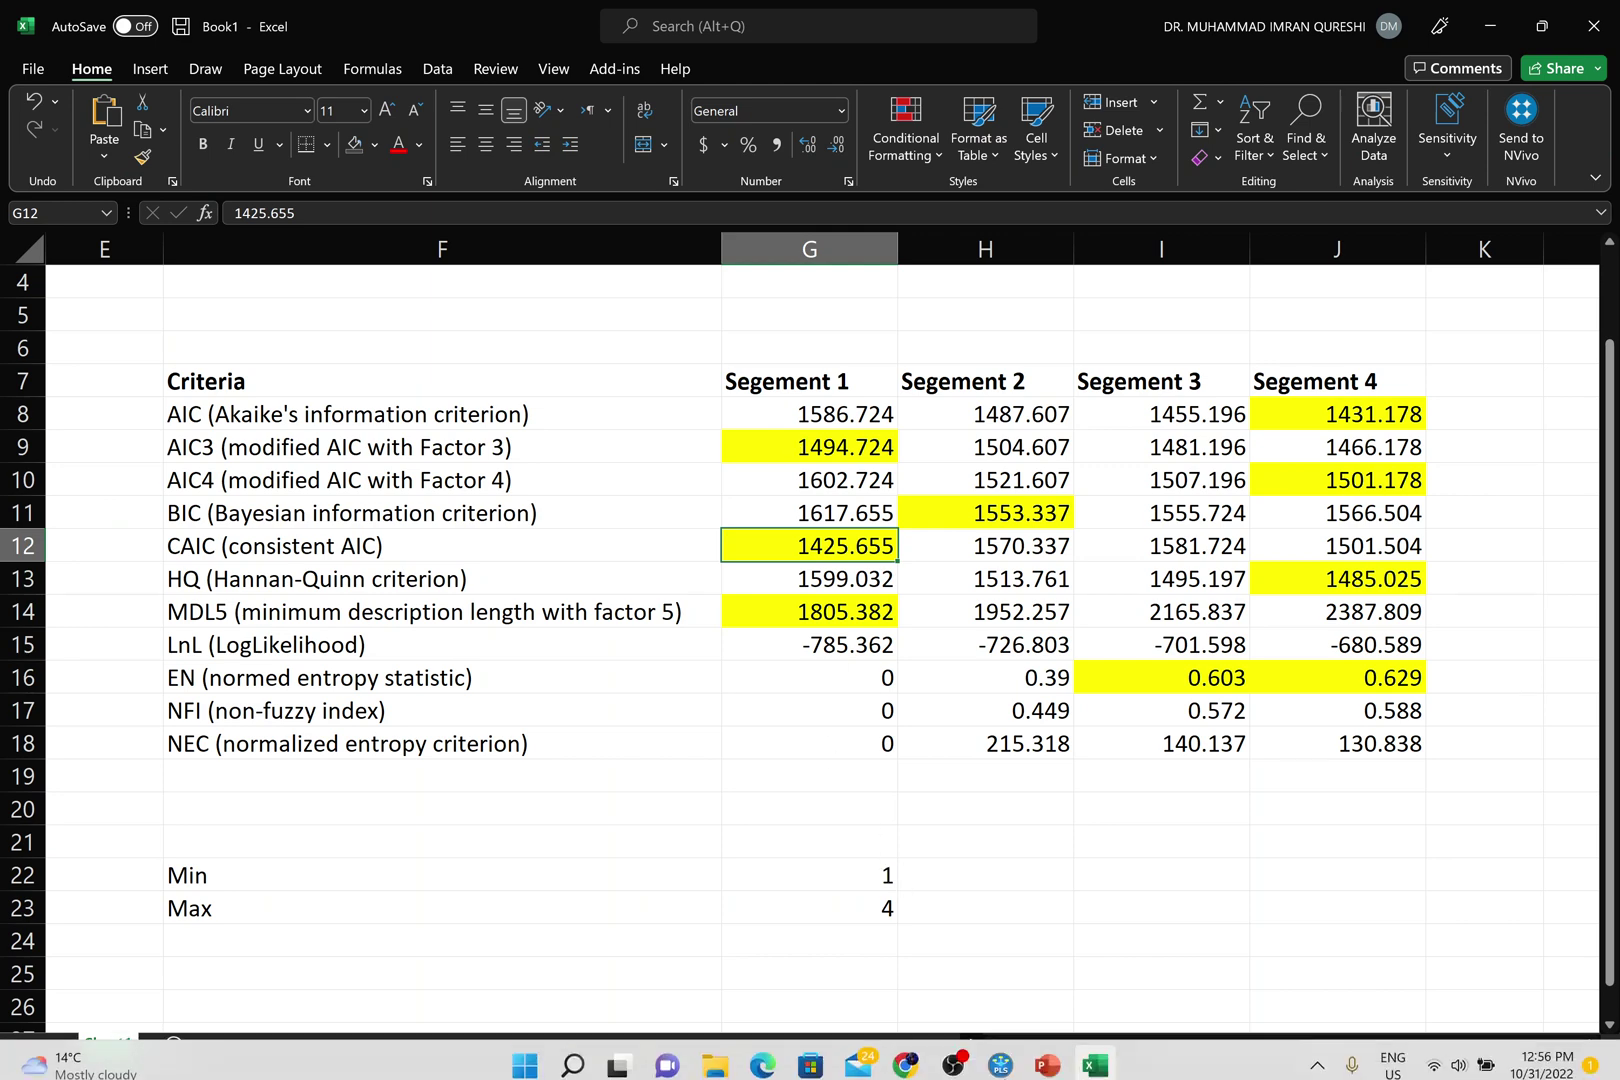
pyautogui.click(947, 1058)
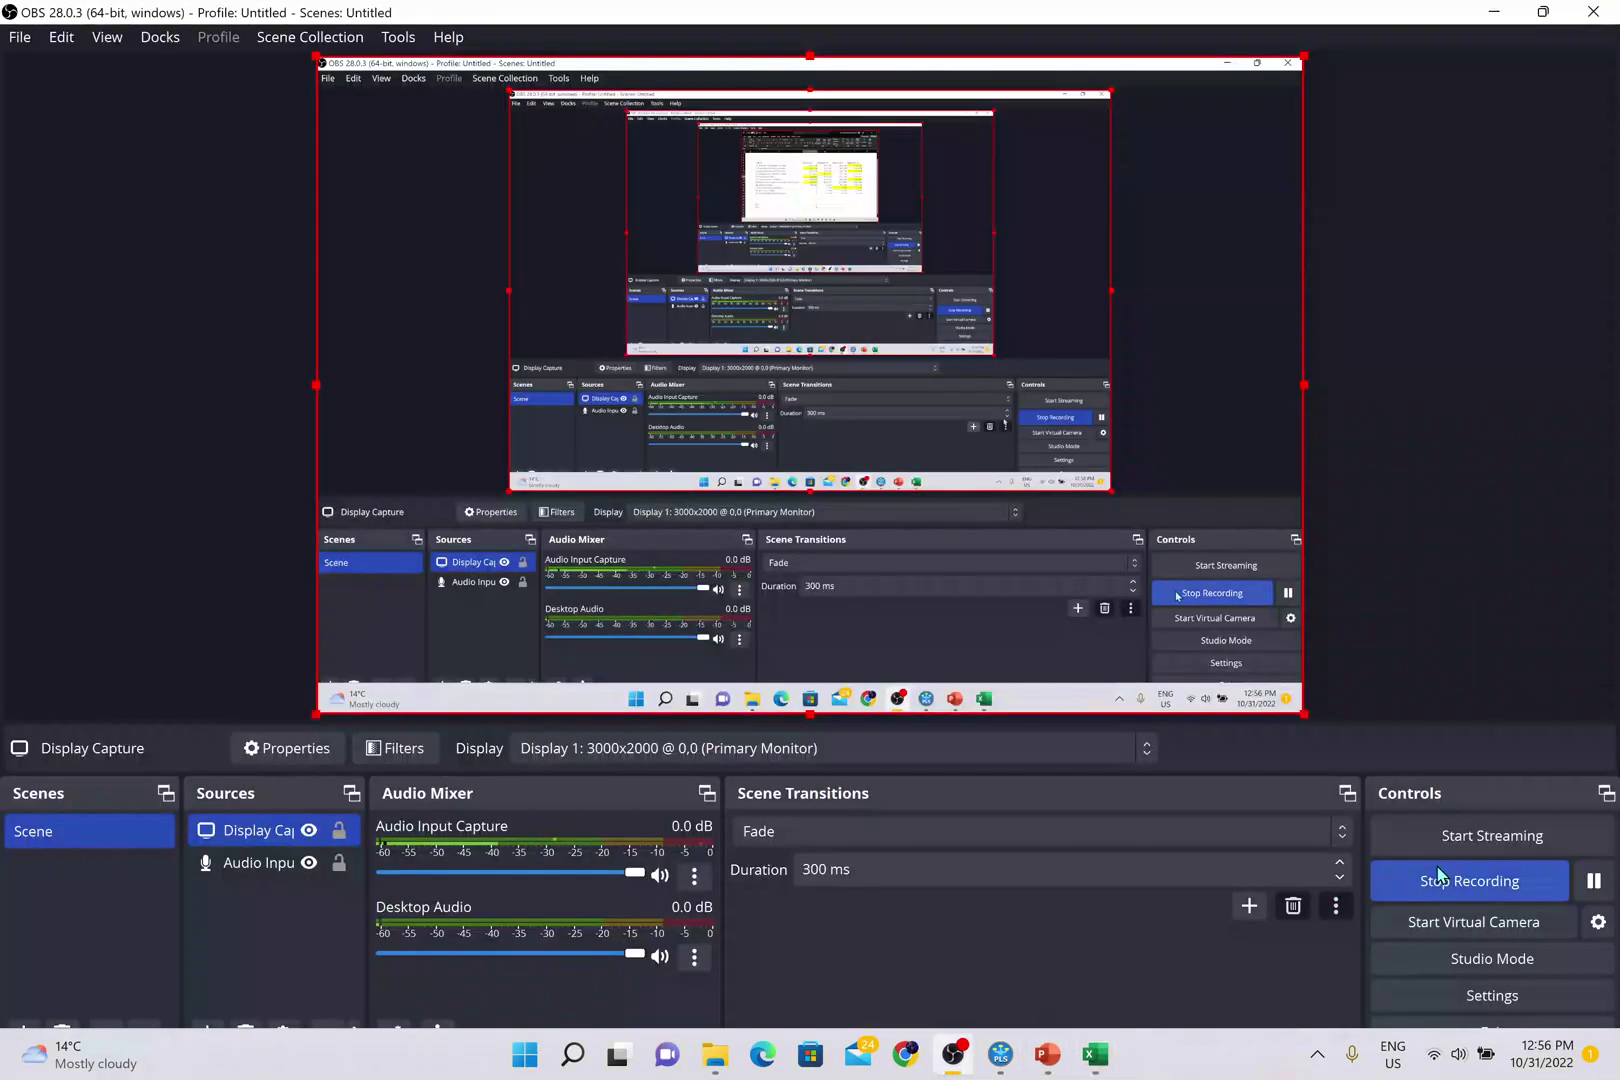